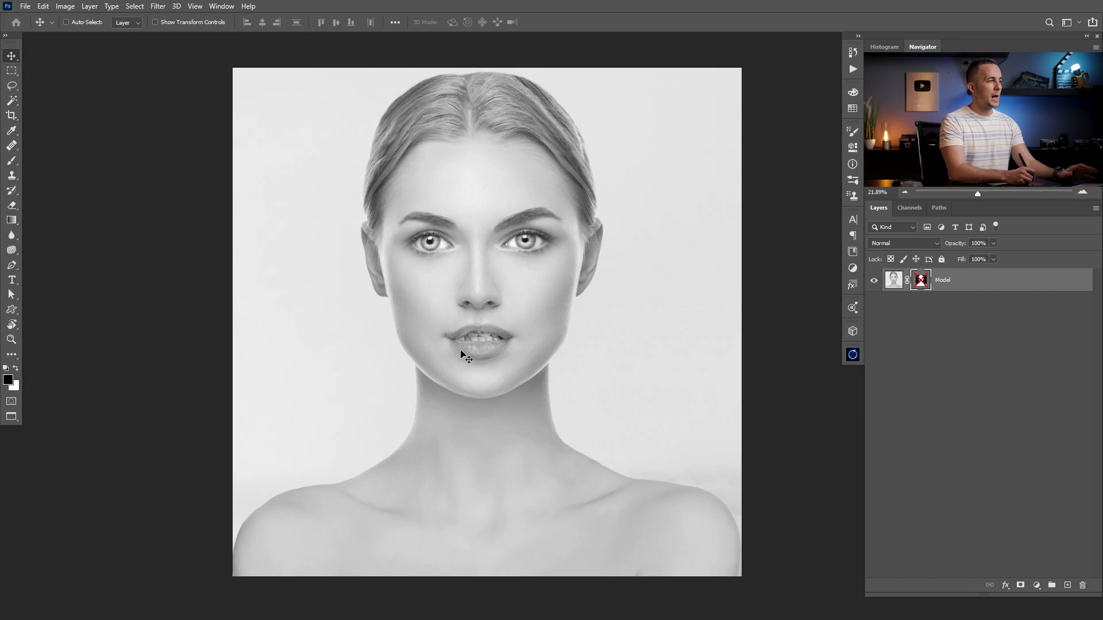
Step: Try selecting the woman's head, neck and shoulders with the Quick Selection tool, and clear the selection
left_click(11, 102)
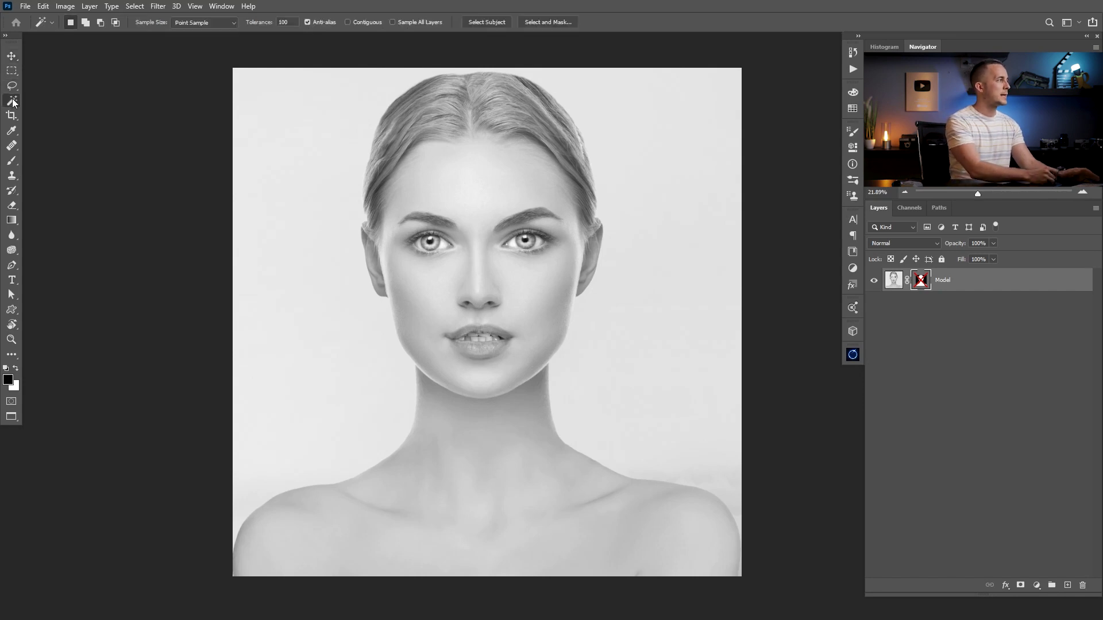
left_click(55, 108)
left_click(894, 280)
mouse_move(458, 156)
left_mouse_down()
mouse_move(519, 391)
mouse_move(488, 477)
left_mouse_up()
left_click_drag(409, 554, 478, 556)
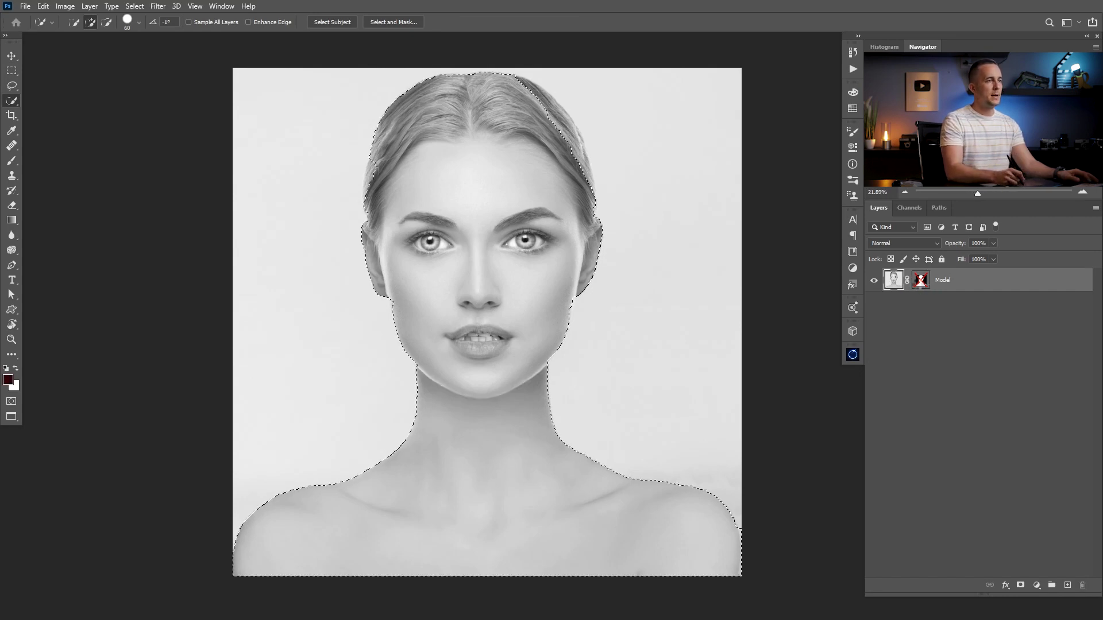
key("ctrl+d")
Step: Enable the Model layer's mask and paste a copy of the Shortwave poster into the portrait document as a new layer
left_click(920, 280)
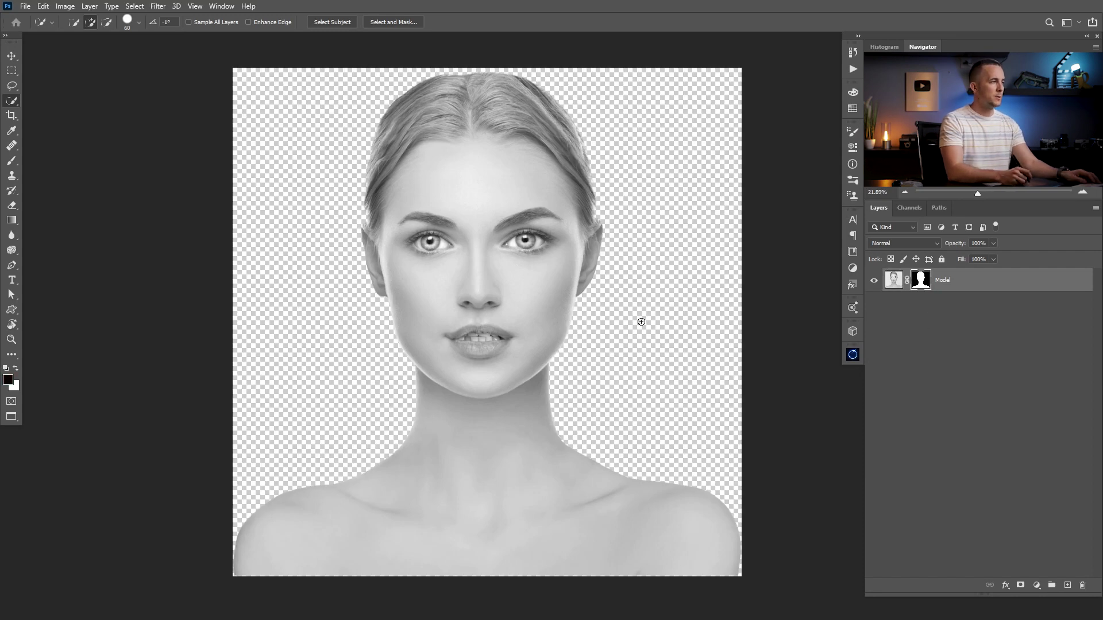
left_click(893, 283)
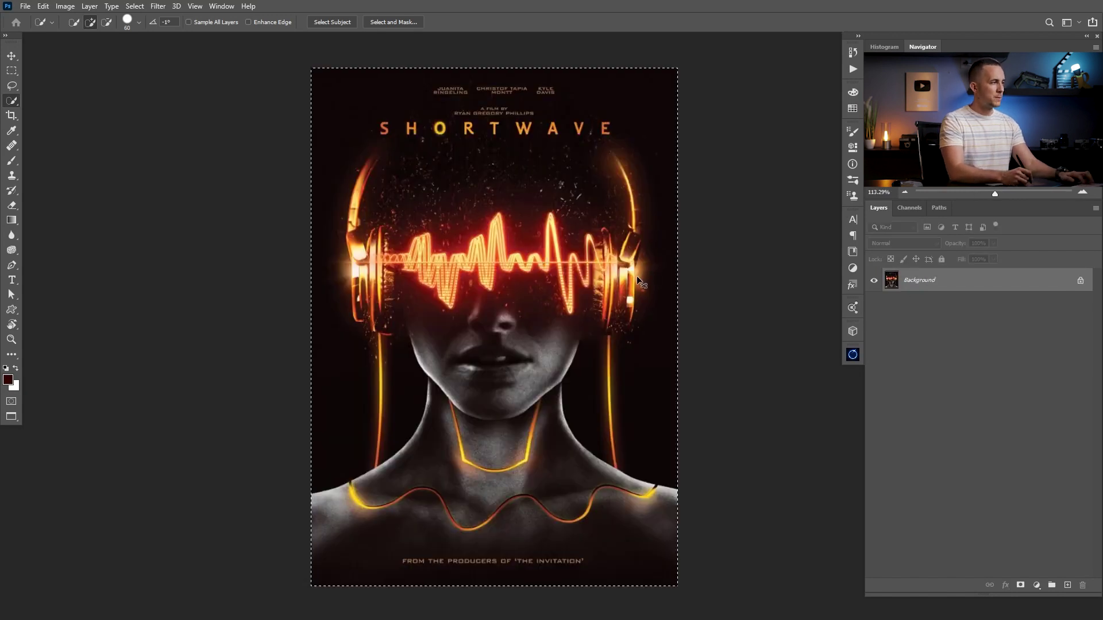
key("ctrl+c")
key("ctrl+Tab")
key("ctrl+v")
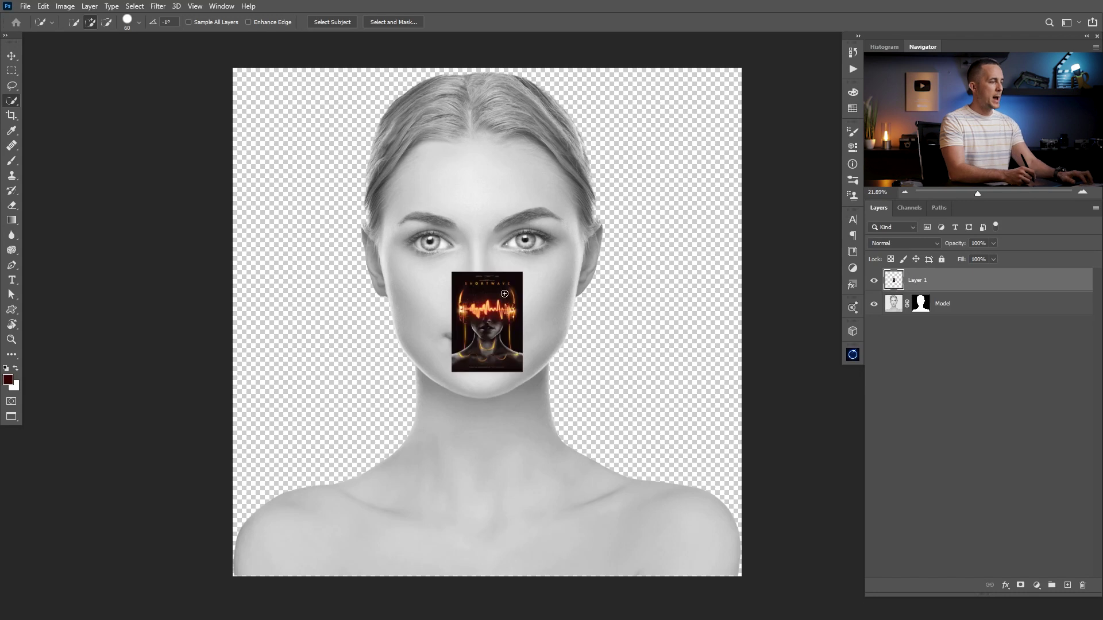
Step: Scale the poster layer to about 504%, align it over the woman's face at reduced opacity, and restore it to full opacity
key("ctrl+t")
left_click_drag(527, 265, 711, 104)
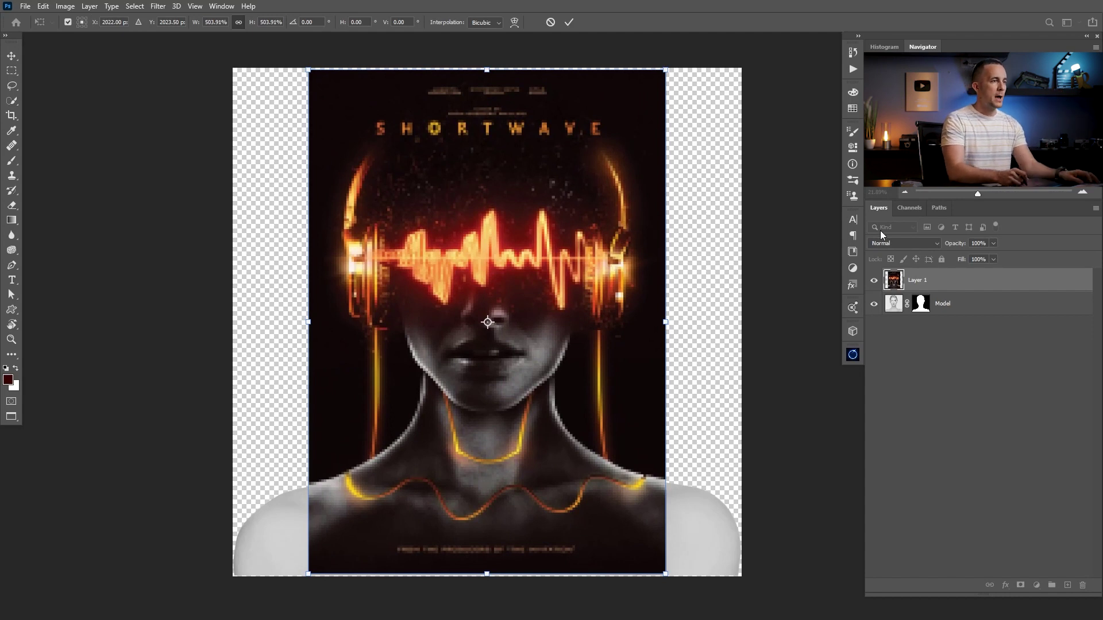
left_click_drag(956, 245, 939, 244)
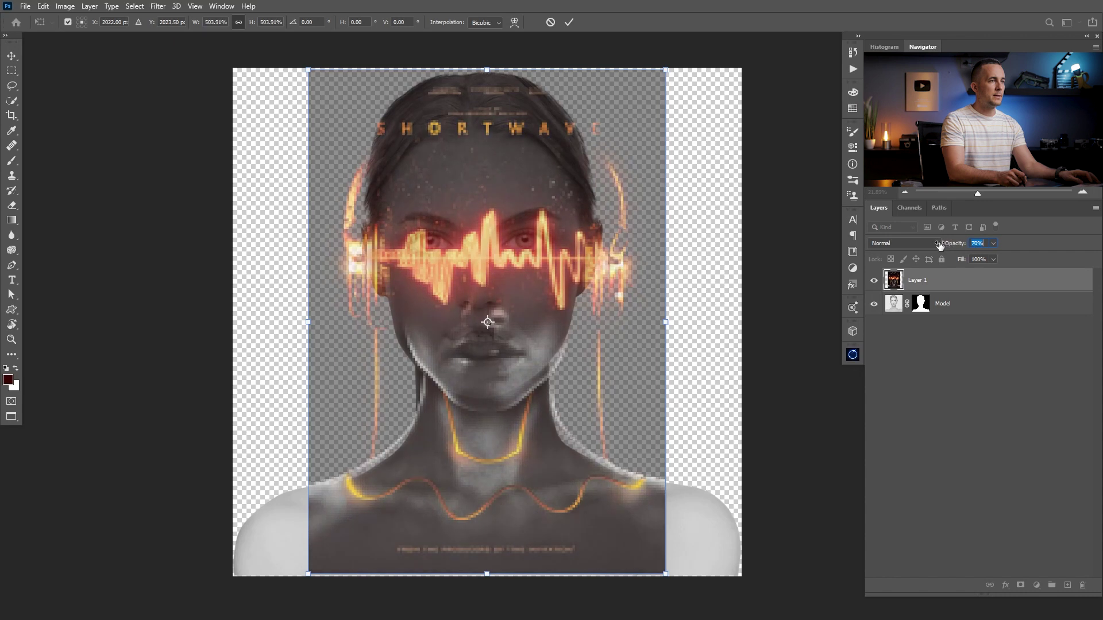
left_click_drag(497, 318, 489, 302)
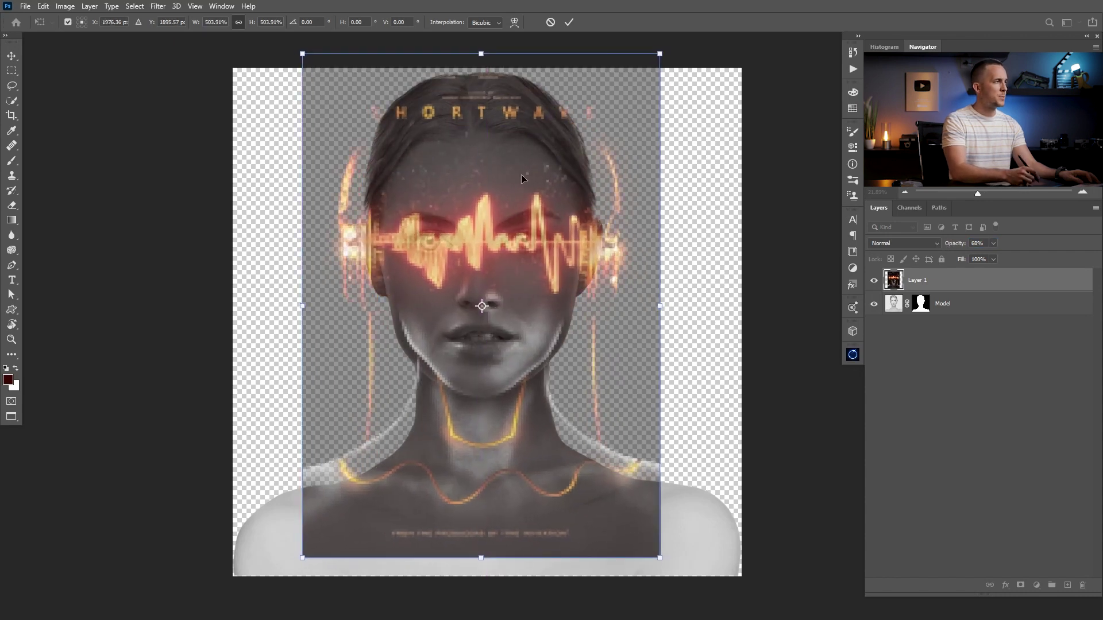
key("Return")
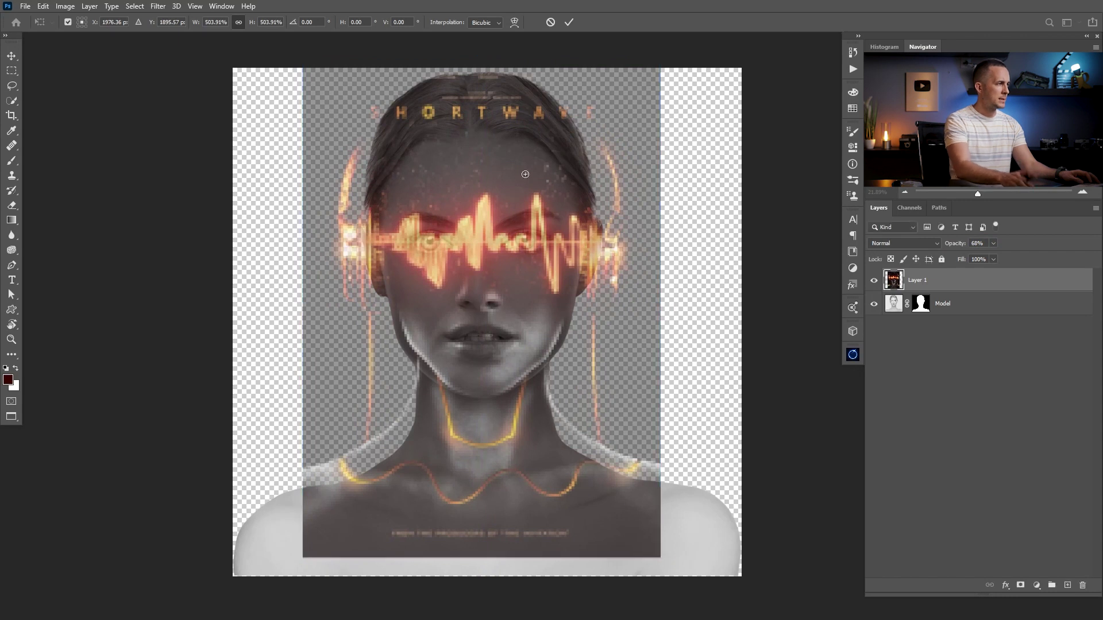
key("w")
left_click_drag(946, 247, 1002, 257)
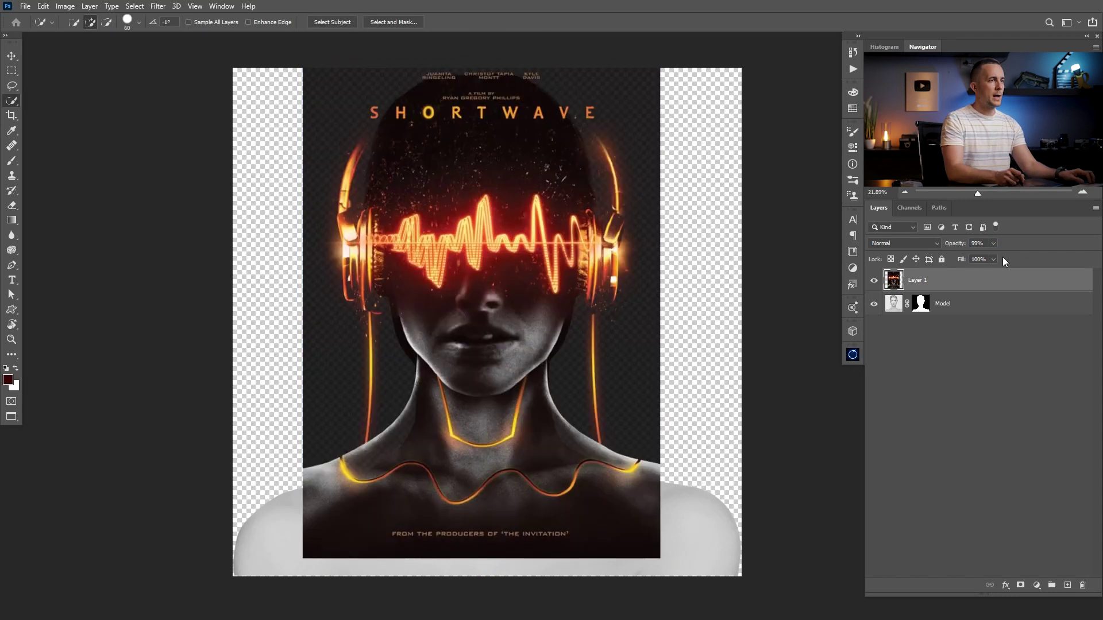
Step: Extend the canvas to the left with the Crop tool and move the poster beside the woman
key("c")
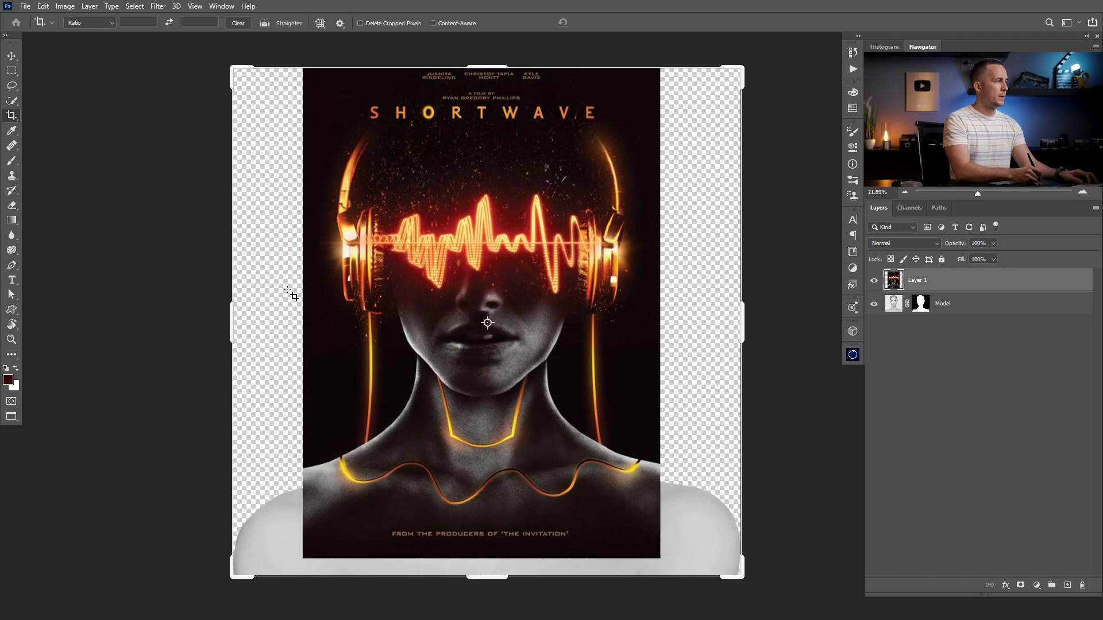
left_click_drag(232, 321, 96, 322)
key("Return")
key("v")
left_click_drag(646, 317, 304, 317)
left_click_drag(430, 327, 395, 331)
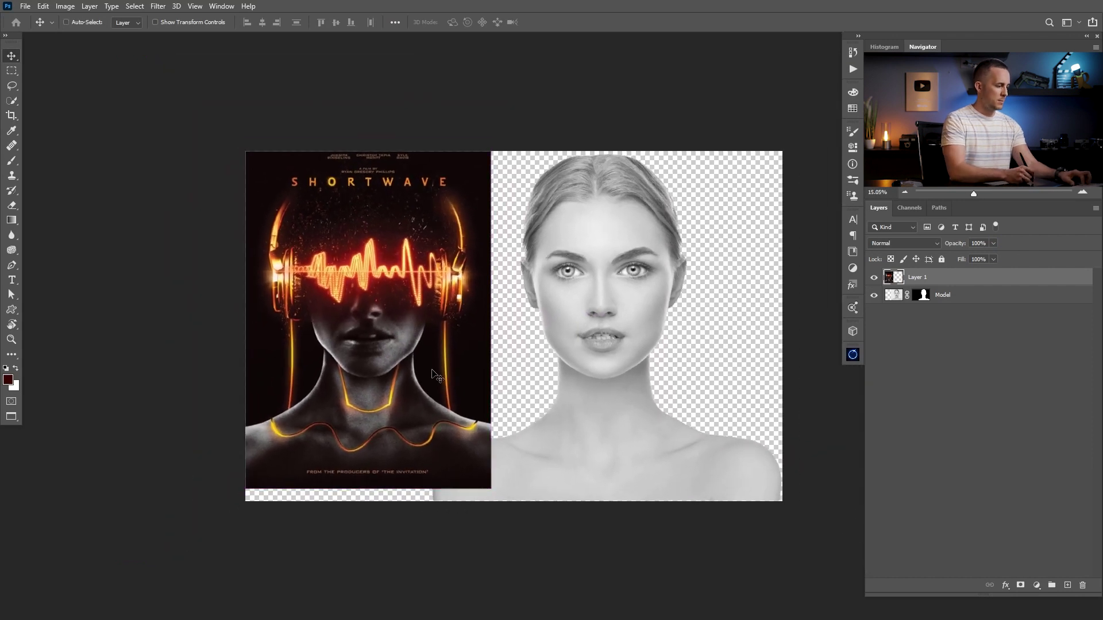
Step: Widen the canvas further on its left side and shift the poster clear of the woman's shoulder
key("c")
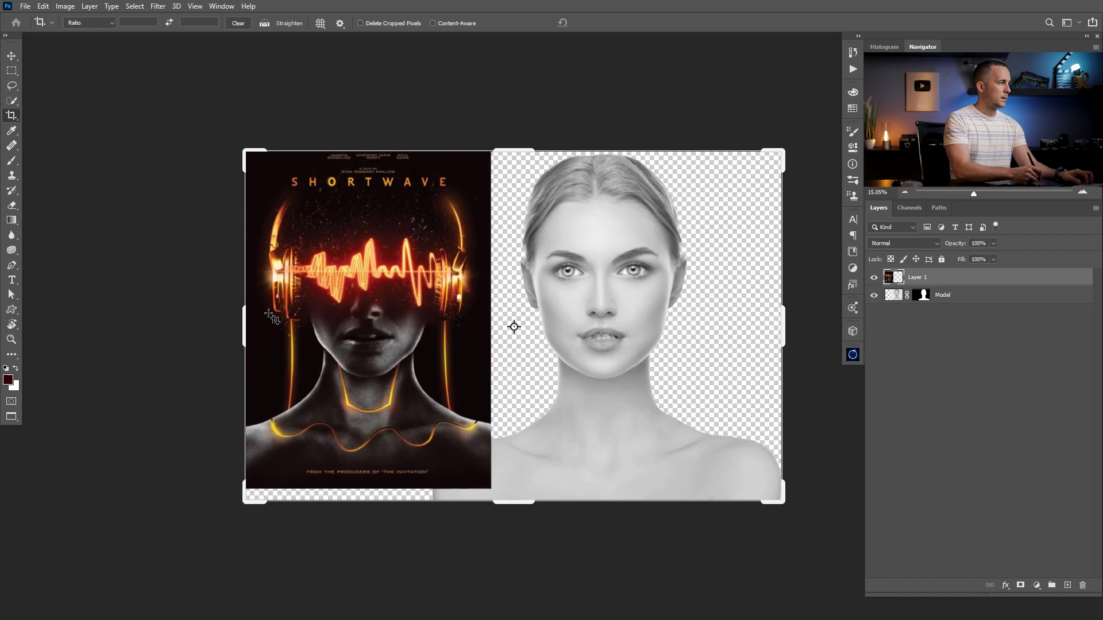
left_click_drag(246, 324, 191, 325)
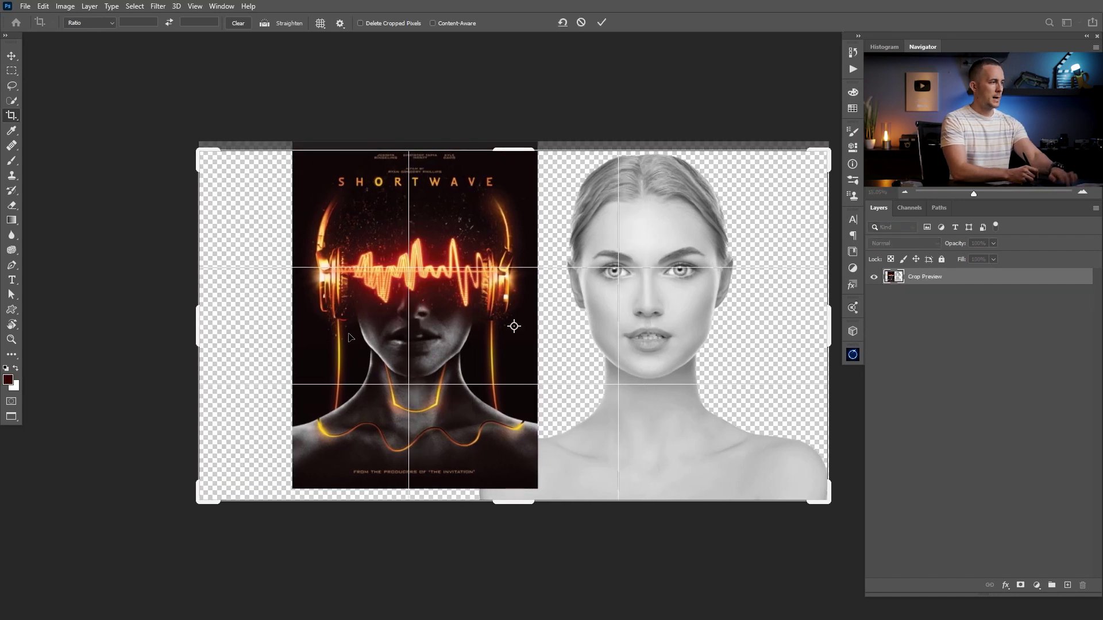
key("Return")
key("v")
left_click_drag(466, 342, 385, 342)
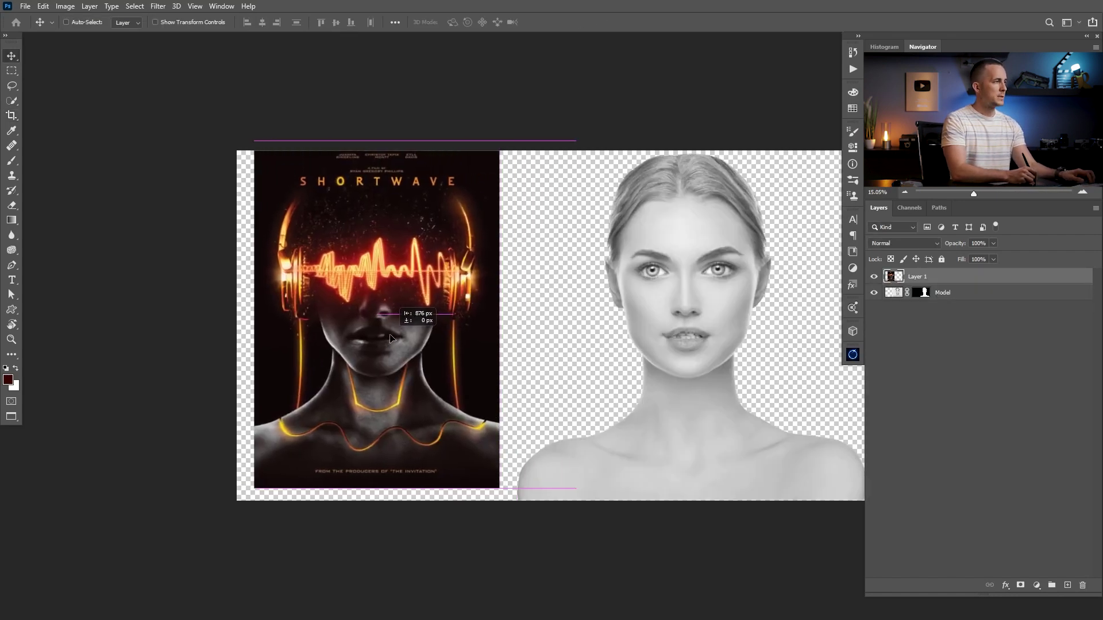
left_click_drag(581, 331, 484, 310)
scroll(495, 313, "up", 2)
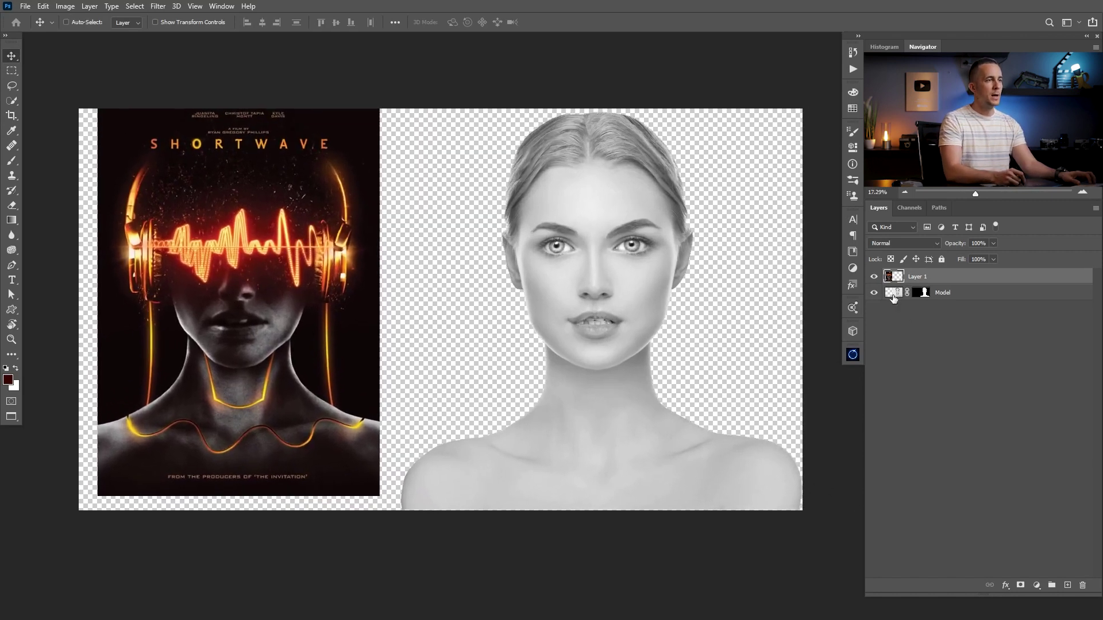
Step: Add a white (ffffff) solid color fill layer beneath the Model layer and name it BG Color
left_click(893, 297)
left_click(1037, 585)
left_click(1025, 390)
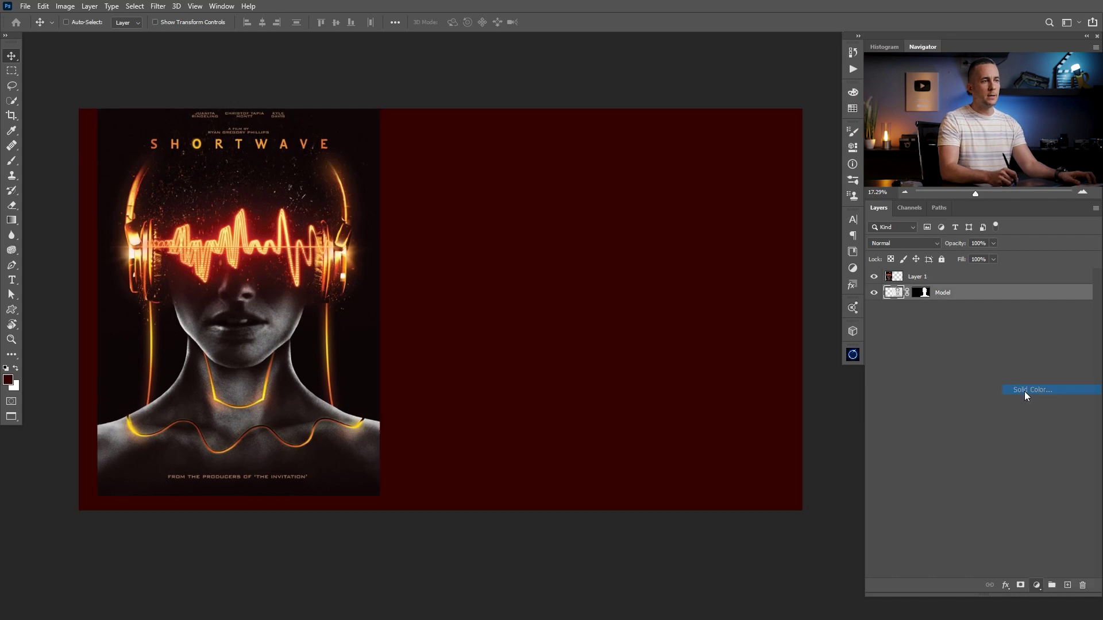
type("ffffff")
left_click(702, 120)
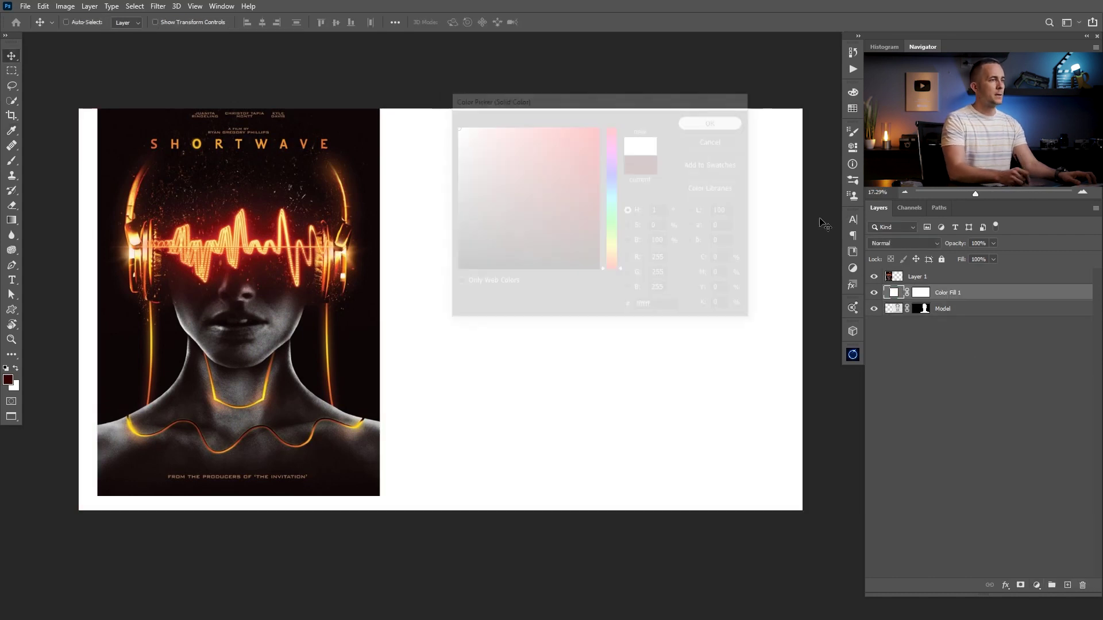
left_click_drag(900, 295, 903, 317)
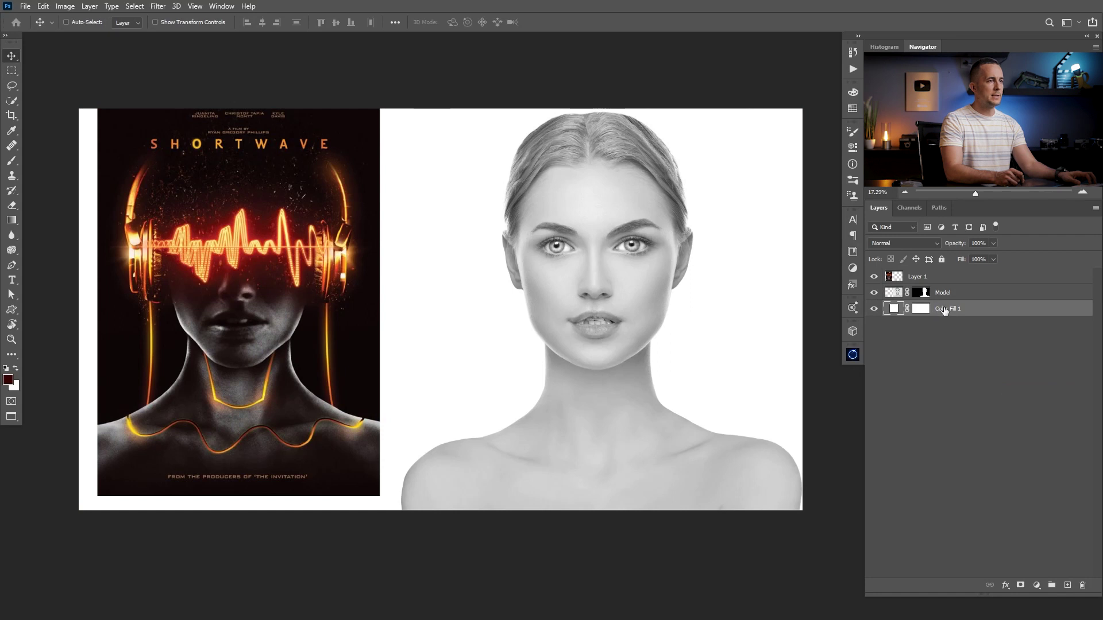
double_click(948, 308)
type("BG Color")
key("Return")
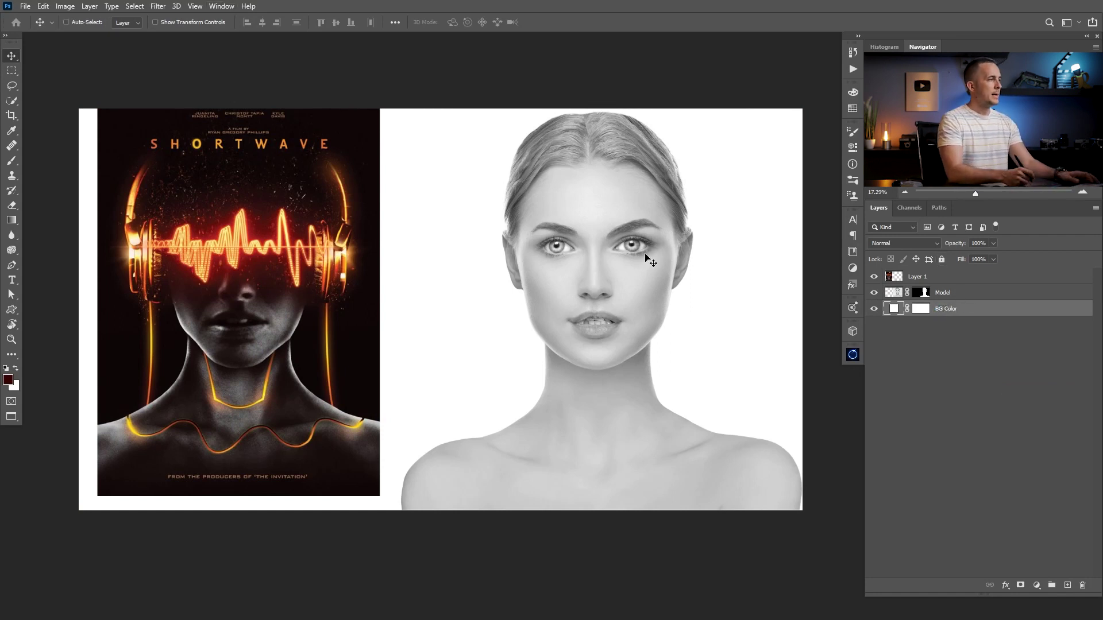
Step: Change the BG Color fill to the near-black 0c0606 sampled from the poster's dark background
left_click(873, 309)
left_click(873, 308)
double_click(896, 309)
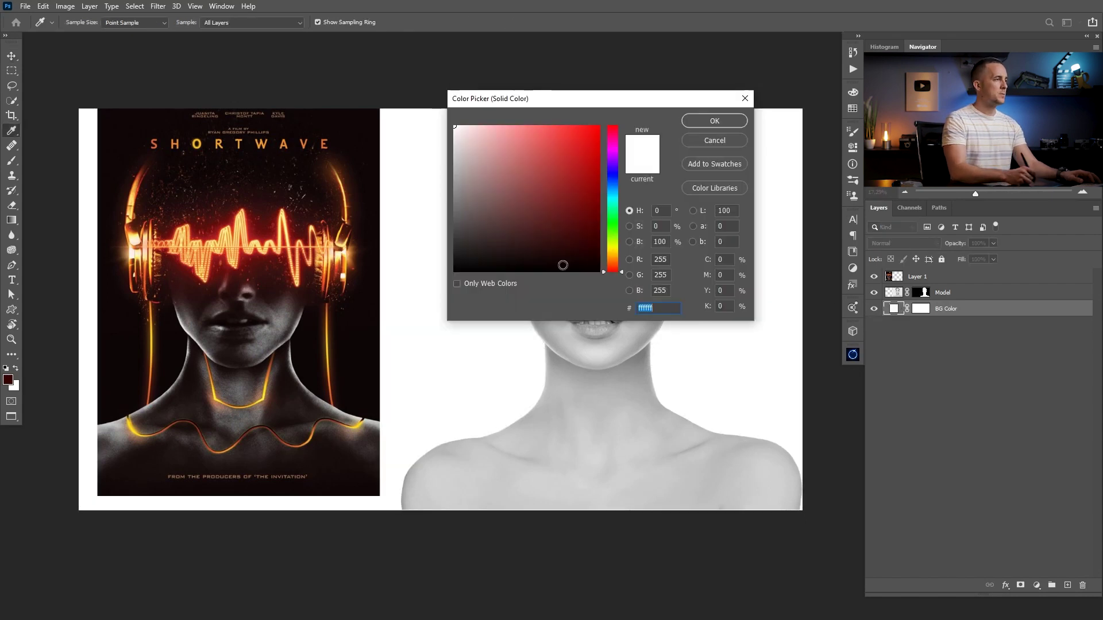
left_click_drag(460, 217, 480, 286)
left_click(456, 284)
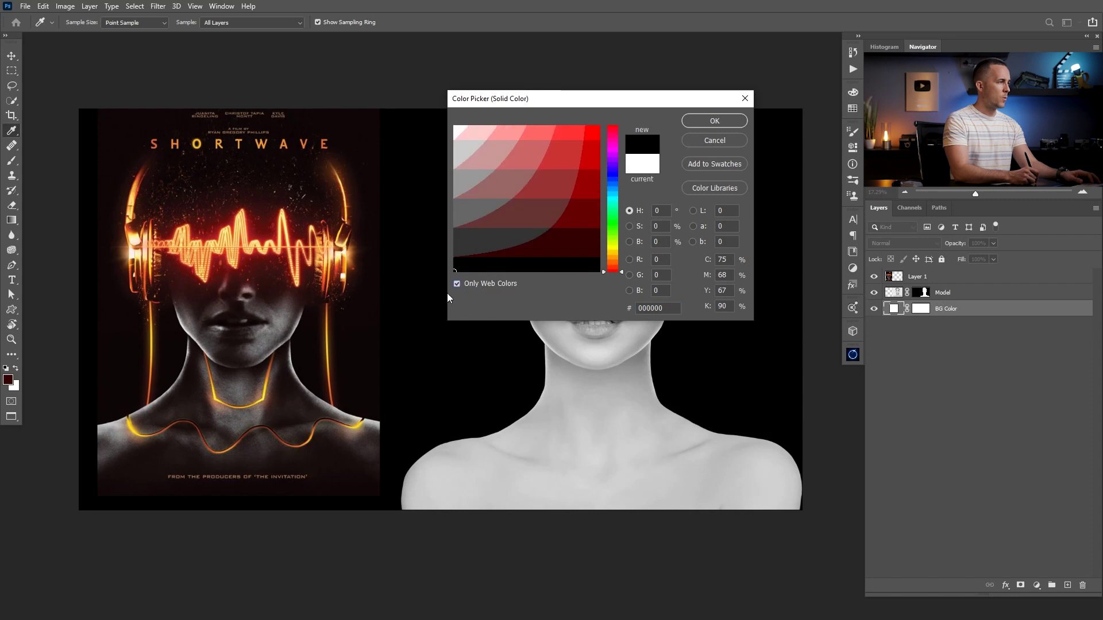
left_click(457, 284)
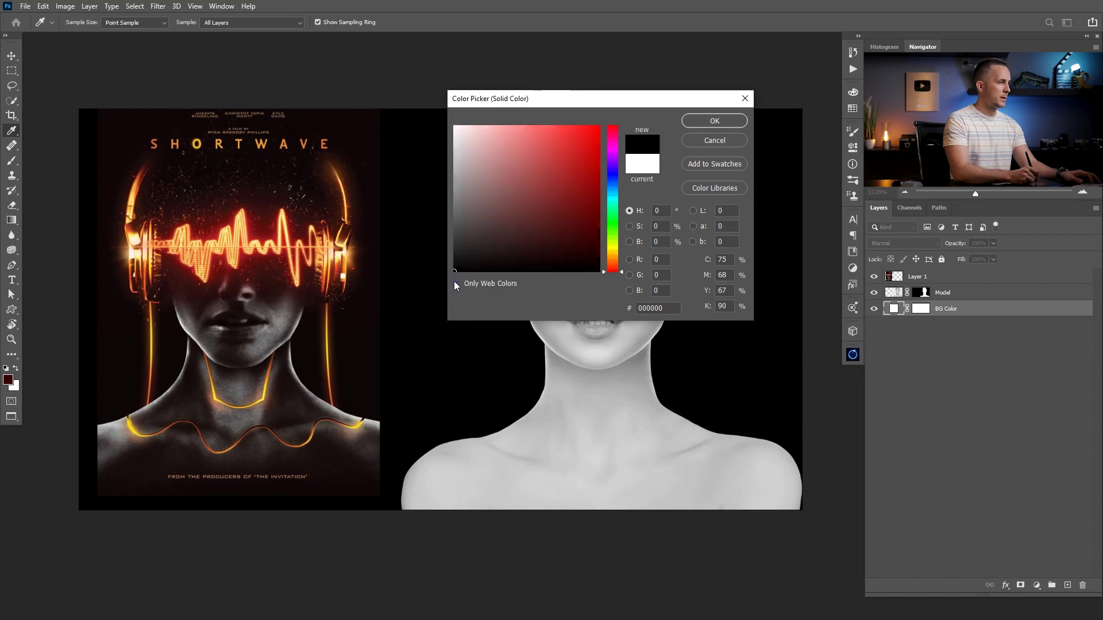
left_click(355, 325)
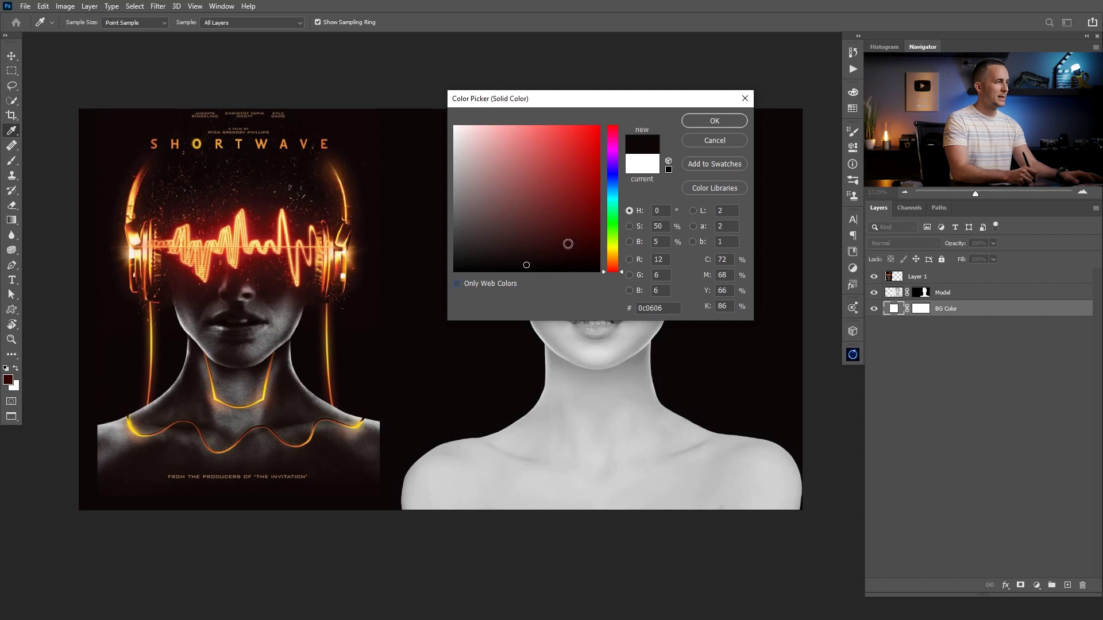
left_click(723, 122)
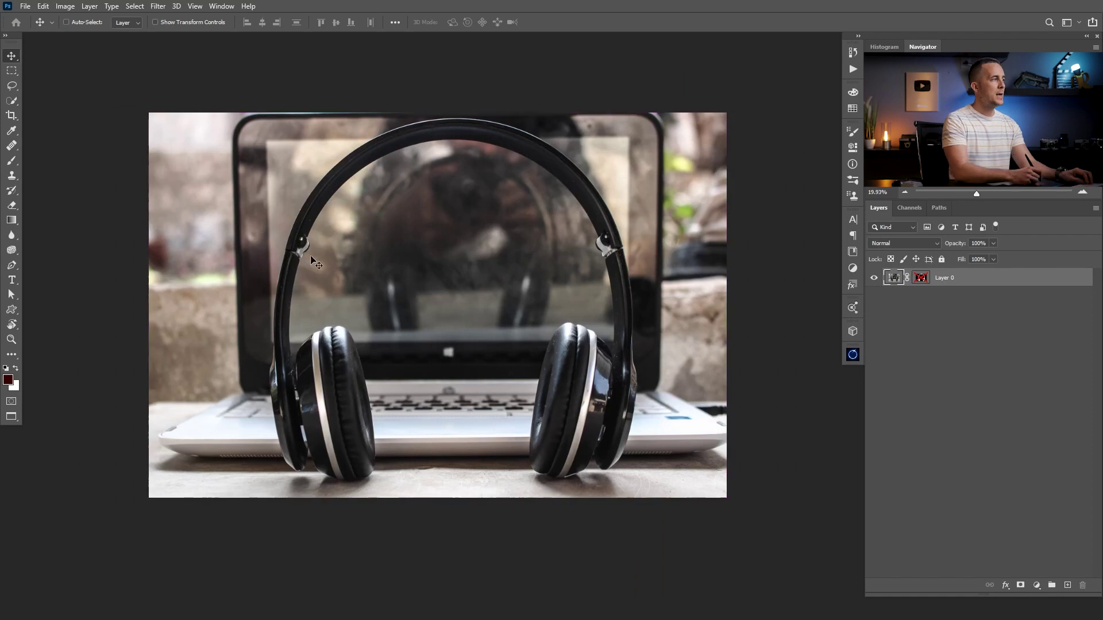
Step: Enable the headphones layer's mask in its document and bring the cut-out headphones into the poster composition
left_click(921, 279, "shift")
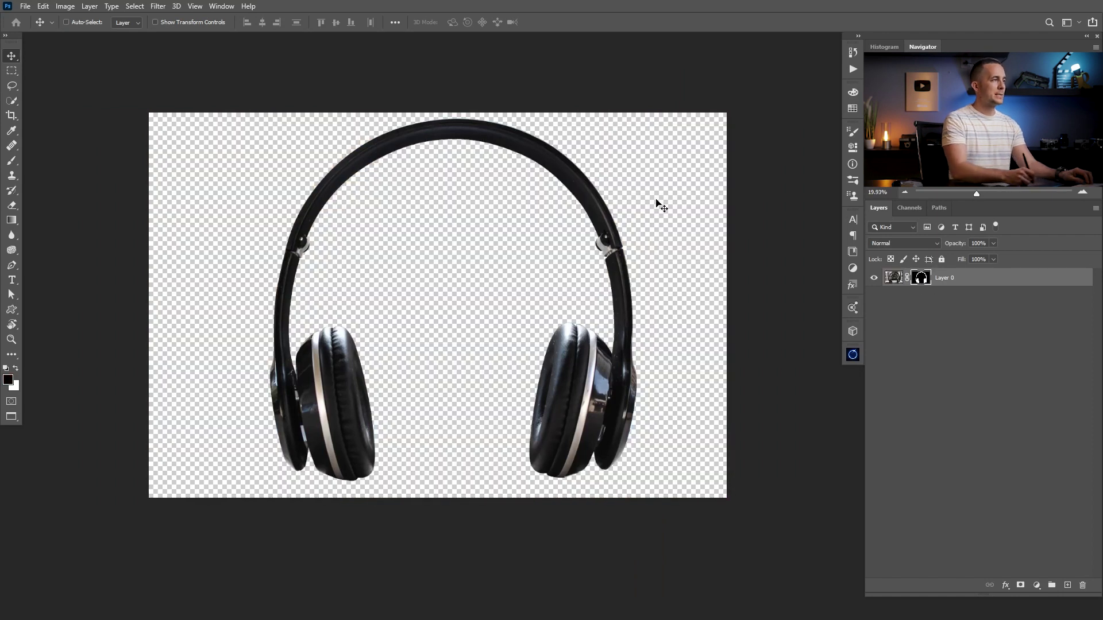
left_click(890, 278)
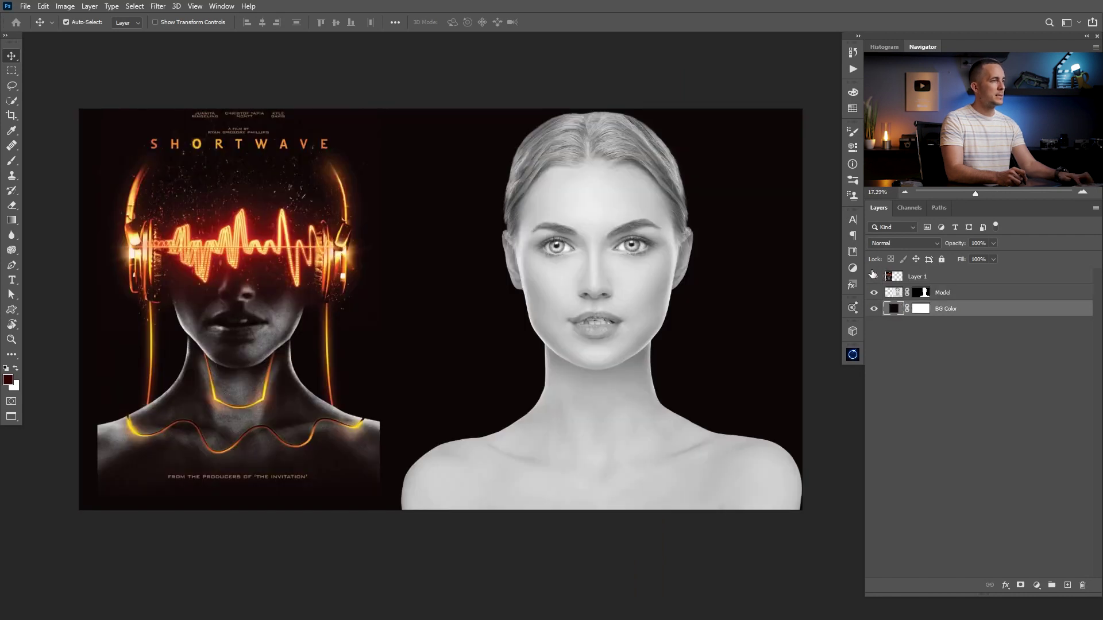
left_click_drag(808, 300, 714, 303)
Step: Place the poster layer between Model and BG Color, and name the layers Original poster and Headphones
left_click_drag(894, 309, 902, 276)
left_click_drag(905, 271, 922, 317)
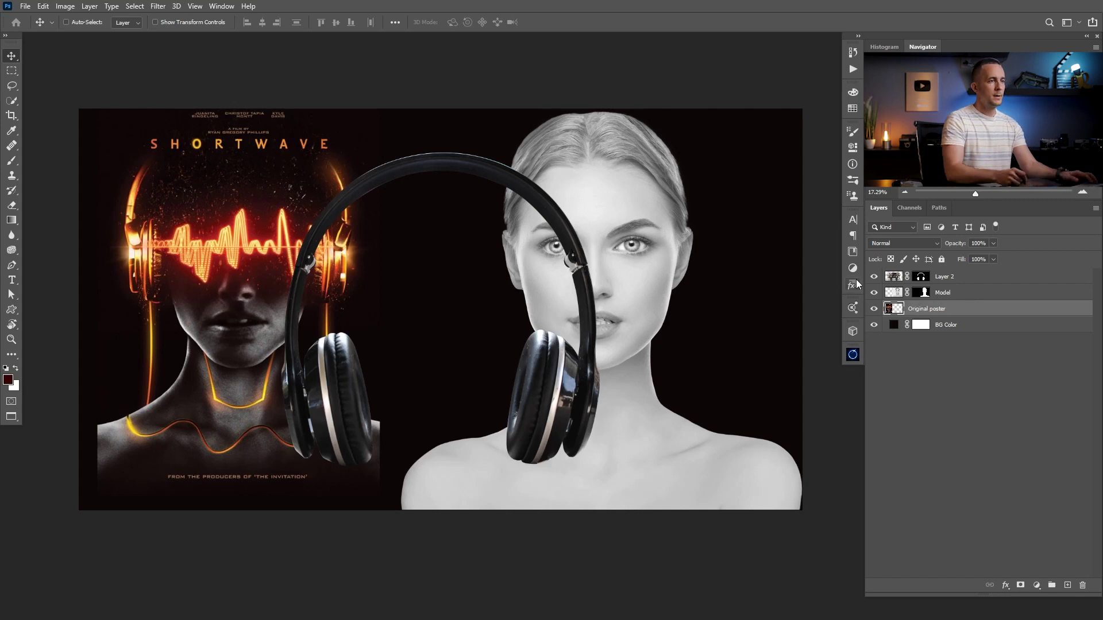
double_click(944, 276)
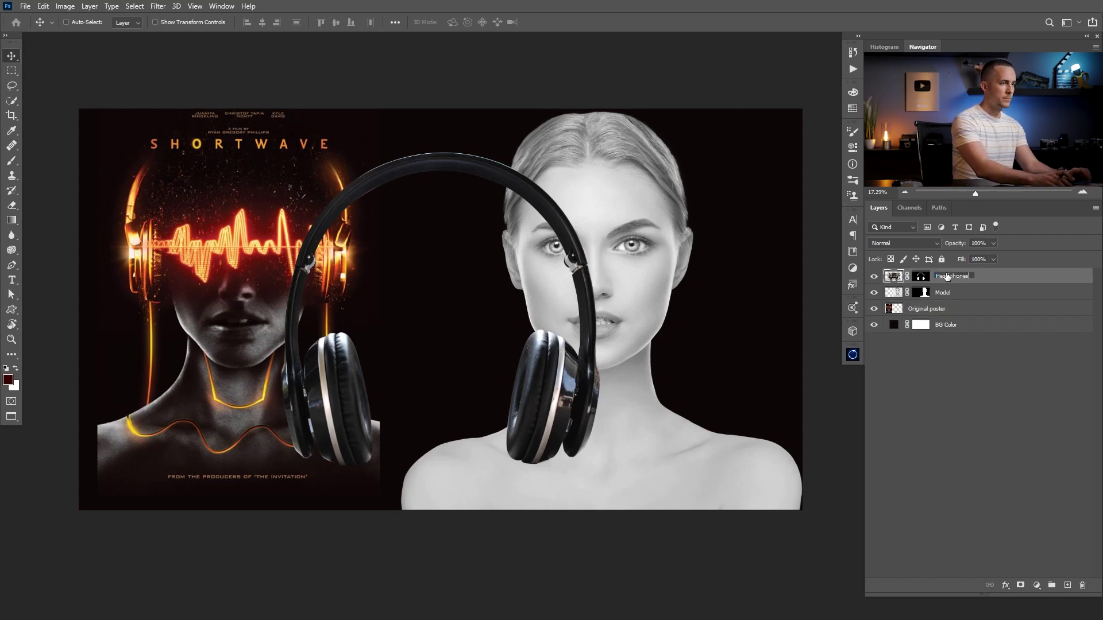
Step: Apply the Headphones layer's mask permanently and move the headphones over the woman's head
right_click(922, 280)
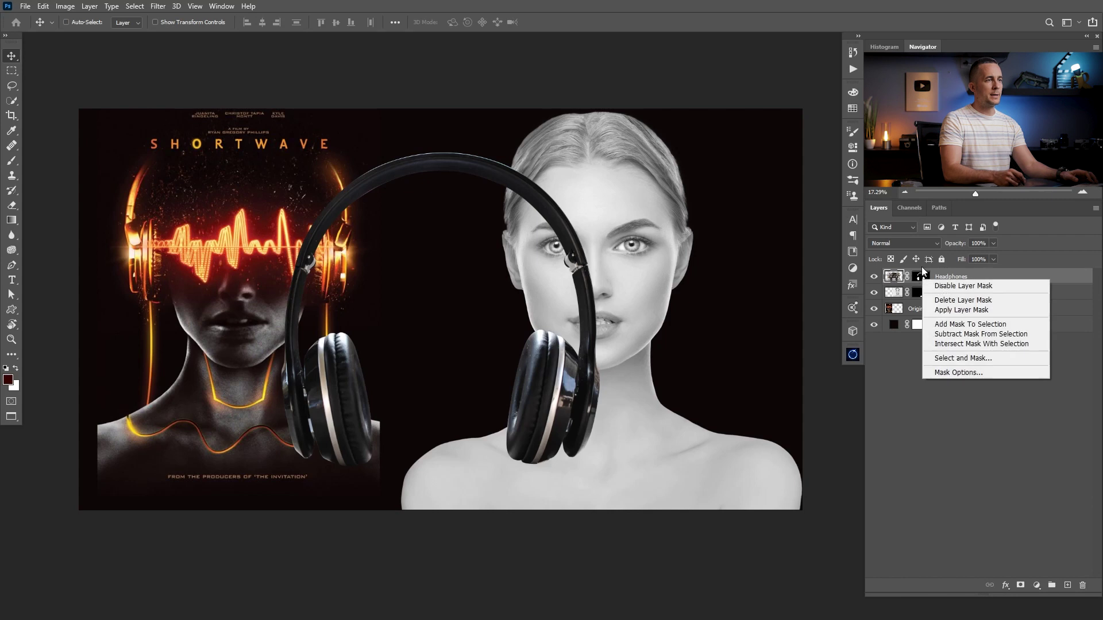
left_click(952, 312)
left_click_drag(556, 316, 702, 247)
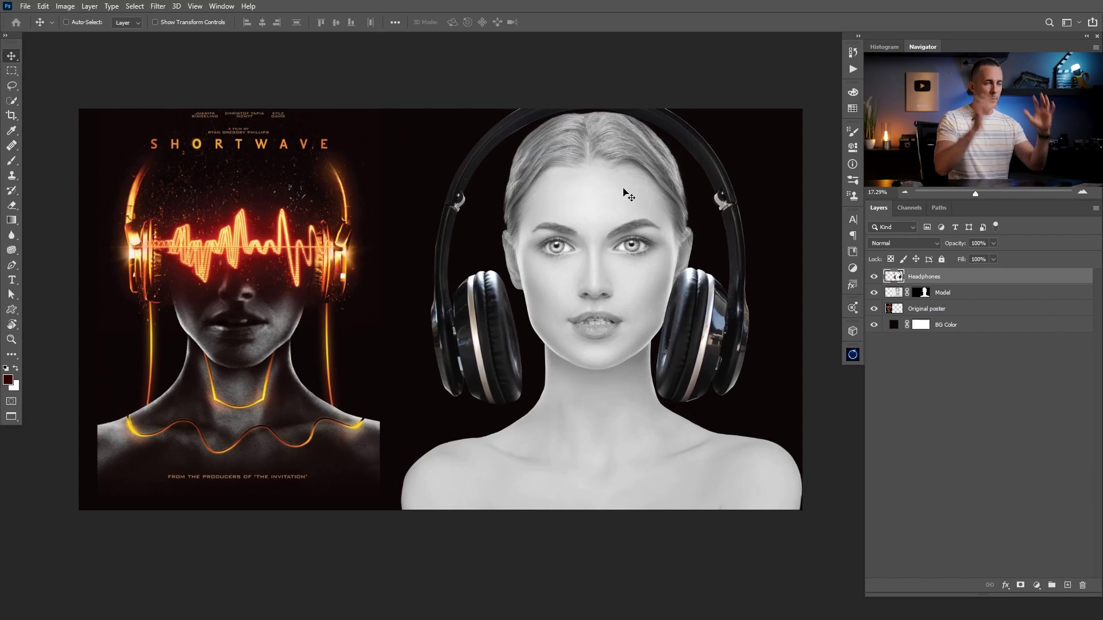
Step: Convert the Headphones layer to a smart object
right_click(952, 285)
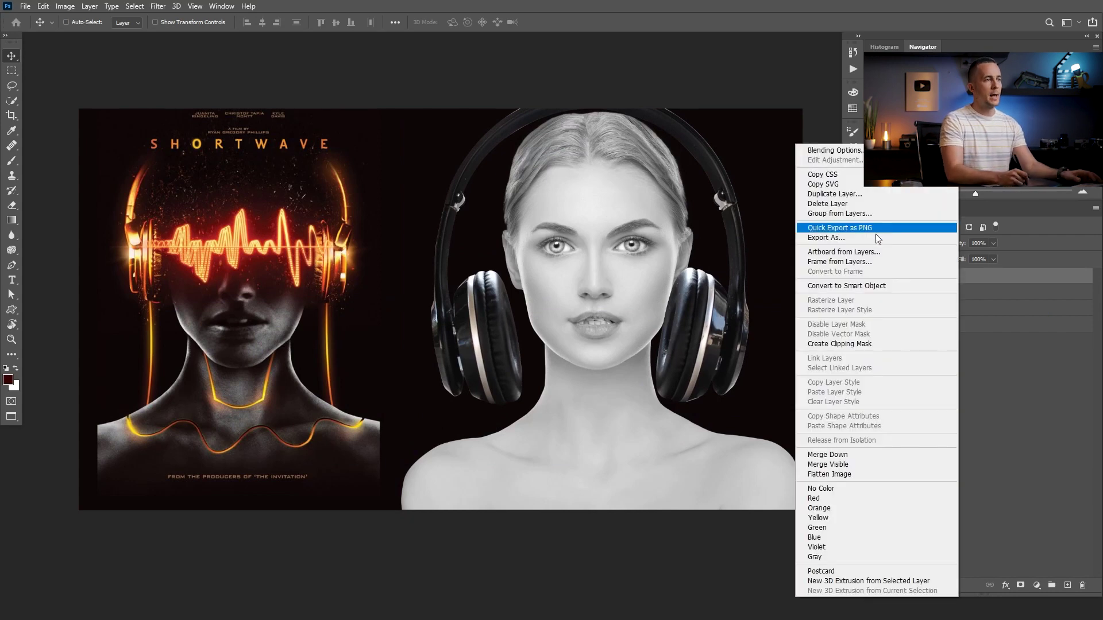
left_click(863, 287)
Step: Scale the headphones to 60.87% and move them over the original poster's head for a size comparison
key("ctrl+t")
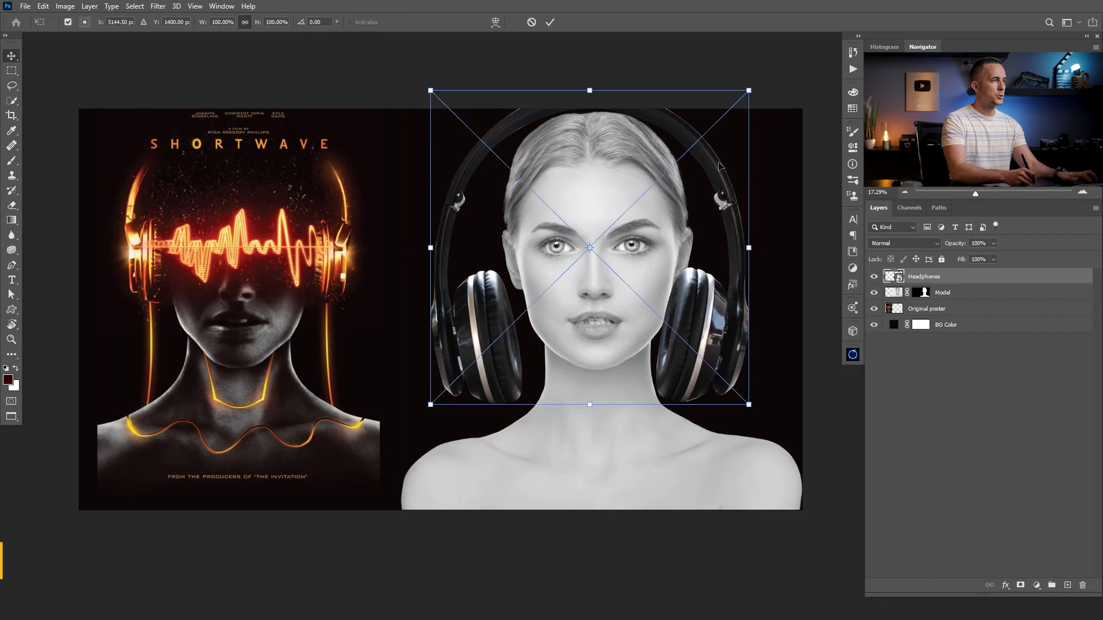
left_click_drag(749, 91, 701, 145)
left_click_drag(646, 287, 651, 224)
left_click_drag(710, 186, 715, 185)
left_click_drag(692, 244, 394, 252)
left_click_drag(414, 199, 394, 200)
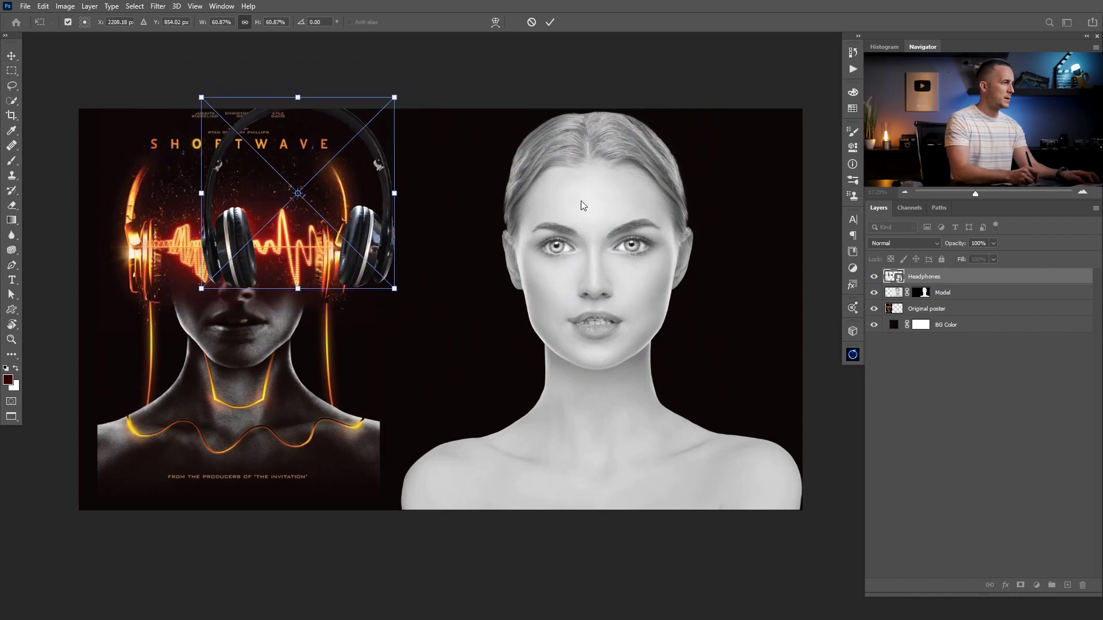
left_click_drag(395, 248, 358, 266)
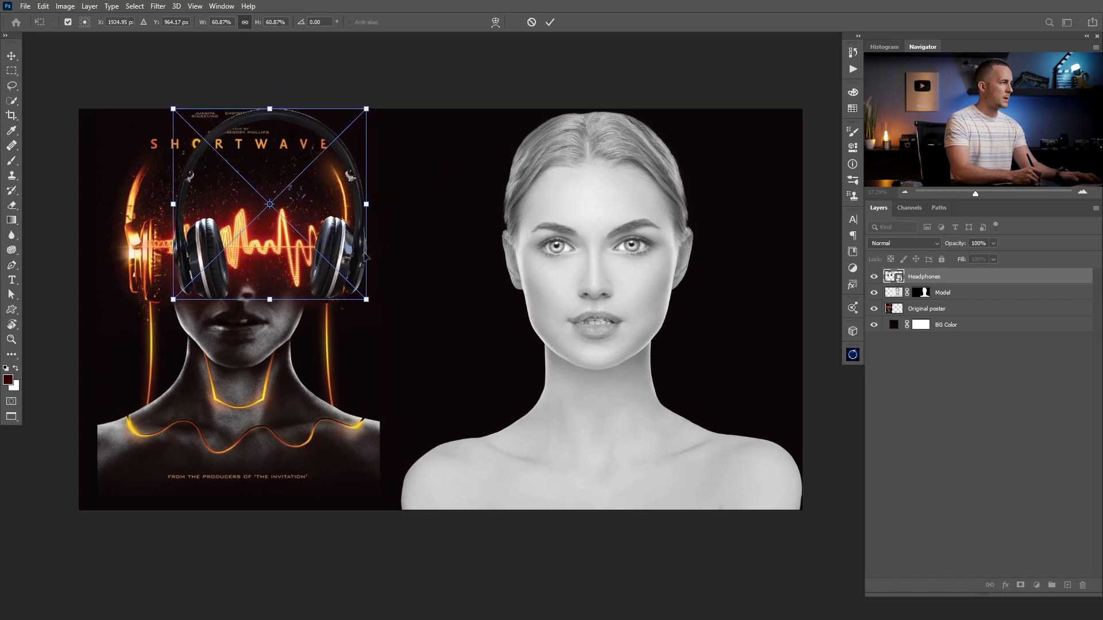
Step: Lower the headphones' opacity to 63%, match them to the poster's pair at 60.17% scale and move them over the woman's face
left_click_drag(960, 244, 948, 244)
mouse_move(352, 258)
left_mouse_down()
mouse_move(398, 256)
mouse_move(326, 262)
mouse_move(366, 259)
left_mouse_up()
left_click_drag(416, 250, 352, 255)
left_click_drag(352, 201, 351, 202)
left_click_drag(340, 256, 627, 254)
left_click_drag(689, 199, 696, 232)
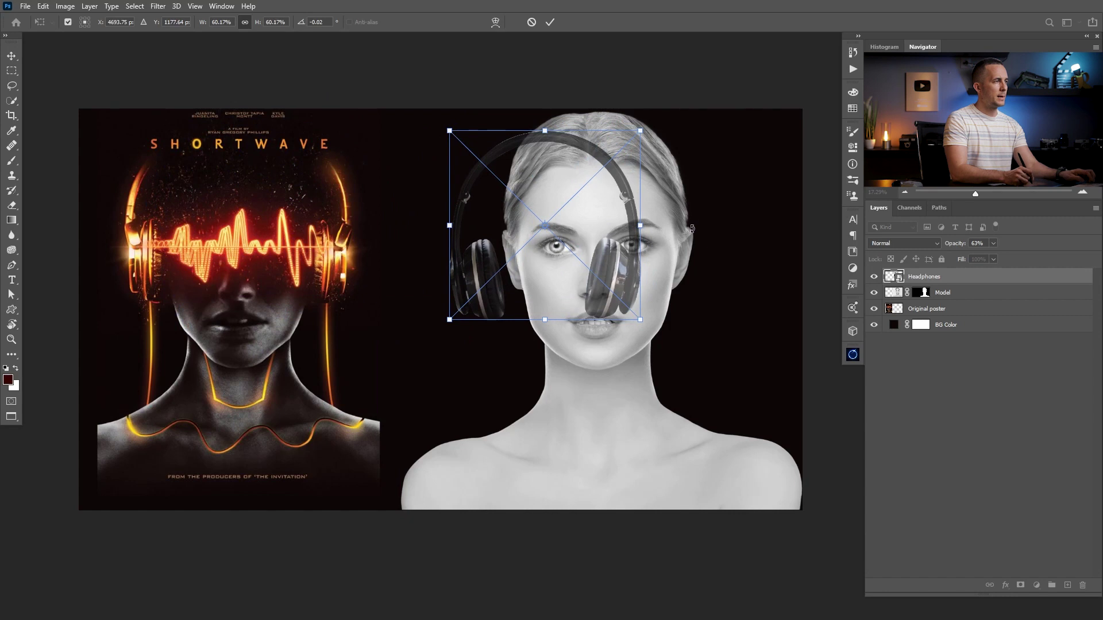
Step: Move the headphones back over the original poster's pair and set their opacity to 100%
key("Return")
left_click_drag(591, 262, 266, 261)
key("0")
Step: Enlarge the headphones slightly against the poster's pair and place them around the woman's head
key("ctrl+t")
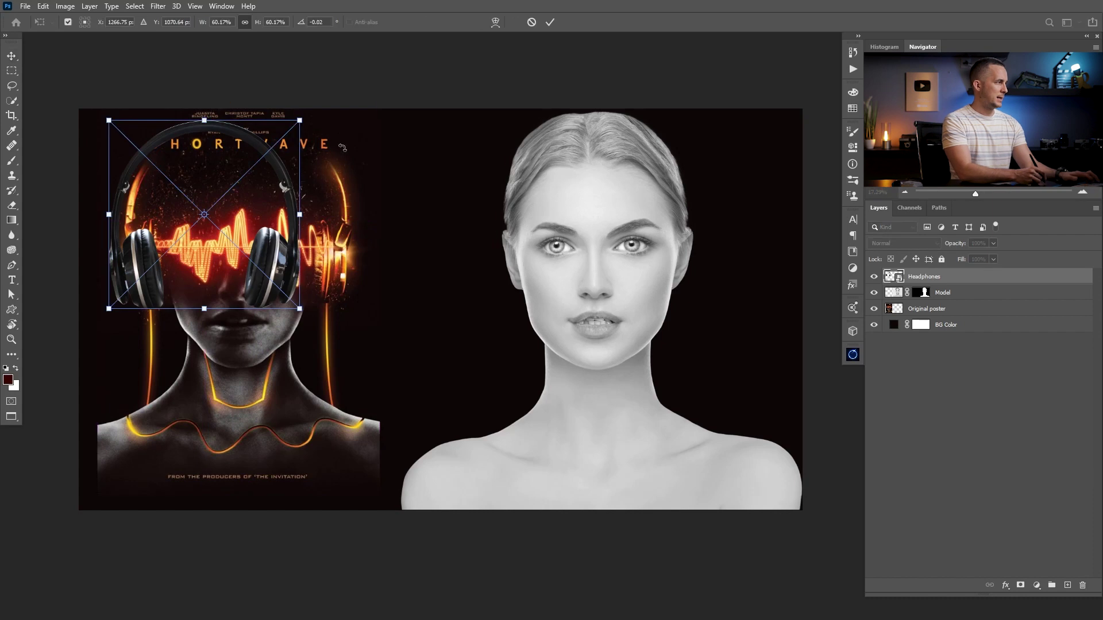
left_click_drag(300, 120, 313, 106)
left_click_drag(281, 209, 274, 198)
left_click_drag(379, 171, 376, 195)
left_click_drag(292, 208, 659, 217)
key("Return")
Step: Rasterize the Headphones layer and shift the headphones slightly down and to the right on the woman's head
right_click(953, 278)
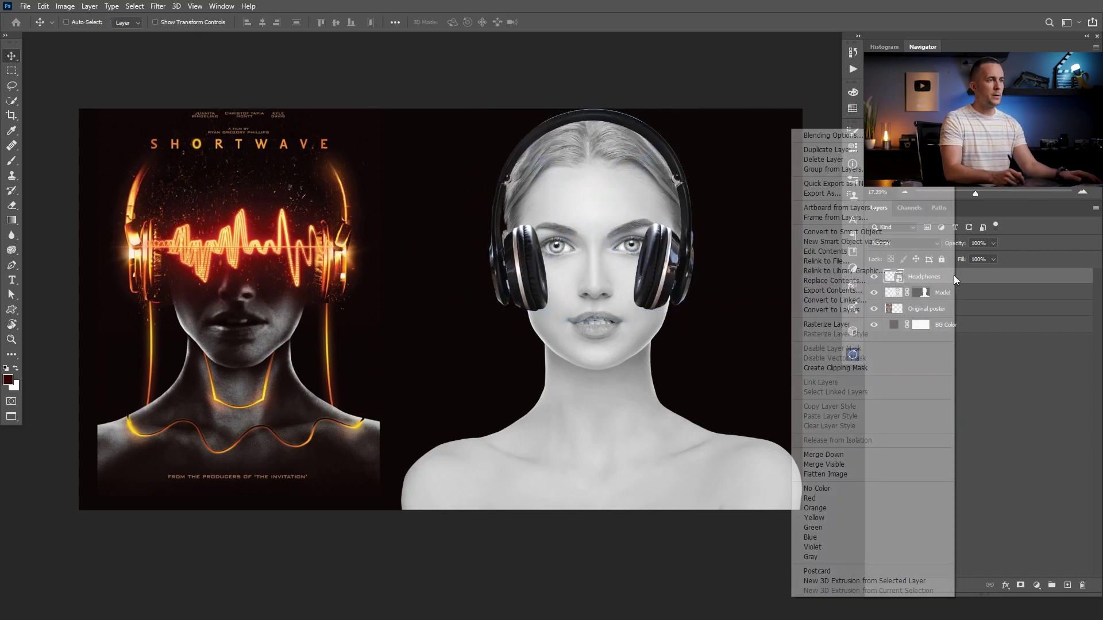
left_click(827, 323)
mouse_move(653, 271)
left_mouse_down()
mouse_move(667, 252)
mouse_move(667, 282)
mouse_move(656, 276)
left_mouse_up()
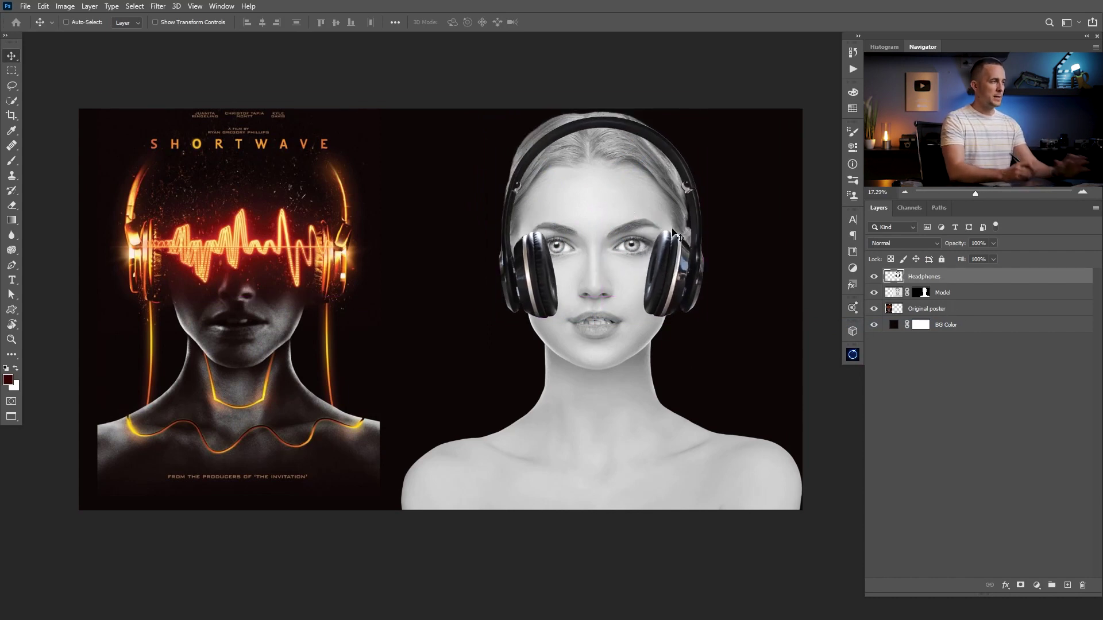
Step: Select the half of the headphones on the image's right side and cut it to a new layer
key("m")
left_click_drag(600, 109, 759, 388)
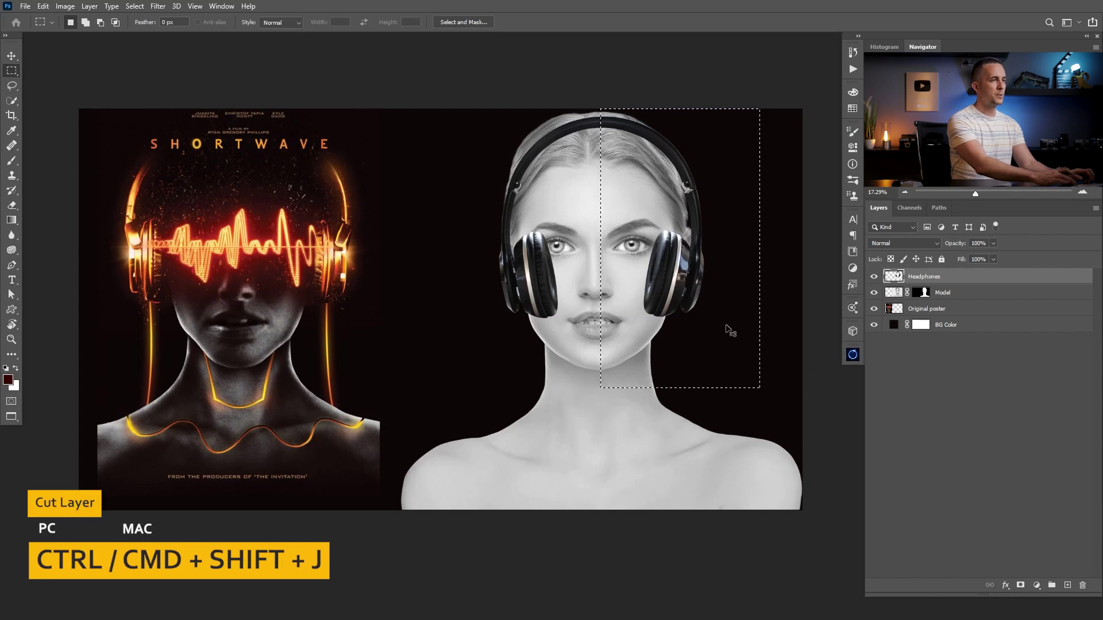
key("ctrl+shift+j")
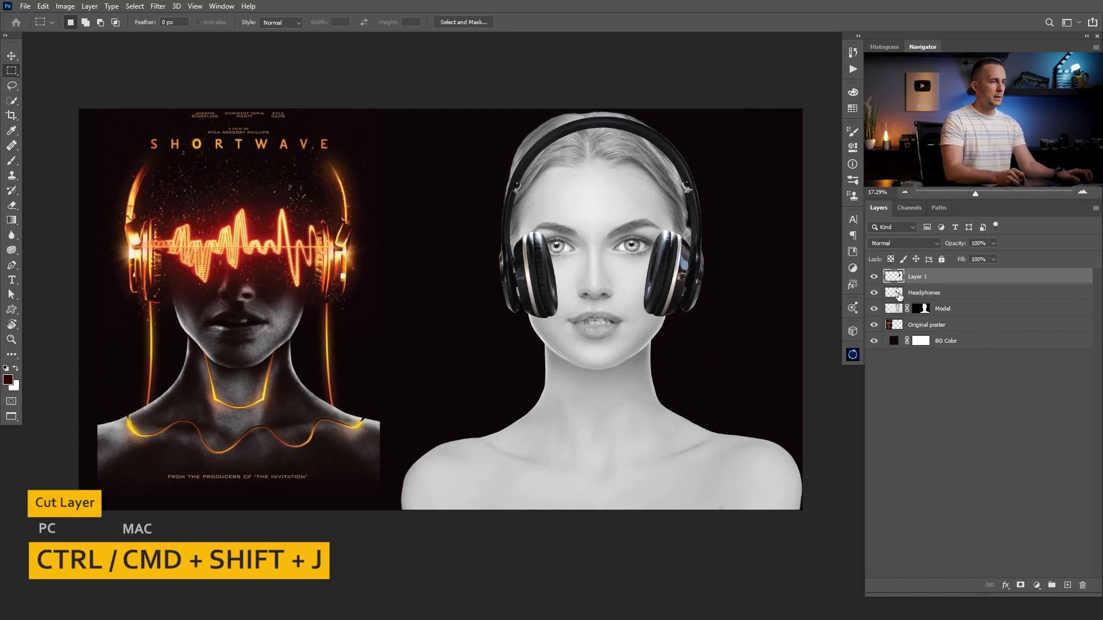
Step: Rename the remaining headphone half's layer Headphones L and the newly cut half's layer Headphones R
left_click(899, 294)
key("v")
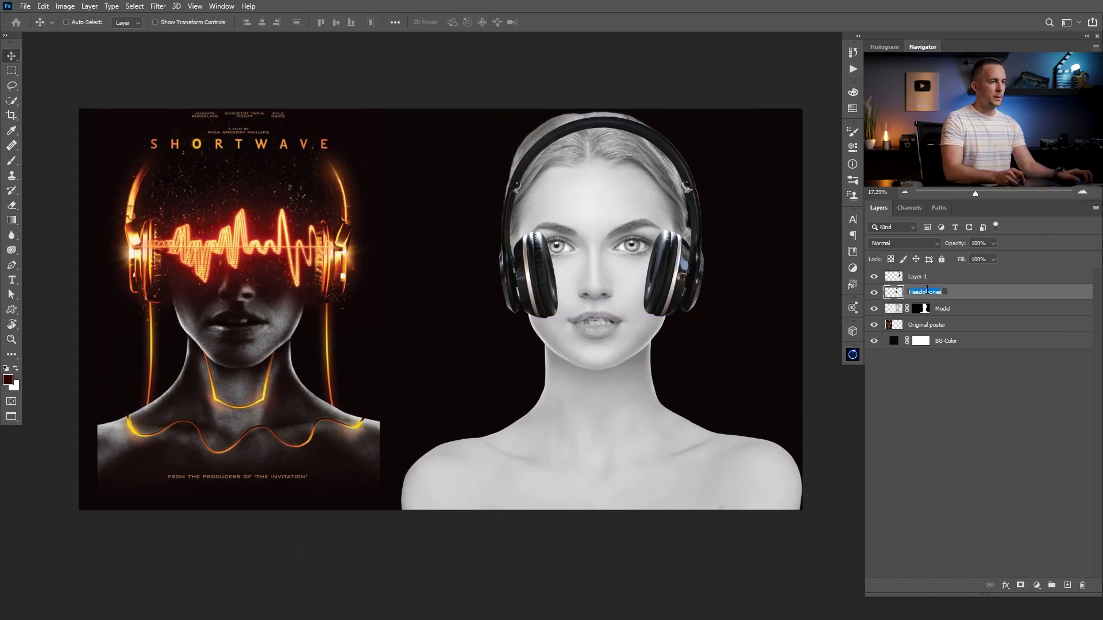
key("Right")
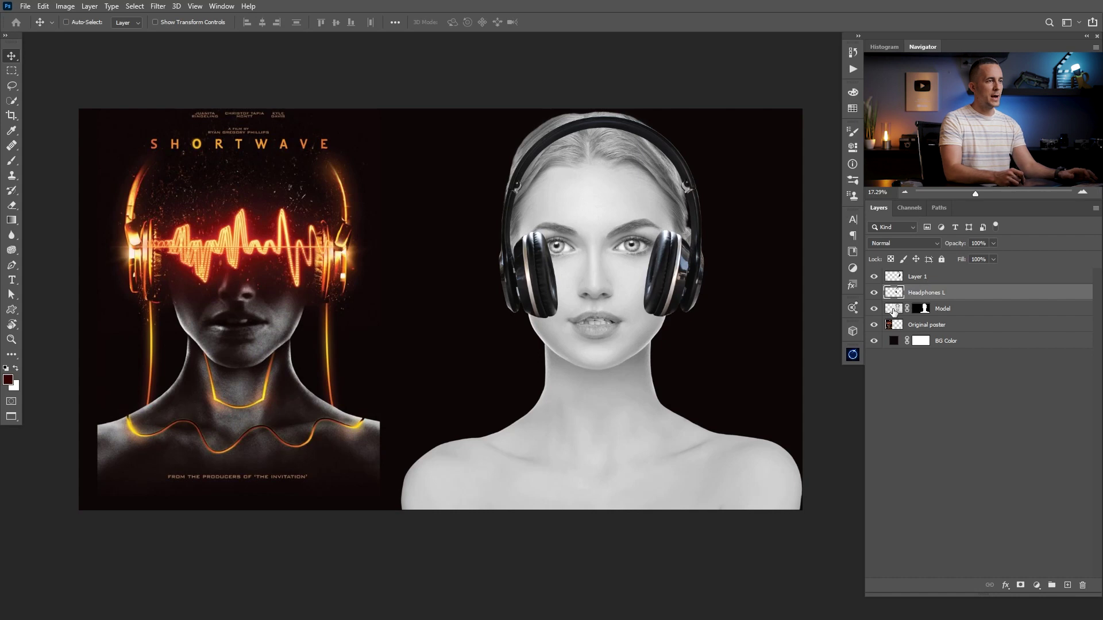
double_click(921, 277)
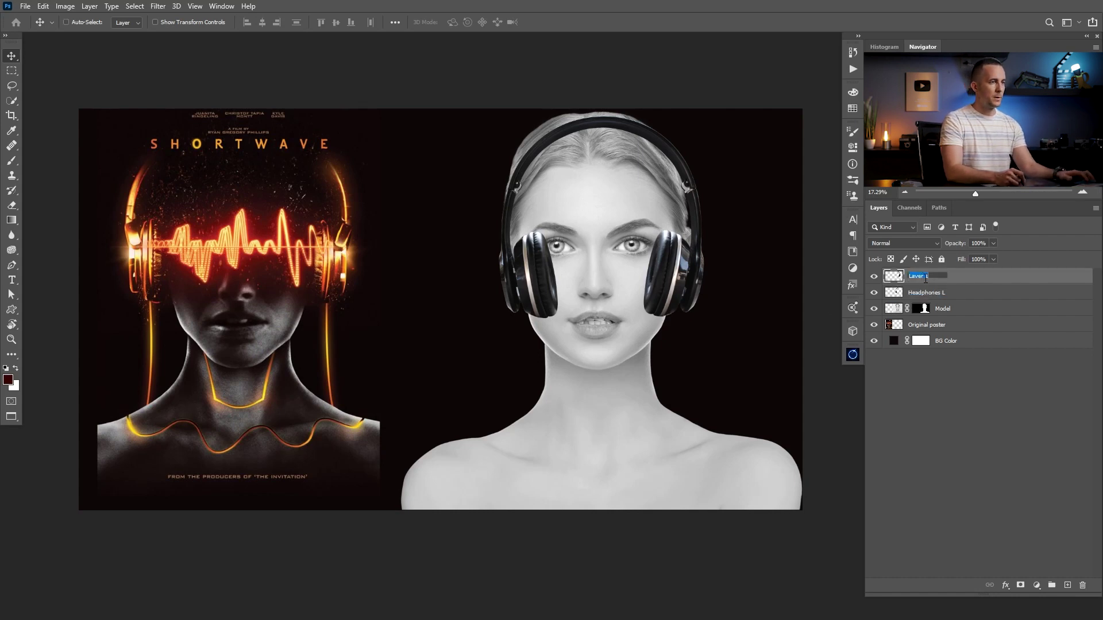
type("Headphones L")
key("BackSpace")
type("R")
key("Return")
Step: Move the Headphones R half outward so the ear cup sits beside the face, and rotate it -8.12°
mouse_move(533, 284)
left_mouse_down()
mouse_move(511, 277)
mouse_move(542, 281)
left_mouse_up()
left_click_drag(608, 280, 569, 298)
left_click_drag(629, 282, 654, 255)
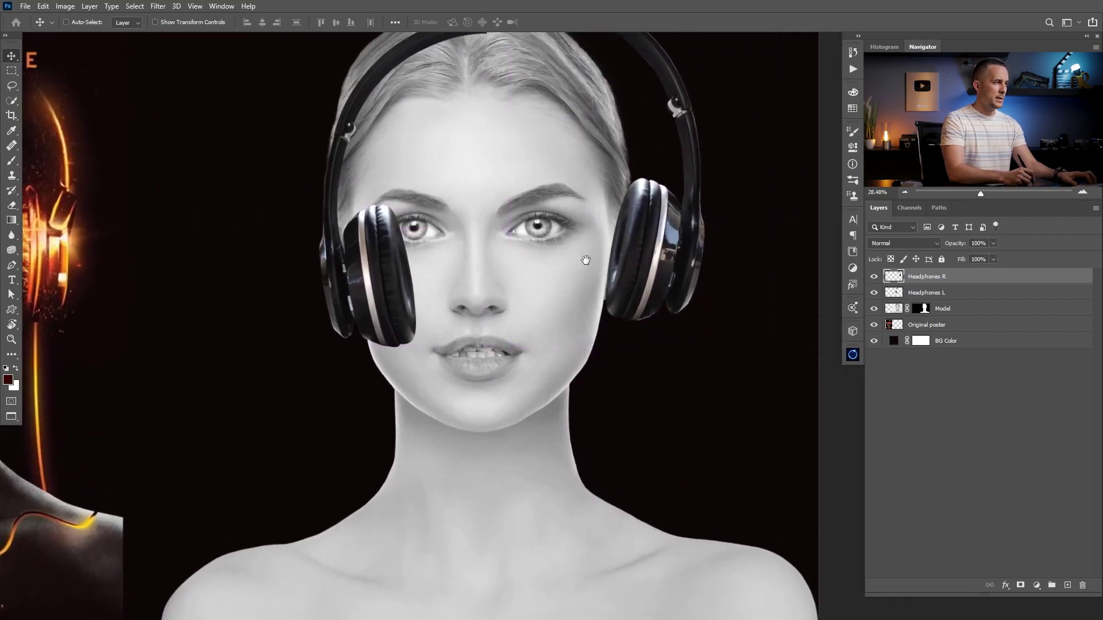
left_click_drag(586, 259, 585, 338)
key("ctrl+t")
left_click_drag(728, 277, 715, 246)
left_click_drag(642, 290, 670, 288)
left_click_drag(725, 265, 673, 310)
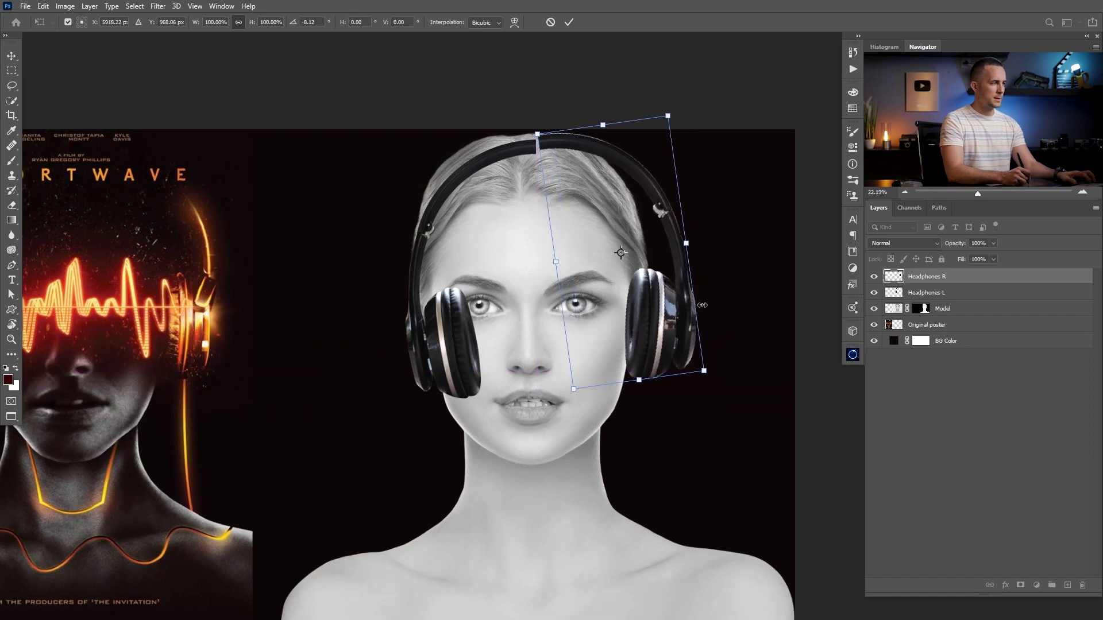
key("Return")
Step: Move the Headphones L half outward beside the face and rotate it to mirror the other half
key("ctrl")
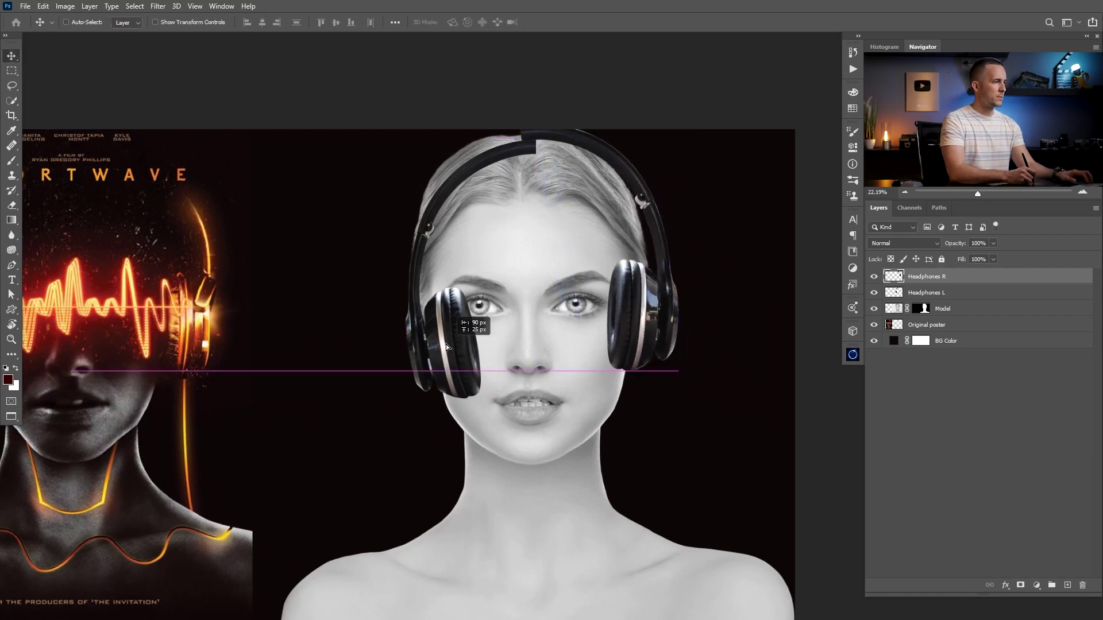
left_click_drag(468, 352, 417, 334)
key("ctrl+t")
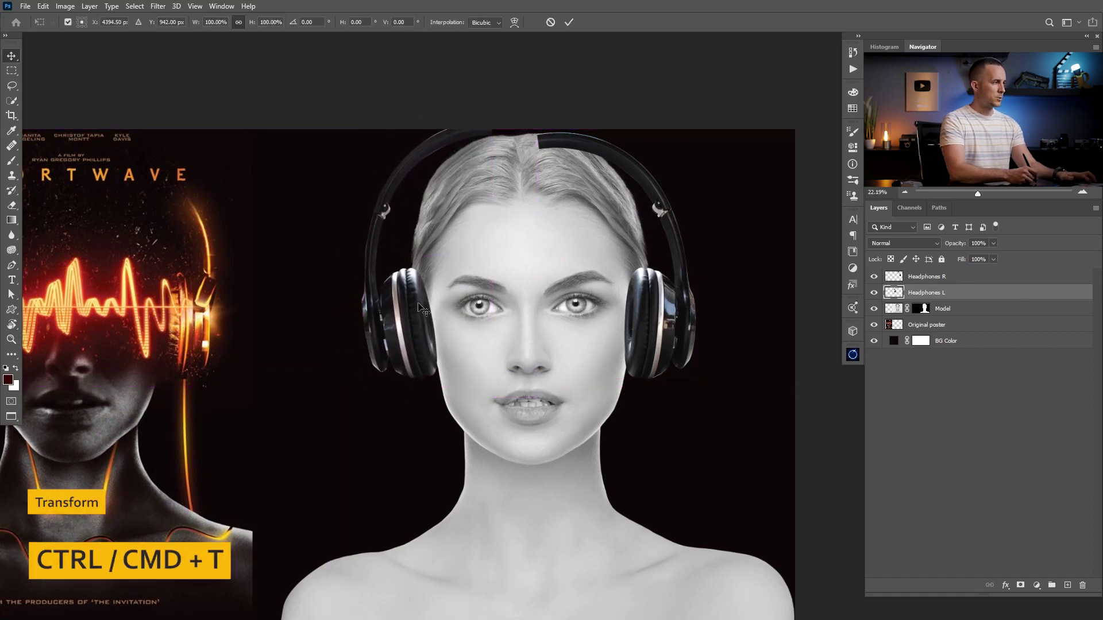
left_click_drag(518, 246, 516, 263)
left_click_drag(419, 309, 436, 314)
left_click_drag(536, 267, 531, 259)
left_click_drag(453, 296, 540, 270)
mouse_move(420, 327)
left_mouse_down()
mouse_move(624, 339)
mouse_move(605, 329)
mouse_move(403, 329)
left_mouse_up()
key("Return")
Step: Nudge the Headphones L half away from the face and rotate it -1.54°
scroll(537, 325, "down", 3)
left_click_drag(539, 326, 543, 353)
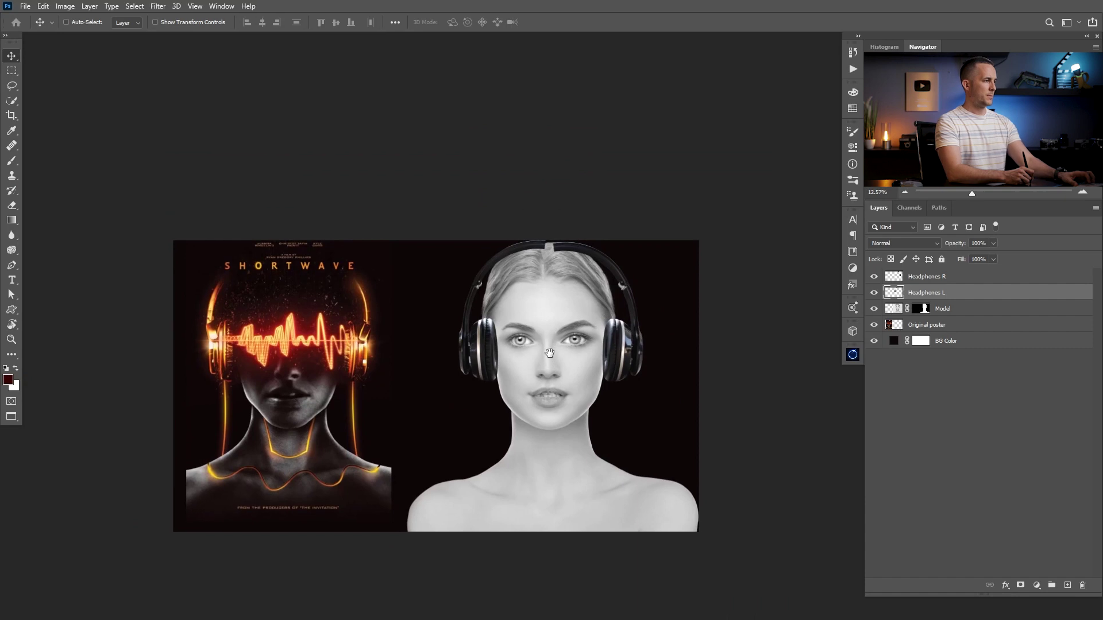
scroll(543, 349, "up", 3)
key("shift+Left")
key("shift+Left")
key("shift+Left")
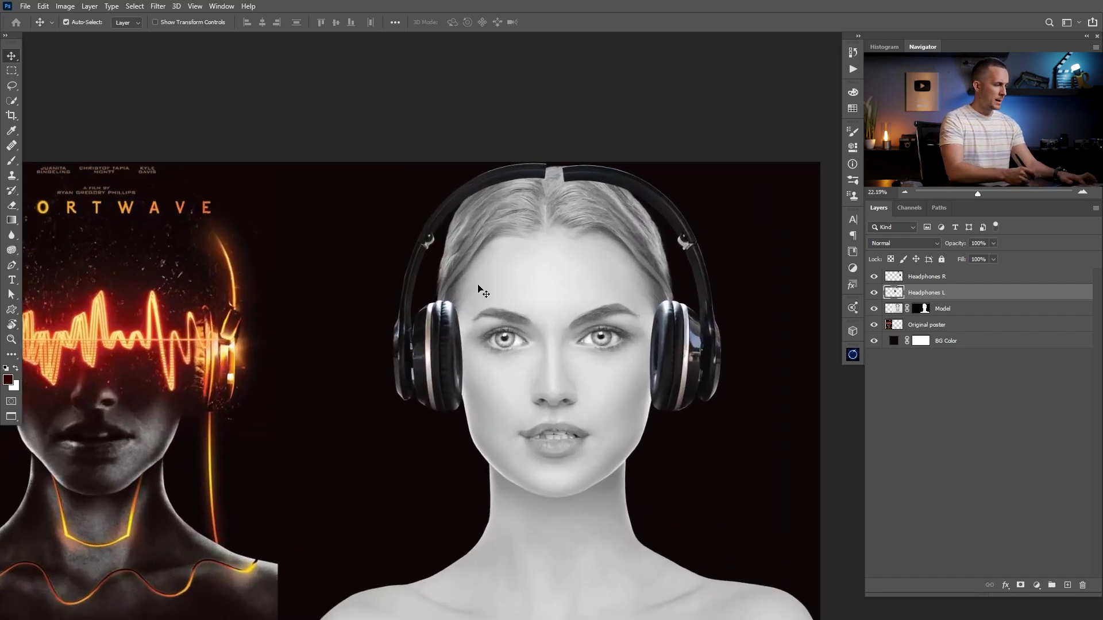
key("ctrl+t")
left_click_drag(581, 278, 575, 291)
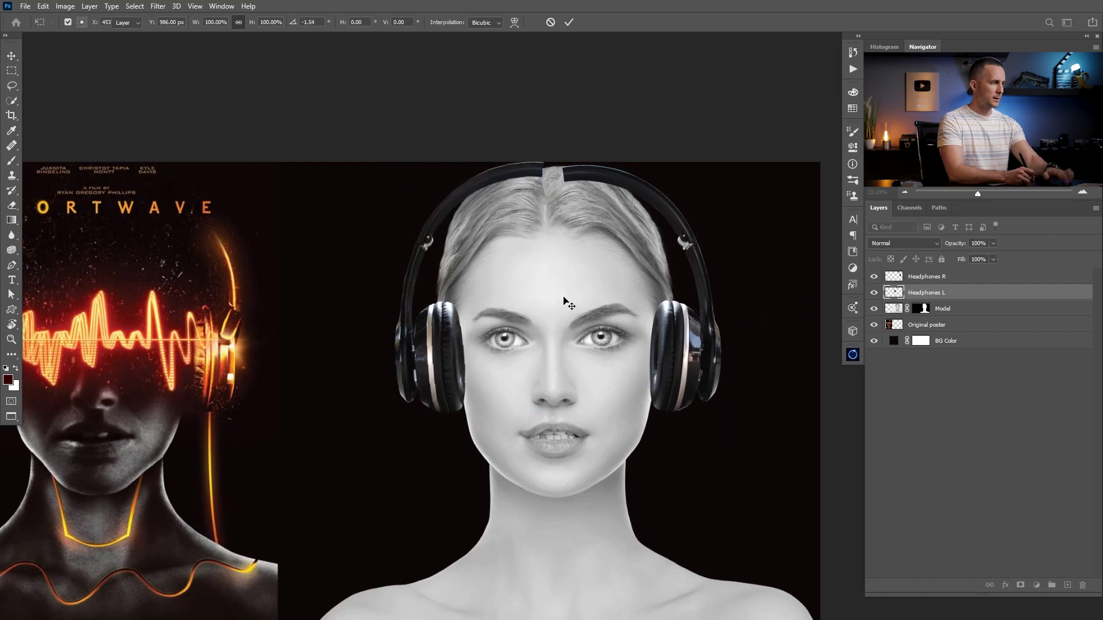
key("Return")
Step: Nudge the Headphones R half slightly to the right, away from the face
scroll(528, 321, "down", 1)
mouse_move(462, 347)
left_mouse_down()
mouse_move(453, 339)
mouse_move(464, 337)
left_mouse_up()
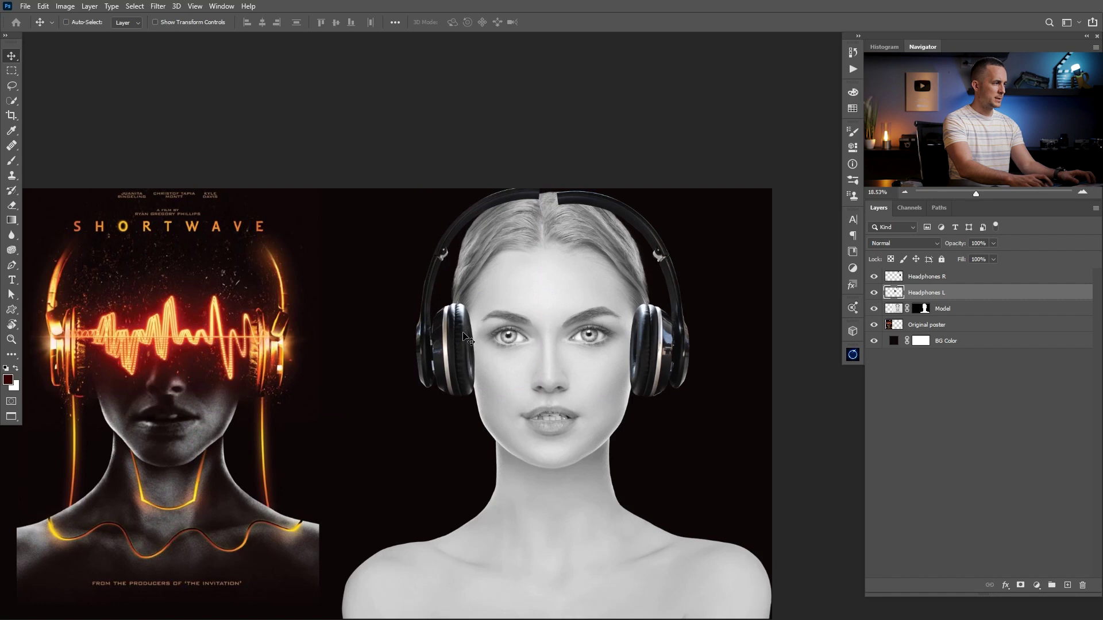
left_click(658, 369, "ctrl")
key("Right")
key("Right")
key("Right")
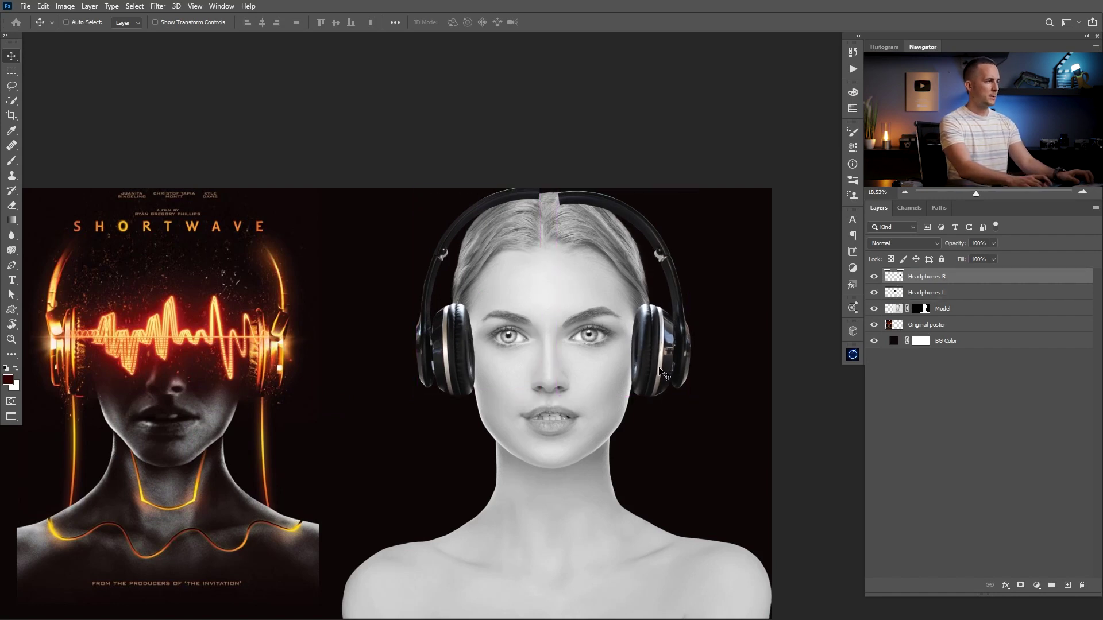
Step: Group the Headphones L and Headphones R layers and name the group Headphones
key("ctrl")
left_click(457, 347, "ctrl")
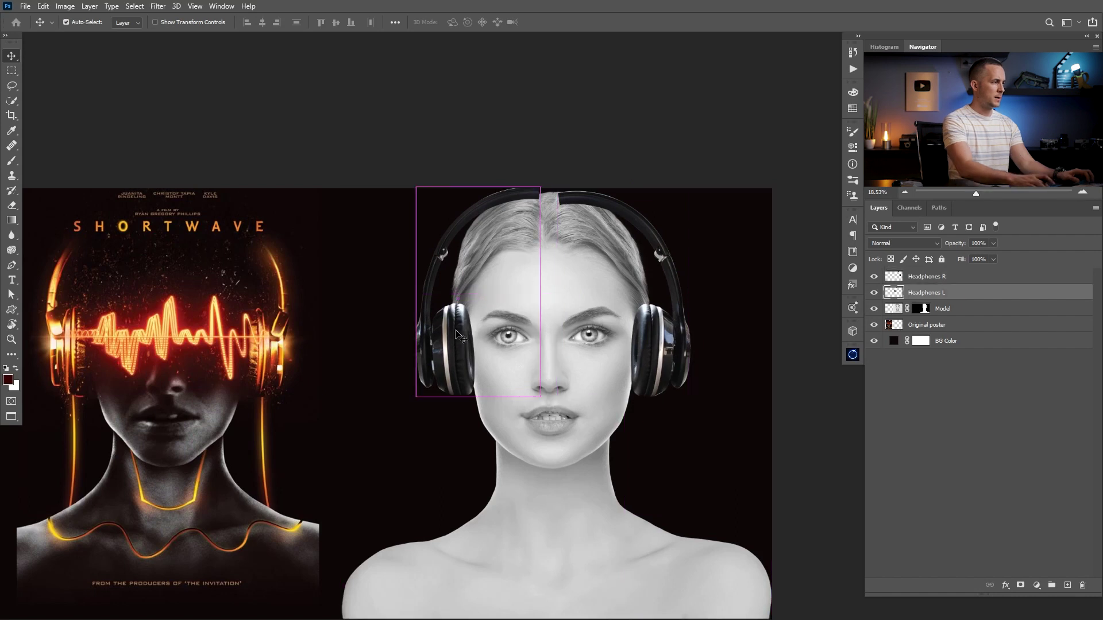
left_click(962, 279, "ctrl")
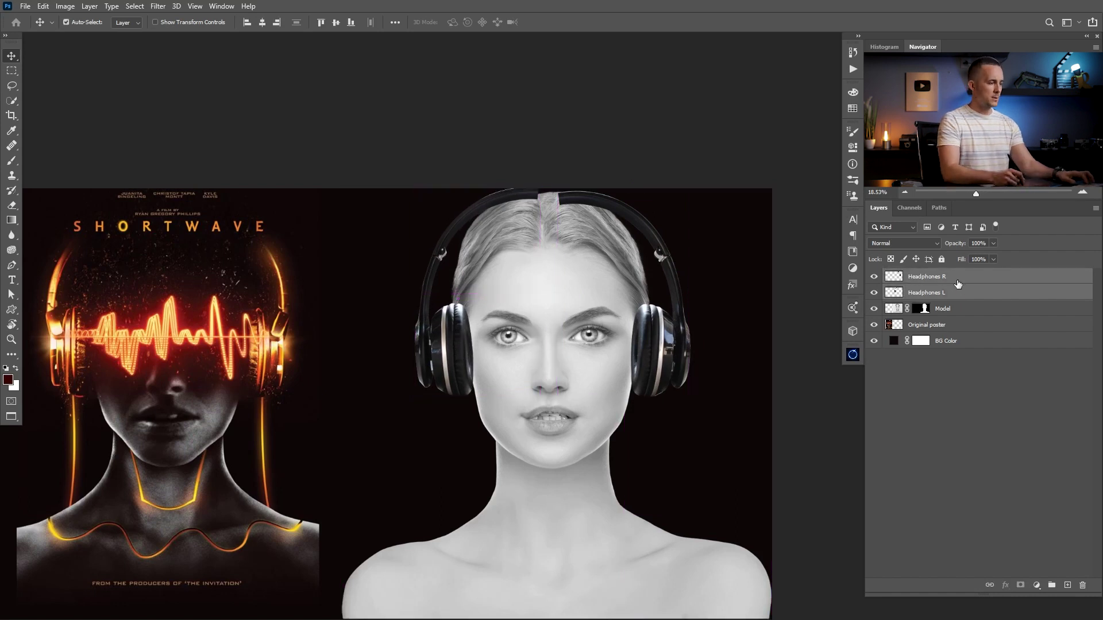
key("ctrl+g")
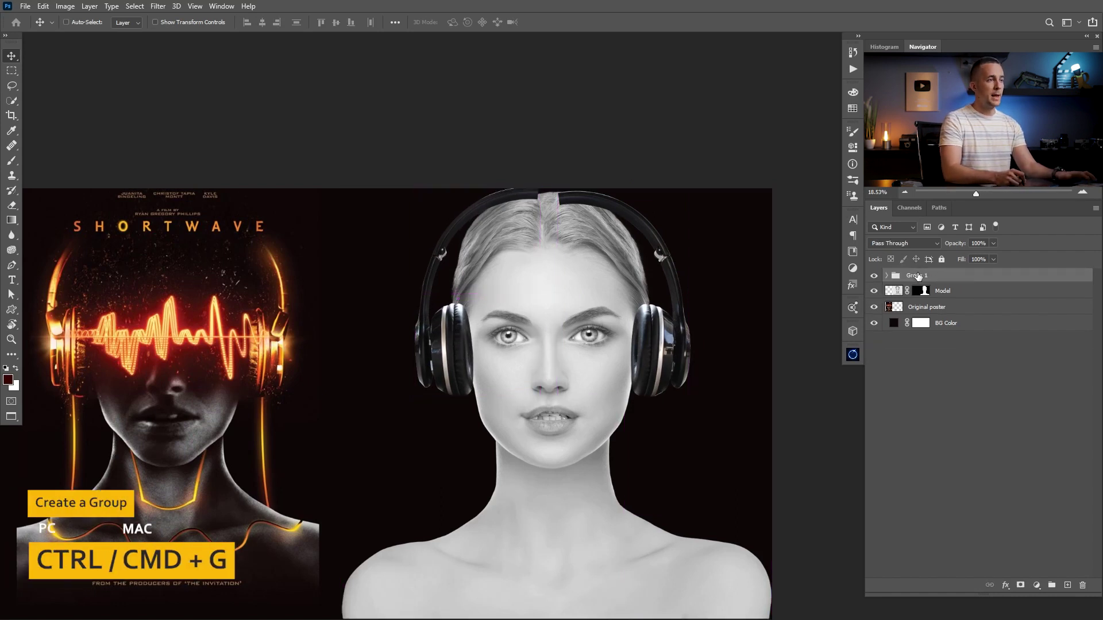
type("Headphones")
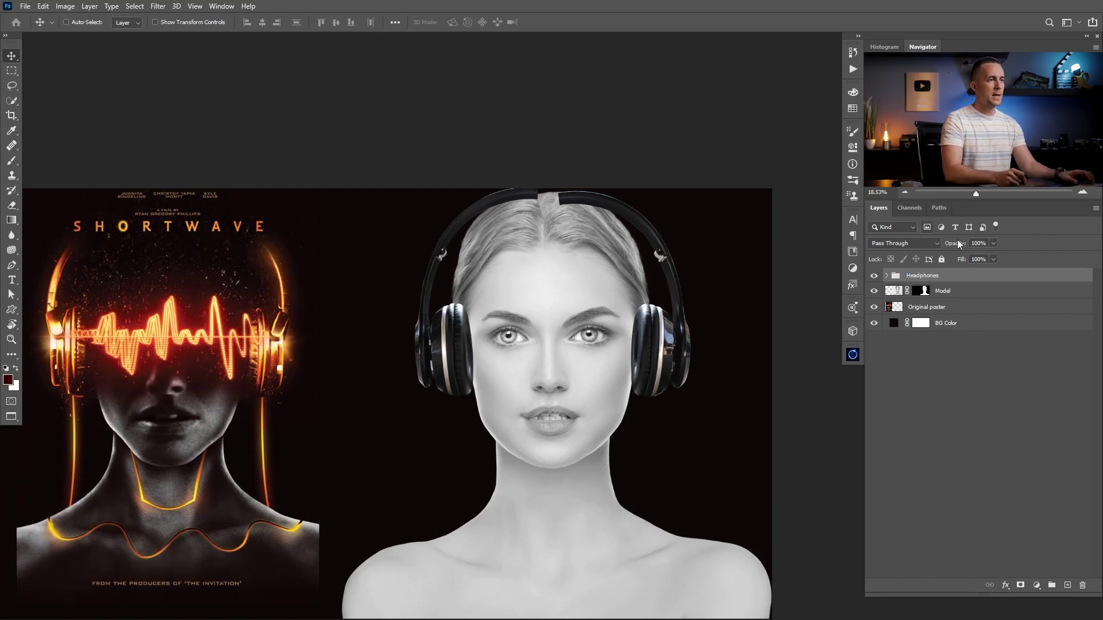
Step: Add a mask to the Headphones group and paint out the headband over the head with a black 400 px brush
left_click(1021, 584)
left_click_drag(551, 262, 581, 280)
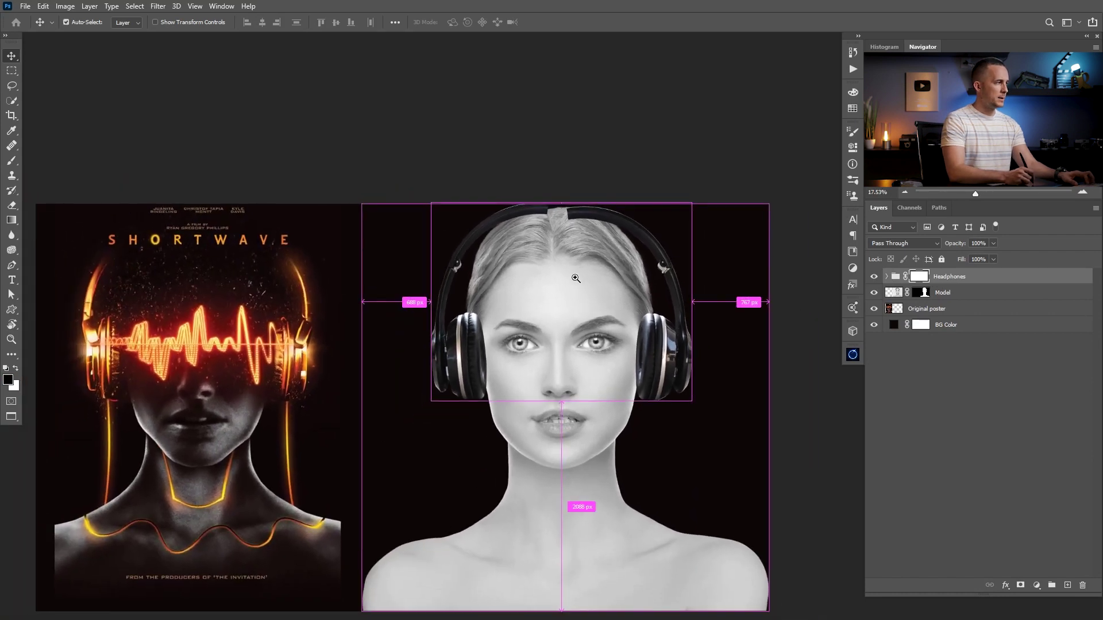
key("b")
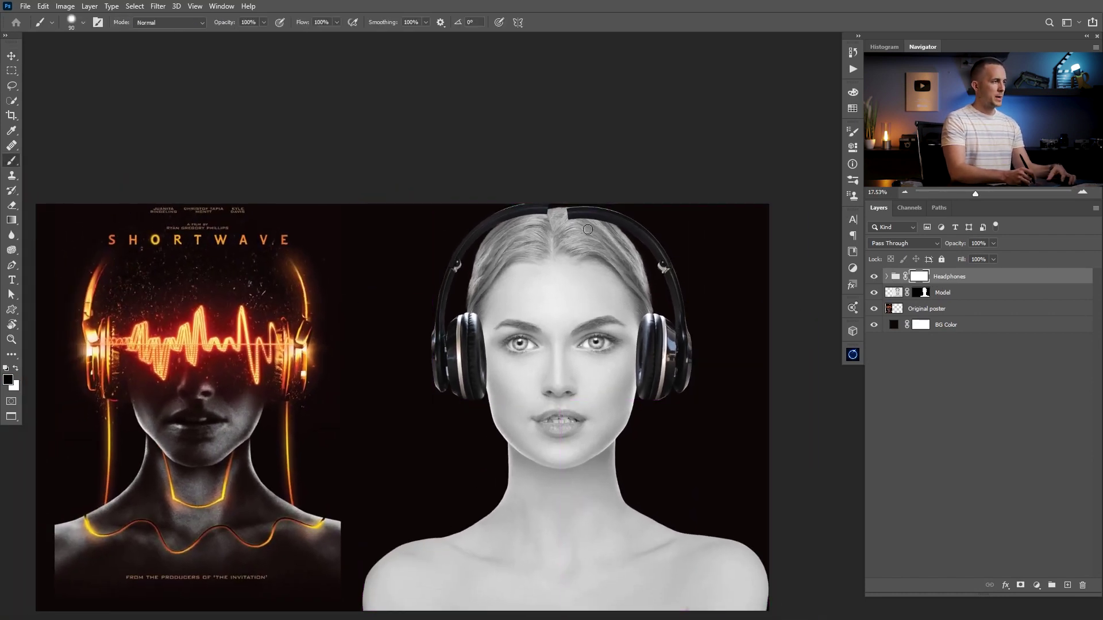
right_click(581, 229)
left_click_drag(684, 182, 701, 182)
key("Return")
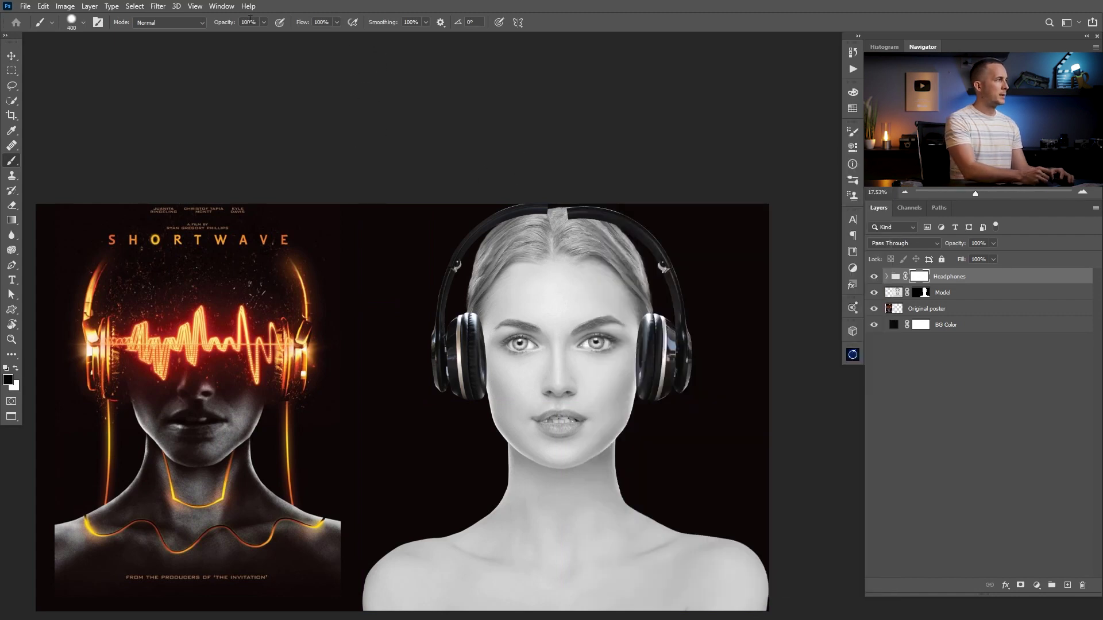
mouse_move(582, 211)
left_mouse_down()
mouse_move(500, 205)
mouse_move(455, 234)
mouse_move(595, 250)
mouse_move(687, 238)
mouse_move(488, 207)
left_mouse_up()
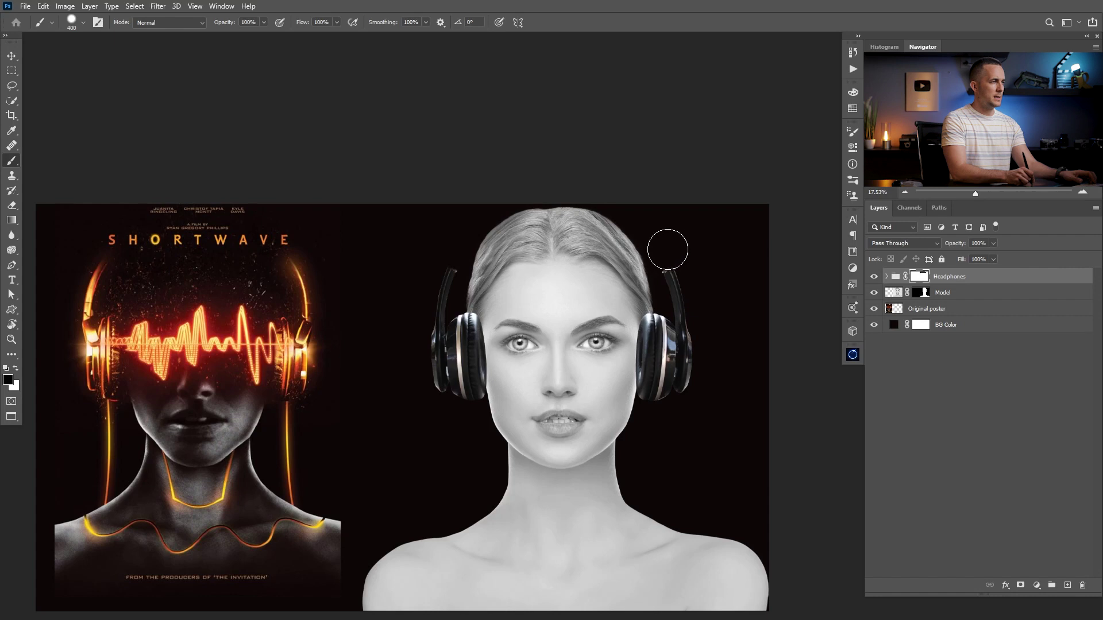
Step: Extend the canvas upward with the Crop tool to add space above the woman's head and the poster
key("c")
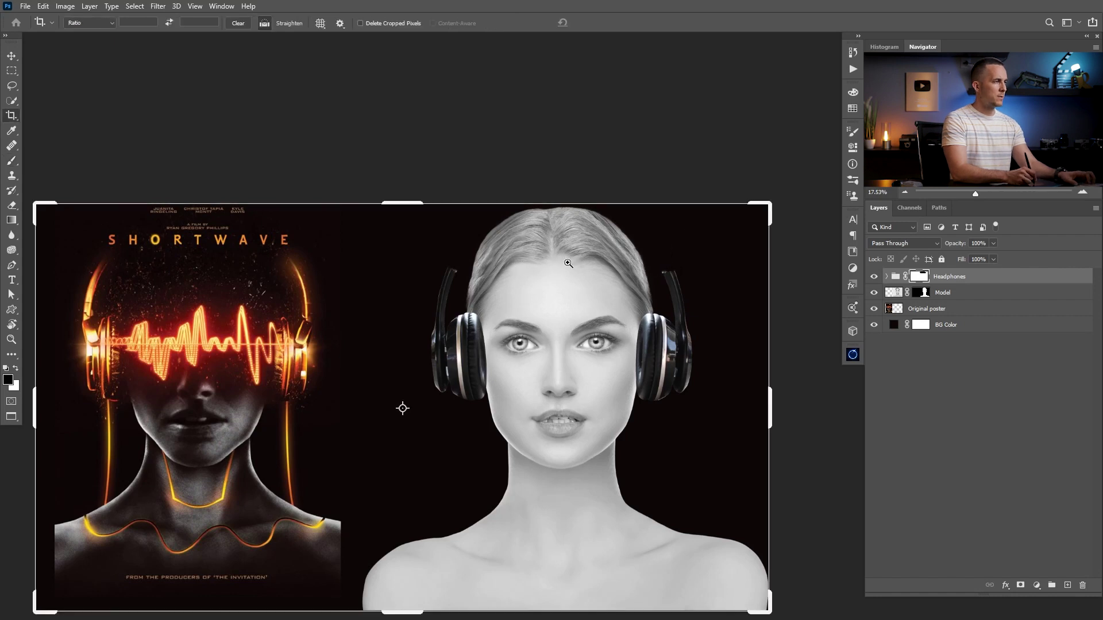
scroll(567, 263, "down", 2)
left_click_drag(437, 213, 438, 202)
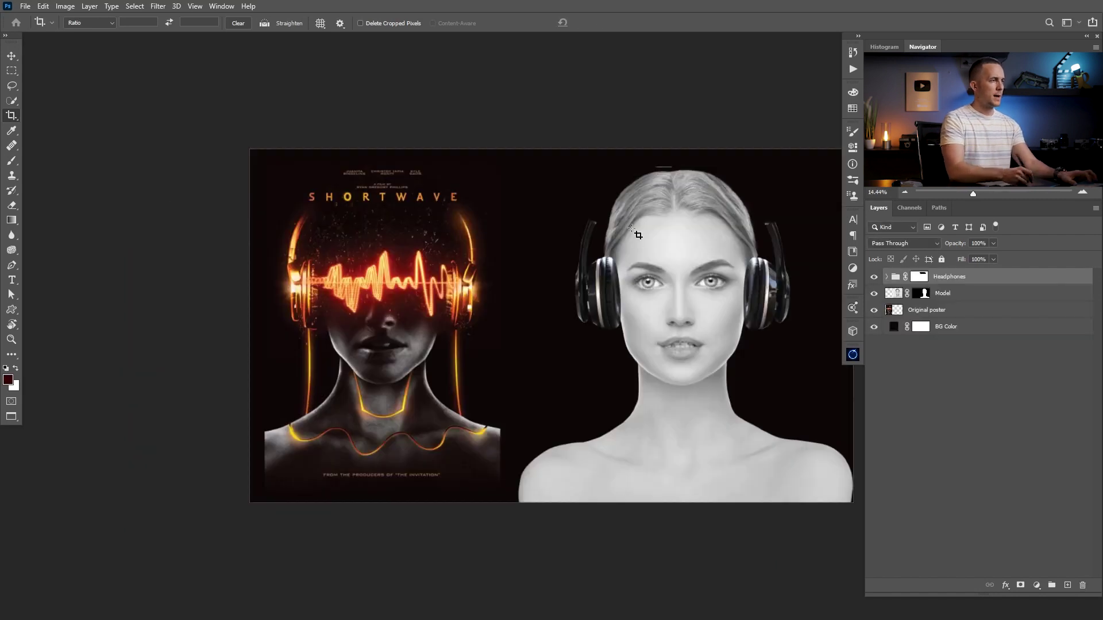
left_click_drag(632, 228, 544, 241)
left_click_drag(575, 189, 604, 191)
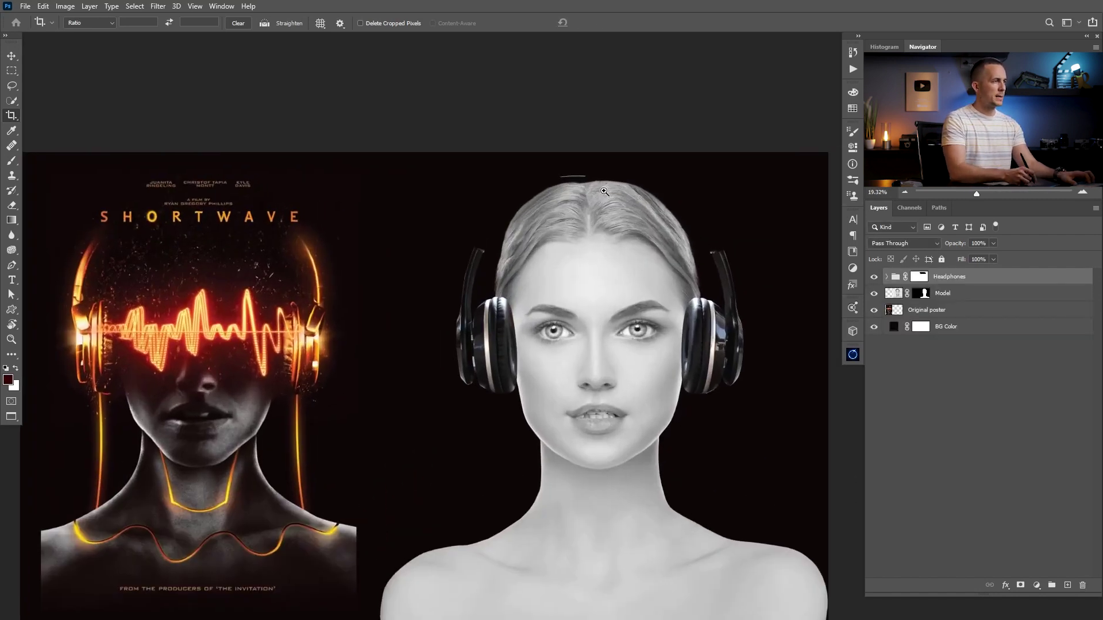
Step: Paint out the leftover sliver of headband above the woman's head on the Headphones group's mask
key("b")
left_click(575, 179)
key("Return")
left_click(918, 278)
left_click_drag(568, 173, 544, 178)
Step: Refine the group mask along the inner edge of the Headphones R ear cup with a 100 px brush, using black and white
mouse_move(597, 265)
left_mouse_down()
mouse_move(537, 236)
mouse_move(639, 263)
left_mouse_up()
left_click_drag(616, 352, 571, 242)
key("bracketleft")
key("bracketleft")
key("bracketleft")
key("bracketleft")
key("bracketleft")
key("bracketleft")
key("bracketleft")
left_click_drag(588, 161, 579, 231)
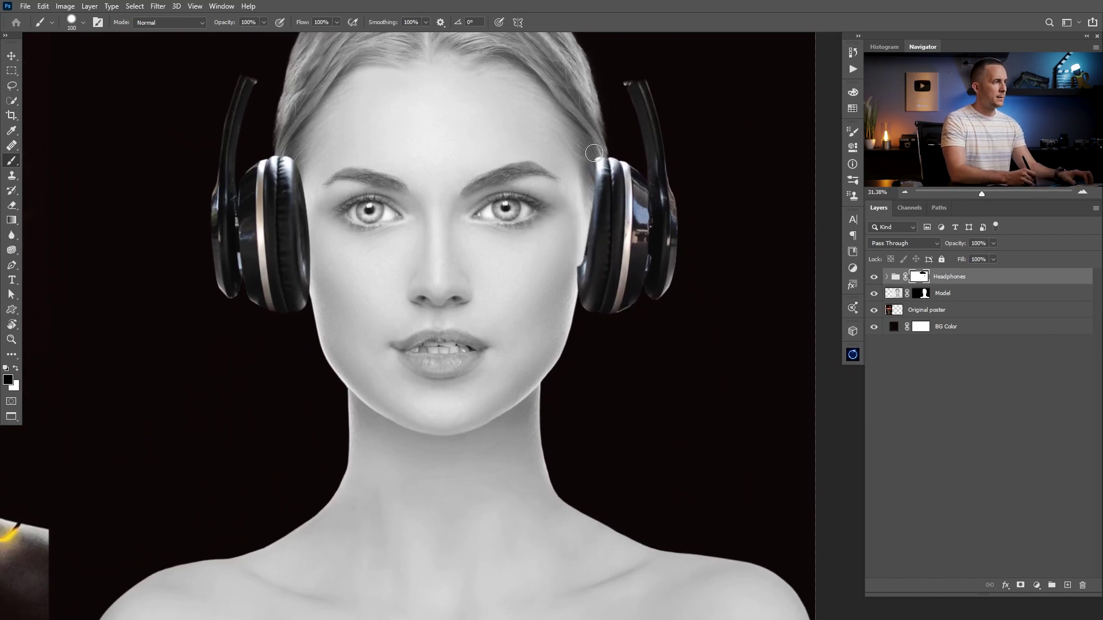
left_click_drag(592, 186, 582, 244)
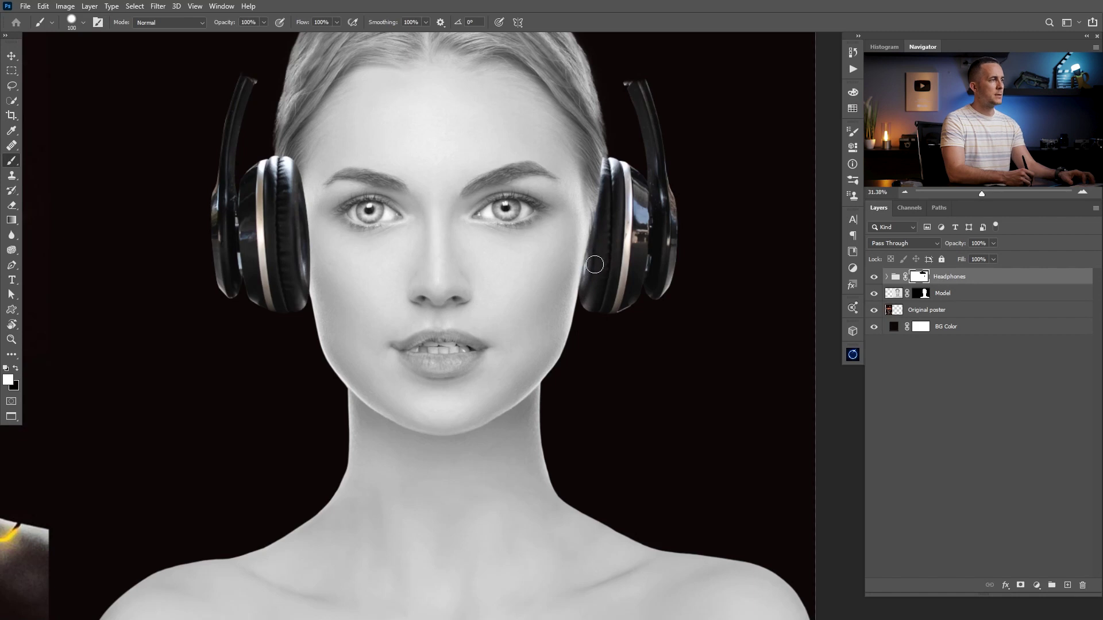
key("x")
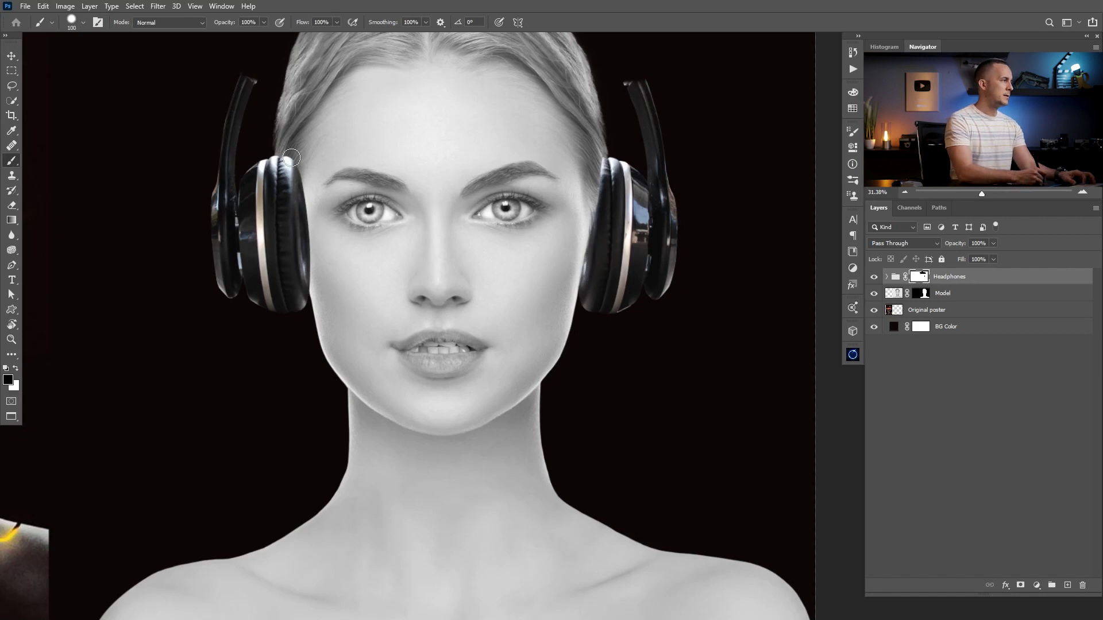
Step: Paint black on the Headphones group's mask along the inner edge of the left-hand ear cup, revealing the cheek and temple
left_click_drag(292, 167, 310, 265)
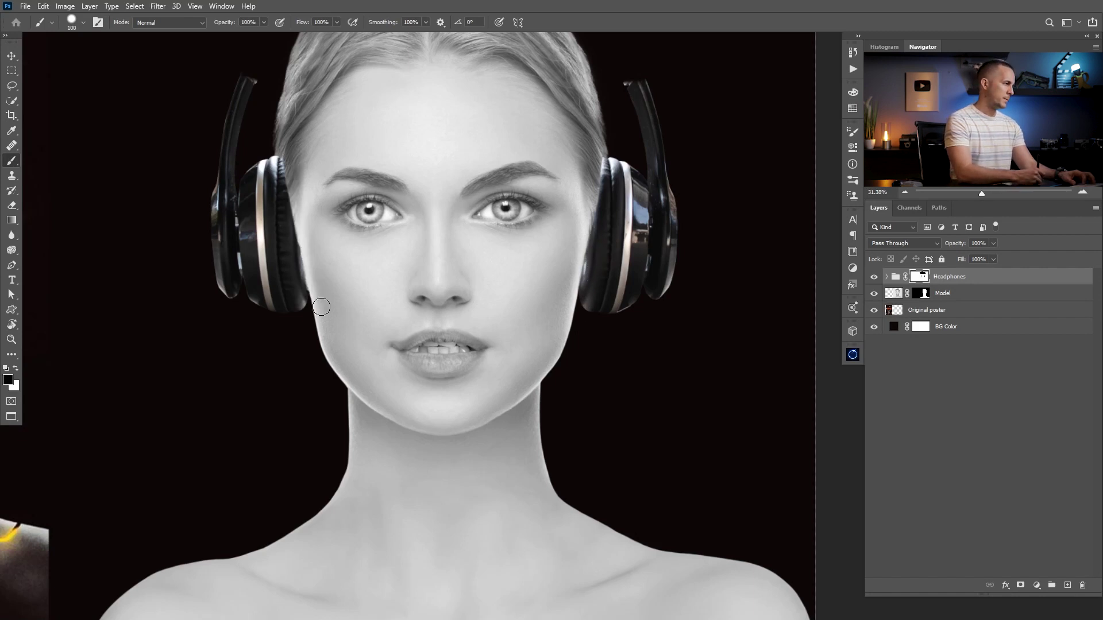
key("x")
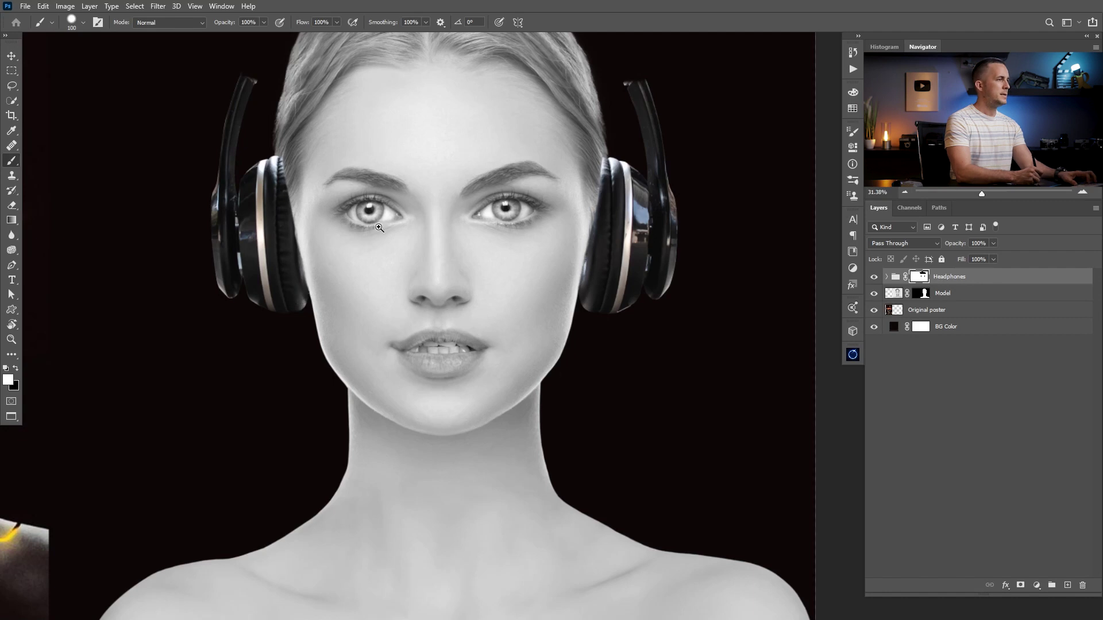
scroll(592, 236, "down", 6)
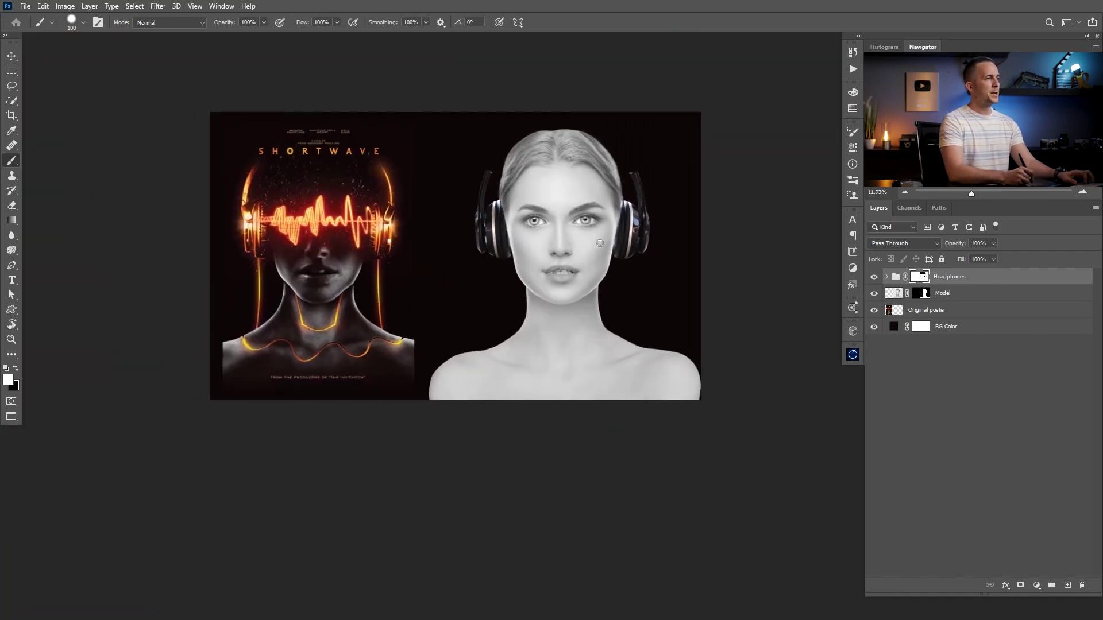
scroll(592, 236, "up", 4)
scroll(601, 247, "up", 5)
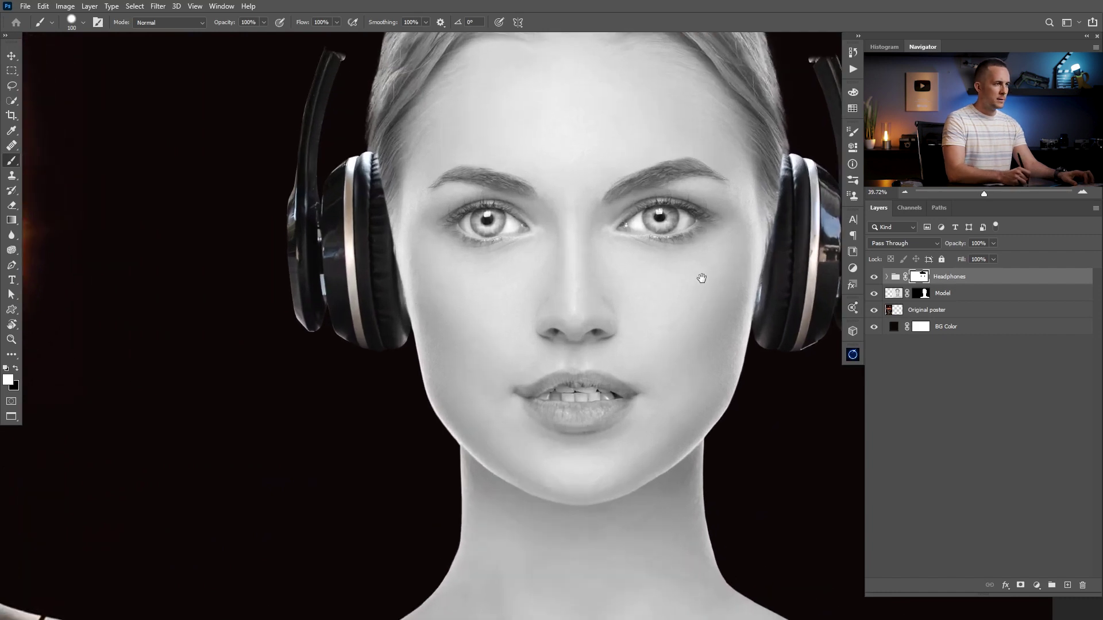
scroll(701, 276, "down", 4)
scroll(618, 279, "up", 3)
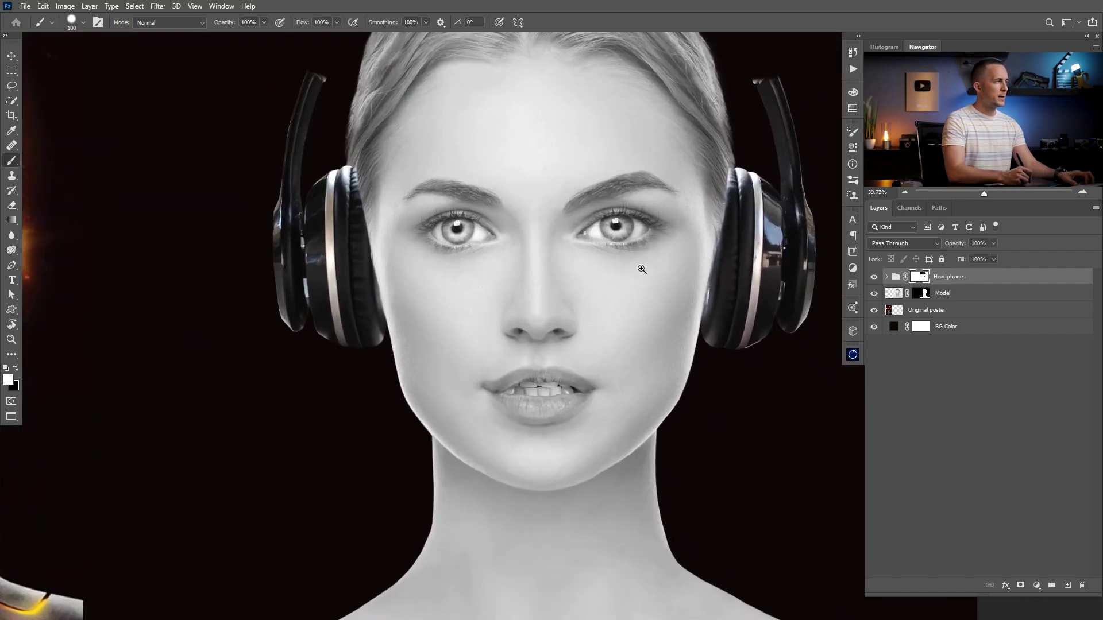
key("x")
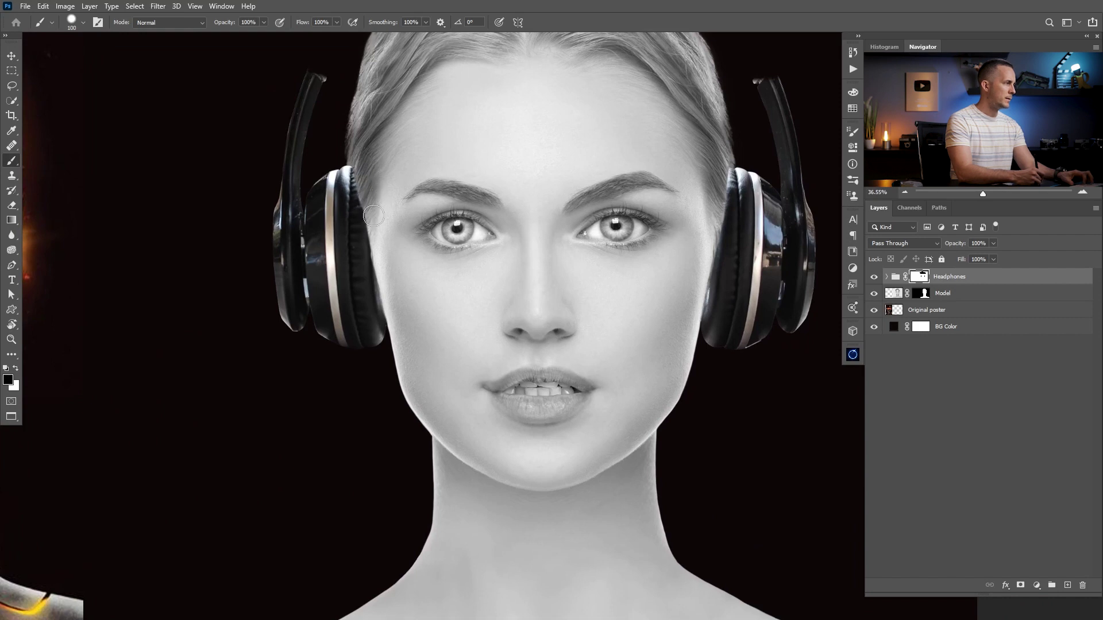
left_click_drag(377, 224, 379, 239)
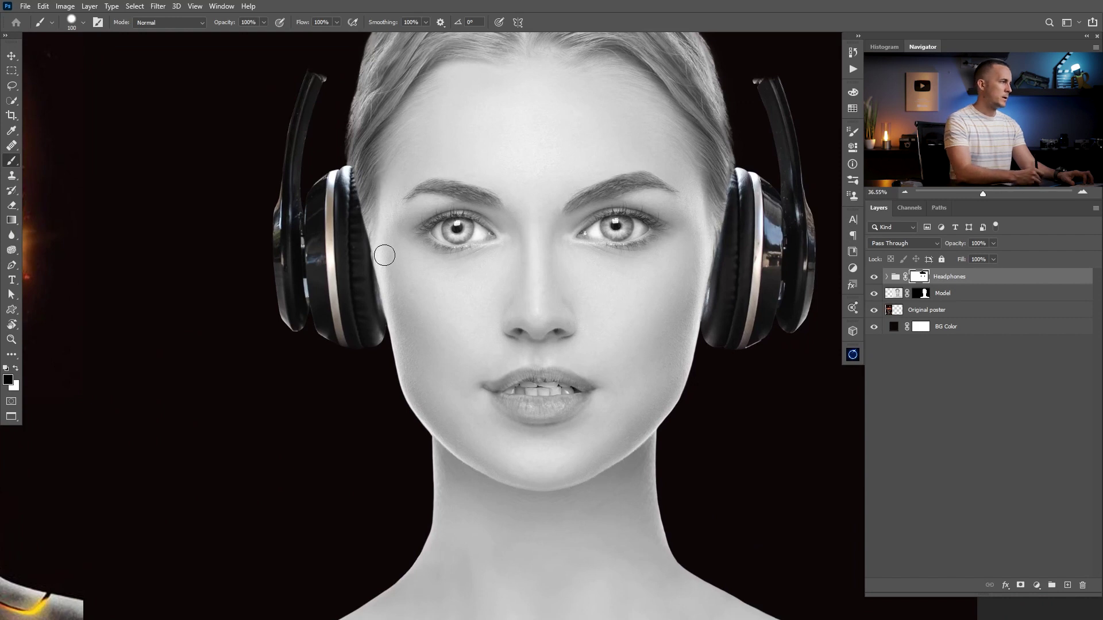
scroll(385, 259, "down", 11)
left_click_drag(531, 287, 541, 265)
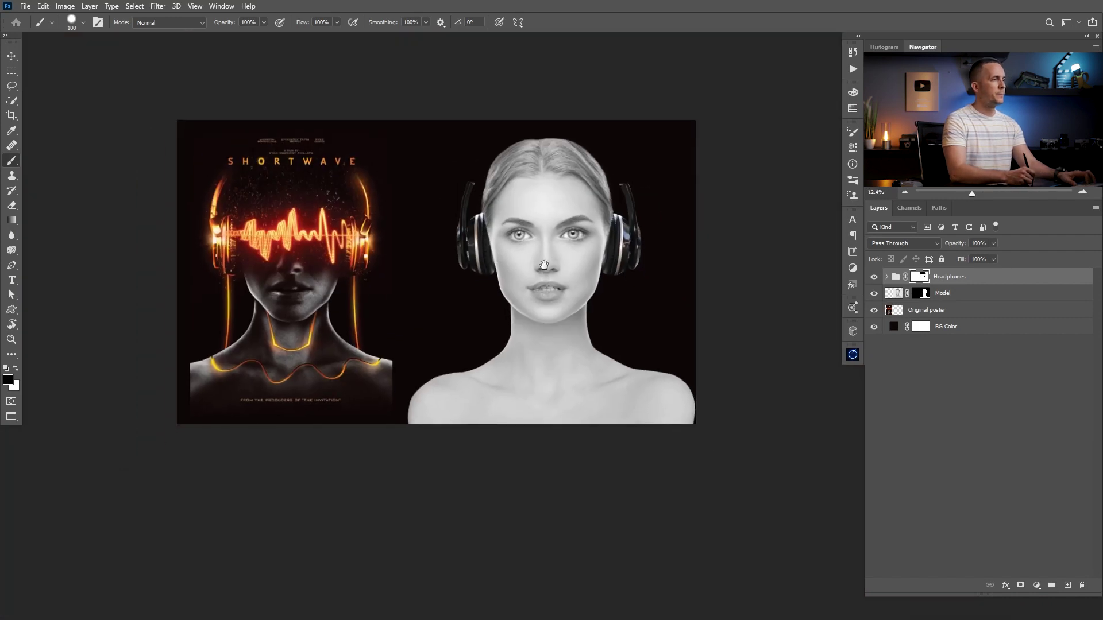
left_click_drag(554, 224, 562, 241)
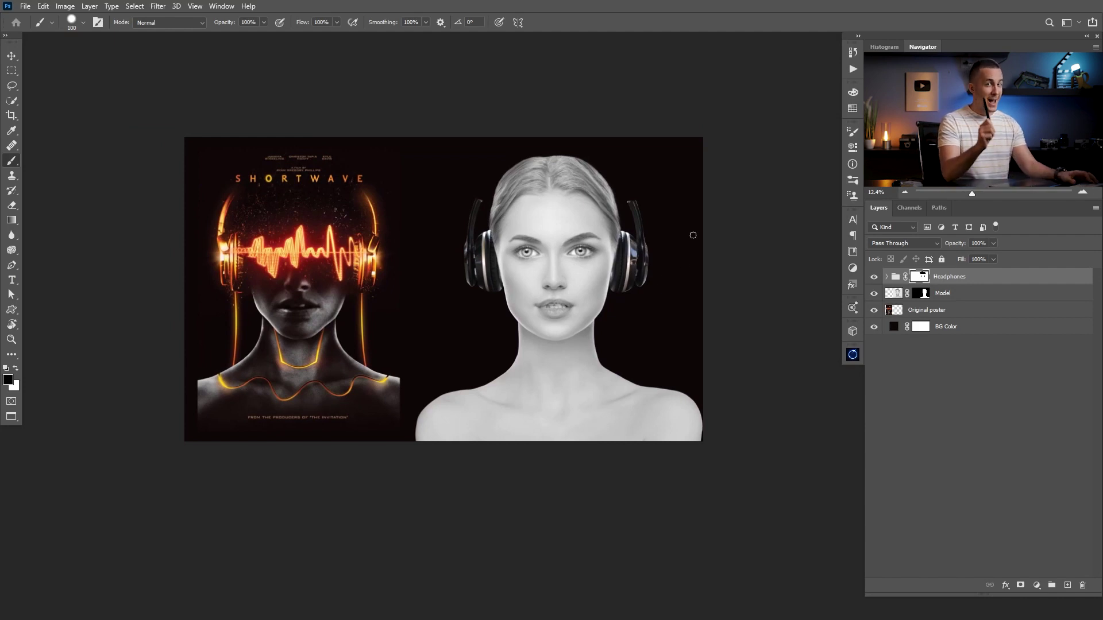
left_click_drag(554, 255, 561, 276)
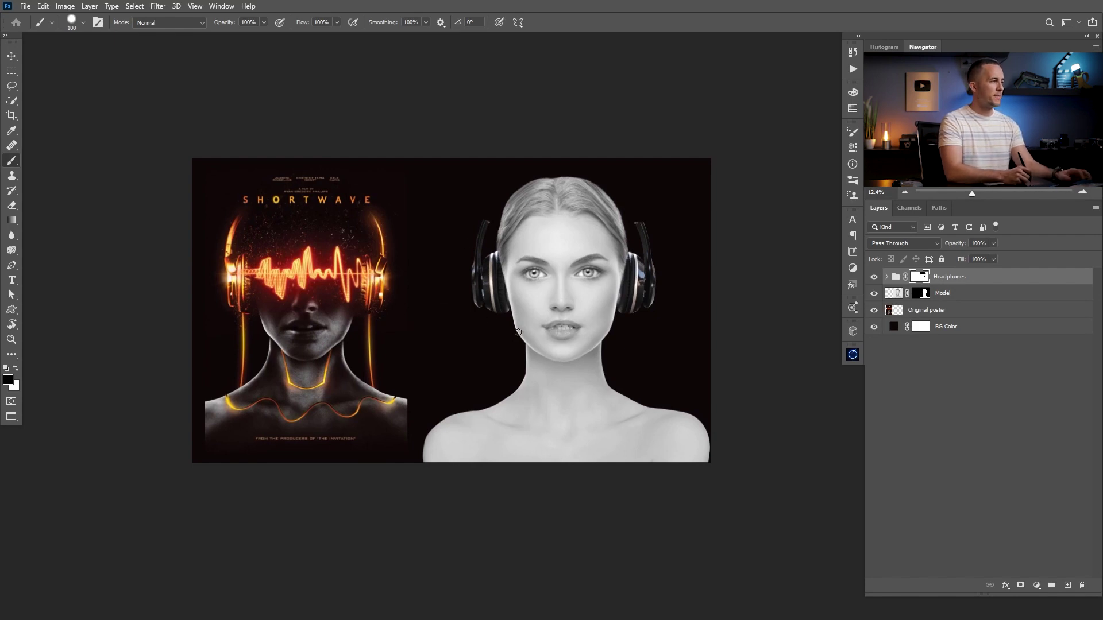
mouse_move(569, 294)
left_mouse_down()
mouse_move(566, 281)
mouse_move(603, 278)
mouse_move(619, 264)
left_mouse_up()
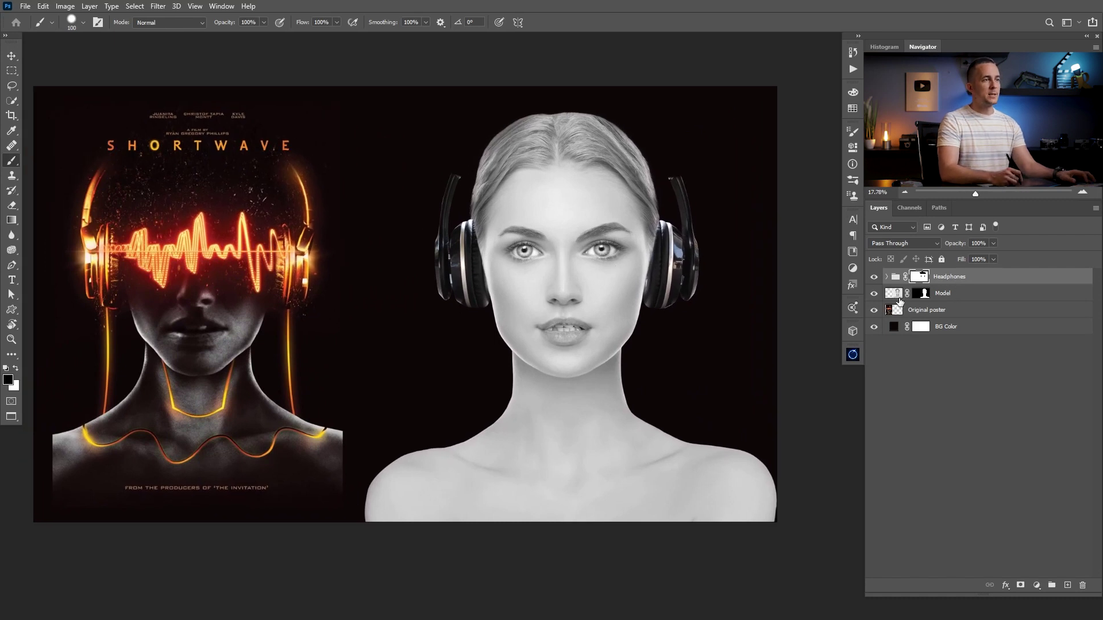
Step: Add a Curves adjustment clipped to the Model layer and lower its midtones to input 171, output 99
left_click(898, 297)
left_click(1037, 585)
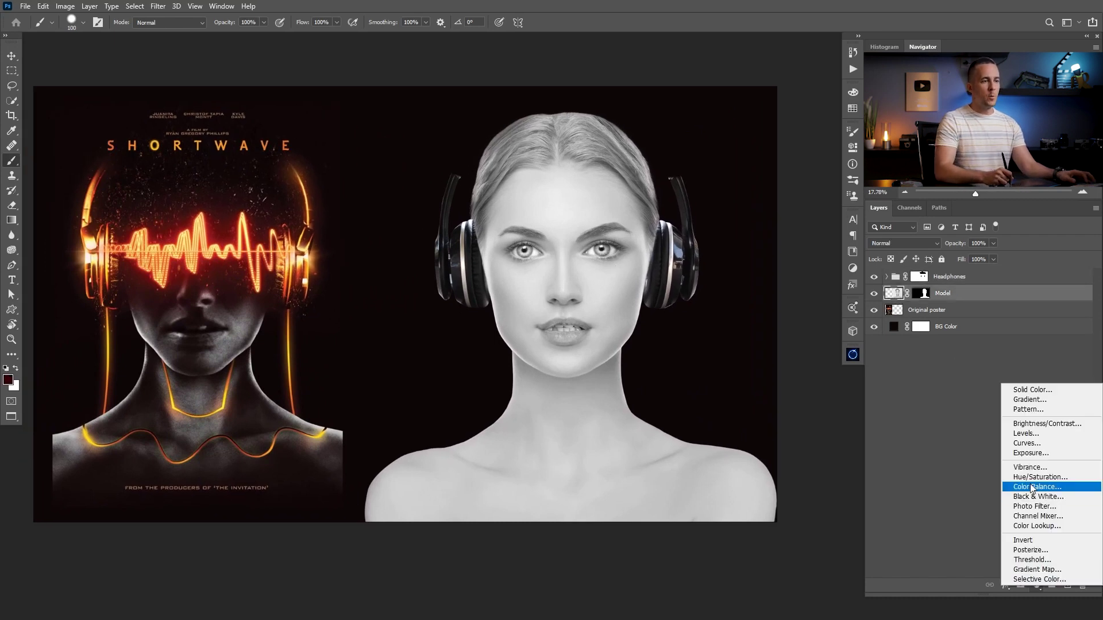
left_click(1037, 445)
left_click(754, 343)
left_click_drag(772, 248, 785, 261)
Step: Set the Curves adjustment's blend mode to Multiply and move its curve point to input 195, output 82
left_click(901, 243)
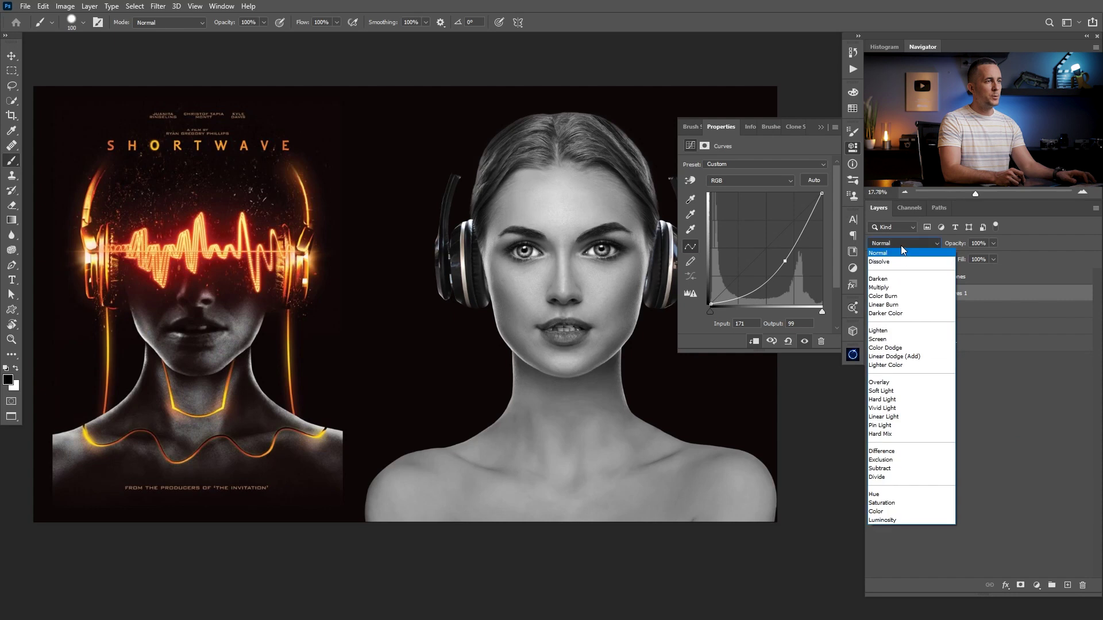
left_click(894, 281)
left_click_drag(784, 262, 795, 270)
left_click_drag(583, 254, 503, 236)
left_click_drag(409, 278, 423, 283)
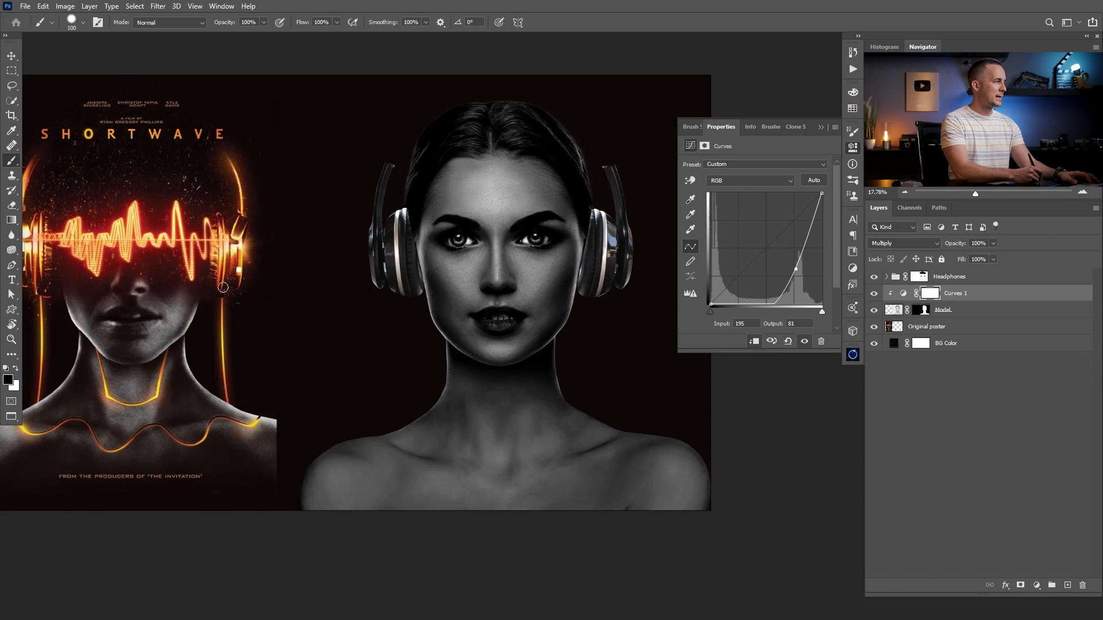
left_click_drag(795, 268, 796, 268)
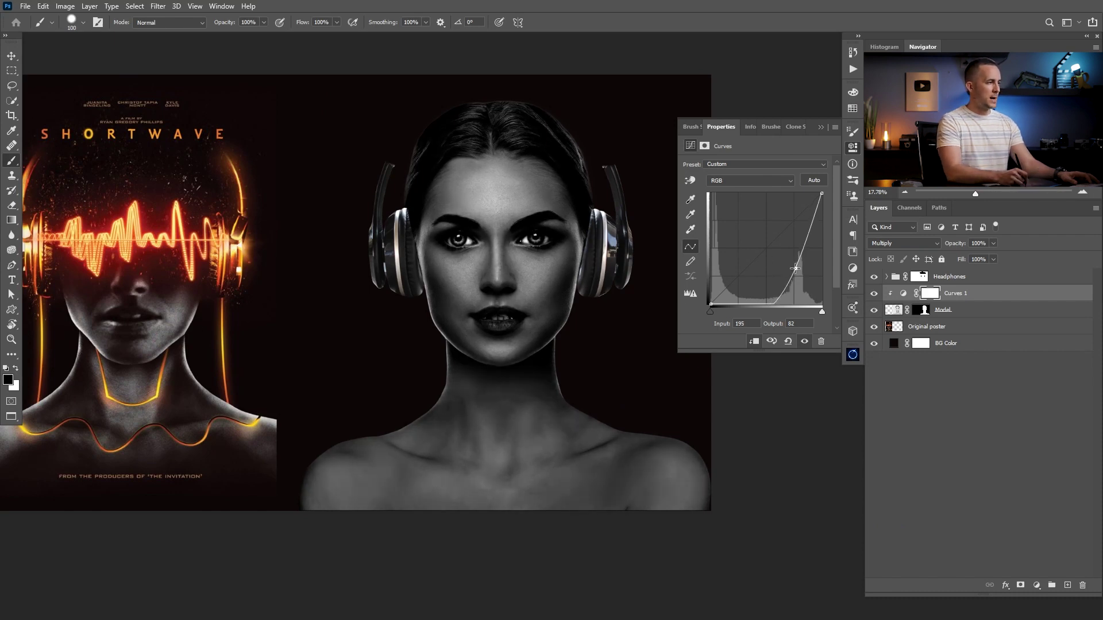
left_click(822, 127)
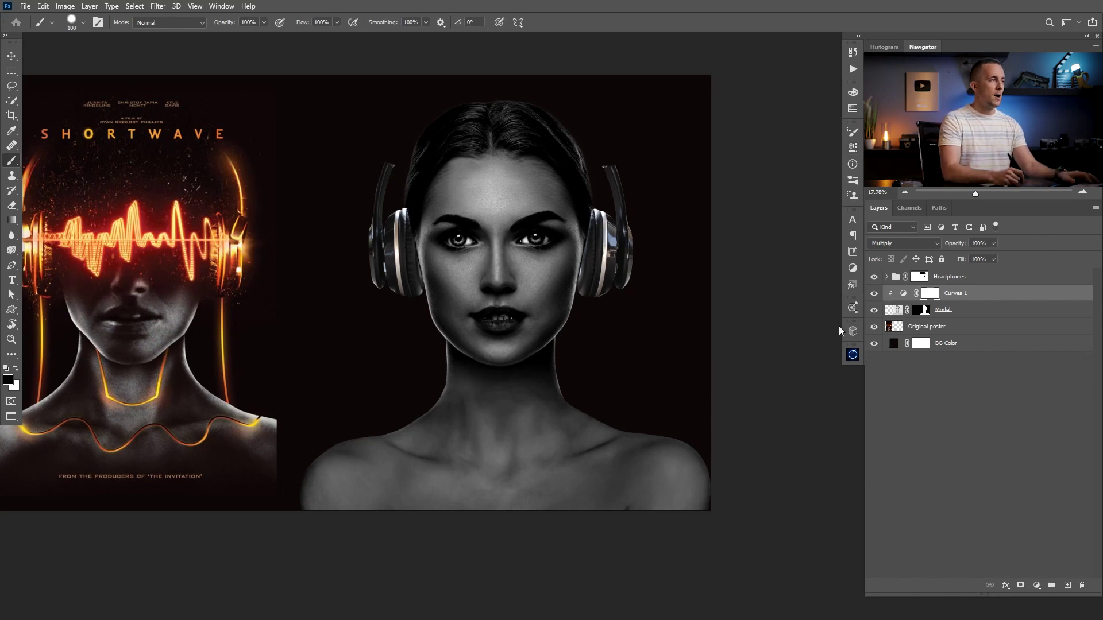
Step: Paint black on the Curves 1 mask along the edges of the neck and shoulders with a softened 200 px brush to create rim light
left_click_drag(582, 310, 635, 323)
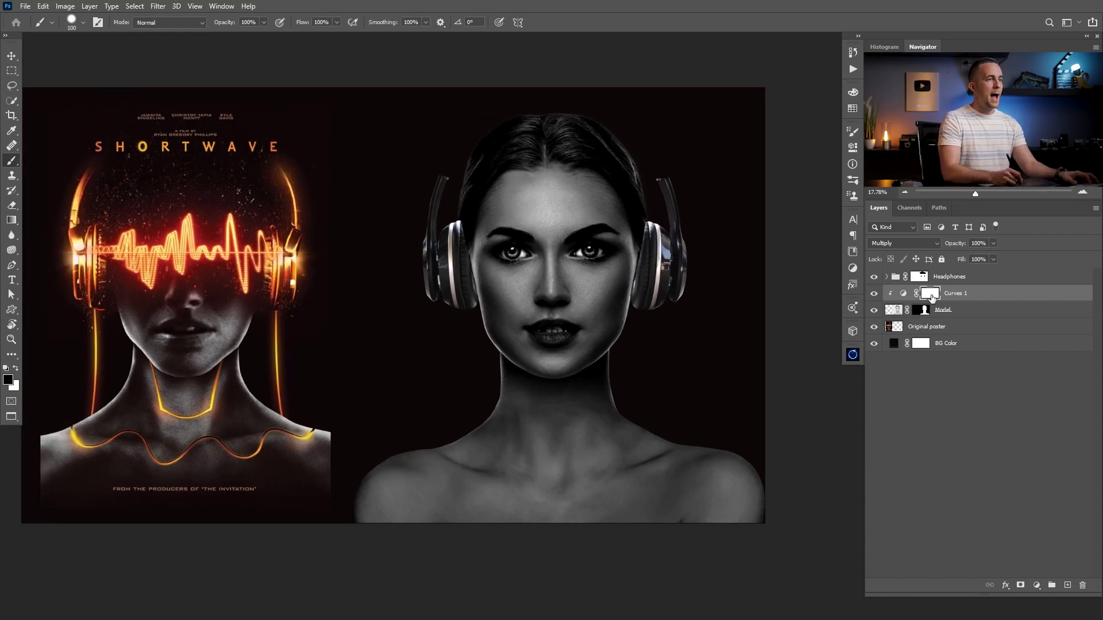
left_click_drag(460, 402, 495, 330)
left_click_drag(428, 359, 639, 330)
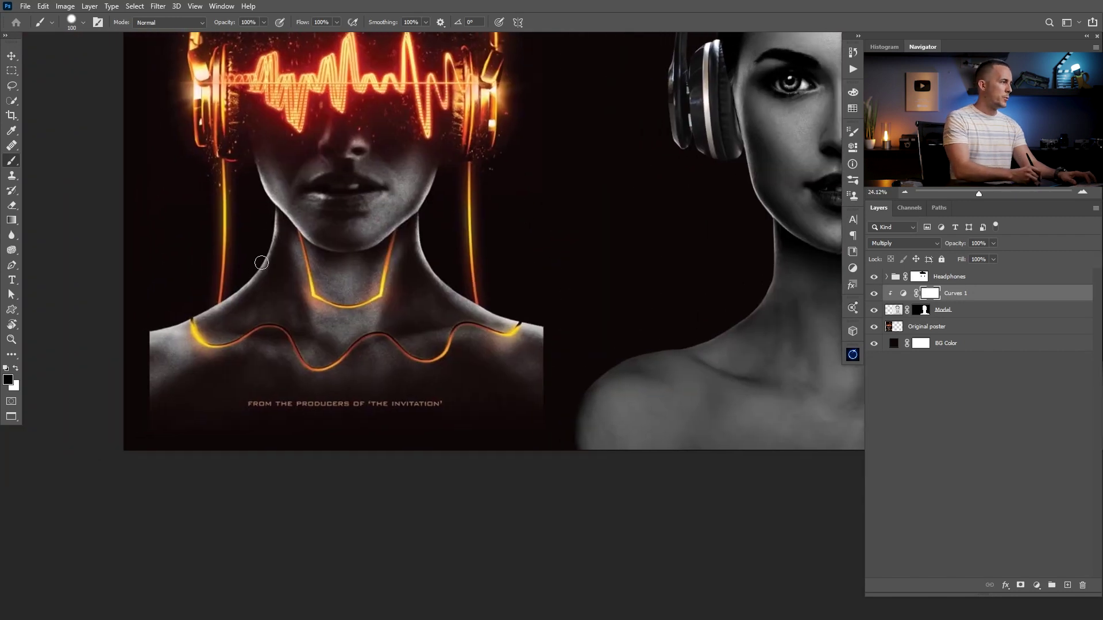
left_click_drag(410, 331, 266, 331)
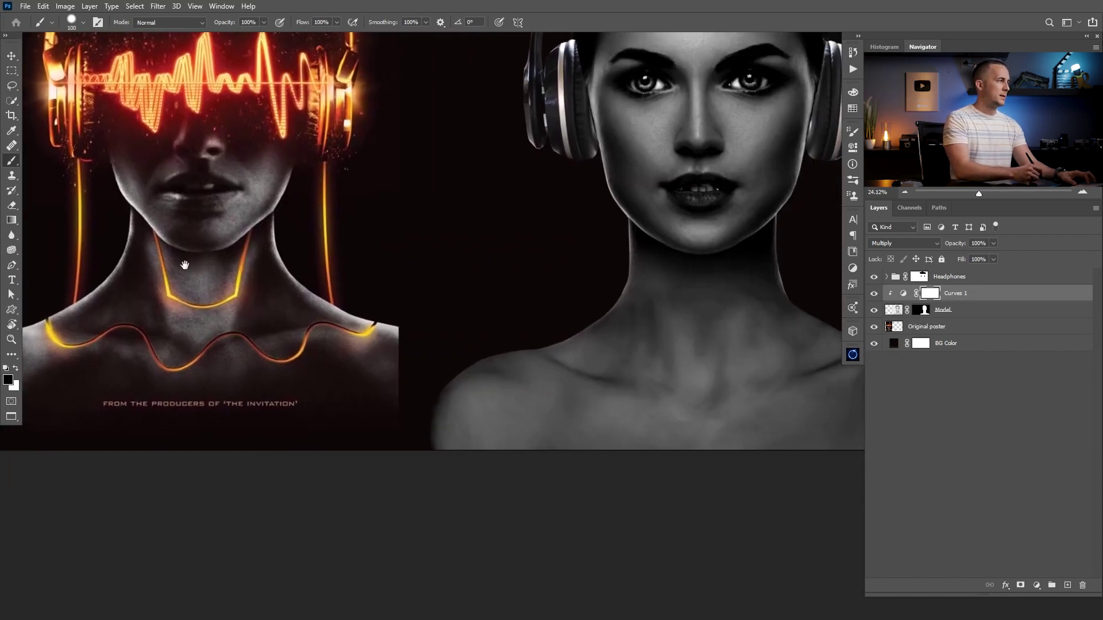
left_click_drag(581, 308, 504, 330)
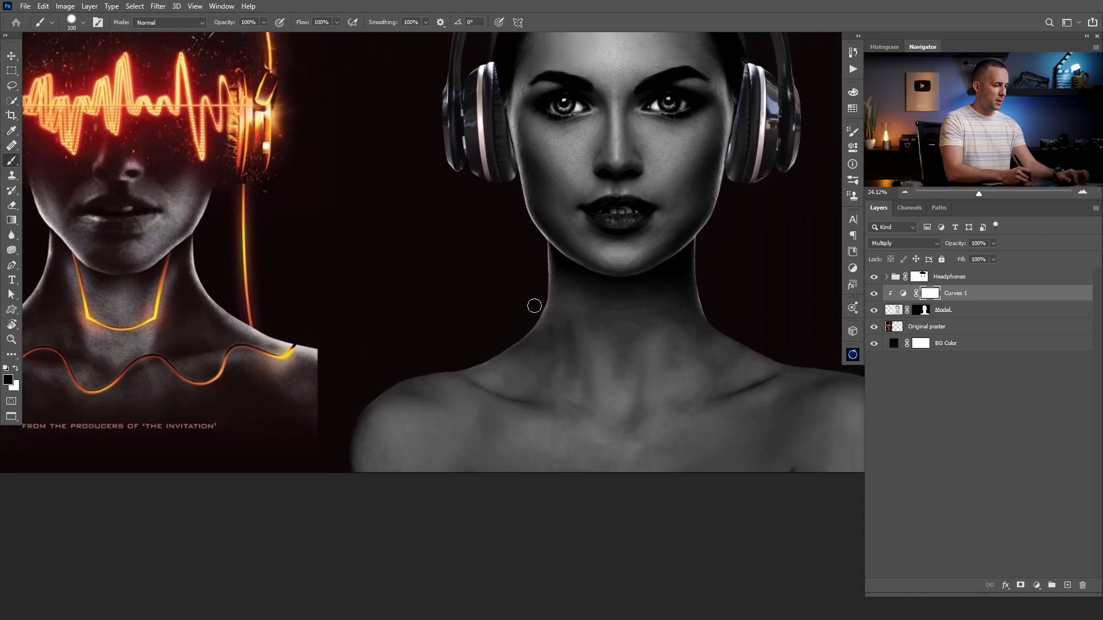
key("bracketright")
key("bracketright")
key("bracketright")
key("bracketright")
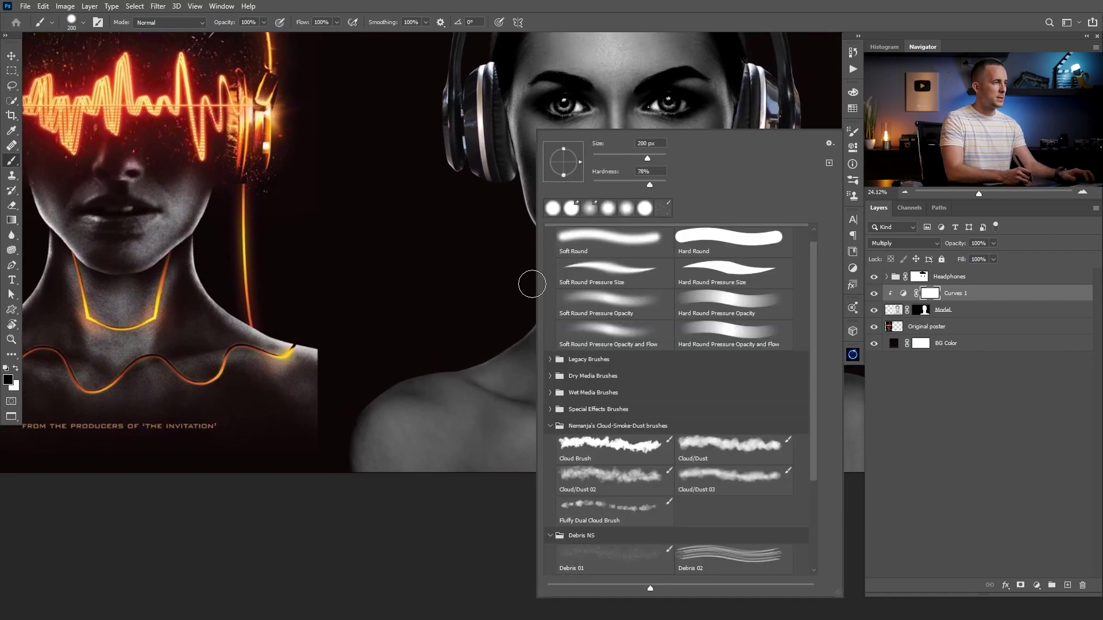
right_click(531, 283)
left_click_drag(644, 182, 595, 182)
key("Return")
mouse_move(536, 251)
left_mouse_down()
mouse_move(526, 322)
mouse_move(362, 436)
left_mouse_up()
left_click_drag(707, 296, 454, 280)
left_click_drag(450, 274, 531, 348)
key("ctrl+z")
mouse_move(448, 251)
left_mouse_down()
mouse_move(522, 338)
mouse_move(676, 461)
left_mouse_up()
Step: Refine the rim light around the neck, jaw and shoulders on the Curves 1 mask, alternating white and black paint
key("x")
right_click(634, 431)
left_click_drag(545, 361, 635, 434)
left_click_drag(198, 368, 126, 414)
left_click_drag(489, 374, 559, 402)
key("x")
mouse_move(505, 270)
left_mouse_down()
mouse_move(543, 376)
mouse_move(578, 411)
left_mouse_up()
key("x")
key("x")
left_click_drag(330, 310, 326, 275)
left_click_drag(294, 214, 325, 416)
left_click_drag(570, 437, 531, 455)
left_click_drag(531, 454, 569, 329)
scroll(560, 333, "up", 2)
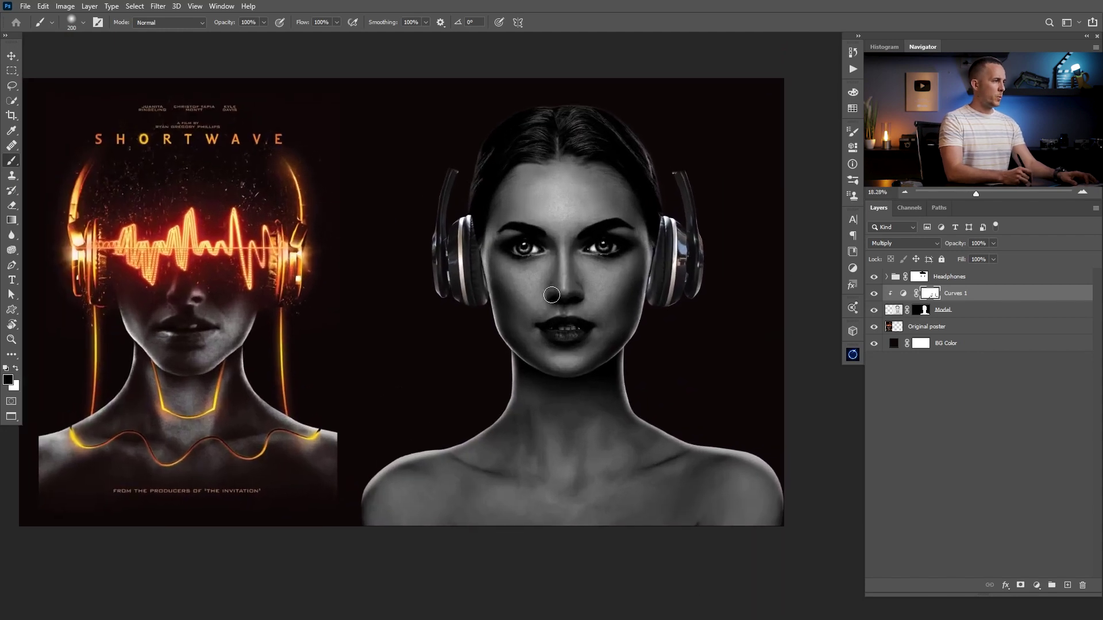
scroll(551, 295, "down", 4)
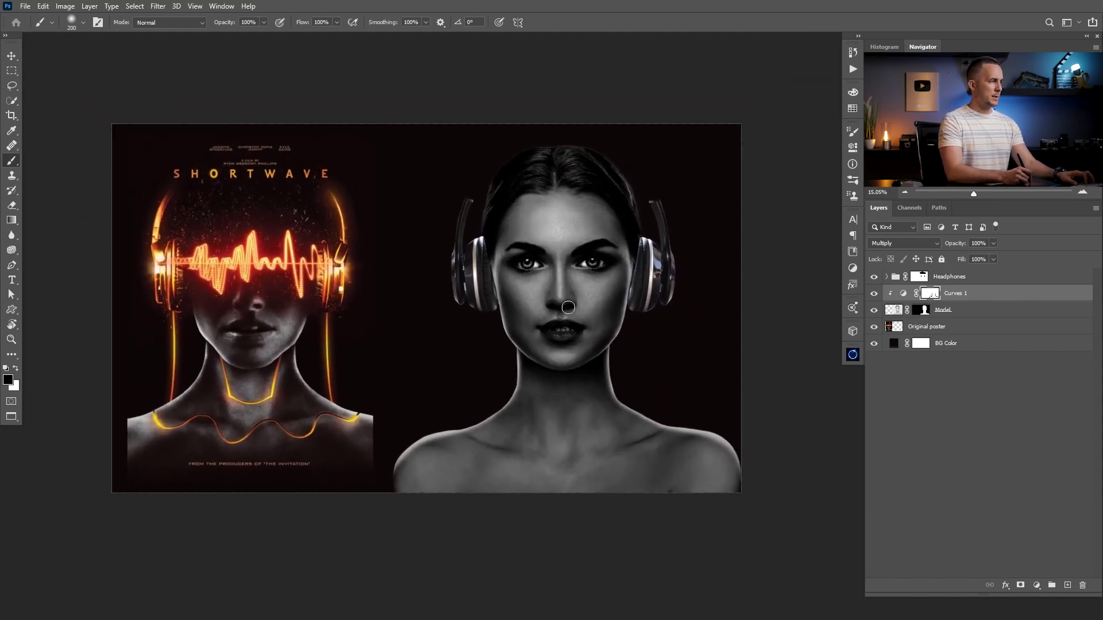
scroll(572, 315, "up", 1)
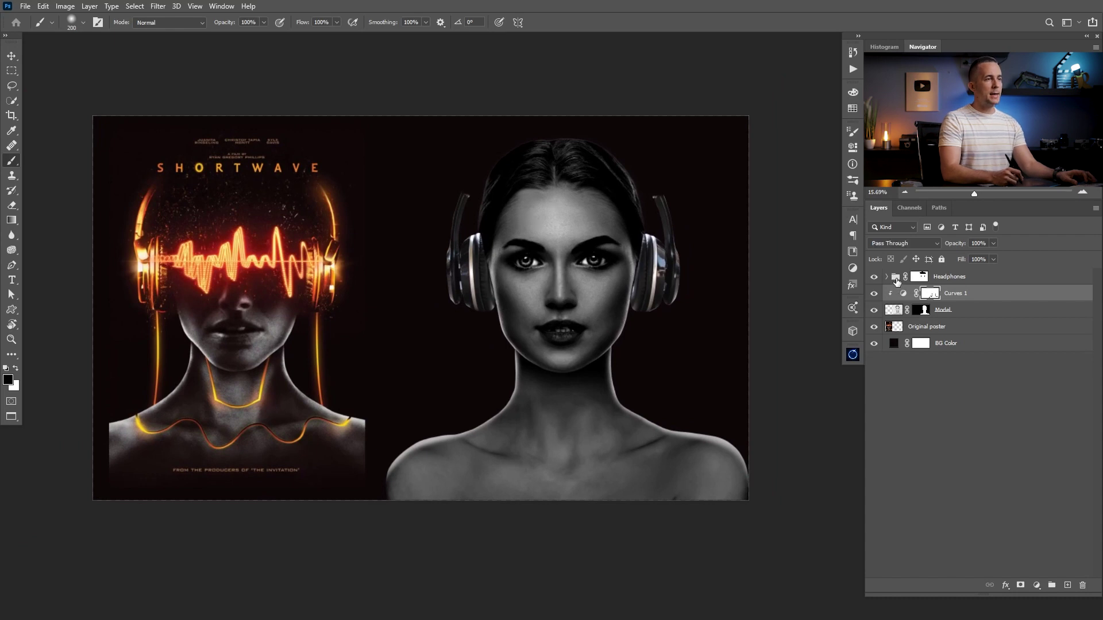
Step: Create a new layer named Dark above the Headphones group
left_click(897, 281)
left_click(1067, 584)
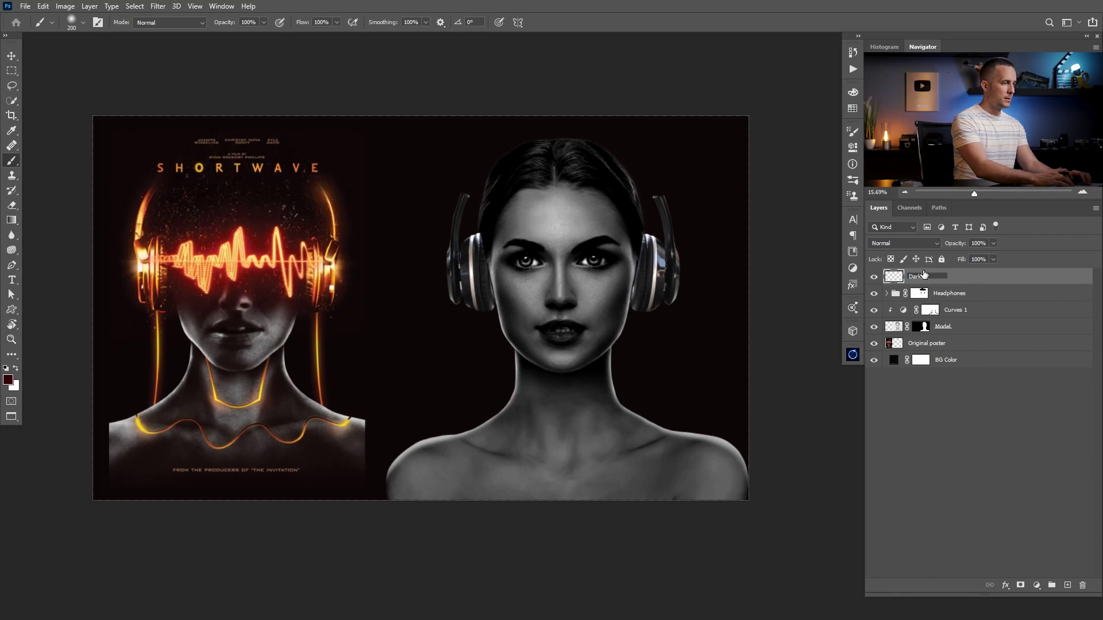
key("Return")
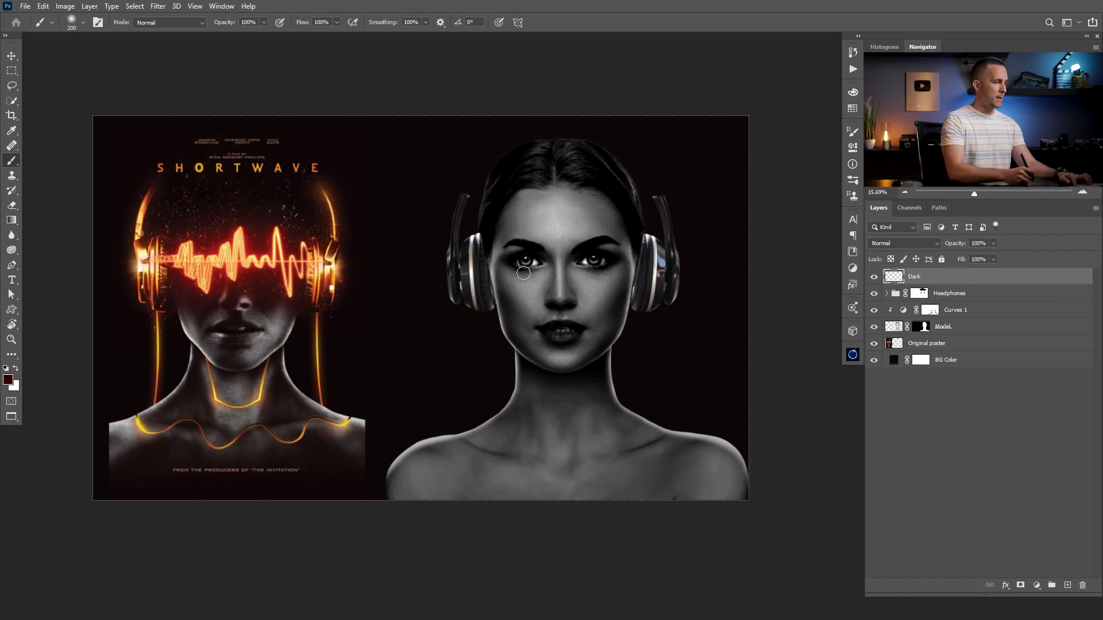
Step: Paint the sampled background colour over the top of the head and headband ends with a 1000 px brush at 0% hardness
left_click(438, 167, "alt")
key("]")
key("]")
key("]")
key("]")
key("]")
key("]")
key("]")
key("]")
key("]")
key("]")
key("]")
key("]")
right_click(554, 197)
left_click(609, 187)
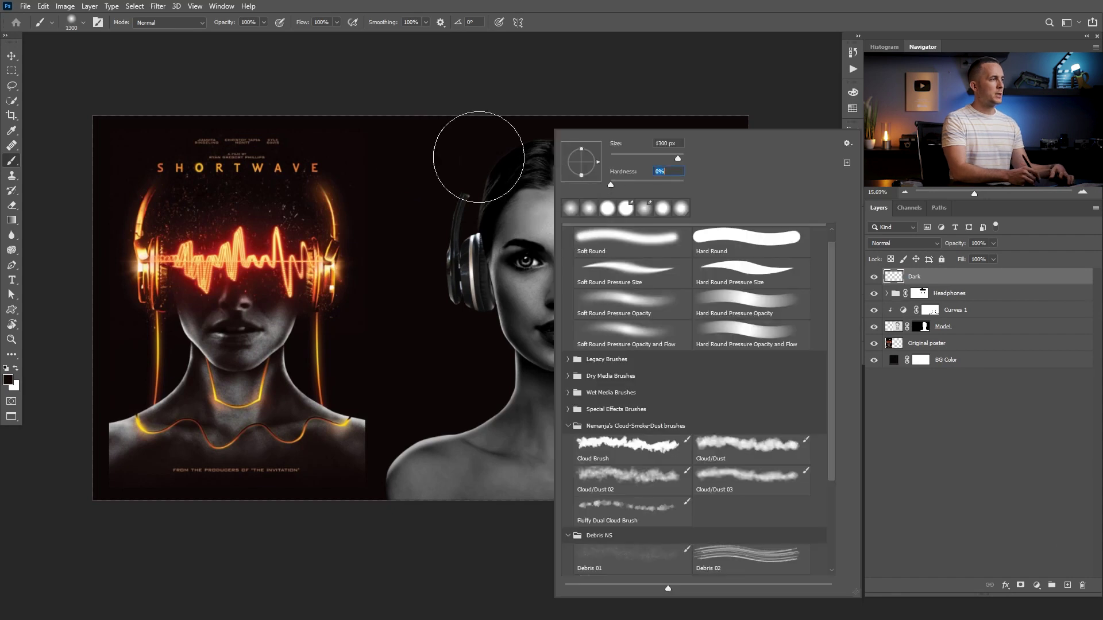
key("Return")
key("bracketleft")
key("bracketleft")
key("bracketleft")
mouse_move(525, 163)
left_mouse_down()
mouse_move(595, 149)
mouse_move(603, 128)
mouse_move(628, 143)
mouse_move(595, 135)
left_mouse_up()
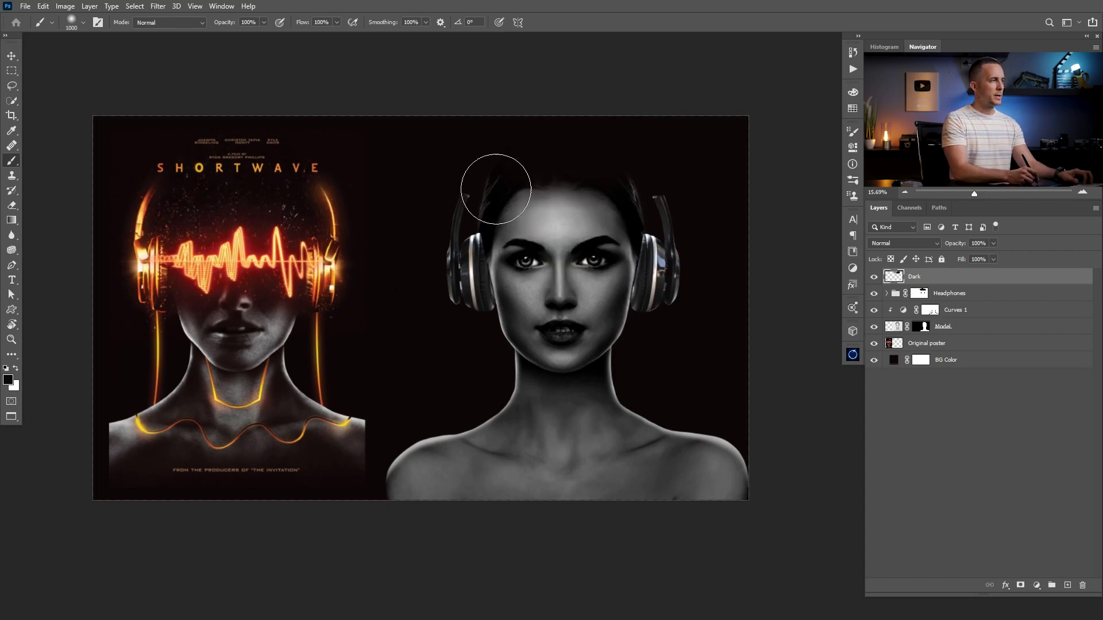
mouse_move(502, 157)
left_mouse_down()
mouse_move(634, 154)
mouse_move(483, 155)
mouse_move(601, 154)
mouse_move(534, 171)
mouse_move(661, 157)
left_mouse_up()
mouse_move(540, 169)
left_mouse_down()
mouse_move(603, 161)
mouse_move(480, 163)
mouse_move(570, 143)
mouse_move(535, 213)
mouse_move(542, 200)
mouse_move(535, 210)
mouse_move(612, 198)
left_mouse_up()
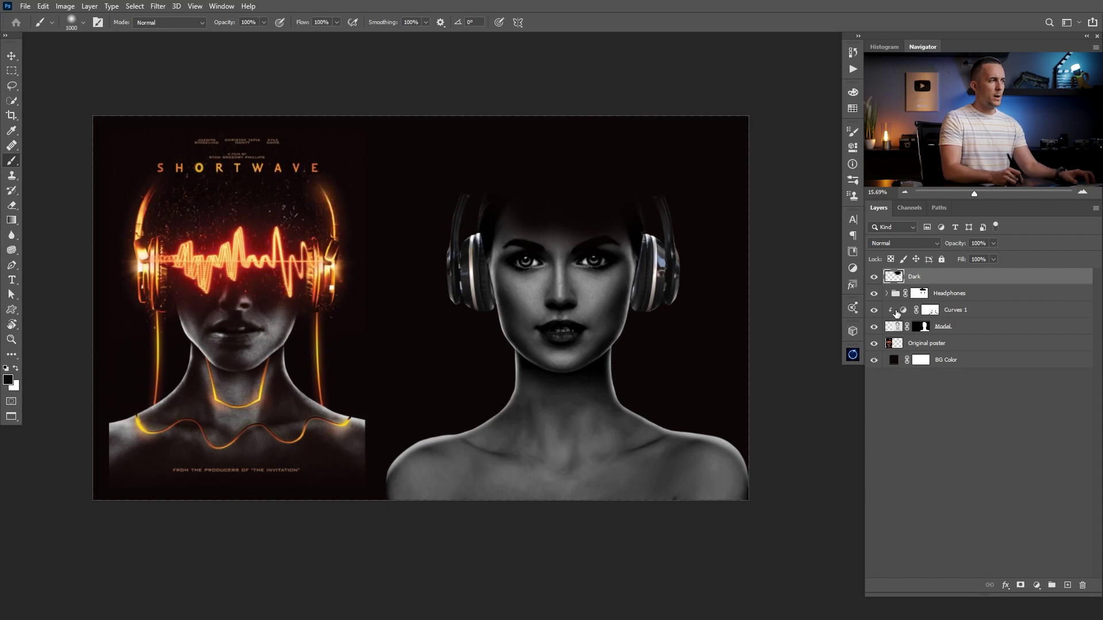
Step: Create another layer named Dark directly above Curves 1, beneath the Headphones group
left_click(902, 312)
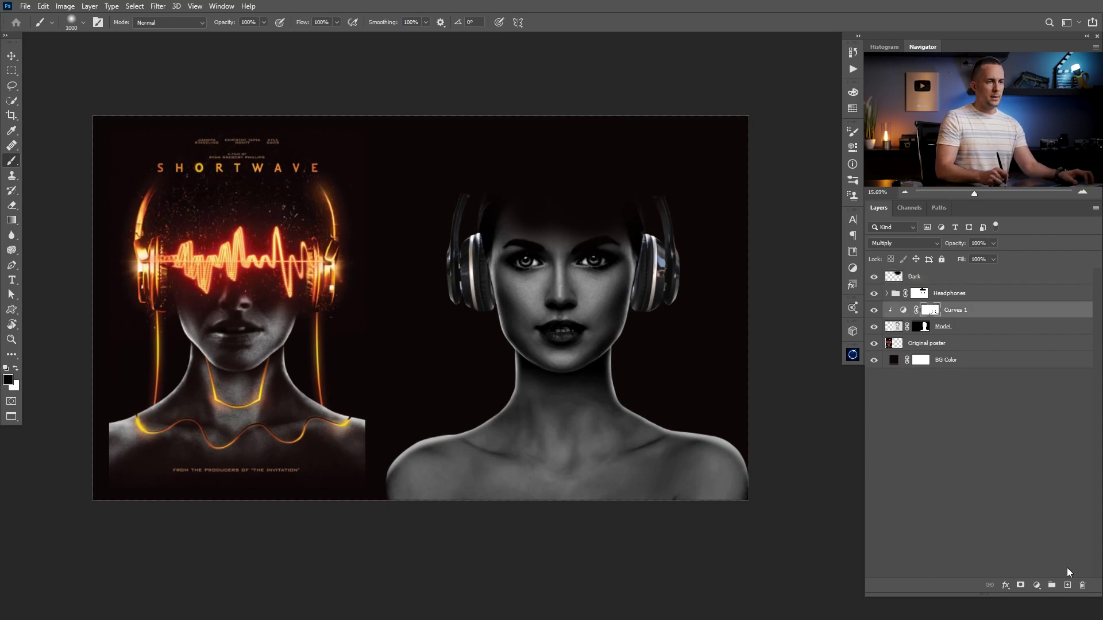
left_click(1067, 584)
double_click(918, 311)
type("Dark")
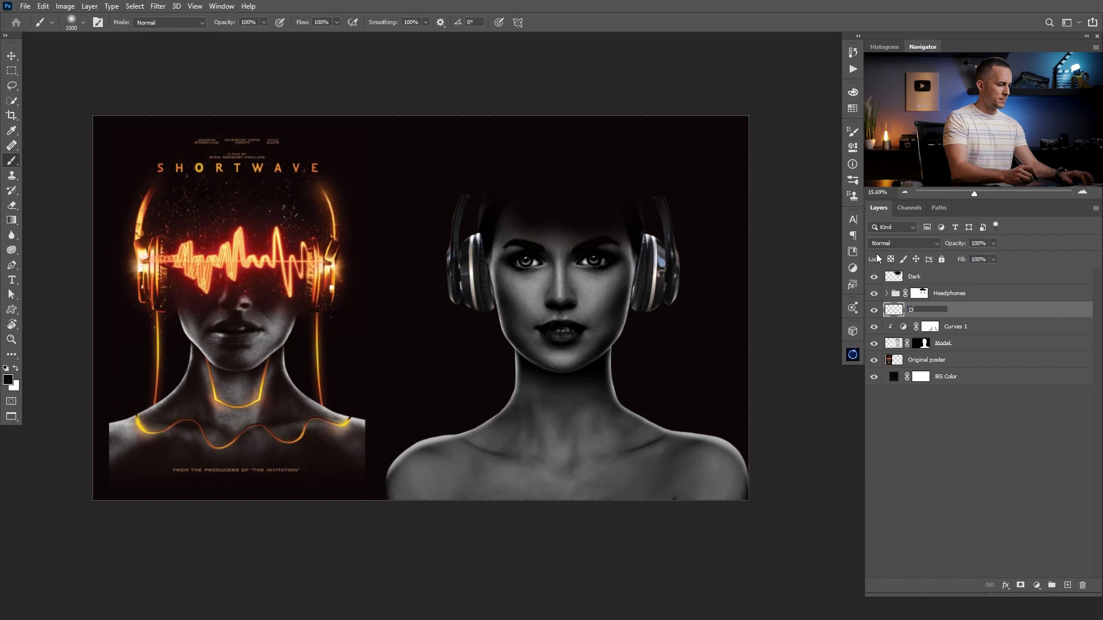
key("Return")
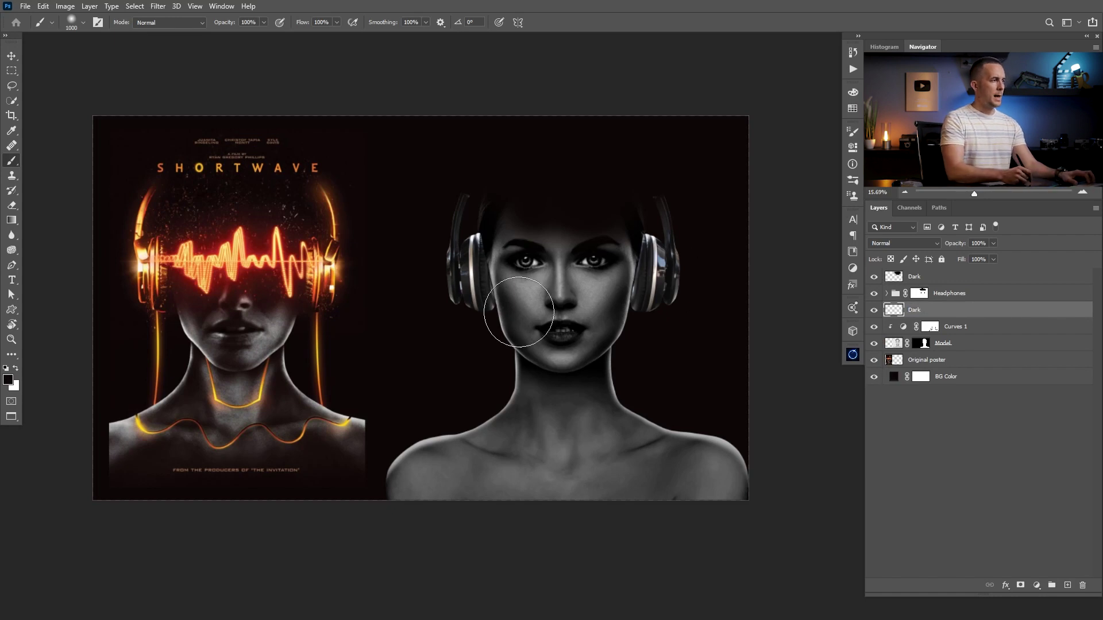
Step: Paint the dark background colour over the forehead and eyes on the lower Dark layer, reducing the brush size for the eye area
left_click_drag(539, 292, 556, 297)
mouse_move(524, 236)
left_mouse_down()
mouse_move(566, 223)
mouse_move(641, 235)
left_mouse_up()
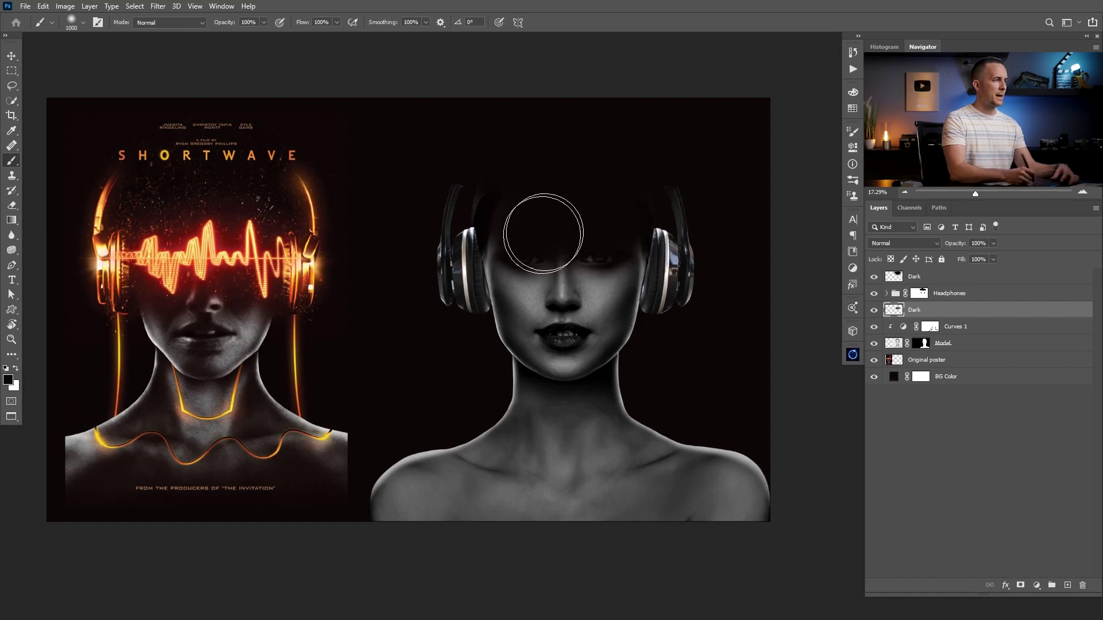
key("[")
key("[")
key("[")
mouse_move(502, 244)
left_mouse_down()
mouse_move(497, 270)
mouse_move(498, 233)
mouse_move(509, 256)
mouse_move(539, 219)
mouse_move(599, 246)
mouse_move(590, 252)
mouse_move(642, 223)
mouse_move(643, 278)
left_mouse_up()
Step: Cover the remaining eye area and sides of the face with dark paint, using a 400 px brush at 70% opacity
key("7")
key("bracketleft")
key("bracketleft")
key("bracketleft")
key("bracketleft")
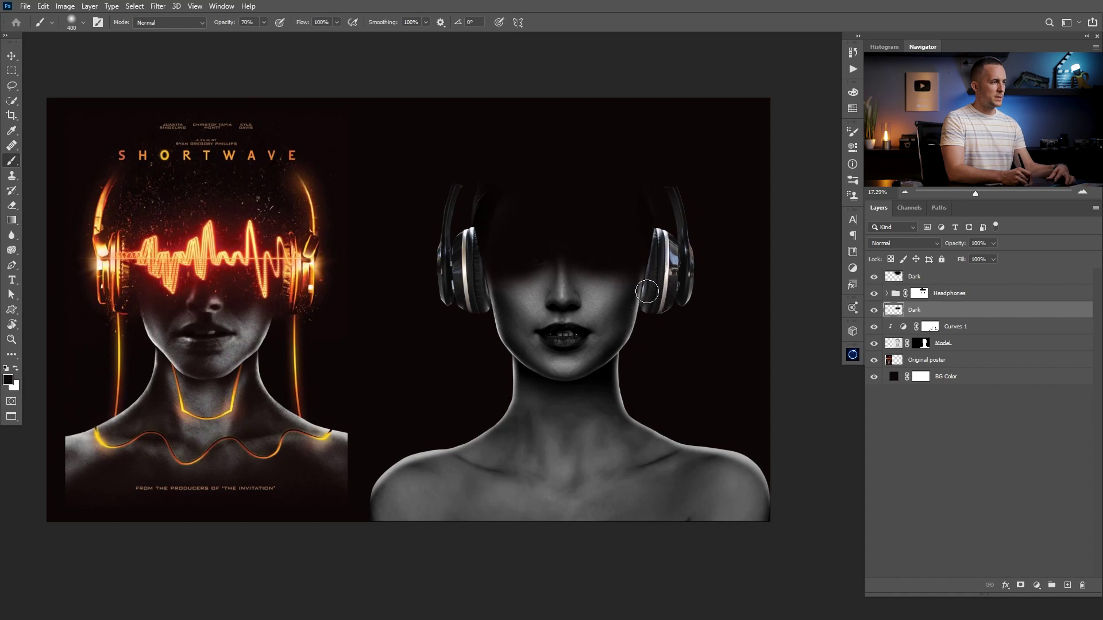
key("bracketright")
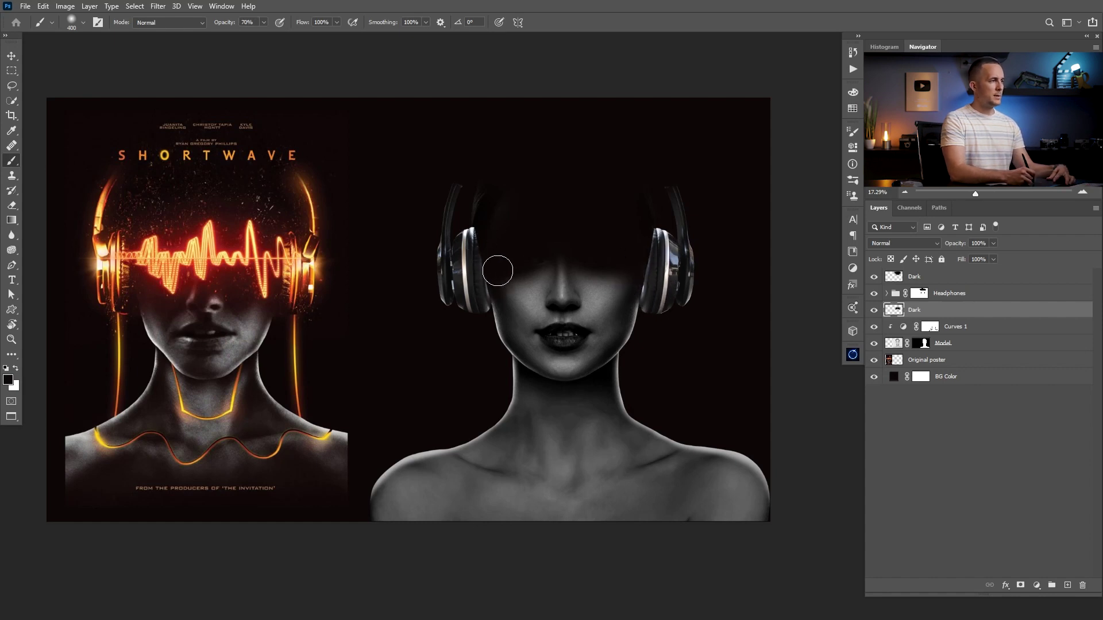
Step: Soften the shadow's lower edge across the nose and cheeks with a larger brush, up to 700 px, at 20% opacity
key("bracketright")
key("2")
key("bracketright")
key("bracketright")
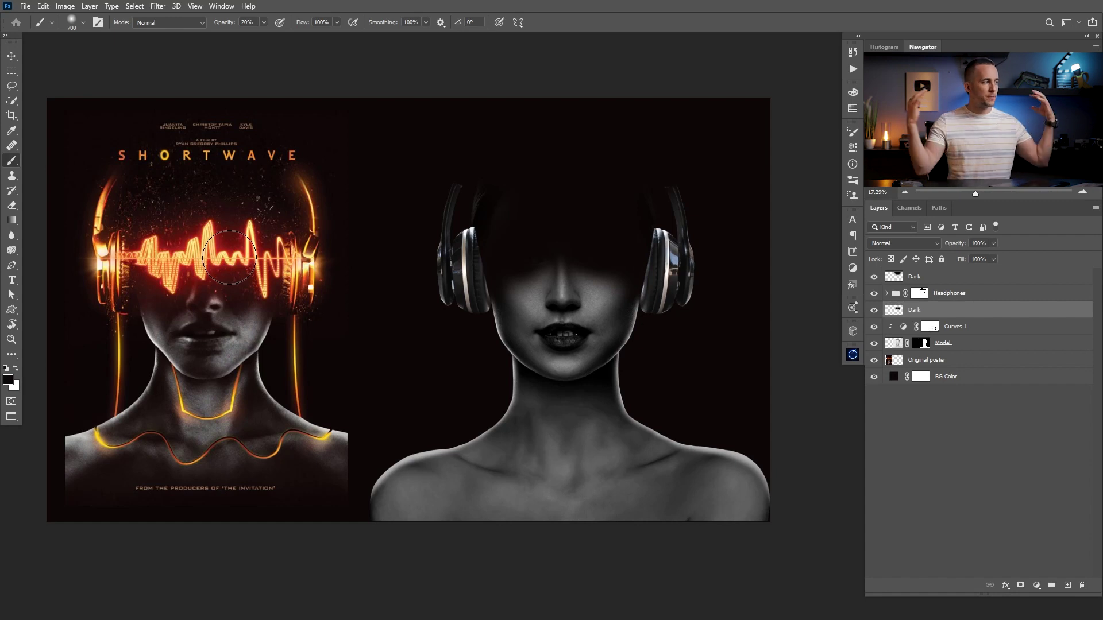
key("bracketleft")
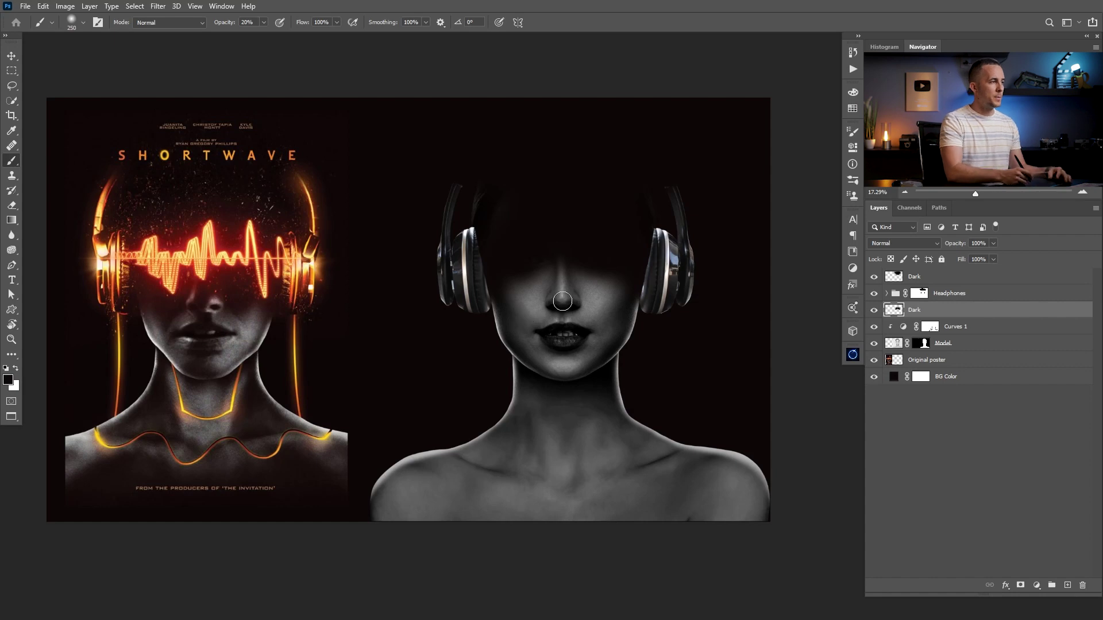
Step: Paint faint shadow around the inner headphones and face on the top Dark layer with a 150 px brush at 20% opacity
left_click(900, 278)
scroll(505, 276, "up", 3)
key("bracketleft")
key("bracketleft")
key("bracketleft")
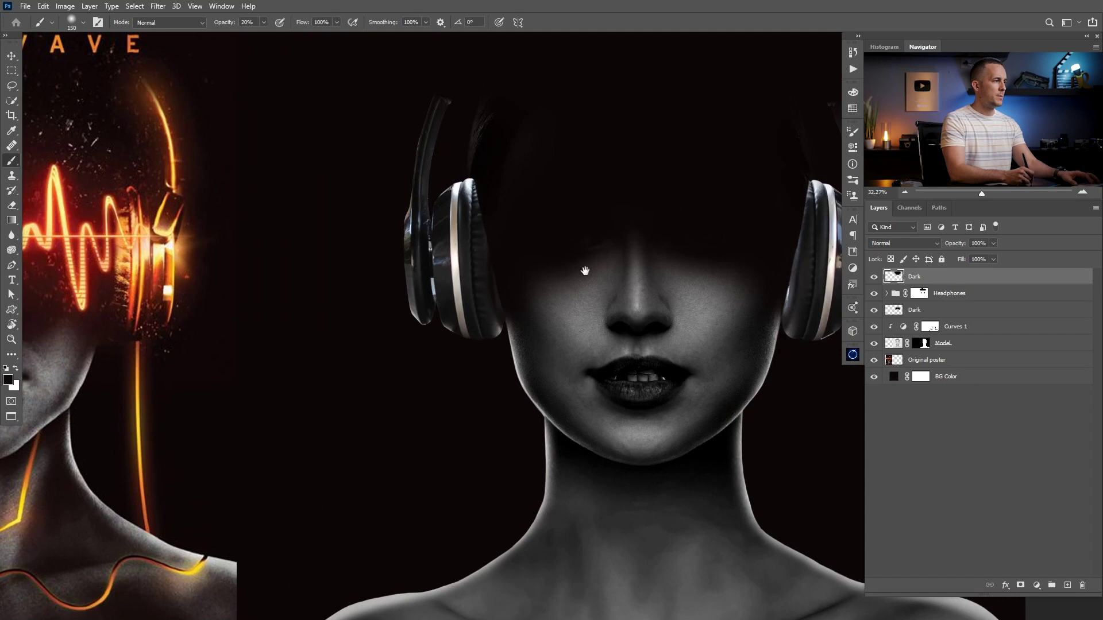
left_click_drag(585, 270, 520, 248)
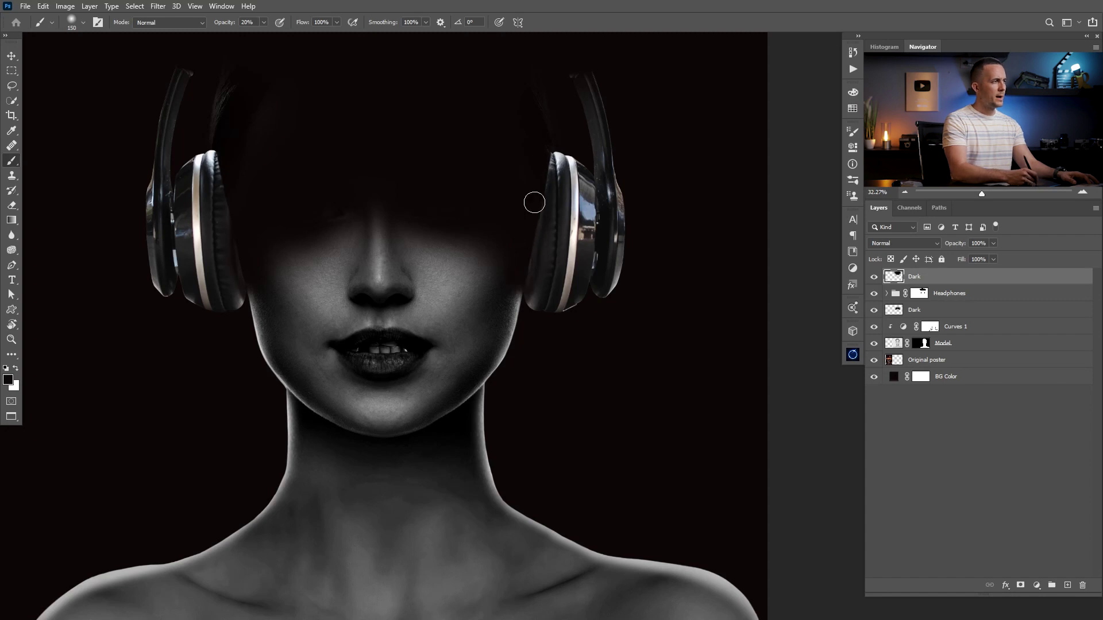
left_click_drag(252, 207, 322, 190)
left_click_drag(400, 185, 373, 195)
left_click_drag(472, 225, 514, 232)
left_click_drag(526, 240, 561, 237)
Step: Darken the lower chest on the lower Dark layer with an 1100 px brush at 20% opacity, and set brush smoothing to 0%
left_click(897, 311)
key("bracketright")
key("bracketright")
key("bracketright")
key("bracketright")
key("bracketright")
key("bracketright")
key("bracketright")
key("bracketright")
key("bracketright")
key("bracketright")
key("bracketright")
key("bracketright")
key("bracketright")
key("bracketright")
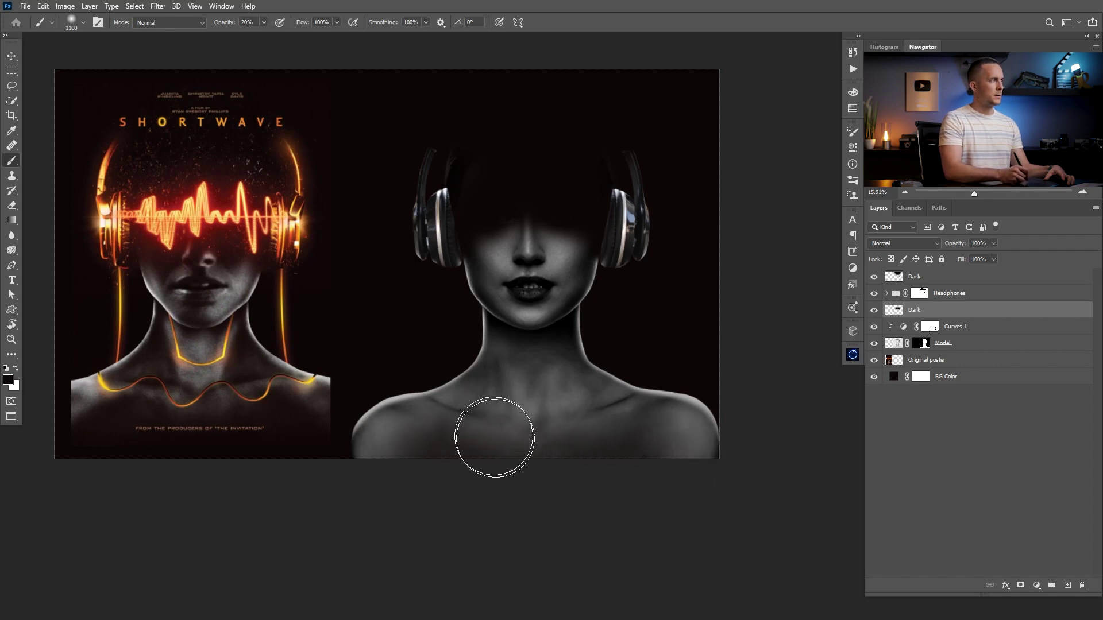
left_click_drag(389, 24, 268, 43)
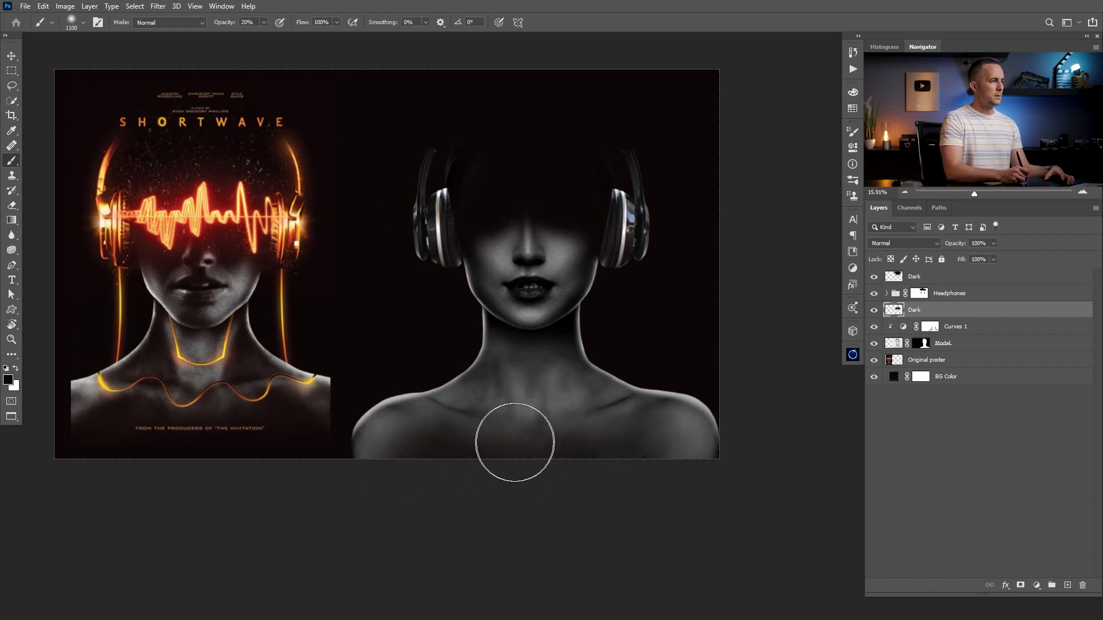
Step: Deepen the shadow over the lower shoulders and upper arms with a 700 px brush at 20% opacity
key("bracketleft")
key("bracketleft")
key("bracketleft")
key("bracketleft")
key("bracketleft")
key("bracketleft")
key("bracketleft")
key("bracketleft")
key("bracketright")
key("bracketright")
key("bracketright")
key("bracketright")
left_click_drag(580, 398, 636, 438)
left_click_drag(402, 444, 387, 543)
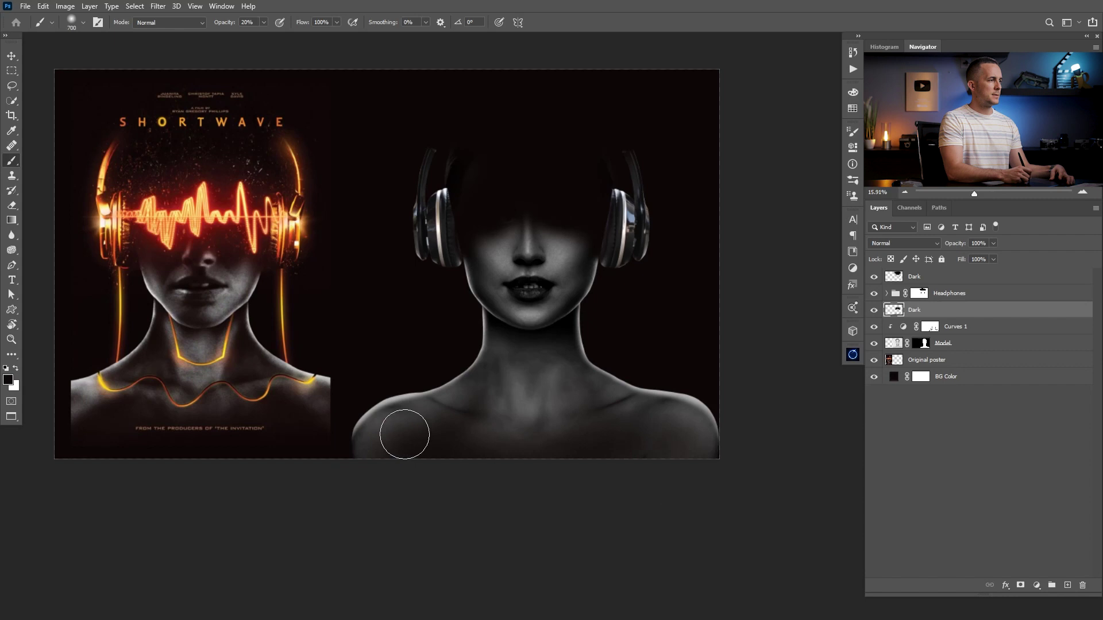
Step: Compare the face, mouth and neck shading of the original poster with the recreated portrait
scroll(600, 376, "down", 2)
left_click_drag(573, 352, 611, 385)
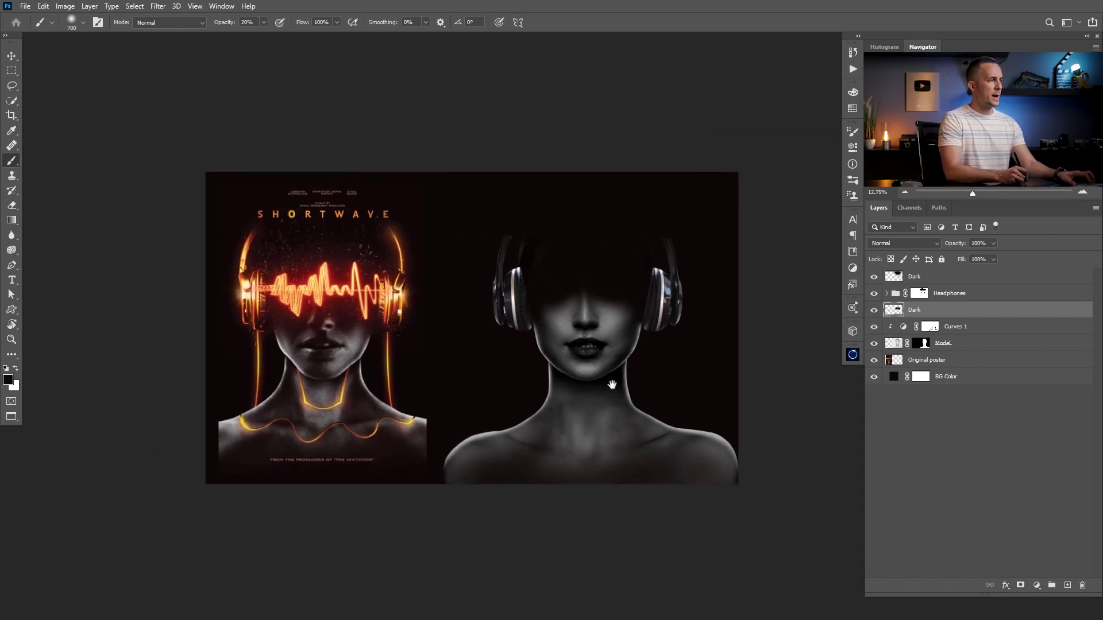
scroll(594, 346, "up", 2)
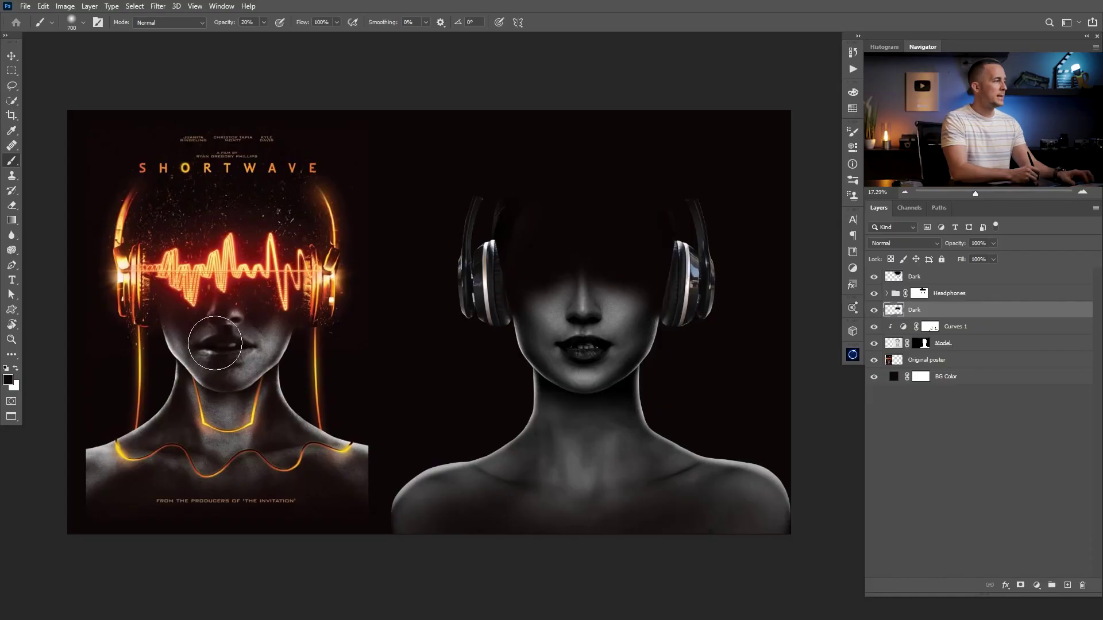
scroll(214, 342, "up", 4)
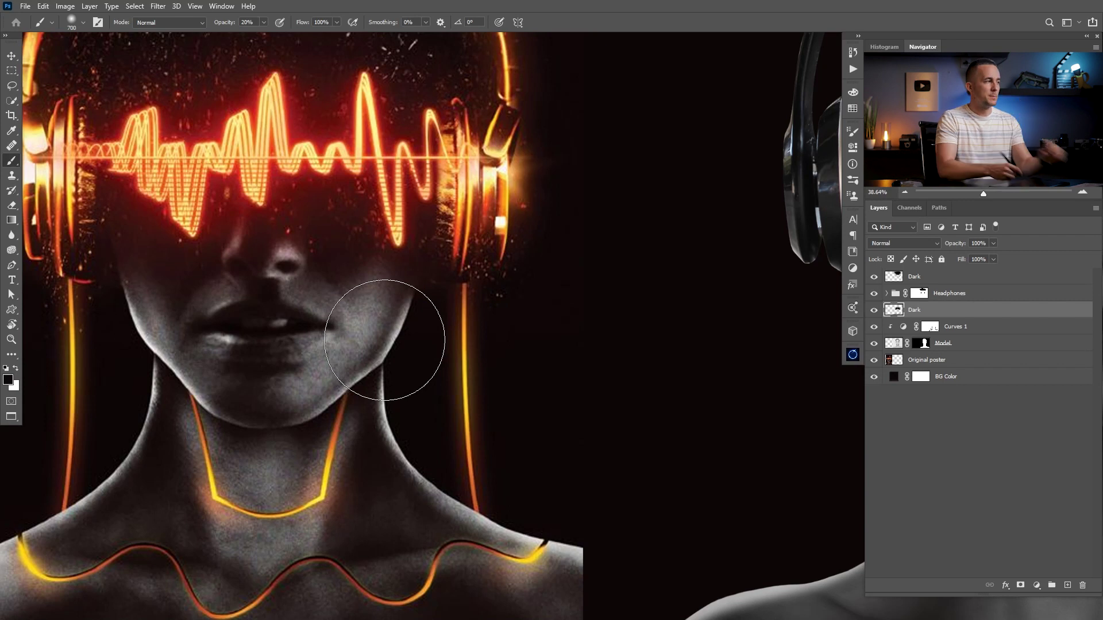
left_click_drag(507, 356, 449, 352)
left_click_drag(584, 373, 482, 354)
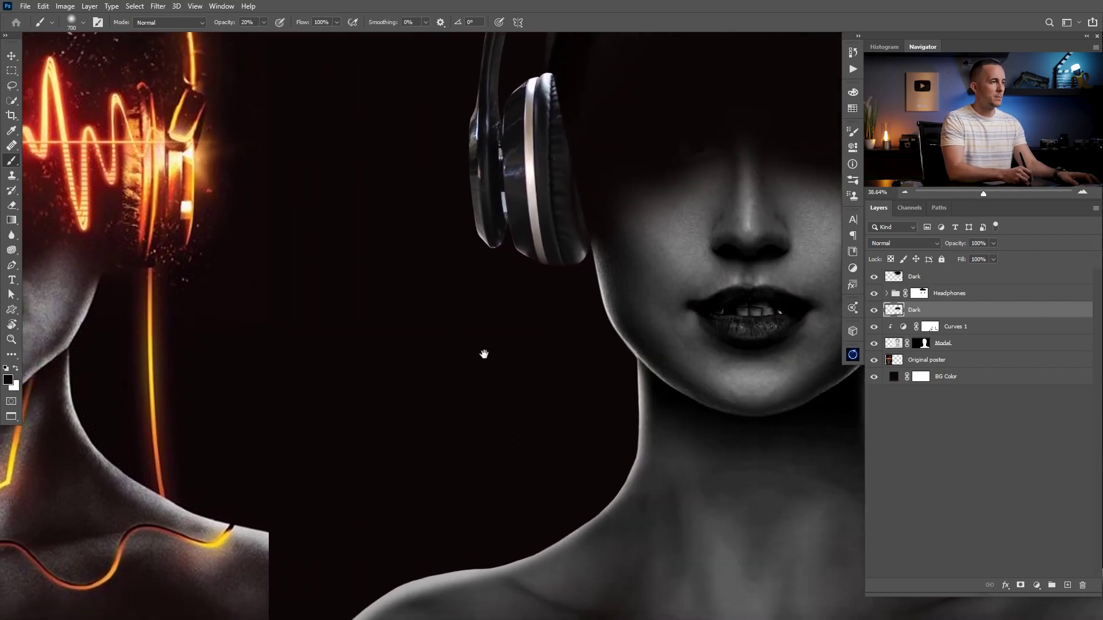
left_click_drag(714, 352, 481, 363)
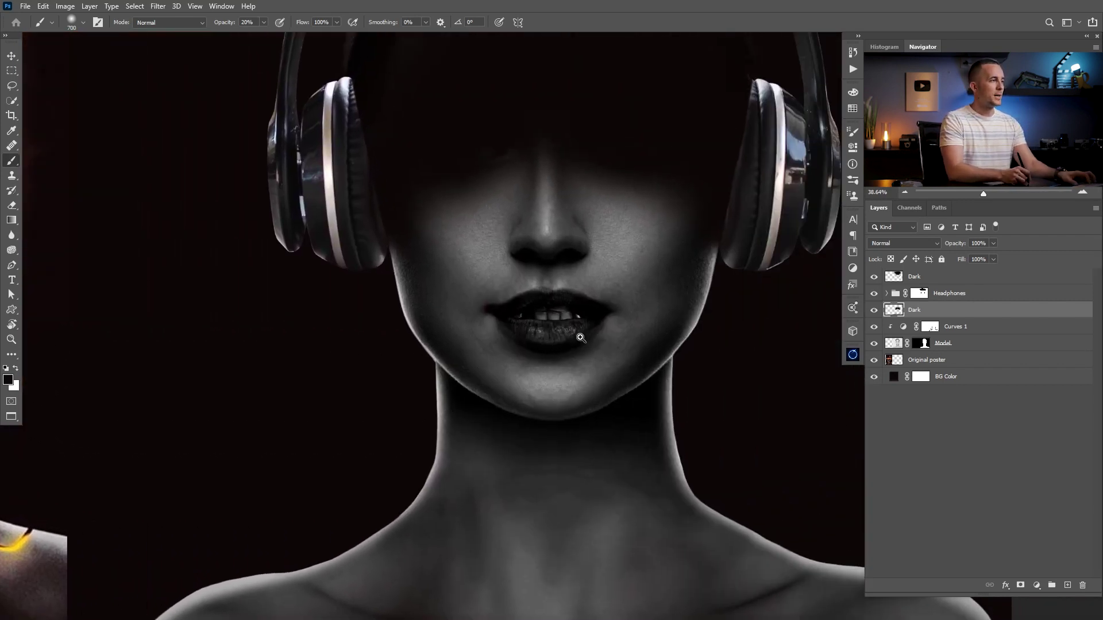
left_click_drag(580, 338, 558, 338)
key("bracketleft")
key("bracketleft")
key("bracketleft")
key("bracketleft")
key("bracketleft")
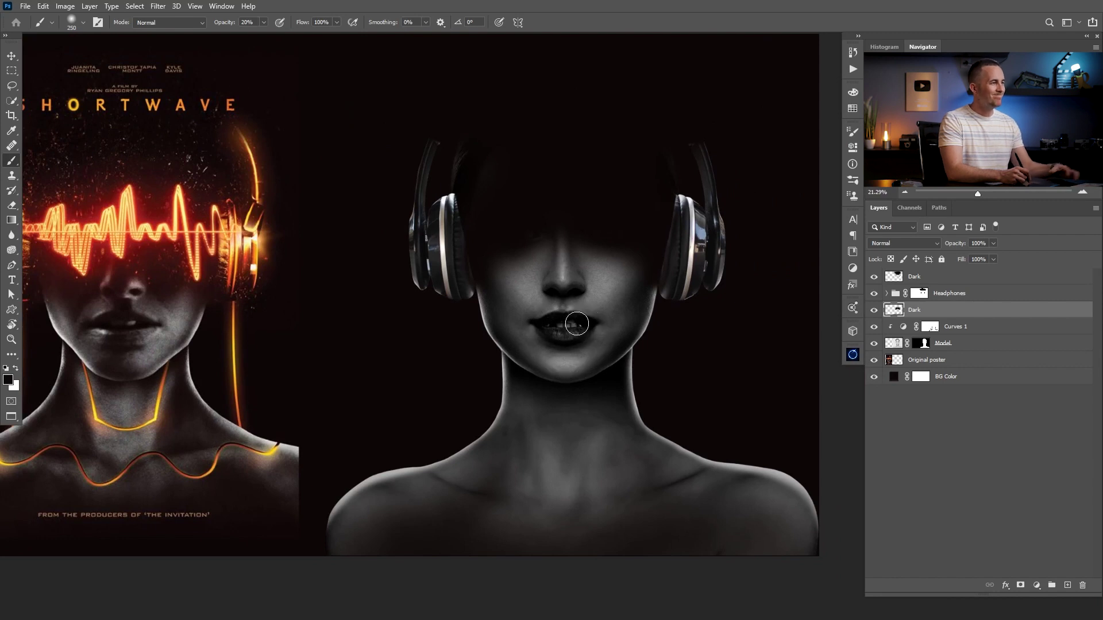
left_click_drag(567, 325, 567, 371)
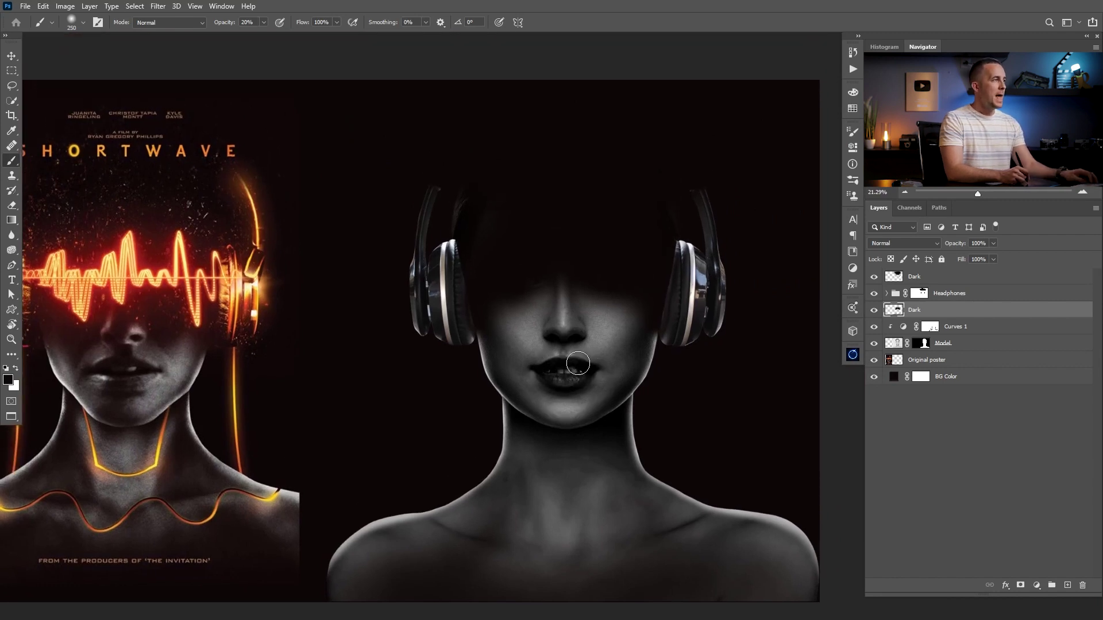
Step: Lasso the nose, mouth and chin of the woman in the white-headphones photo
key("ctrl+Tab")
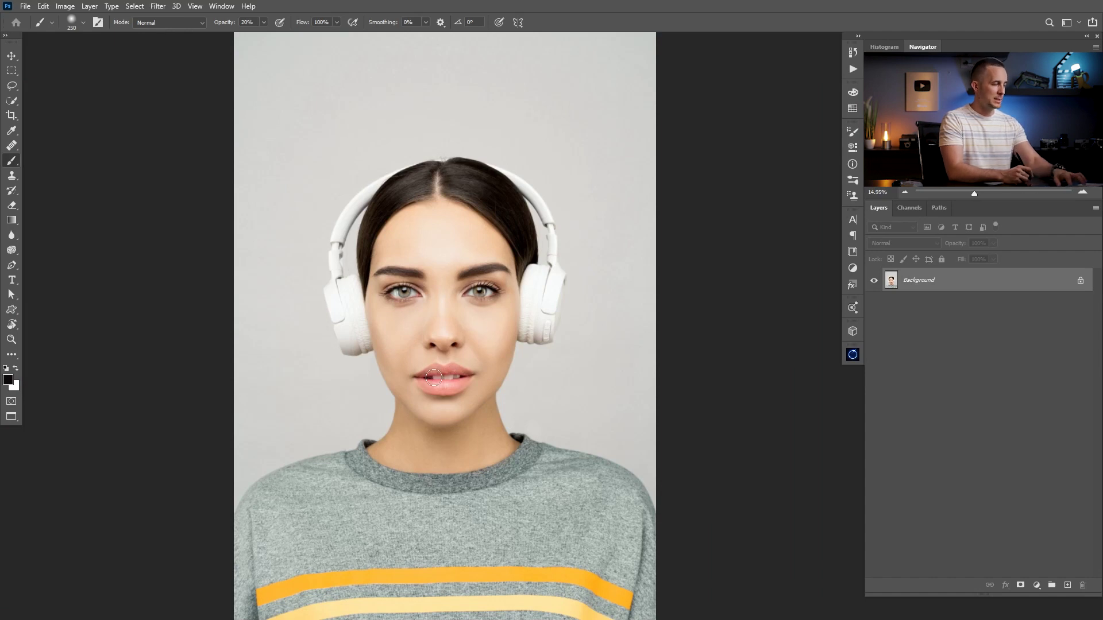
key("l")
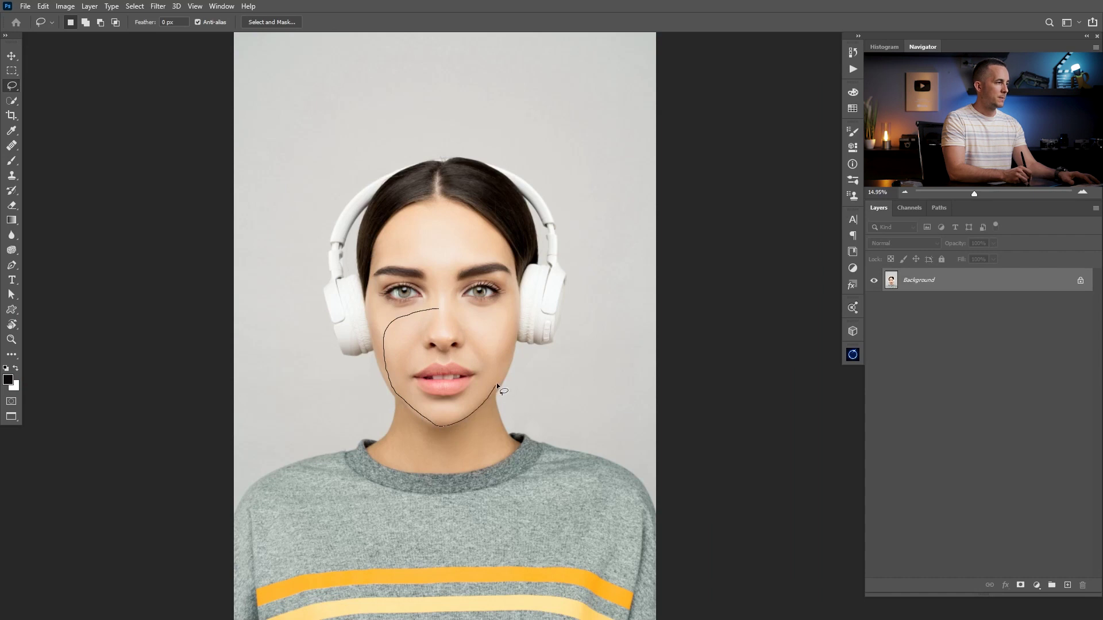
left_click_drag(415, 309, 415, 310)
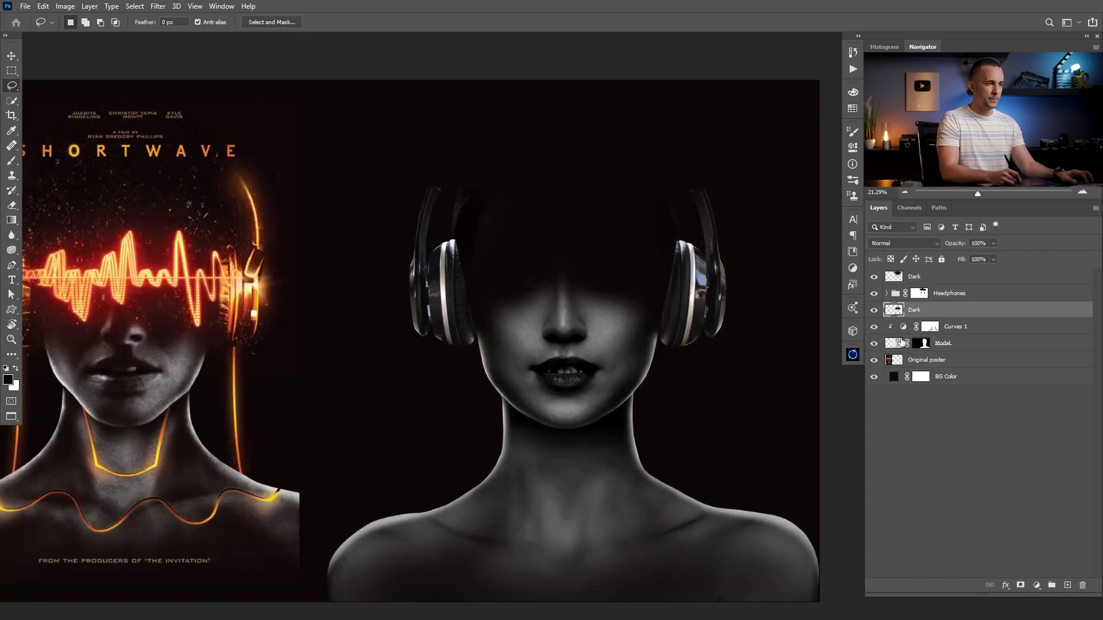
Step: Paste the copied lower face into the composite as a clipped layer above Model and move it over the model's mouth
left_click(899, 344)
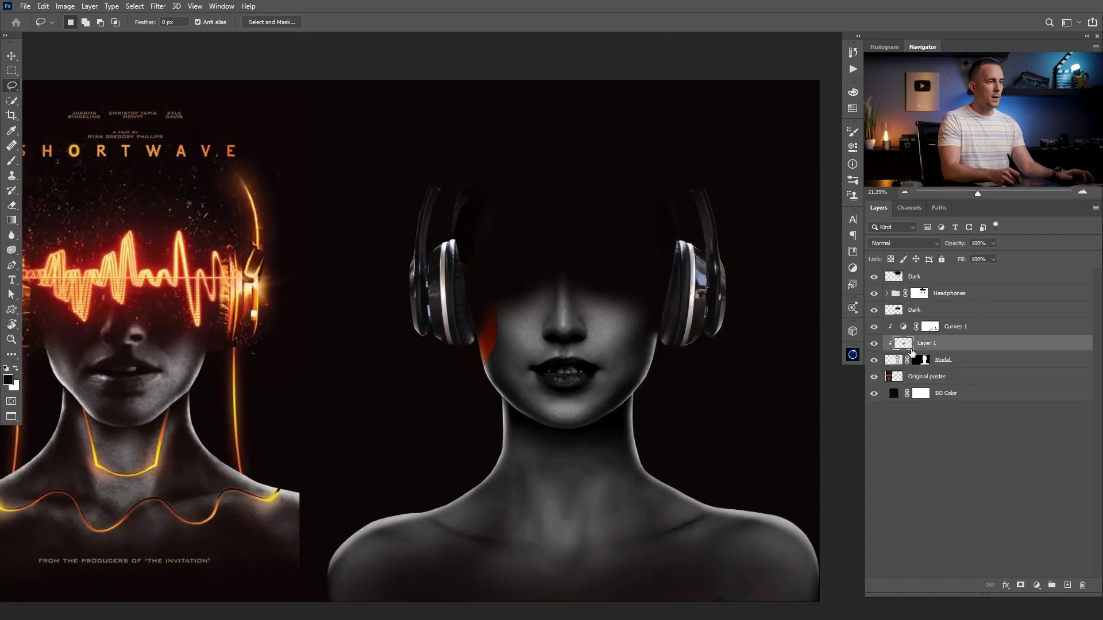
key("v")
mouse_move(494, 332)
left_mouse_down()
mouse_move(574, 353)
mouse_move(639, 350)
mouse_move(605, 360)
left_mouse_up()
mouse_move(602, 360)
left_mouse_down()
mouse_move(568, 370)
mouse_move(584, 380)
left_mouse_up()
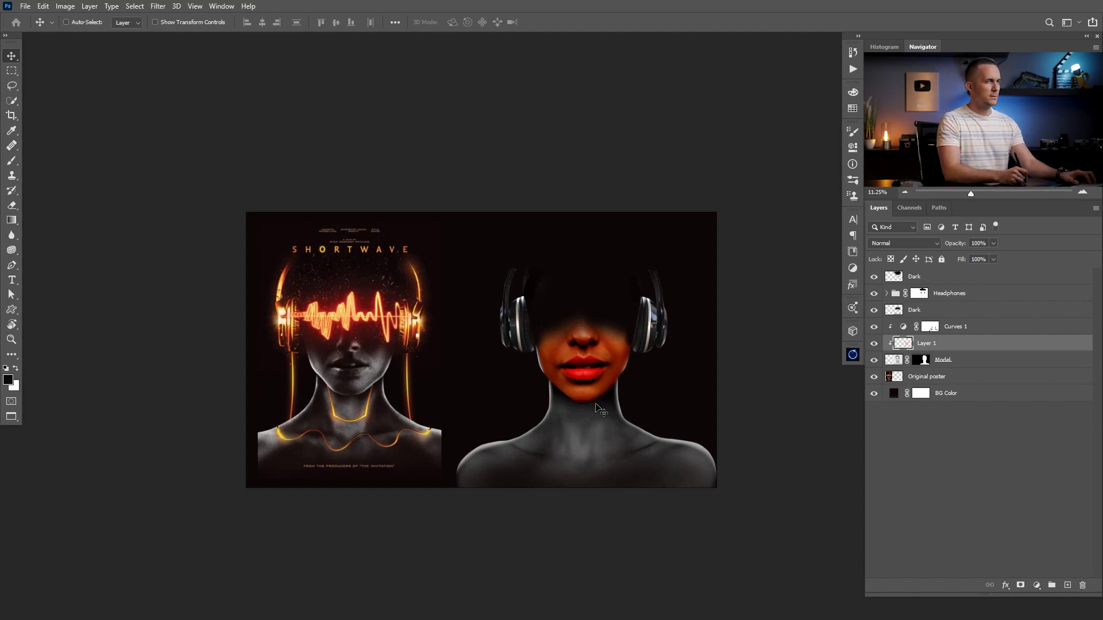
Step: Hide the Curves 1 adjustment and both Dark layers to expose the full face
scroll(593, 357, "up", 3, "alt")
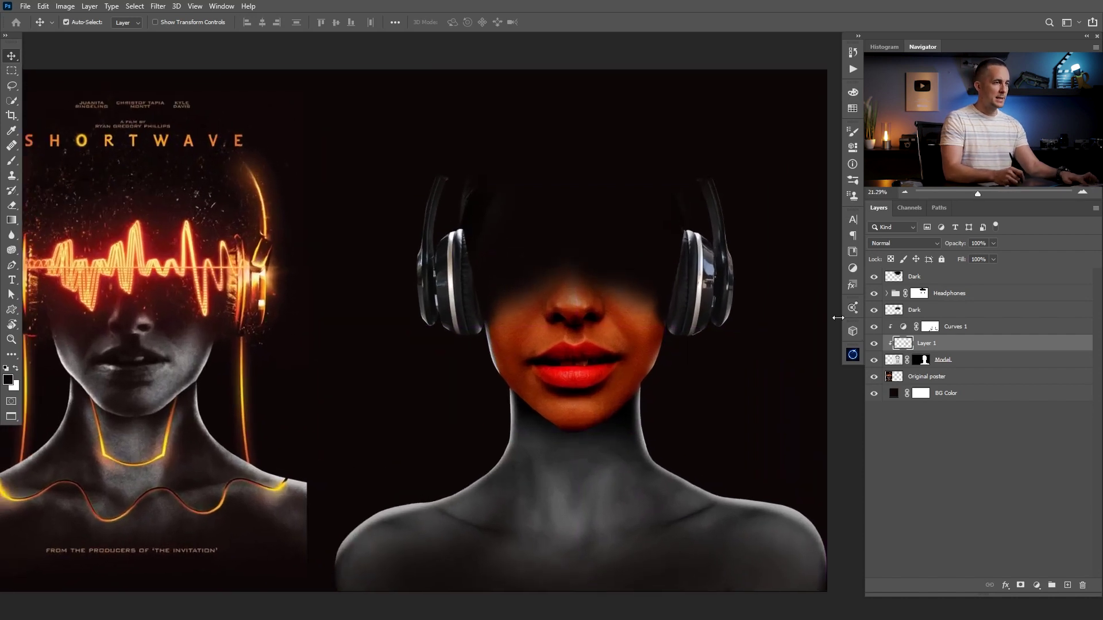
key("ctrl")
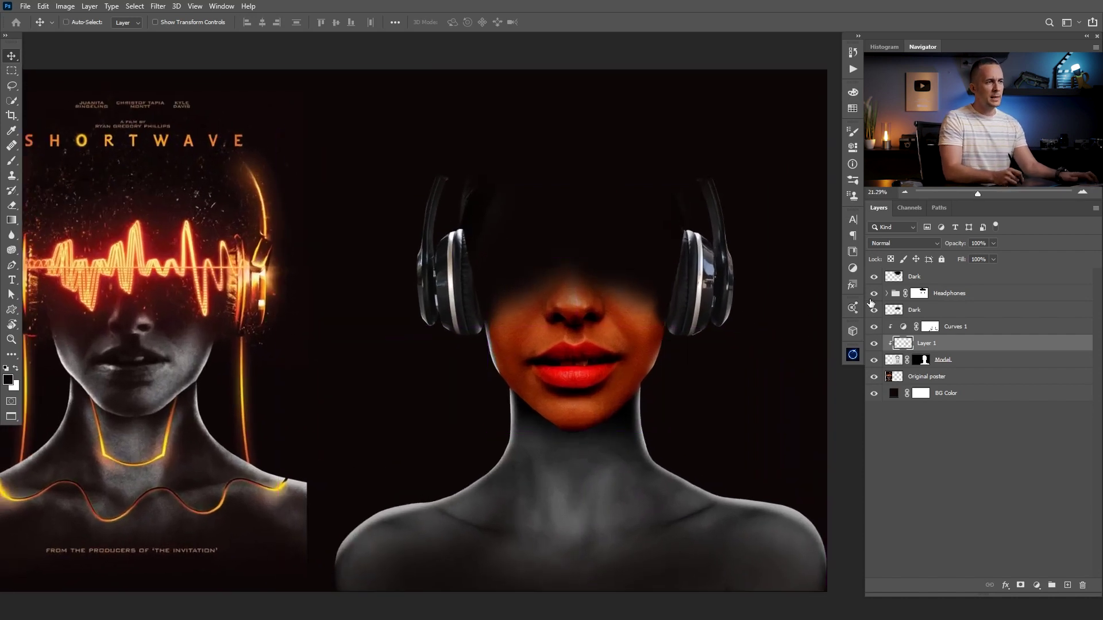
left_click(873, 327)
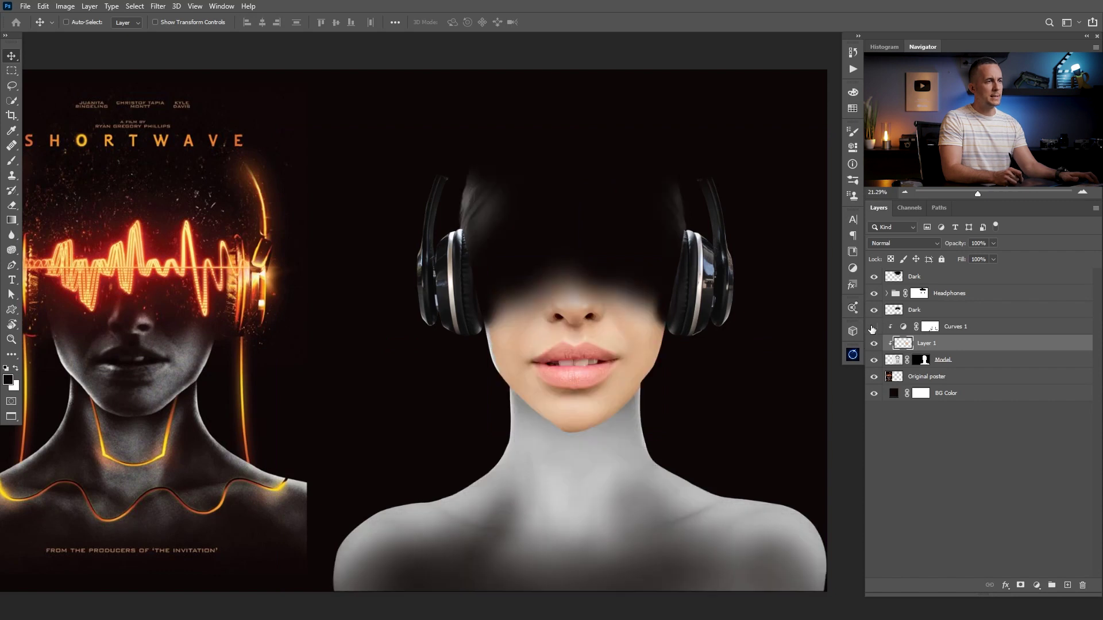
left_click(874, 276)
left_click(874, 310)
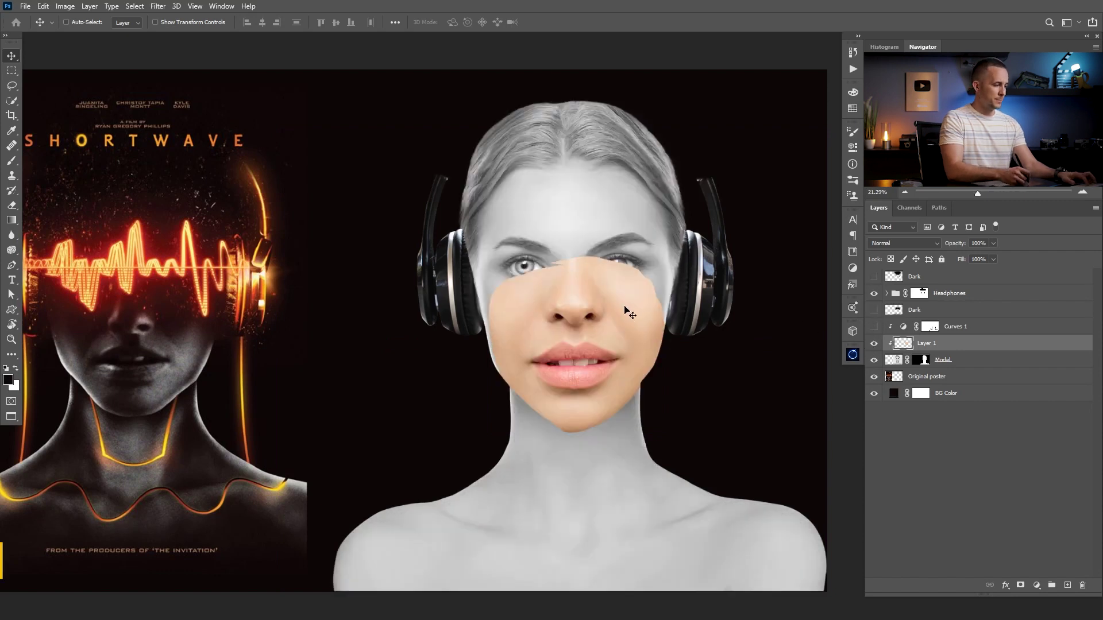
Step: Scale the pasted face down to 68.14% over the model's mouth and lower its layer opacity to 61%
key("ctrl+t")
left_click_drag(665, 256, 636, 284)
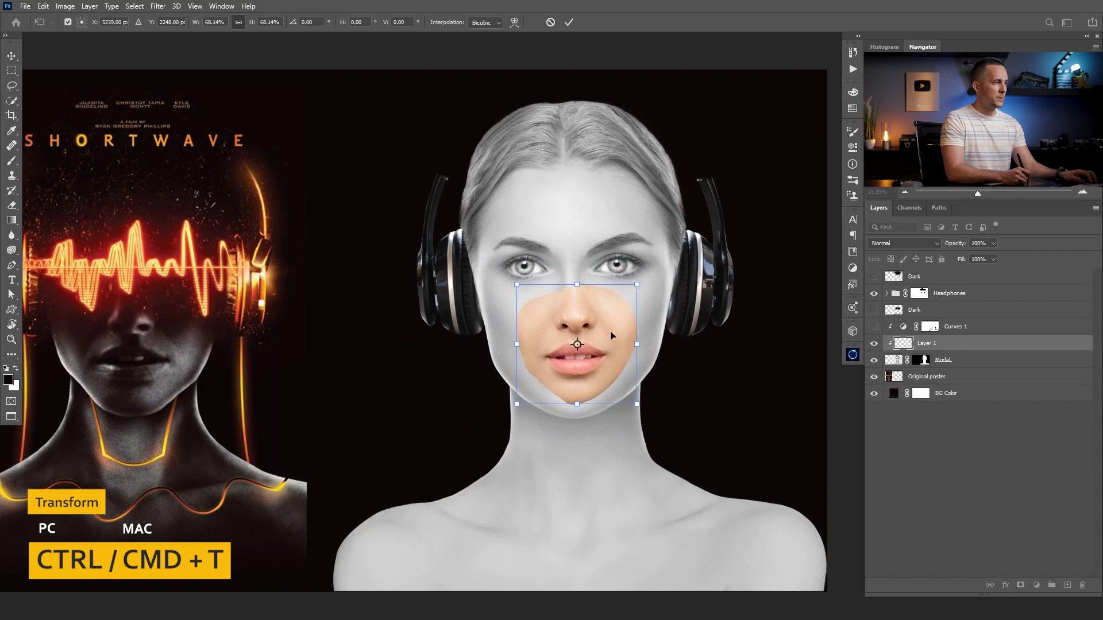
left_click_drag(611, 325, 611, 336)
left_click_drag(964, 246, 945, 247)
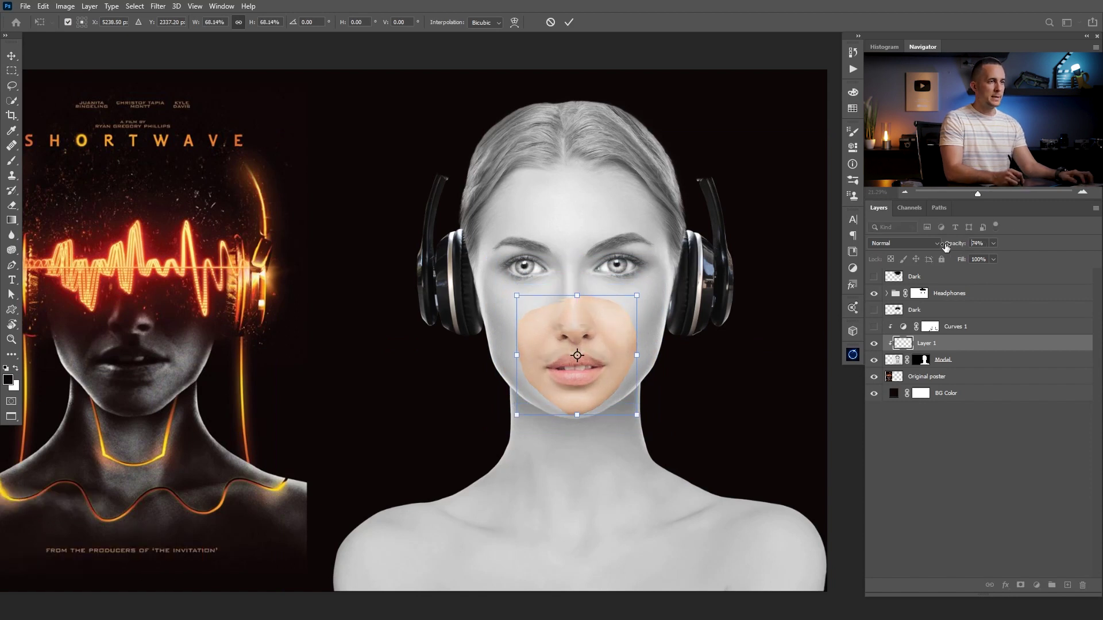
left_click(596, 340)
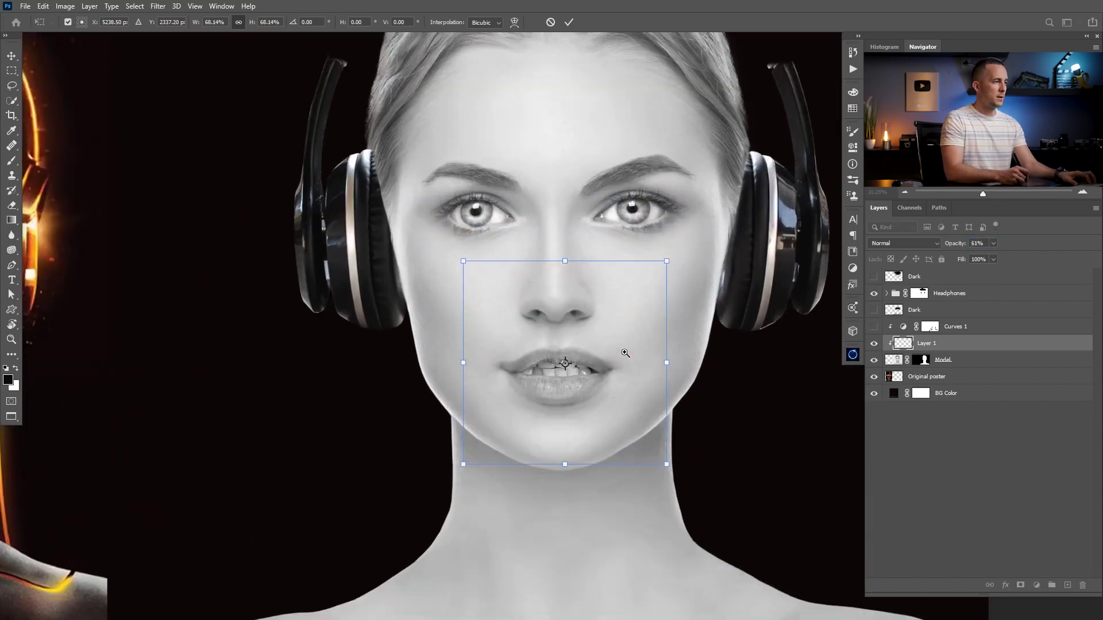
Step: Align the pasted nose and mouth with the model's, rotating the patch 1.41° and scaling it to 68.52%
left_click_drag(571, 366, 565, 350)
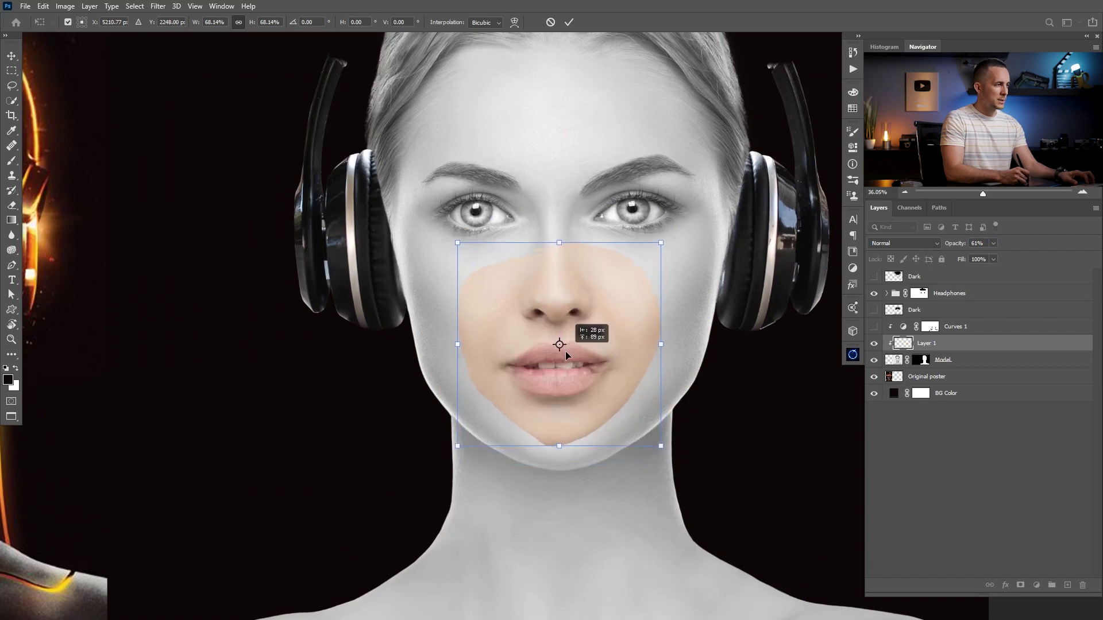
left_click_drag(661, 344, 688, 341)
mouse_move(589, 368)
left_mouse_down()
mouse_move(594, 387)
mouse_move(641, 379)
mouse_move(583, 382)
left_mouse_up()
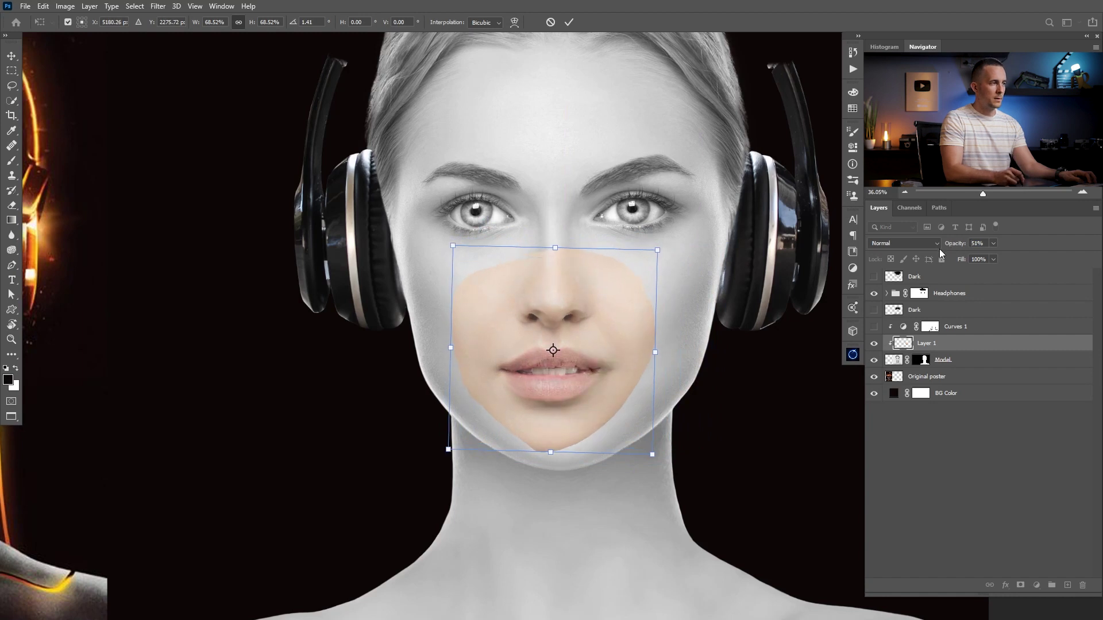
Step: Enlarge the pasted face to 73.30% and nudge it until its nose and lips match the model's
left_click_drag(657, 350, 669, 352)
left_click_drag(573, 395, 573, 392)
key("Down")
key("Down")
key("Down")
key("Down")
key("Down")
key("Down")
key("Down")
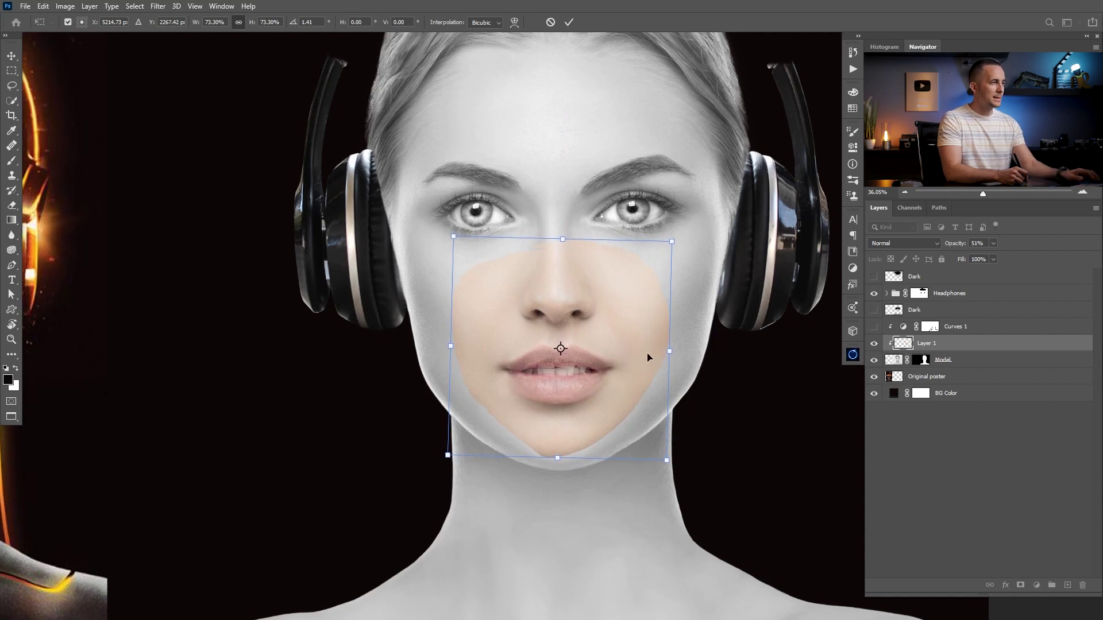
Step: Reduce the patch's rotation to 0.21°, raise the layer opacity to 99% and apply the transform
left_click_drag(692, 335, 695, 333)
left_click_drag(955, 243, 1003, 243)
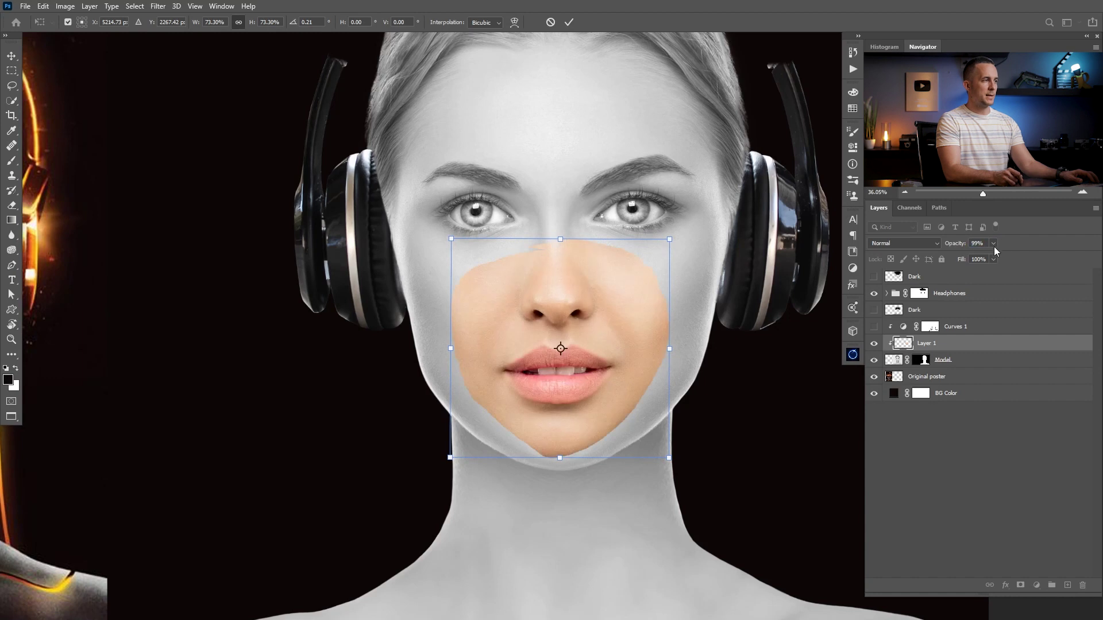
key("Return")
Step: Desaturate the pasted lower-face layer to match the black-and-white model
left_click_drag(619, 340, 587, 356)
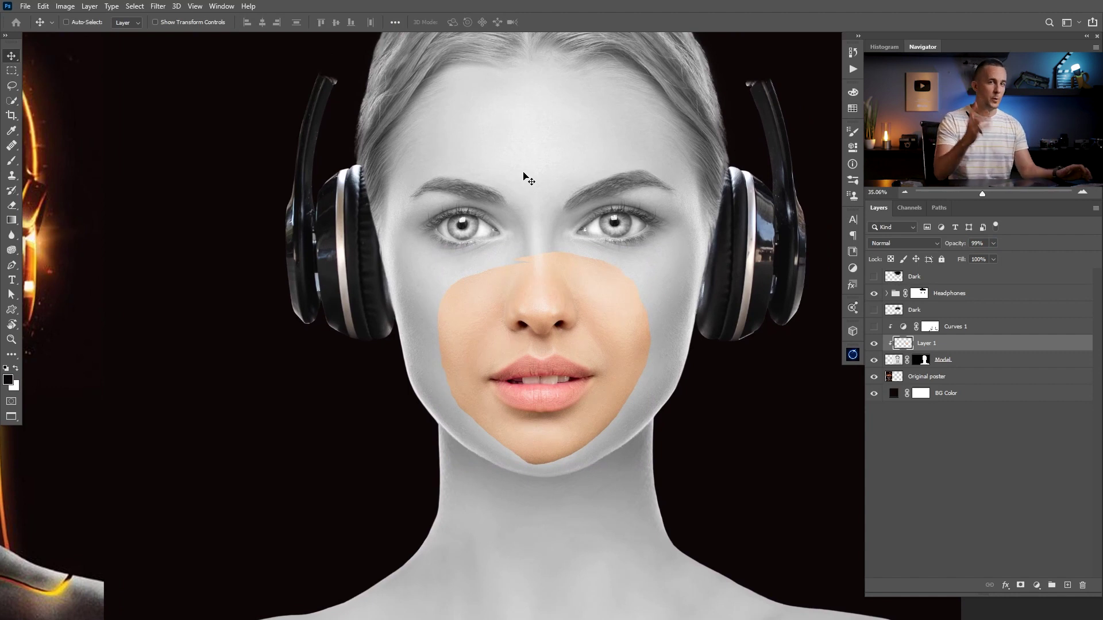
key("ctrl")
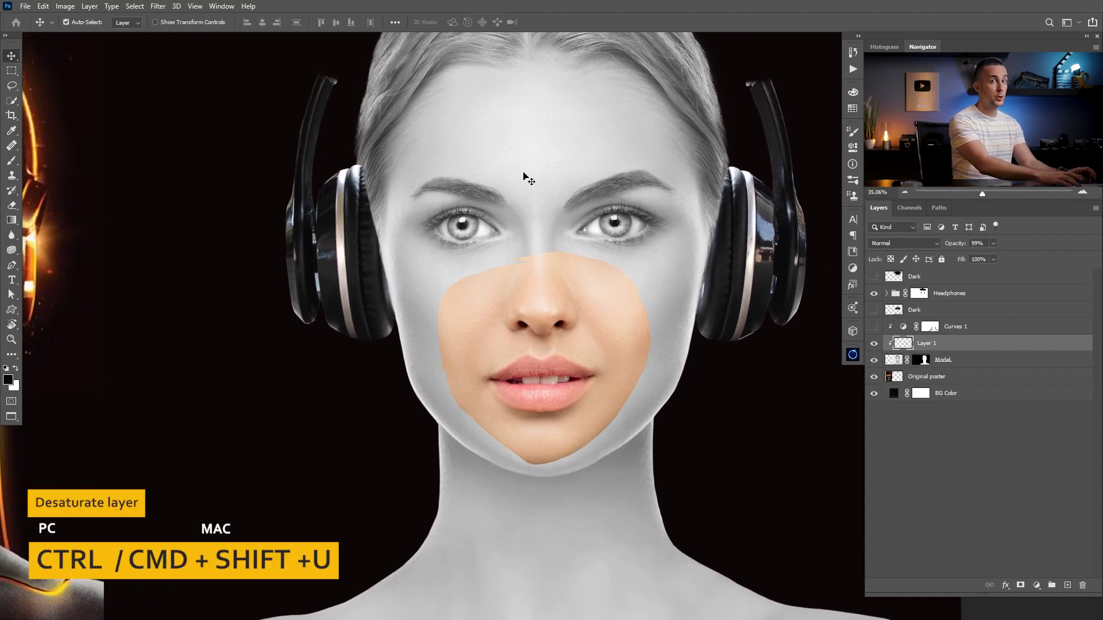
key("ctrl+shift+u")
left_click_drag(597, 353, 554, 368)
scroll(578, 341, "up", 4)
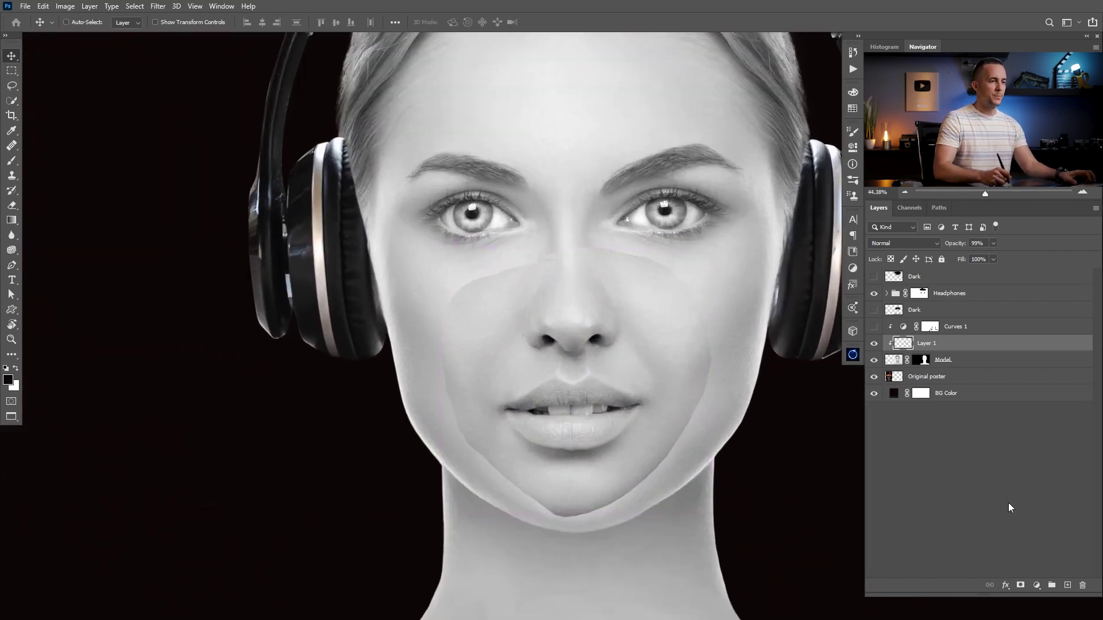
Step: Add a layer mask to the pasted lower-face layer and blend its edges into the skin with a soft black brush at 100% opacity
left_click(1022, 585)
key("b")
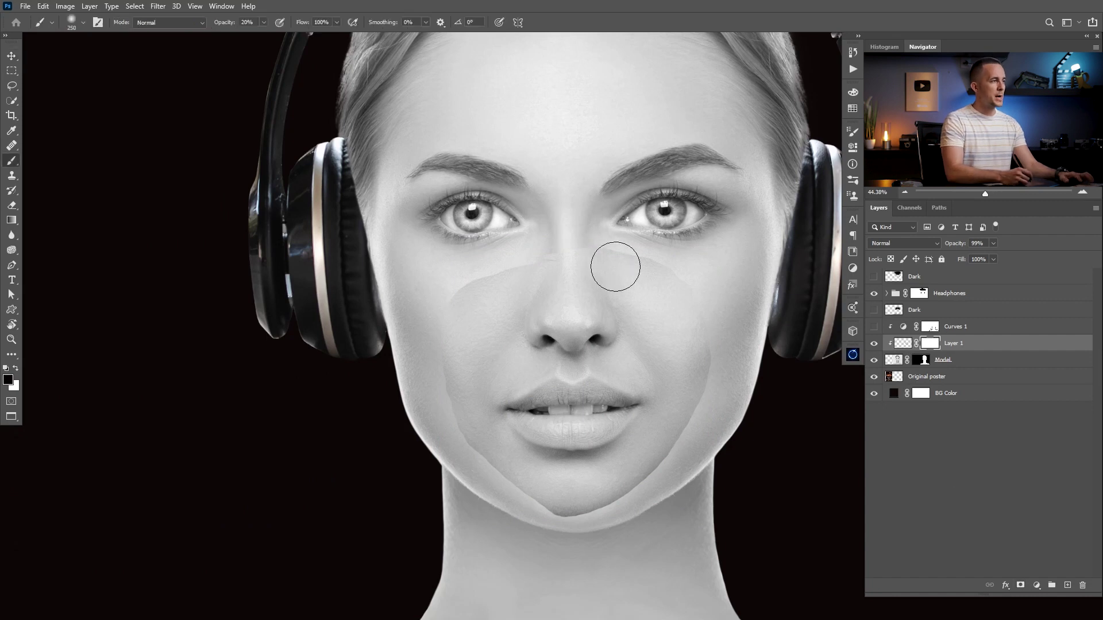
right_click(626, 258)
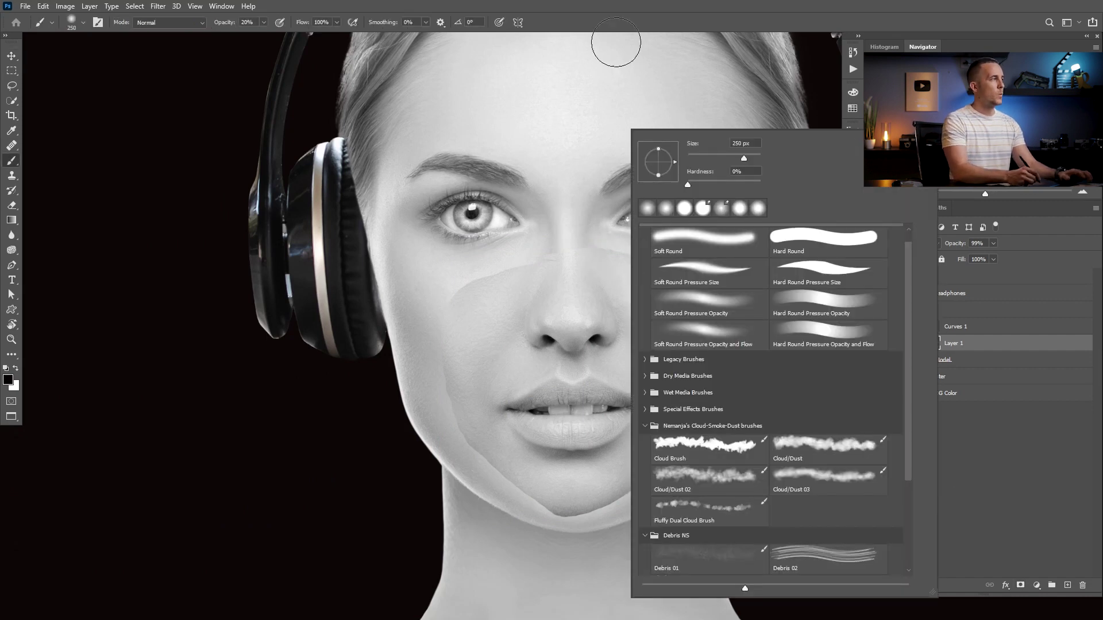
key("Escape")
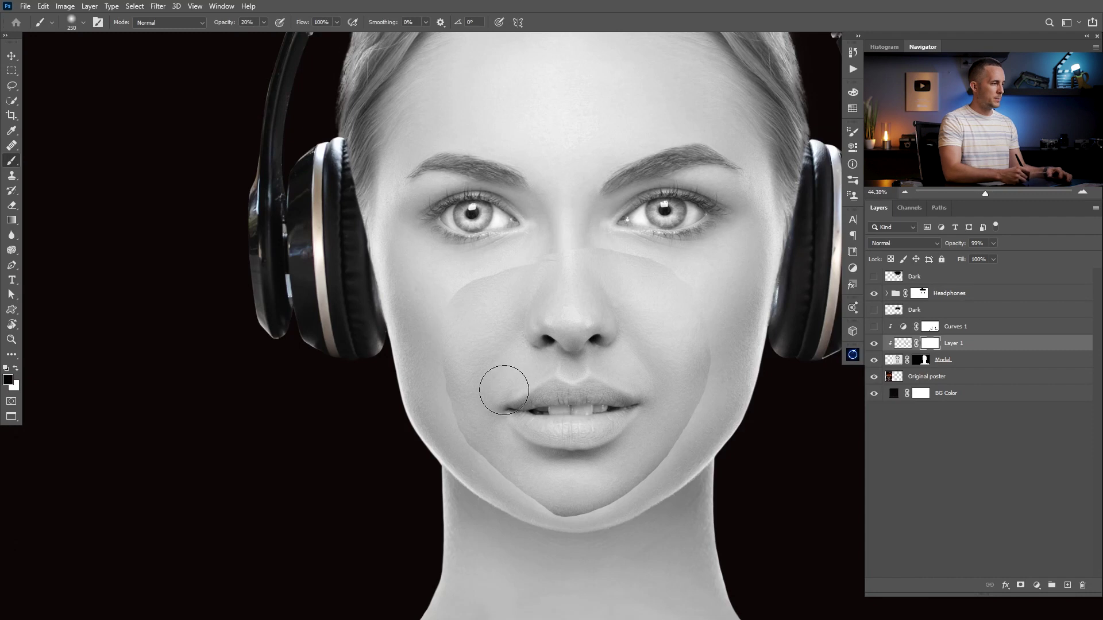
key("0")
key("bracketright")
mouse_move(444, 311)
left_mouse_down()
mouse_move(496, 263)
mouse_move(542, 240)
mouse_move(596, 233)
mouse_move(658, 252)
mouse_move(717, 301)
mouse_move(697, 453)
mouse_move(625, 516)
mouse_move(554, 528)
mouse_move(516, 518)
mouse_move(474, 481)
mouse_move(436, 385)
mouse_move(438, 336)
left_mouse_up()
key("bracketright")
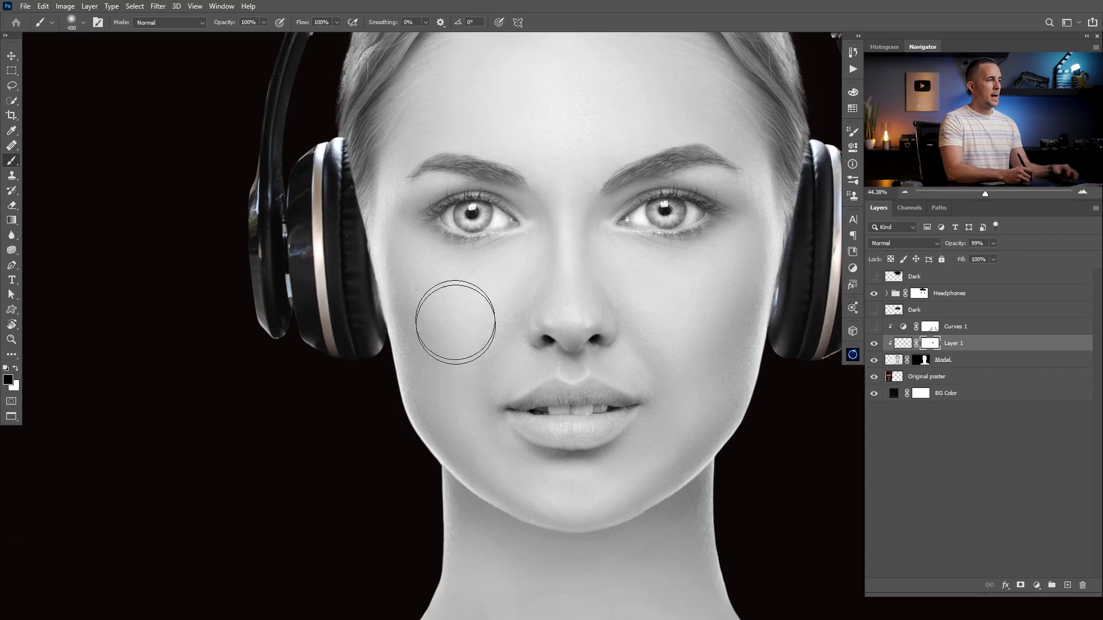
left_click_drag(688, 289, 631, 305)
left_click_drag(631, 353, 540, 374)
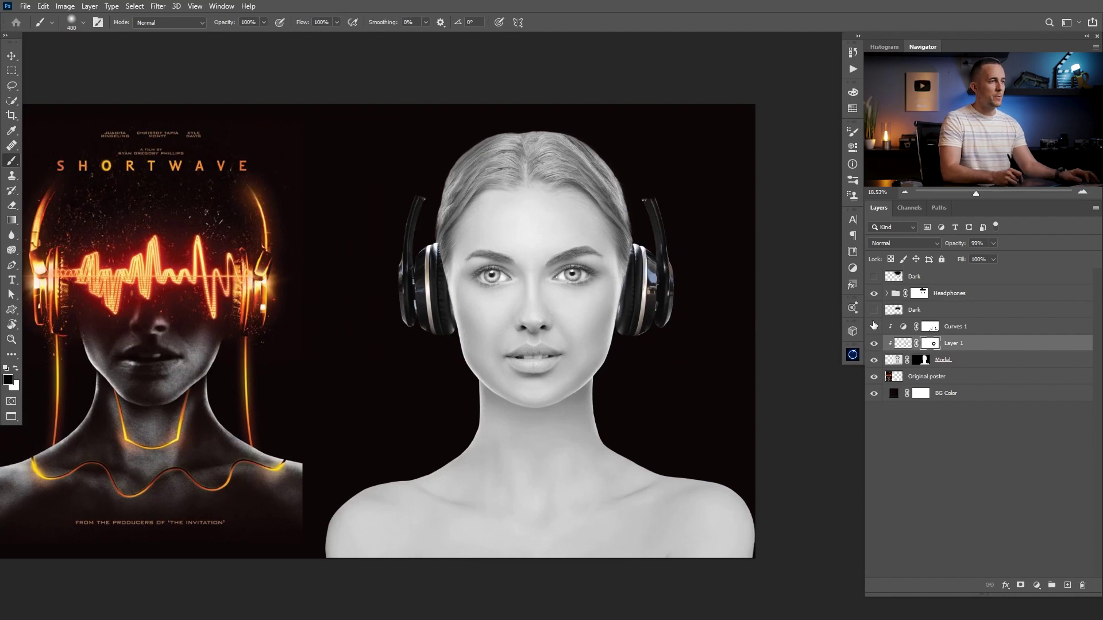
Step: Turn the Curves 1 and both Dark layers back on, and paint the lower-face mask over the cheeks with a 400 px brush
left_click_drag(874, 328, 874, 277)
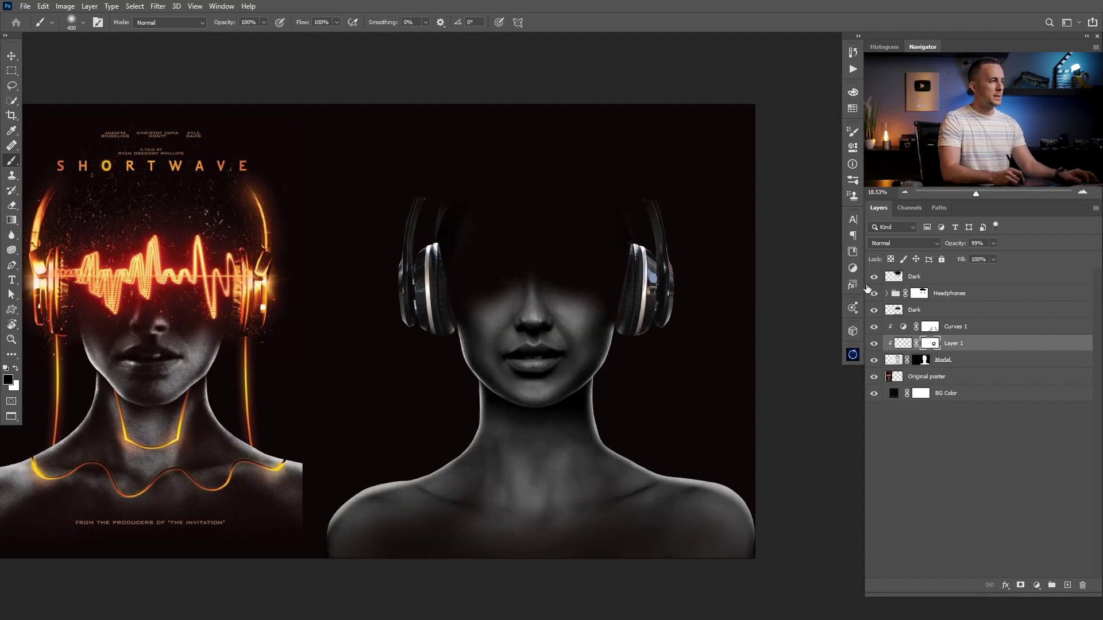
scroll(566, 319, "up", 5)
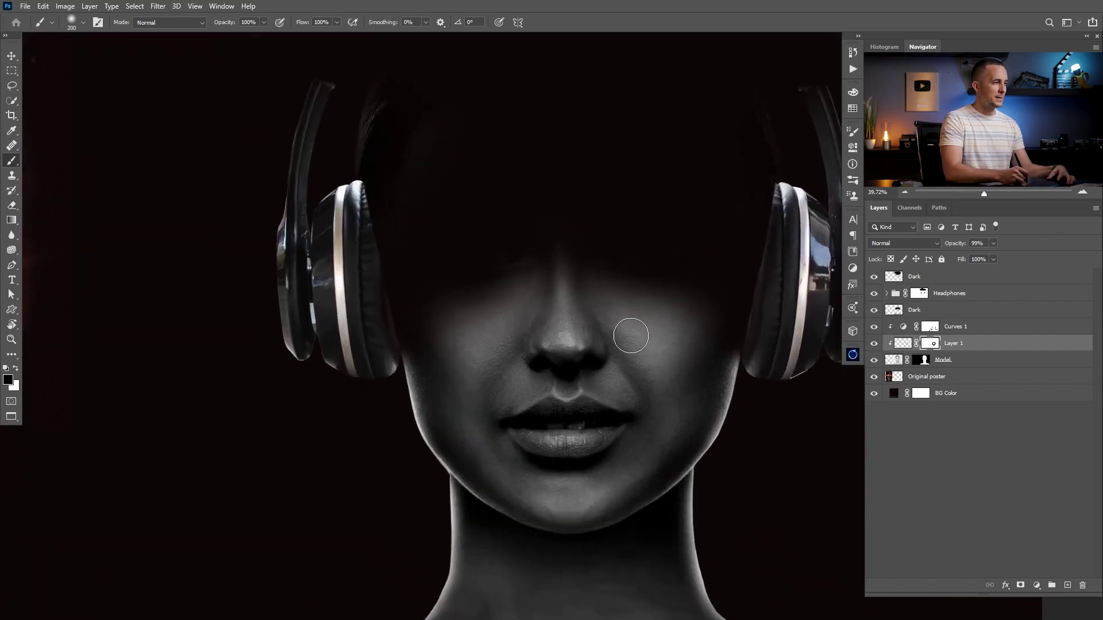
mouse_move(564, 304)
left_mouse_down()
mouse_move(538, 333)
mouse_move(596, 326)
mouse_move(670, 355)
left_mouse_up()
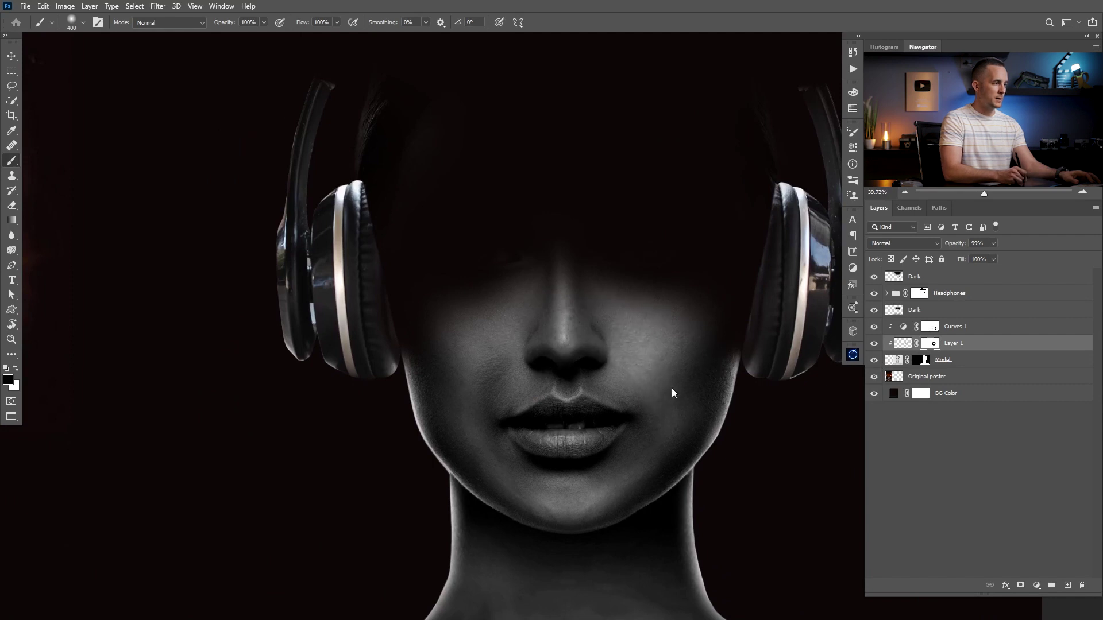
mouse_move(682, 382)
left_mouse_down()
mouse_move(628, 508)
mouse_move(504, 512)
mouse_move(447, 415)
left_mouse_up()
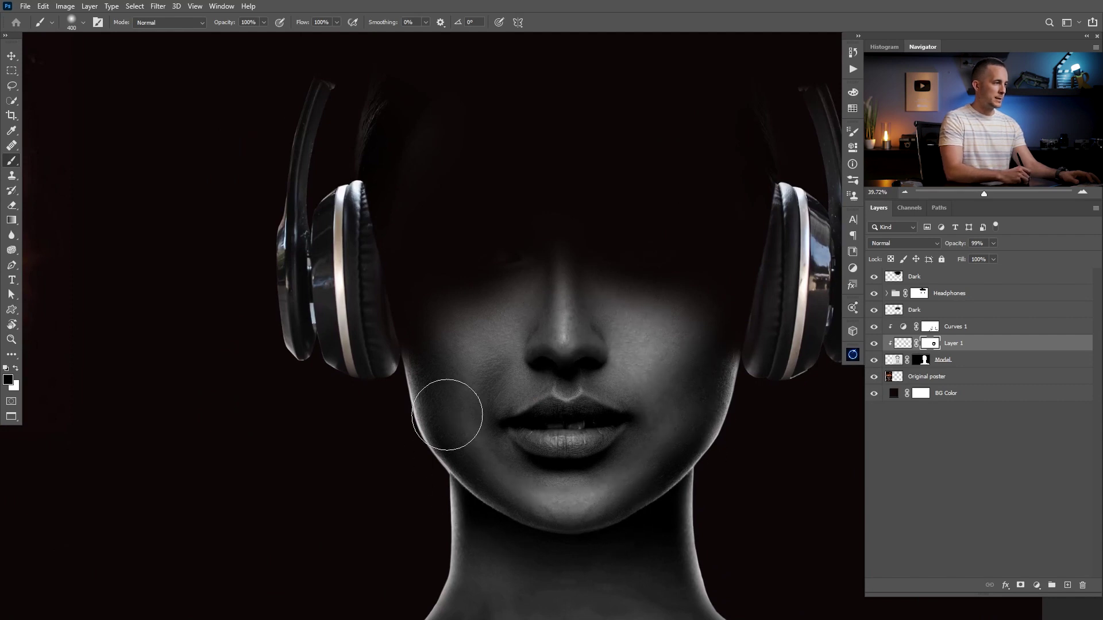
Step: Refine the lower-face mask around the nose and cheek with a 175 px soft brush at 30% opacity
key("bracketleft")
key("bracketleft")
key("bracketleft")
key("bracketright")
key("bracketright")
key("bracketright")
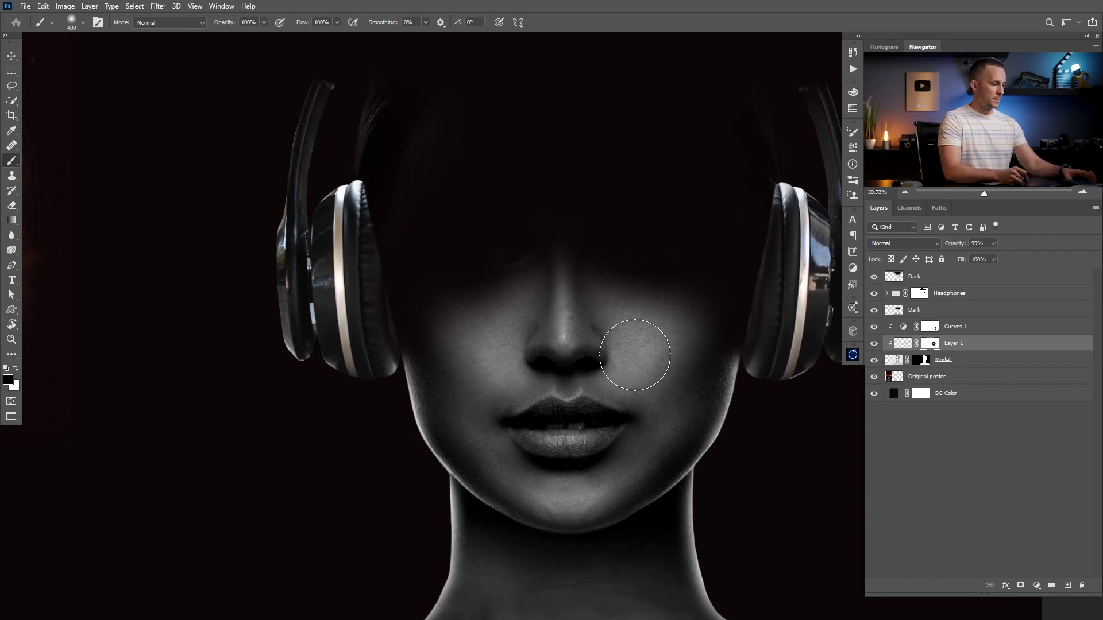
key("bracketleft")
key("bracketleft")
key("bracketleft")
key("bracketleft")
key("3")
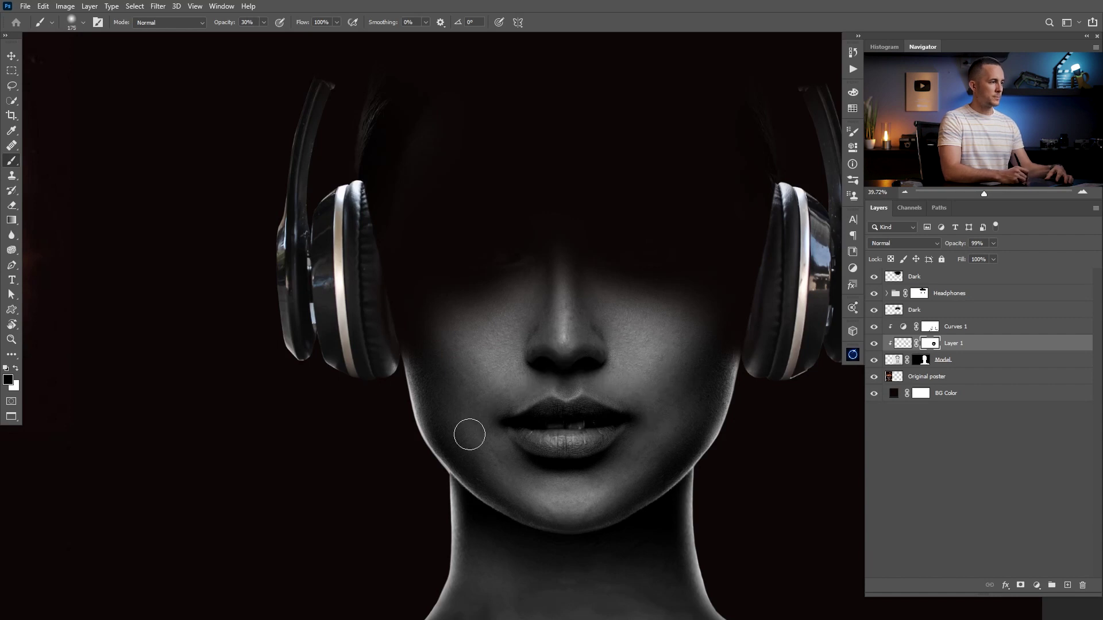
left_click_drag(616, 332, 563, 350)
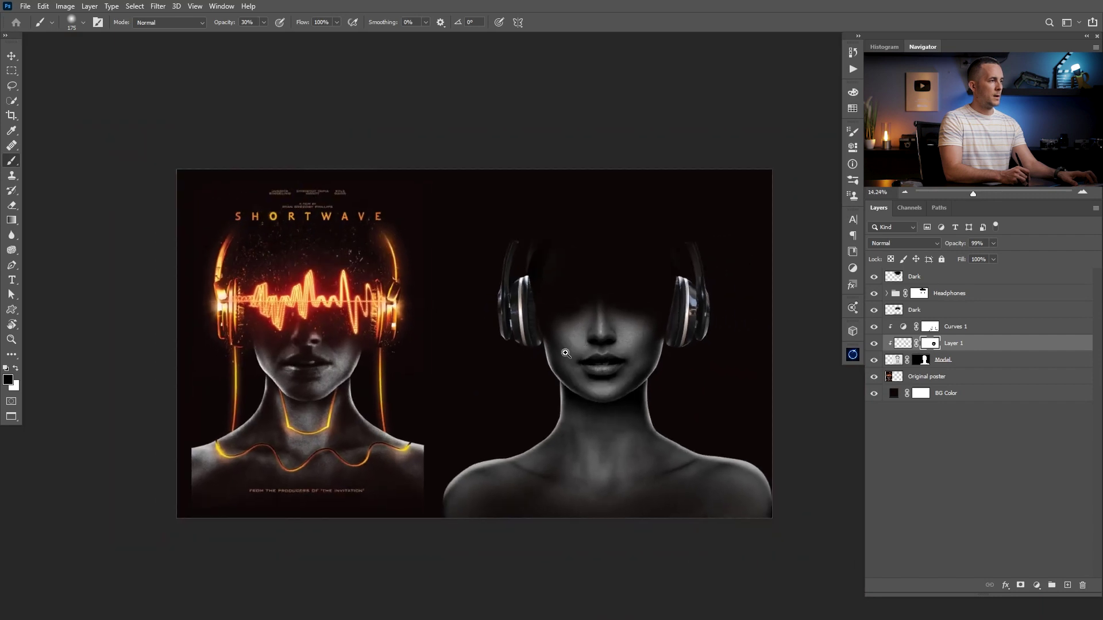
Step: Compare the portrait with and without the pasted lower-face layer by toggling its visibility
left_click(873, 343)
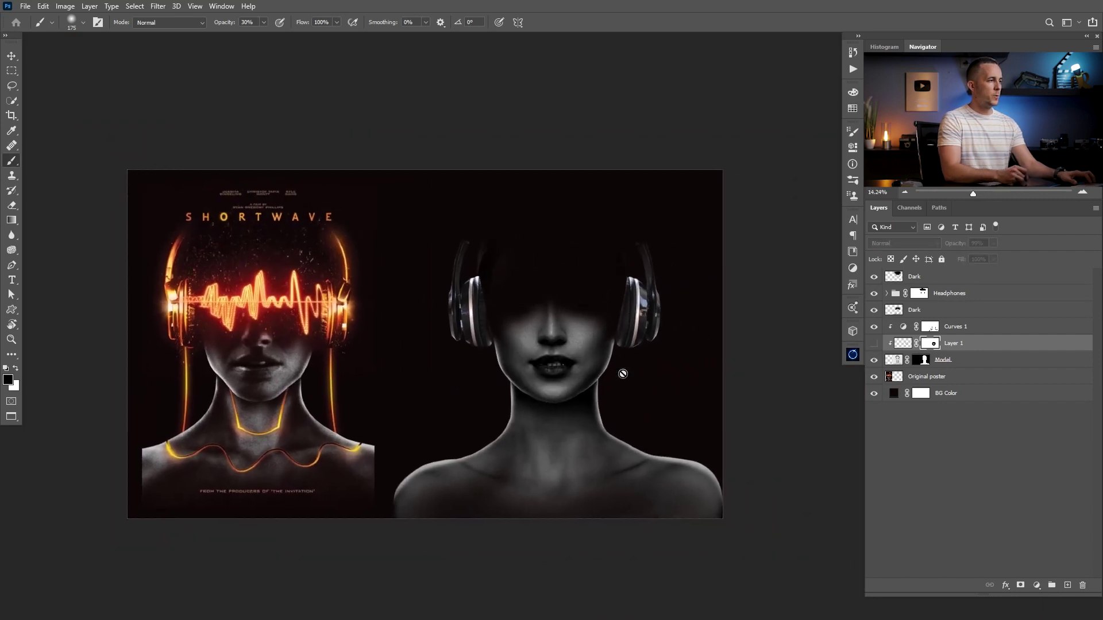
left_click(874, 343)
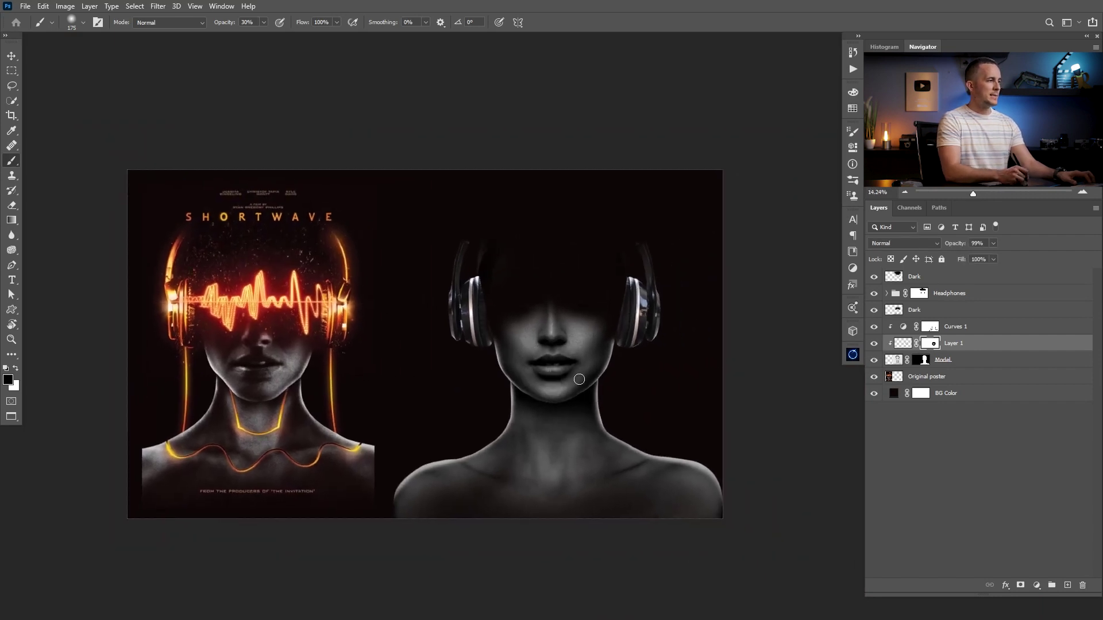
mouse_move(568, 379)
left_mouse_down()
mouse_move(598, 379)
mouse_move(584, 379)
left_mouse_up()
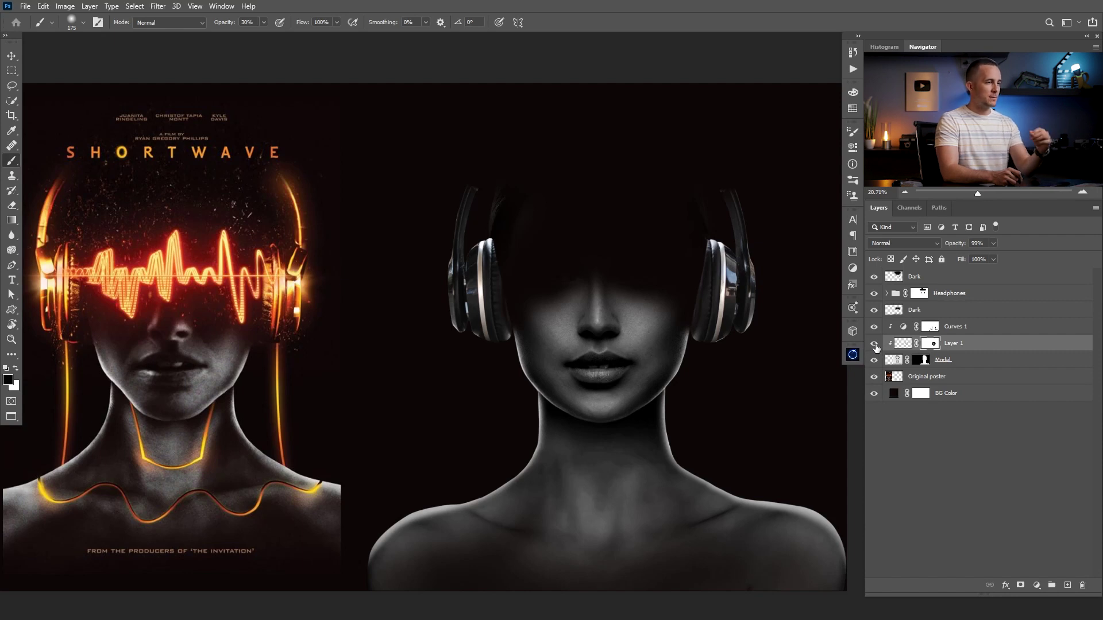
left_click(878, 345)
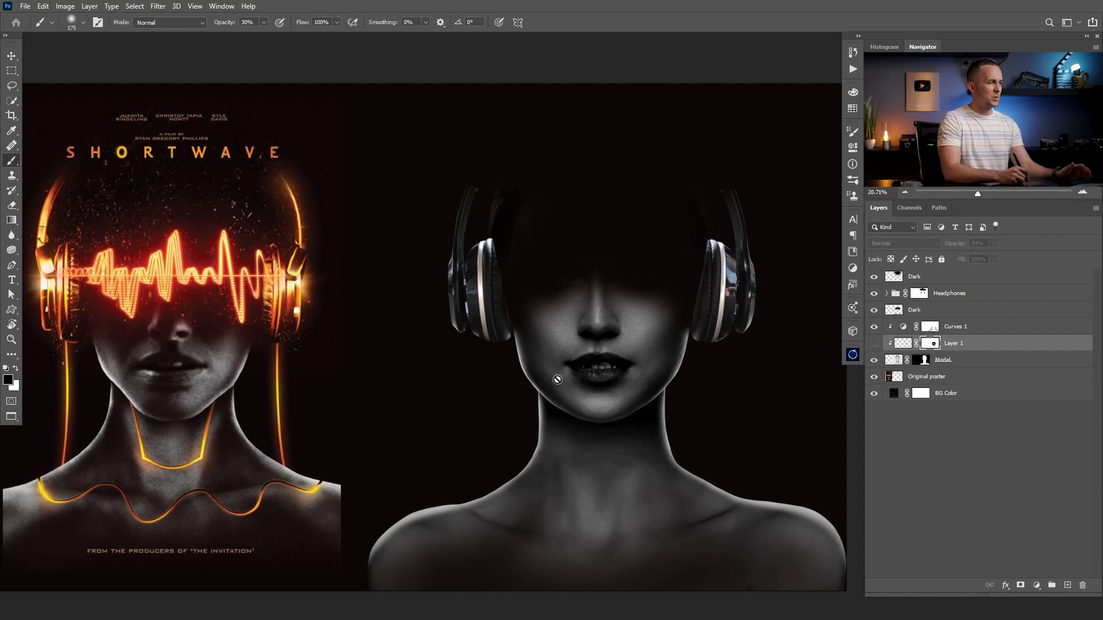
left_click_drag(601, 385, 630, 368)
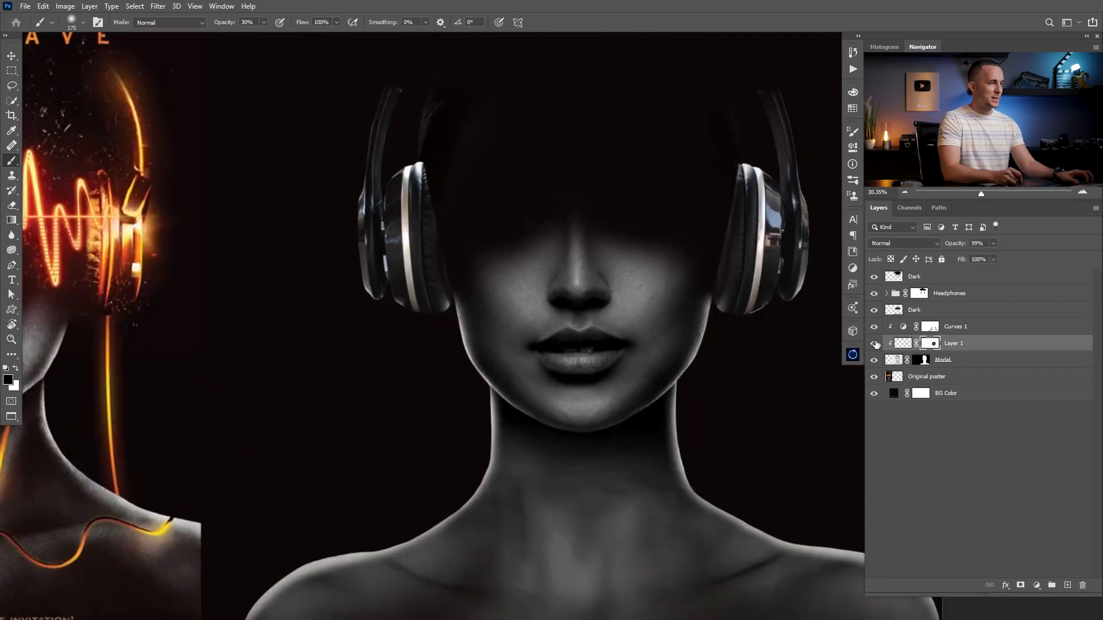
left_click(875, 345)
left_click(874, 344)
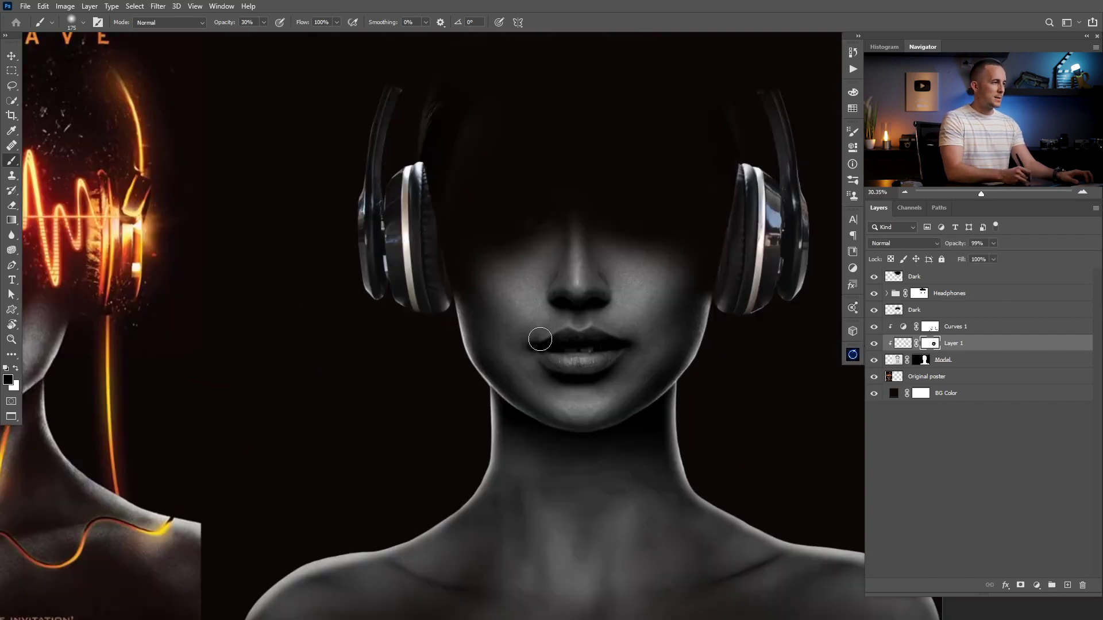
Step: Touch up the lower-face mask around the chin and mouth with the brush at 50% opacity
key("5")
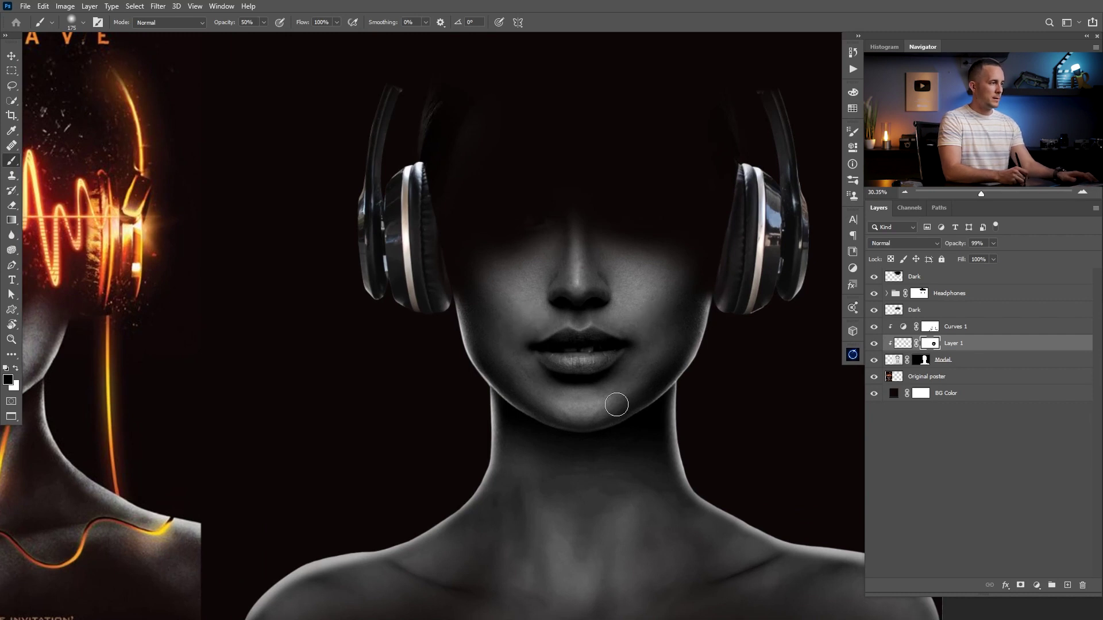
left_click_drag(589, 395, 608, 356)
scroll(608, 357, "up", 1)
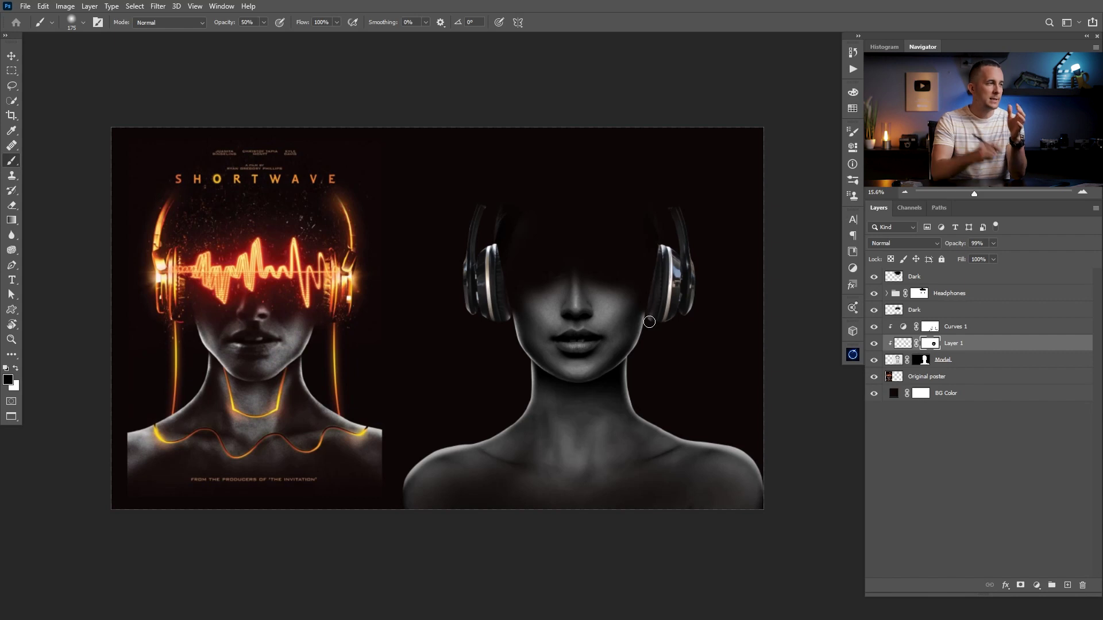
Step: Add a Gradient Map adjustment above the Headphones group and clip it to that group
left_click(895, 294)
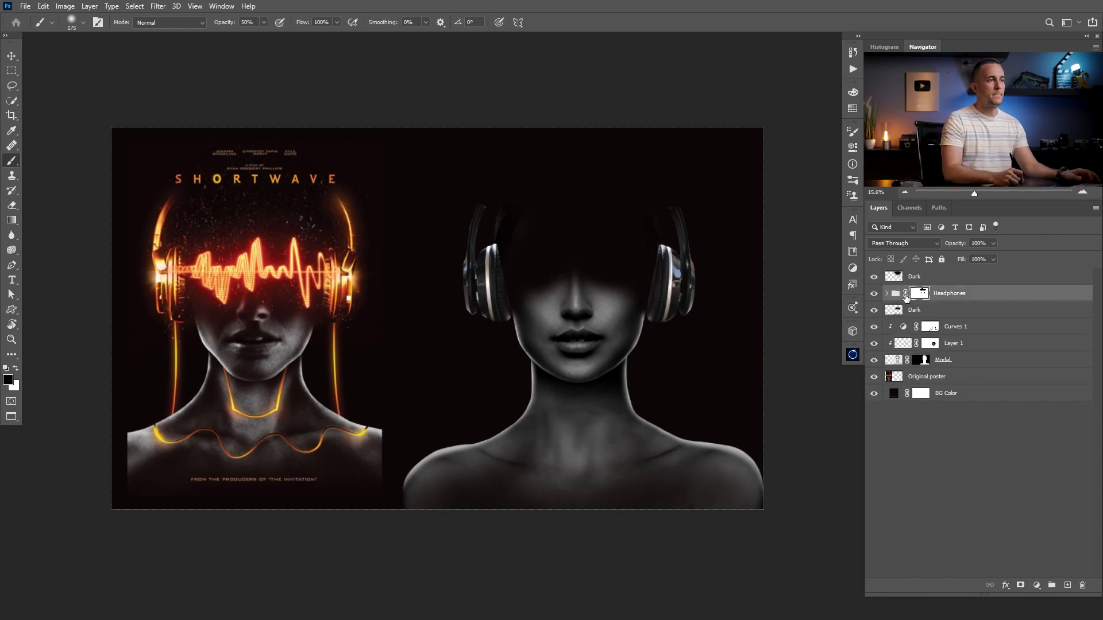
left_click(1034, 583)
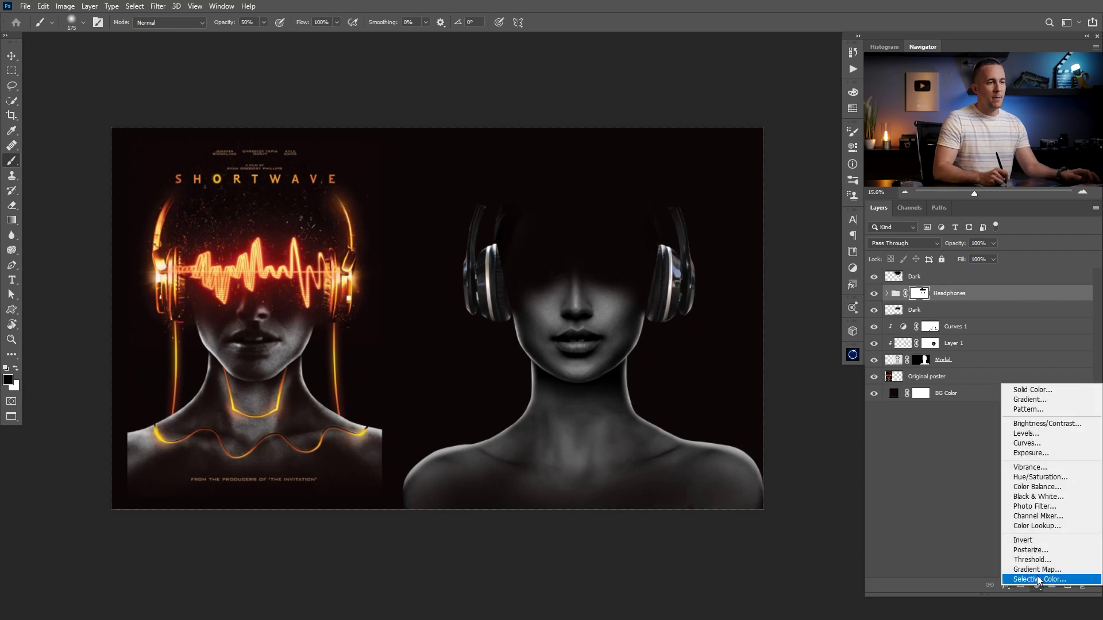
left_click(1036, 570)
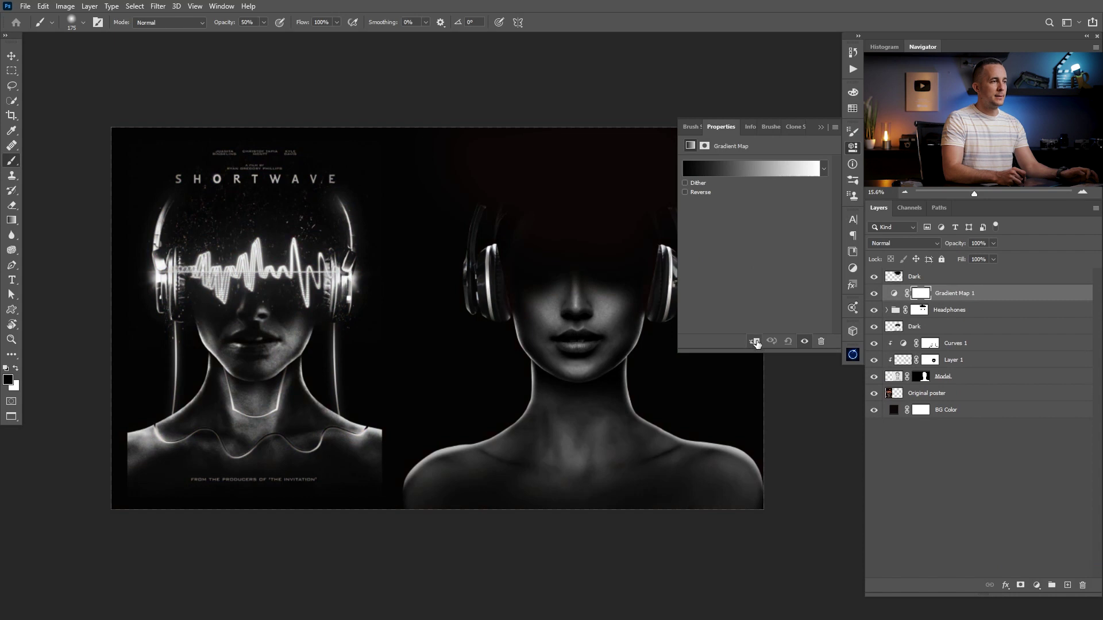
left_click(755, 343)
Step: Add a middle color stop at 38% to the gradient map and set it to white (ffffff)
left_click(752, 167)
left_click_drag(789, 186, 895, 174)
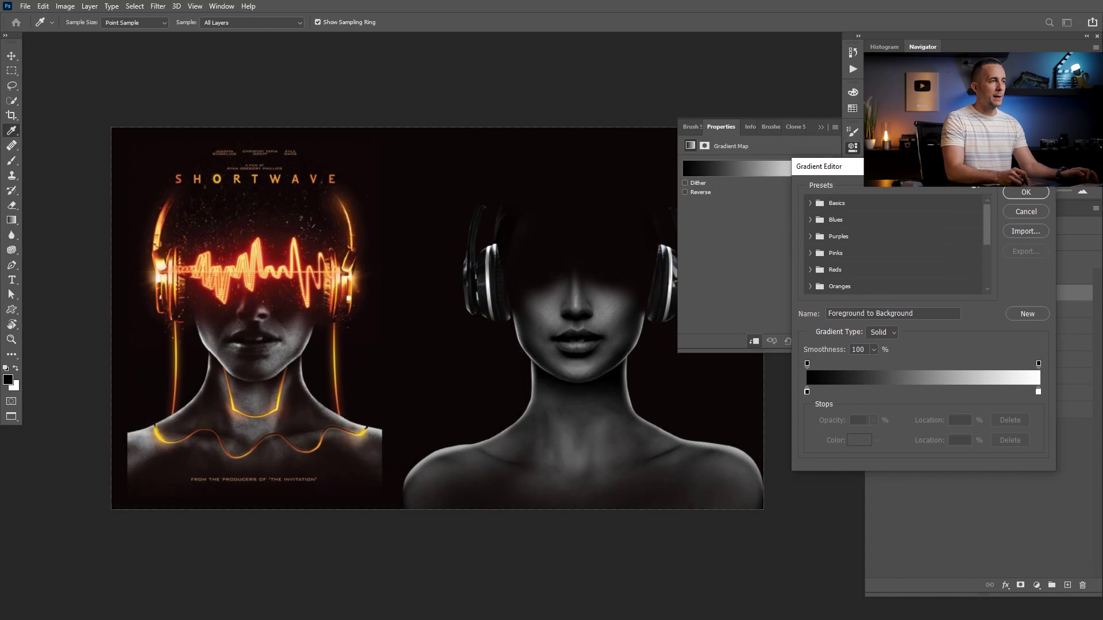
left_click(923, 391)
left_click_drag(922, 391, 893, 391)
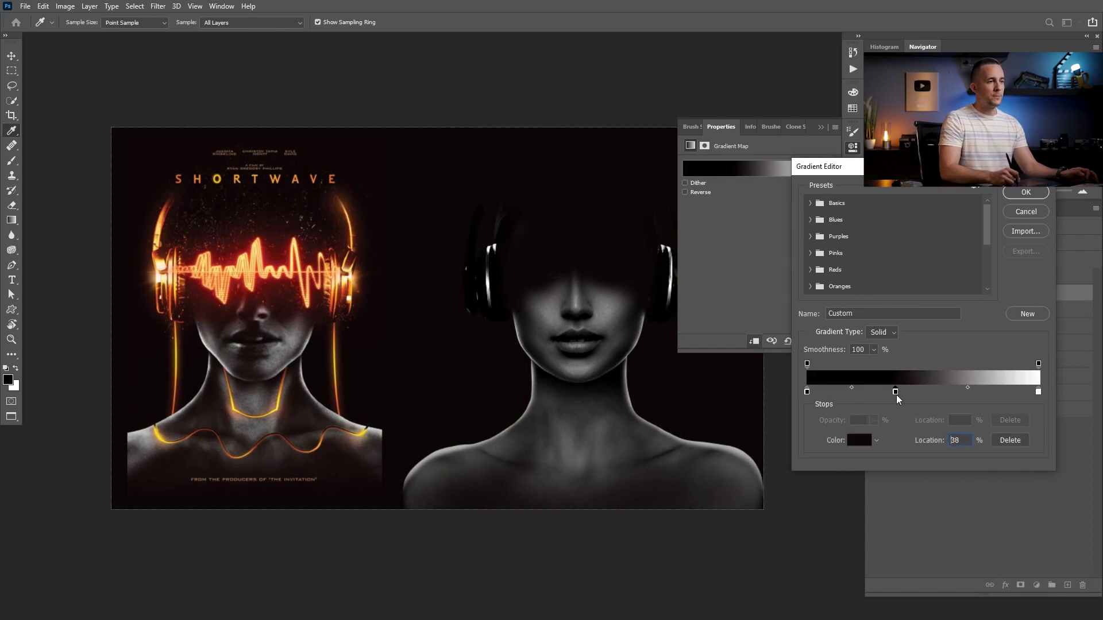
left_click(862, 442)
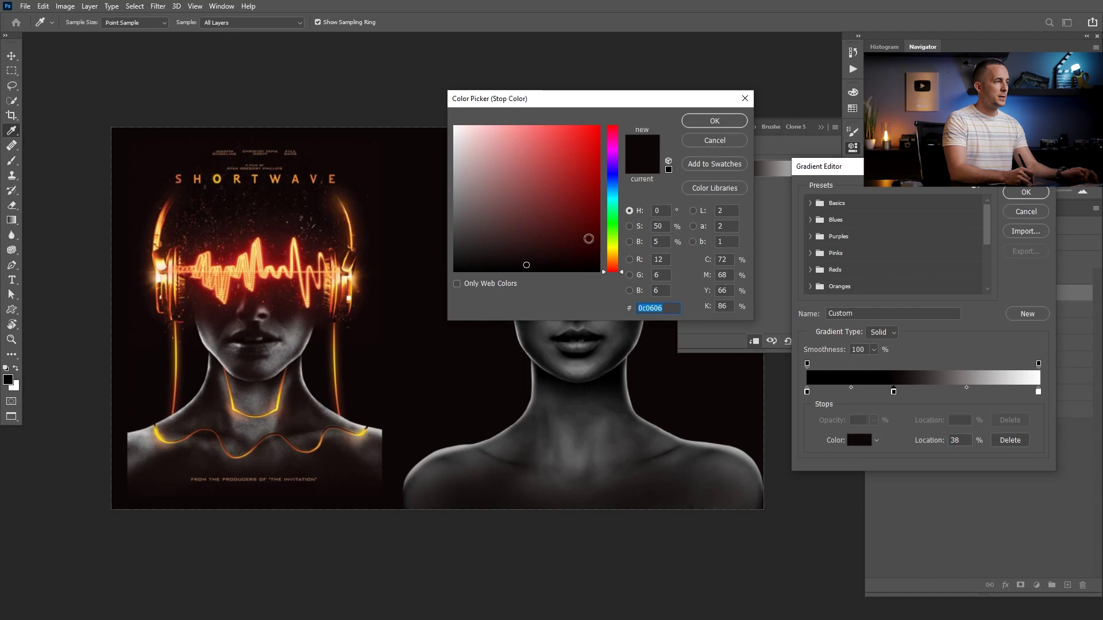
type("ffffff")
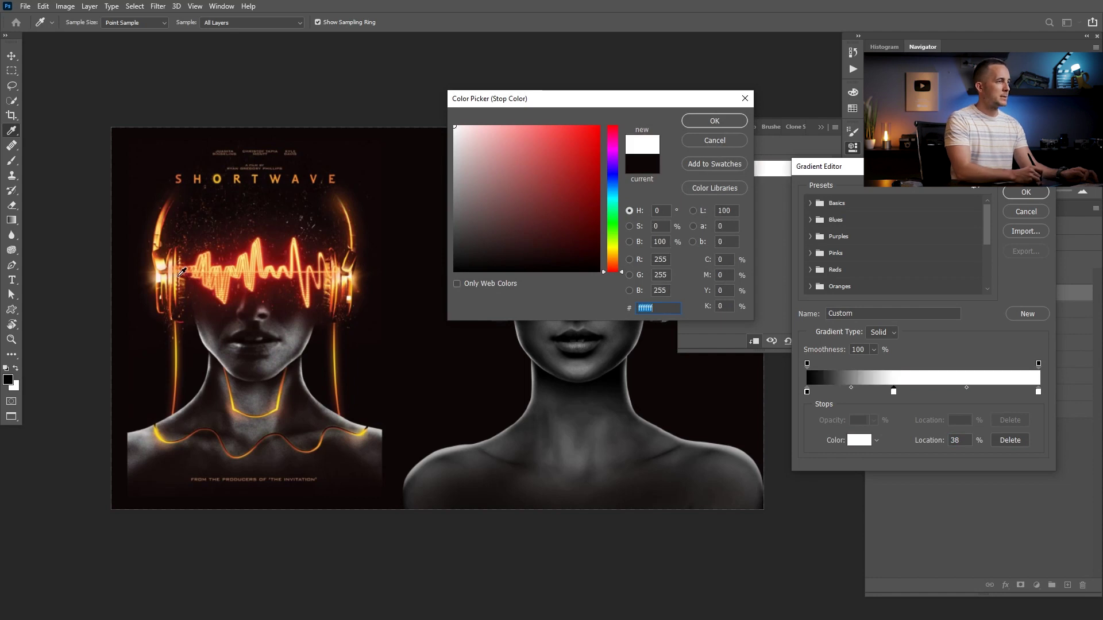
left_click(742, 120)
left_click(1020, 192)
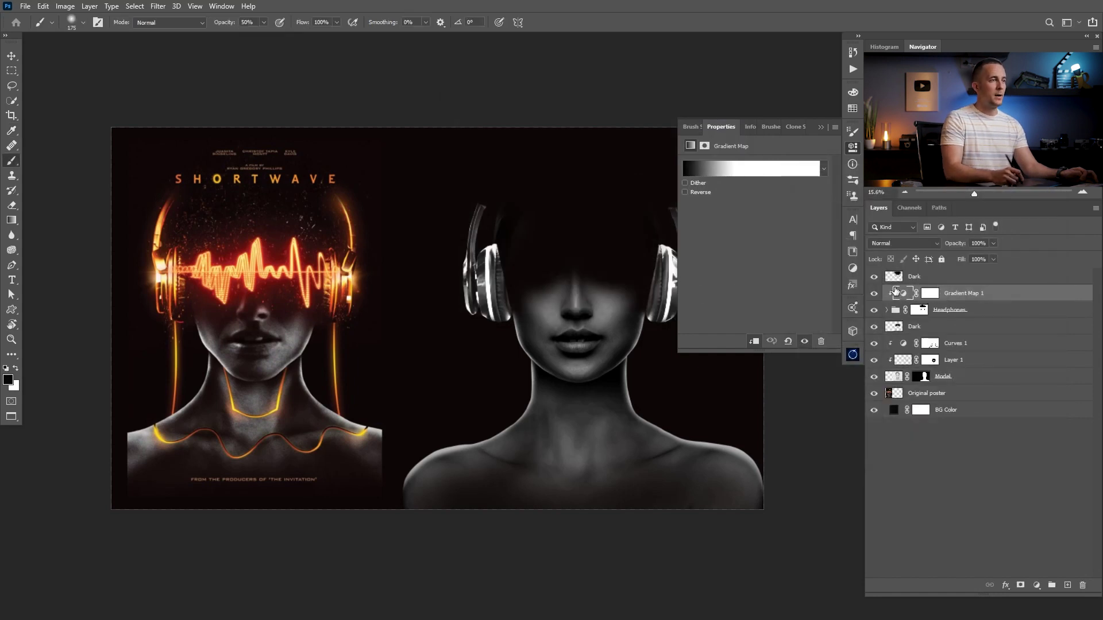
Step: Recolor the gradient's 38% stop to burnt orange 923912, starting from a color sampled on the poster's glowing headphones
left_click(750, 168)
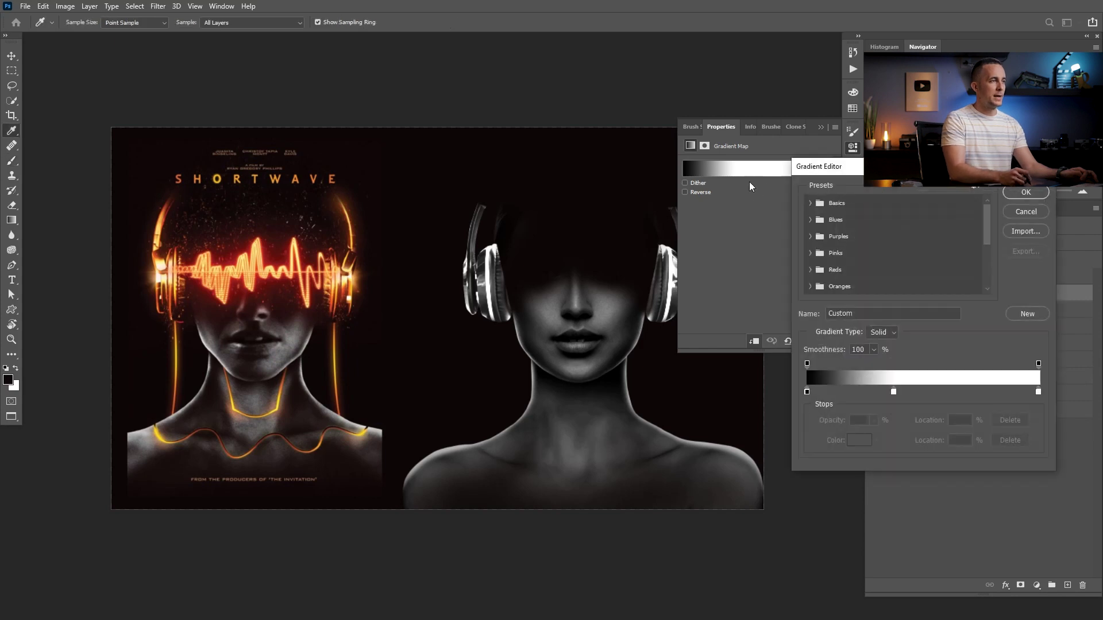
left_click(893, 392)
left_click(859, 439)
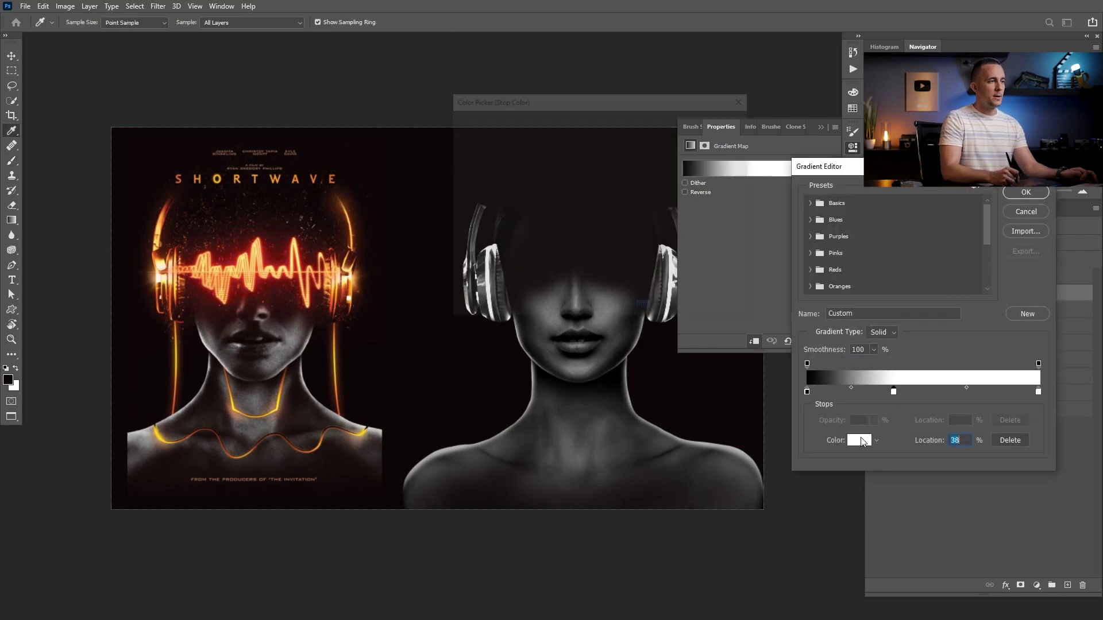
left_click_drag(628, 105, 921, 92)
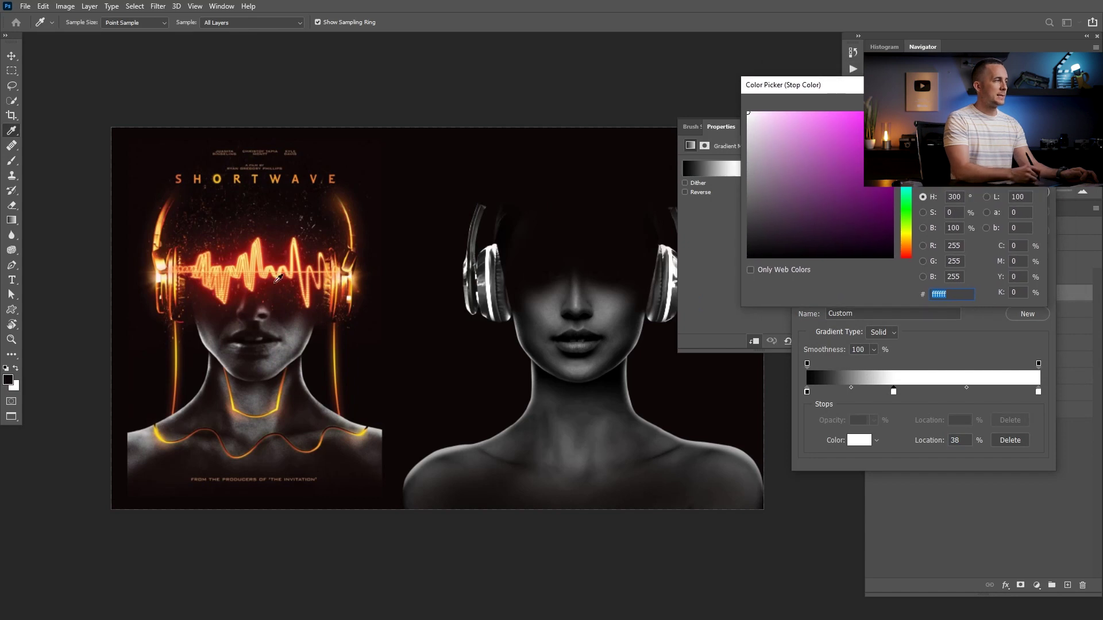
left_click(172, 302)
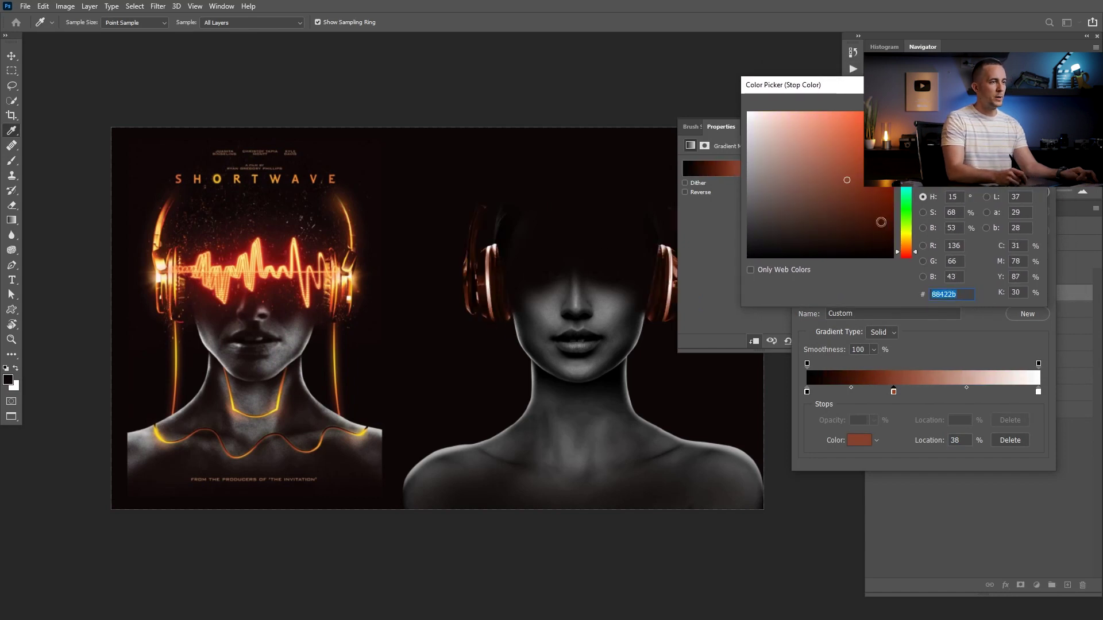
left_click(883, 180)
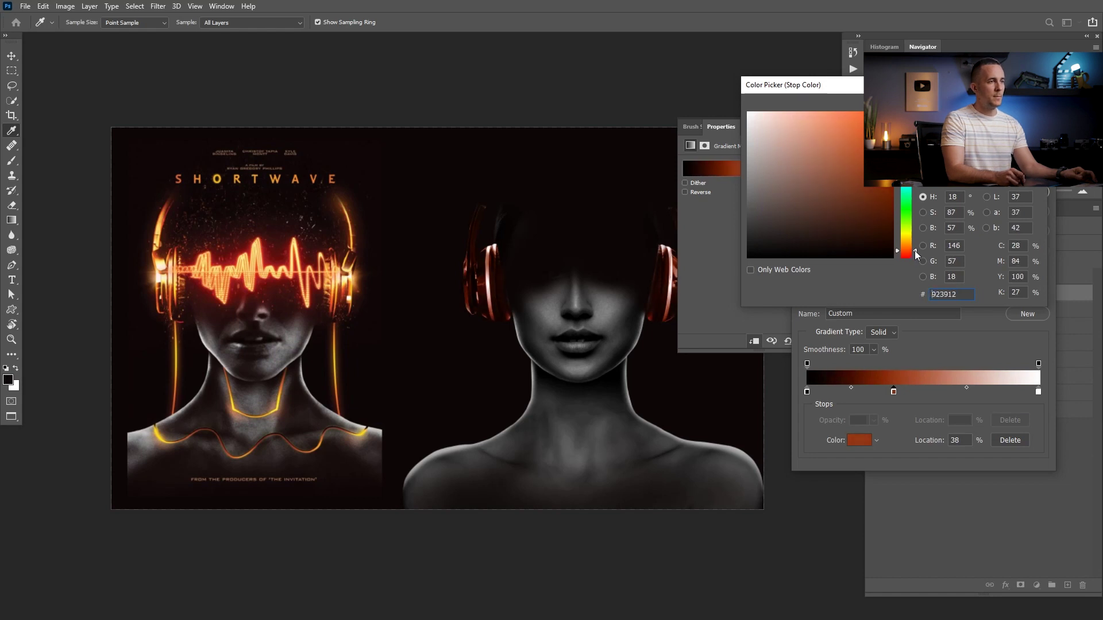
key("Return")
Step: Recolor the gradient's white 100% stop to pale yellow fceca7, sampled from the poster's glowing headphones
left_click(1038, 392)
left_click(861, 440)
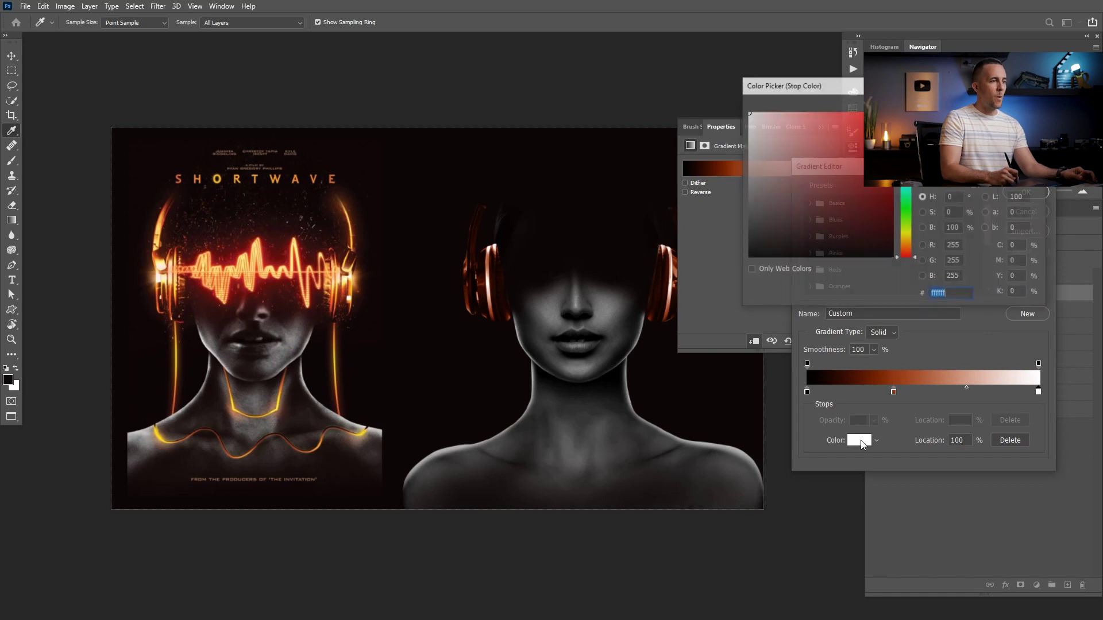
left_click(345, 277)
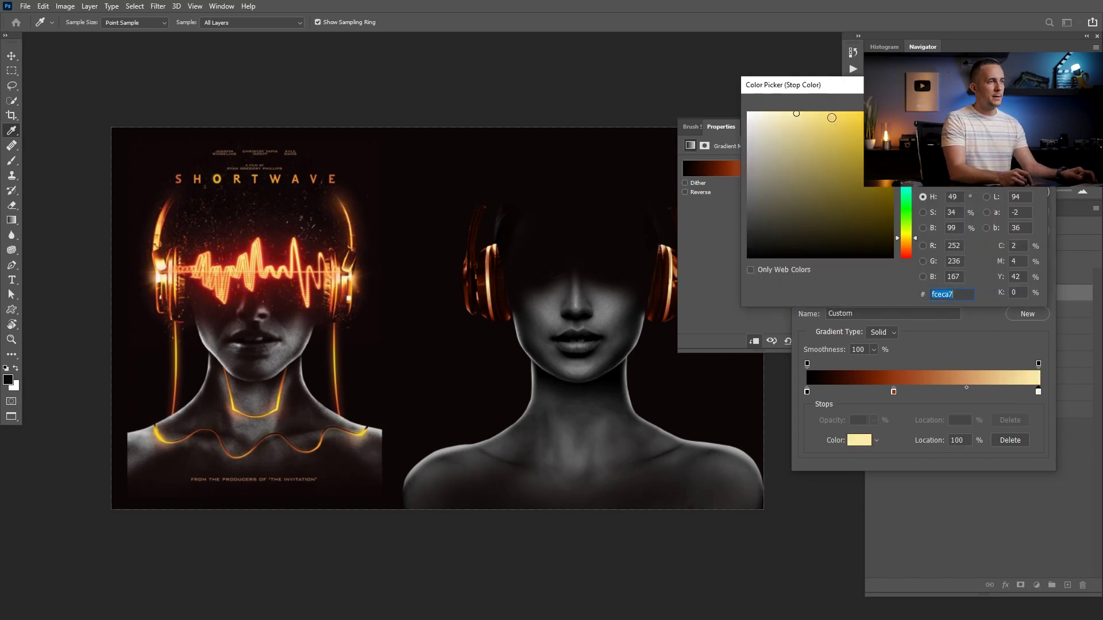
key("Return")
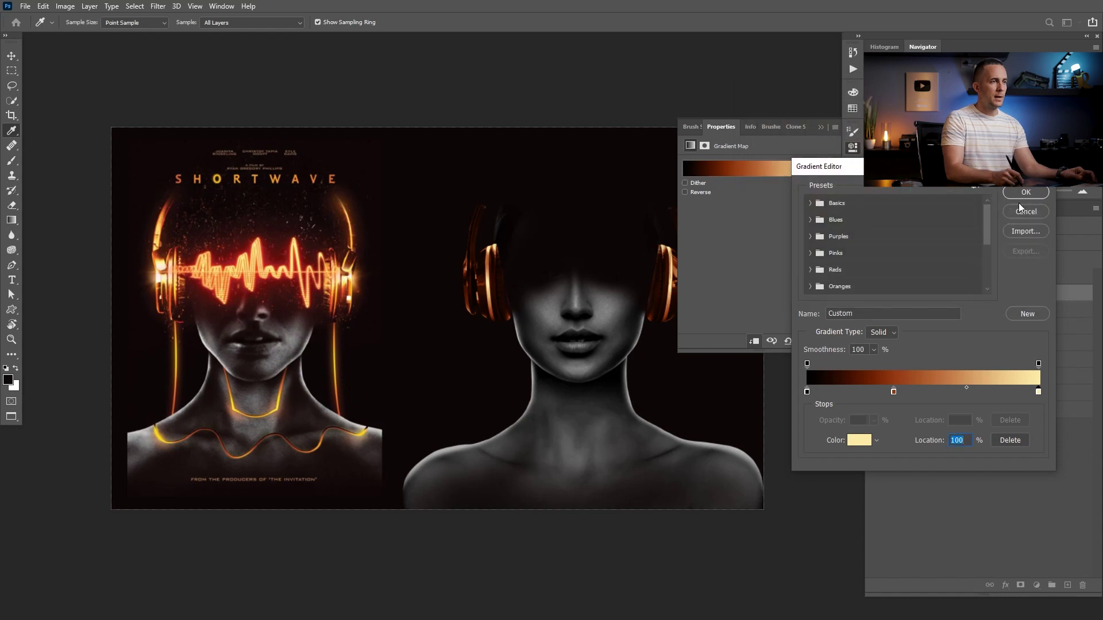
Step: Add a golden yellow dcb500 color stop at 71% and apply the edited gradient to the headphones
left_click(971, 392)
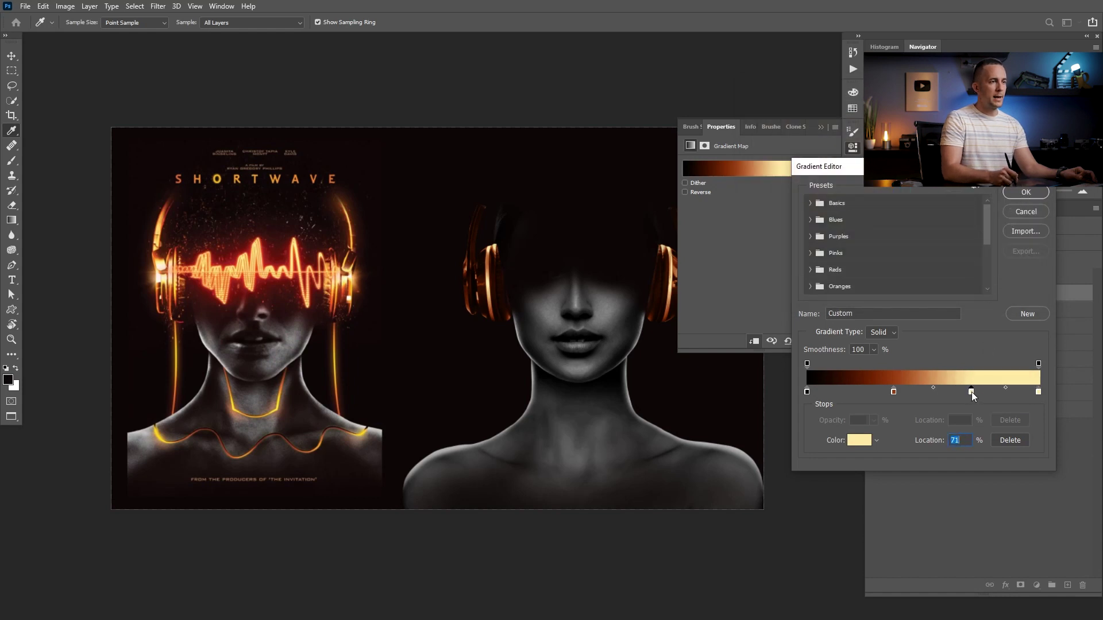
left_click(866, 440)
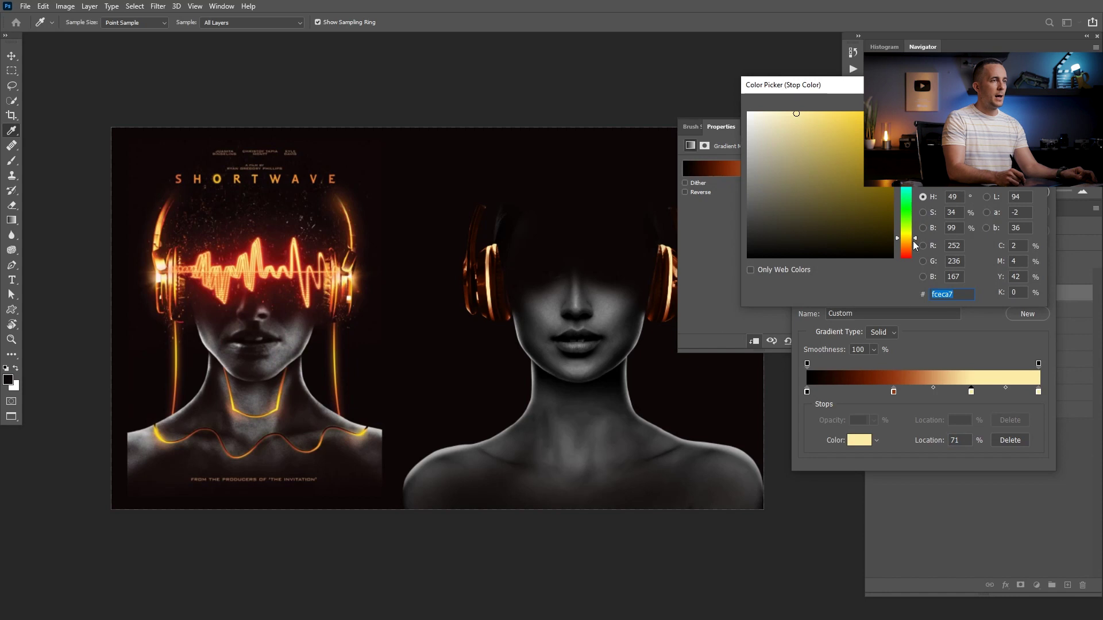
left_click(886, 156)
left_click_drag(886, 157, 893, 132)
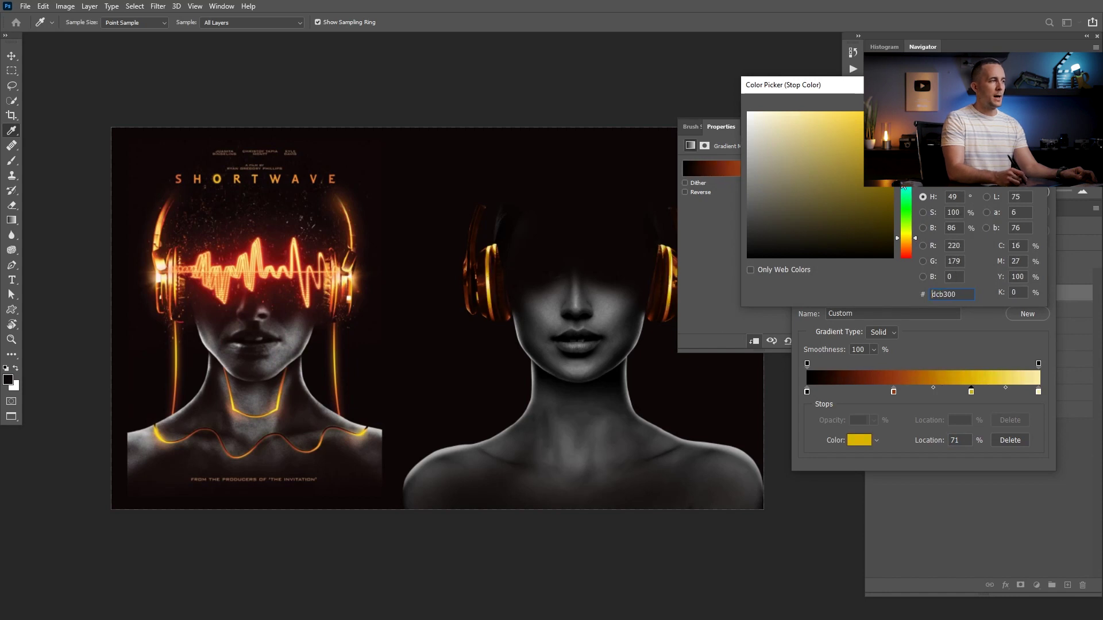
left_click_drag(915, 236, 918, 236)
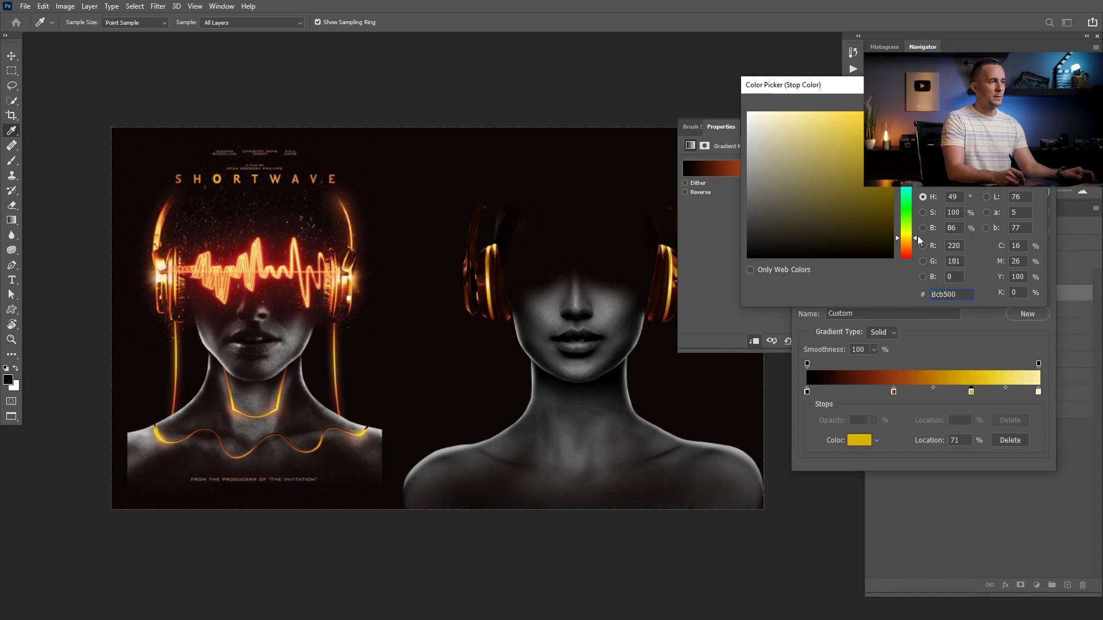
key("Return")
left_click_drag(886, 171, 843, 178)
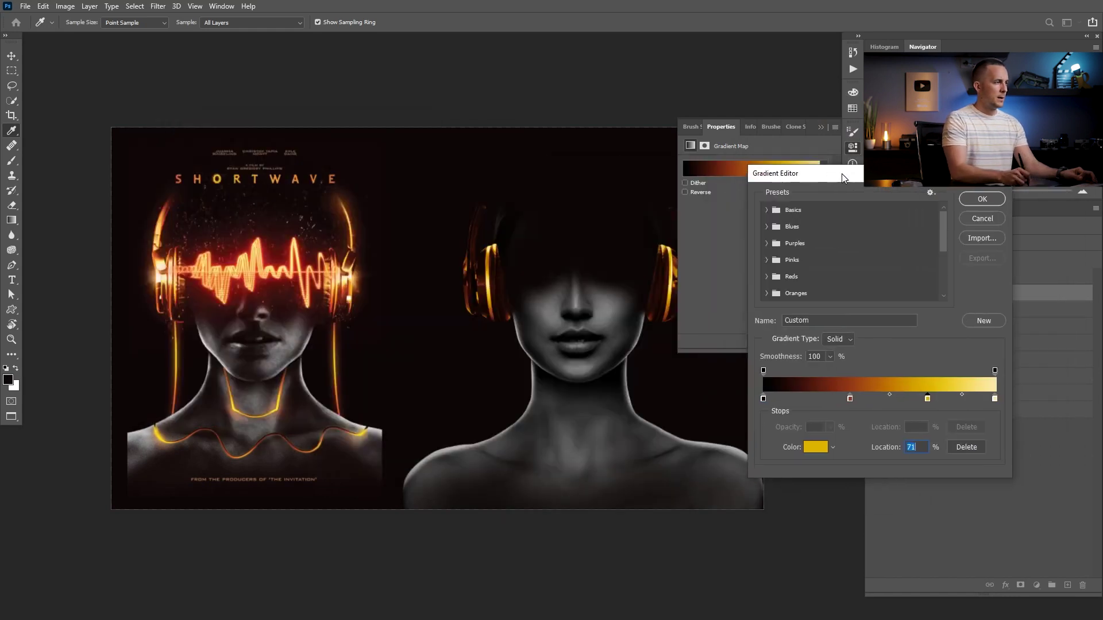
left_click(982, 198)
key("b")
left_click(822, 127)
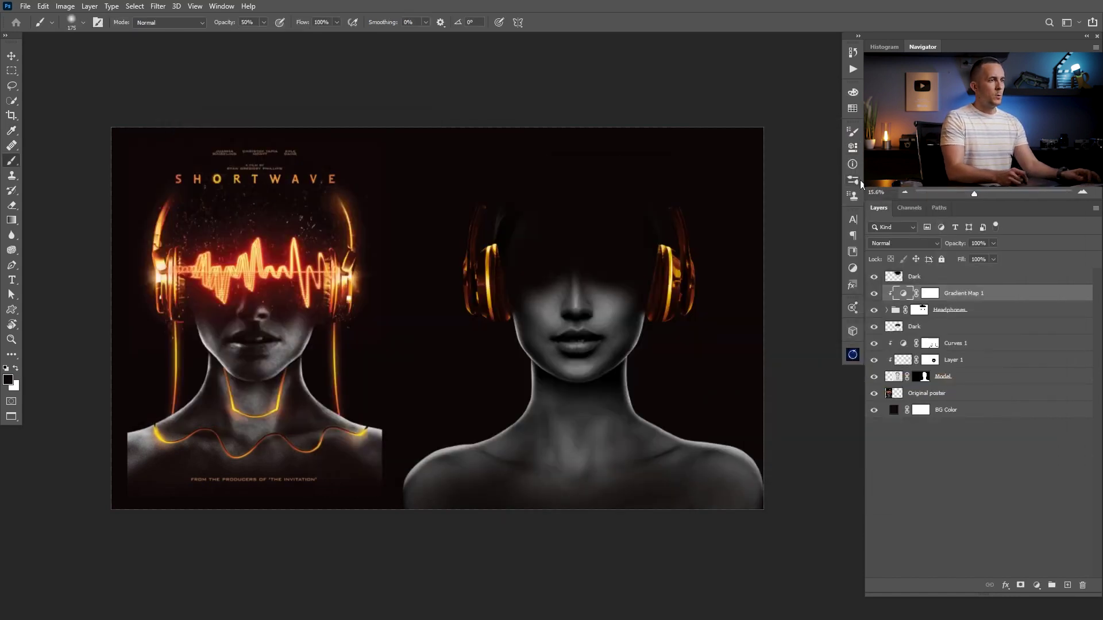
Step: Compare the portrait with the two Dark layers hidden and shown
left_click(874, 277)
left_click(874, 276)
left_click(873, 326)
left_click(873, 326)
left_click(874, 276)
left_click(874, 277)
Step: Recolor the gradient map's black 0% stop to dark reddish brown 190d0d and apply the gradient
double_click(895, 296)
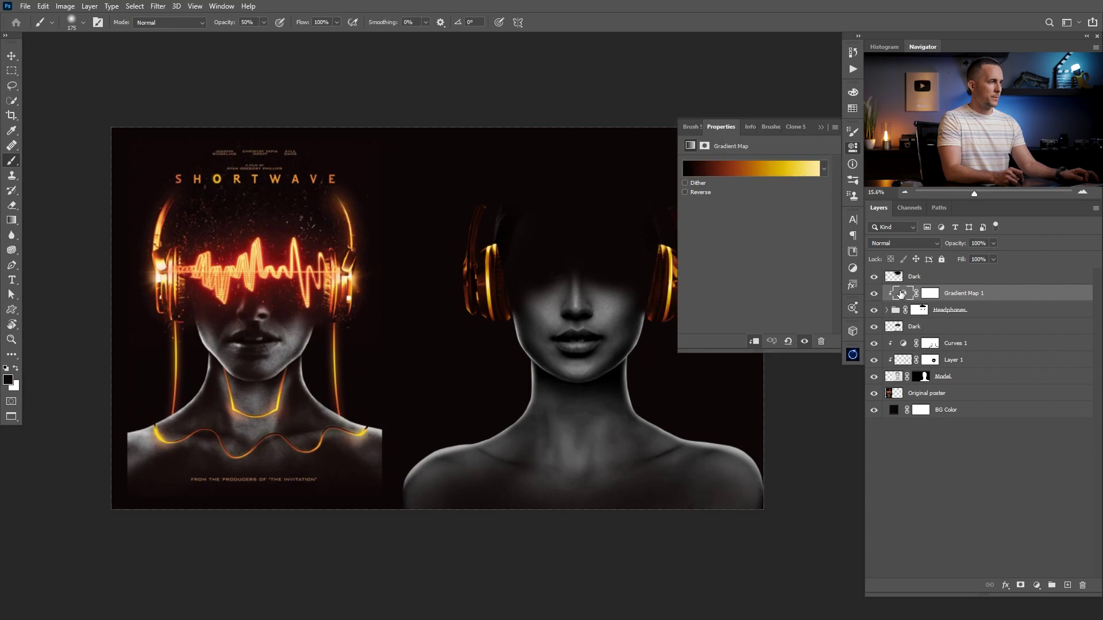
left_click(729, 169)
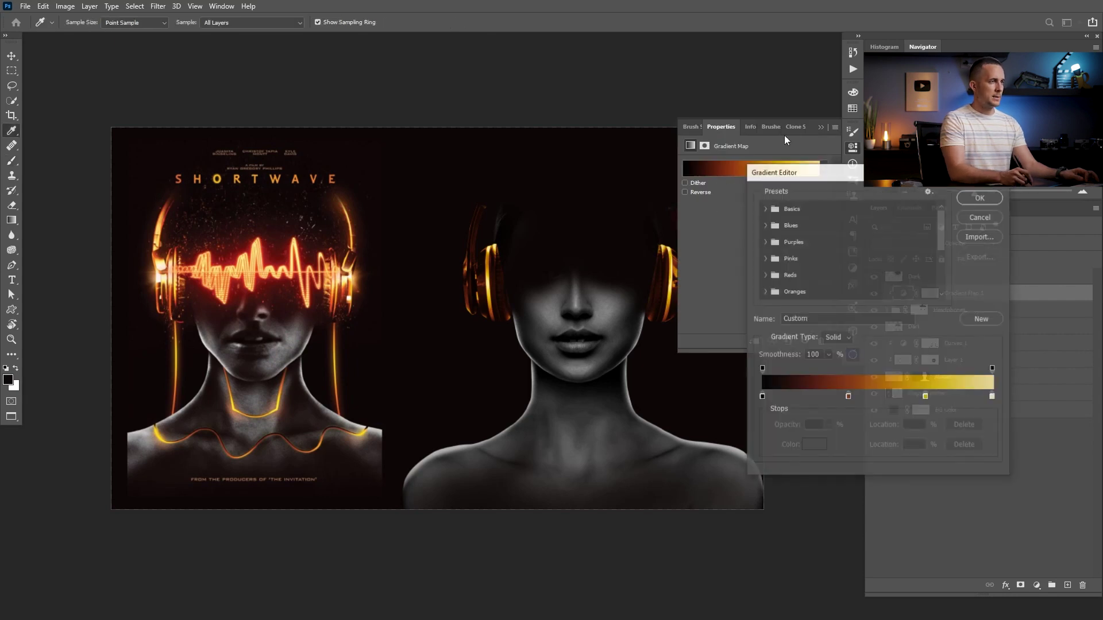
left_click(762, 396)
left_click(813, 445)
left_click(840, 236)
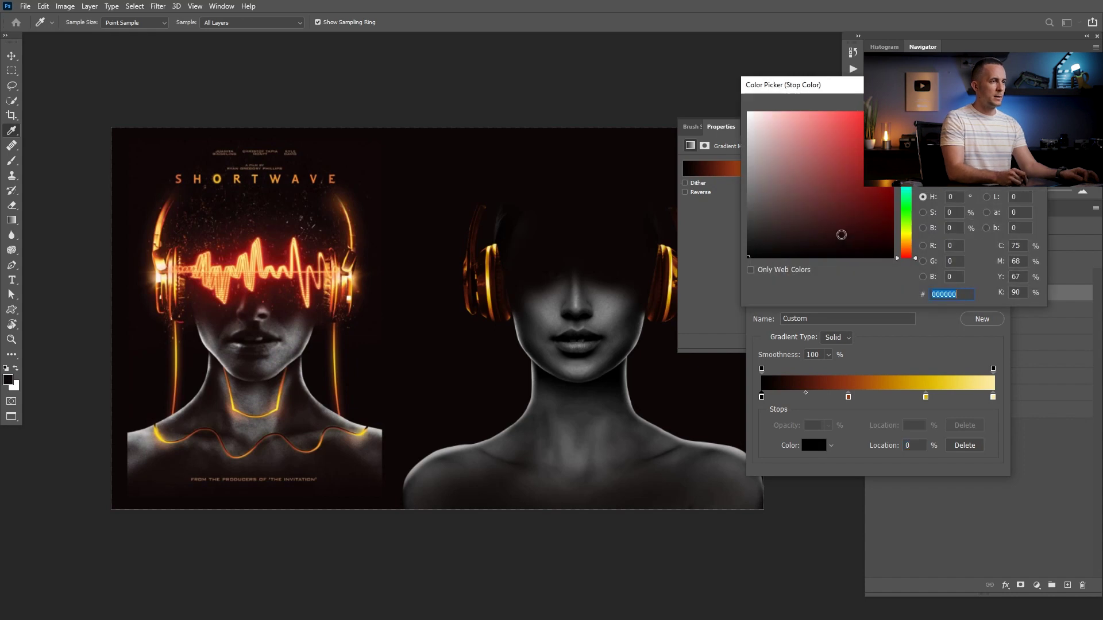
left_click(815, 246)
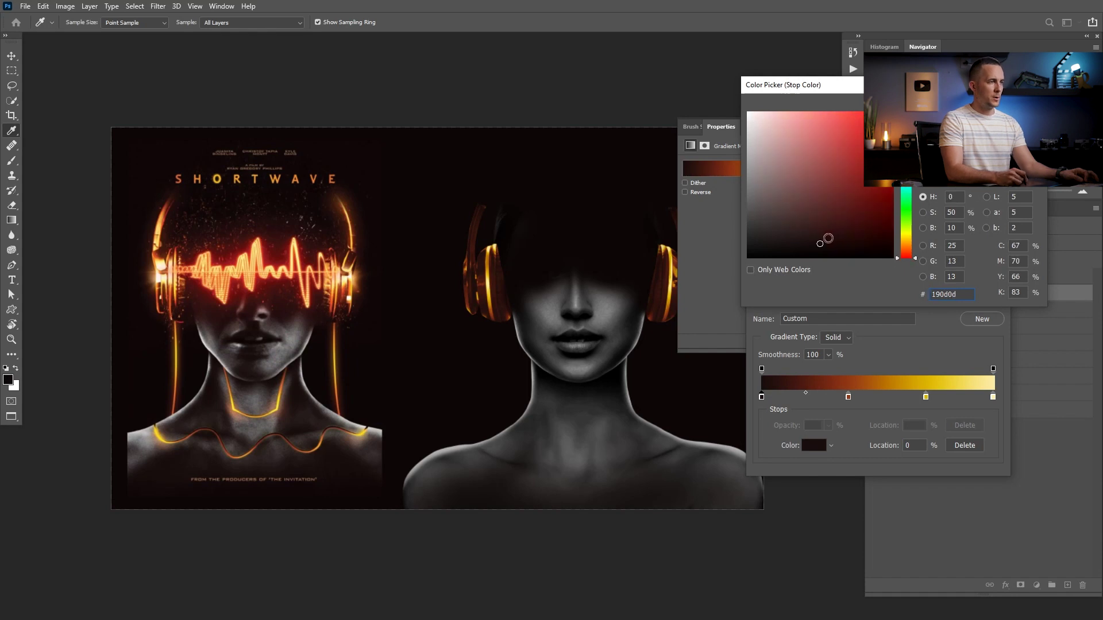
key("Return")
left_click(981, 201)
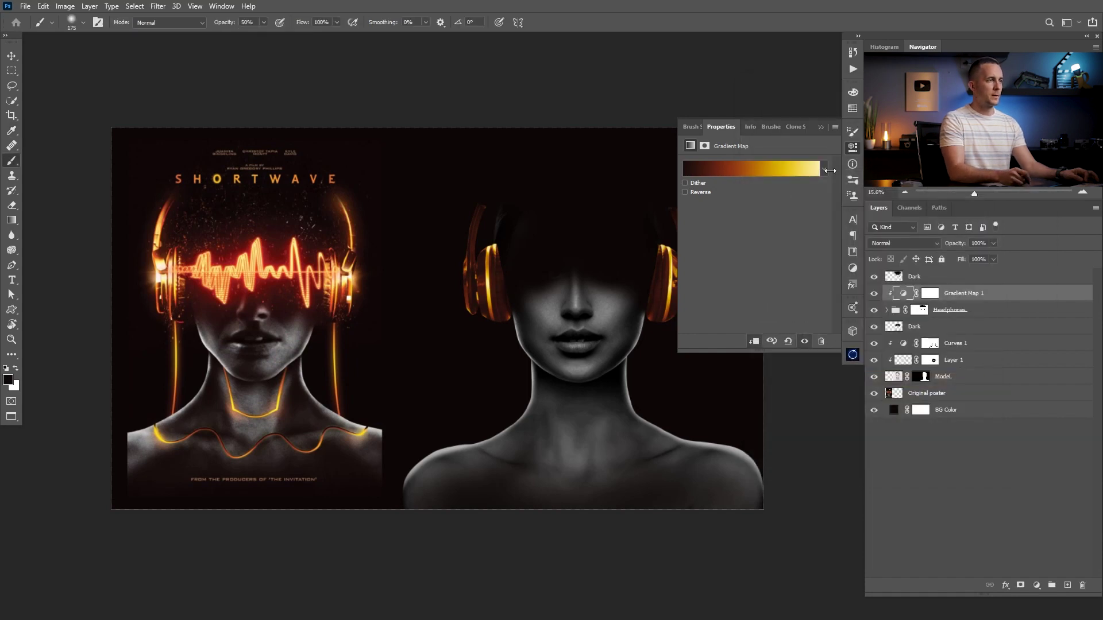
left_click(821, 128)
Step: Add a layer mask to the topmost Dark layer and brush it at 100% opacity along the headphone bands
scroll(571, 304, "down", 2)
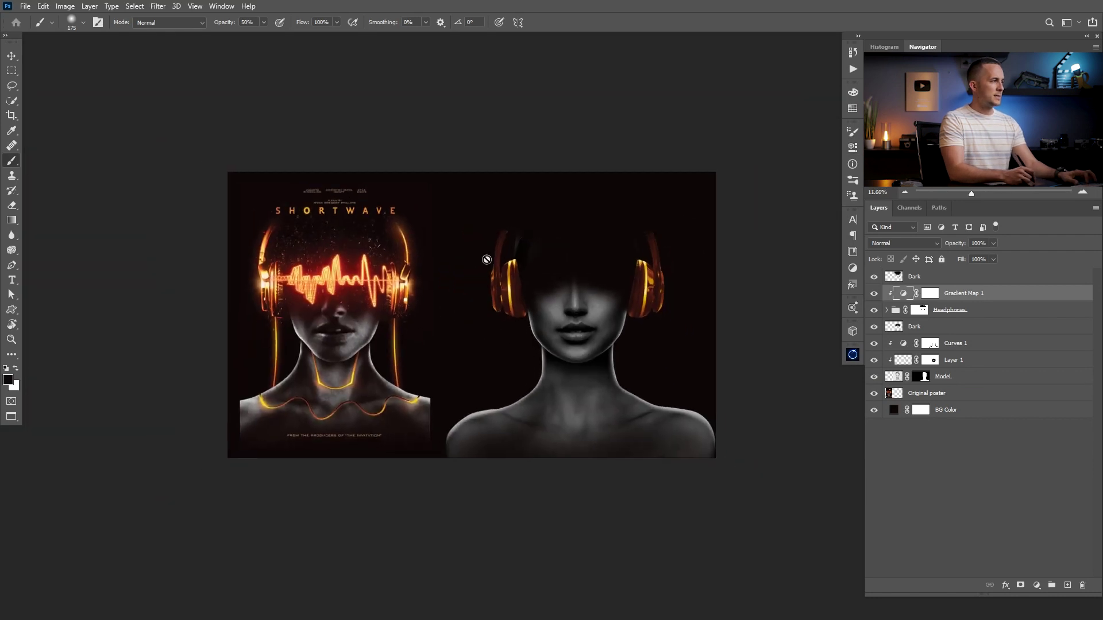
scroll(516, 251, "up", 3)
left_click(874, 276)
left_click(874, 277)
left_click(897, 279)
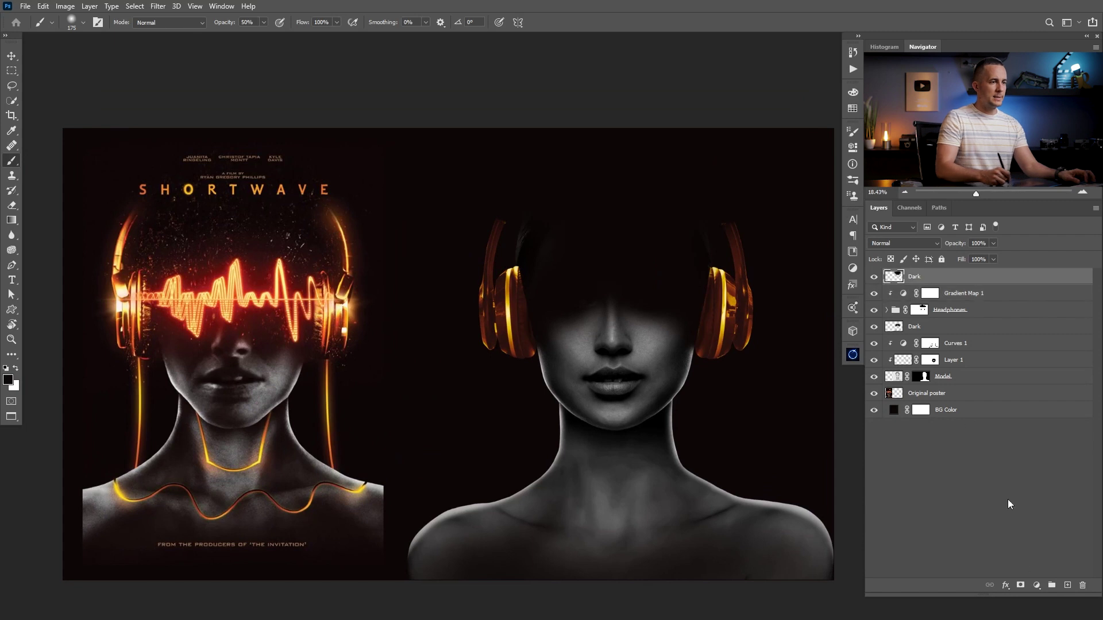
left_click(1021, 585)
key("0")
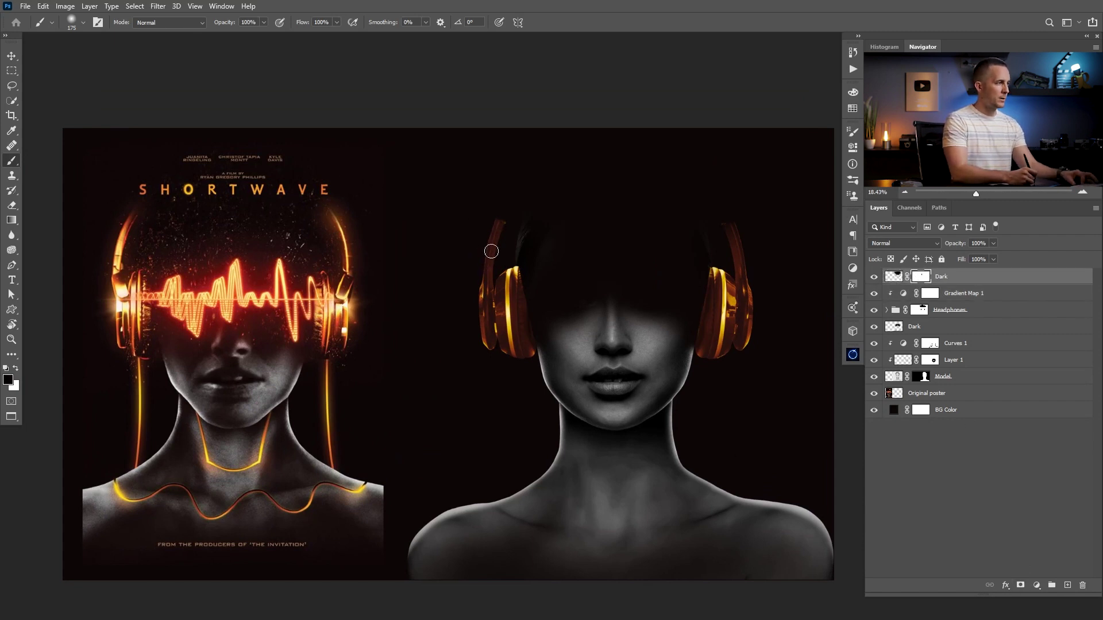
key("x")
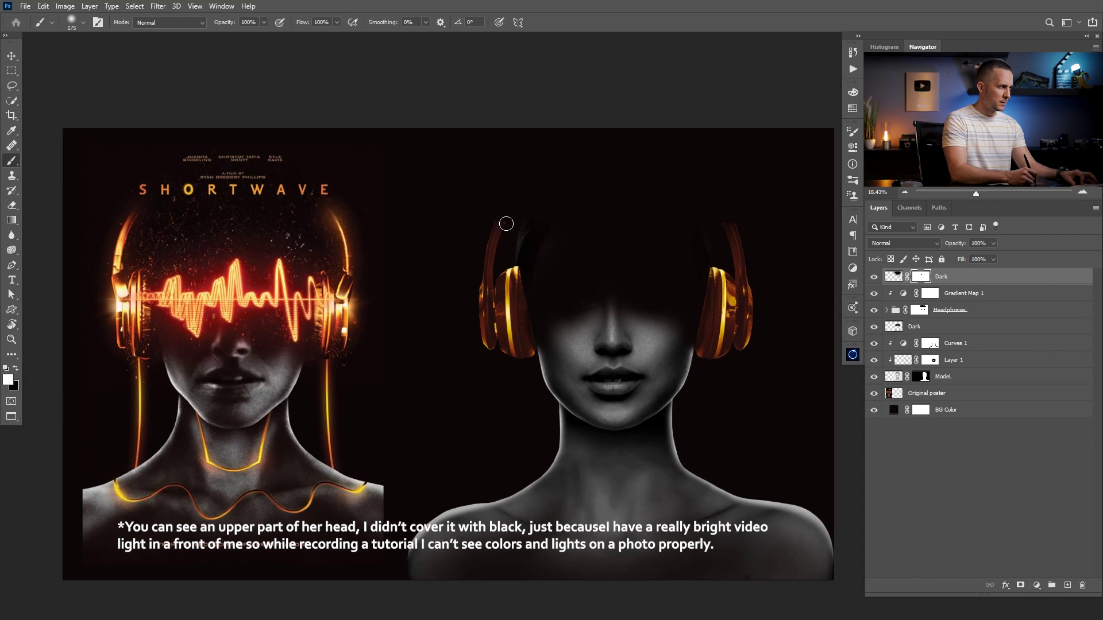
key("x")
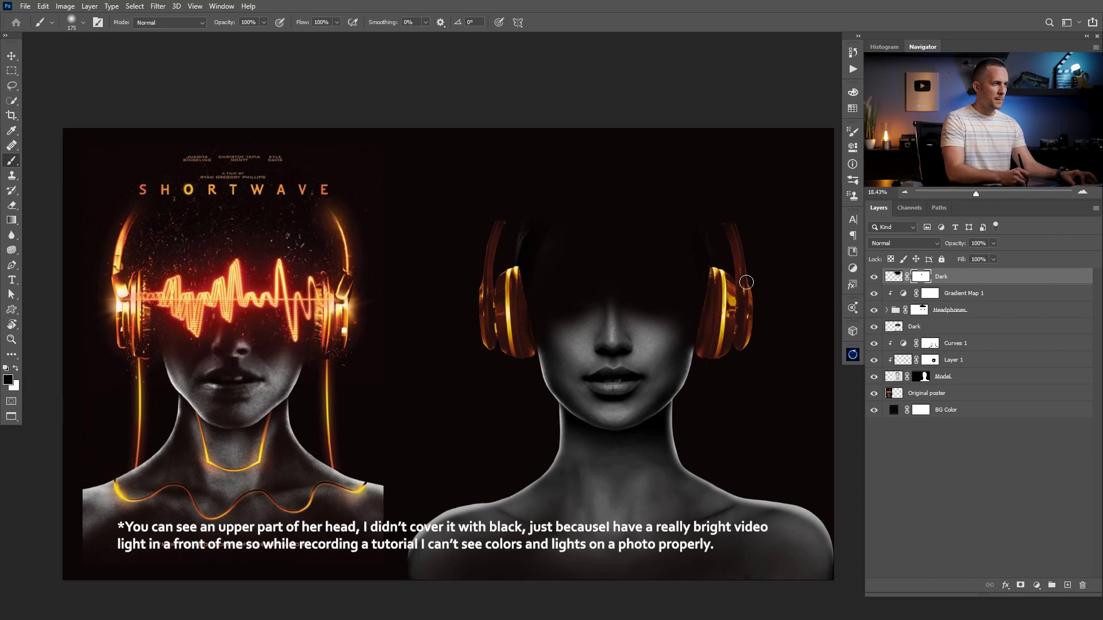
key("x")
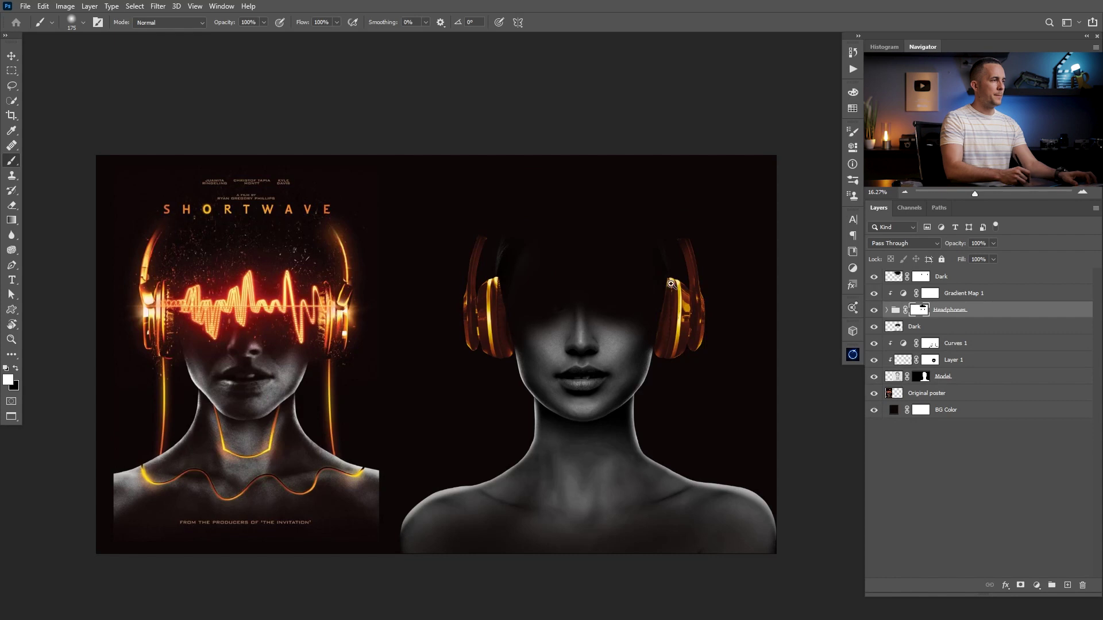
Step: Add an empty layer above the gradient map and clip it to the Headphones group
mouse_move(603, 285)
left_mouse_down()
mouse_move(596, 301)
mouse_move(639, 296)
mouse_move(584, 301)
mouse_move(597, 293)
left_mouse_up()
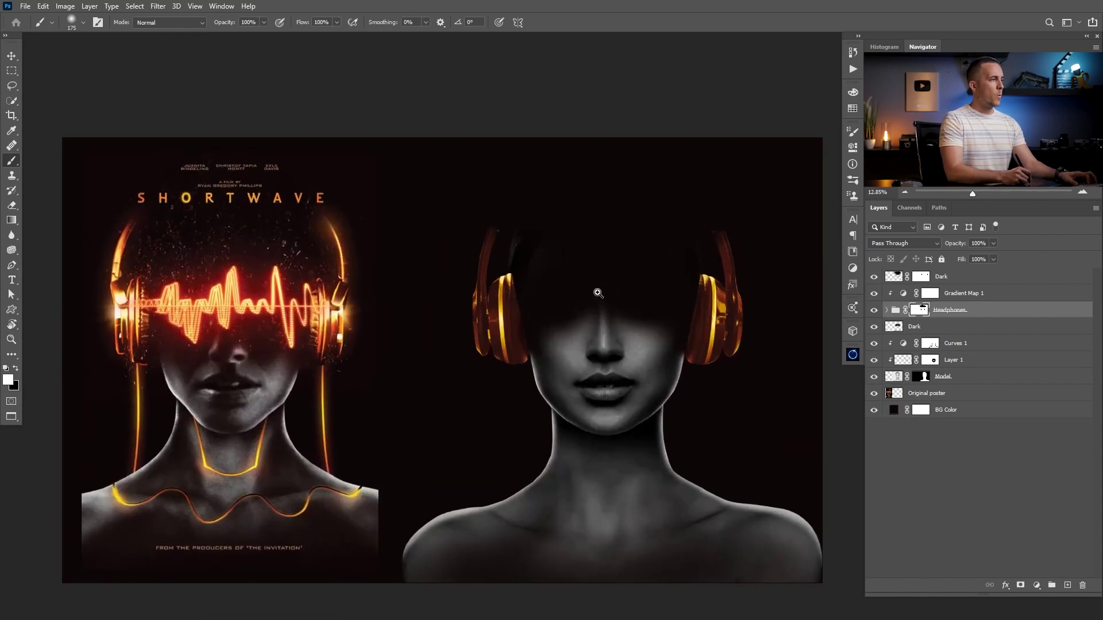
left_click_drag(499, 313, 582, 318)
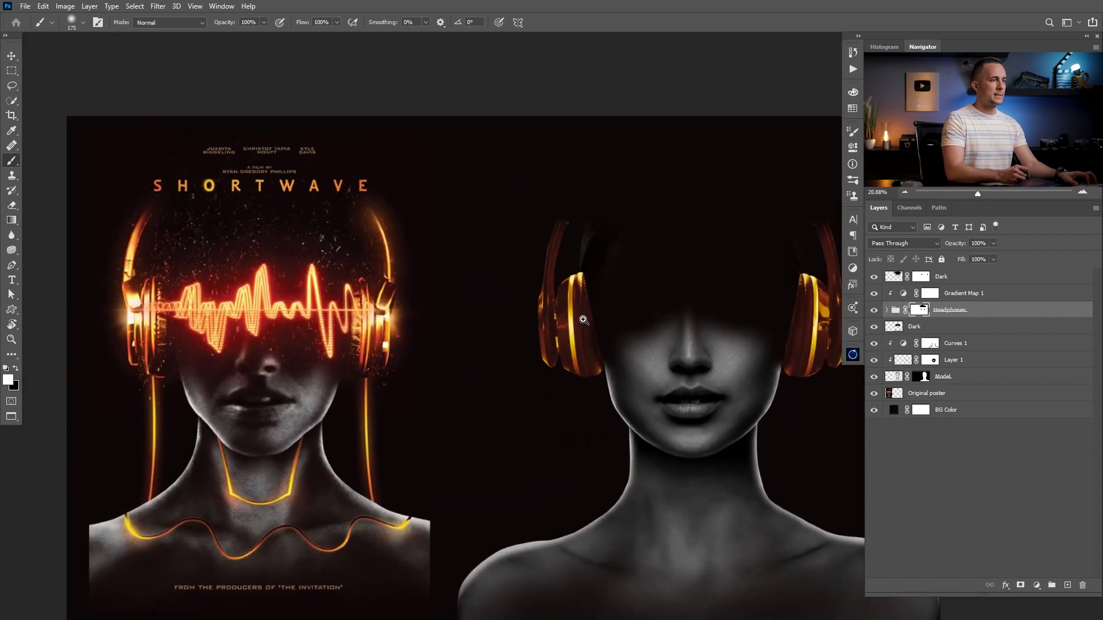
left_click(906, 294)
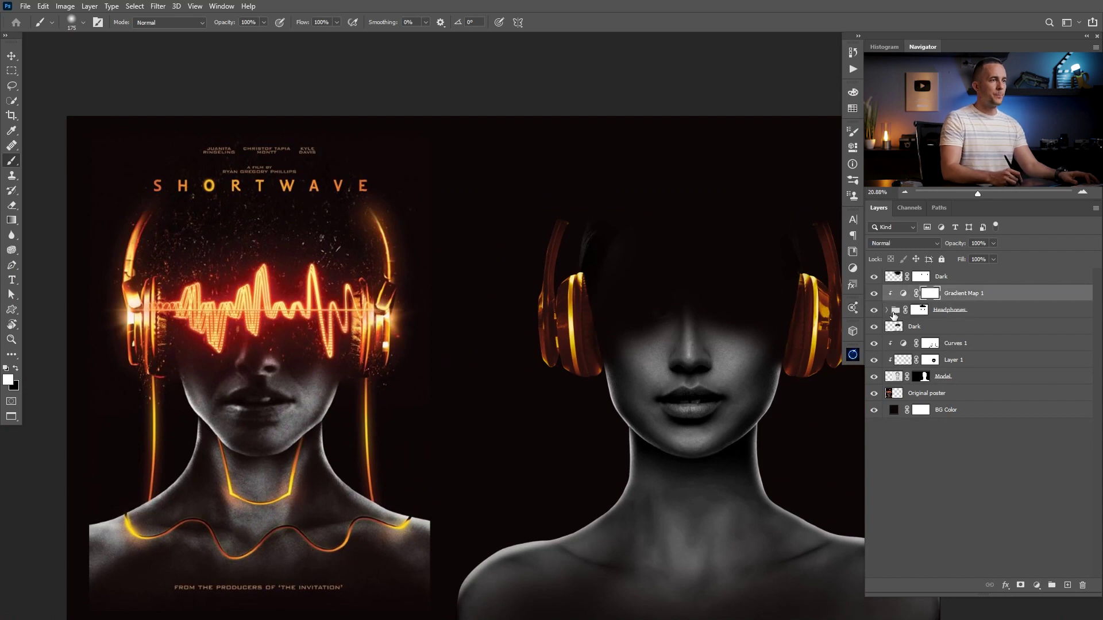
left_click(1066, 585)
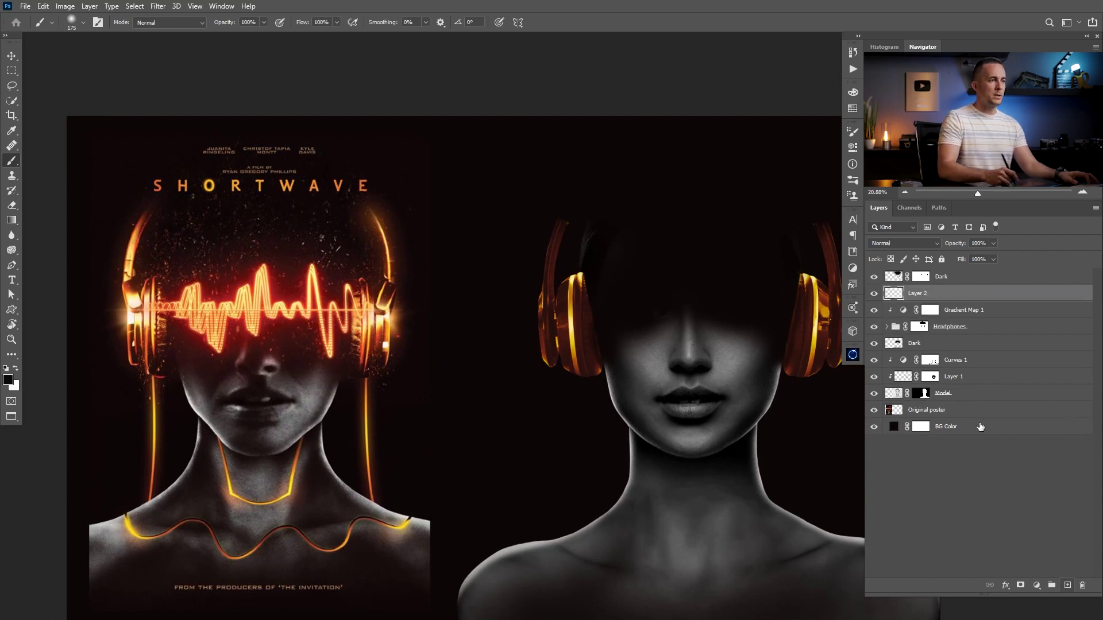
key("ctrl+0")
left_click(907, 305)
left_click(909, 299, "alt")
key("x")
Step: Rename the new clipped layer as Glow and set its blend mode to Linear Dodge (Add)
double_click(918, 293)
type("Glow")
key("Return")
left_click(912, 241)
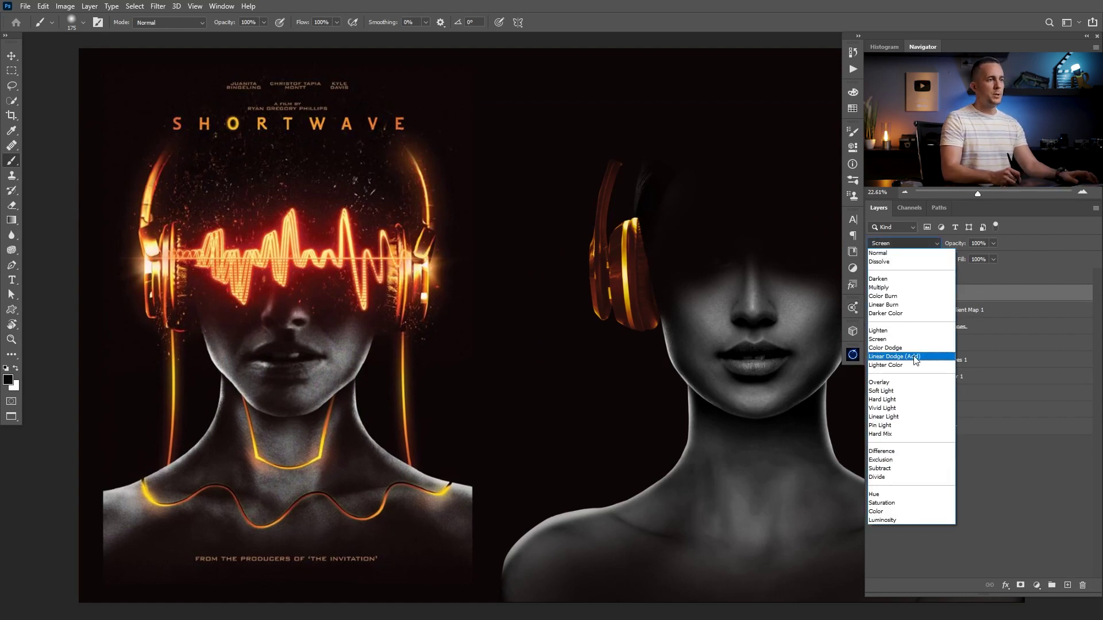
left_click(911, 357)
Step: Choose a dark red foreground color for painting on the Glow layer with the Brush tool
left_click_drag(302, 275, 79, 296)
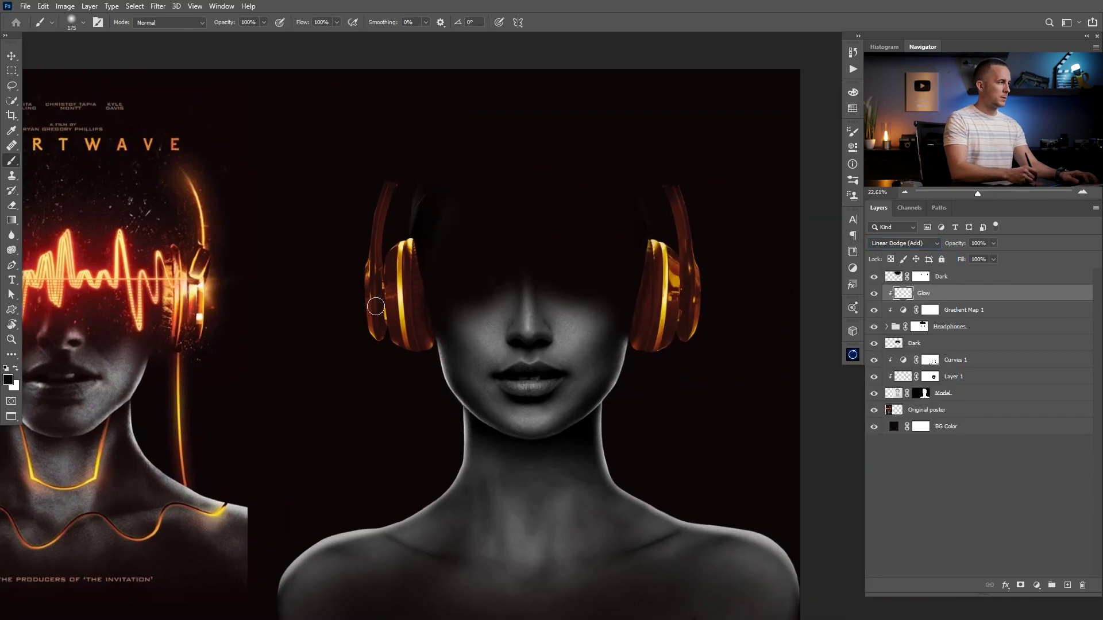
left_click(8, 379)
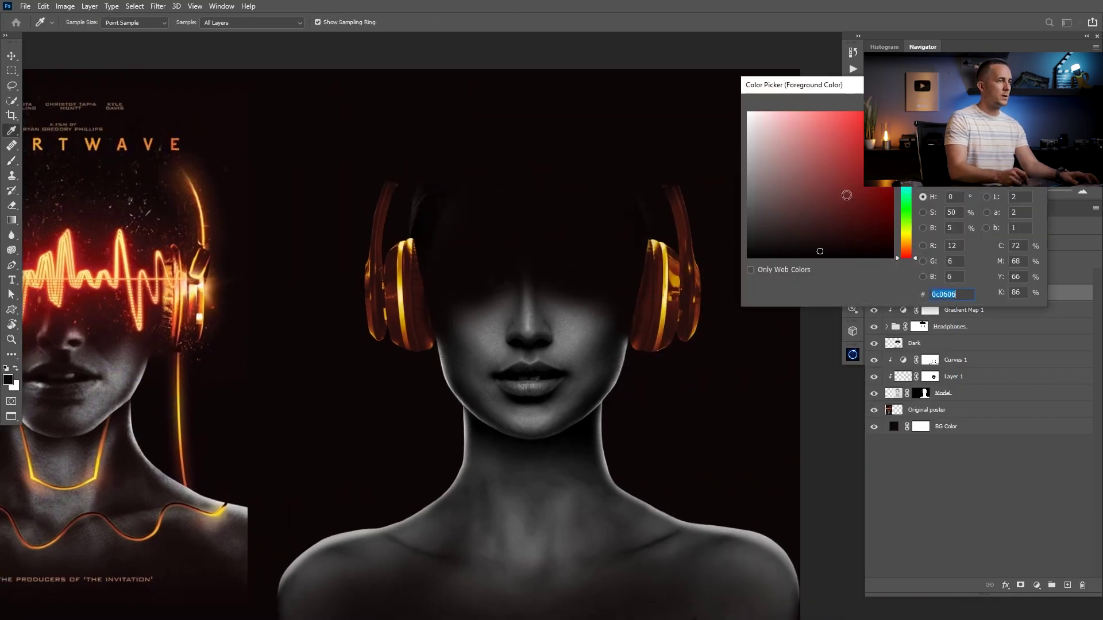
key("Return")
key("b")
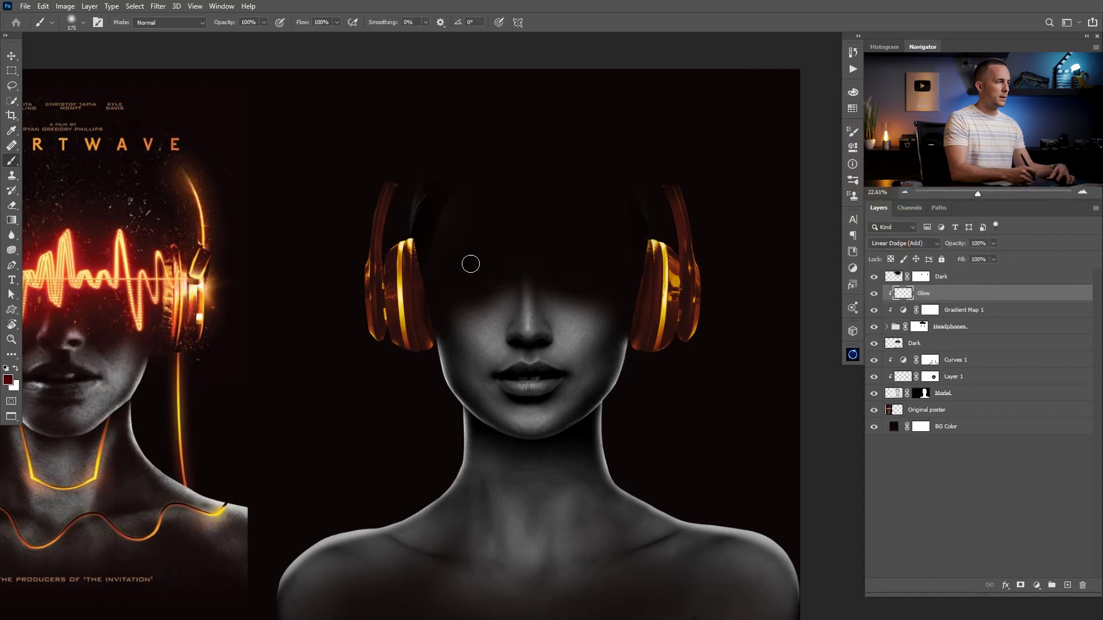
Step: Paint a soft dark red glow over the headphones with a 250-size brush at 20% opacity, undoing the initial full-opacity stroke
left_click_drag(394, 258, 402, 324)
key("ctrl+z")
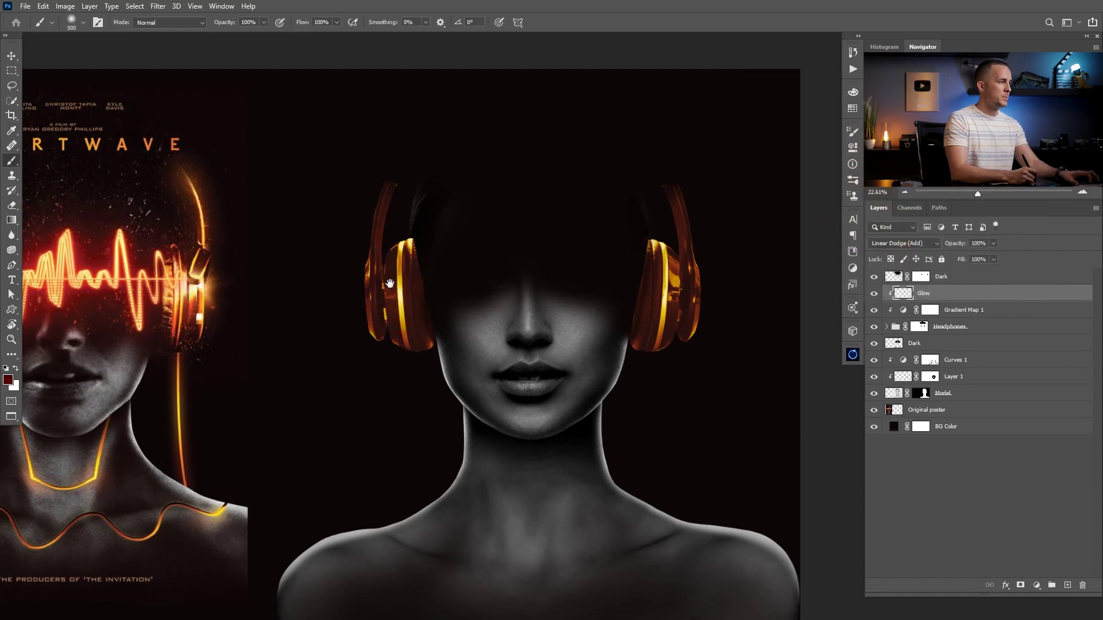
left_click_drag(384, 286, 478, 305)
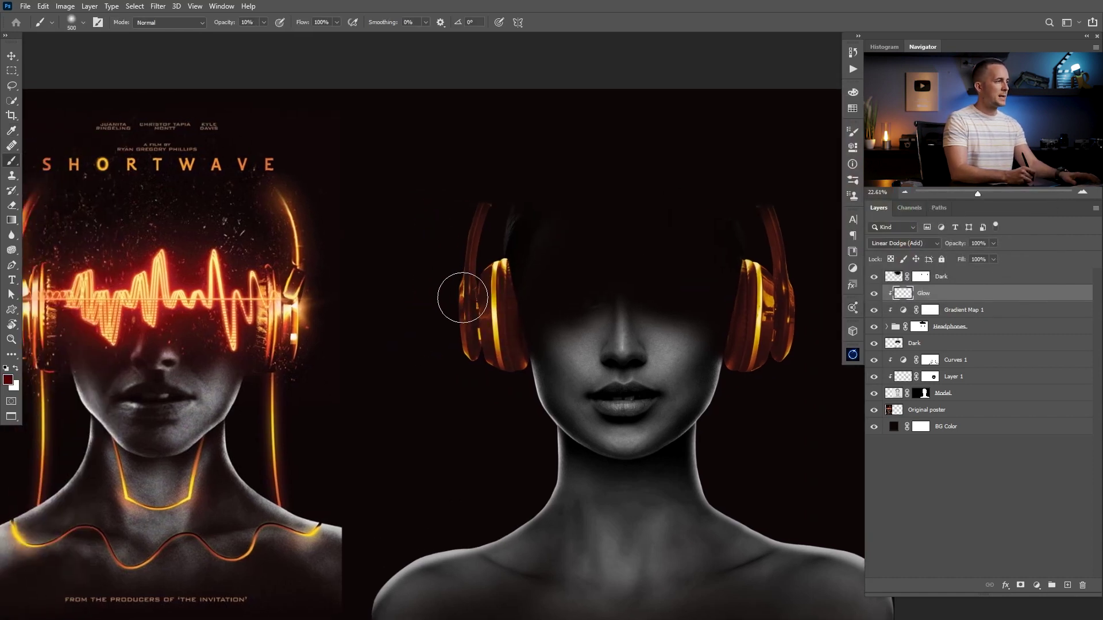
key("2")
key("bracketleft")
key("bracketleft")
key("bracketleft")
key("bracketleft")
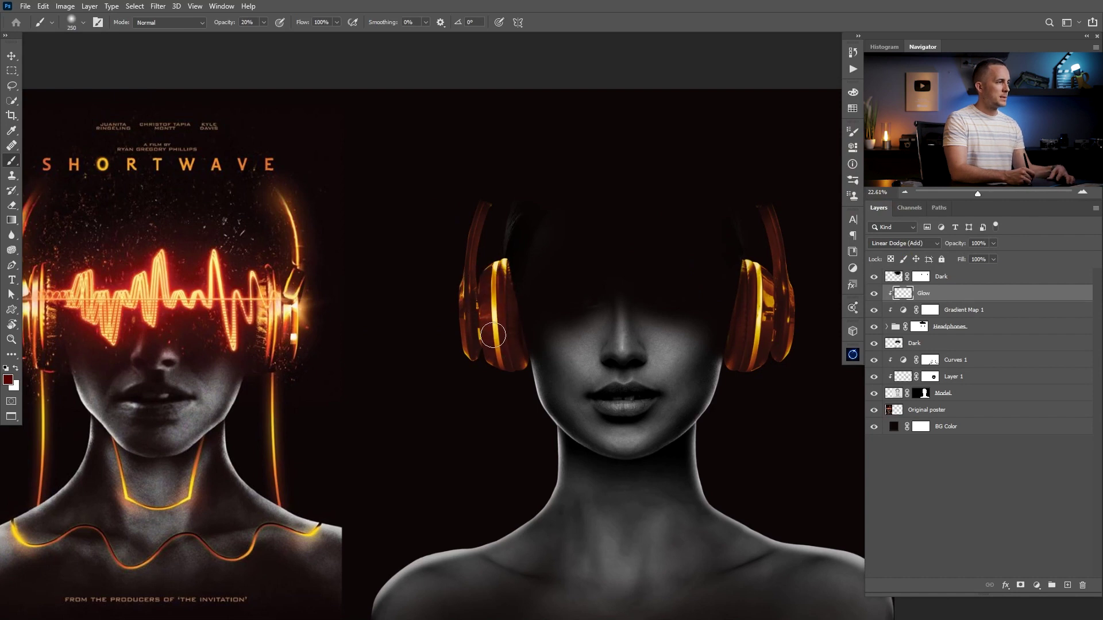
key("bracketleft")
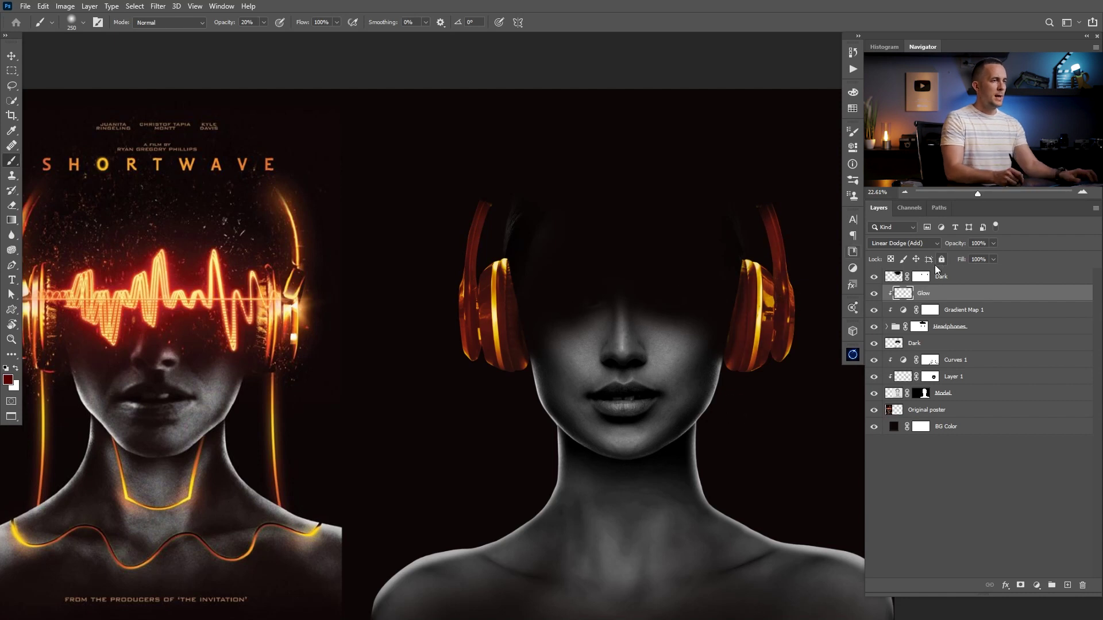
Step: Reduce the Glow layer's opacity to 72%
left_click_drag(957, 244, 945, 244)
left_click_drag(698, 299, 655, 300)
left_click_drag(601, 325, 606, 295)
scroll(607, 294, "up", 4)
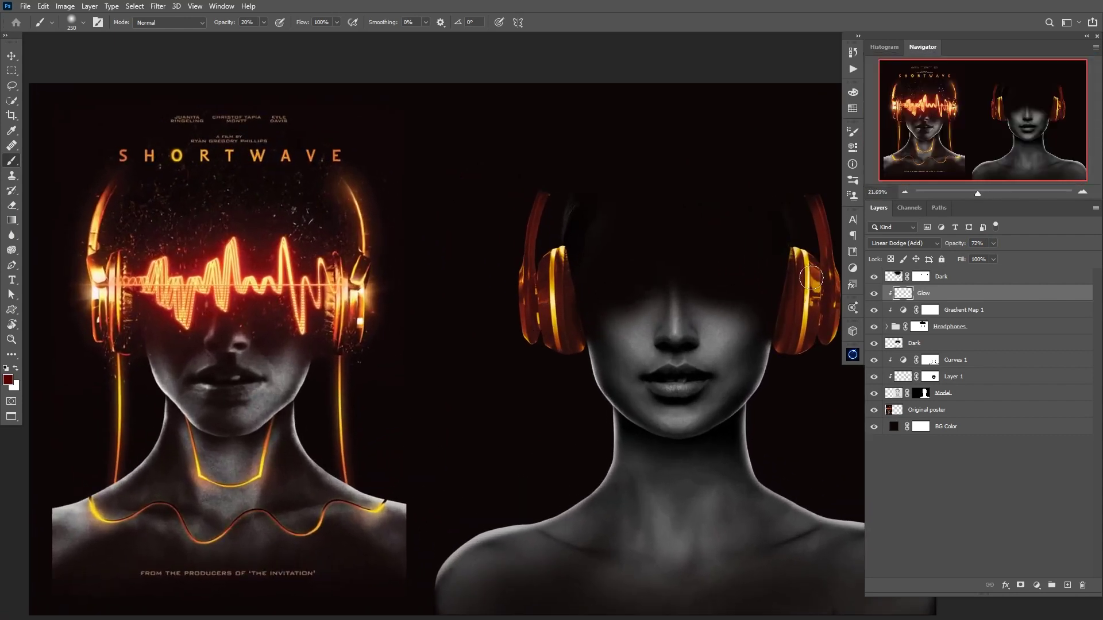
Step: Add another layer above Glow, name it Glow 02 and clip it to the Headphones group
left_click(1065, 584)
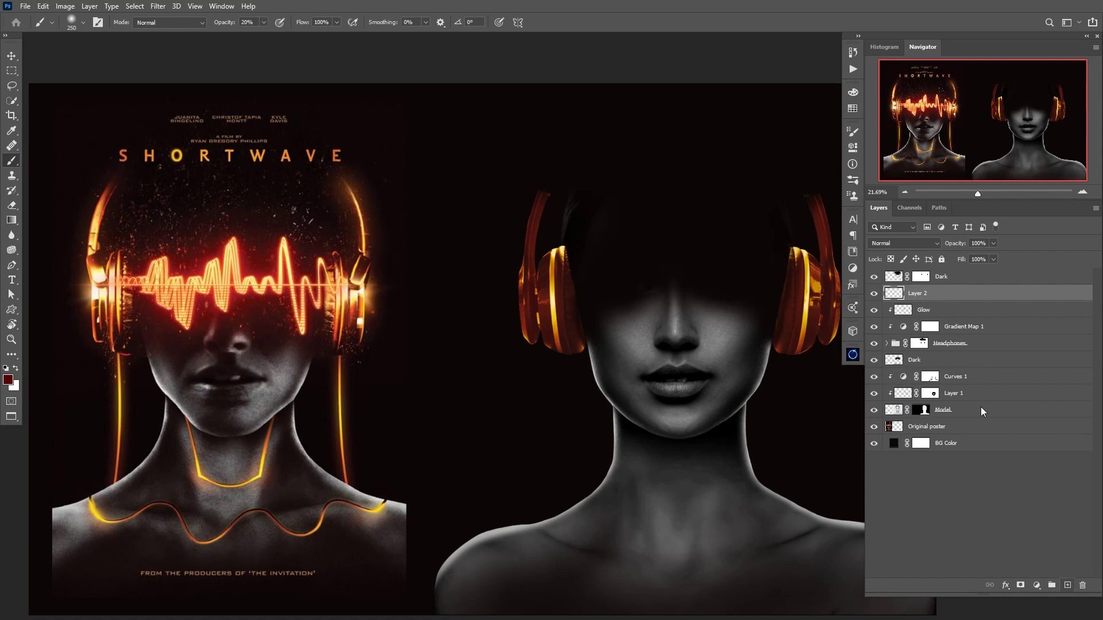
double_click(921, 294)
key("Return")
left_click(914, 297, "alt")
Step: Rename the original Glow layer as Glow 01
double_click(944, 309)
type("01")
key("Return")
Step: Set the Glow 02 layer's blend mode to Linear Dodge (Add)
left_click(914, 293)
left_click(920, 244)
left_click(918, 357)
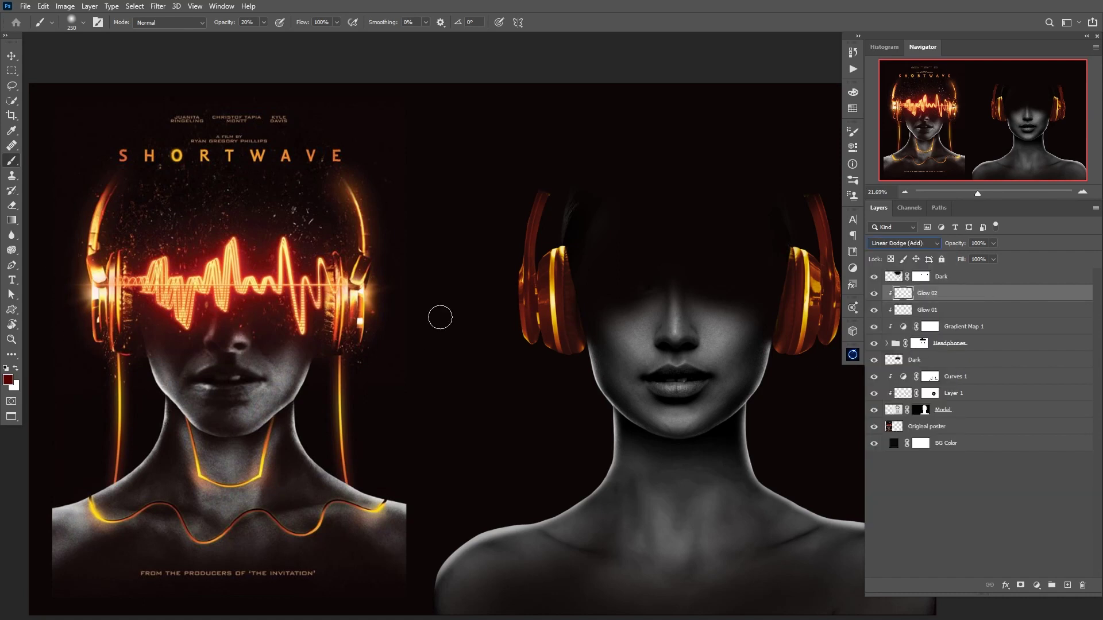
Step: Set the foreground colour to orange #df7900 and the brush opacity to 100%
scroll(367, 328, "up", 3)
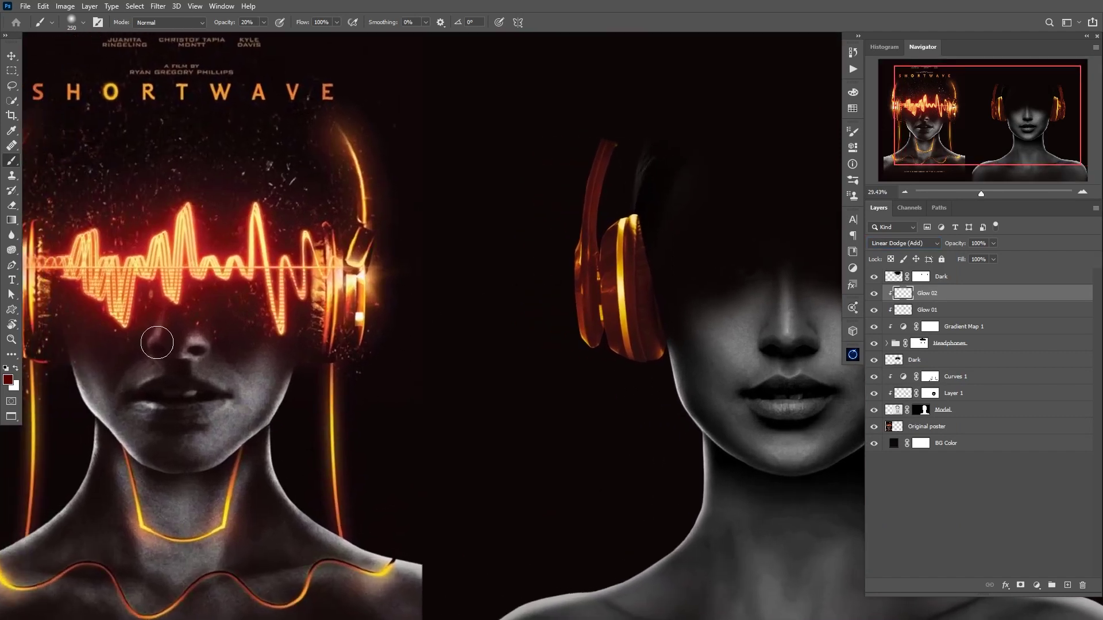
left_click(8, 380)
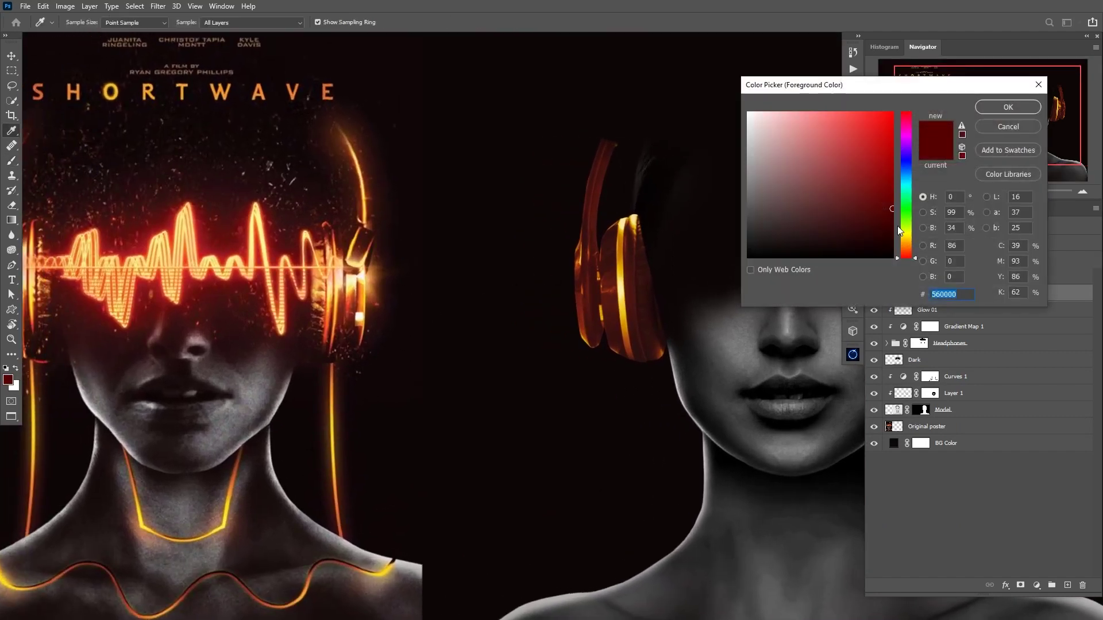
left_click(906, 245)
left_click(891, 150)
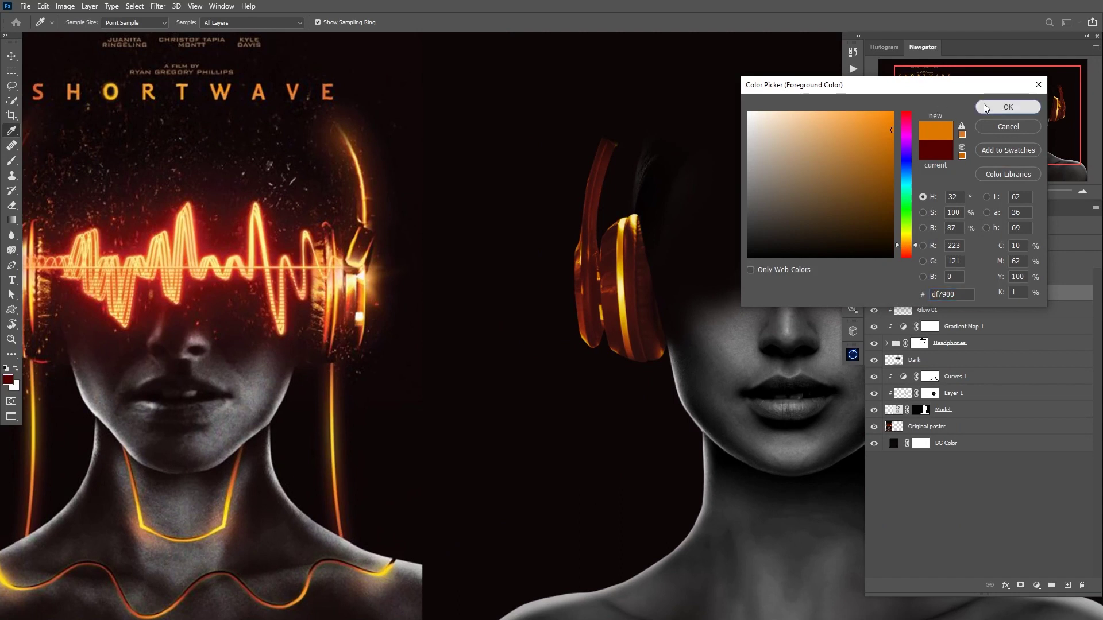
left_click(1008, 107)
key("0")
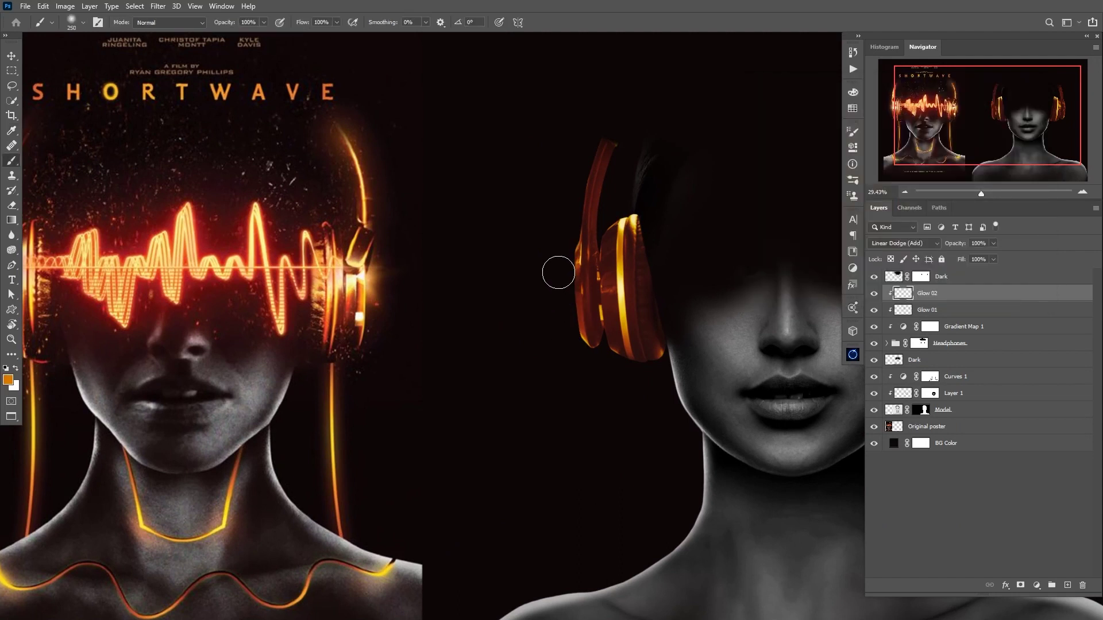
Step: Reduce the brush size to 70 px and give it a hard edge
key("bracketleft")
key("bracketleft")
key("bracketleft")
key("bracketleft")
key("bracketleft")
key("bracketleft")
key("bracketleft")
right_click(554, 288)
left_click(680, 184)
key("Return")
left_click_drag(571, 254, 572, 320)
left_click_drag(573, 249, 573, 318)
key("ctrl+z")
Step: Set the foreground colour to light orange #ffc075 and the brush smoothing to 92%
left_click(8, 380)
left_click(877, 116)
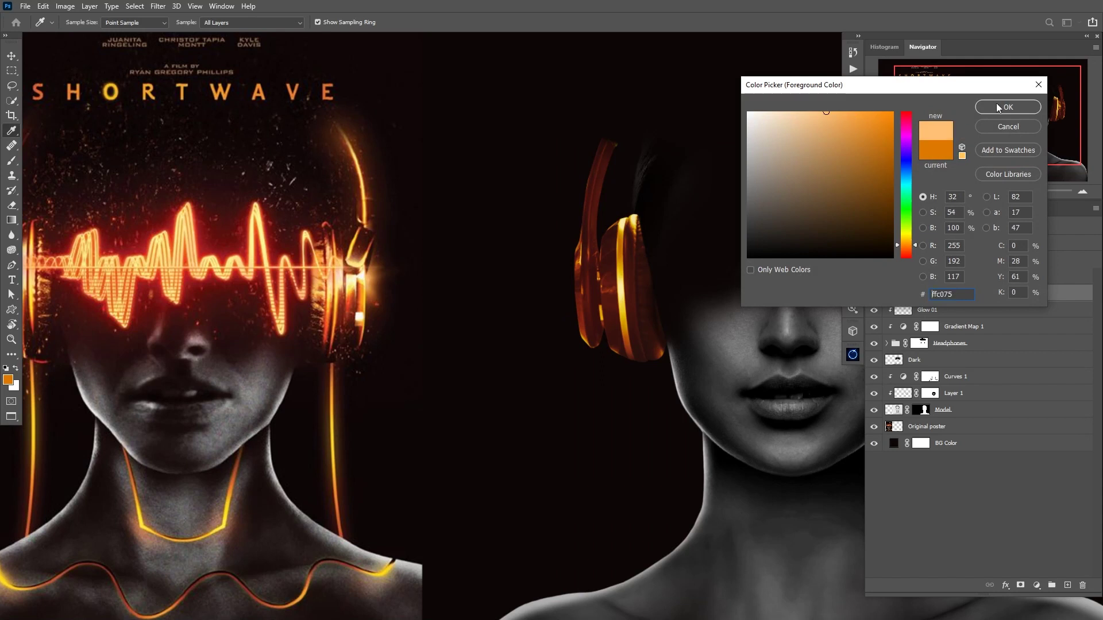
left_click(1006, 108)
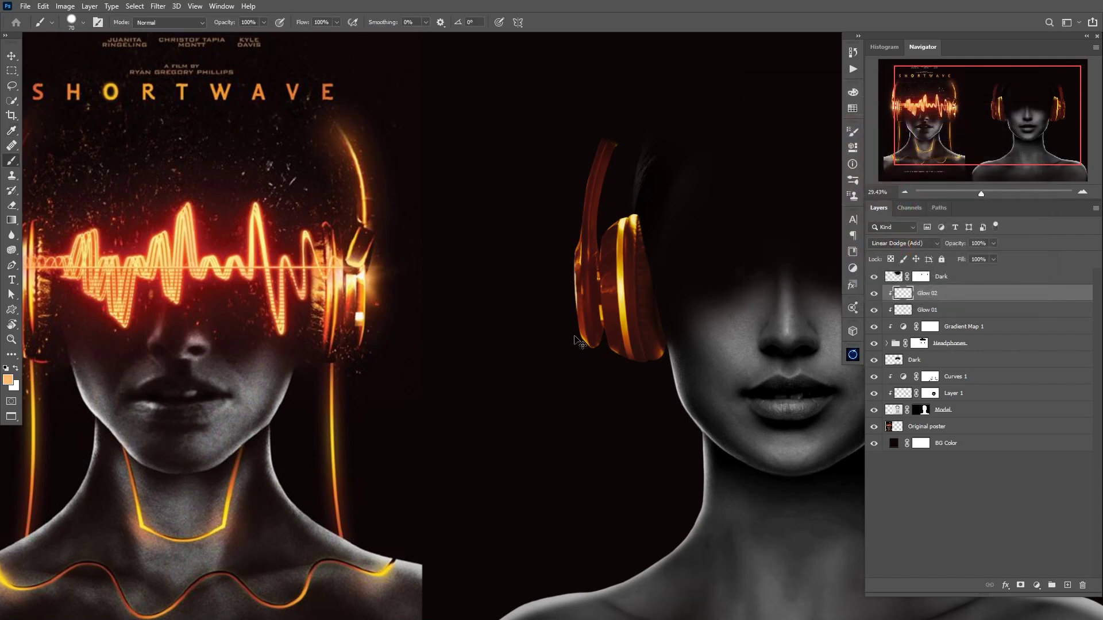
left_click_drag(569, 308, 592, 308)
left_click_drag(546, 322, 379, 355)
left_click_drag(374, 24, 429, 24)
Step: Paint a bright highlight along the outer edge of the portrait's left earcup on Glow 02
left_click_drag(402, 273, 403, 325)
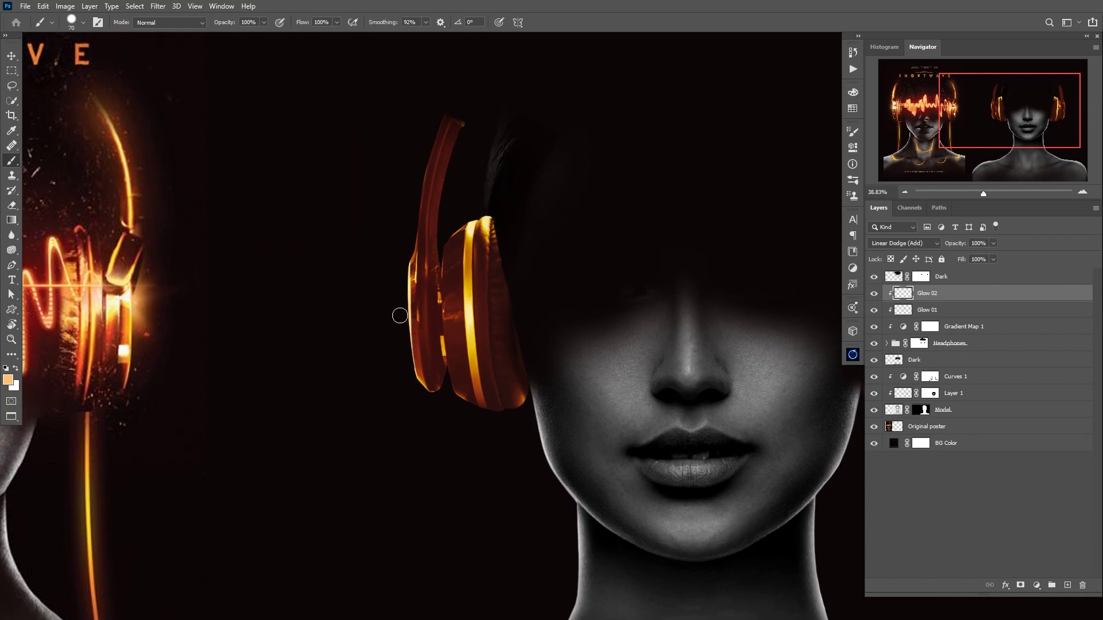
scroll(415, 395, "down", 4)
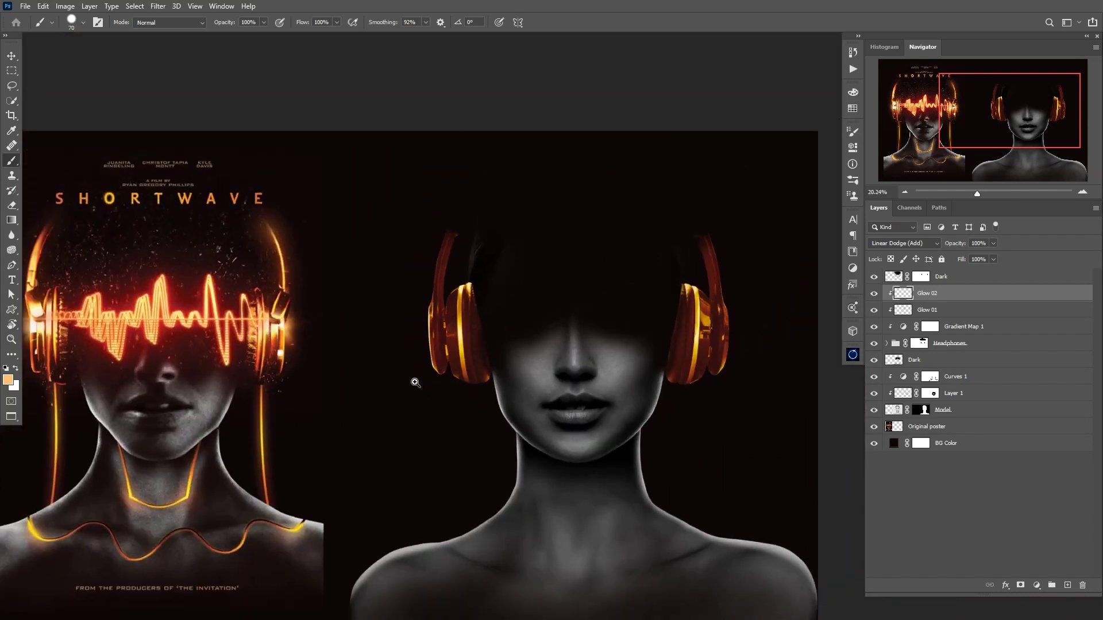
mouse_move(427, 262)
left_mouse_down()
mouse_move(518, 272)
mouse_move(536, 327)
left_mouse_up()
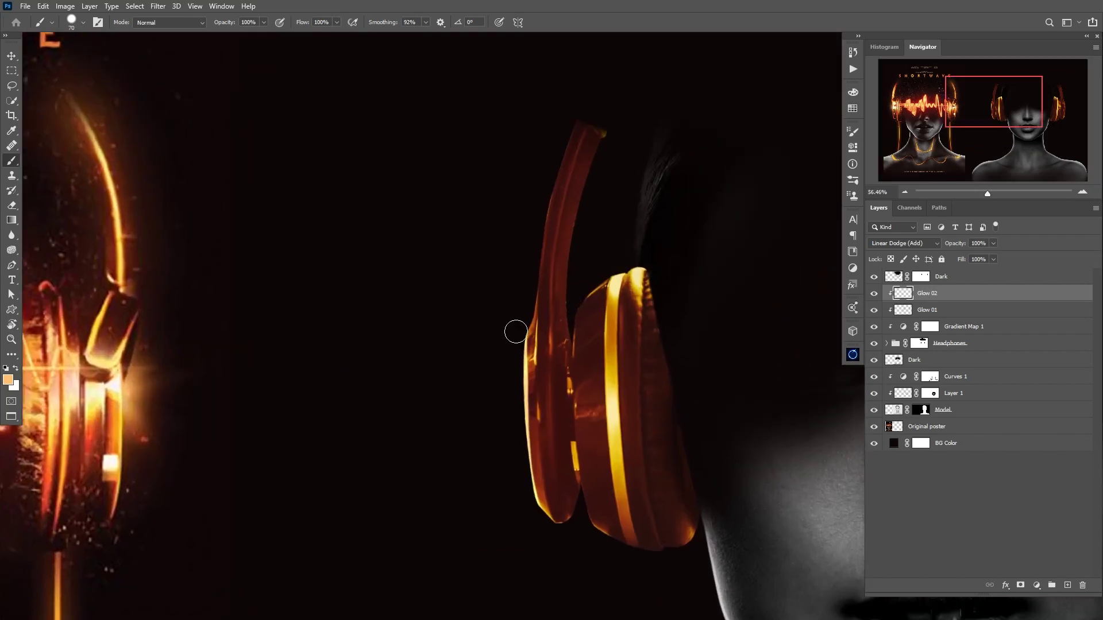
Step: Raise brush smoothing to 100% and paint thin bright rim highlights along both headphone arms and earcups, touching up with the Eraser
mouse_move(569, 118)
left_mouse_down()
mouse_move(525, 316)
mouse_move(86, 293)
left_mouse_up()
key("alt+0")
mouse_move(513, 258)
left_mouse_down()
mouse_move(524, 337)
mouse_move(478, 488)
left_mouse_up()
mouse_move(479, 82)
left_mouse_down()
mouse_move(532, 399)
mouse_move(506, 366)
left_mouse_up()
left_click_drag(480, 269, 504, 397)
left_click_drag(505, 396, 804, 342)
left_click_drag(301, 217, 280, 350)
left_click_drag(363, 339, 319, 338)
mouse_move(319, 336)
left_mouse_down()
mouse_move(440, 333)
mouse_move(479, 316)
mouse_move(421, 360)
mouse_move(431, 340)
mouse_move(423, 362)
left_mouse_up()
key("e")
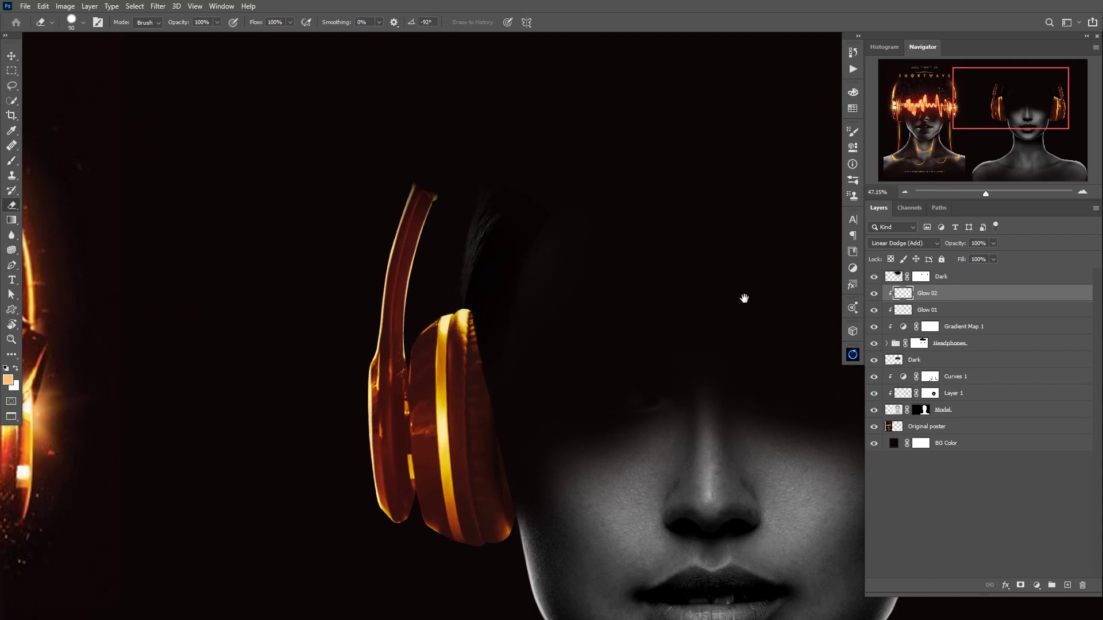
scroll(744, 298, "right", 5)
mouse_move(367, 326)
left_mouse_down()
mouse_move(396, 325)
mouse_move(393, 338)
left_mouse_up()
scroll(394, 338, "left", 6)
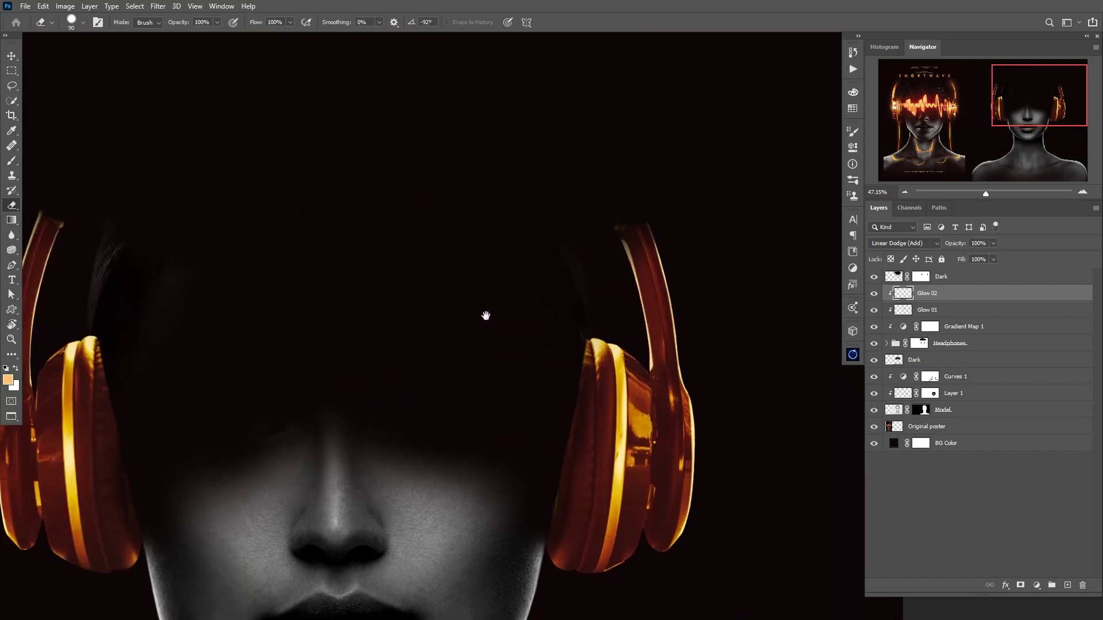
Step: Add a layer mask to Glow 02 and ready a soft black brush at 70% opacity
left_click(1019, 584)
key("d")
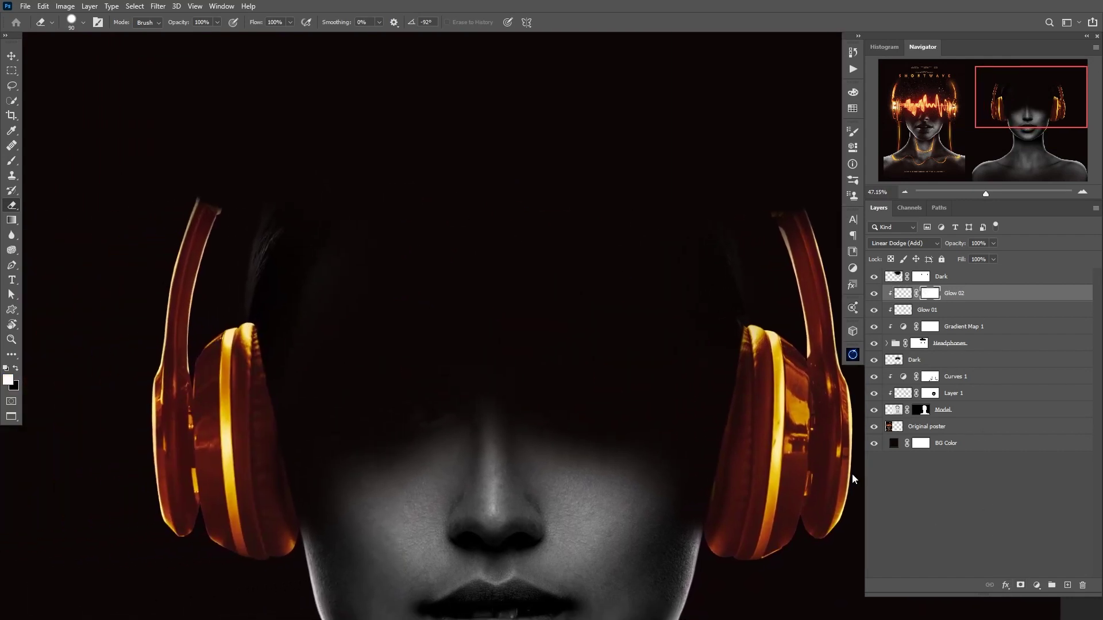
key("b")
right_click(608, 286)
left_click(741, 233)
key("Return")
left_click_drag(304, 214, 443, 224)
key("x")
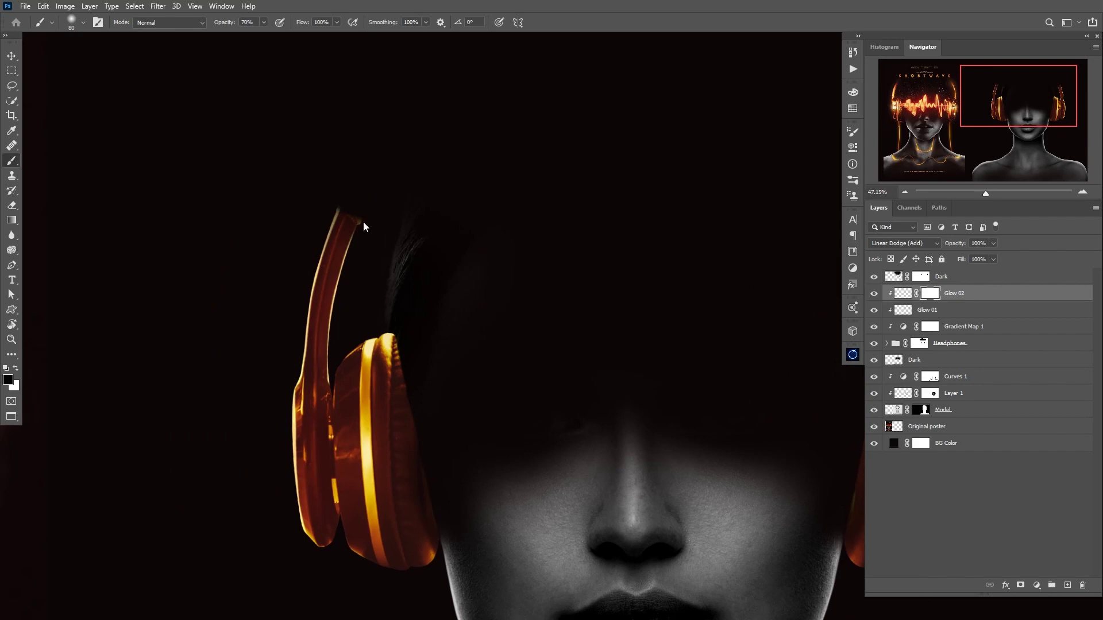
Step: Mask out the Glow 02 highlights at the upper ends of both headphone arms
mouse_move(344, 198)
left_mouse_down()
mouse_move(333, 209)
mouse_move(352, 173)
left_mouse_up()
scroll(426, 256, "right", 5)
left_click(425, 247)
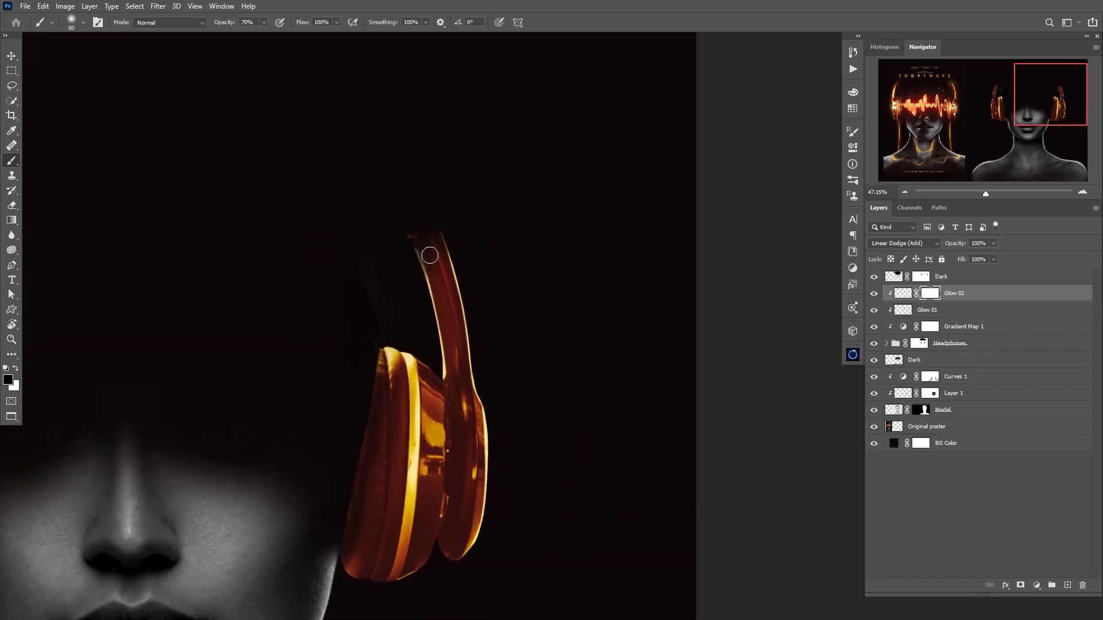
left_click_drag(477, 226, 418, 246)
left_click_drag(418, 247, 561, 221)
scroll(181, 240, "up", 4)
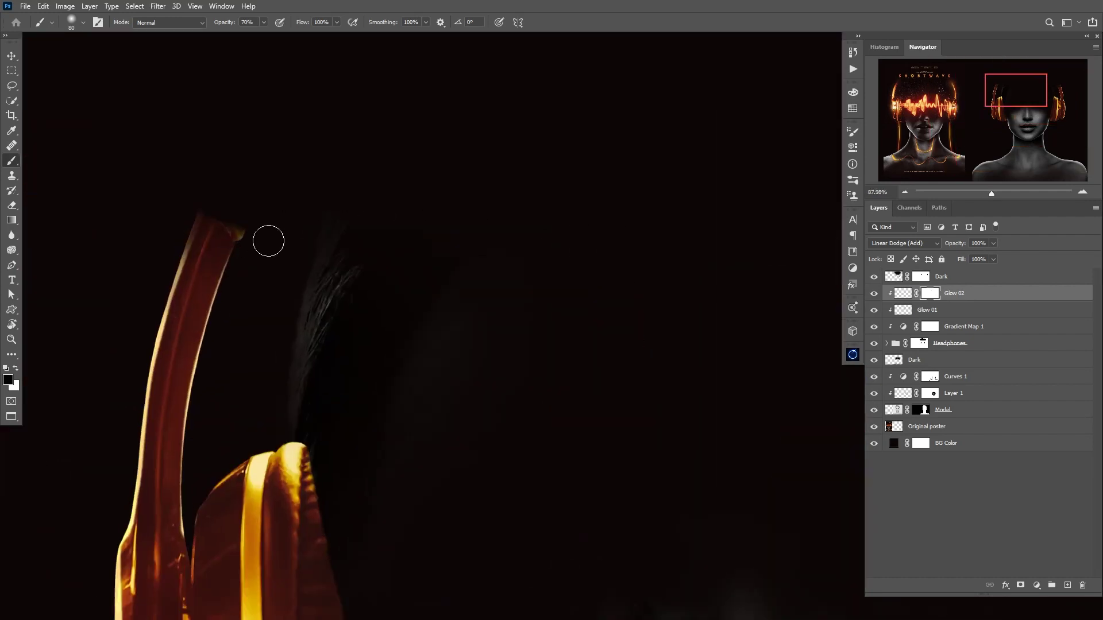
Step: Fade the upper ends of both headphone arms by painting black on the Headphones group's mask
left_click(919, 343)
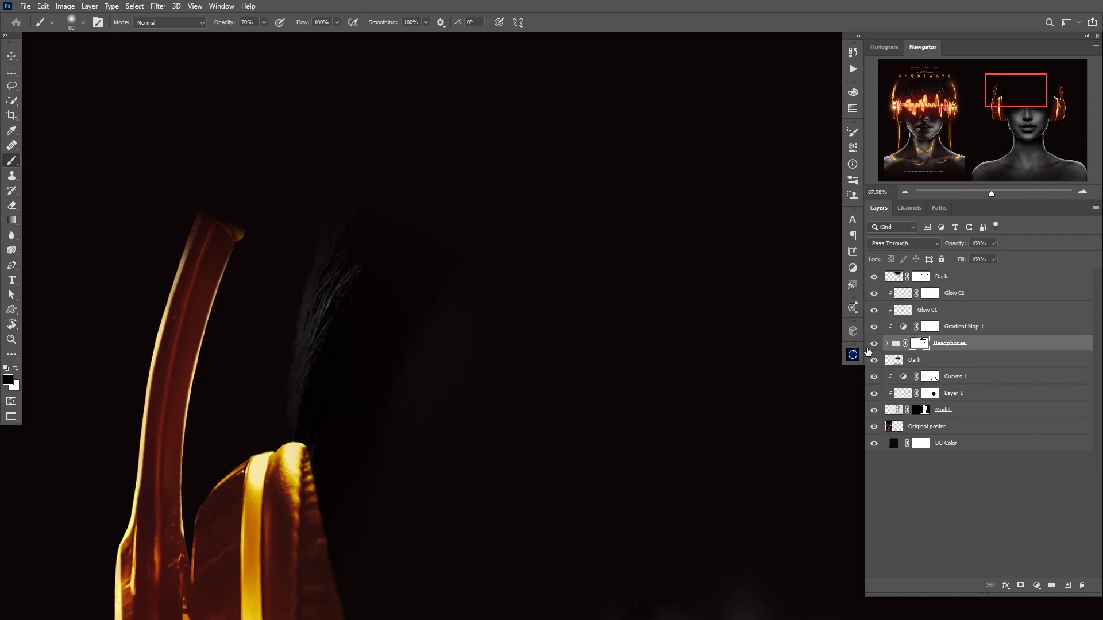
left_click_drag(250, 228, 241, 214)
left_click_drag(665, 290, 504, 282)
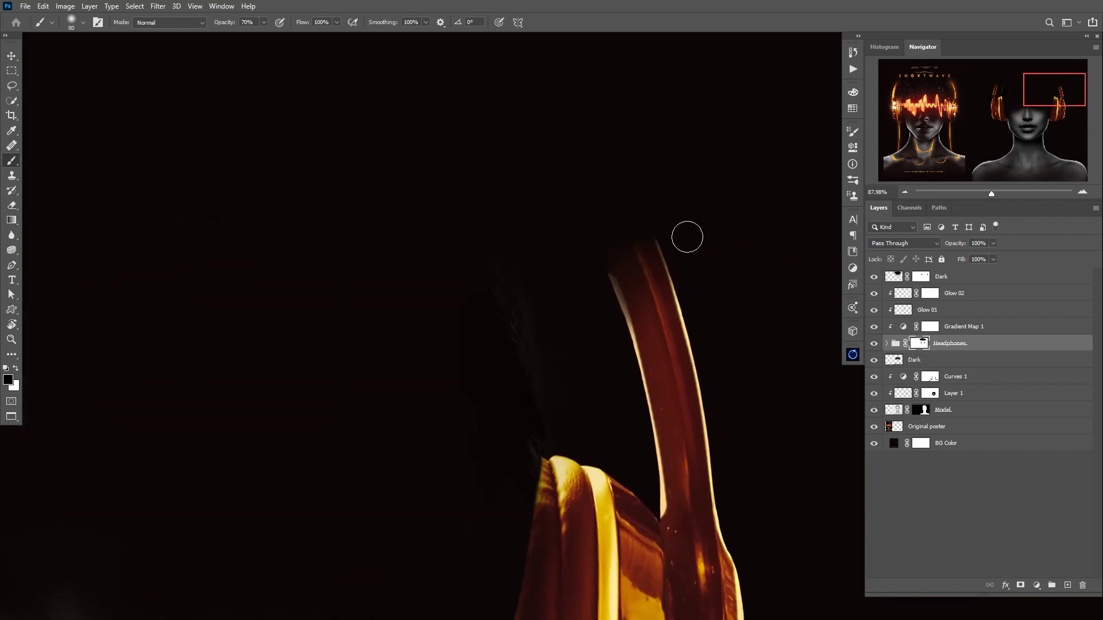
key("ctrl+0")
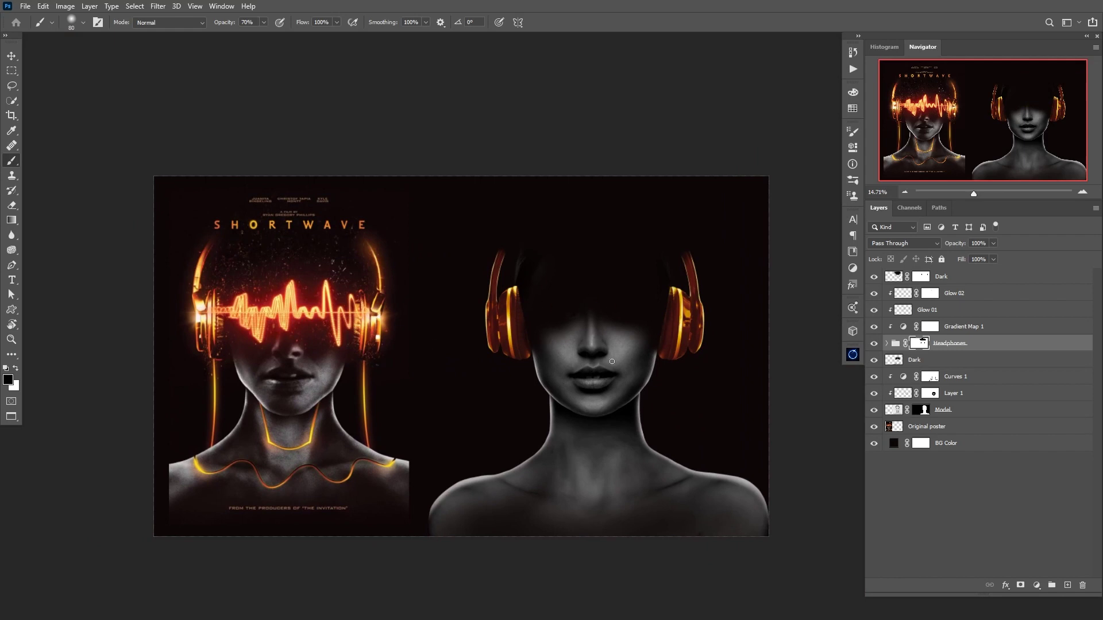
Step: Add a Color Balance adjustment layer directly above Curves 1 in the Model stack
scroll(233, 460, "up", 3)
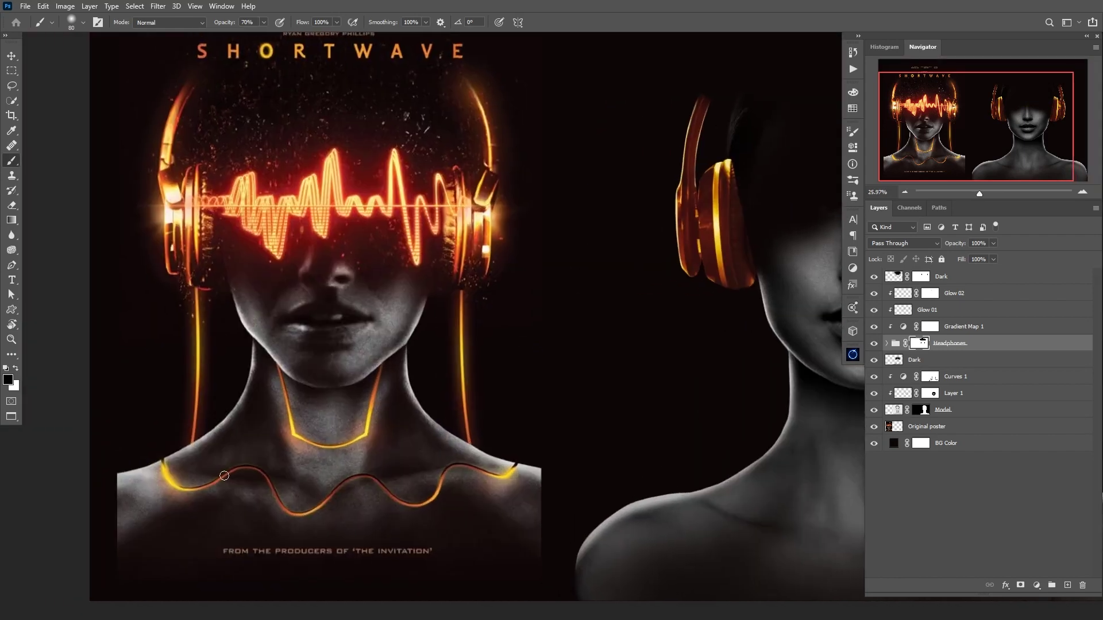
left_click_drag(467, 419, 78, 371)
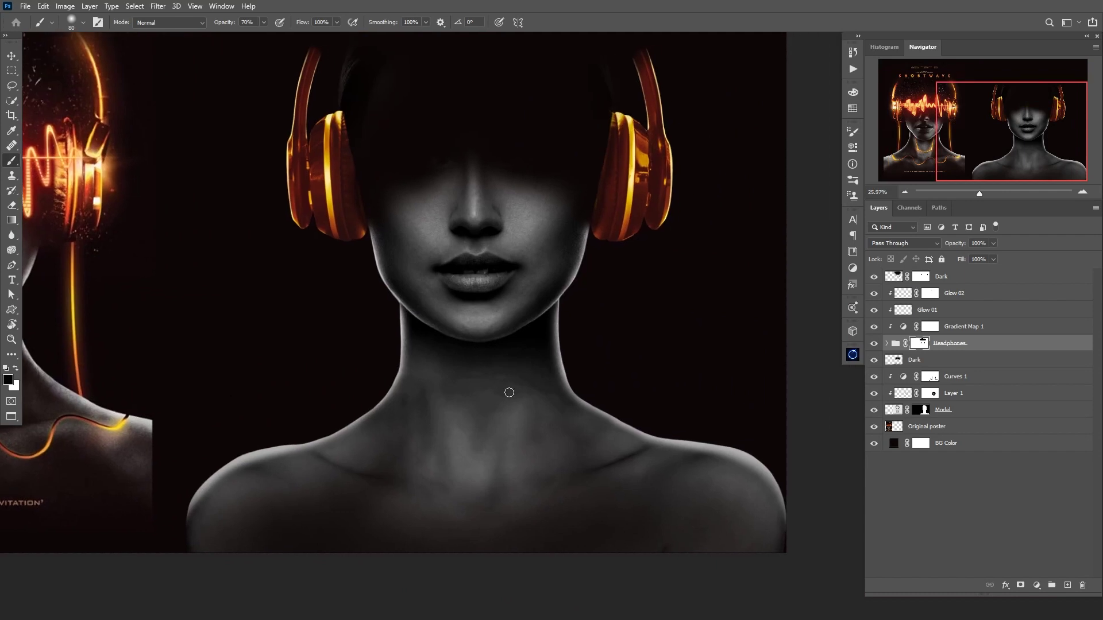
left_click(897, 411)
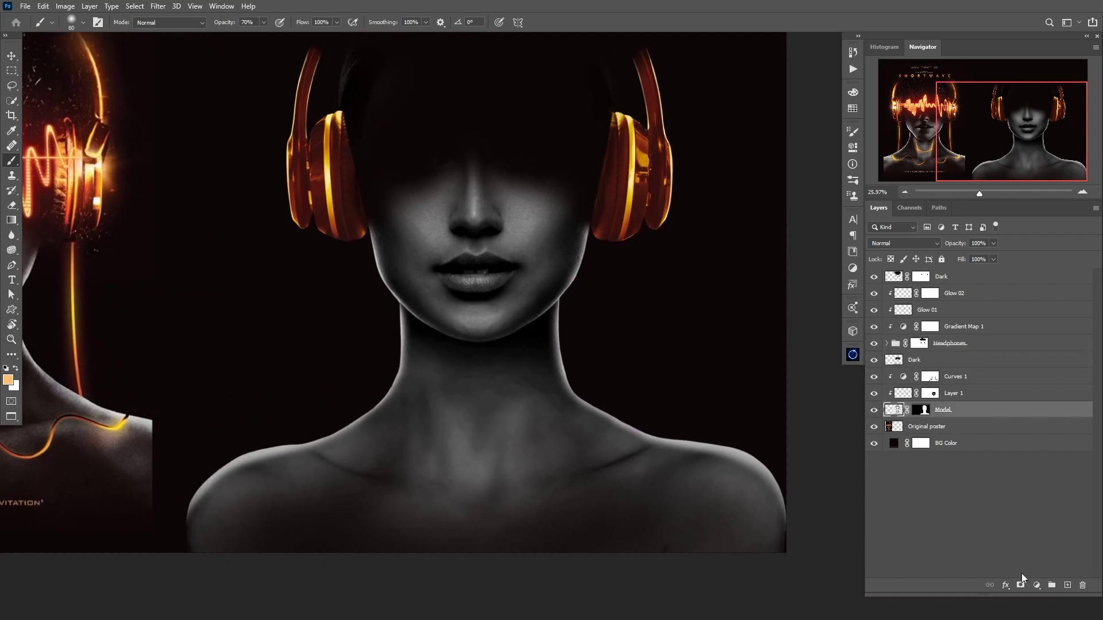
left_click(905, 376)
left_click(1037, 585)
left_click(1036, 483)
Step: Set the Color Balance shadows to +7 red and clip the adjustment to the Model layer
left_click_drag(502, 308, 642, 360)
left_click(749, 166)
left_click(742, 174)
mouse_move(739, 190)
left_mouse_down()
mouse_move(769, 188)
mouse_move(671, 191)
mouse_move(743, 190)
left_mouse_up()
left_click(755, 341)
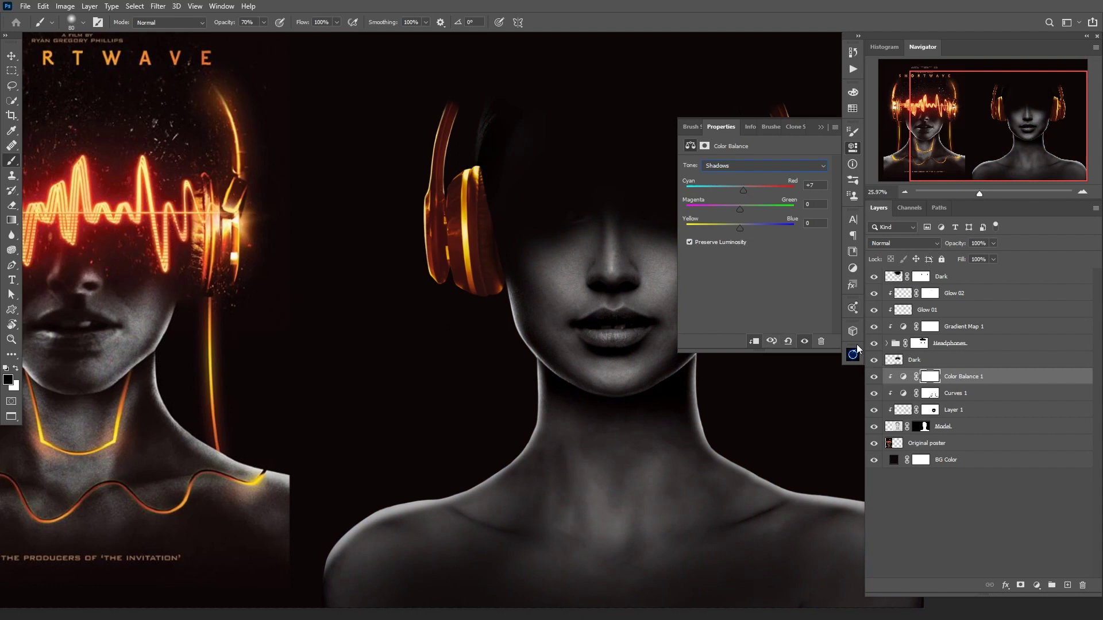
Step: Toggle the Color Balance adjustment off and on to compare the portrait's shadows with the original poster
left_click(804, 342)
left_click(804, 342)
left_click_drag(591, 379, 534, 390)
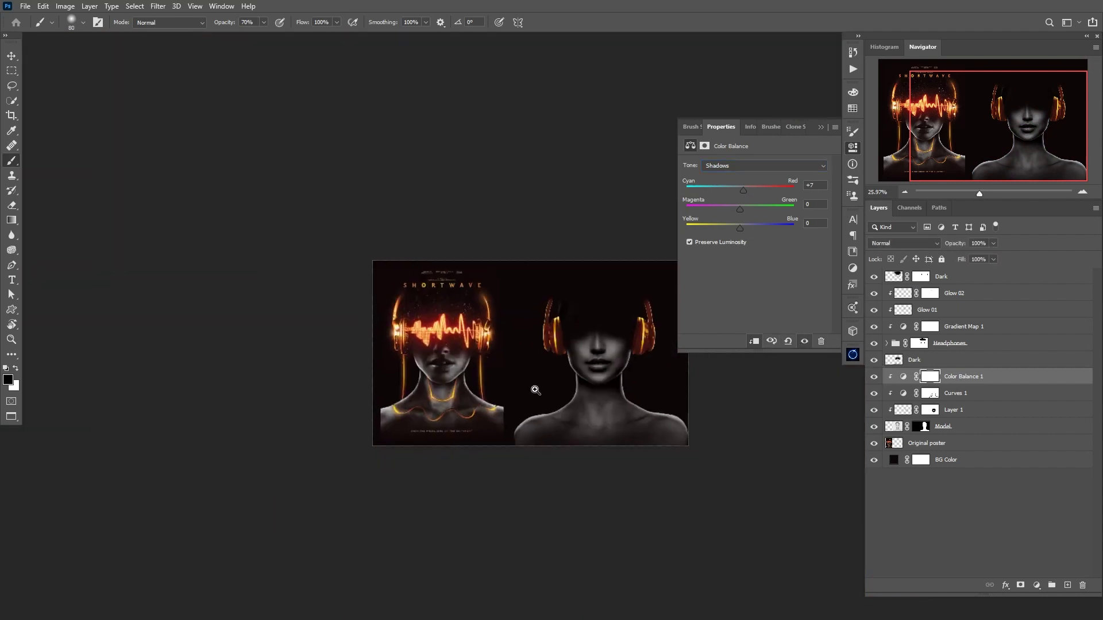
left_click_drag(607, 388, 640, 386)
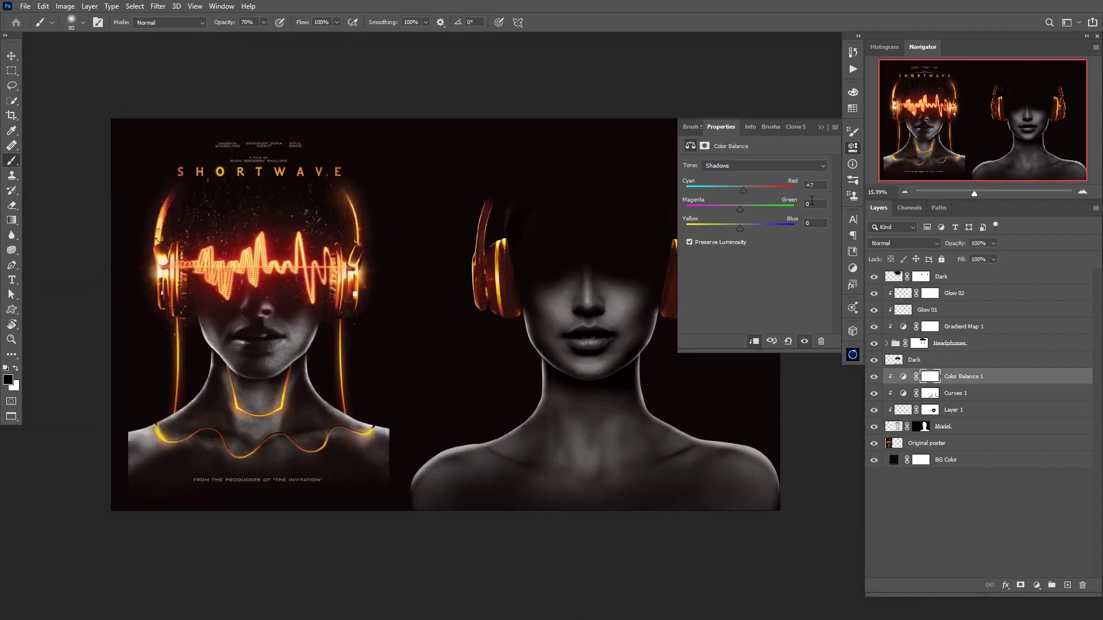
left_click(820, 129)
left_click_drag(573, 319, 561, 322)
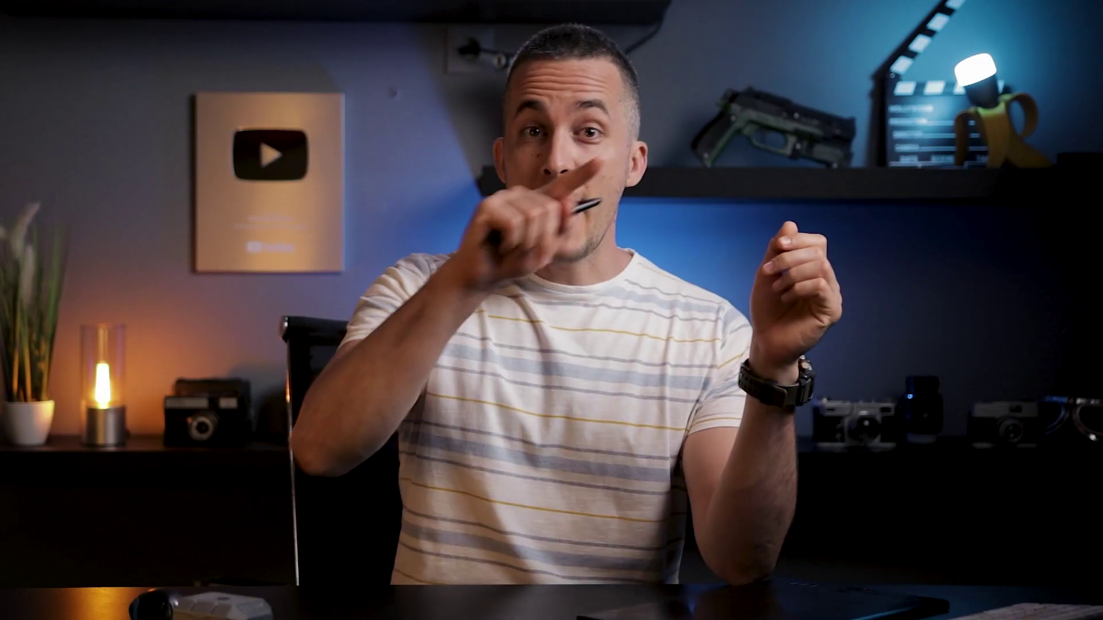
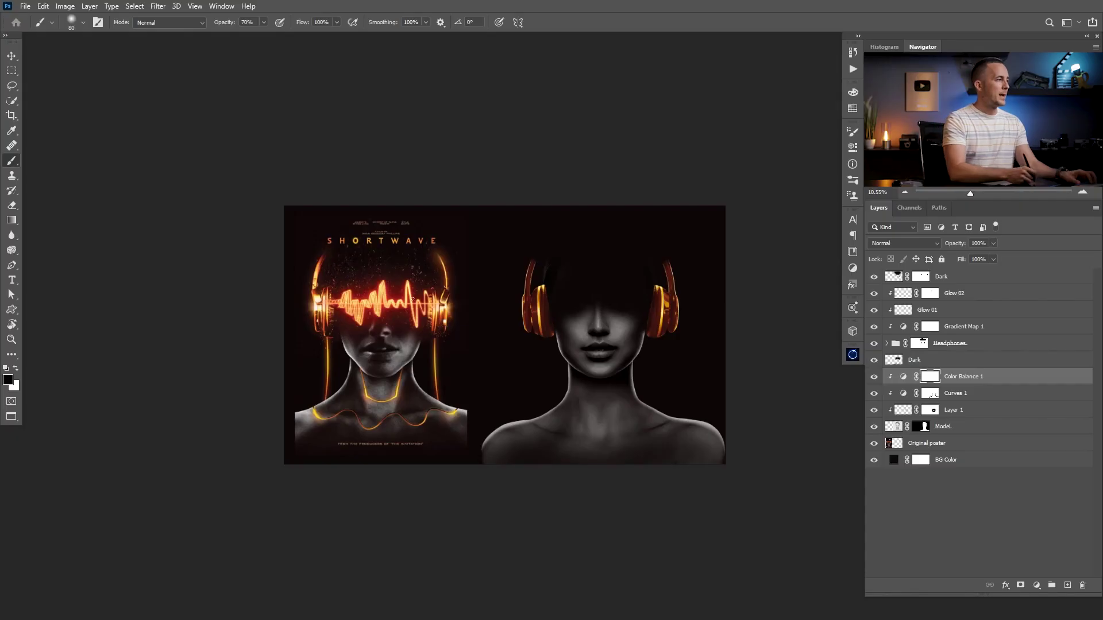
Step: Add a new empty layer above the topmost Dark layer
mouse_move(357, 326)
left_mouse_down()
mouse_move(433, 325)
mouse_move(445, 313)
left_mouse_up()
left_click_drag(446, 313, 339, 304)
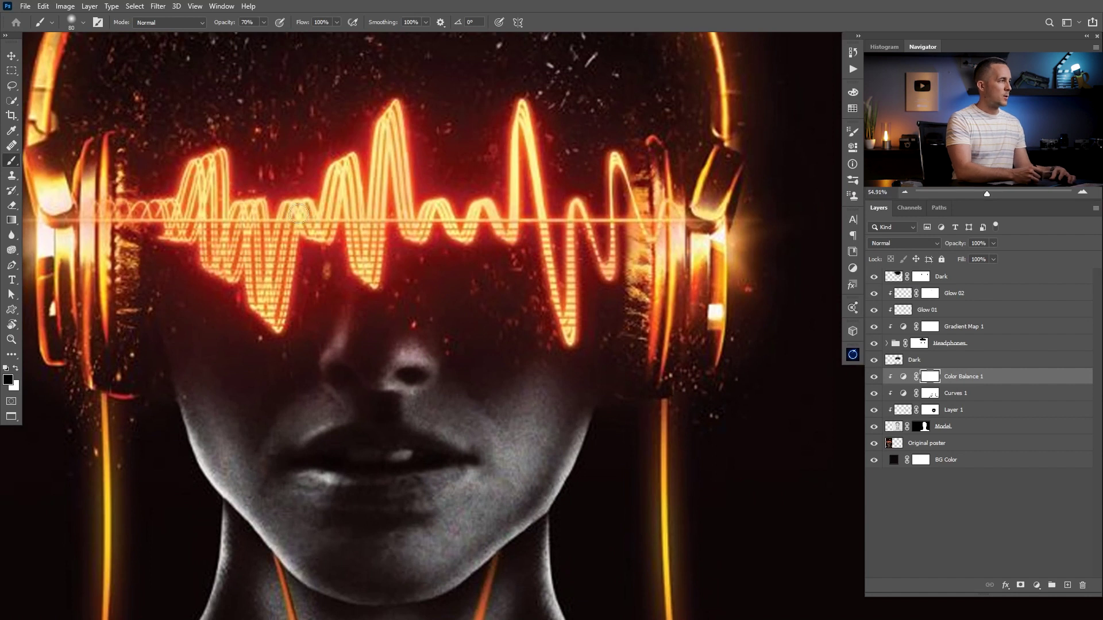
left_click(894, 278)
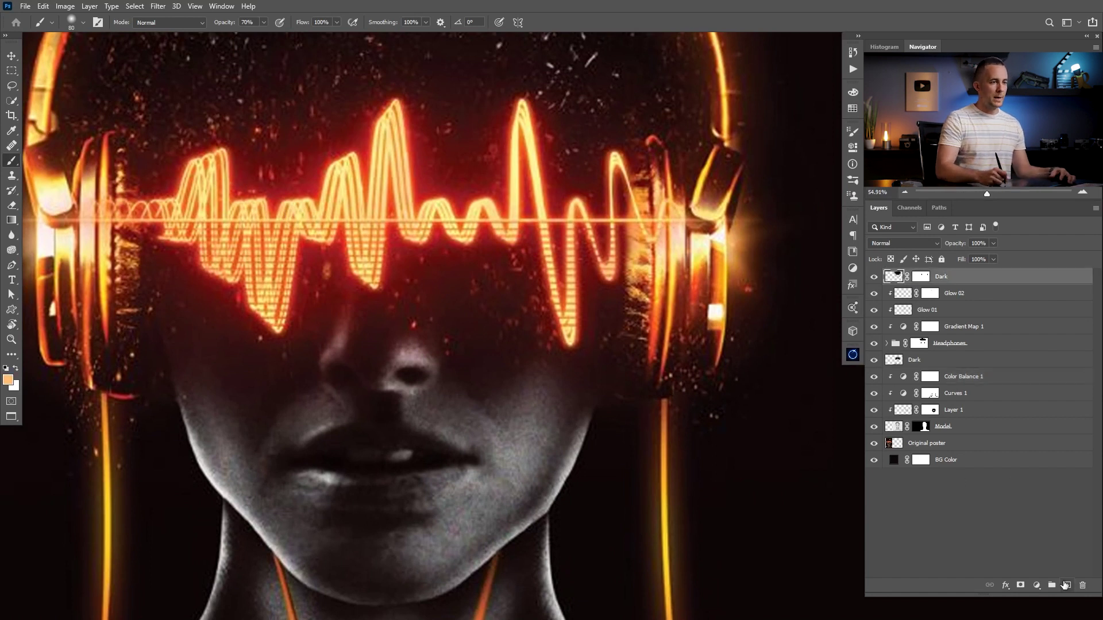
left_click(1067, 585)
Step: Set up a white 10 px brush at 100% opacity
key("bracketleft")
key("bracketleft")
key("bracketleft")
key("bracketleft")
key("d")
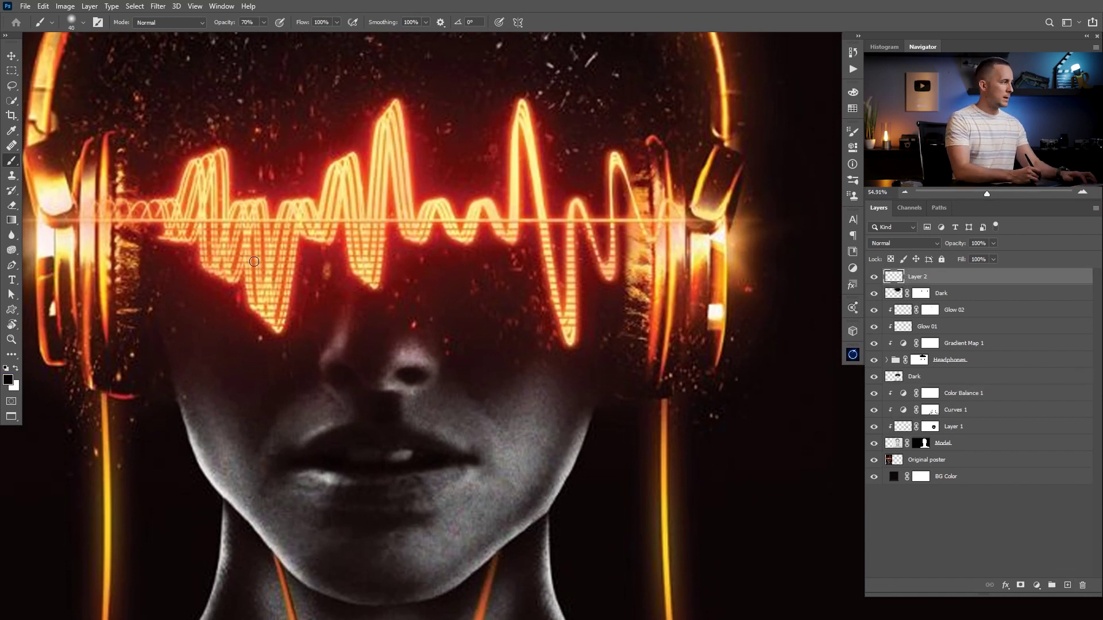
key("x")
key("bracketleft")
key("bracketleft")
key("bracketleft")
key("bracketleft")
key("bracketleft")
key("bracketleft")
key("bracketleft")
key("bracketleft")
key("0")
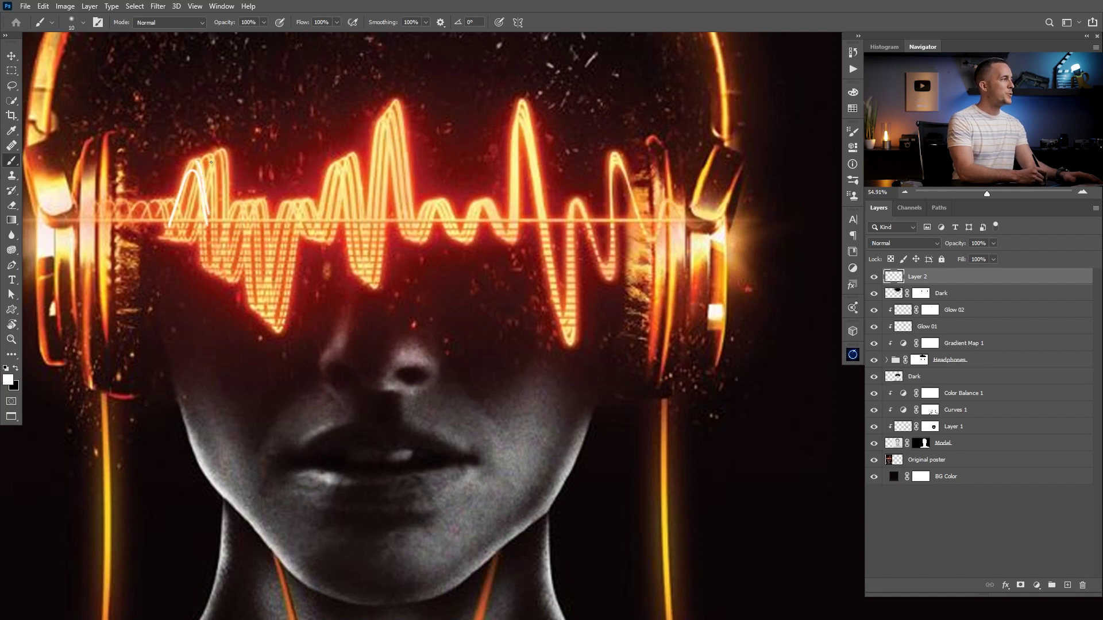
Step: Try tracing the first peaks of the poster's glowing sound wave freehand in white
left_click_drag(212, 164, 218, 247)
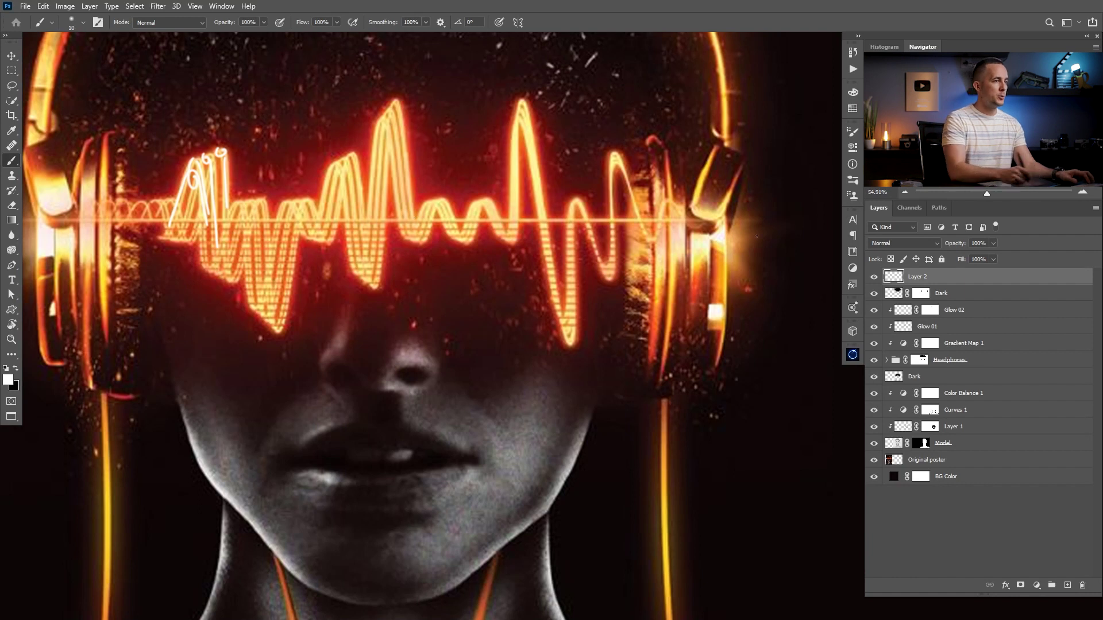
key("ctrl+z")
key("ctrl+z")
key("ctrl+z")
Step: Start a Pen path at the poster's right headphone and trace the sound wave's rightmost peaks and dips with curved anchor points
mouse_move(505, 336)
left_mouse_down()
mouse_move(569, 377)
mouse_move(559, 355)
mouse_move(543, 353)
left_mouse_up()
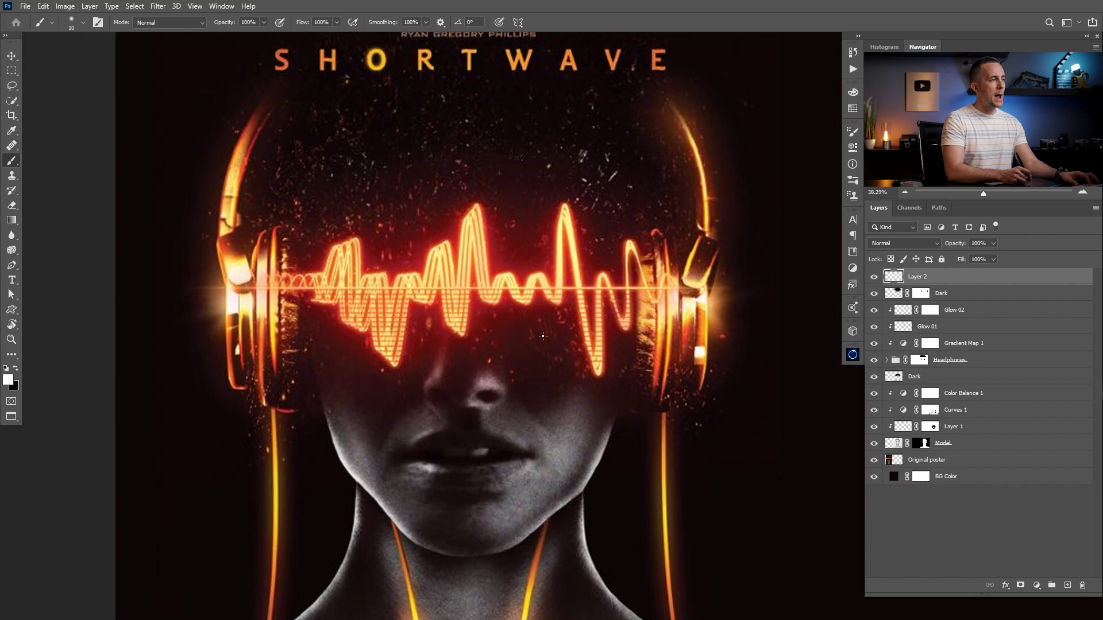
left_click_drag(619, 307, 625, 308)
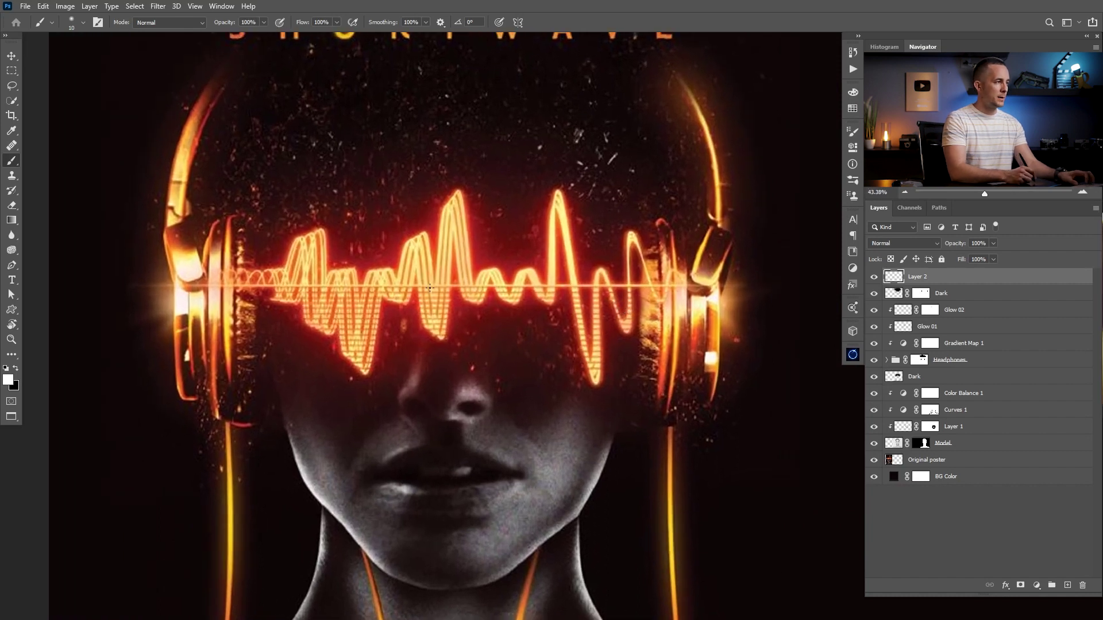
left_click_drag(428, 289, 487, 292)
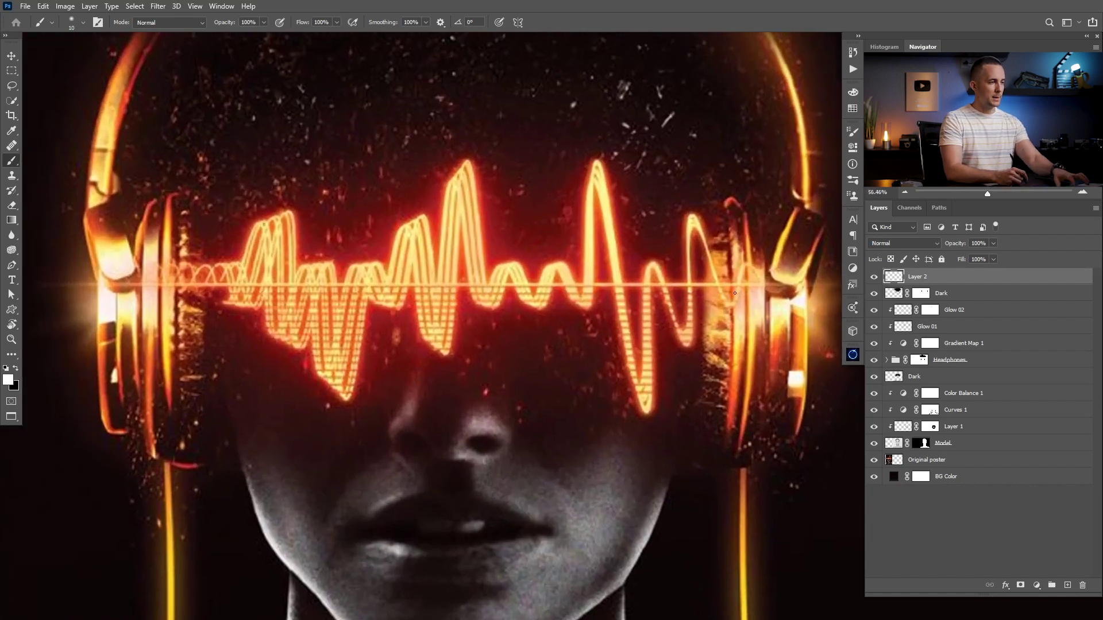
key("p")
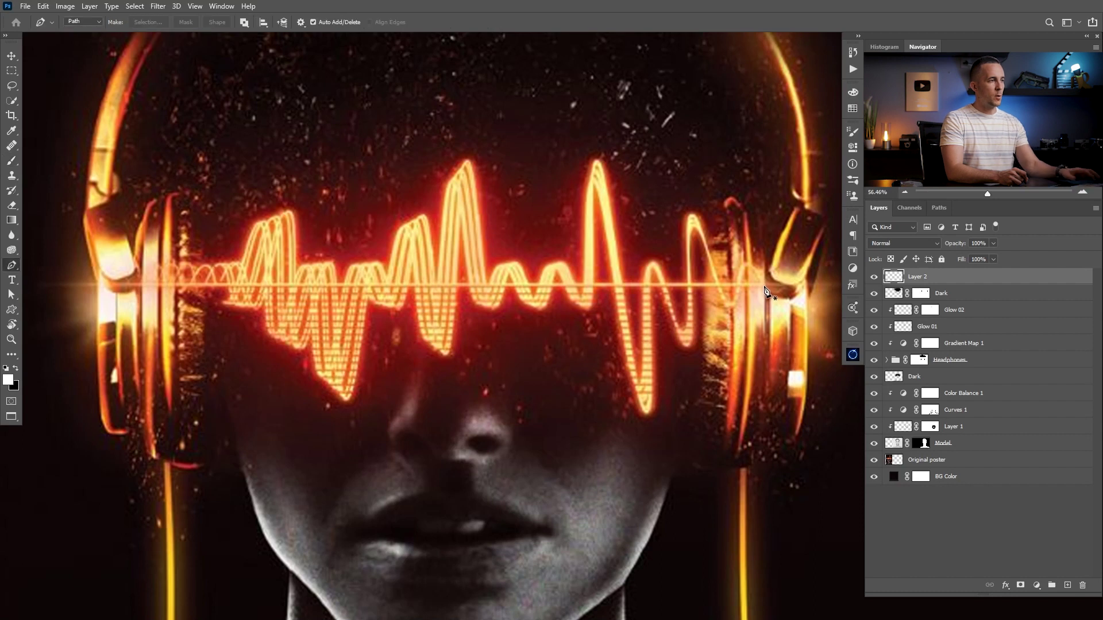
left_click(762, 283)
left_click_drag(740, 279, 733, 301)
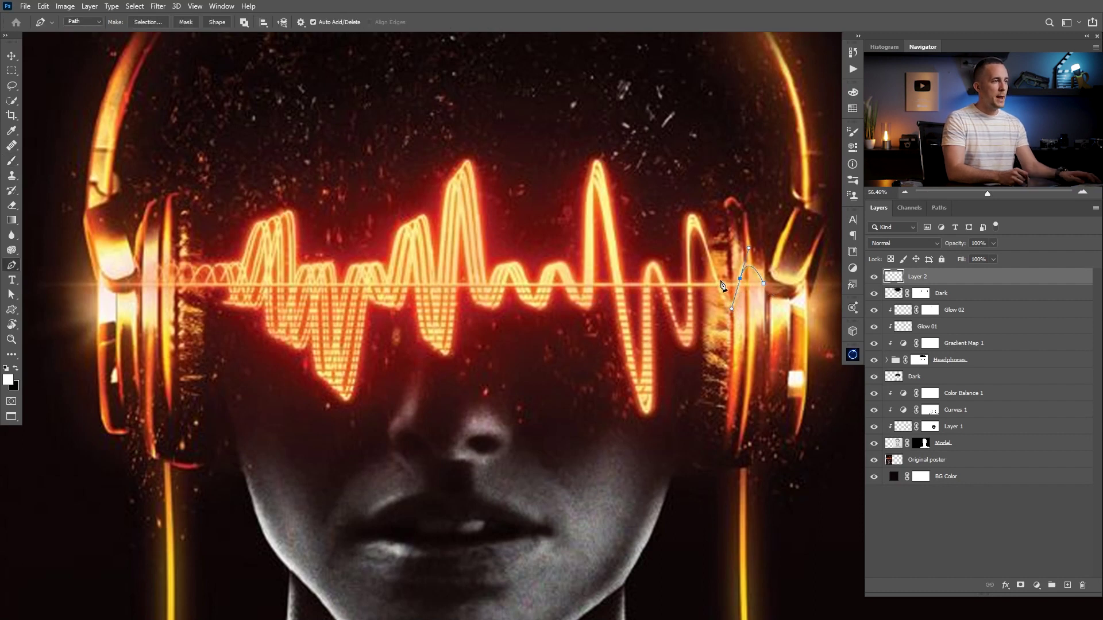
left_click_drag(693, 218, 659, 99)
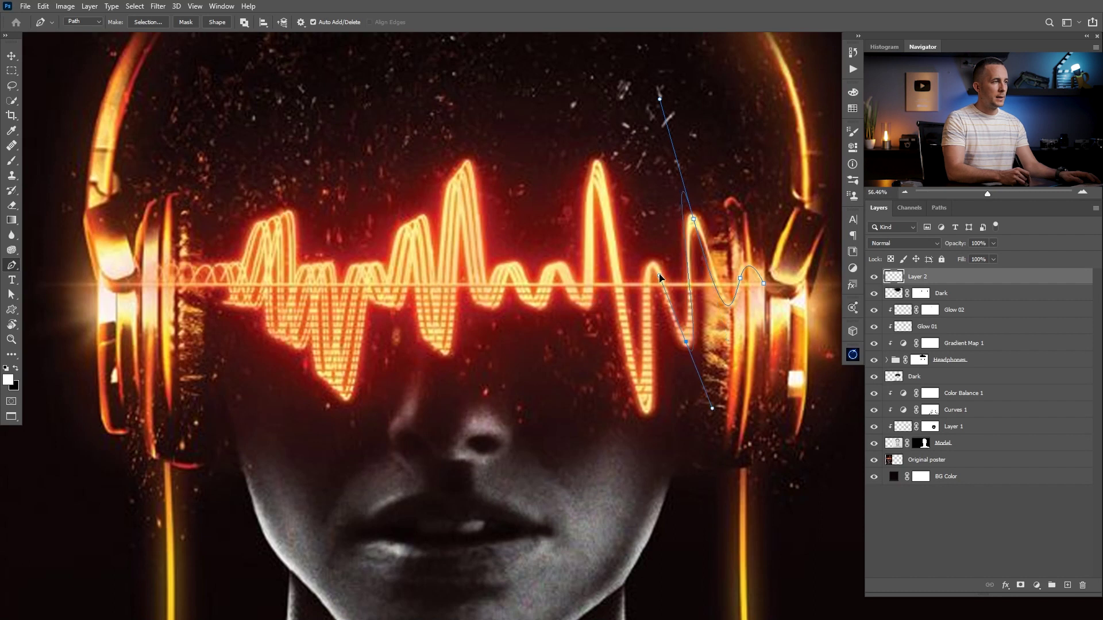
left_click(693, 219)
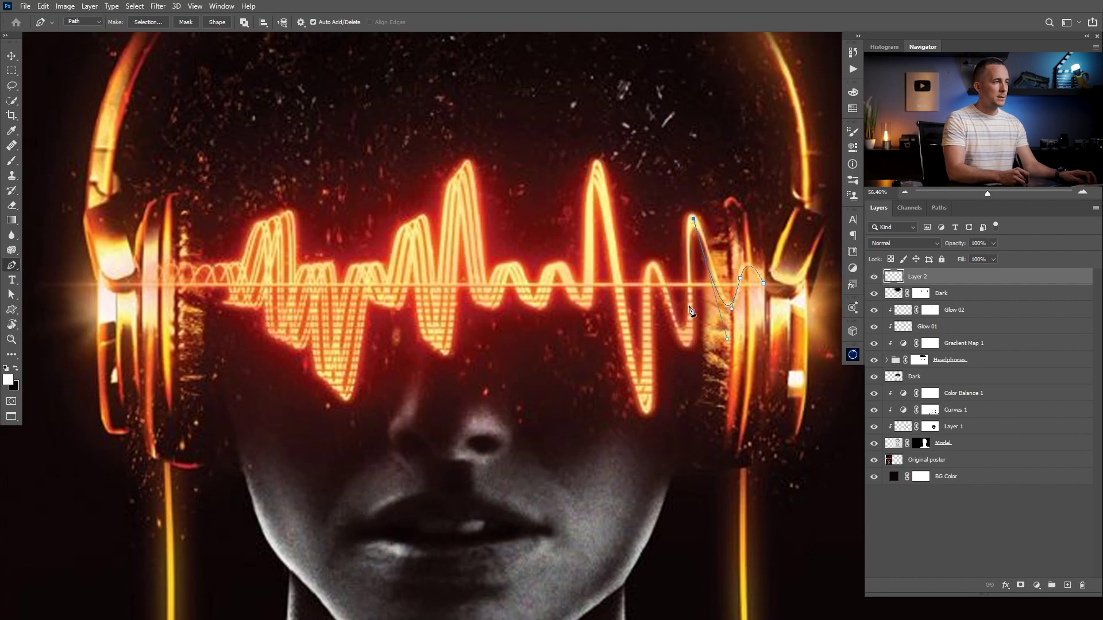
left_click_drag(687, 337, 688, 478)
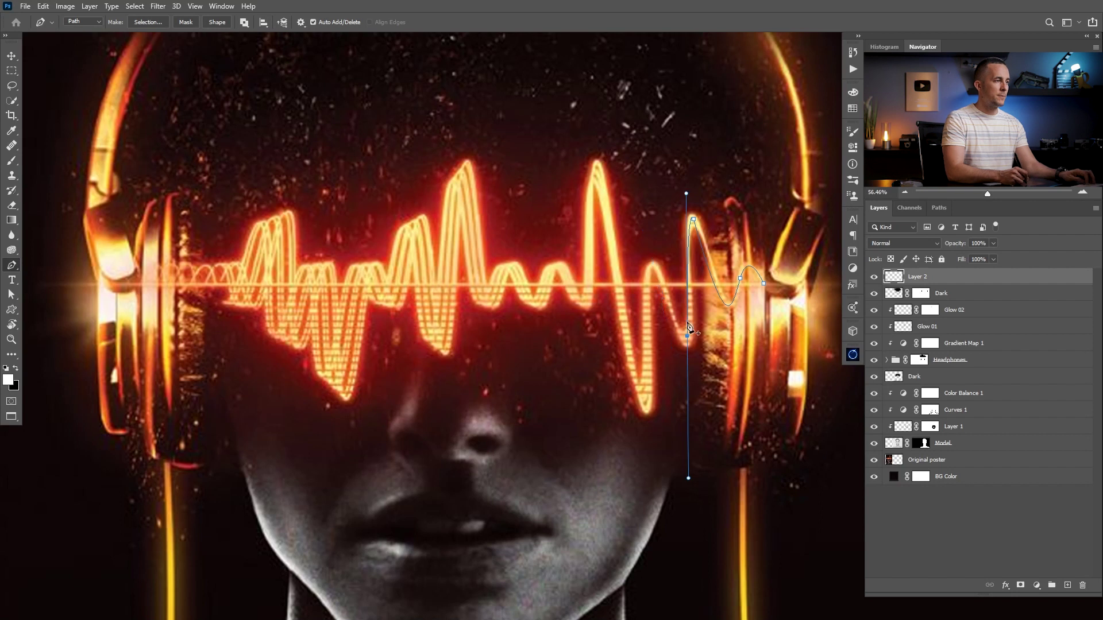
left_click_drag(653, 265, 619, 166)
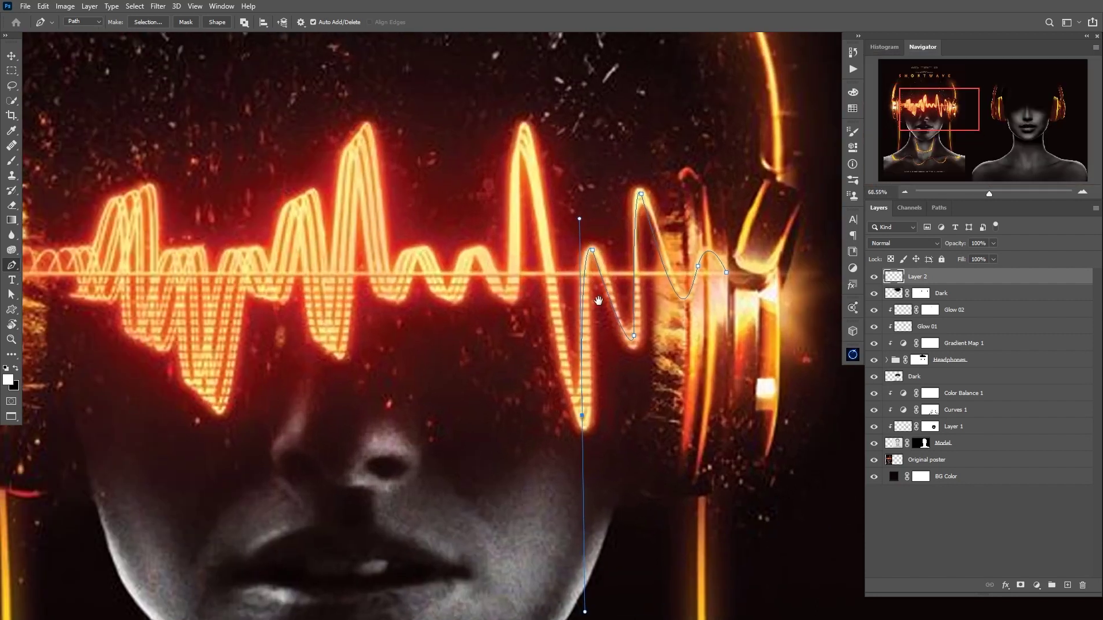
Step: Continue the Pen path leftward along the poster's sound wave through its small middle ripples and central tall peak
left_click_drag(459, 255, 445, 237)
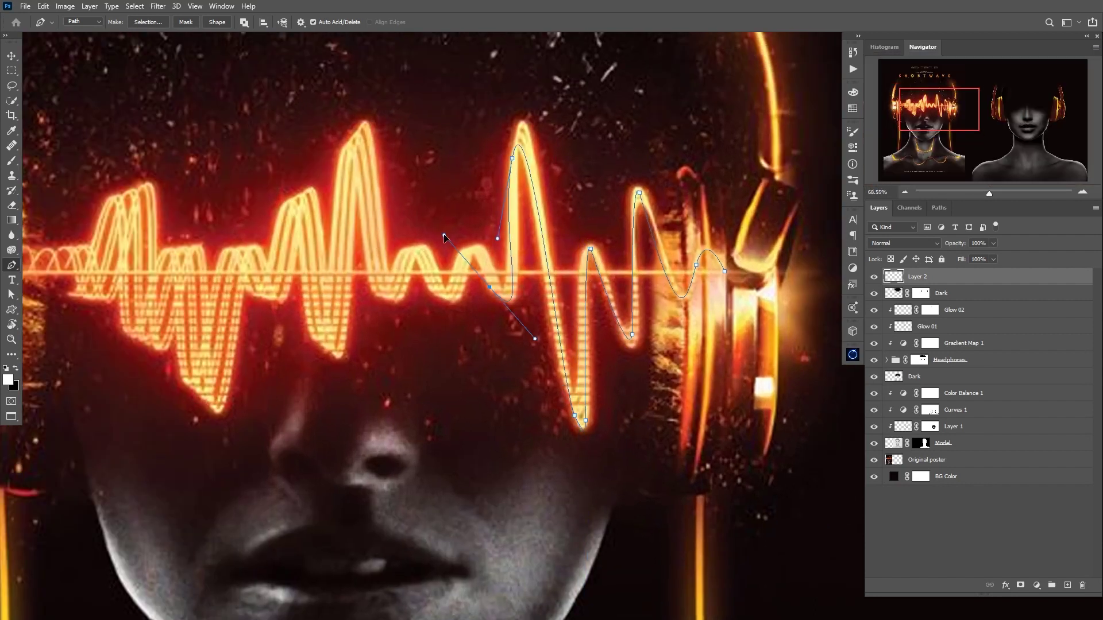
left_click_drag(535, 339, 544, 337)
left_click_drag(489, 287, 492, 284)
left_click_drag(455, 262, 437, 302)
left_click_drag(426, 283, 363, 351)
left_click_drag(349, 149, 339, 133)
left_click_drag(317, 339, 312, 346)
left_click_drag(275, 233, 248, 350)
Step: Trace the remaining left peaks and dips of the sound wave, ending the path at the left headphone
left_click_drag(233, 251, 225, 231)
left_click_drag(189, 378, 182, 386)
left_click_drag(173, 266, 163, 238)
left_click_drag(146, 291, 131, 333)
left_click_drag(120, 271, 364, 181)
left_click_drag(277, 265, 271, 278)
left_click_drag(254, 268, 244, 243)
left_click_drag(499, 314, 344, 304)
left_click_drag(516, 318, 466, 310)
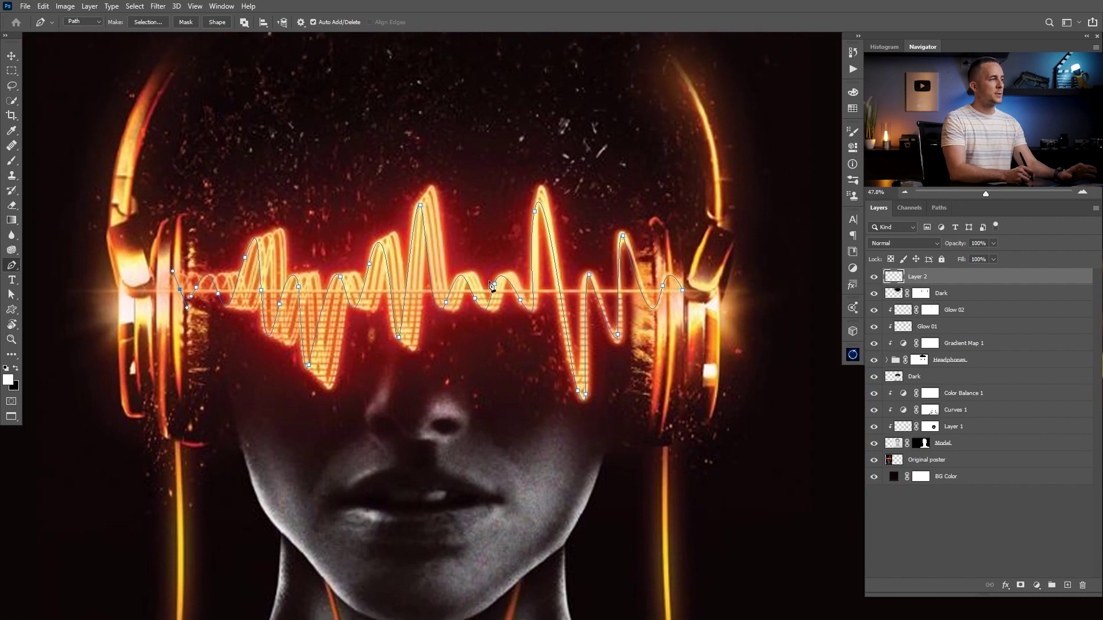
Step: Rename the topmost empty layer to WL 01
scroll(420, 337, "down", 2)
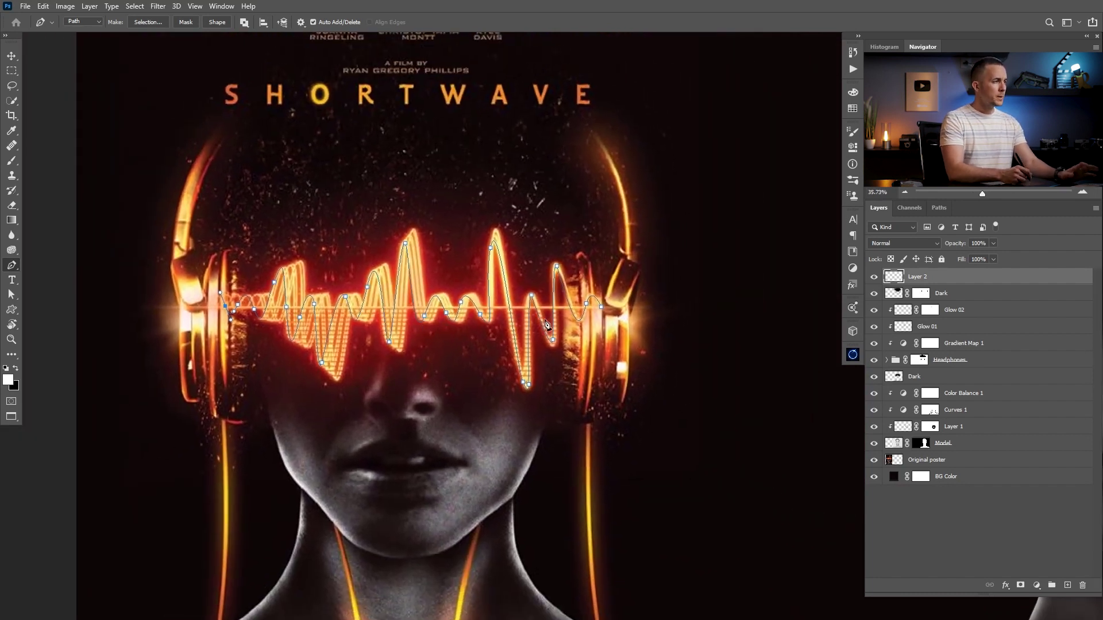
double_click(921, 278)
type("W")
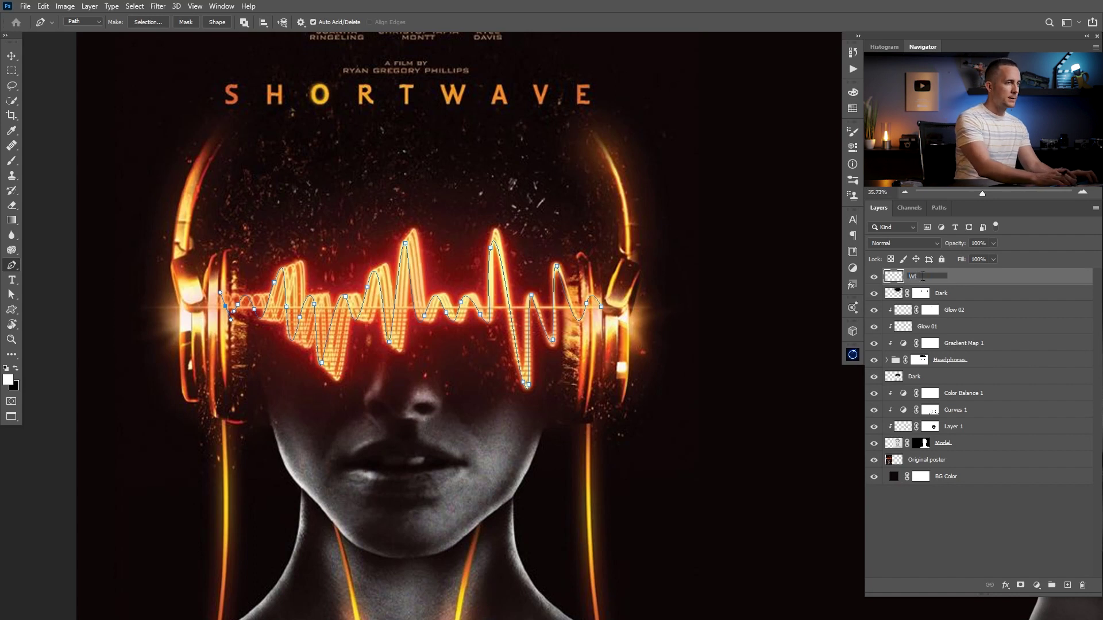
type("L -")
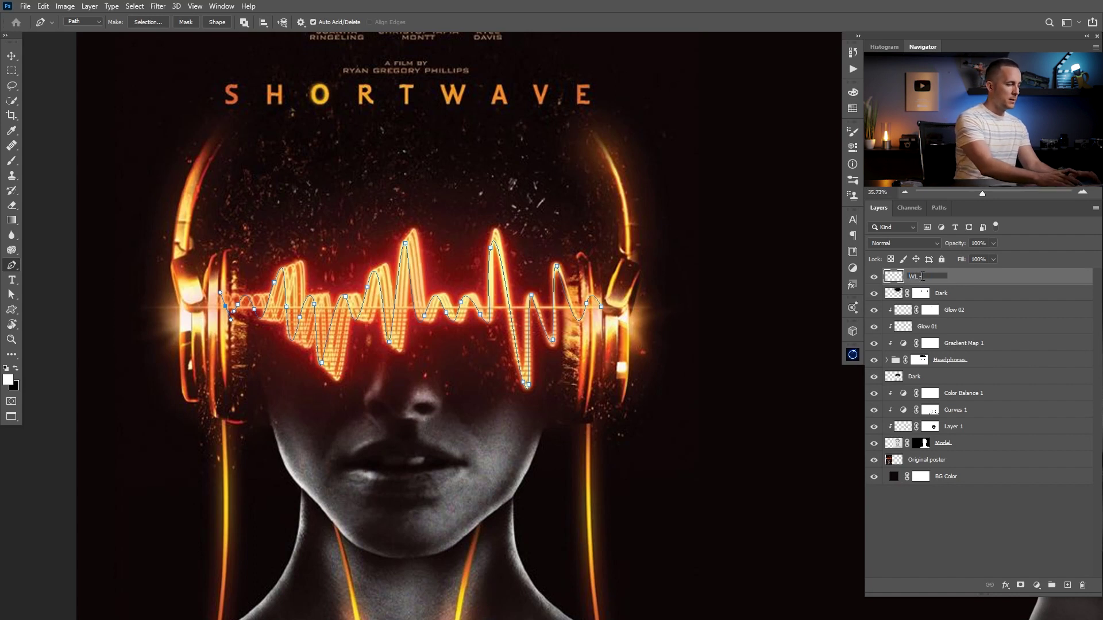
key("BackSpace")
type("01")
key("Return")
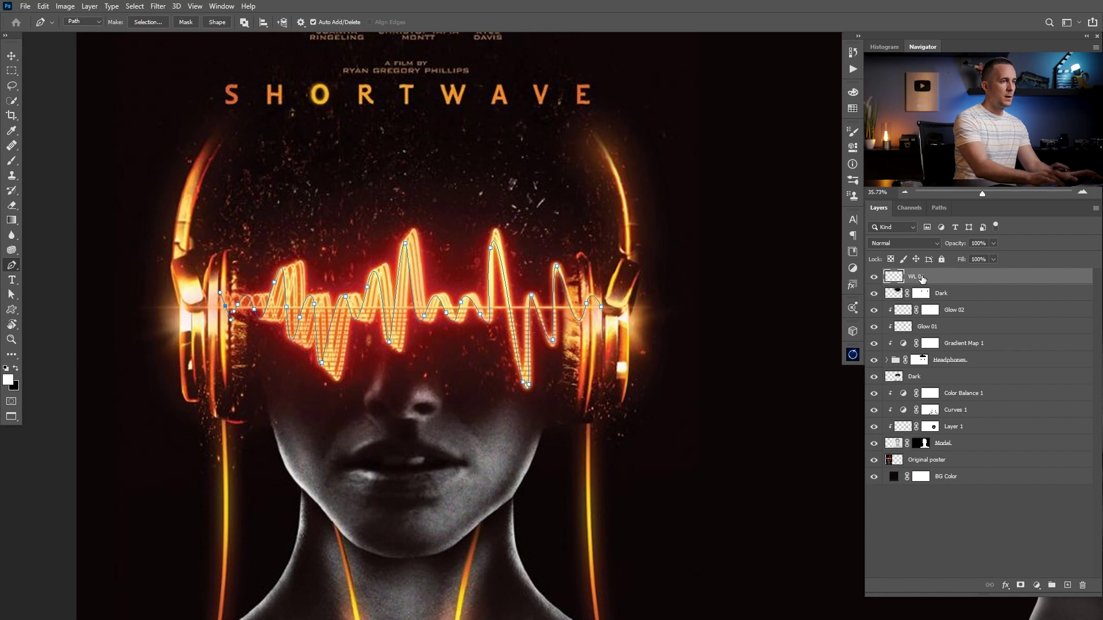
Step: Set the brush smoothing to 0% and reduce its size to match the thin wave lines, undoing the test strokes
scroll(390, 299, "up", 3)
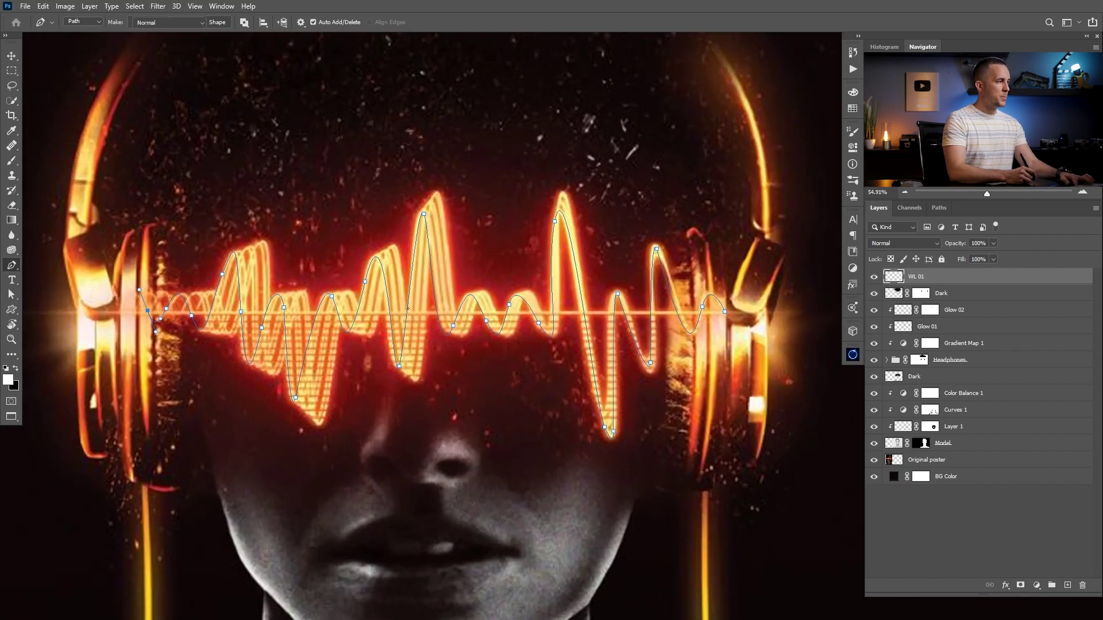
key("b")
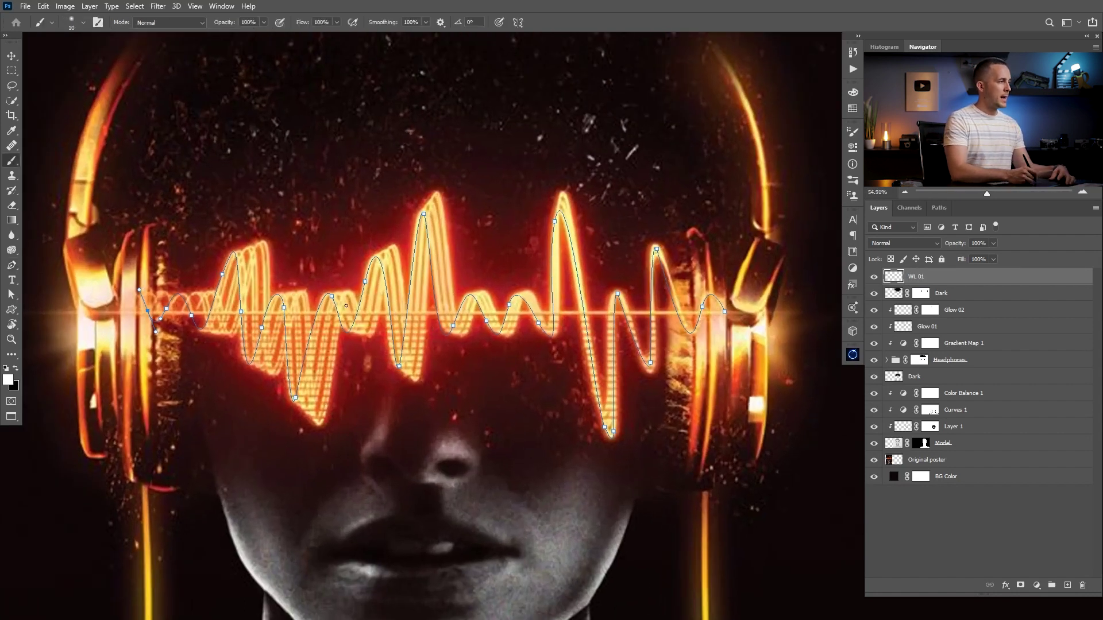
scroll(229, 262, "up", 4)
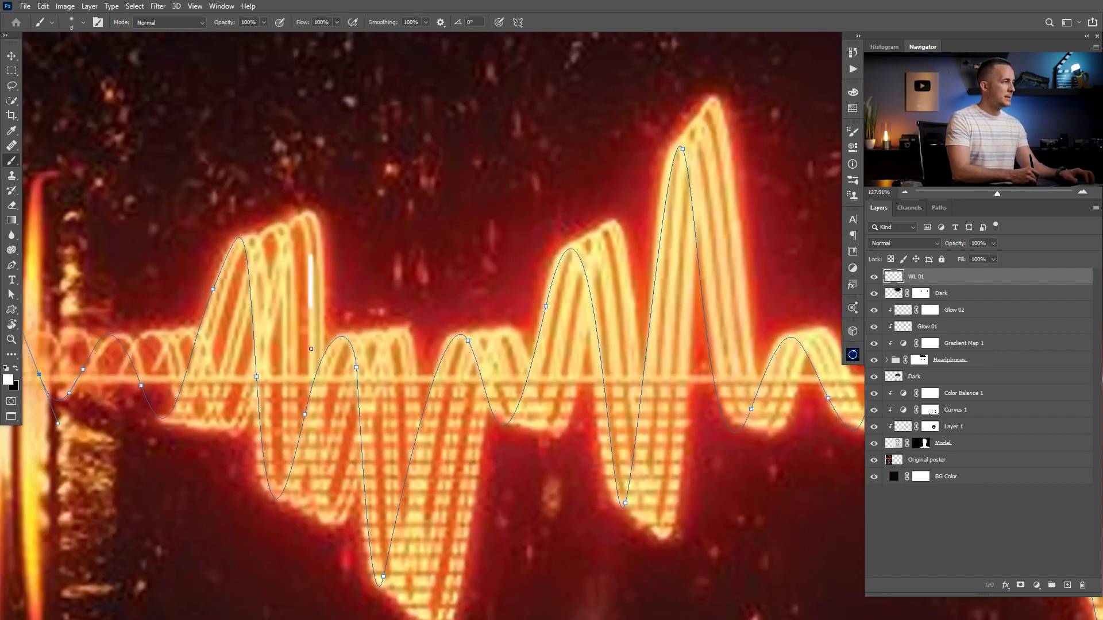
left_click_drag(386, 23, 374, 24)
left_click_drag(313, 262, 308, 328)
key("ctrl+z")
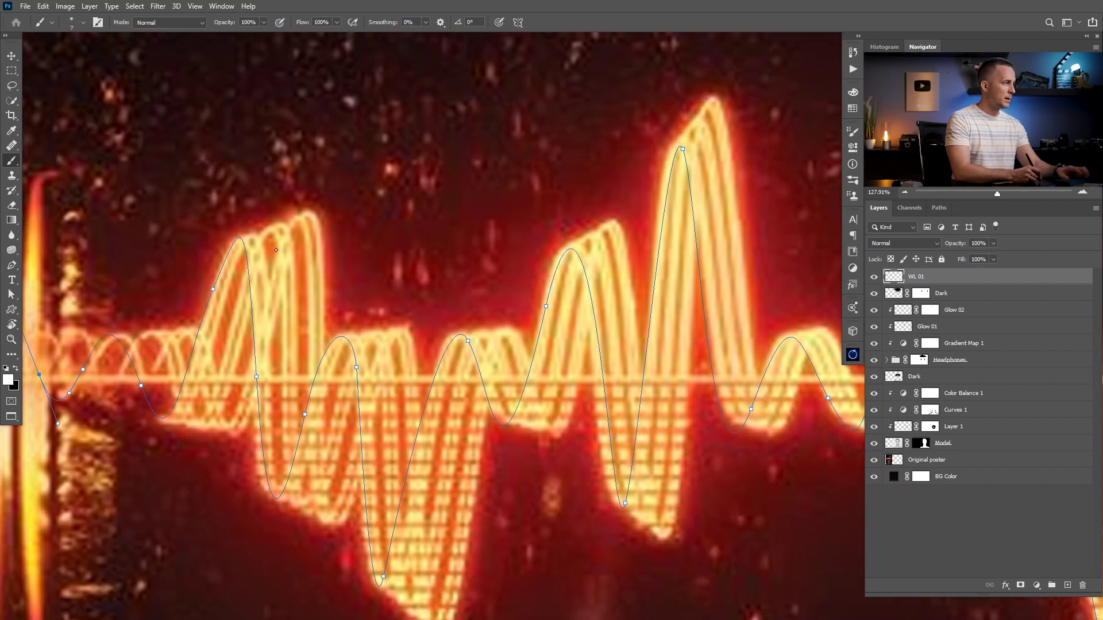
key("ctrl+z")
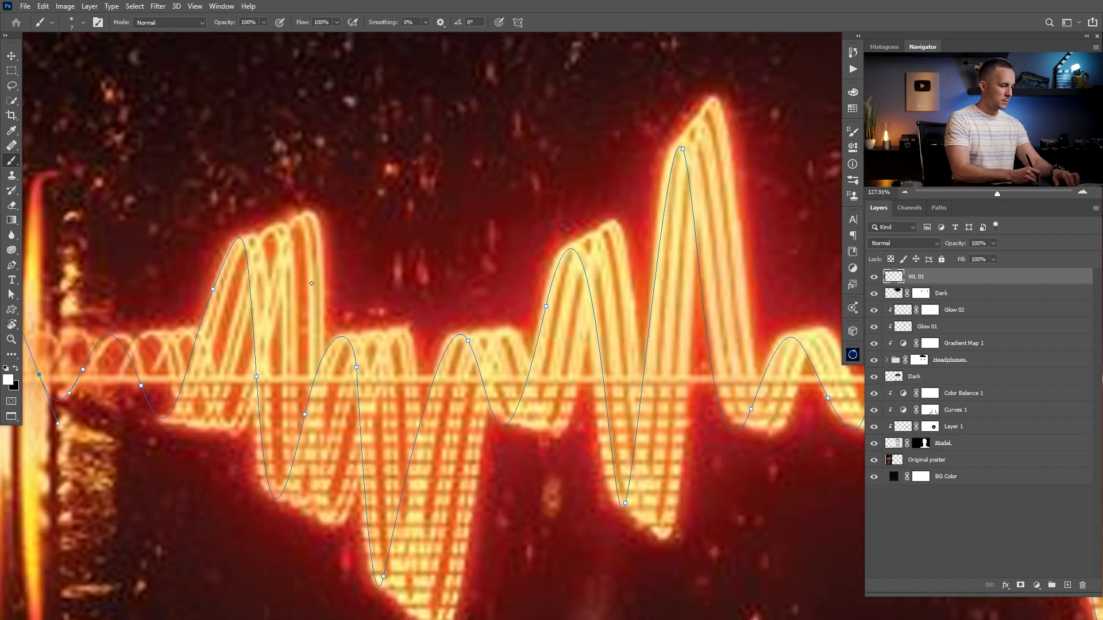
key("ctrl+z")
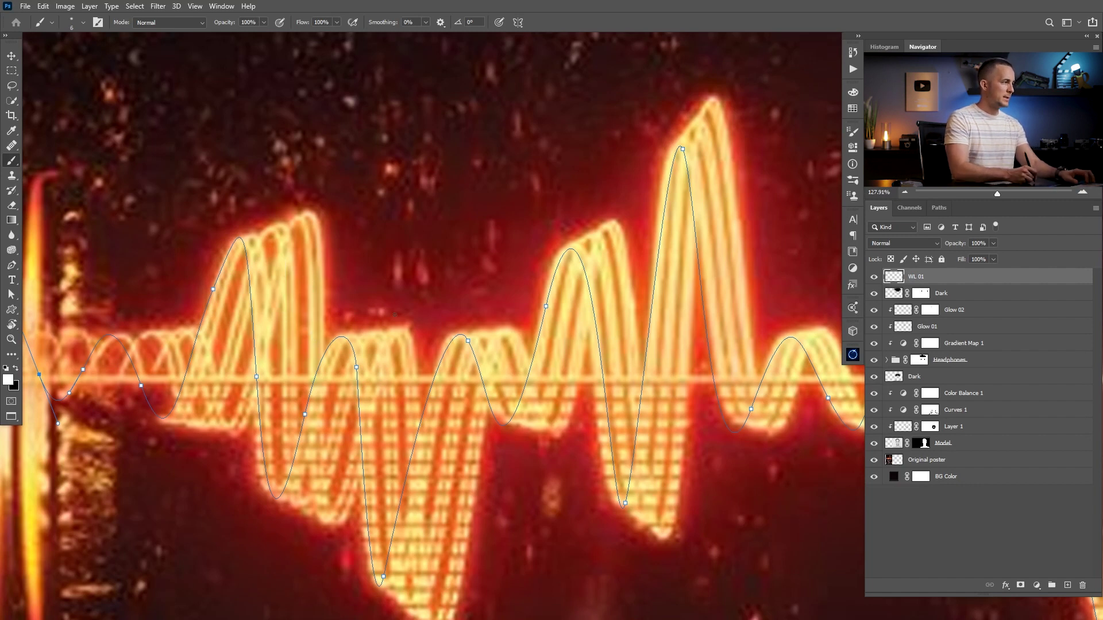
left_click_drag(449, 329, 405, 341)
left_click_drag(487, 329, 397, 292)
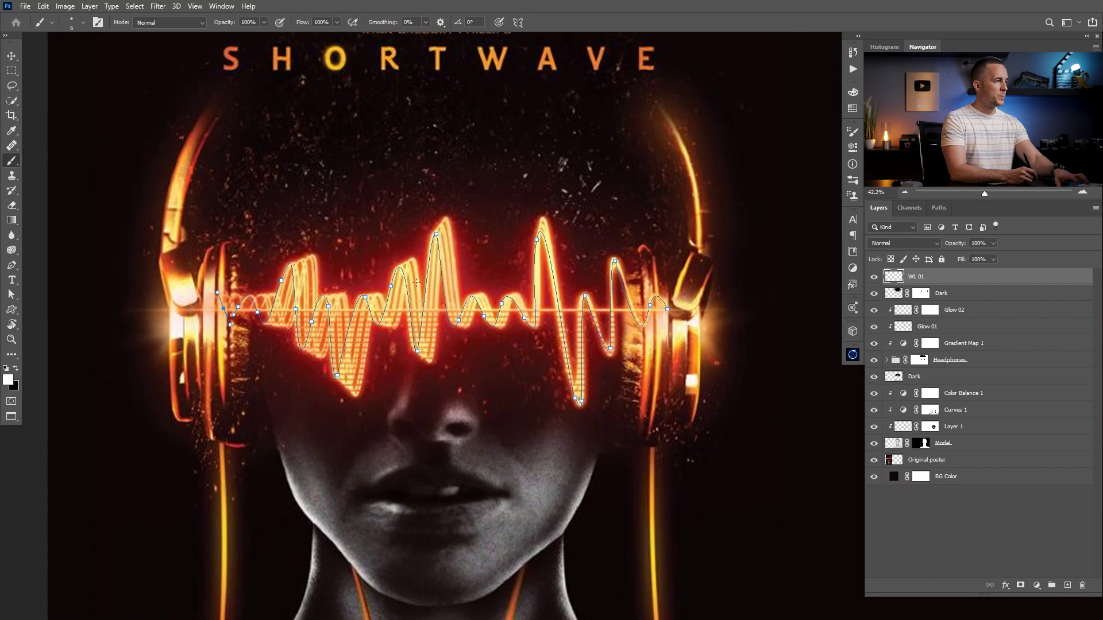
Step: Stroke the traced wave path on WL 01 with the Brush, leaving Simulate Pressure off
key("p")
right_click(413, 251)
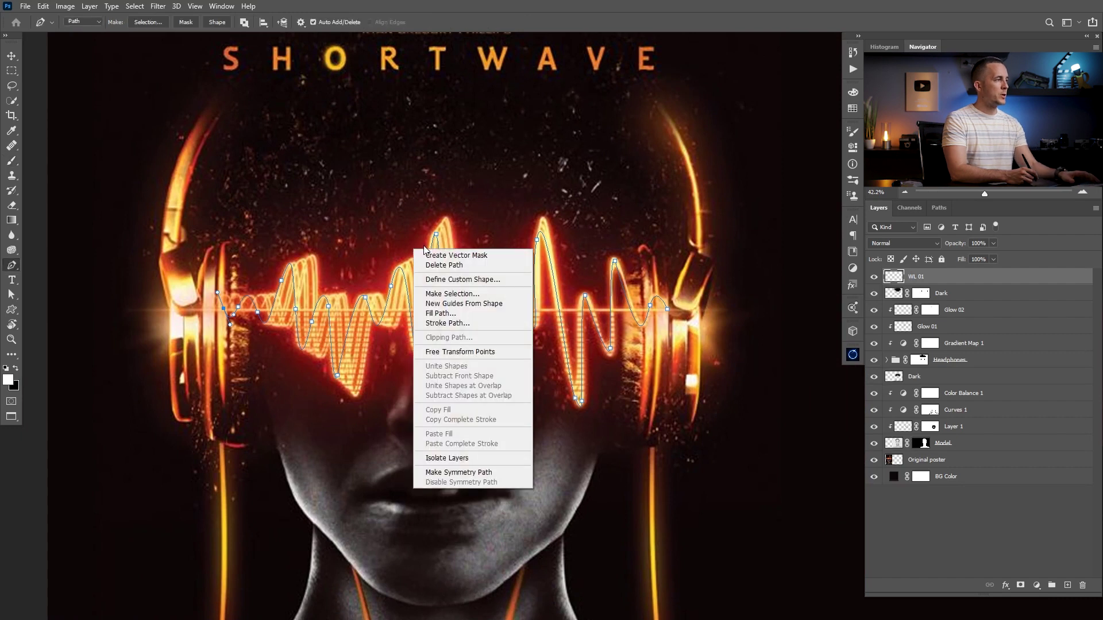
left_click(454, 324)
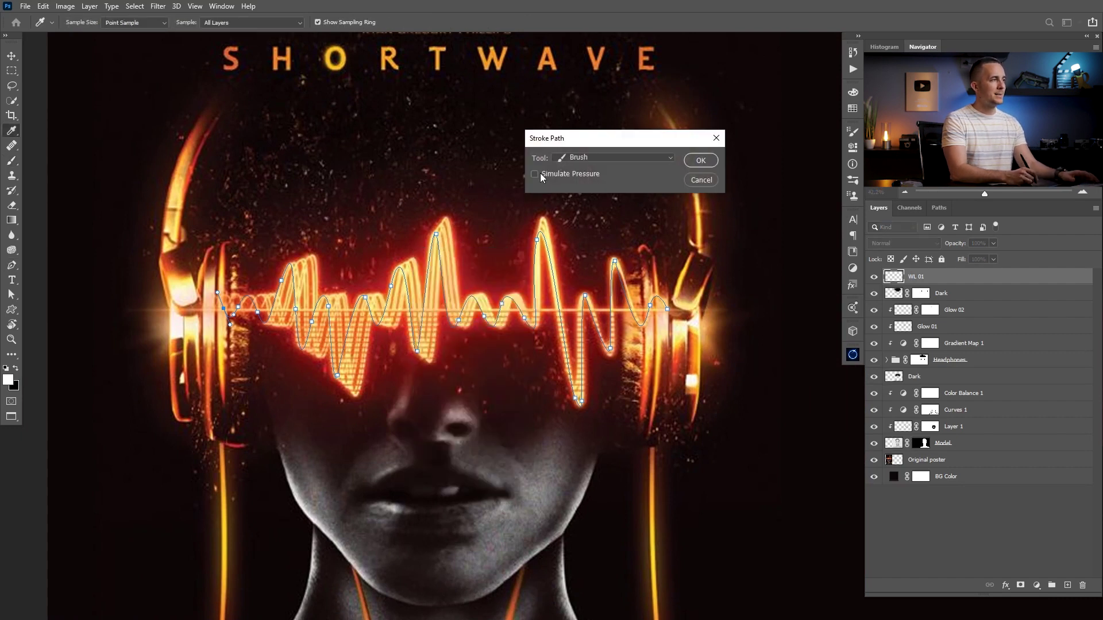
left_click(700, 161)
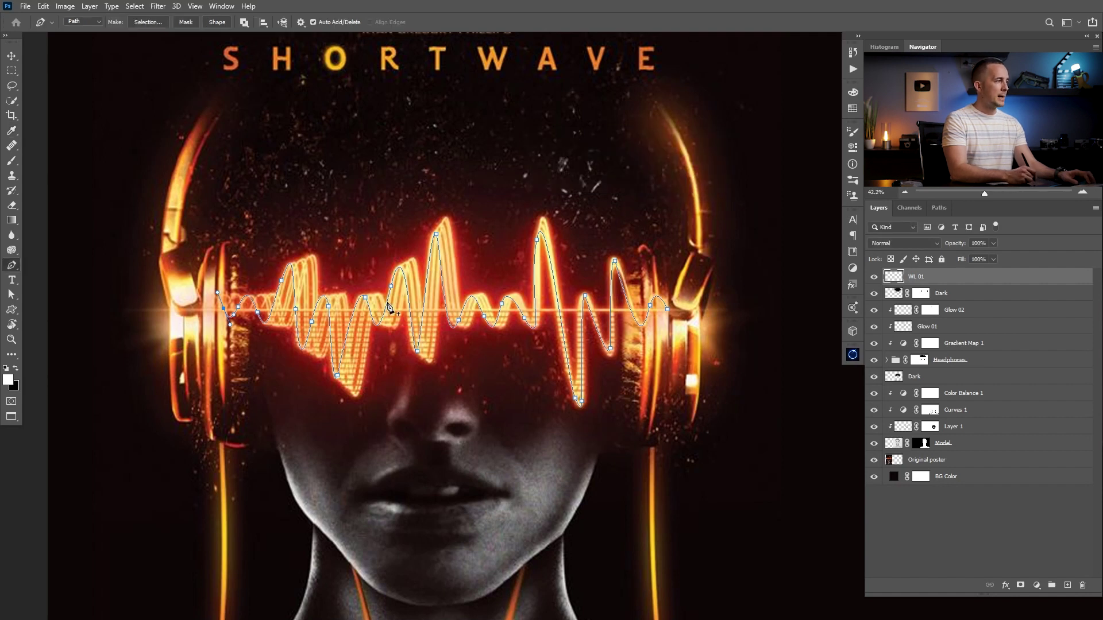
Step: Move the white WL 01 wave line from the poster onto the model's face, between the two headphones
left_click_drag(362, 297, 369, 297)
left_click_drag(618, 307, 570, 318)
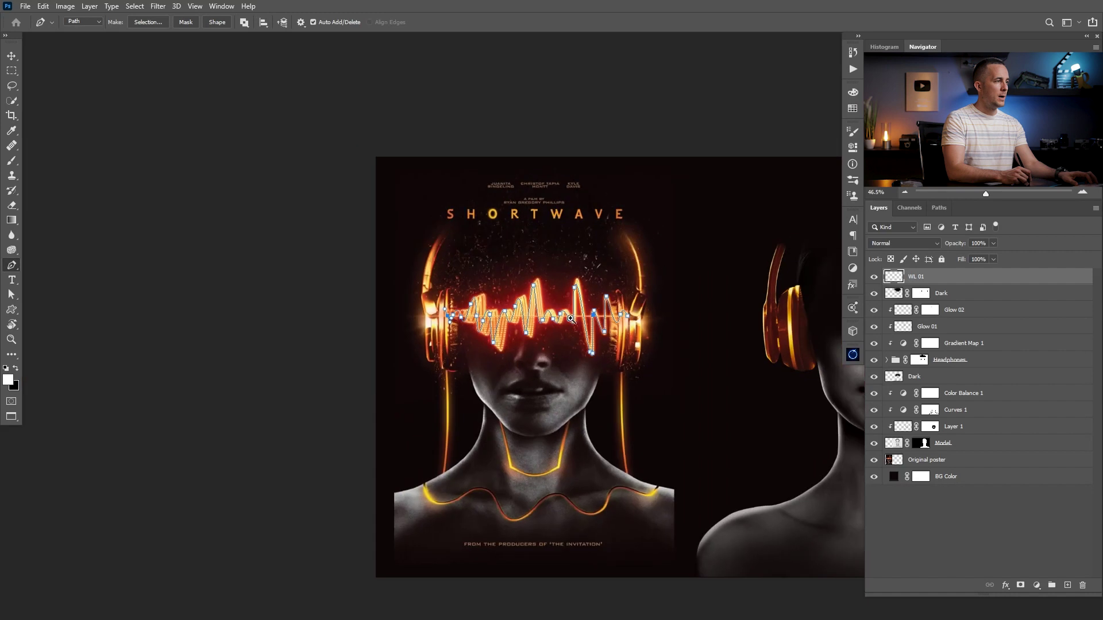
scroll(571, 318, "down", 3)
key("v")
left_click_drag(386, 316, 607, 321)
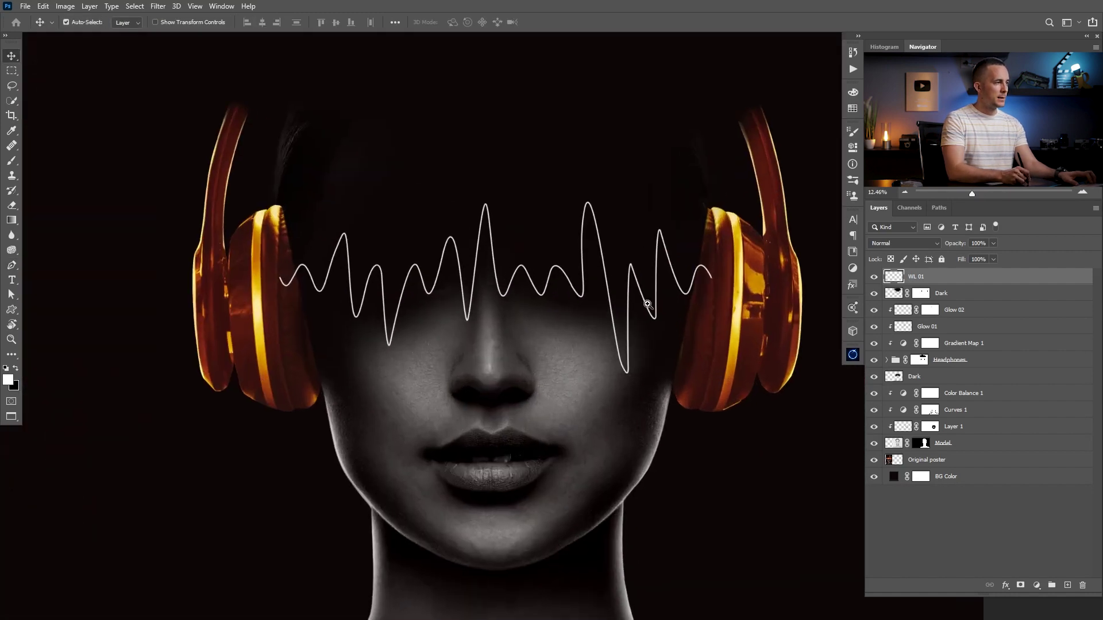
left_click_drag(647, 304, 595, 294)
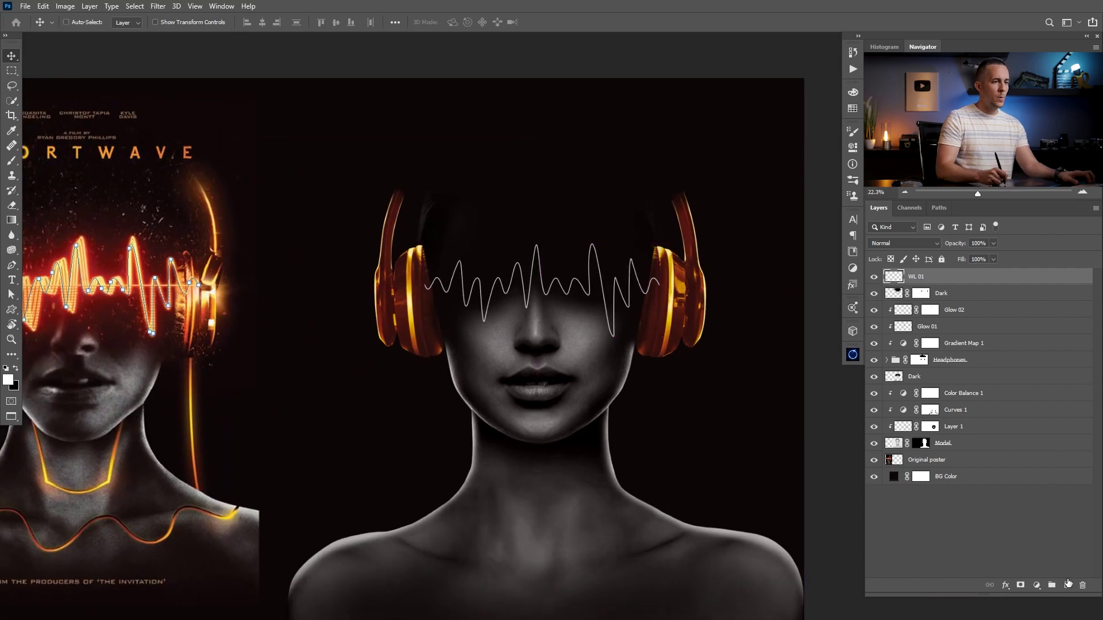
Step: Add a new layer above WL 01 and enlarge the brush for a thicker wave line, checking it with test strokes on the poster
left_click(1067, 584)
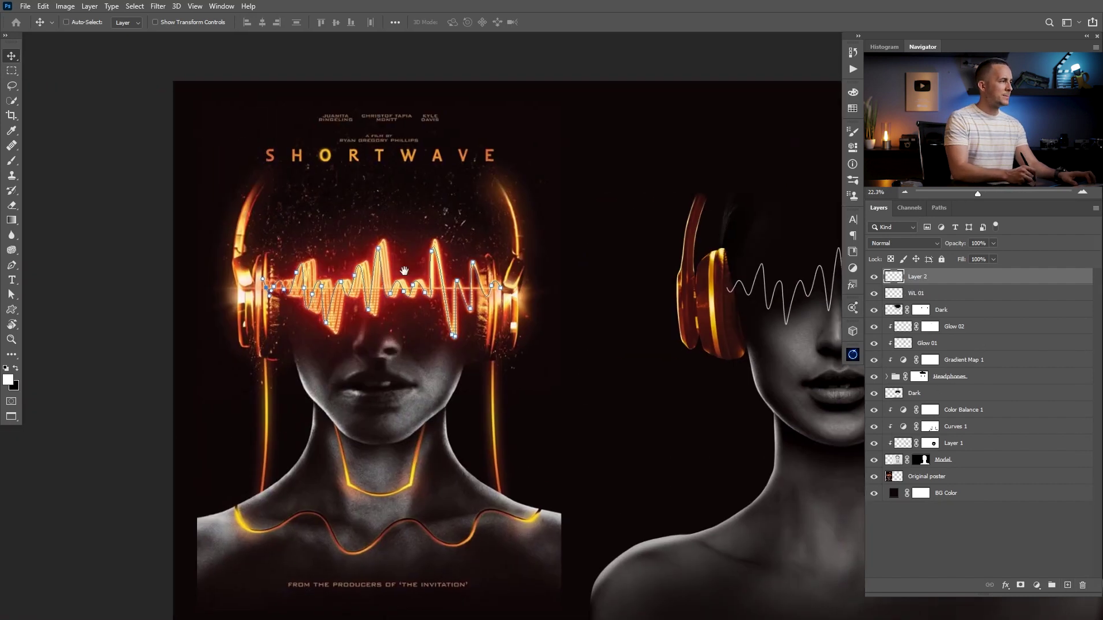
scroll(394, 292, "up", 3)
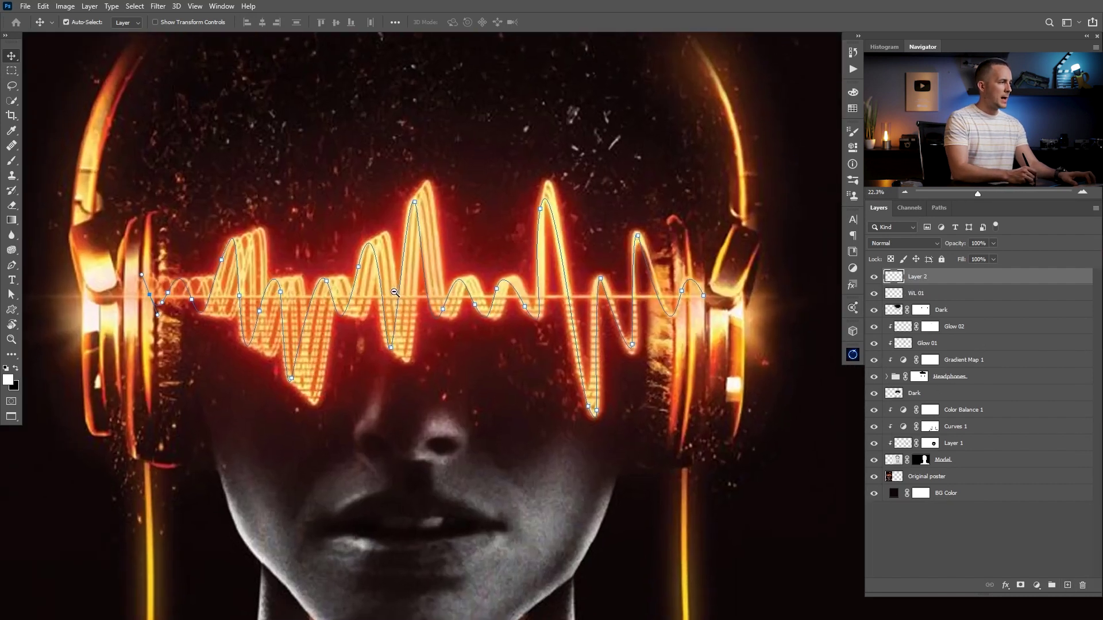
key("b")
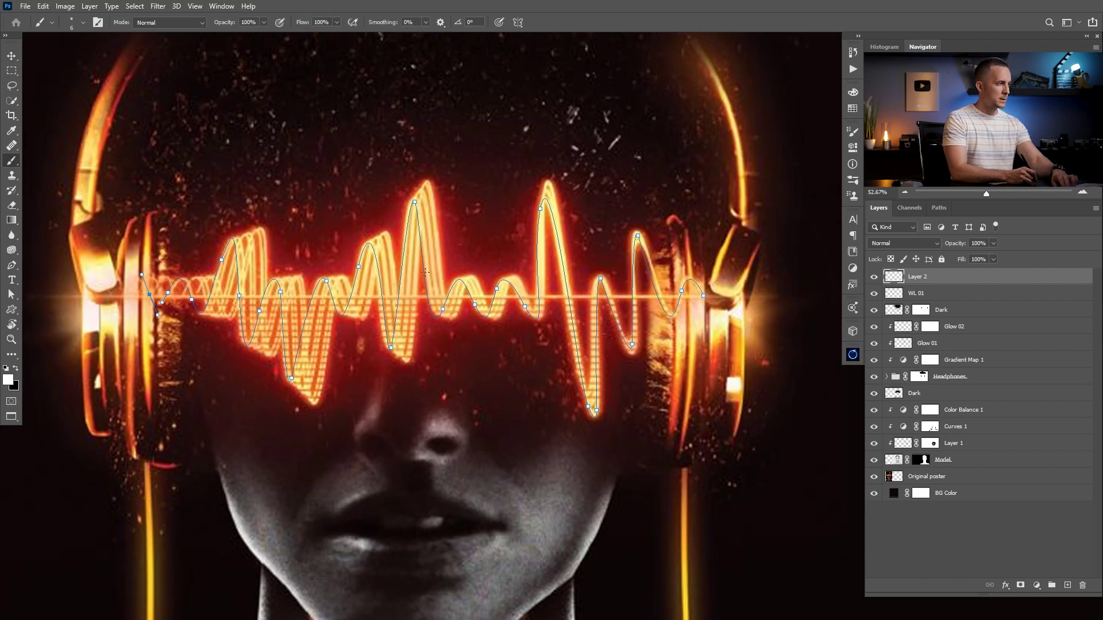
scroll(378, 271, "up", 2)
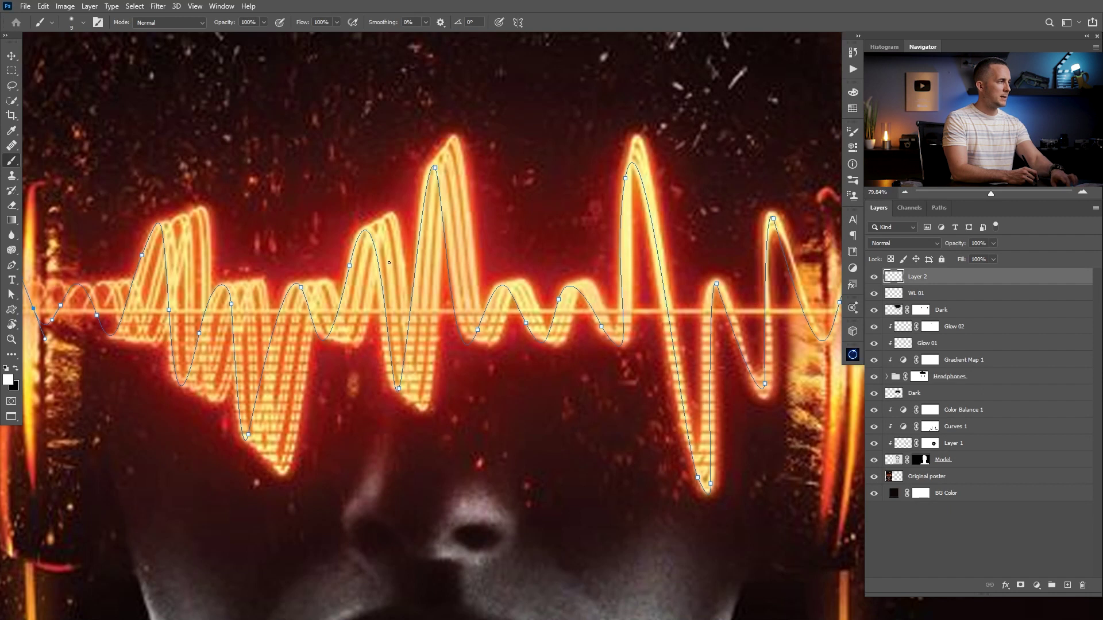
left_click_drag(389, 260, 394, 330)
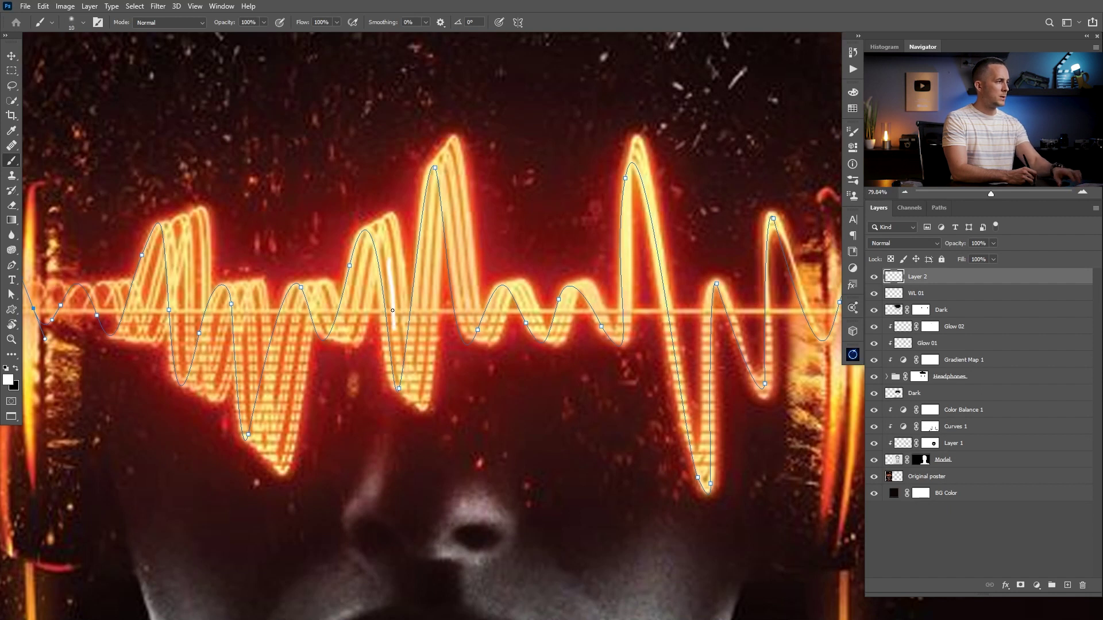
key("ctrl+z")
left_click_drag(389, 270, 394, 333)
key("ctrl+z")
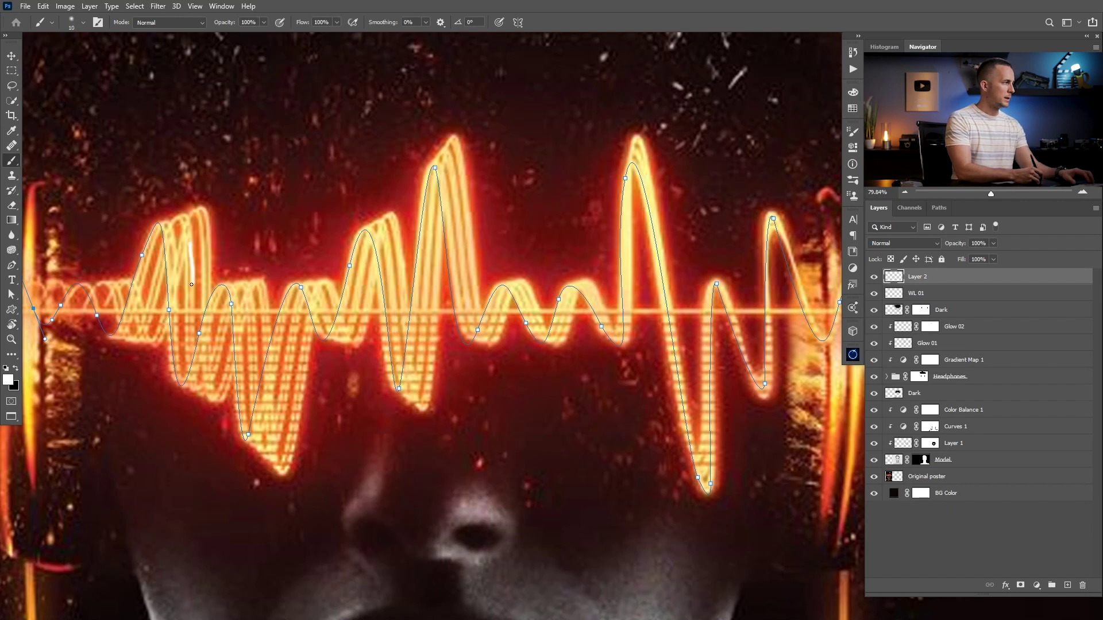
left_click_drag(204, 251, 205, 302)
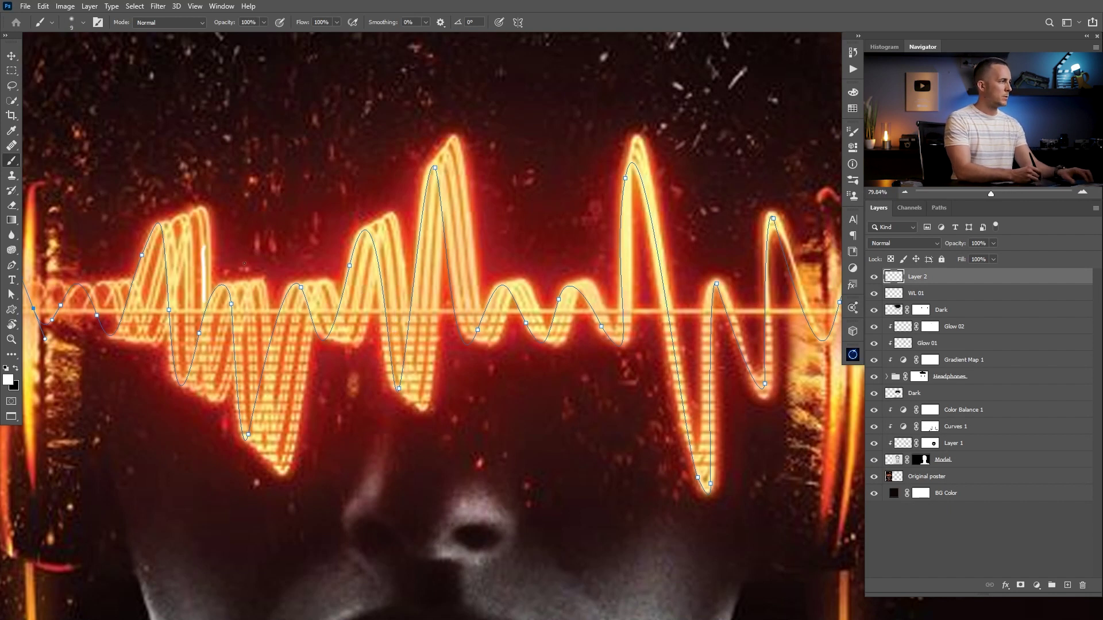
key("ctrl+z")
right_click(345, 270)
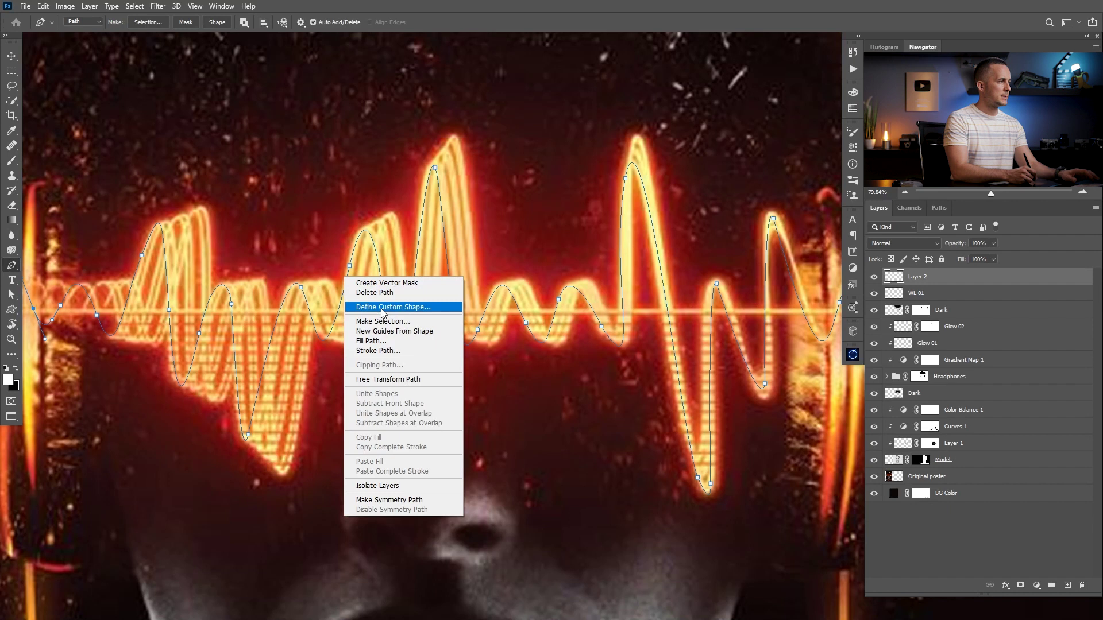
left_click(367, 348)
key("Return")
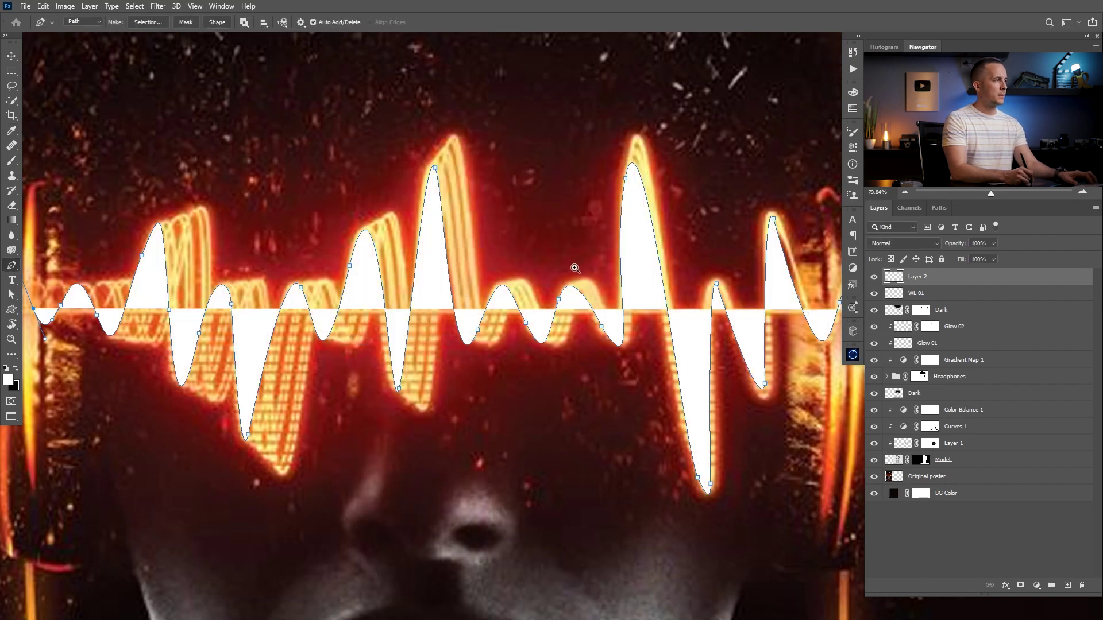
scroll(574, 268, "down", 1)
key("ctrl+z")
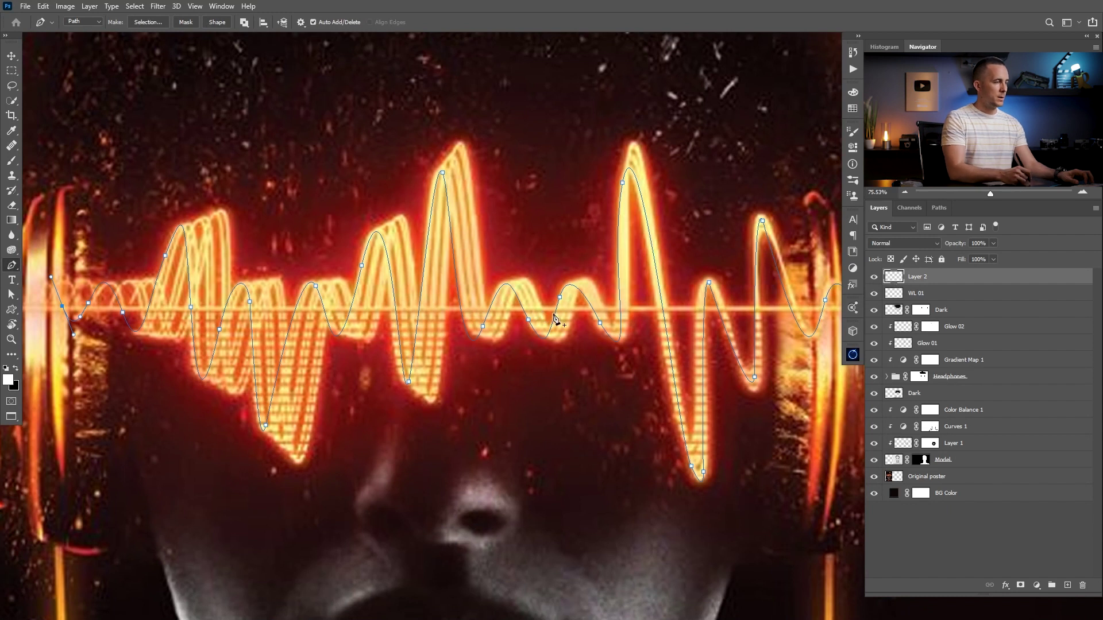
Step: Stroke the waveform path on Layer 2 using the Brush without simulated pressure, and dismiss the path
right_click(456, 226)
left_click(488, 297)
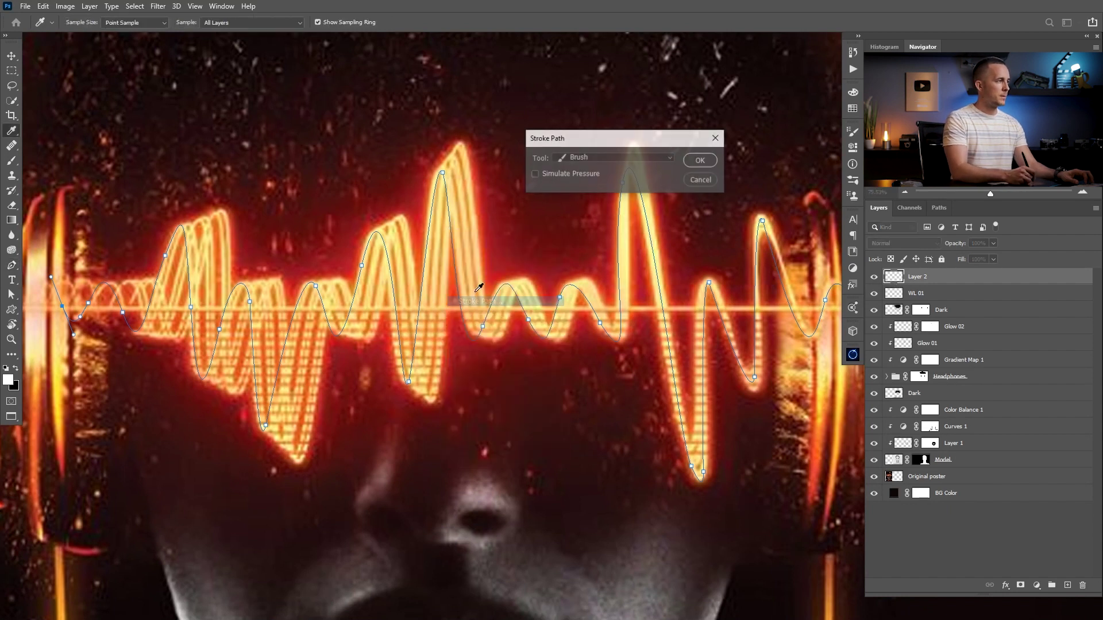
left_click(701, 161)
left_click_drag(549, 272, 426, 284)
key("Escape")
key("Escape")
left_click_drag(586, 313, 378, 330)
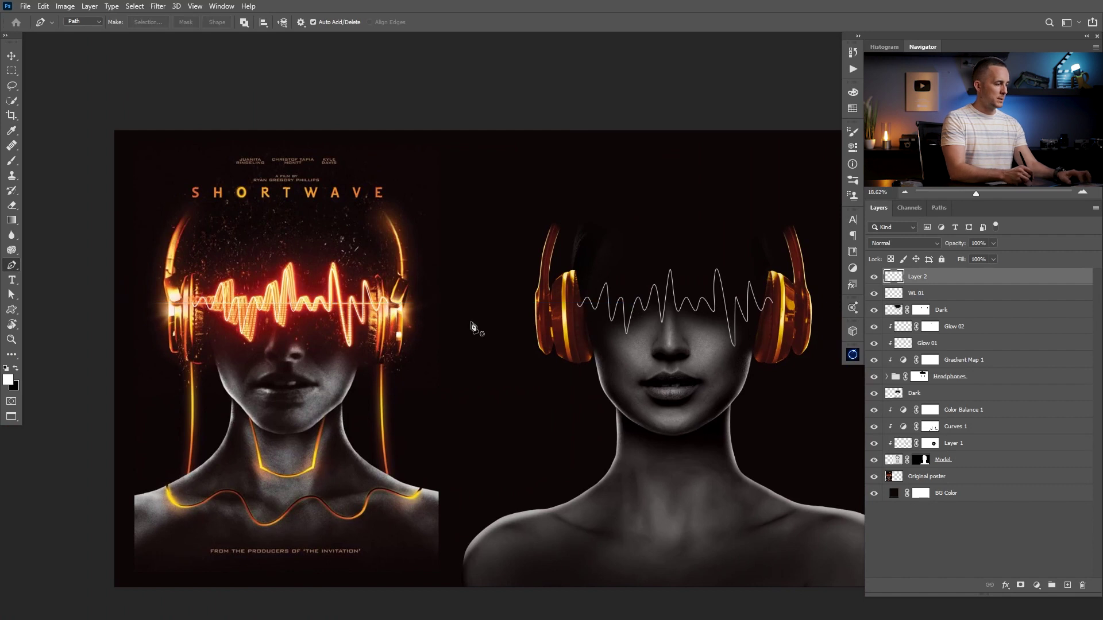
Step: Move the stroked wave line on Layer 2 from the original poster onto the model's eye area between the headphones
key("b")
left_click_drag(315, 294, 601, 294)
key("ctrl+z")
key("v")
left_click_drag(339, 315, 702, 323)
left_click_drag(627, 328, 572, 342)
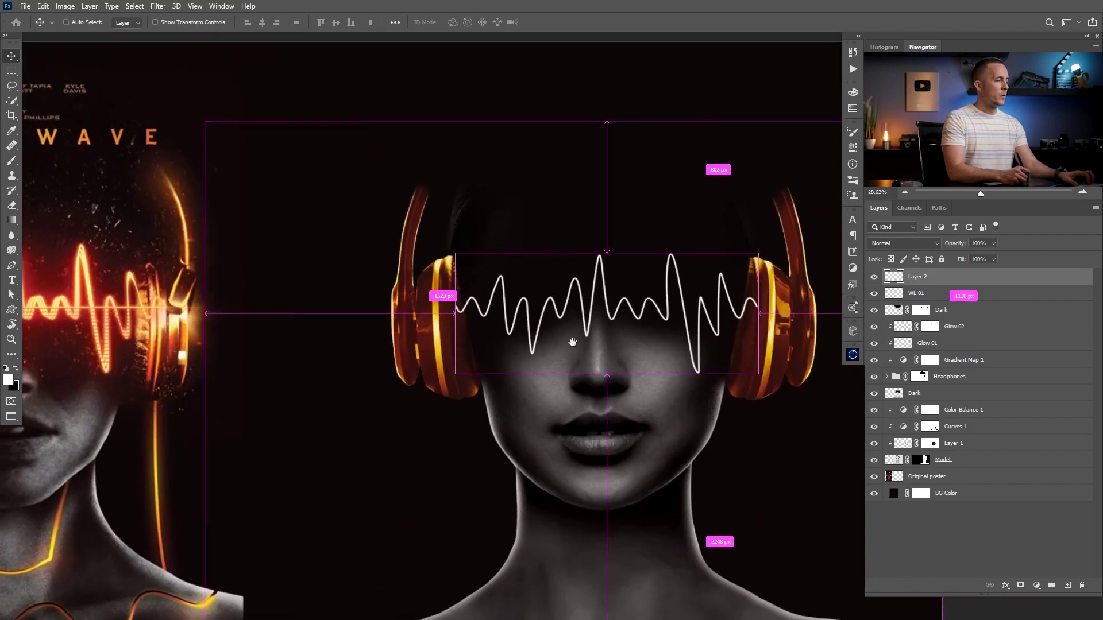
Step: Examine how the glowing wave lines are layered on the original poster and compare them with the model's line
left_click_drag(397, 328, 423, 325)
left_click_drag(278, 322, 845, 362)
left_click_drag(360, 326, 379, 325)
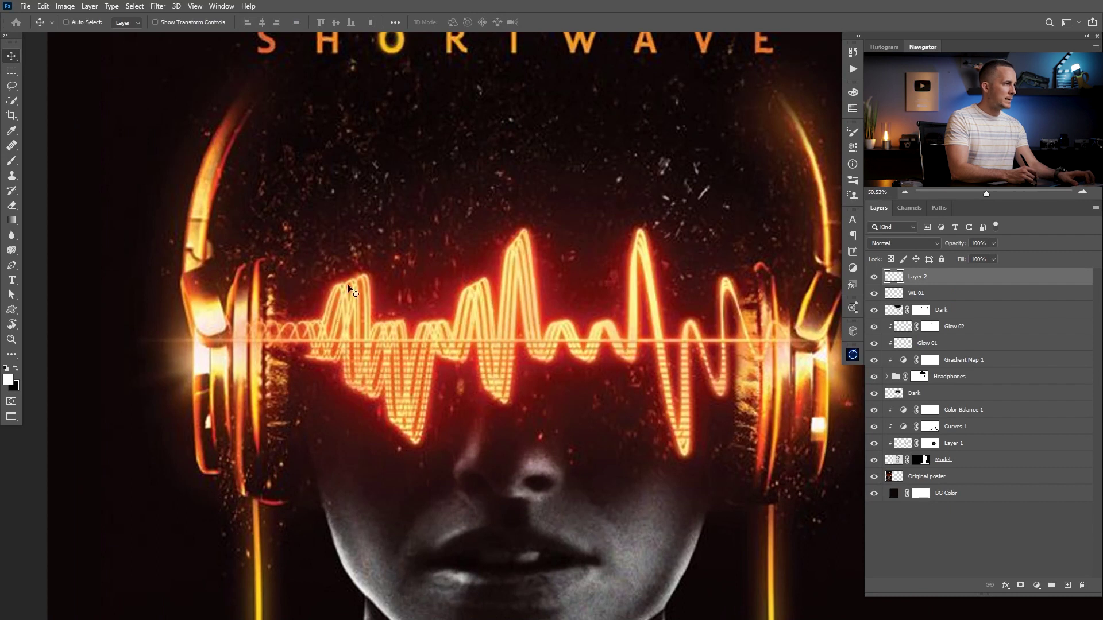
left_click_drag(519, 320, 488, 320)
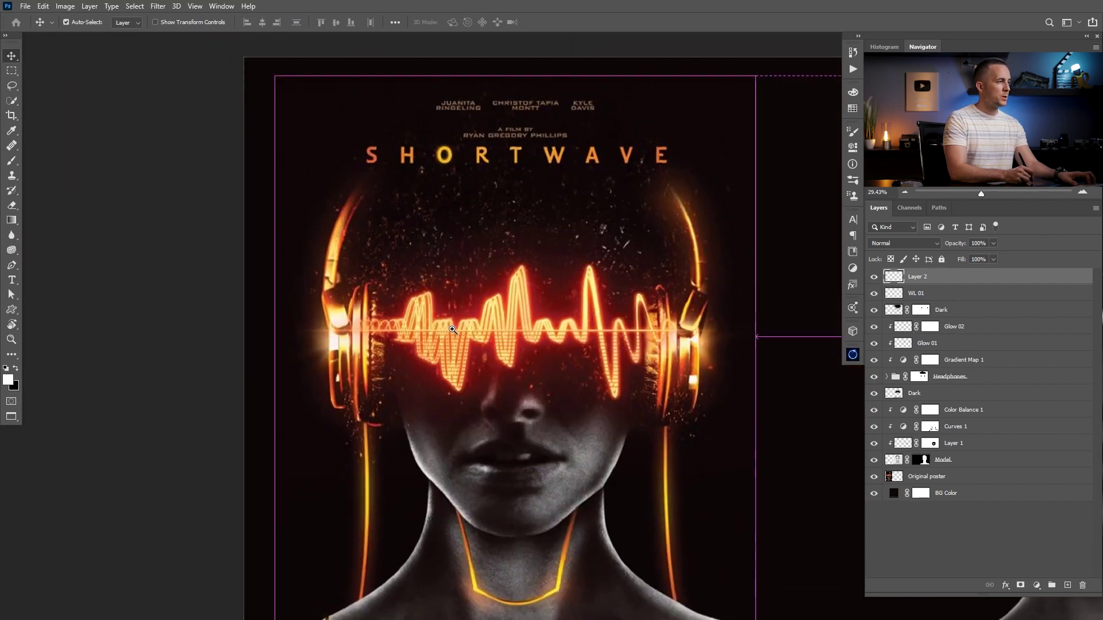
left_click_drag(758, 330, 405, 270)
left_click_drag(780, 313, 532, 374)
left_click_drag(540, 327, 560, 327)
mouse_move(494, 348)
left_mouse_down()
mouse_move(508, 347)
mouse_move(489, 355)
left_mouse_up()
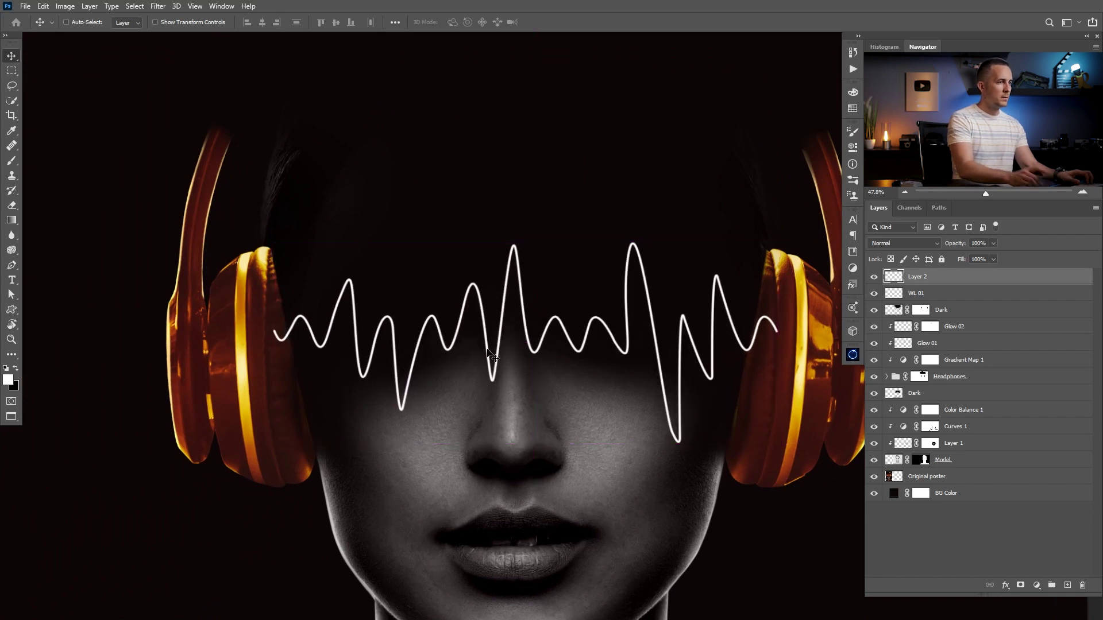
Step: Place Layer 2 below WL 01 and offset WL 01 slightly to the left to form a double line
left_click_drag(915, 279, 899, 295)
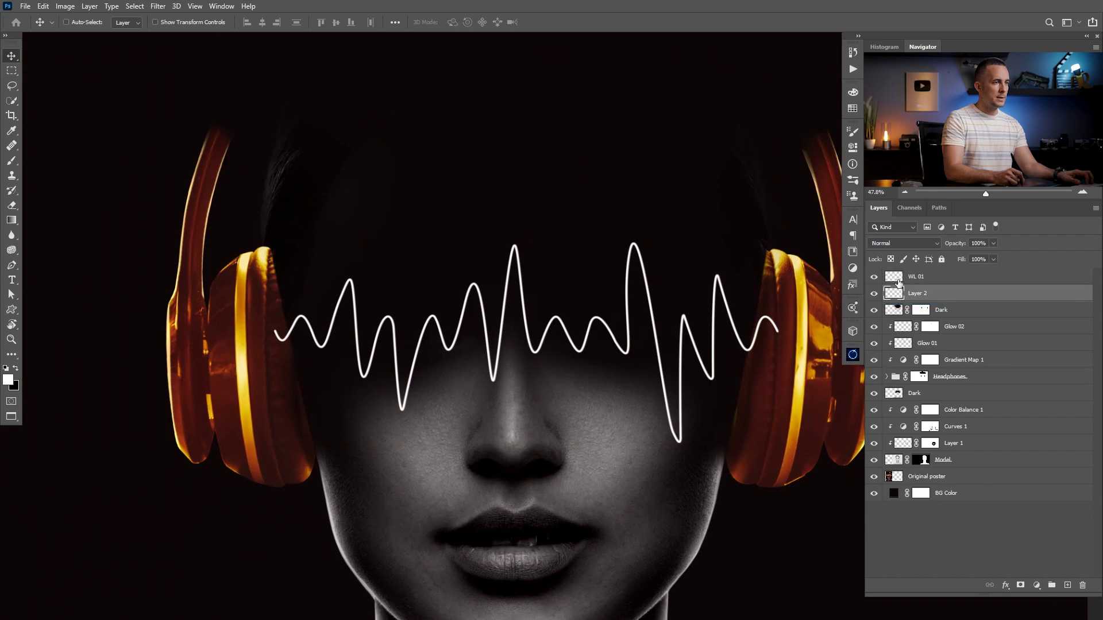
left_click(899, 279)
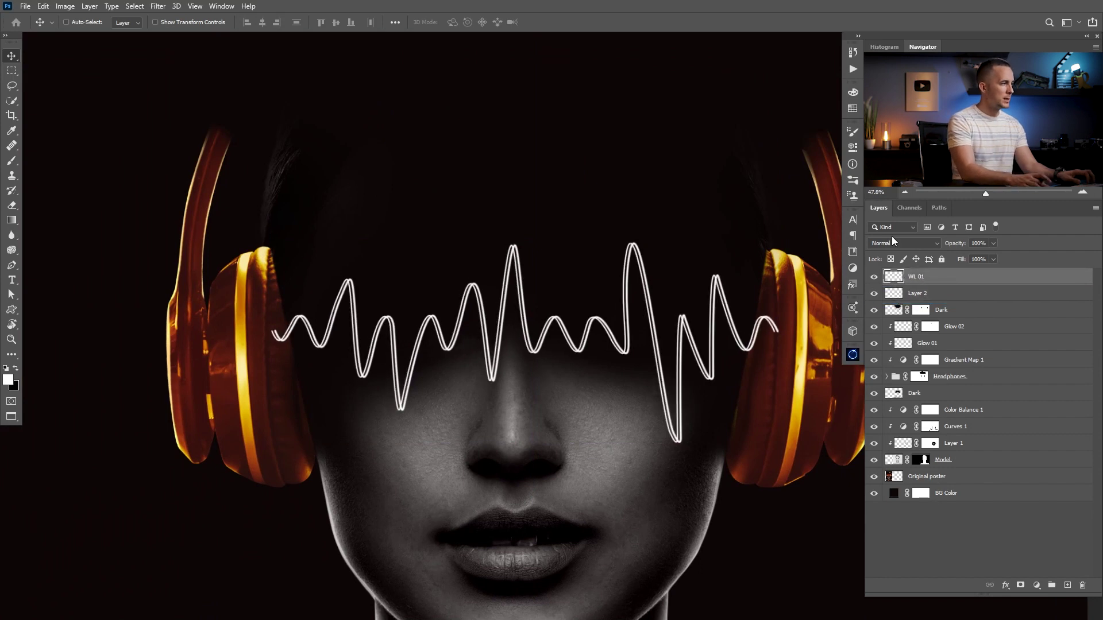
left_click_drag(423, 294, 393, 310)
left_click_drag(162, 326, 617, 285)
left_click_drag(141, 303, 385, 310)
left_click_drag(718, 253, 493, 279)
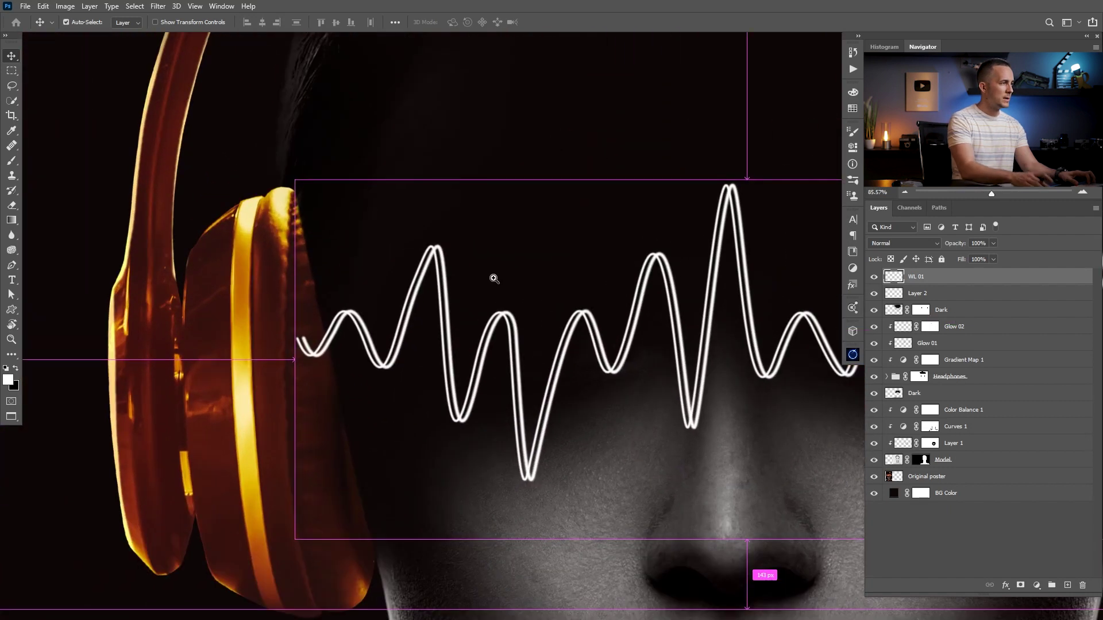
Step: Hide Layer 2 and duplicate the WL 01 layer
left_click(873, 293)
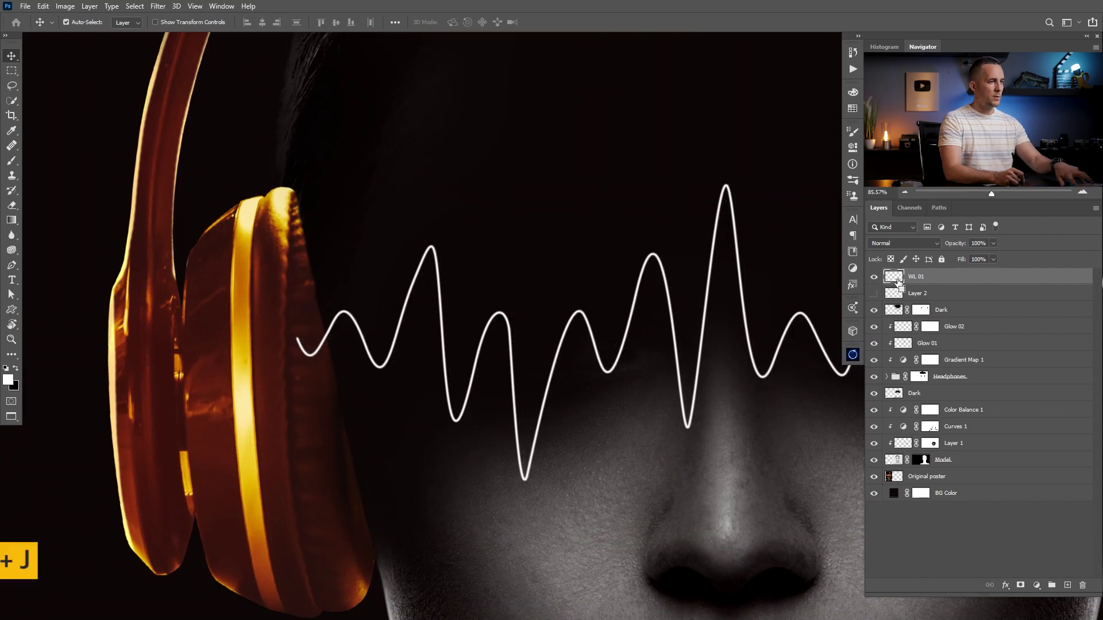
key("ctrl+j")
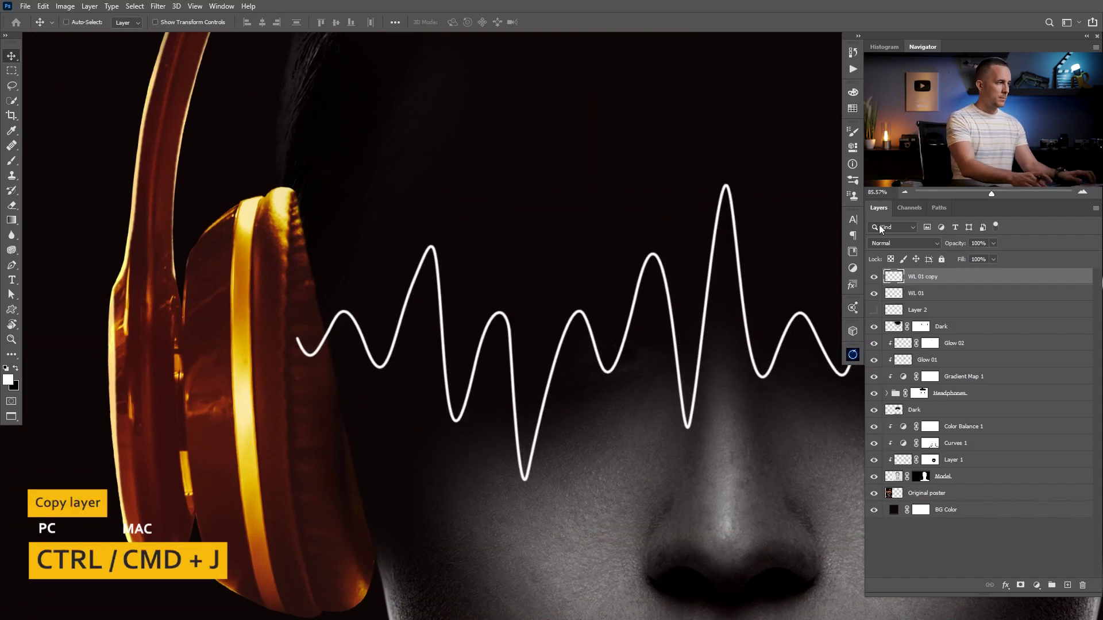
key("shift+Right")
key("e")
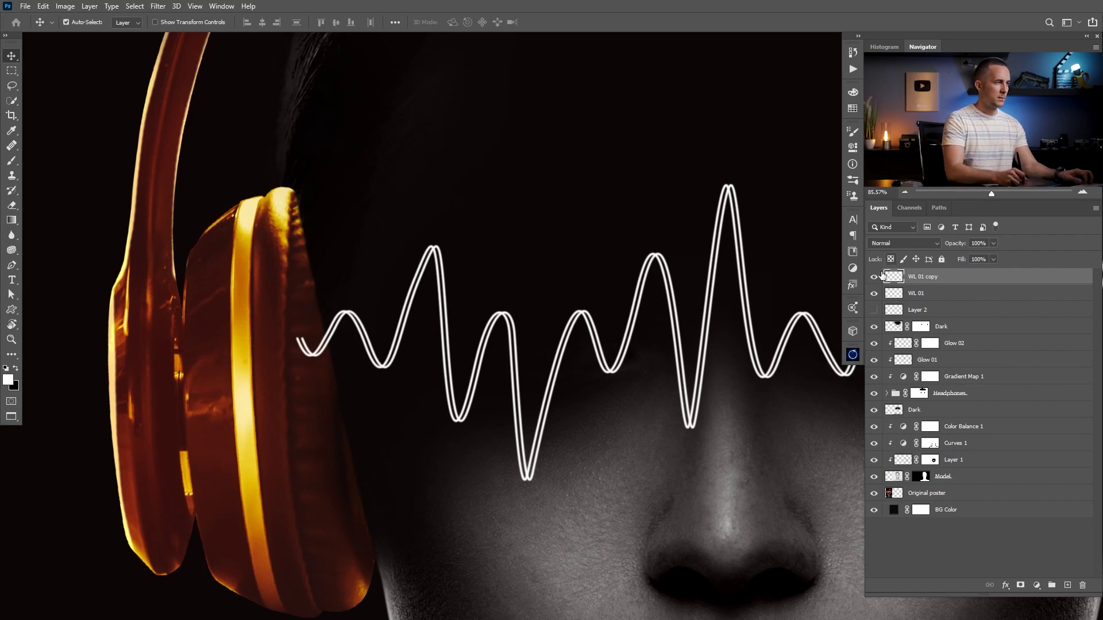
key("ctrl+z")
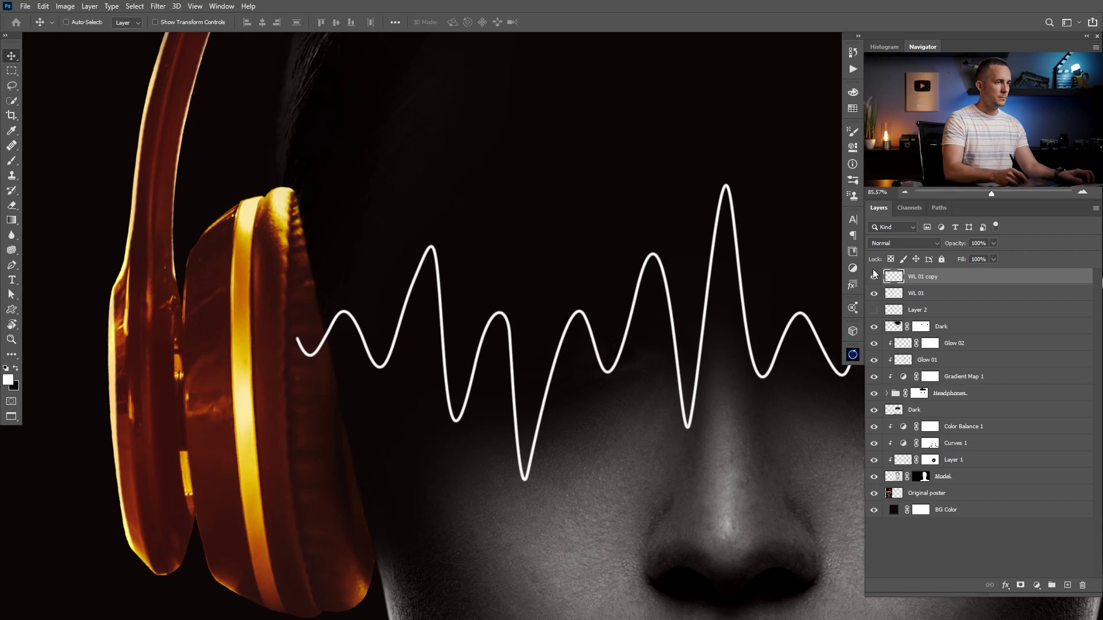
Step: Place WL 01 above its copy and nudge it slightly left so the two wave lines run side by side
left_click_drag(895, 283, 900, 276)
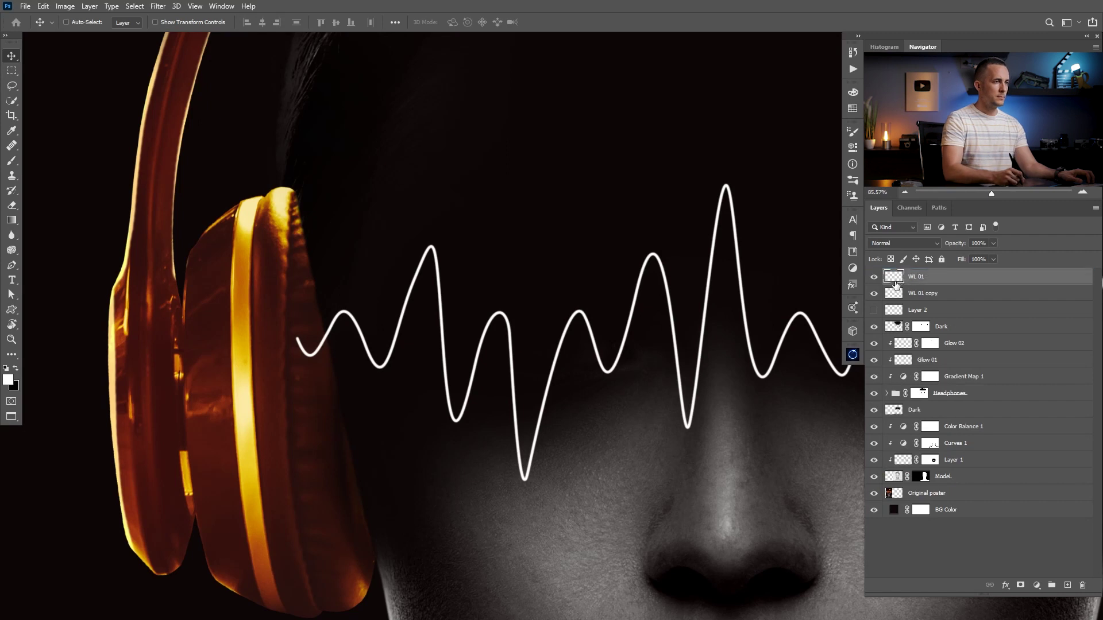
key("Left")
key("Left")
key("Left")
key("Left")
key("Left")
key("Left")
key("Left")
left_click_drag(559, 317, 508, 327)
left_click_drag(288, 289, 709, 334)
mouse_move(333, 358)
left_mouse_down()
mouse_move(379, 380)
mouse_move(321, 372)
left_mouse_up()
left_click_drag(850, 416, 475, 305)
left_click_drag(520, 245, 459, 302)
Step: Merge the WL 01 and WL 01 copy layers into one layer
left_click(923, 292, "shift")
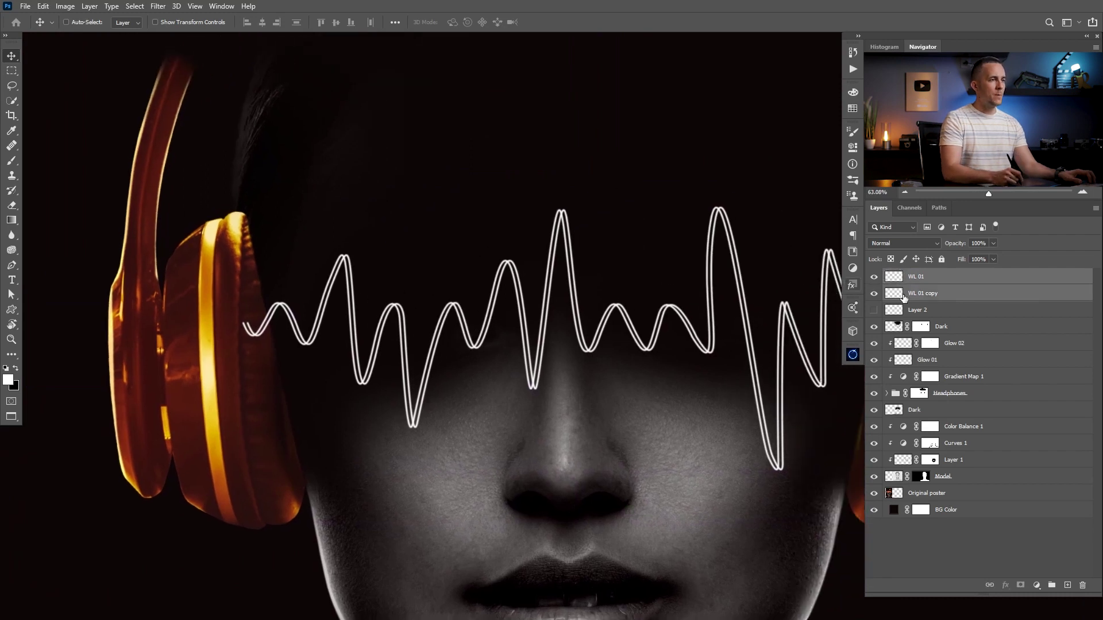
key("ctrl")
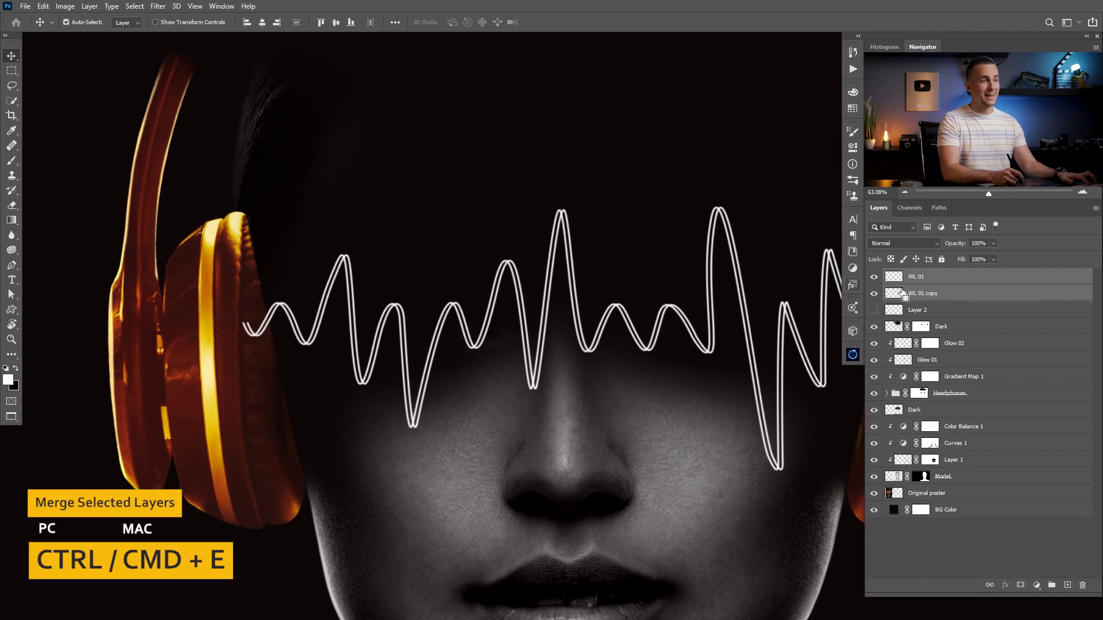
key("ctrl+e")
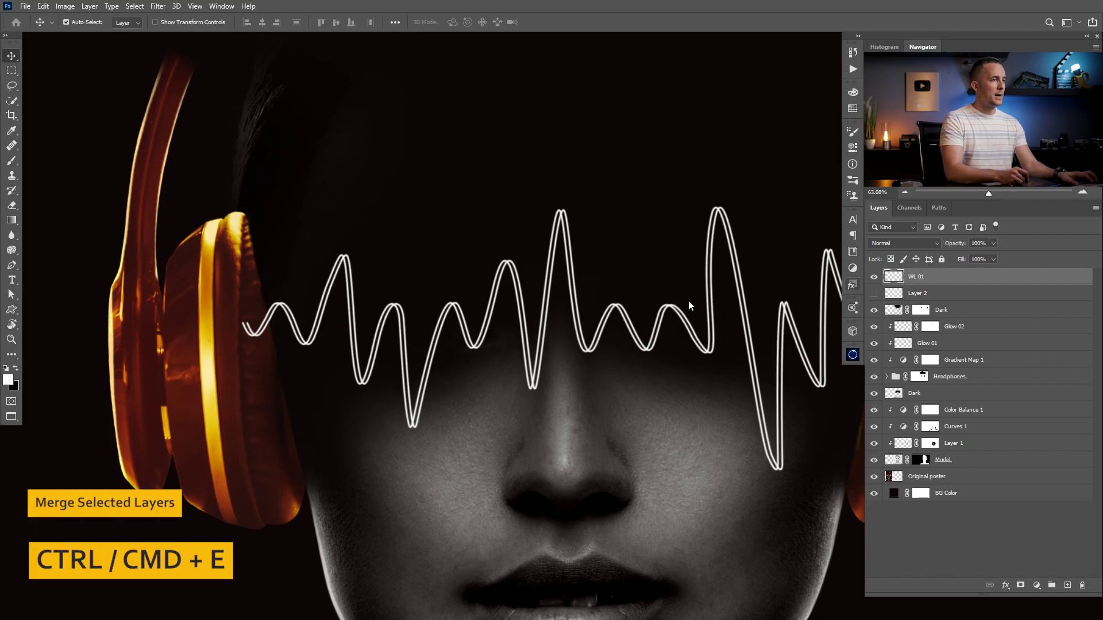
Step: Duplicate the merged WL 01 layer and shift the copy slightly left of the first double line
scroll(627, 312, "down", 3)
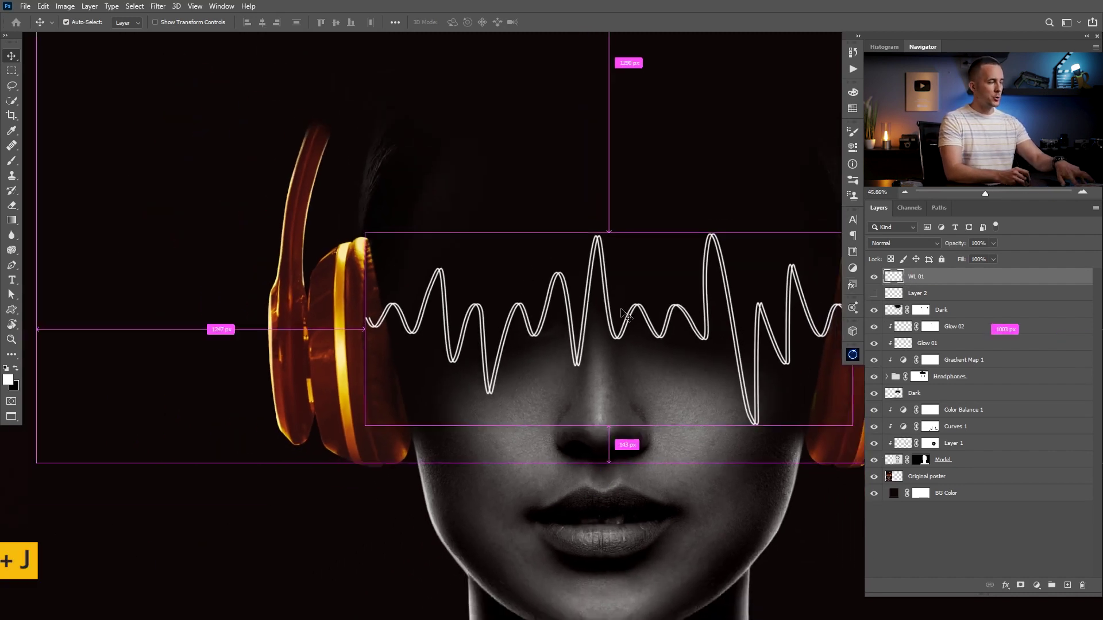
key("ctrl+j")
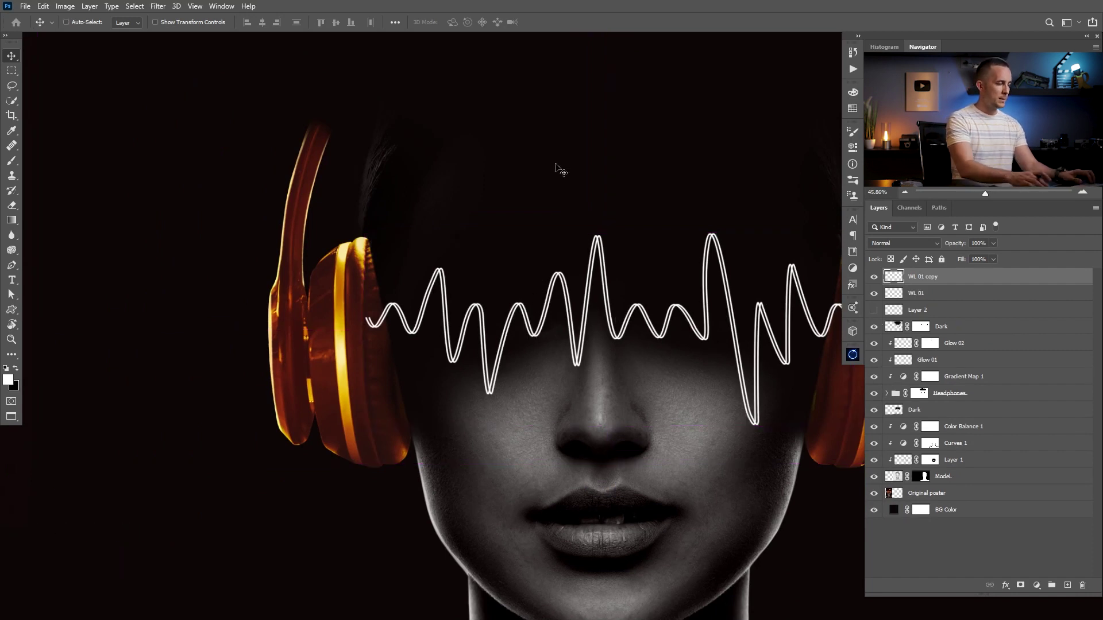
key("shift+Left")
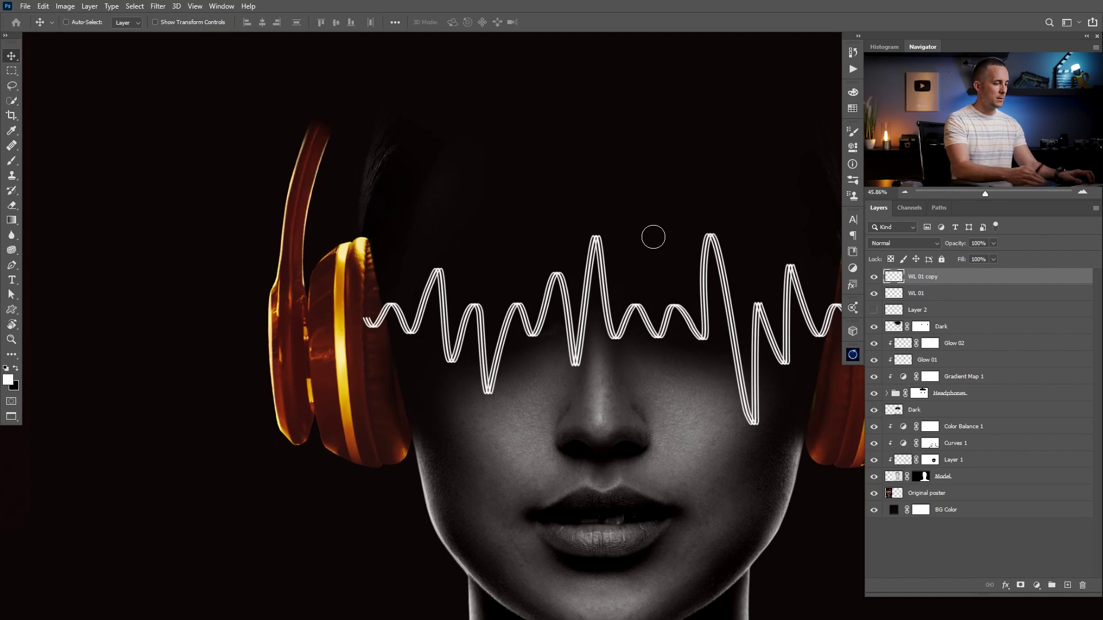
left_click_drag(512, 326, 504, 326)
Step: Move WL 01 and WL 01 copy together onto the original poster, over its glowing waveform
left_click_drag(295, 361, 534, 361)
left_click_drag(322, 349, 684, 341)
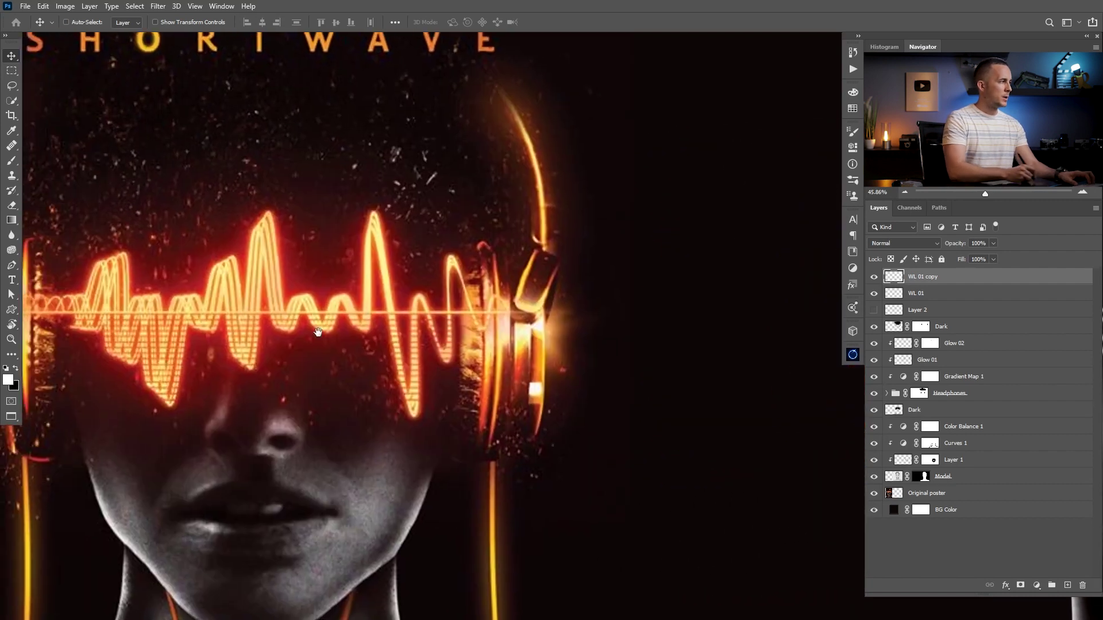
scroll(216, 299, "down", 5)
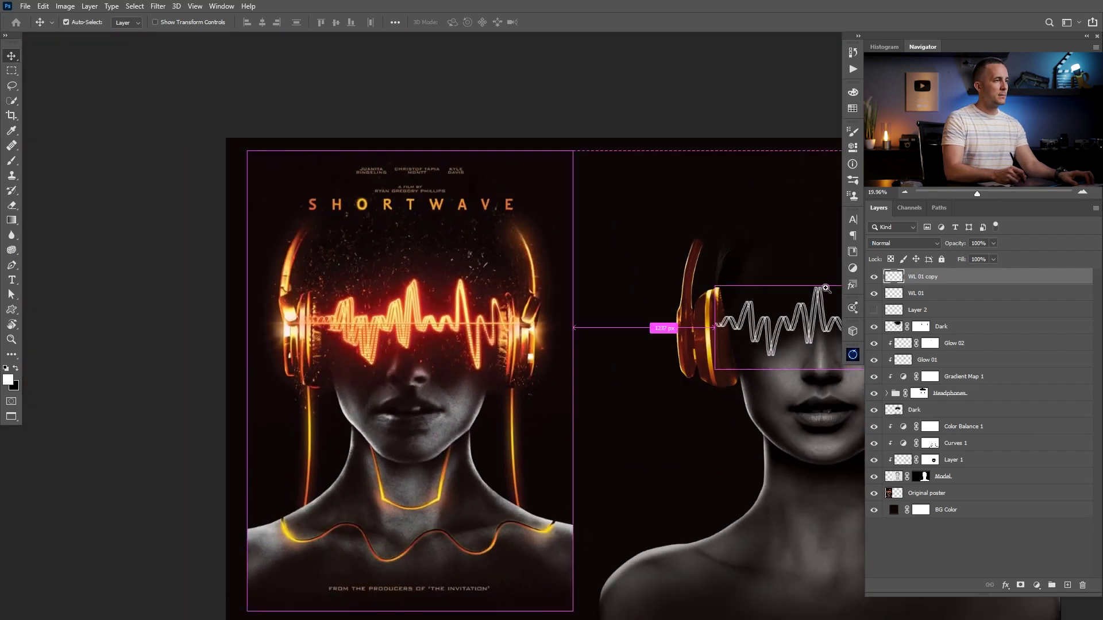
left_click(903, 295, "ctrl")
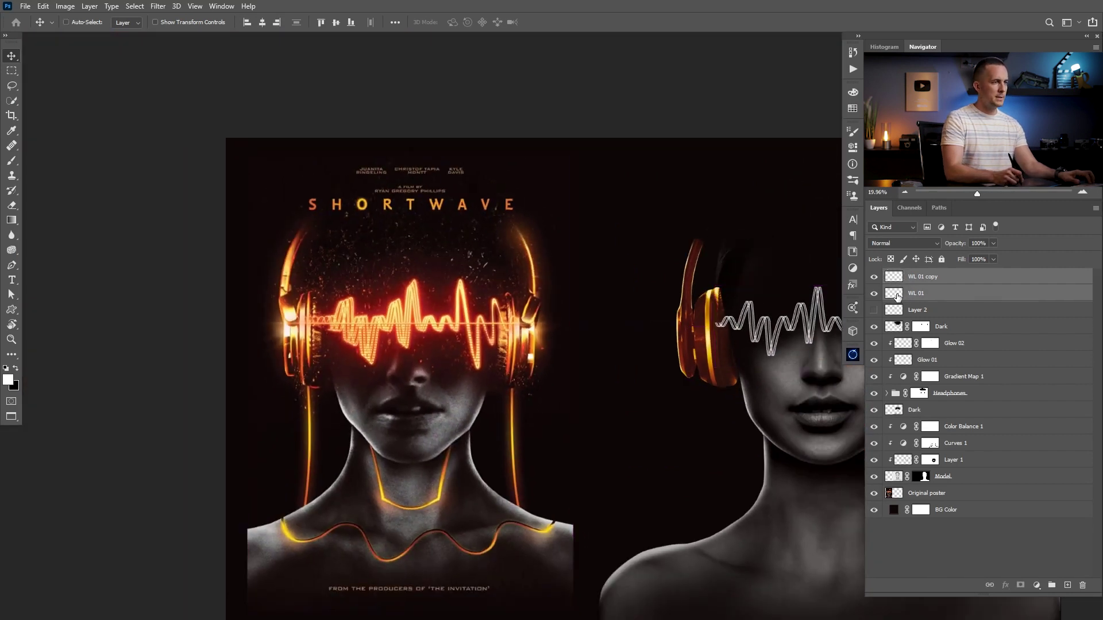
left_click_drag(772, 313, 375, 331)
scroll(369, 313, "up", 5)
left_click_drag(626, 302, 529, 315)
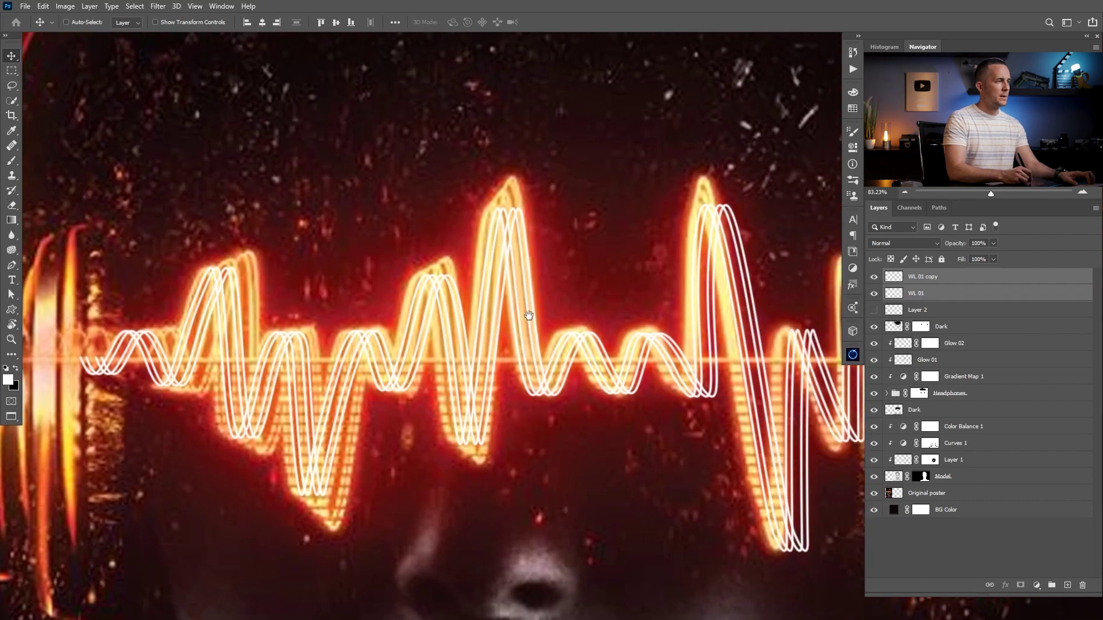
left_click_drag(707, 332, 659, 287)
left_click_drag(575, 220, 709, 279)
left_click_drag(478, 343, 516, 329)
Step: Stretch WL 01 copy horizontally to about 102.78% with Free Transform, keeping its height at 100%
left_click(894, 276)
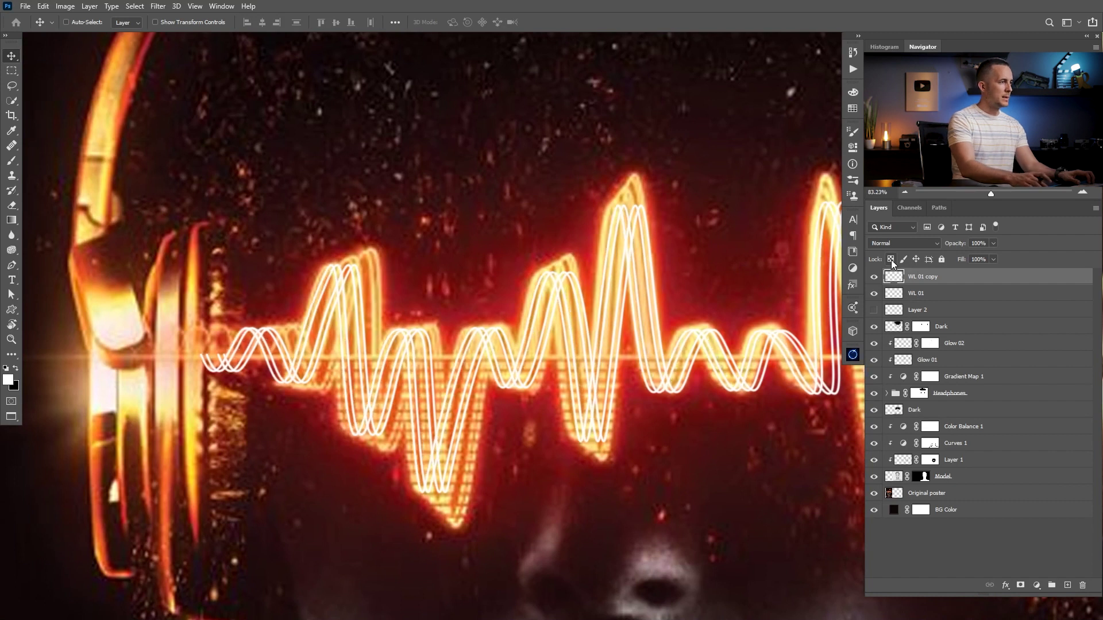
scroll(417, 355, "down", 3)
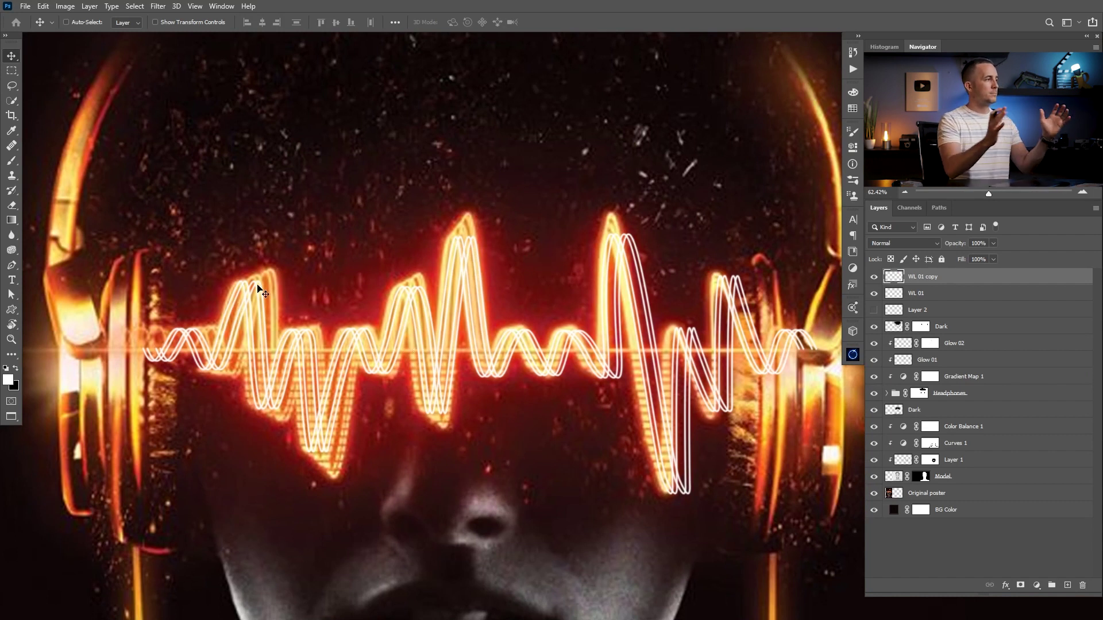
left_click_drag(608, 329, 517, 316)
key("ctrl+t")
left_click_drag(713, 348, 731, 345)
left_click_drag(731, 344, 731, 340)
key("Left")
key("Left")
key("Left")
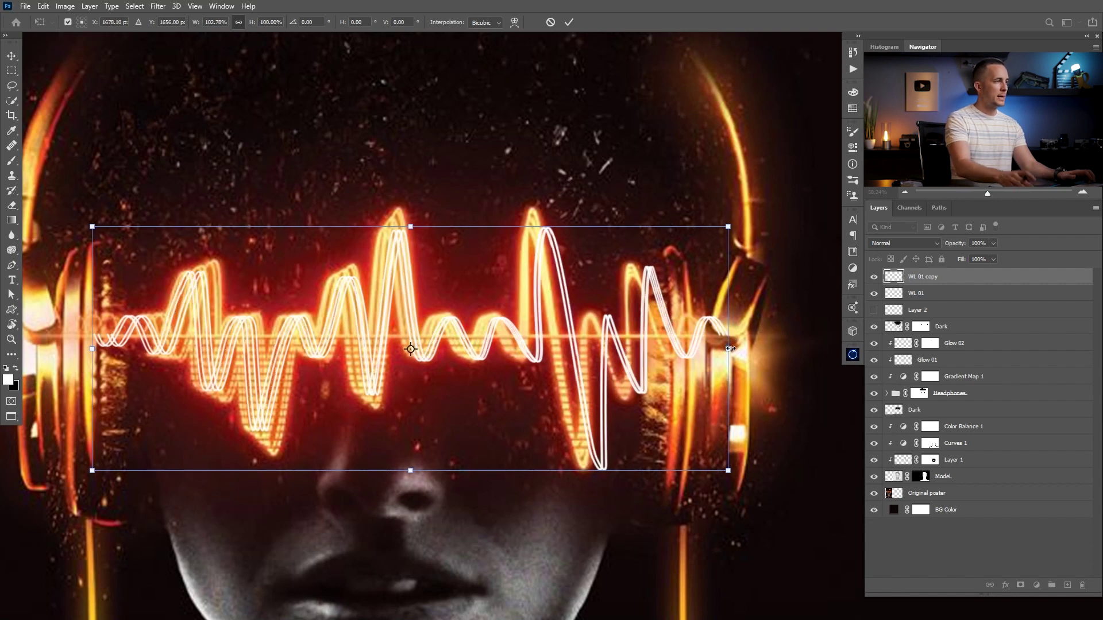
key("Return")
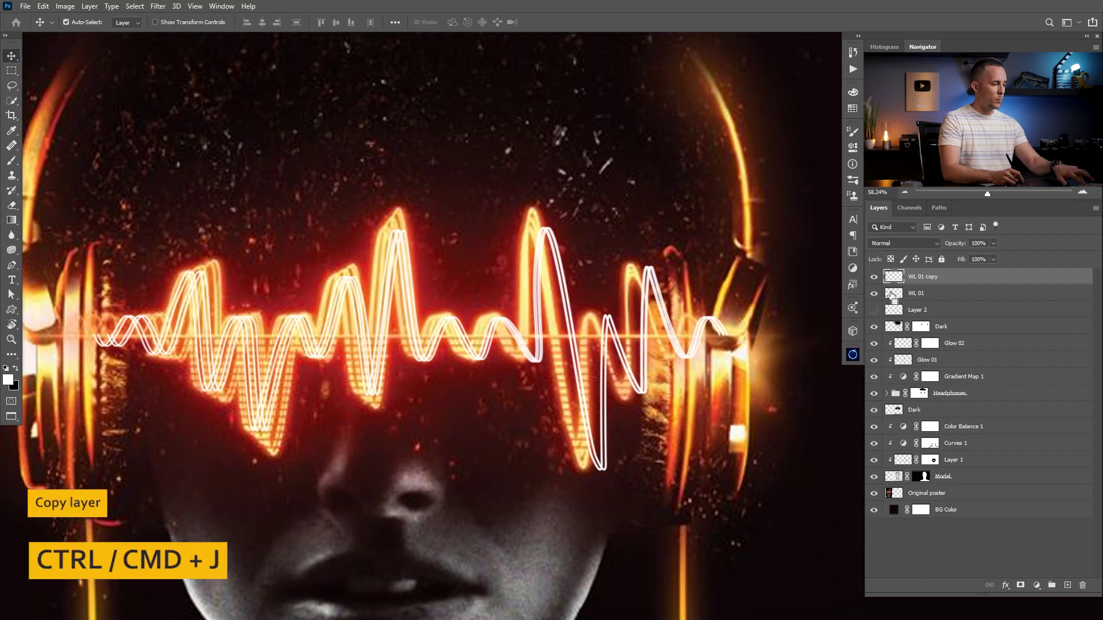
Step: Duplicate WL 01 copy with the duplicate shifted to the right, and place it below WL 01 in the layer stack
key("ctrl+j")
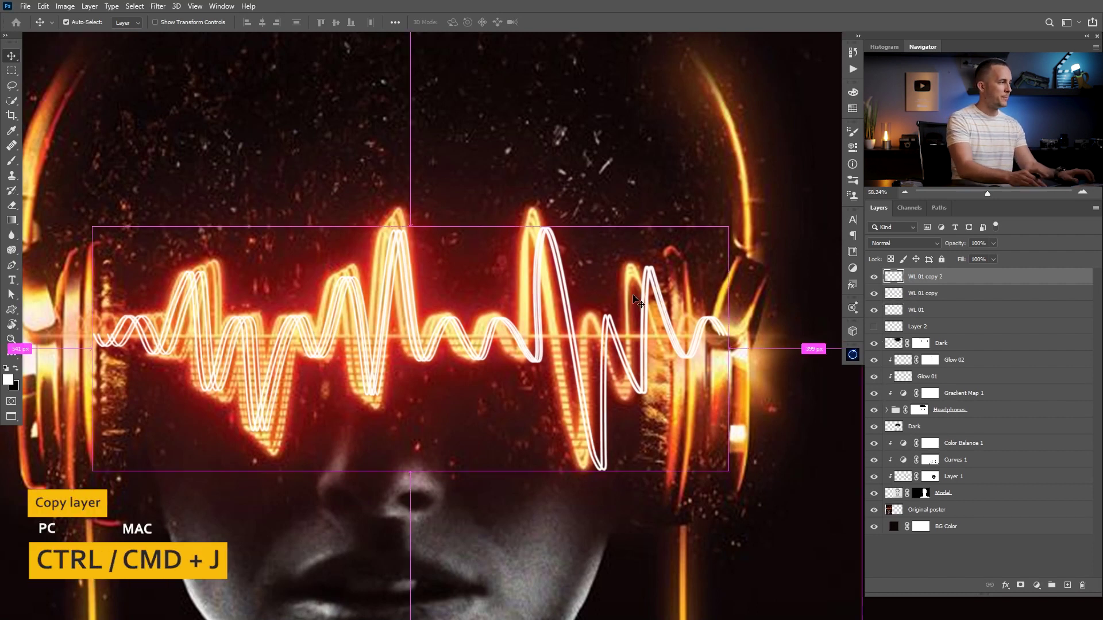
left_click_drag(626, 301, 637, 300)
key("shift+Right")
key("shift+Right")
key("shift+Right")
key("shift+Right")
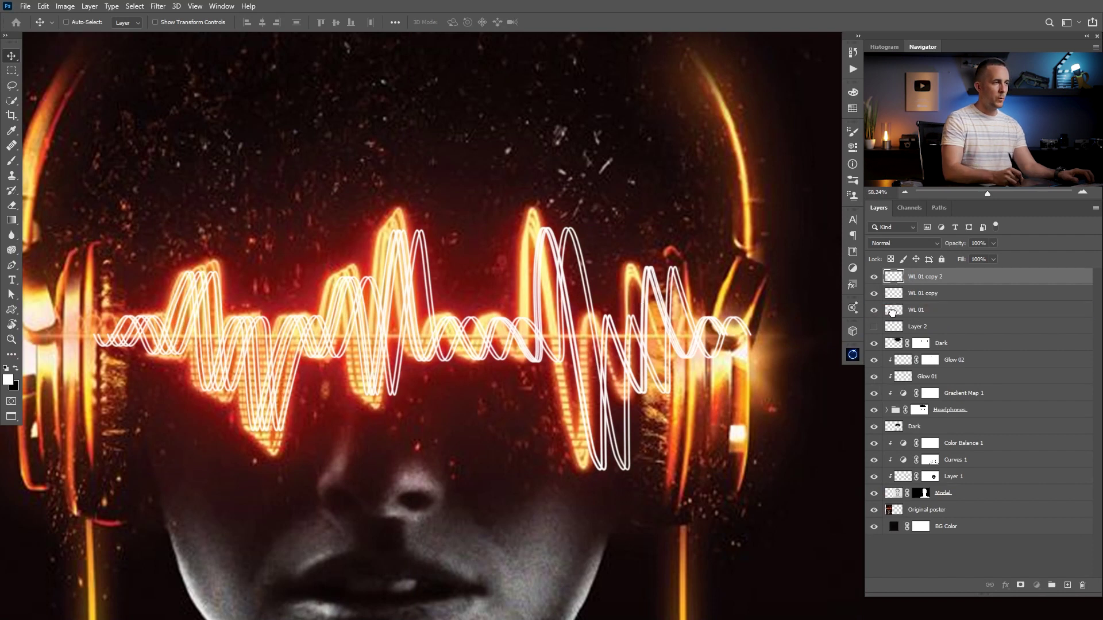
left_click_drag(892, 311, 892, 317)
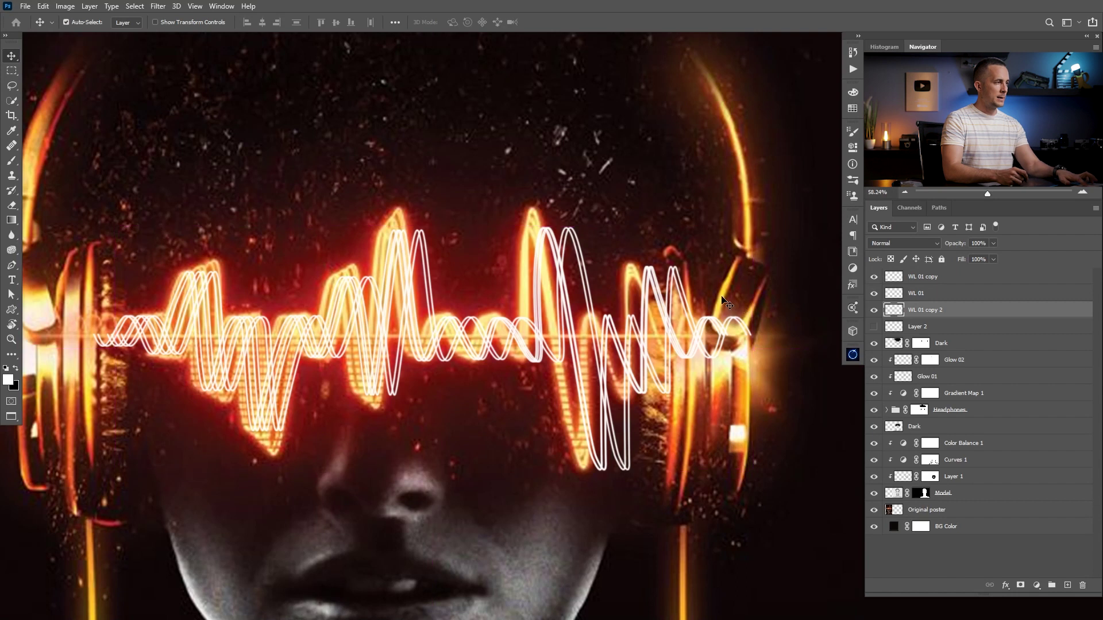
Step: Narrow WL 01 copy 2 horizontally to about 94.57% with Free Transform, keeping its height at 100%, to converge with the other waves
key("ctrl+t")
left_click_drag(751, 345, 724, 348)
key("shift+Right")
key("Left")
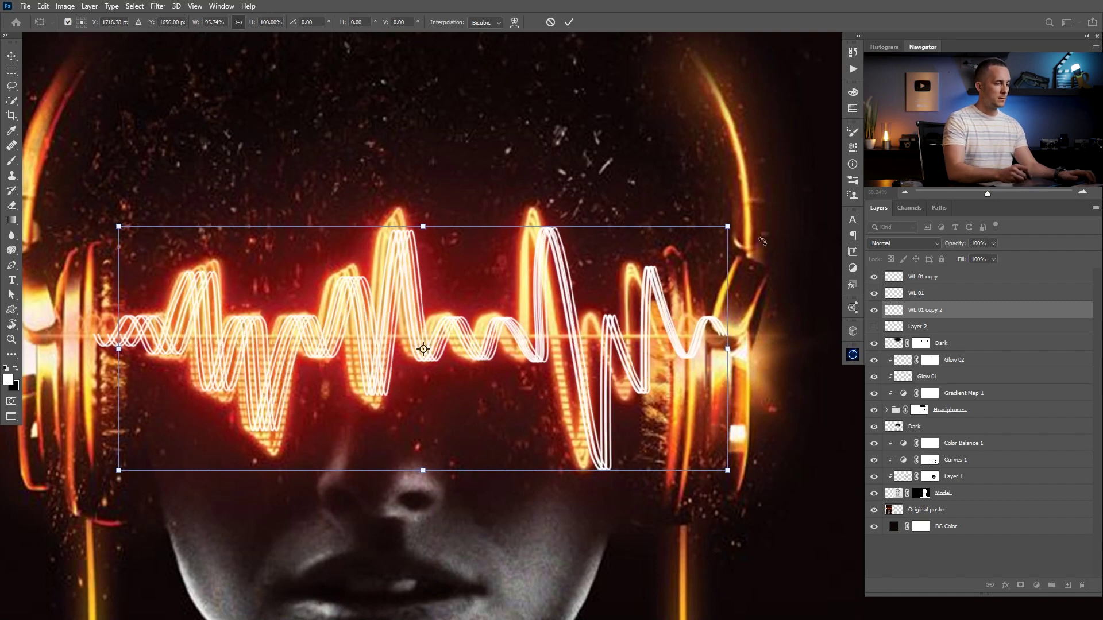
left_click_drag(733, 351, 720, 348)
key("Right")
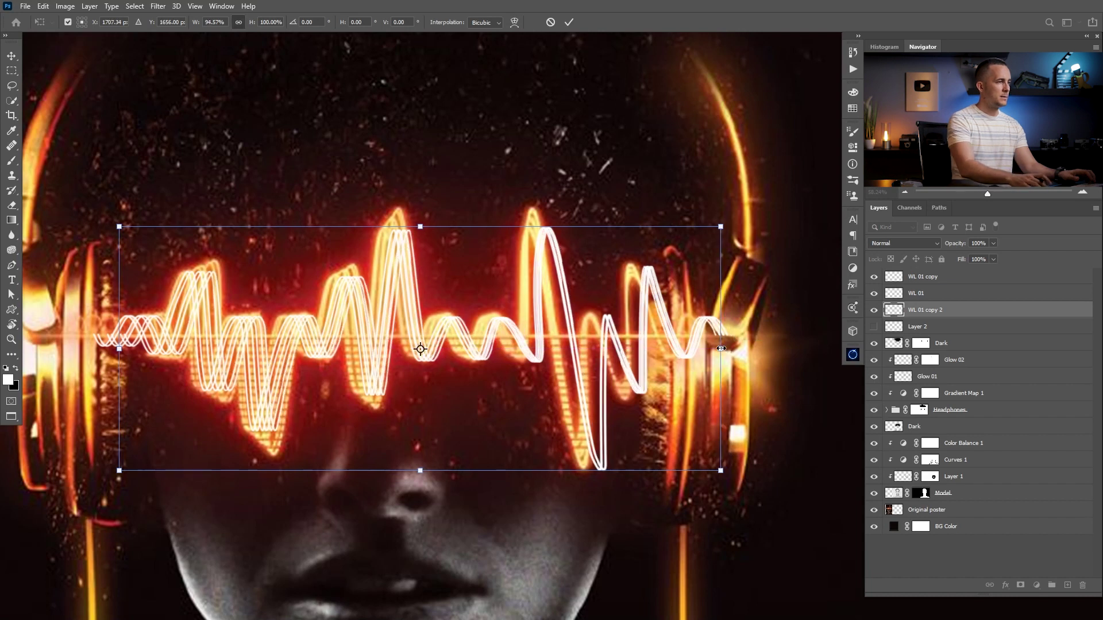
key("Return")
Step: Group WL 01 copy, WL 01 and WL 01 copy 2, and name the group Waves
left_click_drag(664, 348, 481, 350)
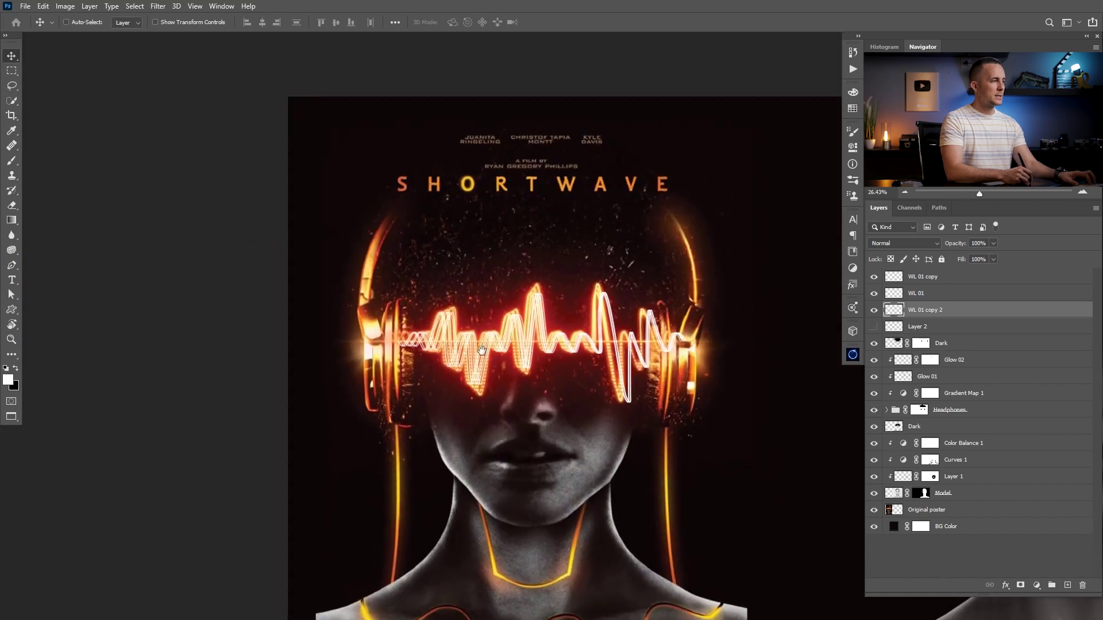
left_click(898, 280, "shift")
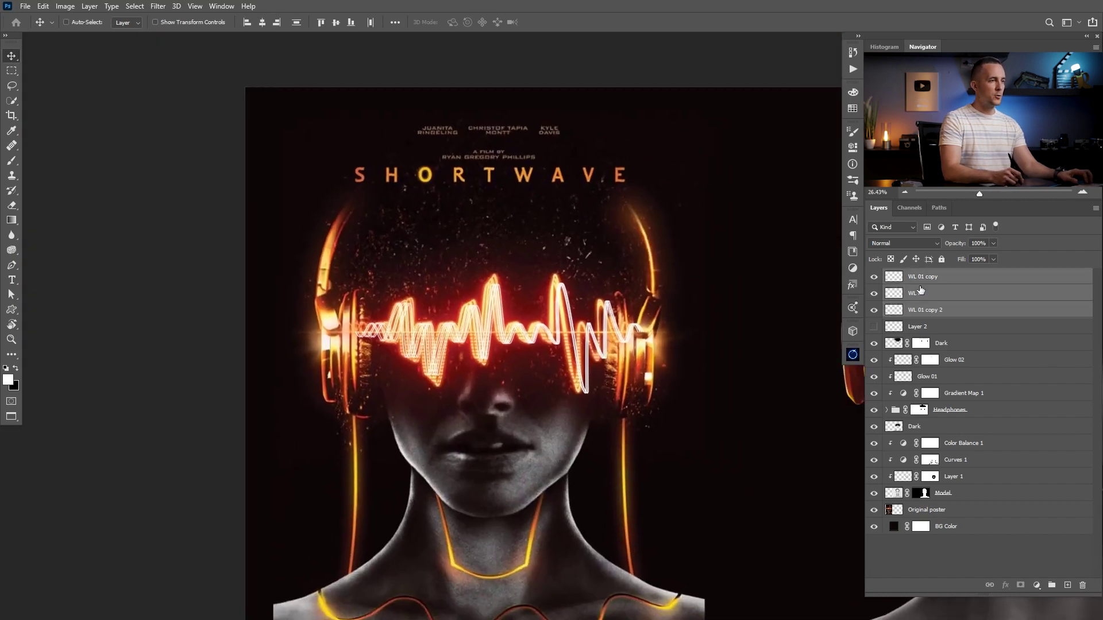
key("ctrl+g")
double_click(912, 276)
type("Waves")
key("Return")
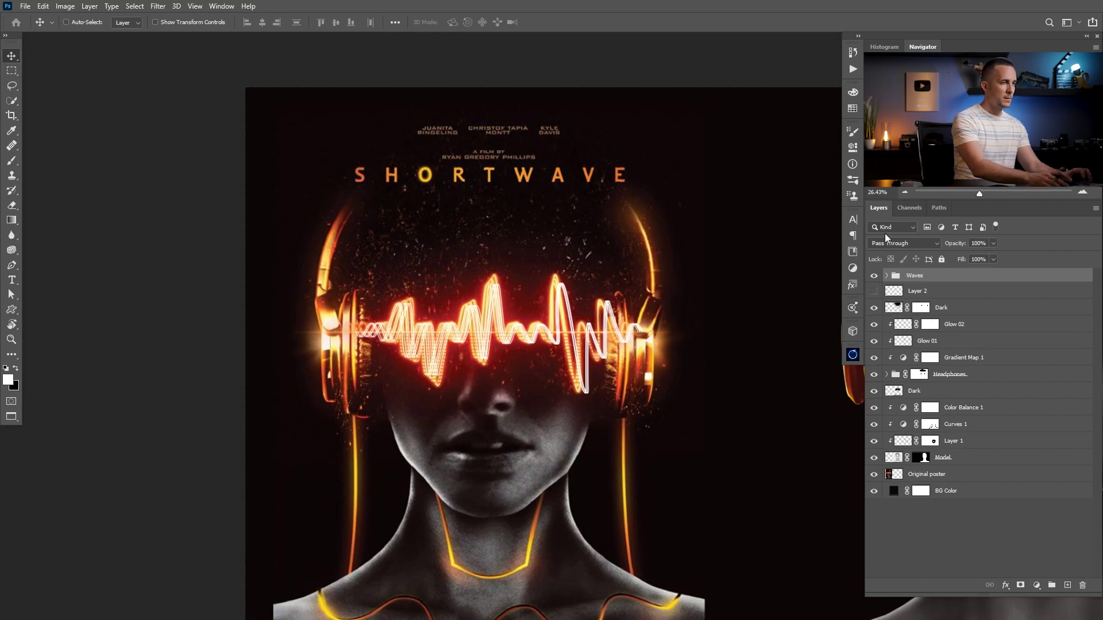
Step: Move the Waves group from the original poster onto the new model's eyes, between the headphones
scroll(702, 315, "down", 5)
left_click_drag(453, 344, 596, 349)
scroll(596, 349, "up", 5)
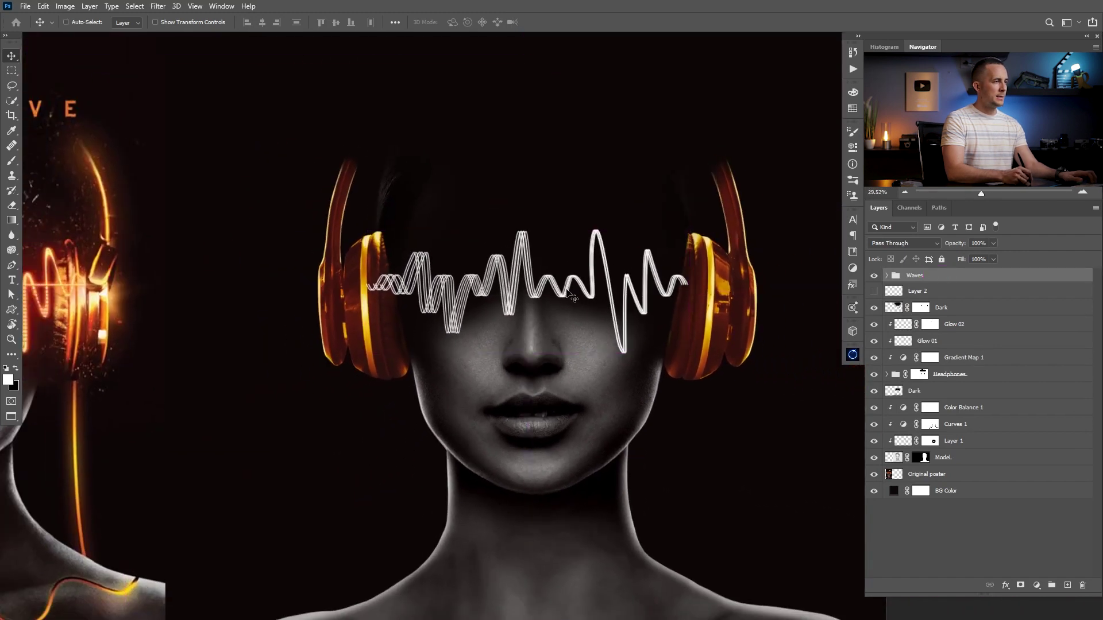
scroll(528, 333, "down", 2)
left_click_drag(528, 333, 616, 337)
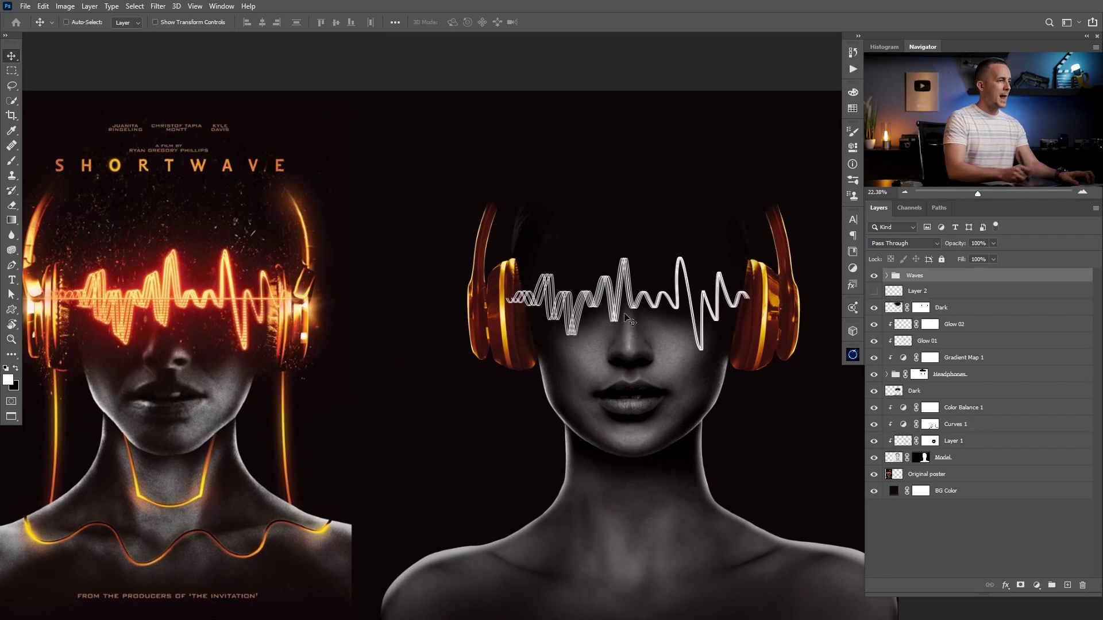
left_click_drag(706, 344, 630, 348)
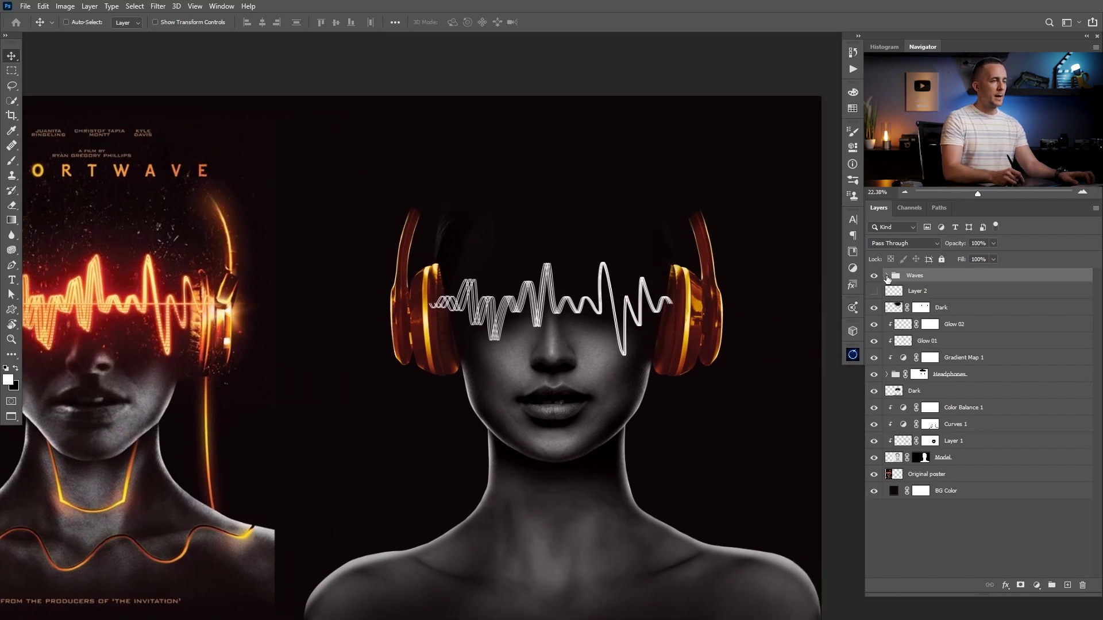
Step: Create a new layer above the Waves group and name it Line
left_click(1067, 585)
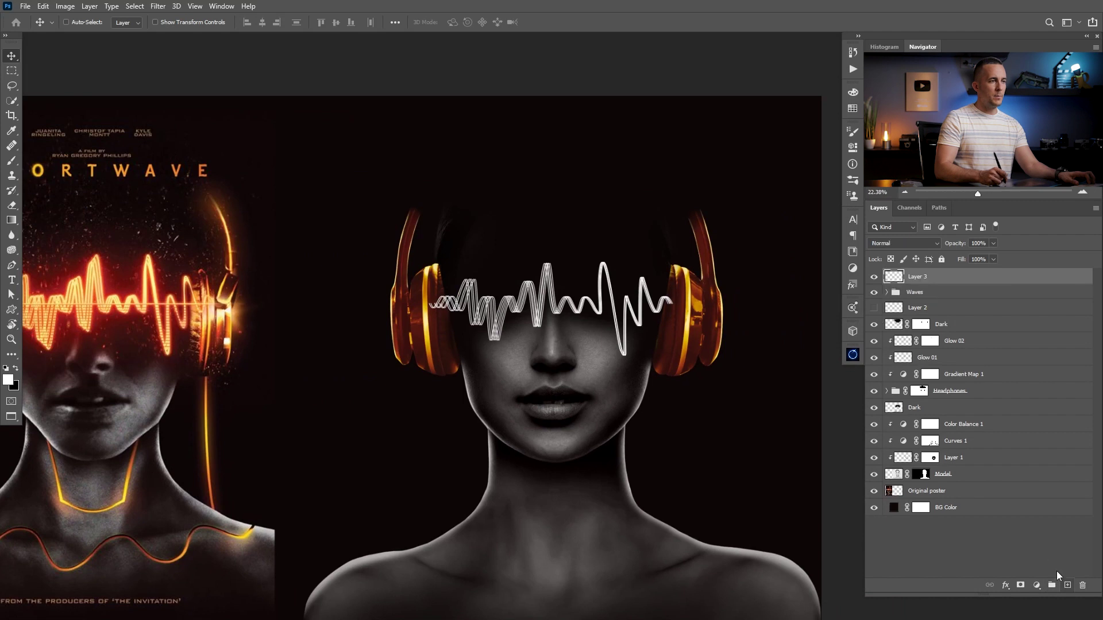
double_click(920, 276)
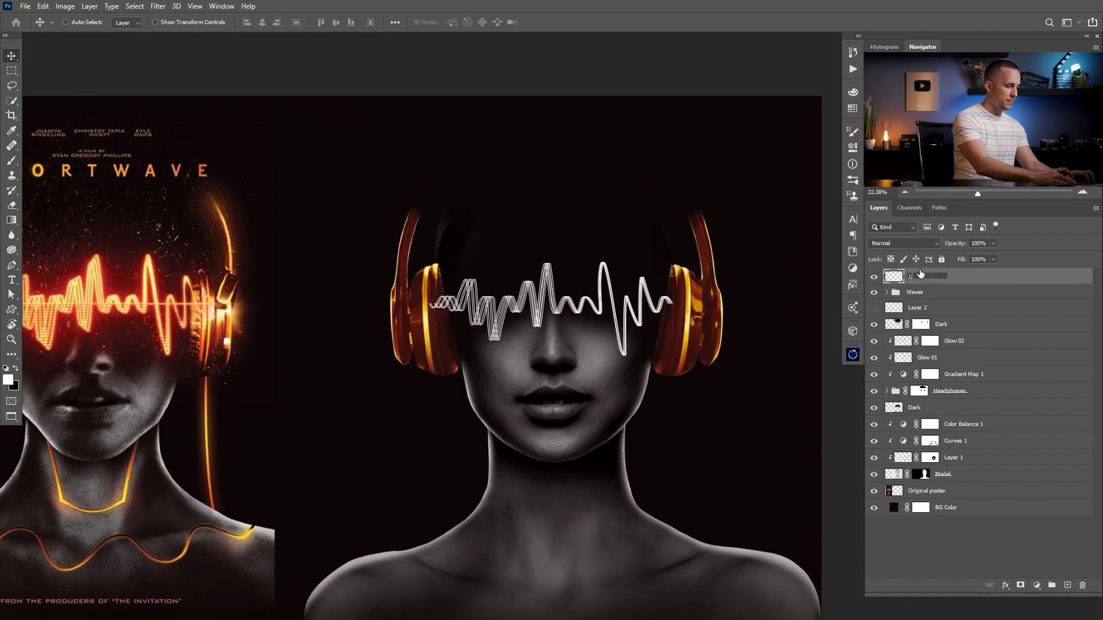
key("Return")
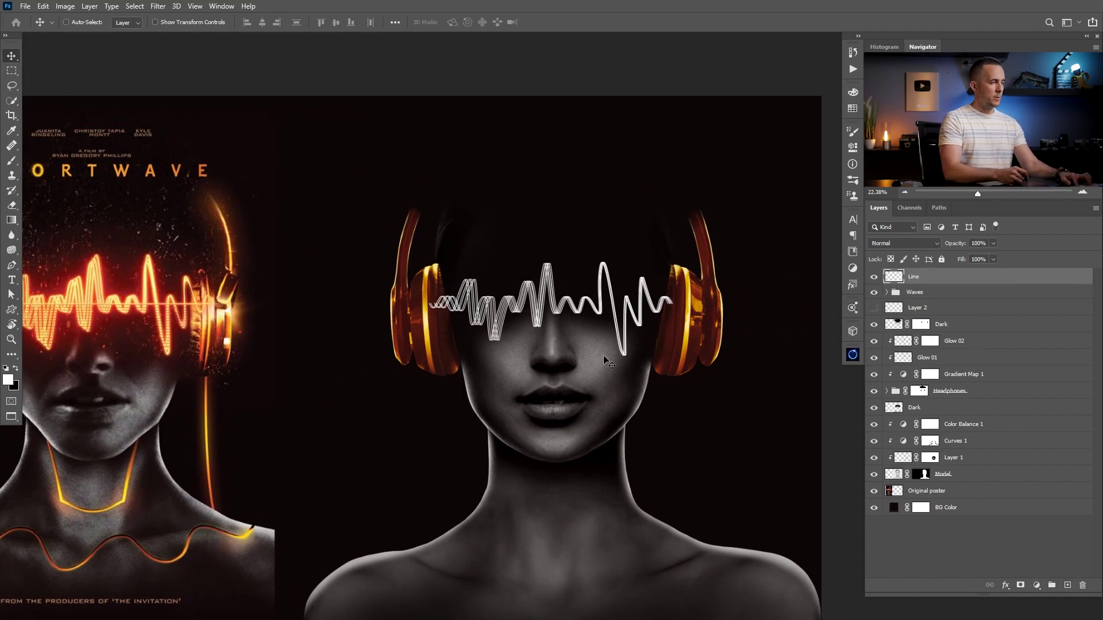
Step: Paint a thin, straight white horizontal line through the waves on the Line layer with the Brush, from one headphone to the other
key("b")
left_click(666, 309, "shift")
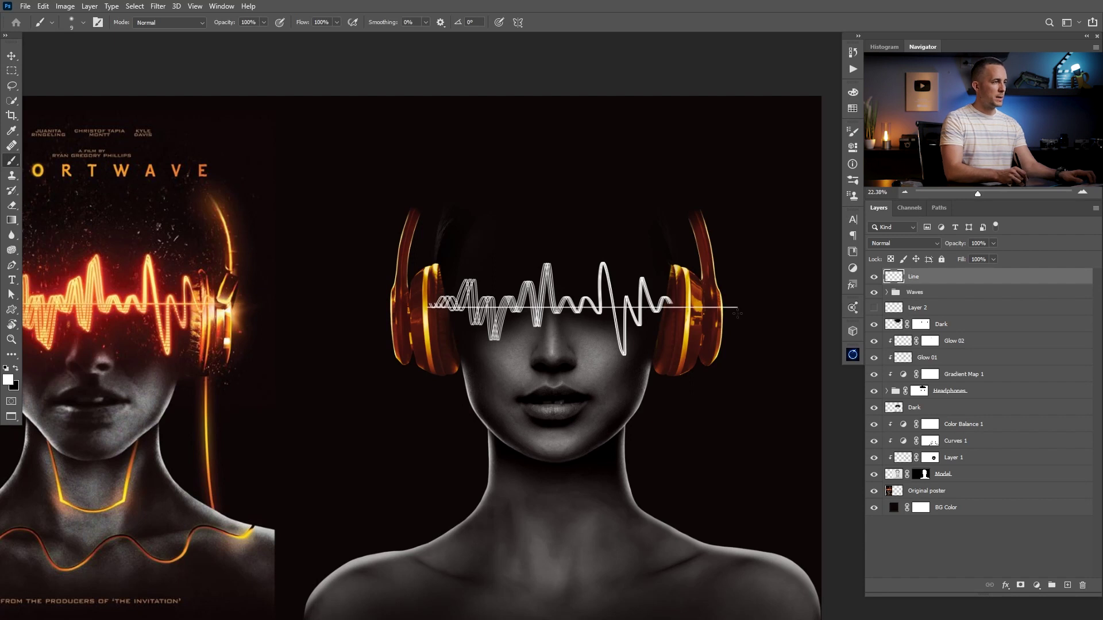
key("ctrl+z")
left_click(707, 304, "shift")
key("ctrl+plus")
key("ctrl+plus")
key("ctrl+plus")
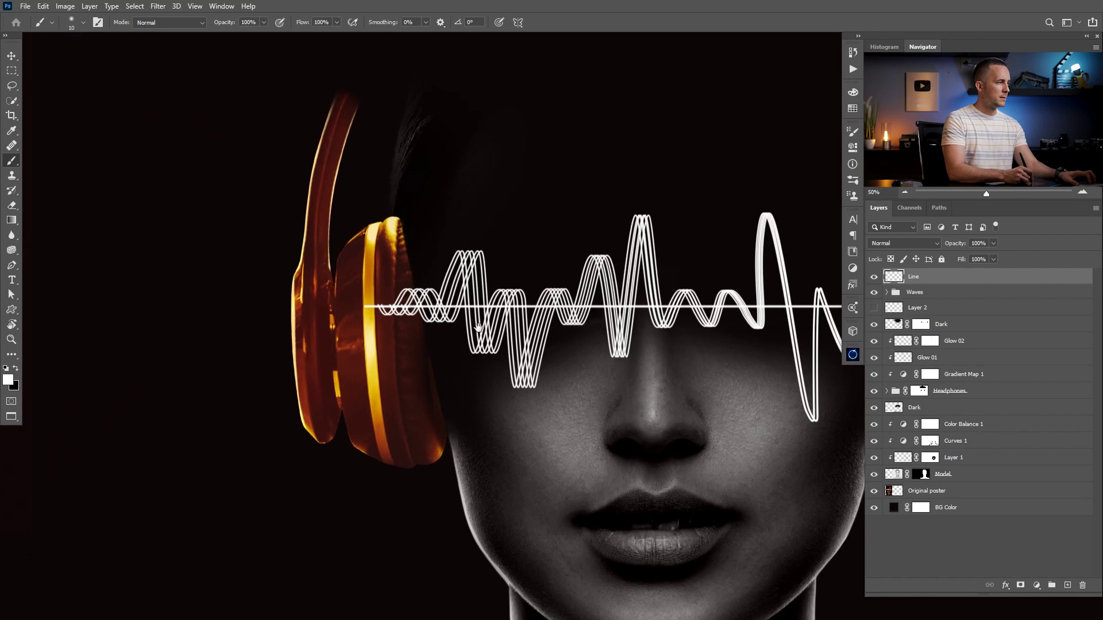
left_click_drag(302, 342, 576, 323)
left_click(26, 279, "shift")
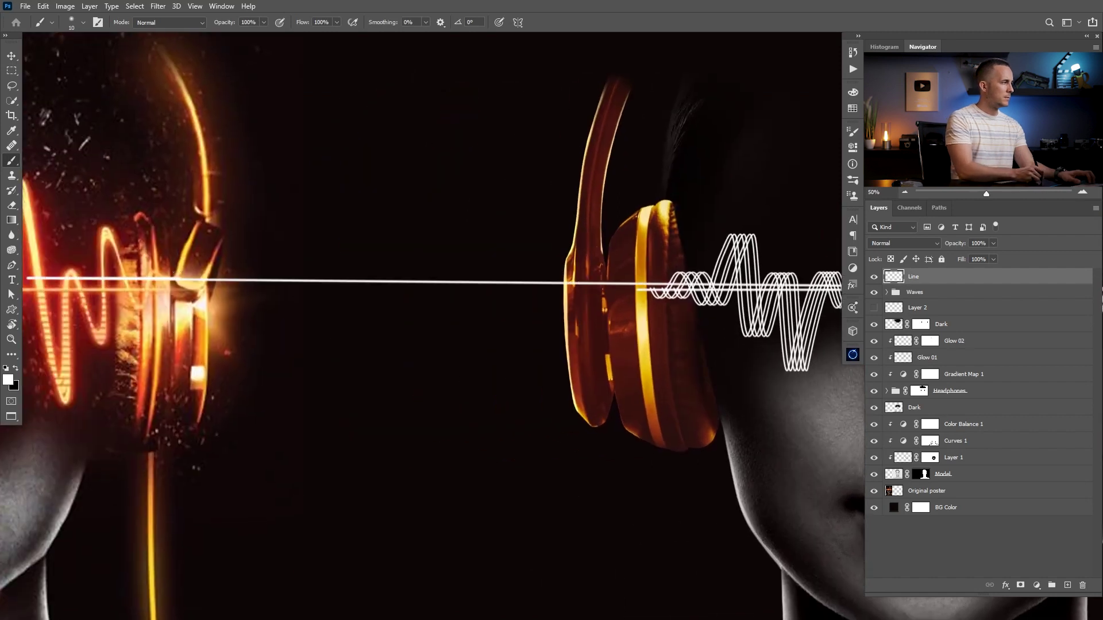
scroll(227, 296, "down", 5)
key("ctrl+z")
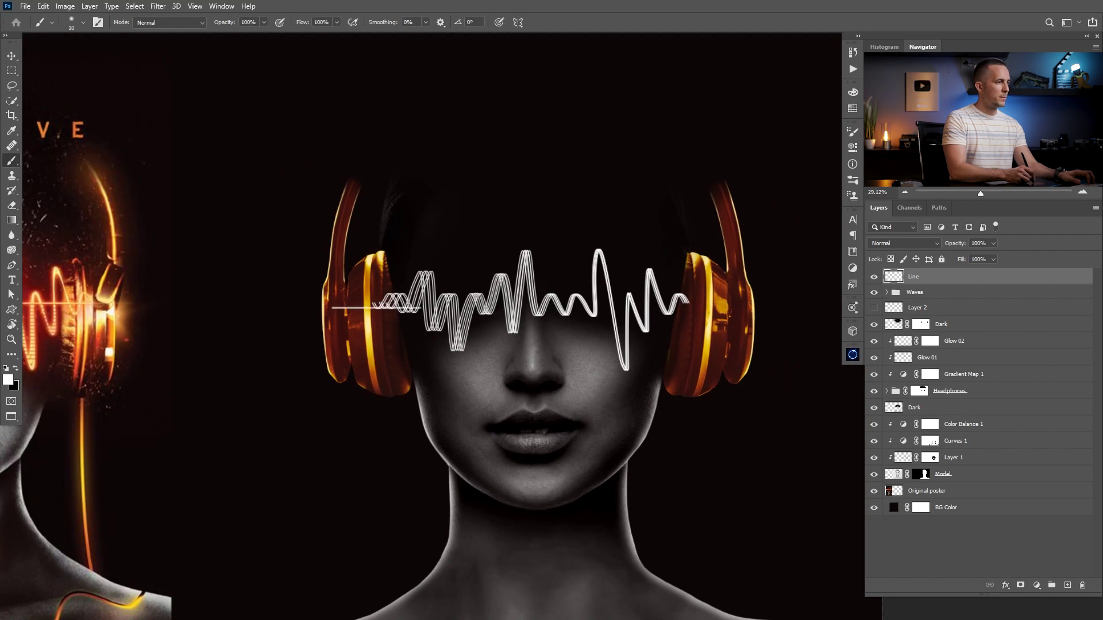
left_click_drag(446, 308, 744, 316)
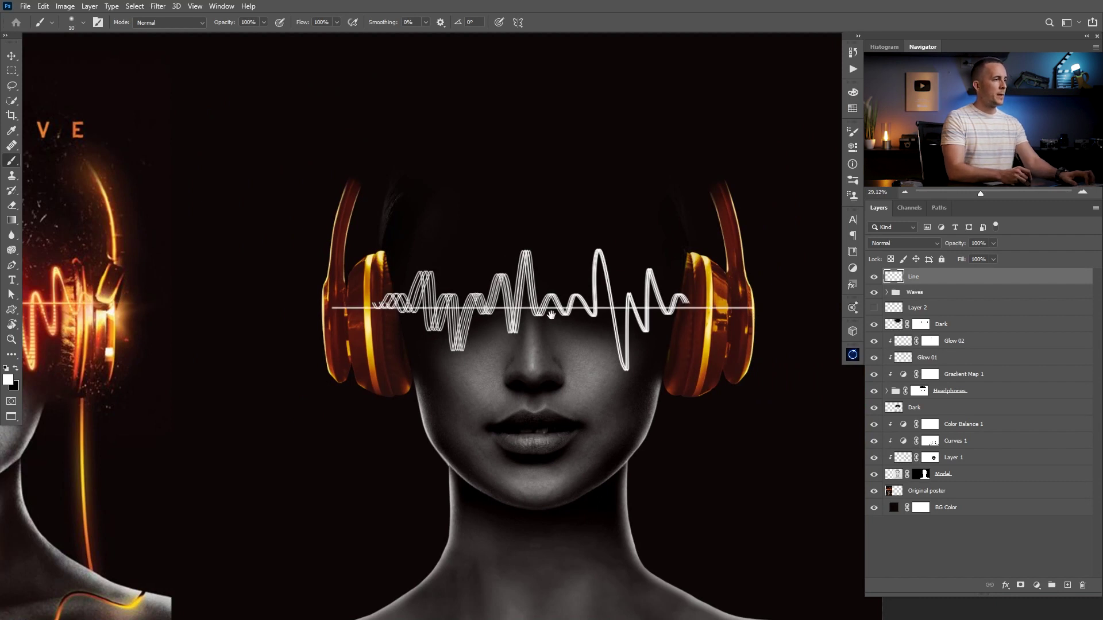
Step: Examine the original poster's glowing waves up close and compare their inner striping with the new white waves
left_click_drag(550, 315, 610, 327)
scroll(616, 329, "up", 2)
scroll(616, 328, "down", 2)
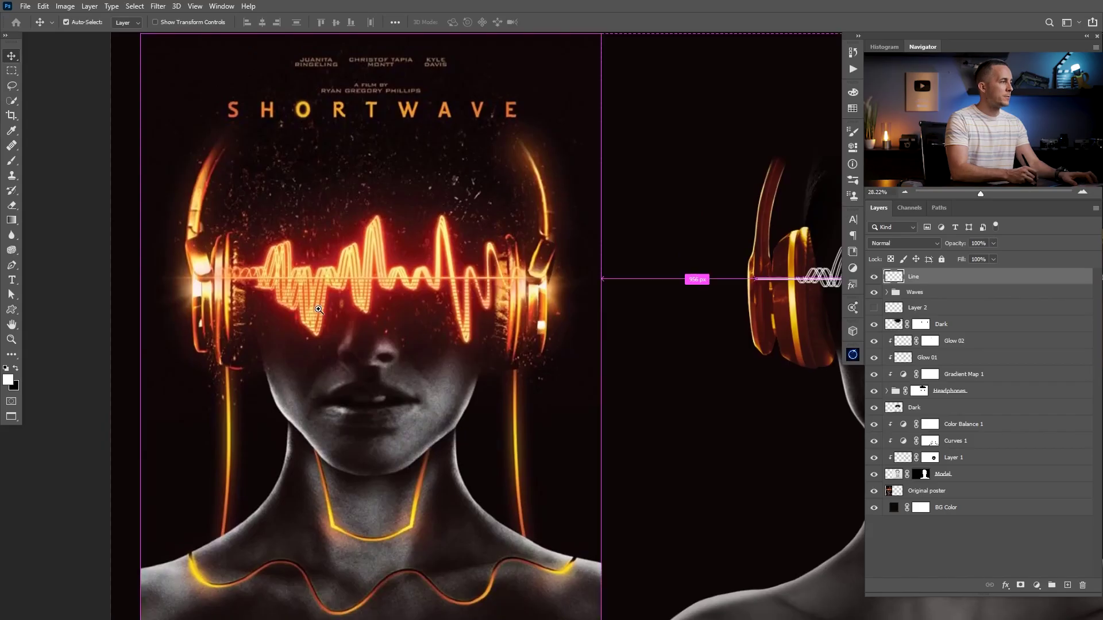
scroll(310, 285, "up", 3)
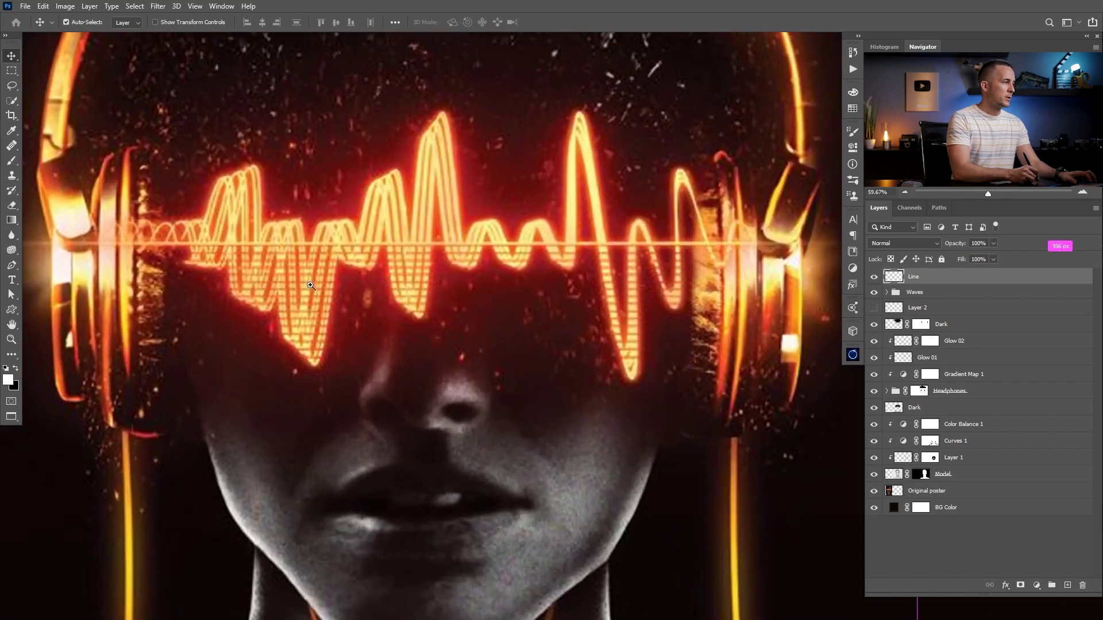
left_click_drag(519, 305, 86, 247)
left_click_drag(706, 254, 413, 342)
left_click_drag(579, 305, 510, 313)
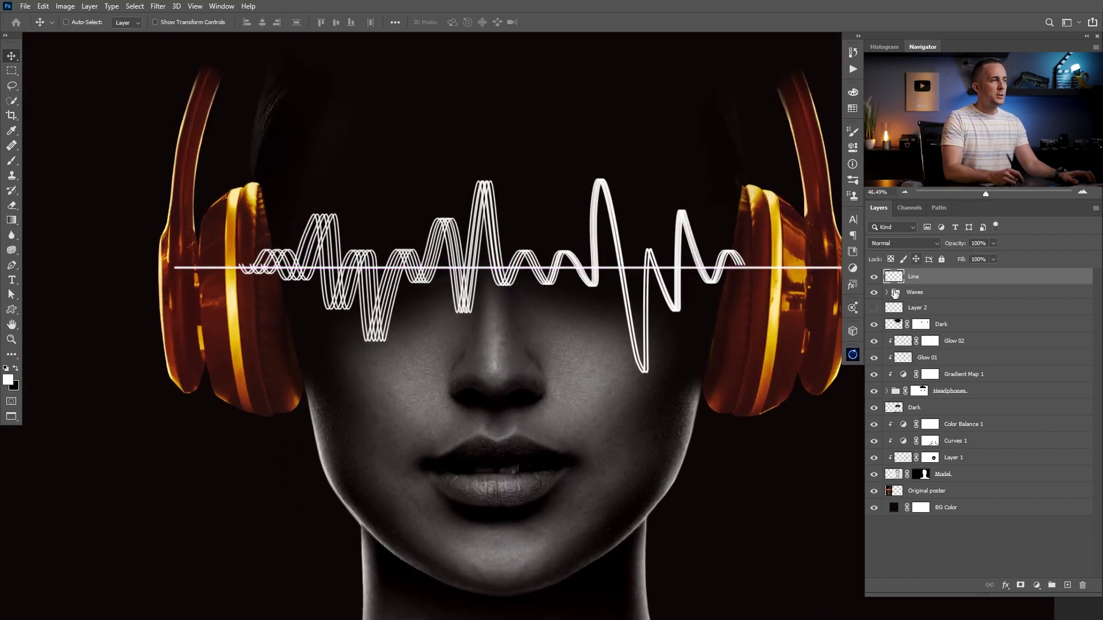
Step: Add a Pattern fill layer directly above the Waves group, try clipping it to the group, and release the clipping
left_click(895, 295)
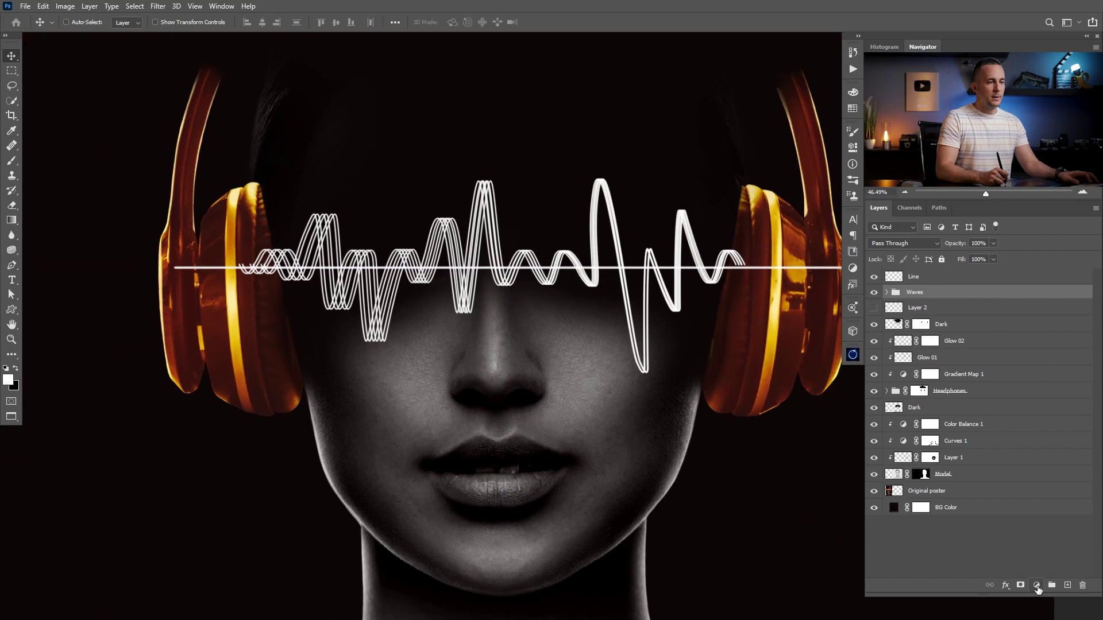
left_click(1036, 585)
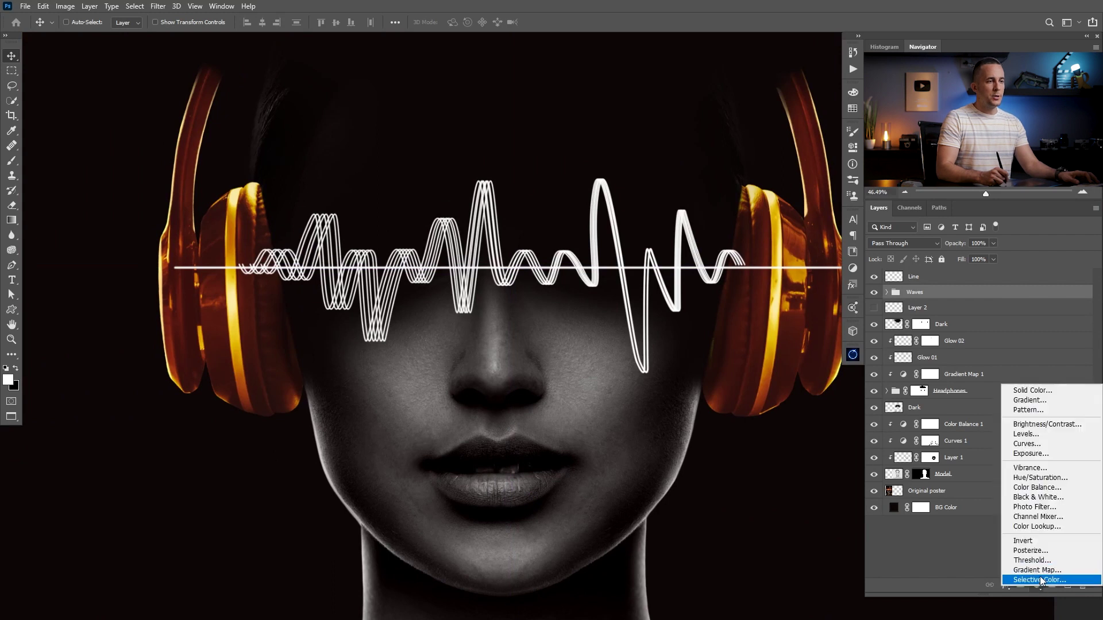
left_click(1029, 409)
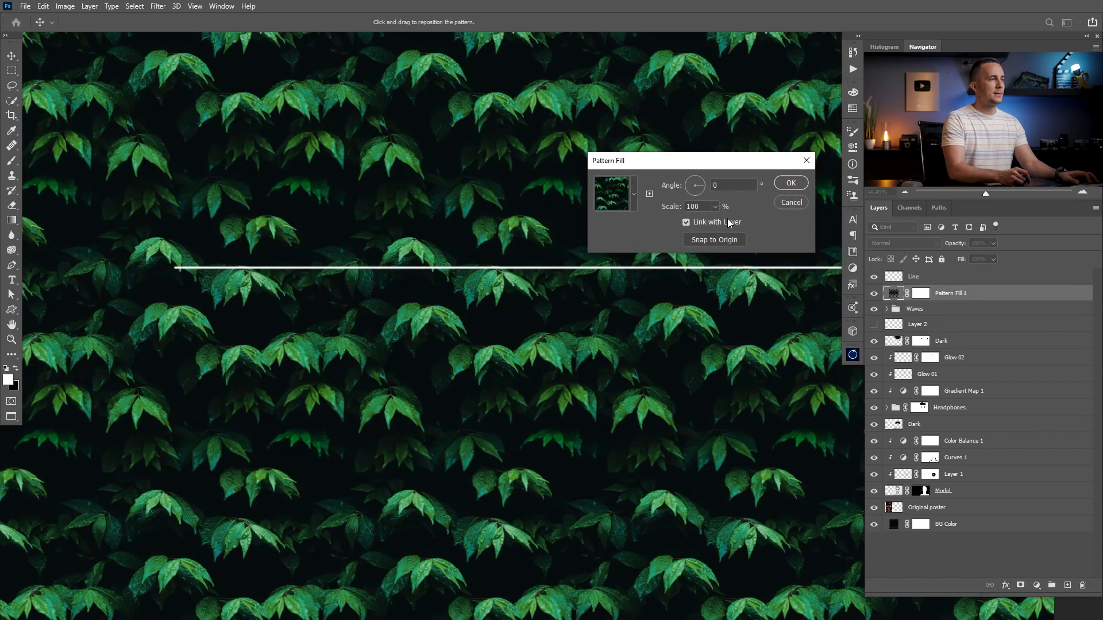
left_click(792, 183)
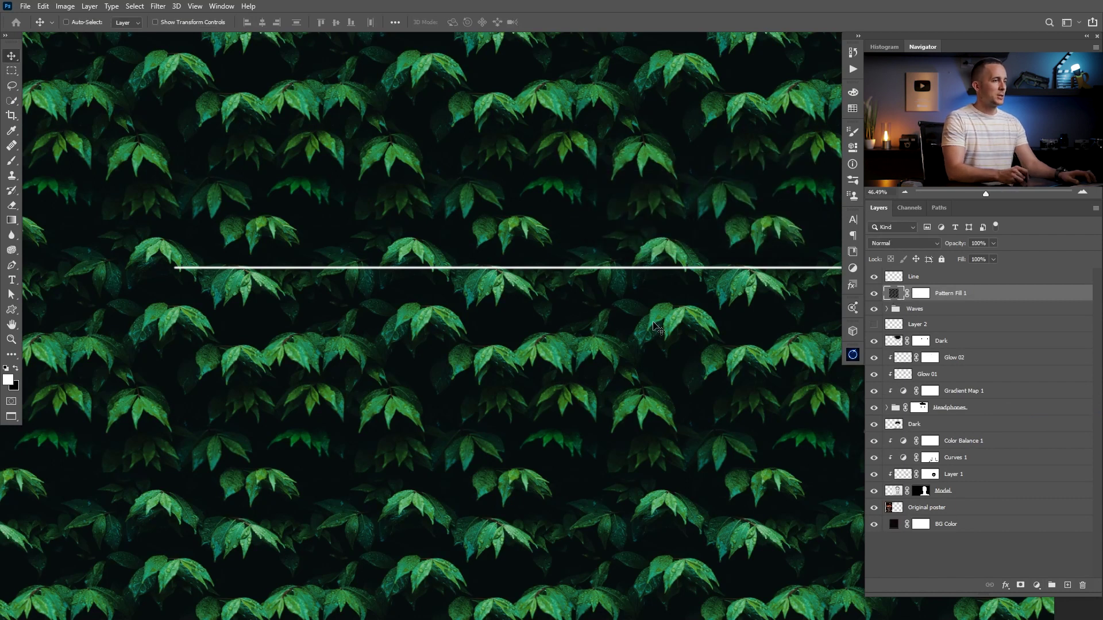
left_click(901, 299, "alt")
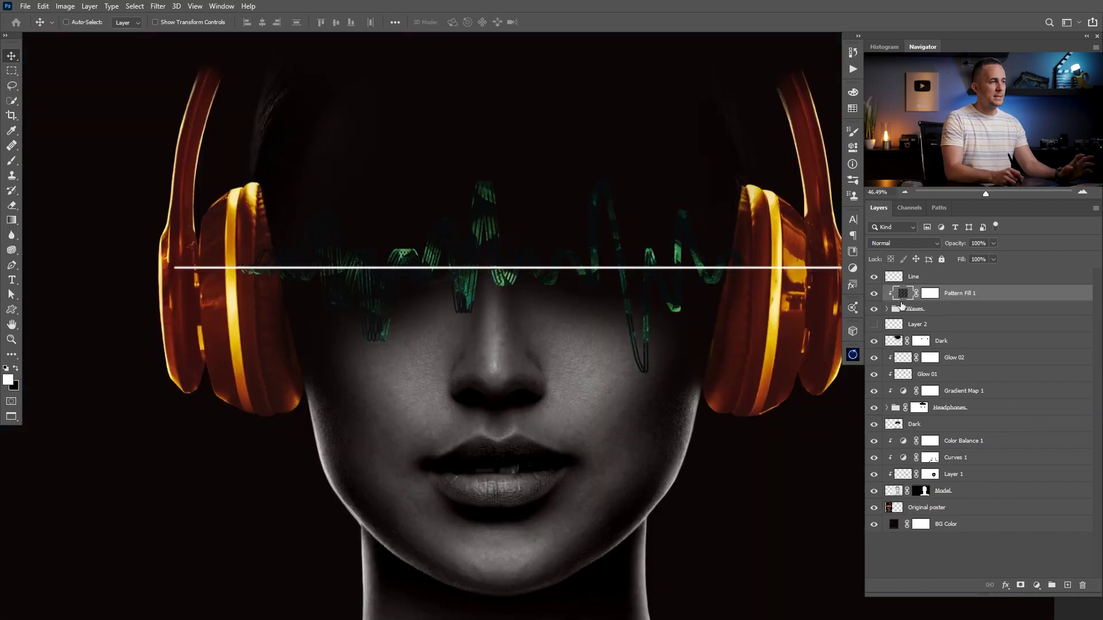
left_click(905, 298, "alt")
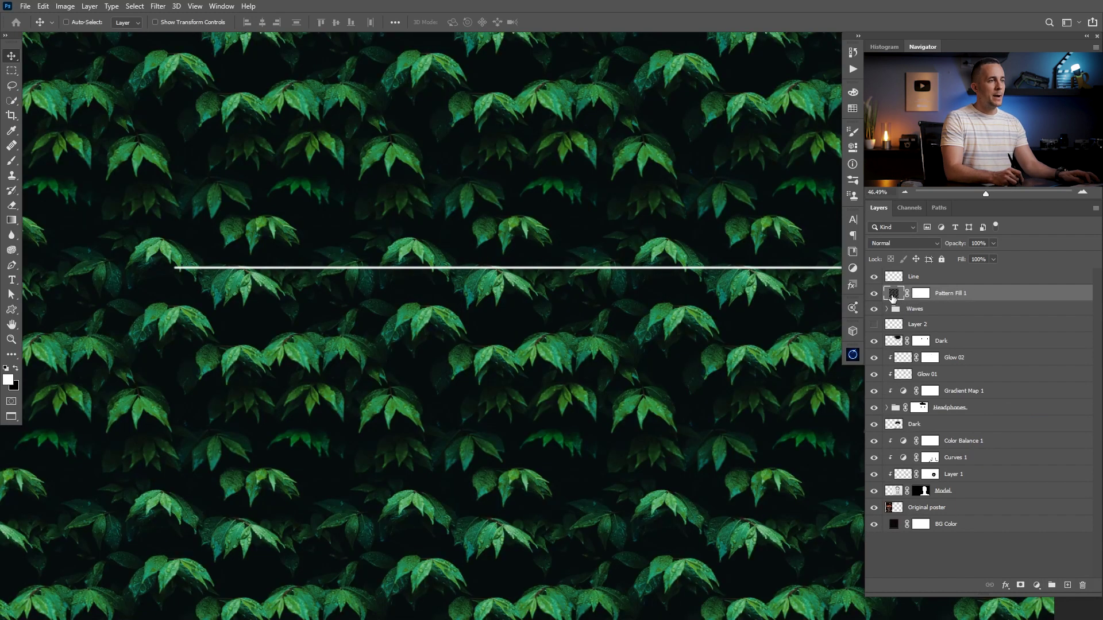
Step: Reopen the Pattern Fill 1 settings and look through the available pattern sets and the picker's options
double_click(899, 295)
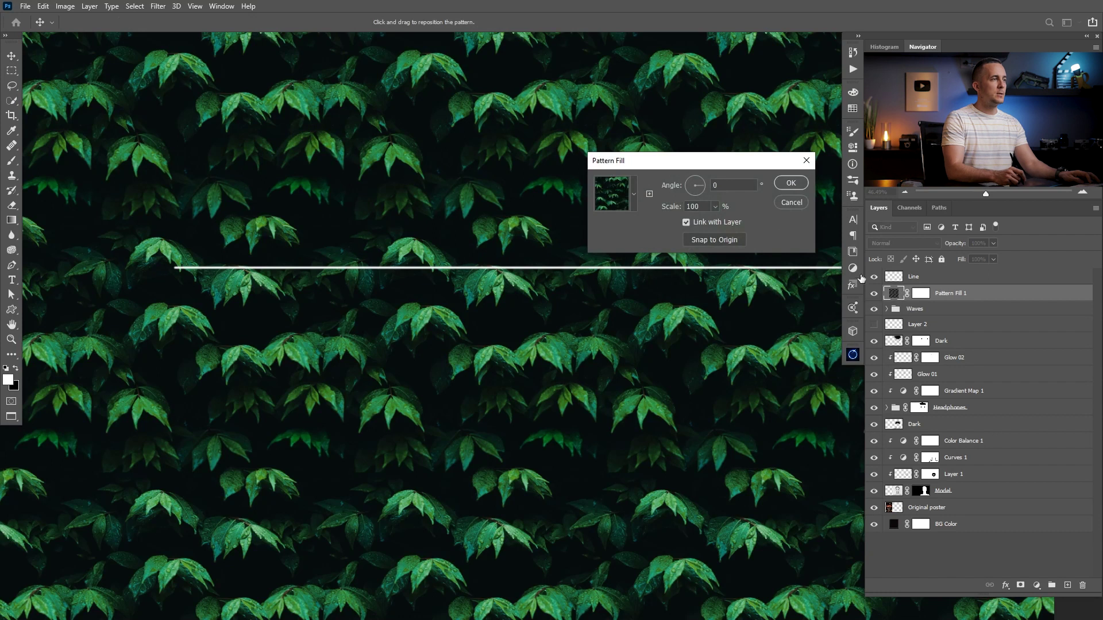
left_click(634, 194)
left_click_drag(703, 336, 704, 253)
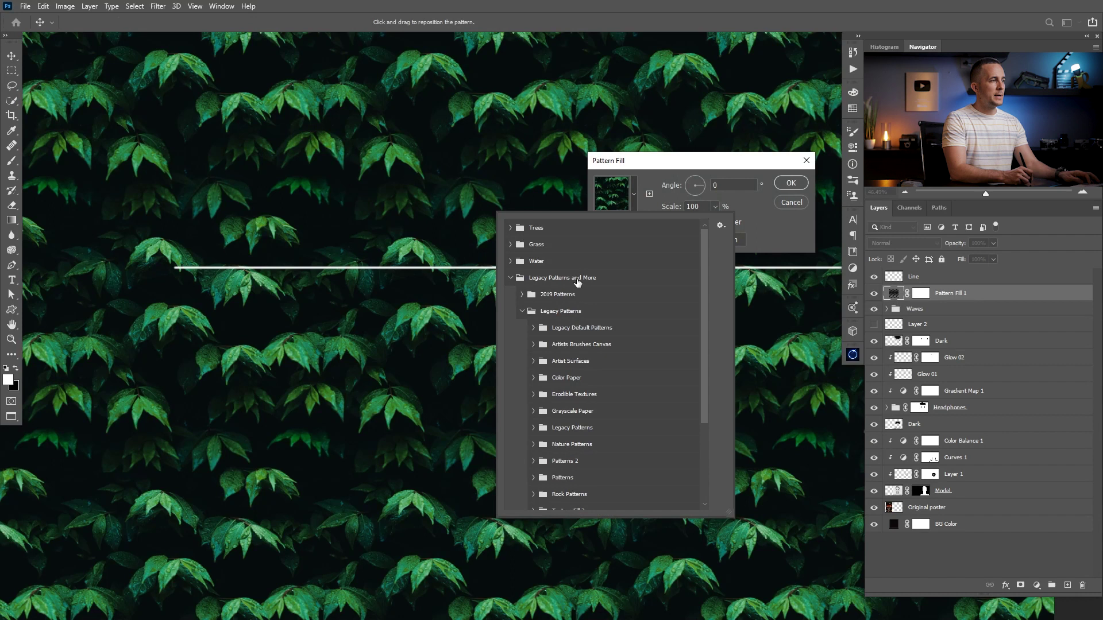
left_click(722, 226)
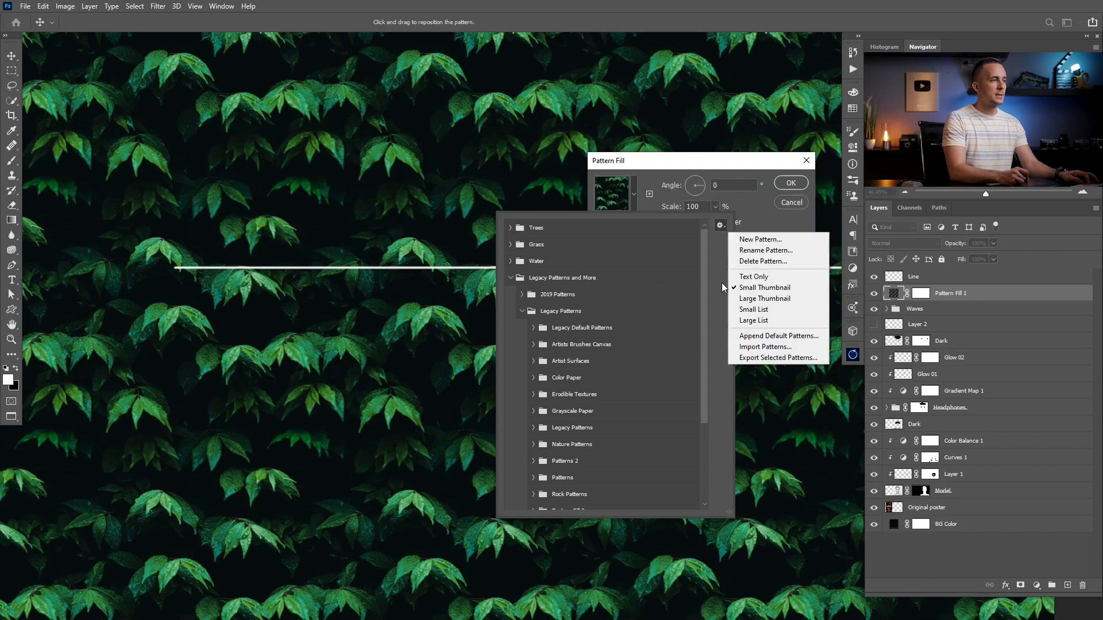
left_click(718, 302)
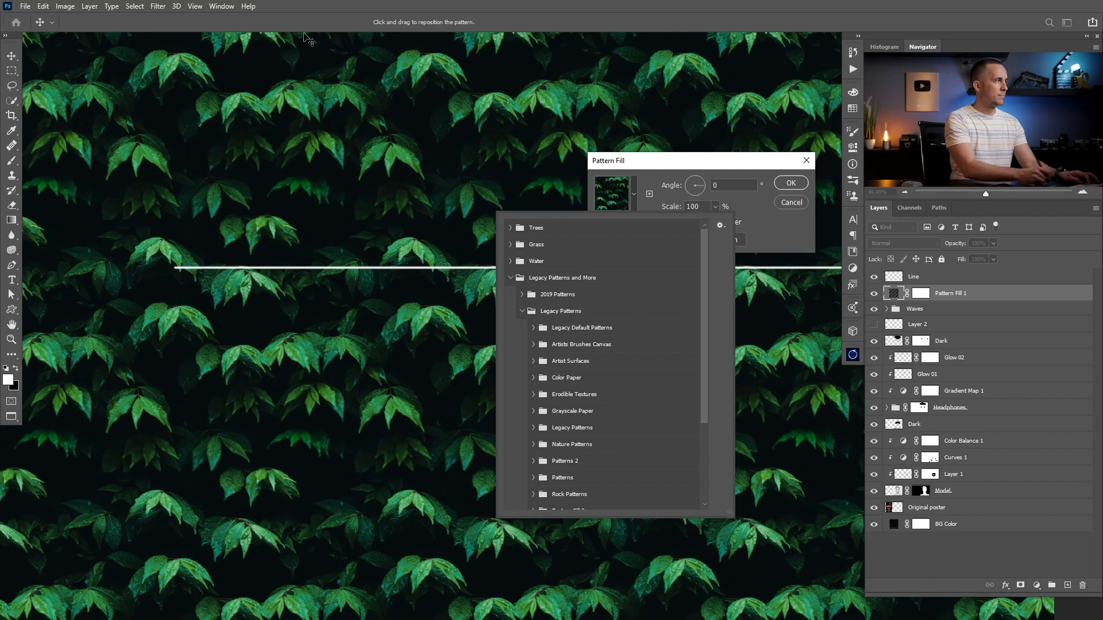
Step: Show the Patterns library and its options to find the command for loading Legacy Patterns and More
left_click(224, 7)
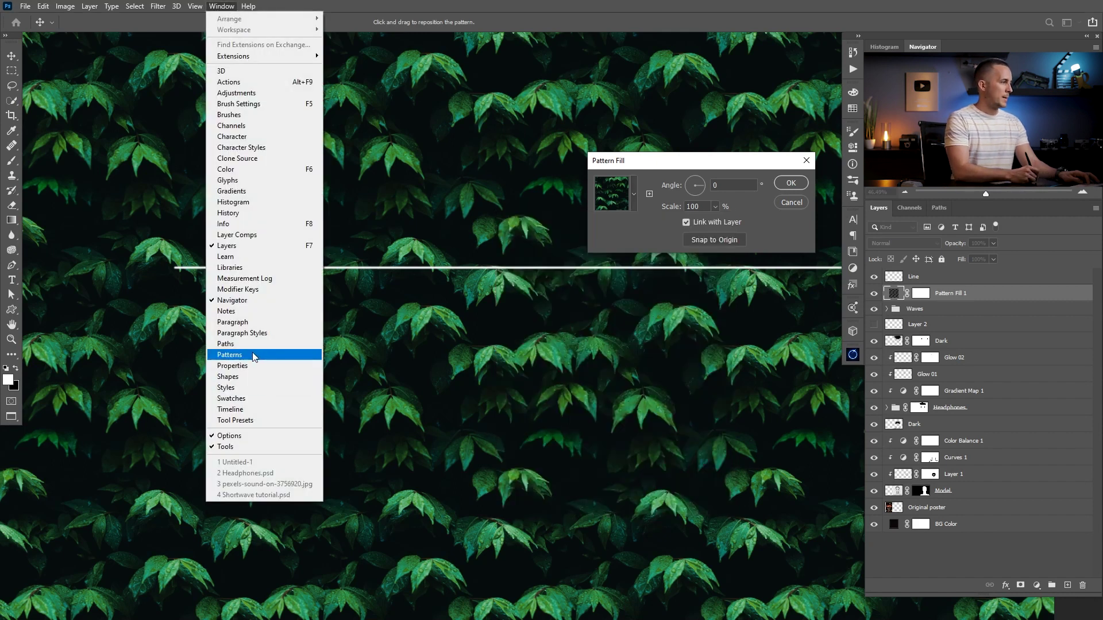
left_click(272, 355)
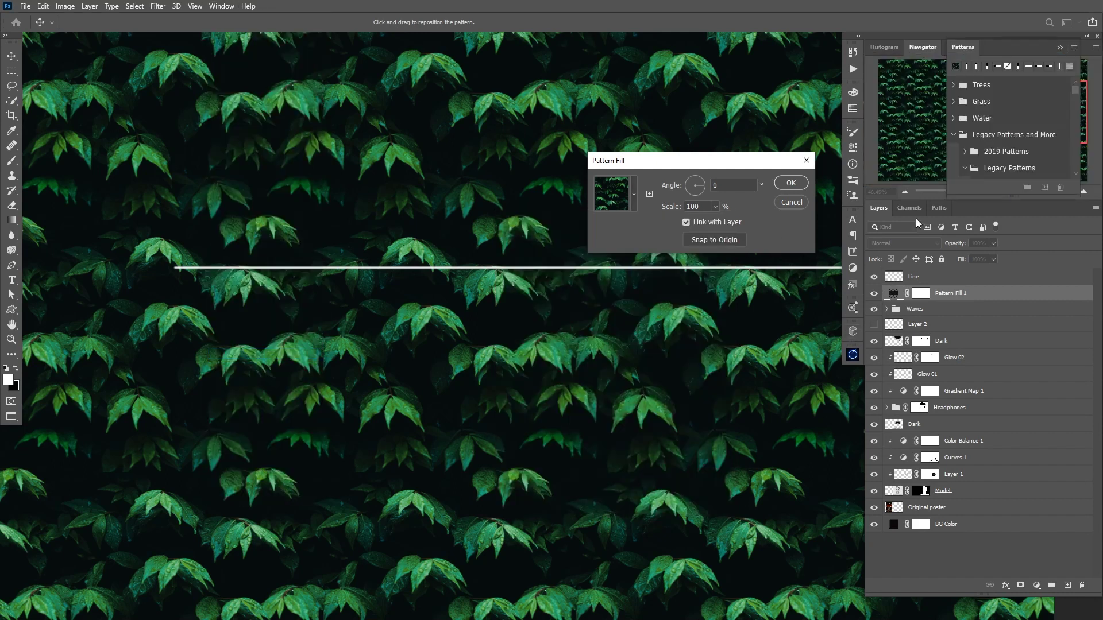
left_click(1073, 48)
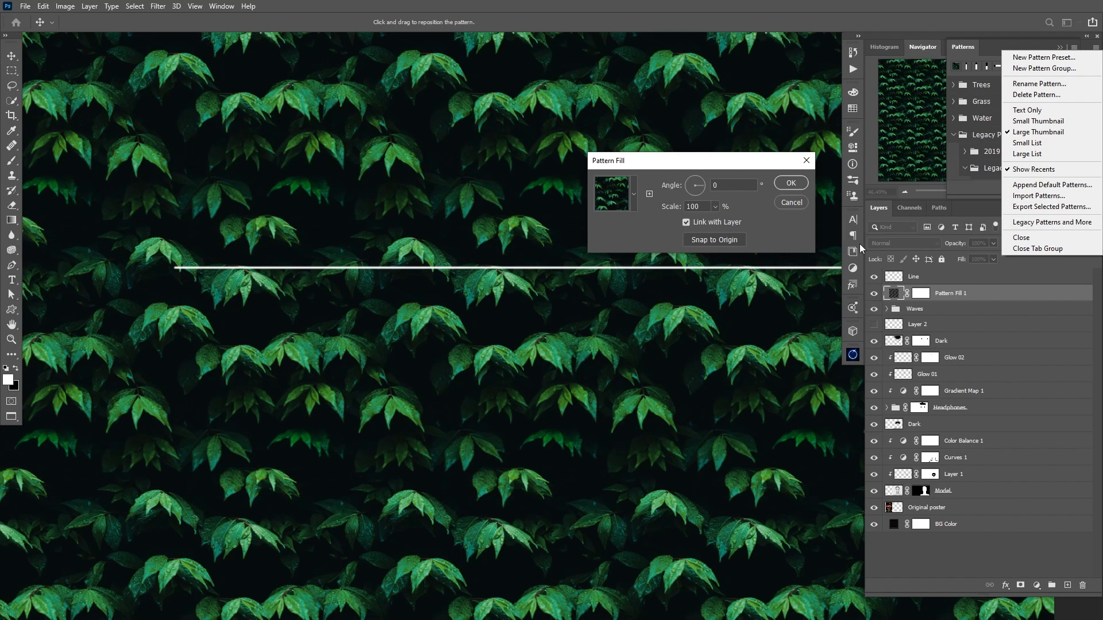
Step: Set the pattern fill to a horizontal black-and-white line pattern from Web Patterns, within the Legacy Patterns set
left_click(618, 194)
left_click(633, 195)
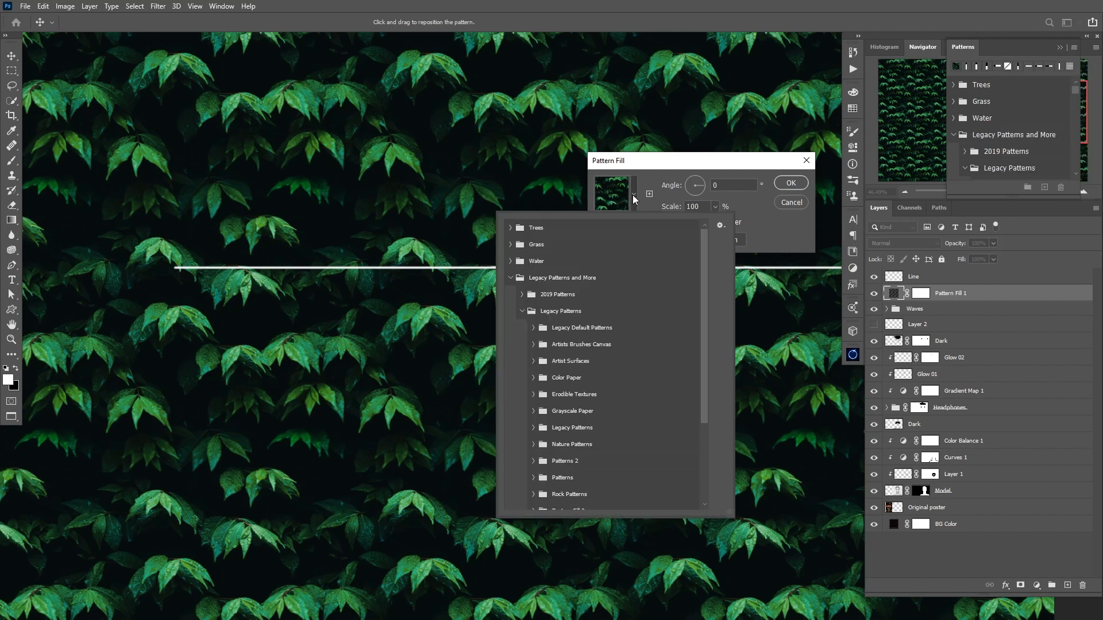
left_click_drag(704, 324, 705, 362)
scroll(706, 366, "down", 3)
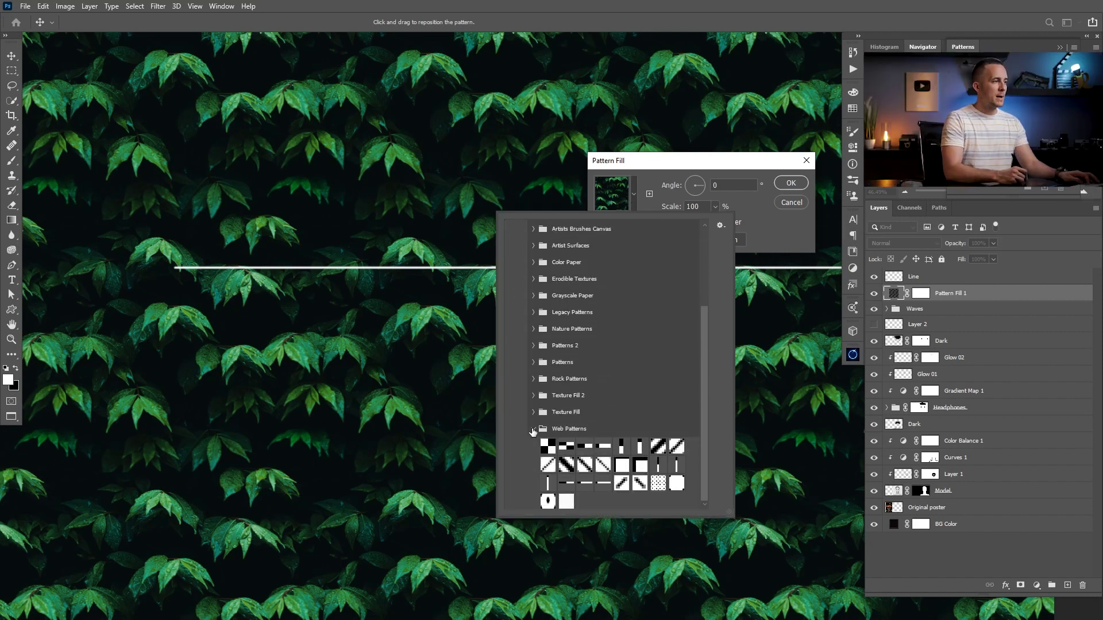
left_click(658, 465)
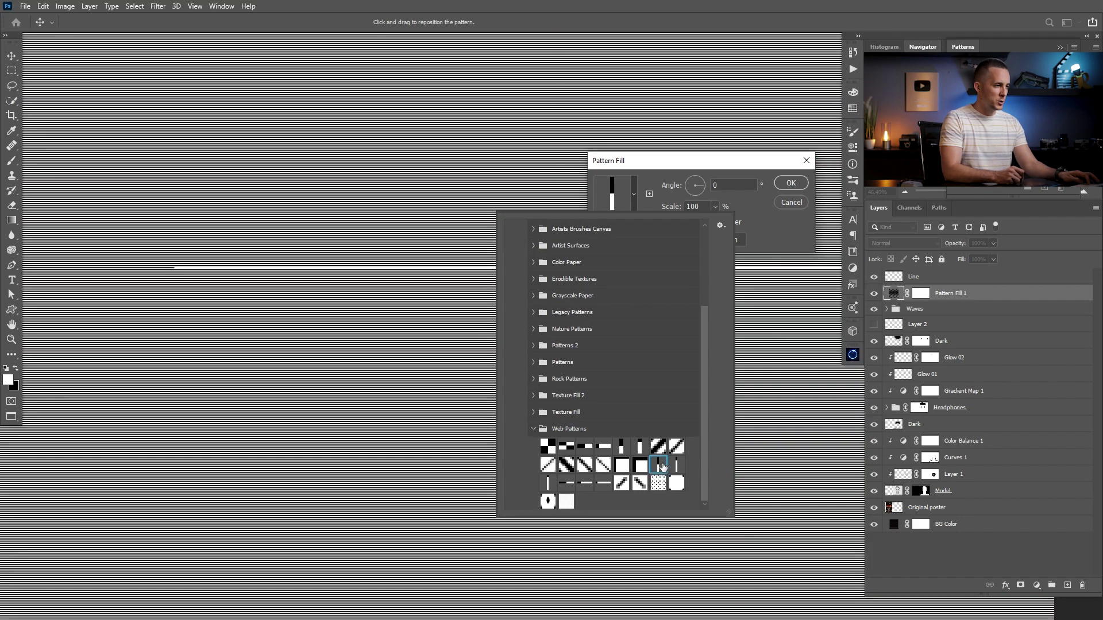
Step: Compare the horizontal line patterns in Web Patterns and apply the one with thick white stripes and thin black gaps to the pattern fill
left_click(676, 466)
left_click(663, 466)
left_click(675, 468)
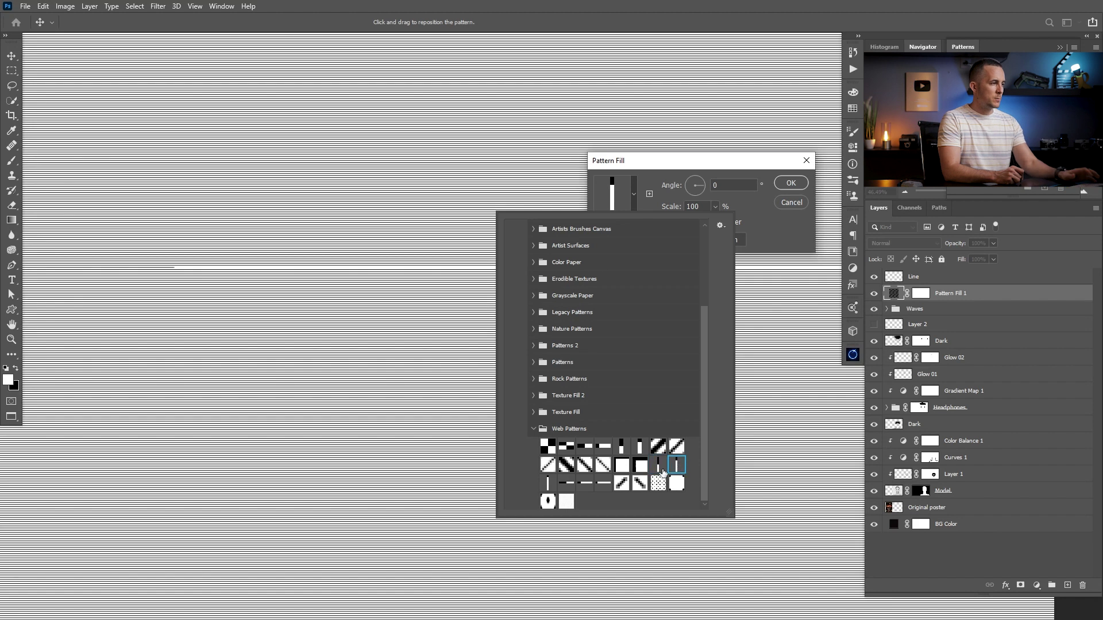
left_click(547, 485)
left_click(676, 468)
left_click(639, 449)
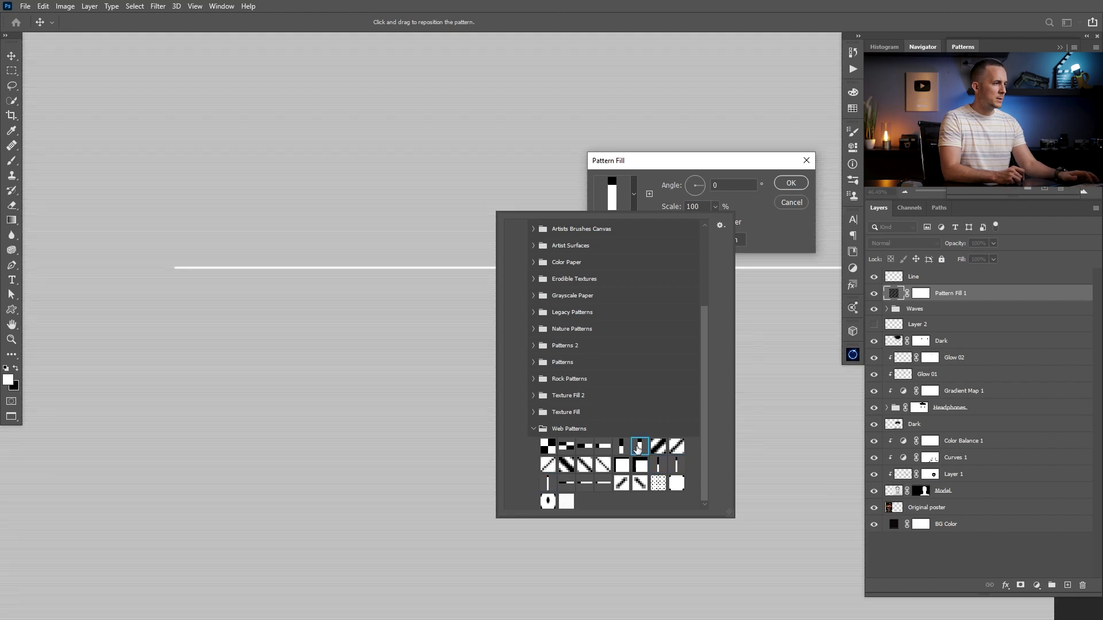
left_click(622, 448)
left_click(678, 465)
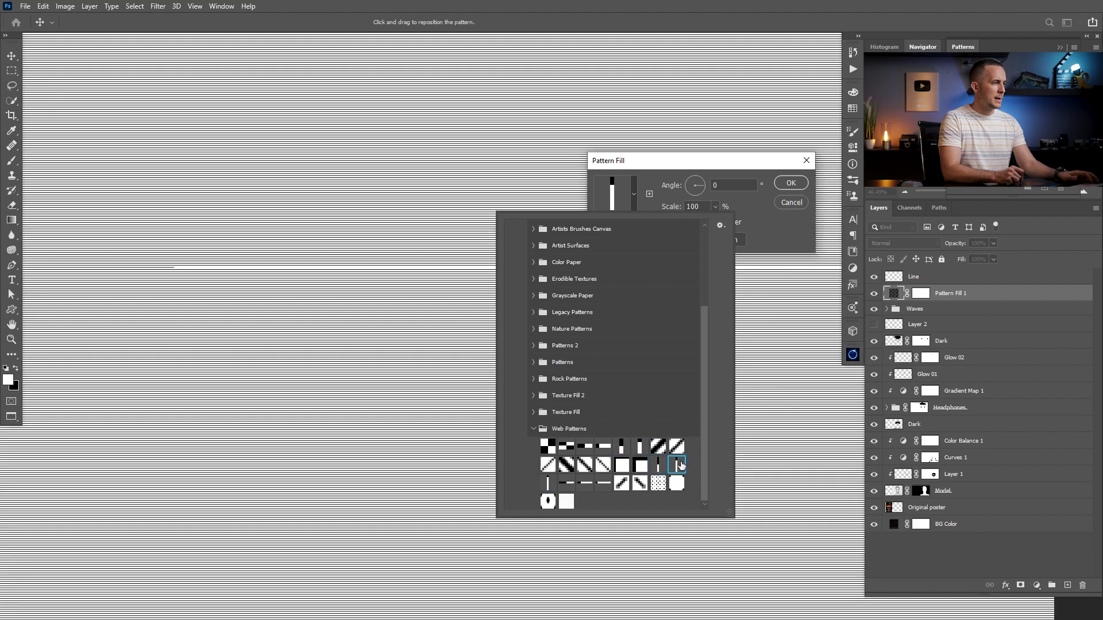
left_click(763, 176)
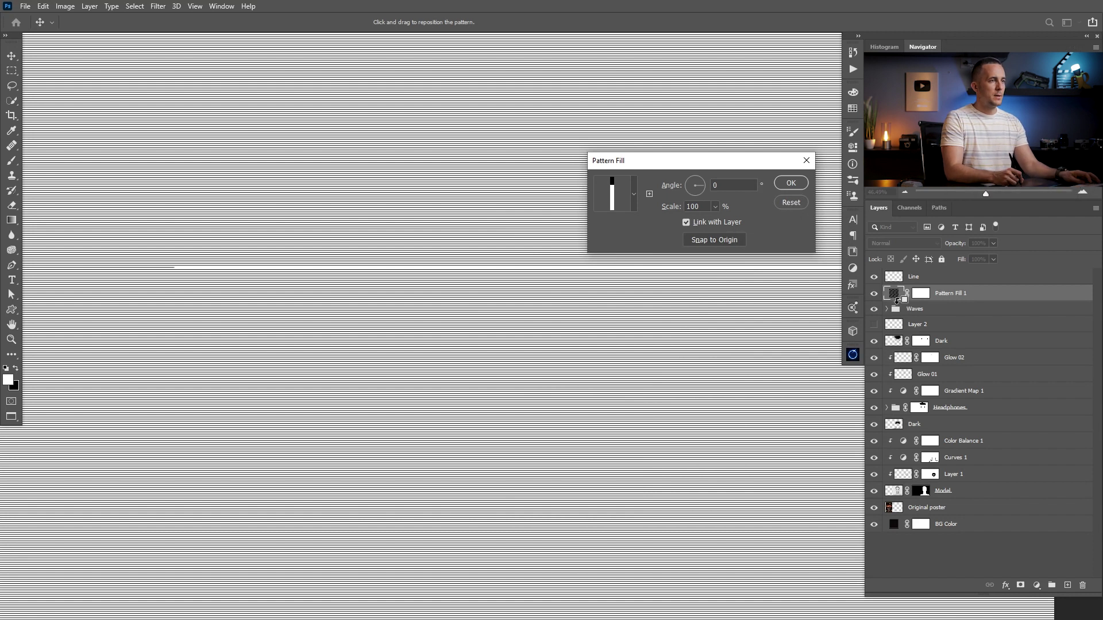
left_click(792, 187)
Step: Clip Pattern Fill 1 to the Waves group and set its pattern scale to 300%, comparing the stripes with the original poster
left_click(900, 300, "alt")
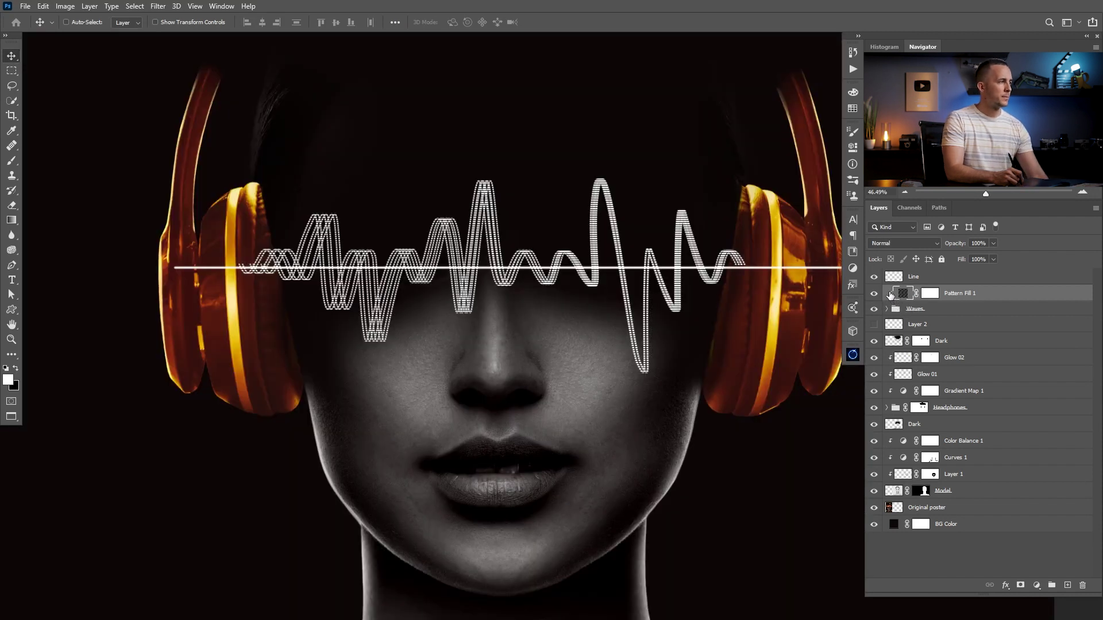
left_click_drag(455, 254, 91, 336)
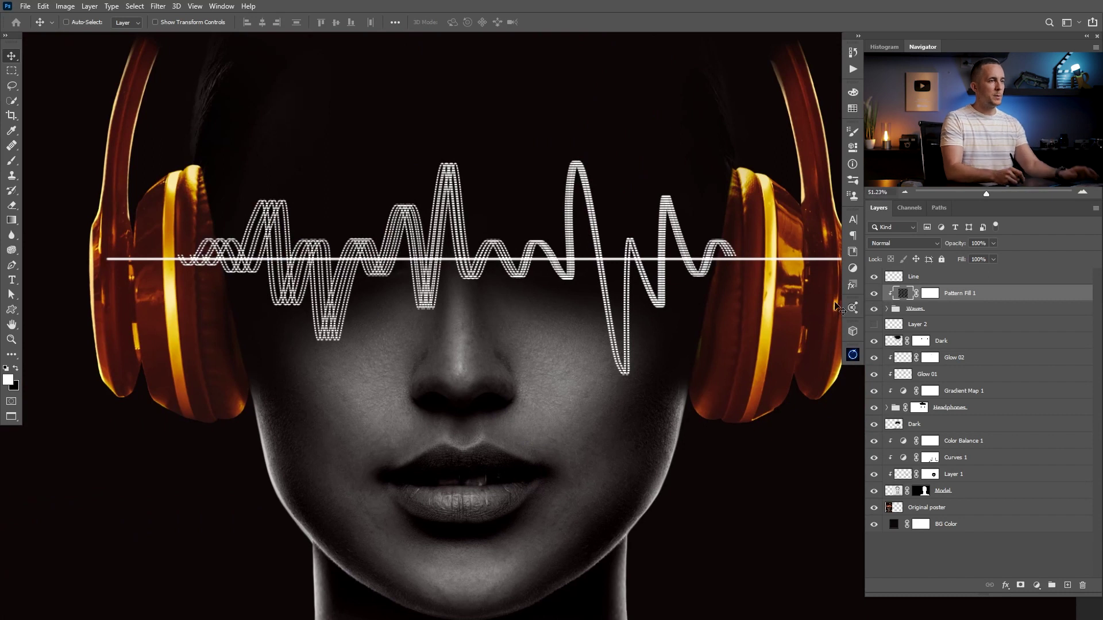
double_click(902, 293)
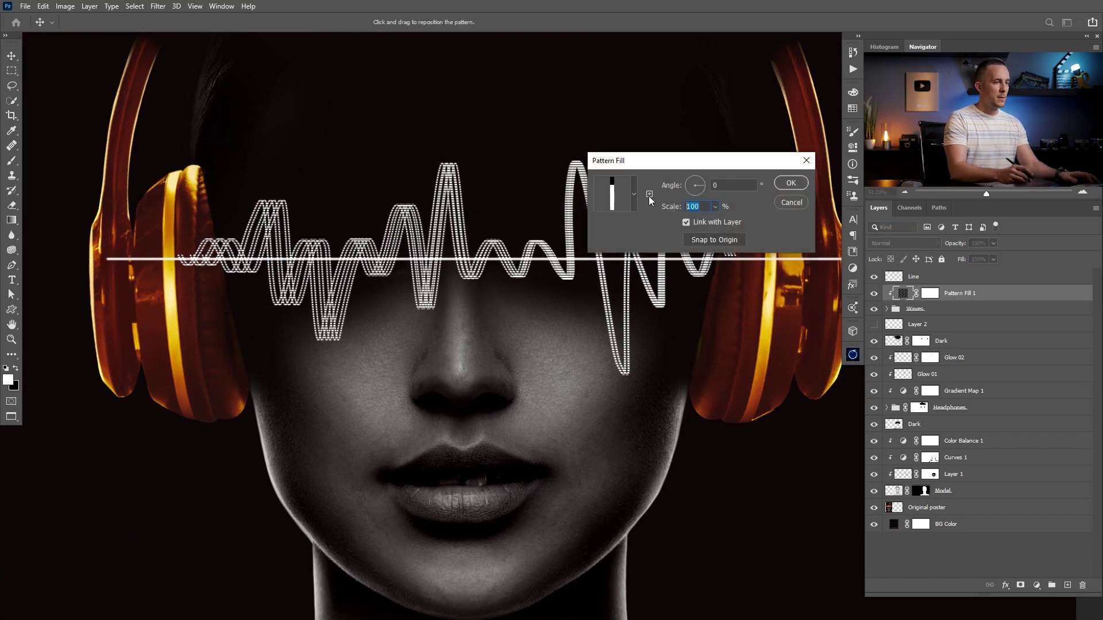
type("400")
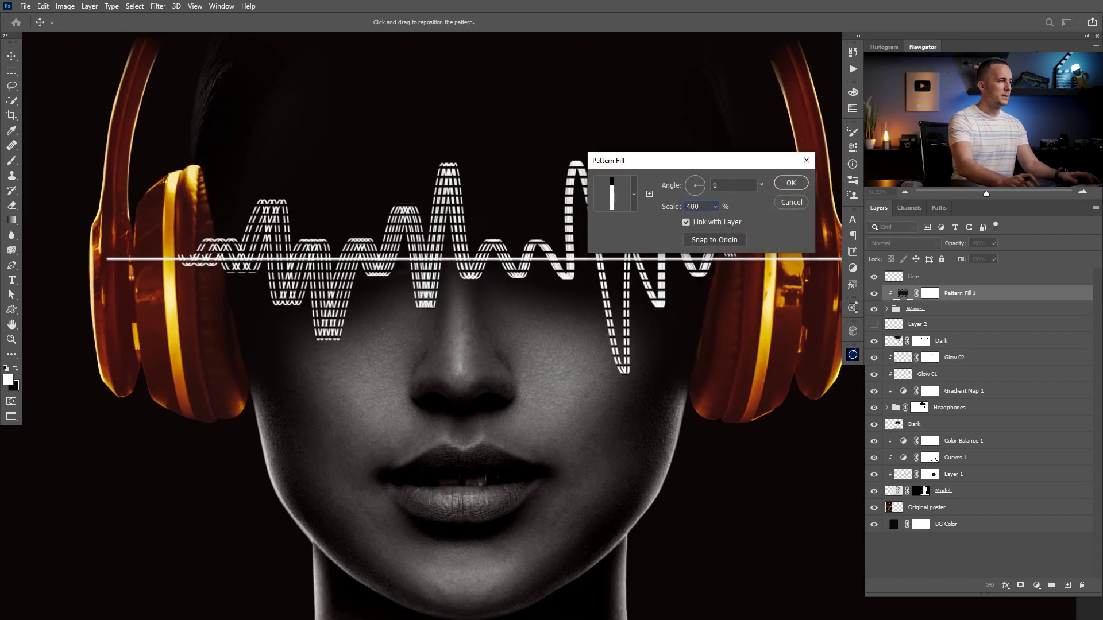
key("BackSpace")
key("BackSpace")
key("BackSpace")
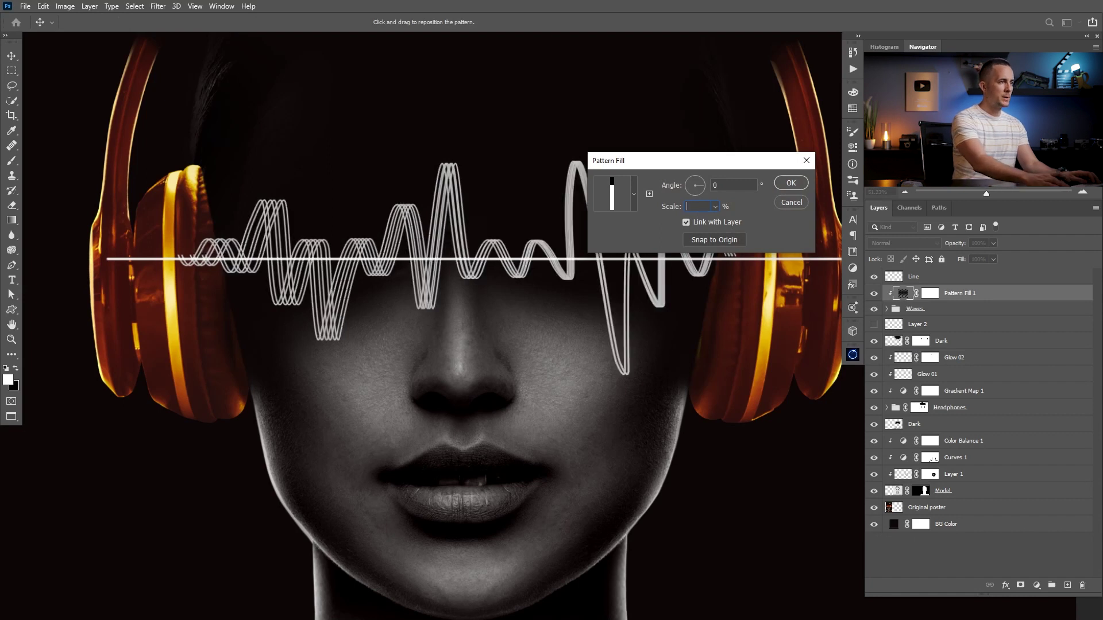
type("300")
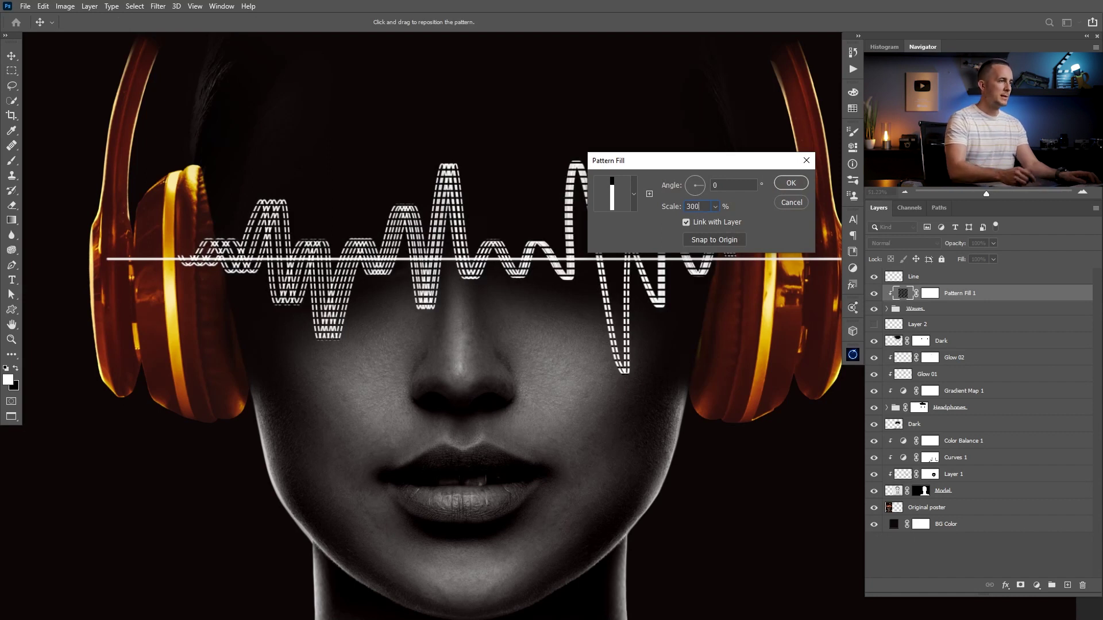
left_click(788, 185)
left_click_drag(322, 321, 704, 284)
left_click_drag(703, 285, 524, 278)
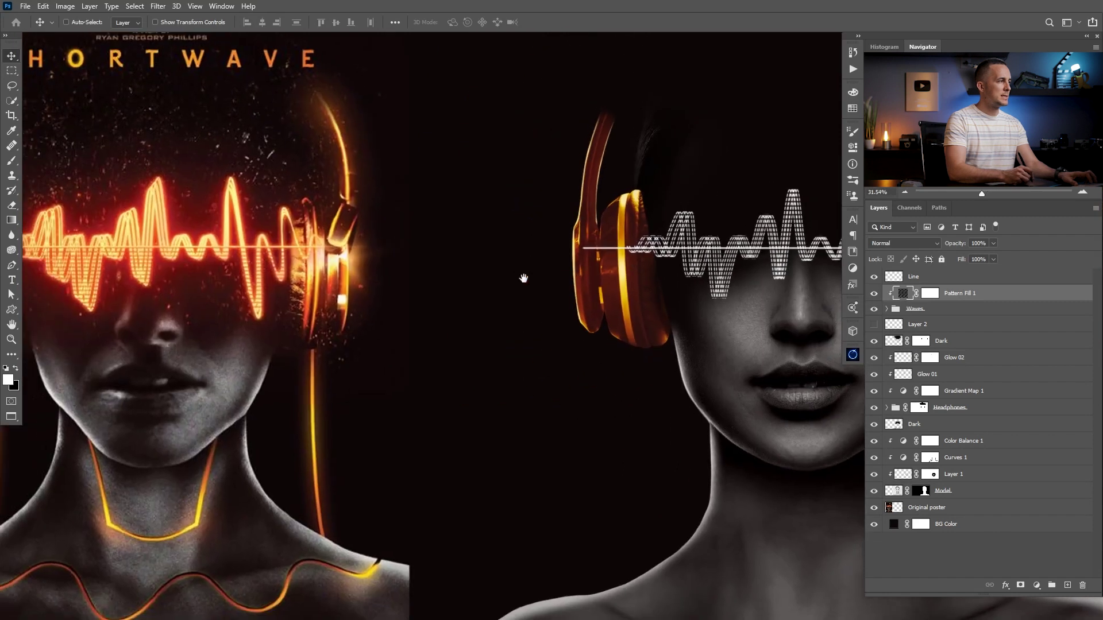
left_click_drag(759, 263, 615, 291)
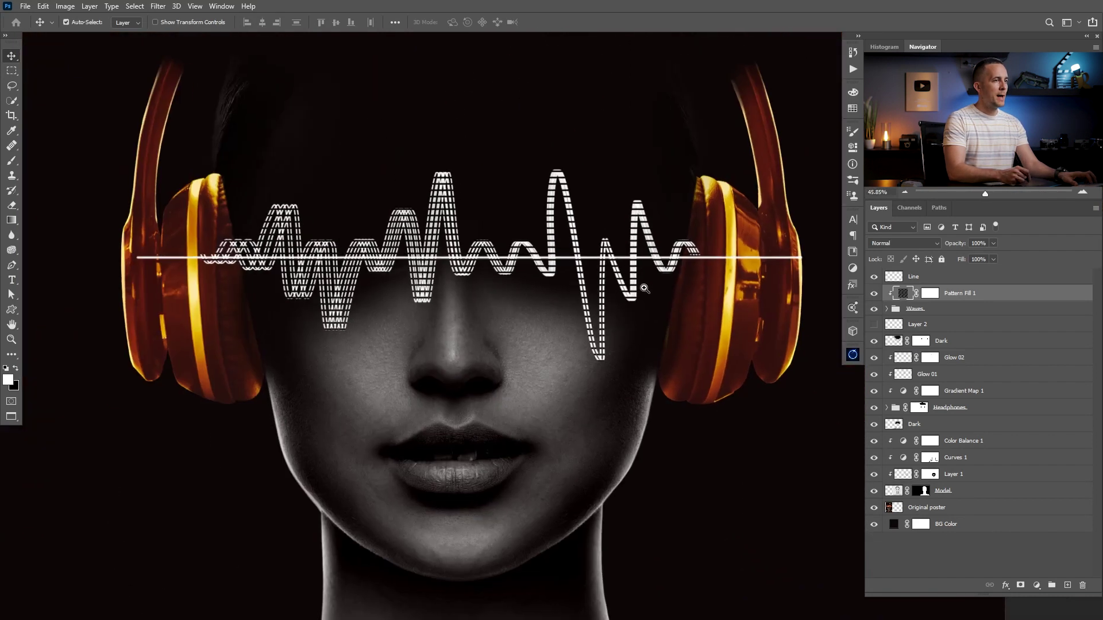
Step: Release Pattern Fill 1 from the Waves group, hide the Line layer, and load the white stripes as a selection from the RGB channel
left_click(902, 298, "alt")
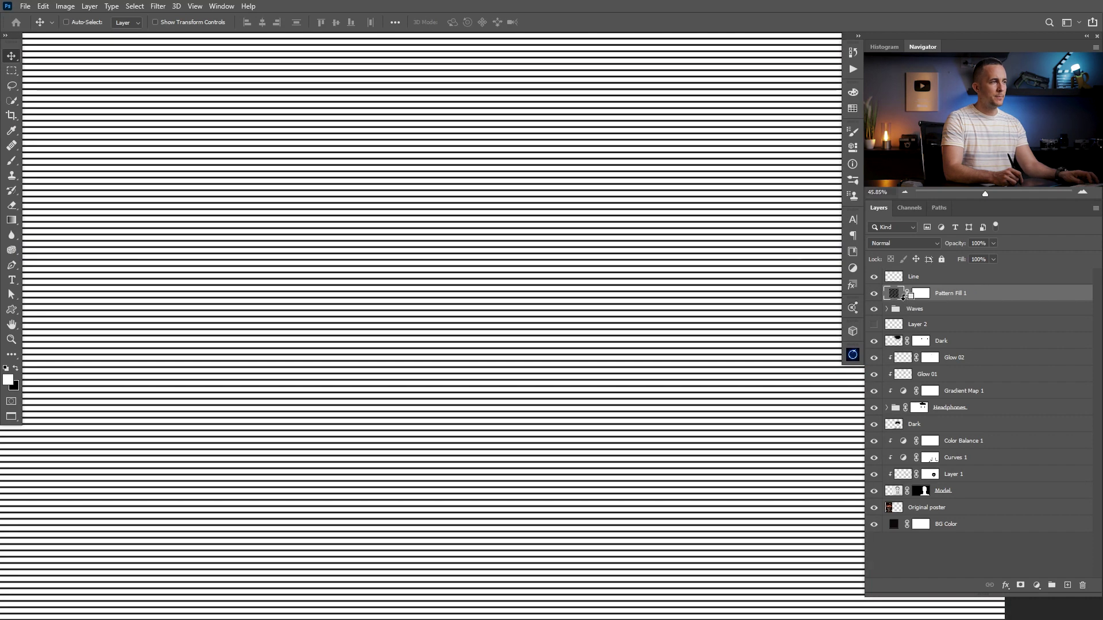
left_click_drag(721, 310, 664, 317)
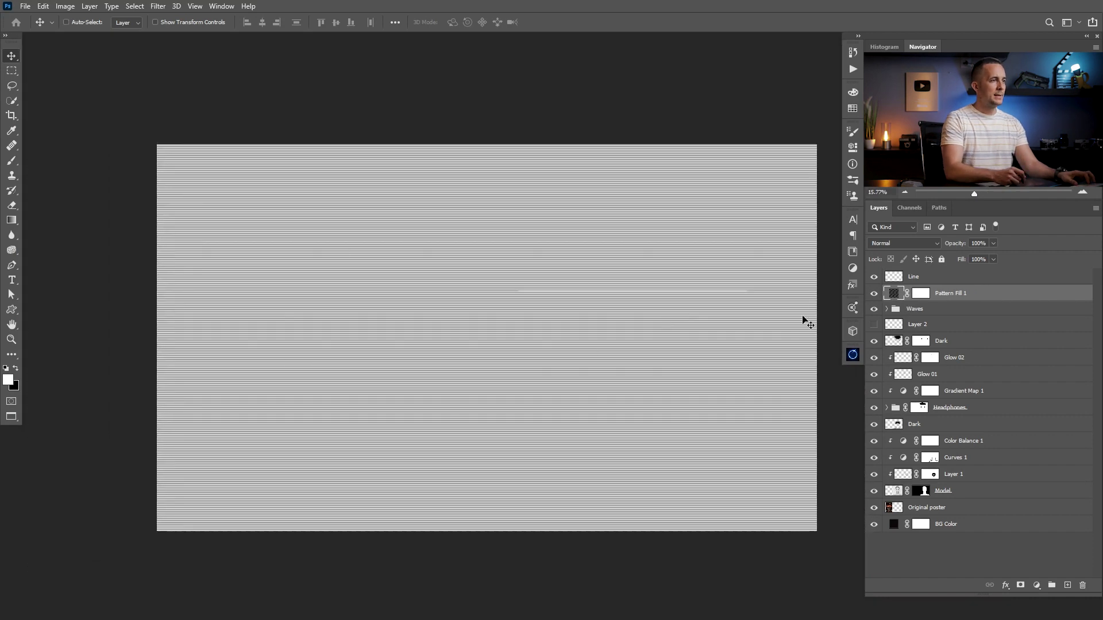
left_click(873, 276)
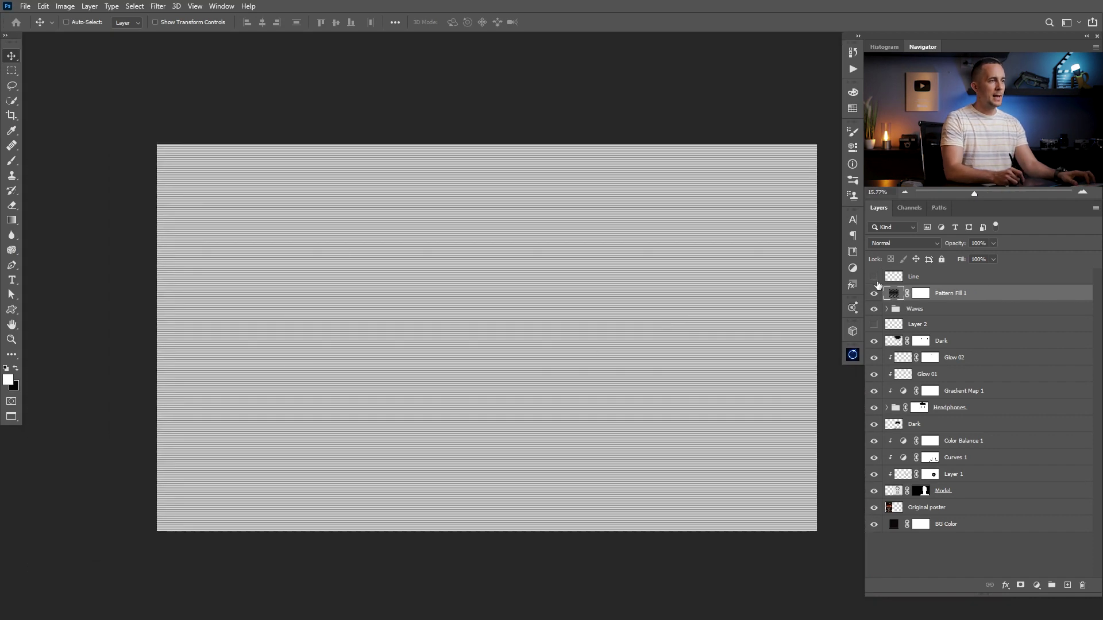
left_click(910, 210)
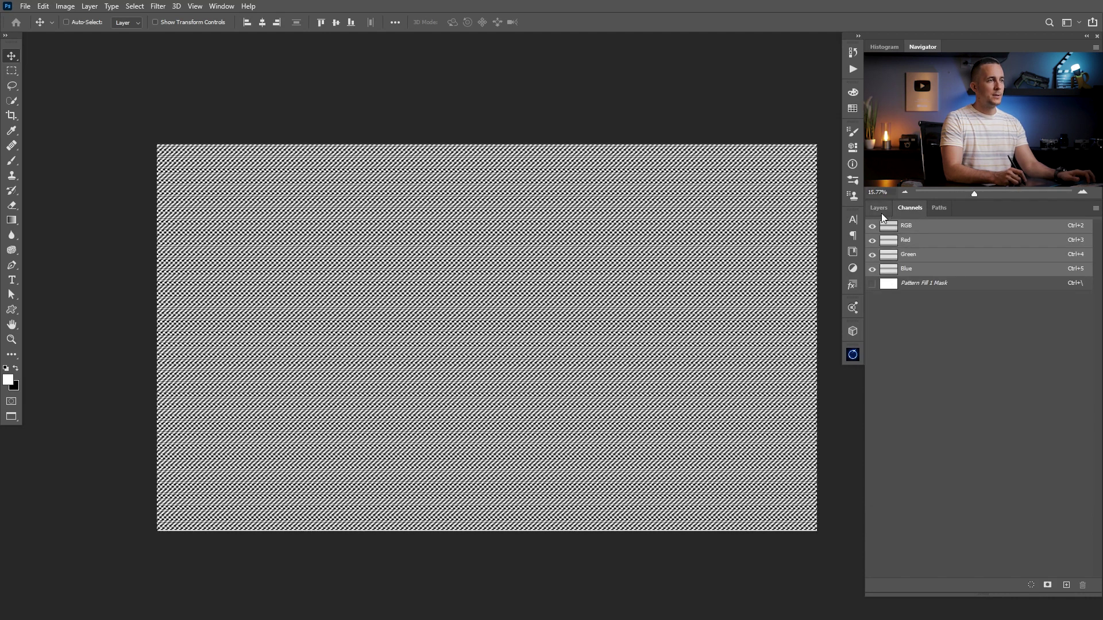
left_click(878, 208)
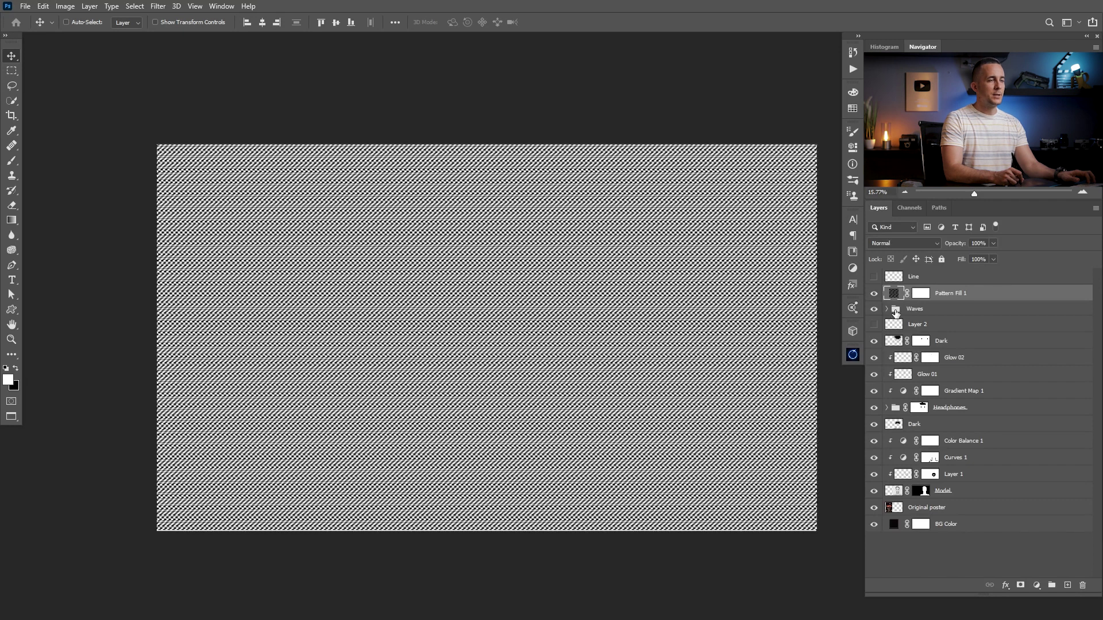
Step: Turn the stripe selection into a mask on WL 01 copy, duplicate it onto WL 01 and WL 01 copy 2, and hide Pattern Fill 1
left_click(897, 313)
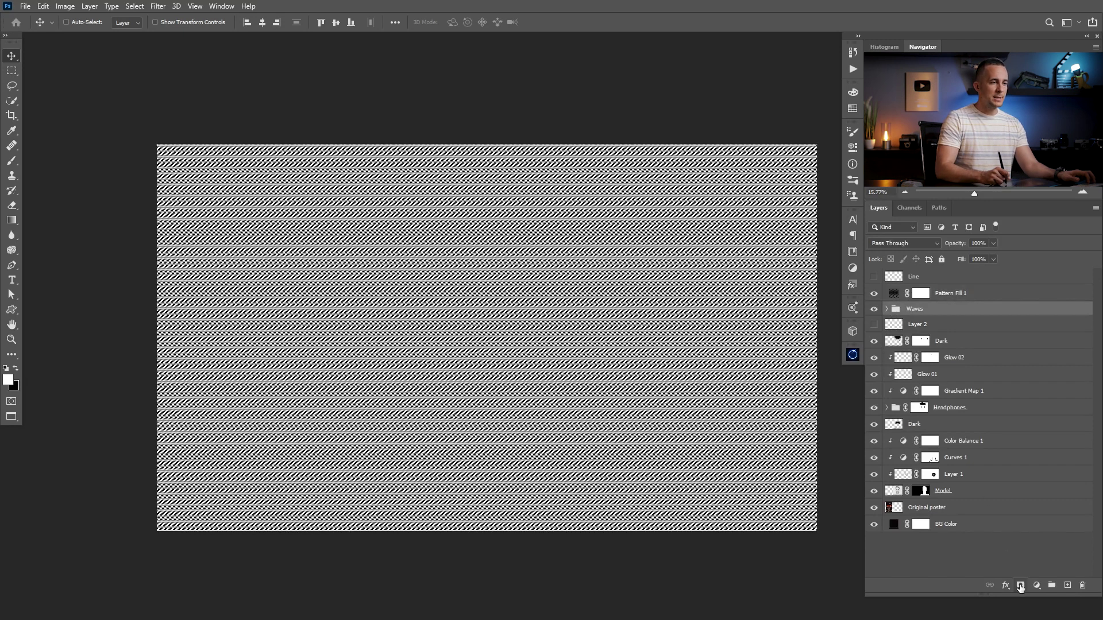
left_click(1022, 584)
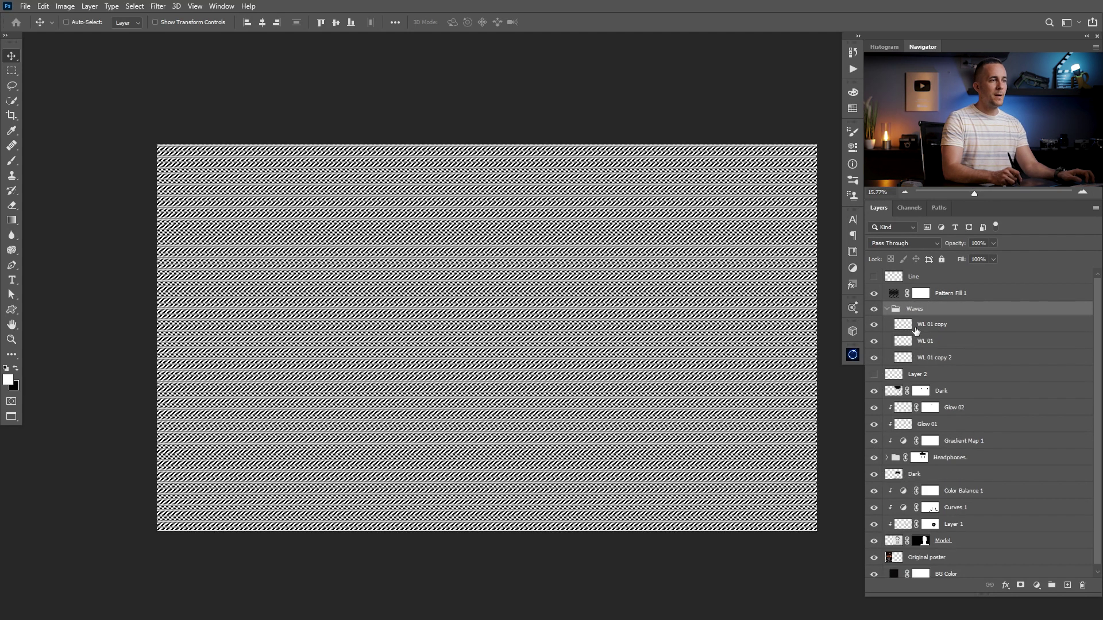
left_click(908, 329)
left_click(1022, 584)
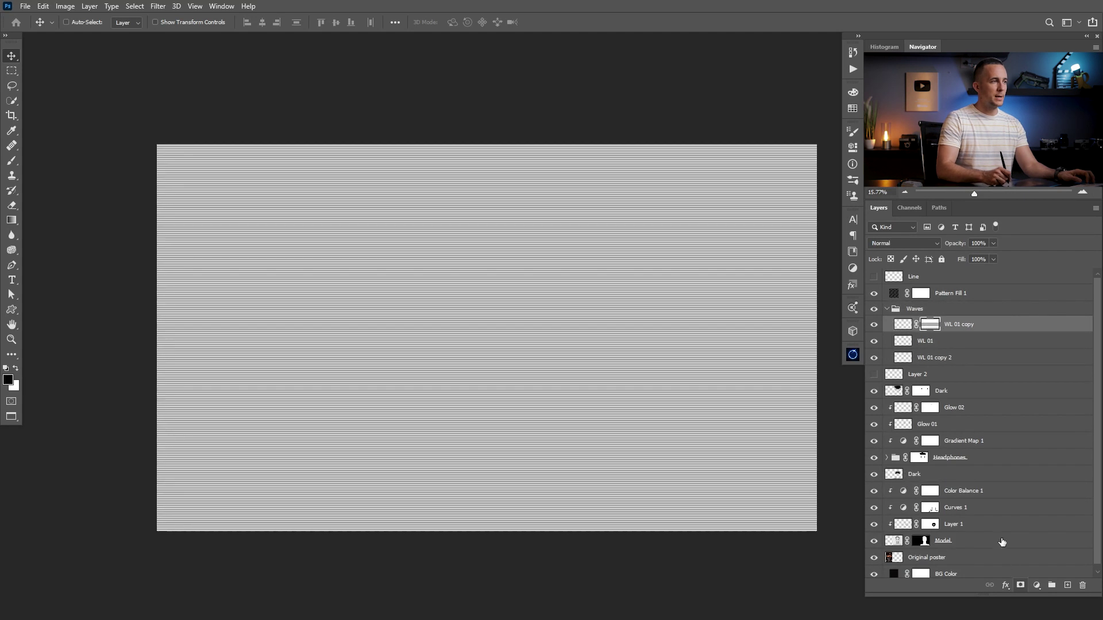
left_click_drag(932, 329, 934, 360)
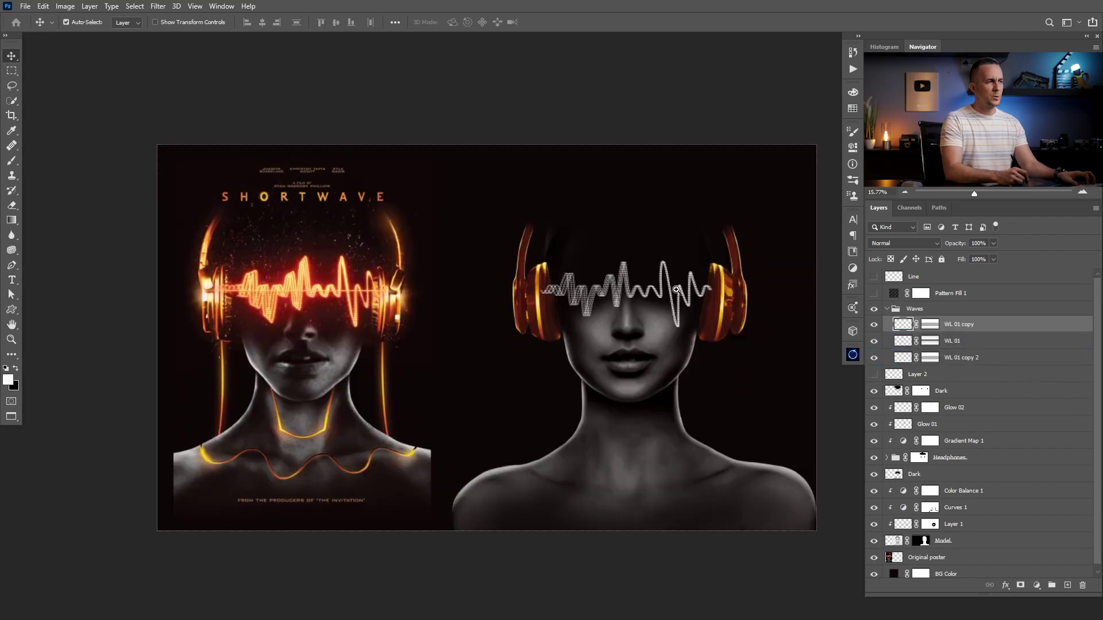
left_click_drag(676, 289, 825, 319)
Step: Copy the stripe mask onto the Waves group and delete the individual masks from the three wave layers
left_click_drag(931, 327, 930, 309)
left_click(930, 359, "shift")
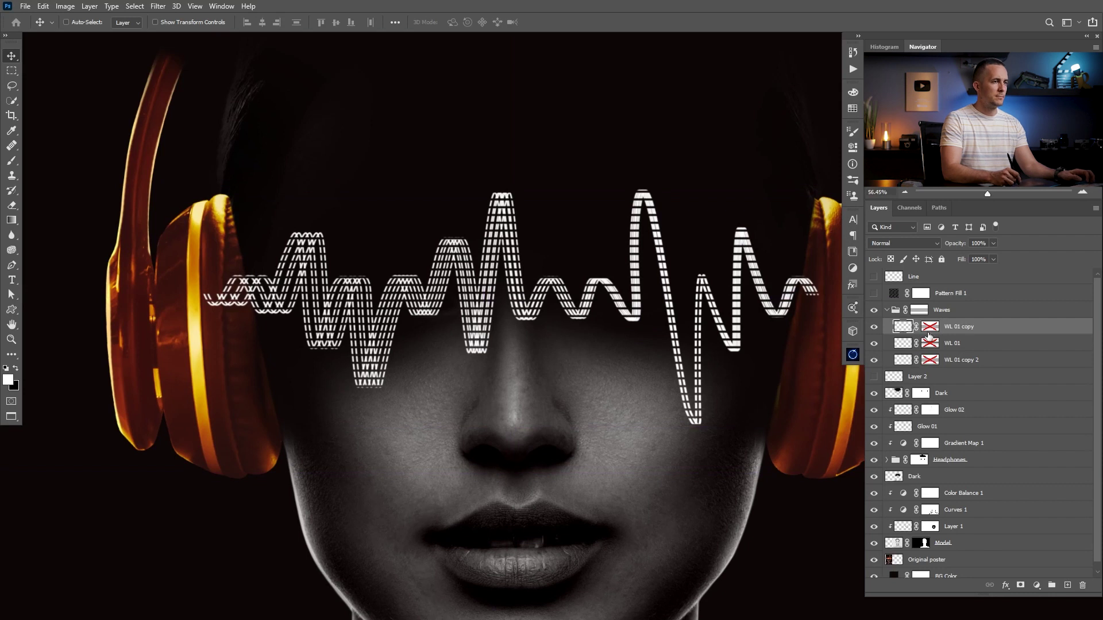
right_click(931, 333)
left_click(958, 350)
right_click(930, 343)
left_click(958, 361)
right_click(932, 360)
left_click(958, 380)
left_click(922, 313)
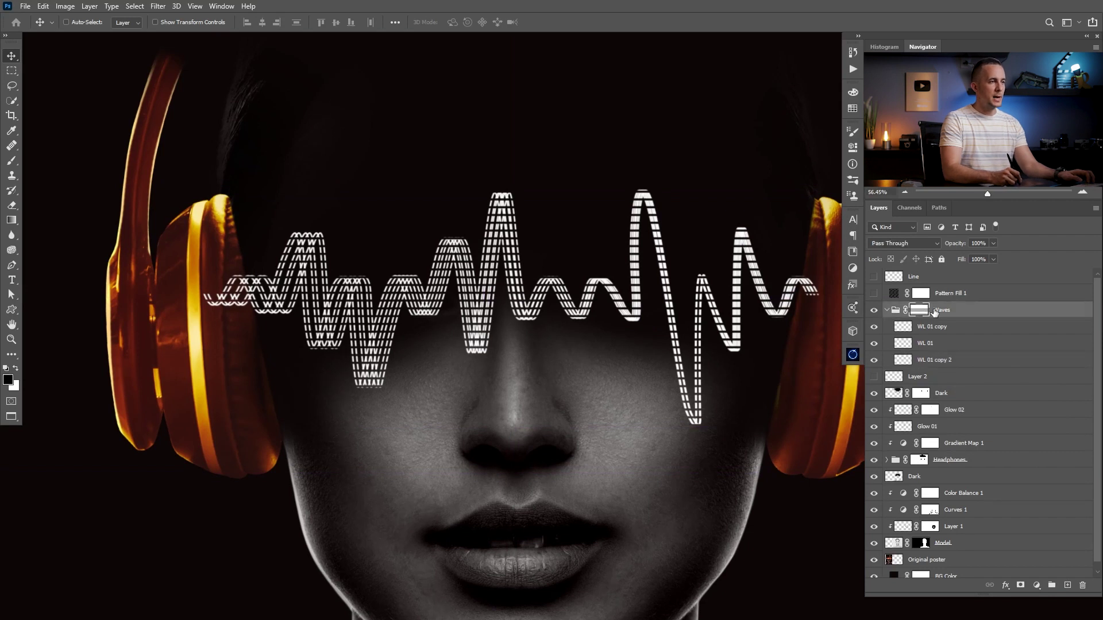
Step: Show the Line layer again and make a rectangular selection around the part of the waves above the horizontal line
left_click_drag(730, 309, 674, 308)
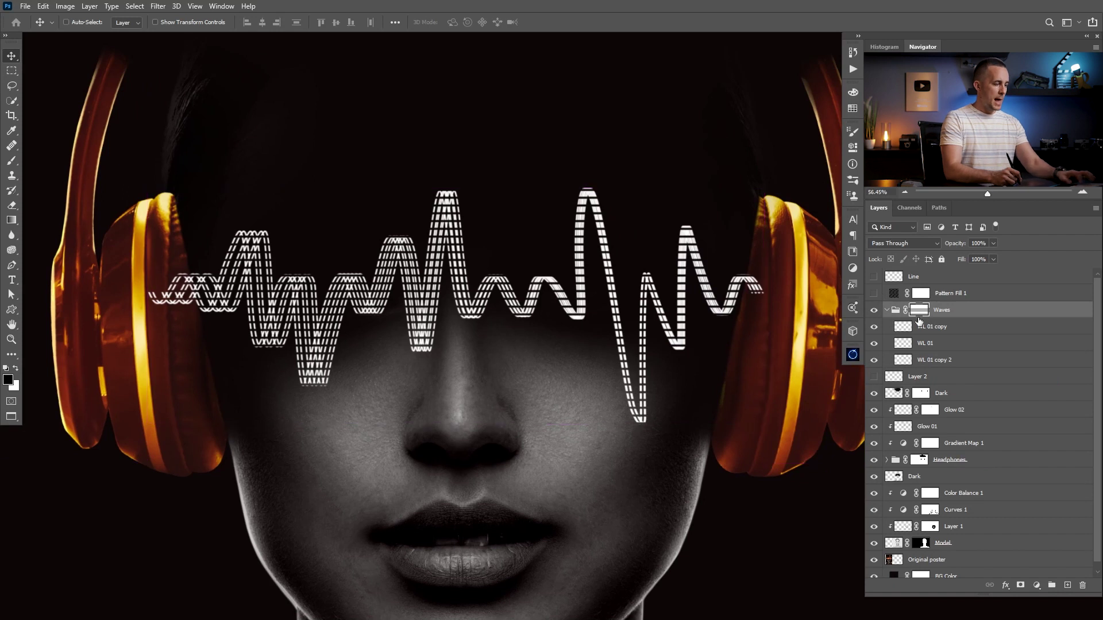
key("m")
left_click_drag(571, 312, 551, 319)
left_click(874, 276)
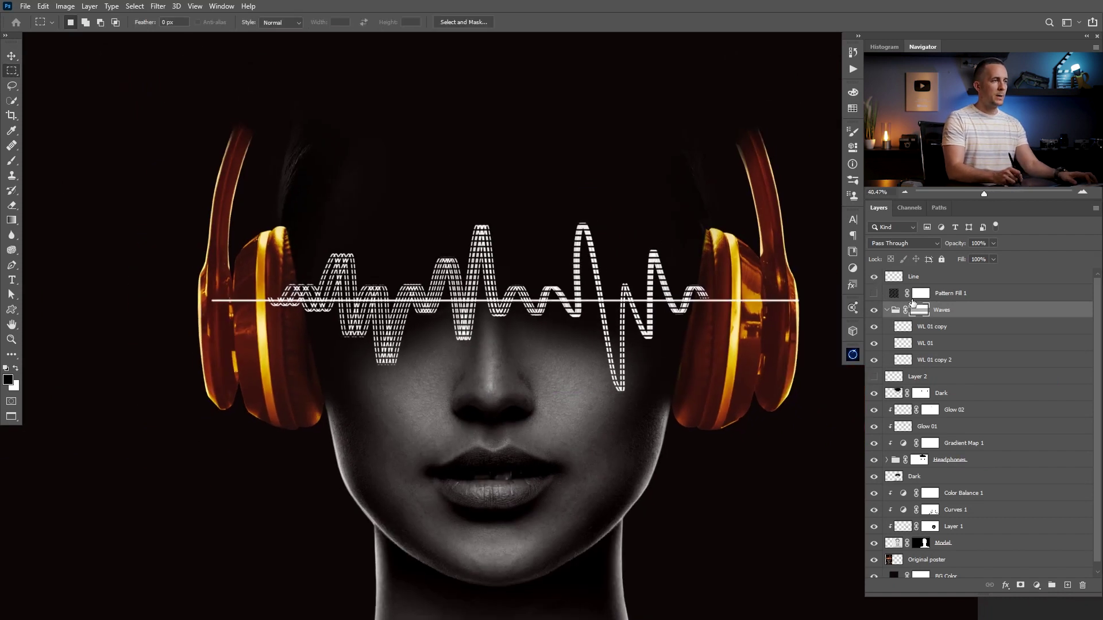
right_click(13, 74)
left_click(57, 72)
left_click_drag(164, 183, 813, 300)
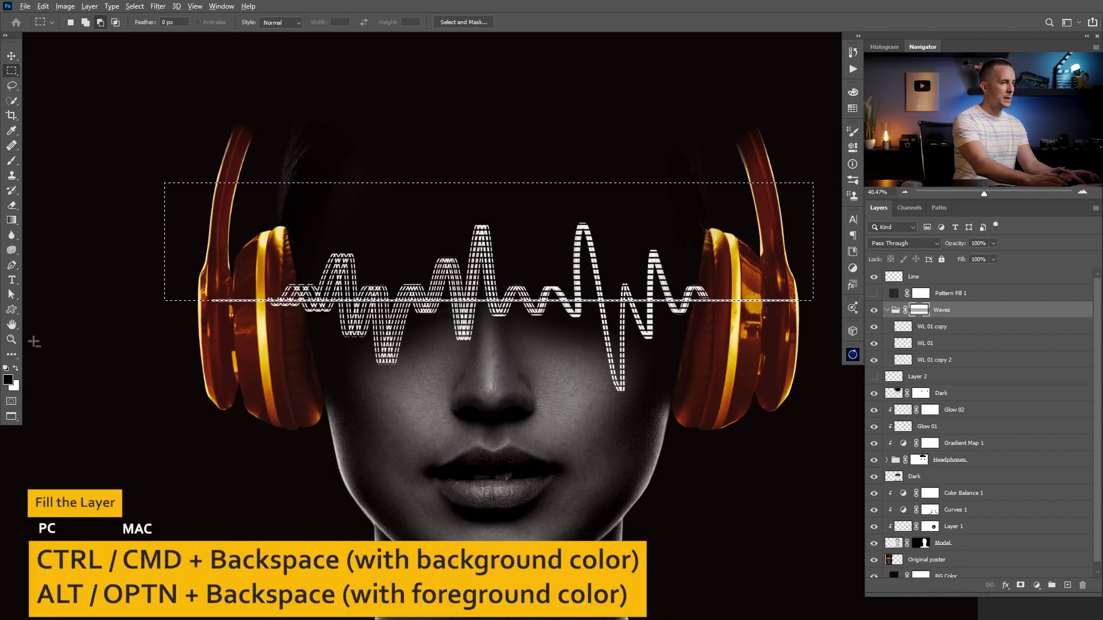
Step: Fill the selected area of the Waves group mask with white to remove the stripes above the line, and deselect
key("alt+BackSpace")
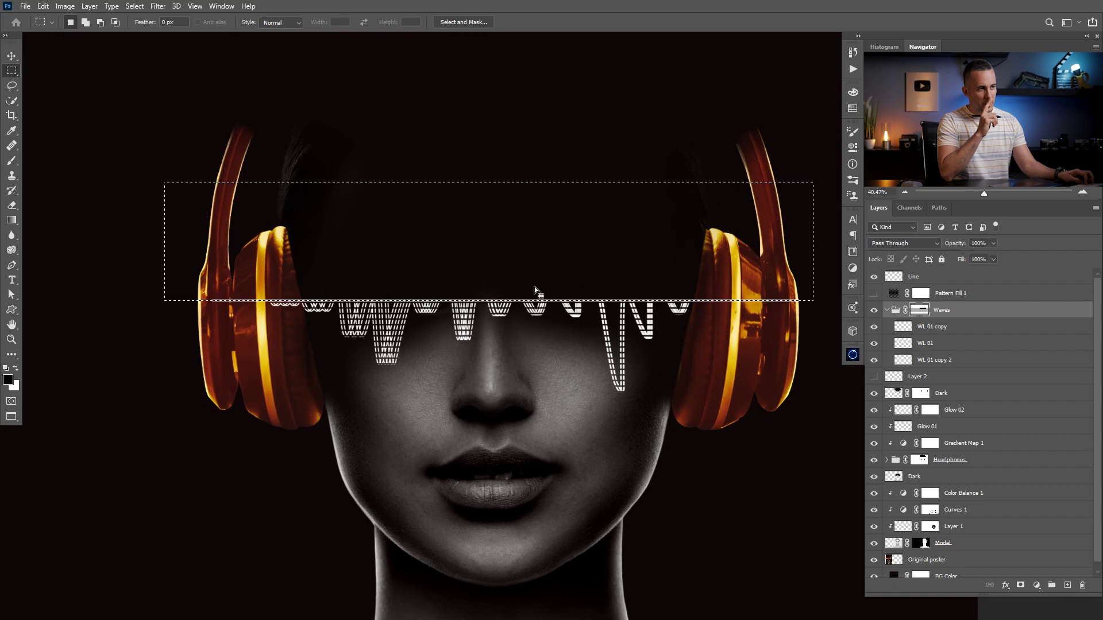
key("ctrl+z")
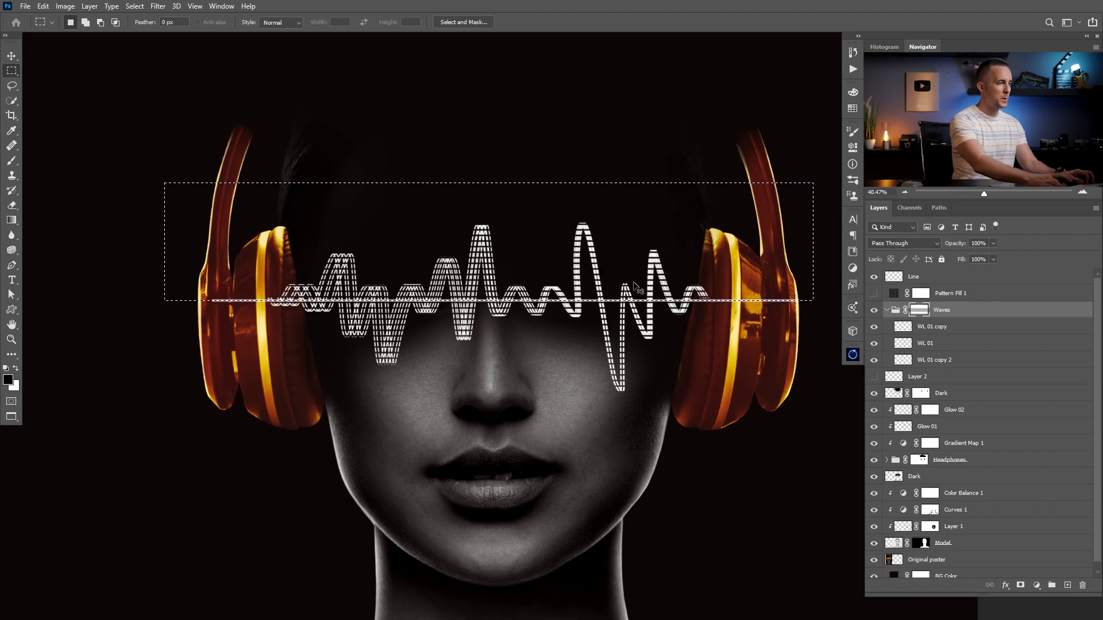
key("ctrl+BackSpace")
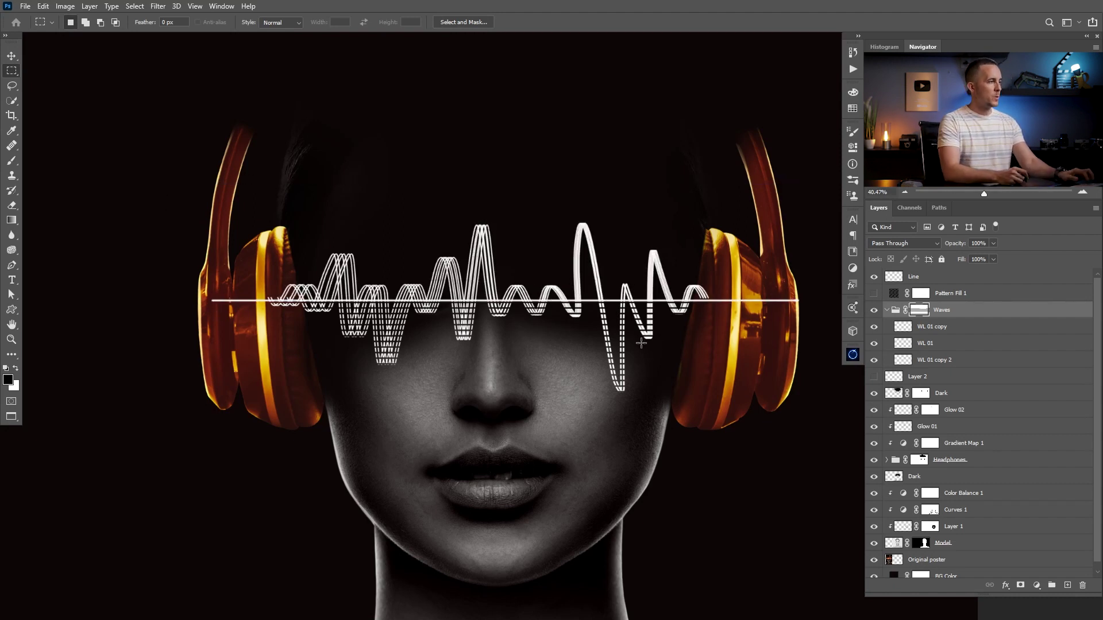
left_click_drag(611, 307, 516, 331)
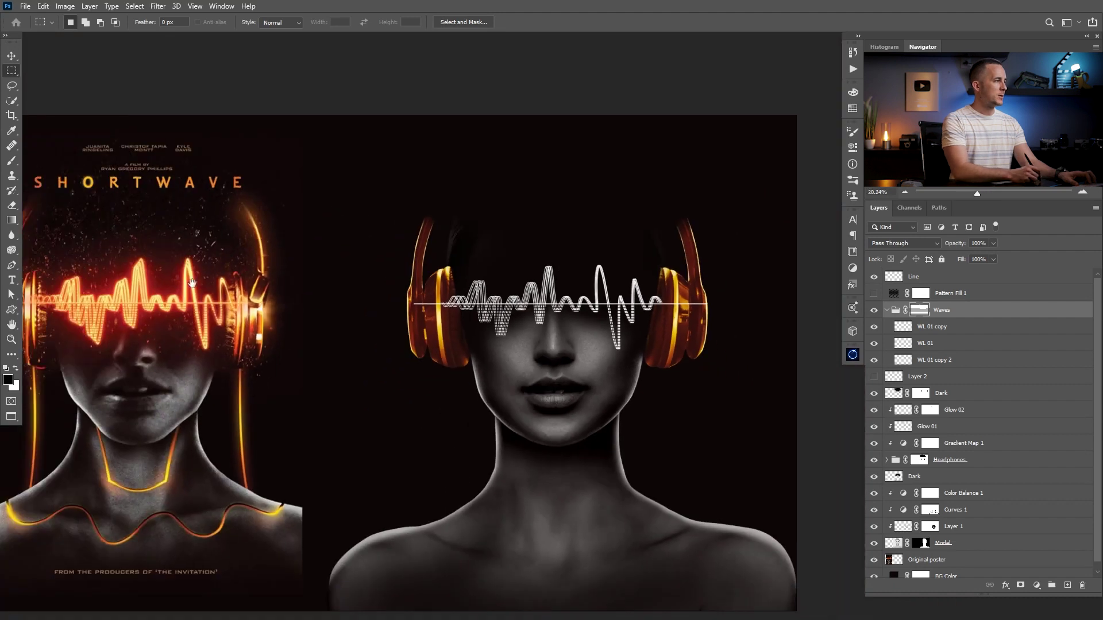
mouse_move(594, 298)
left_mouse_down()
mouse_move(624, 303)
mouse_move(613, 310)
left_mouse_up()
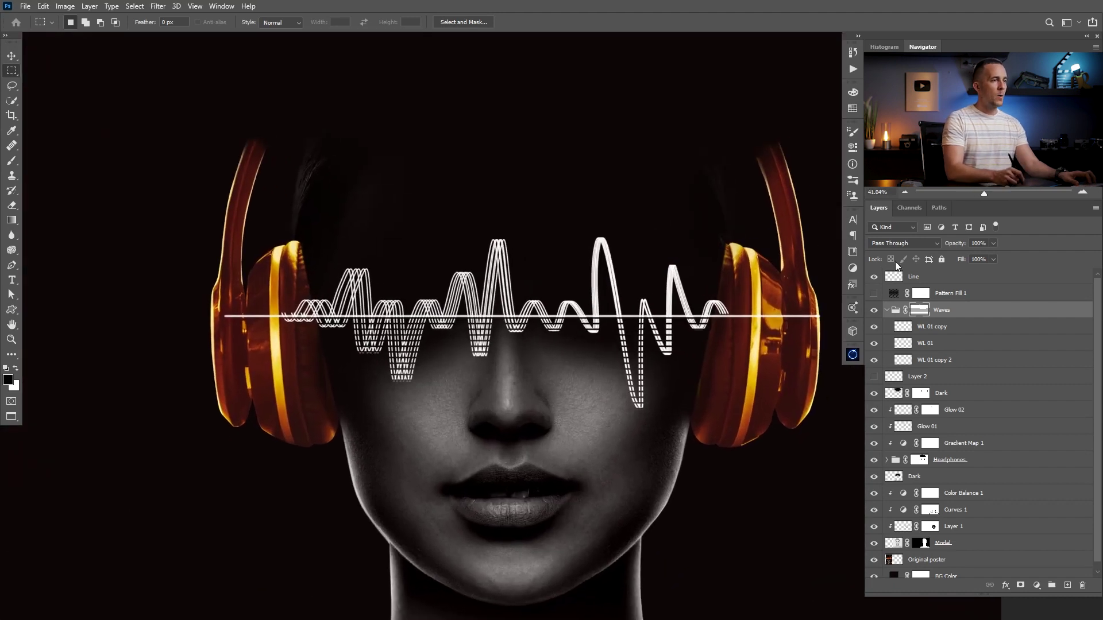
Step: Delete the Pattern Fill 1 layer
key("x")
left_click(913, 276)
left_click_drag(899, 287, 1082, 585)
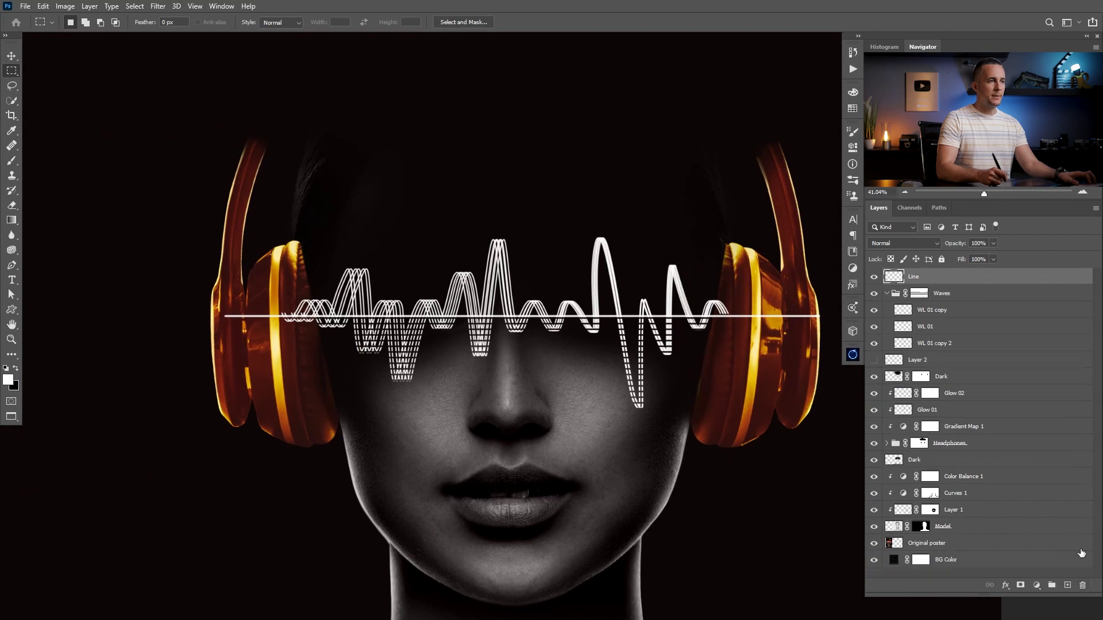
Step: Add a mask to the Line layer and fade the line's left end with a black 250 px Soft Round brush at 30% opacity
left_click(1020, 584)
key("b")
right_click(531, 368)
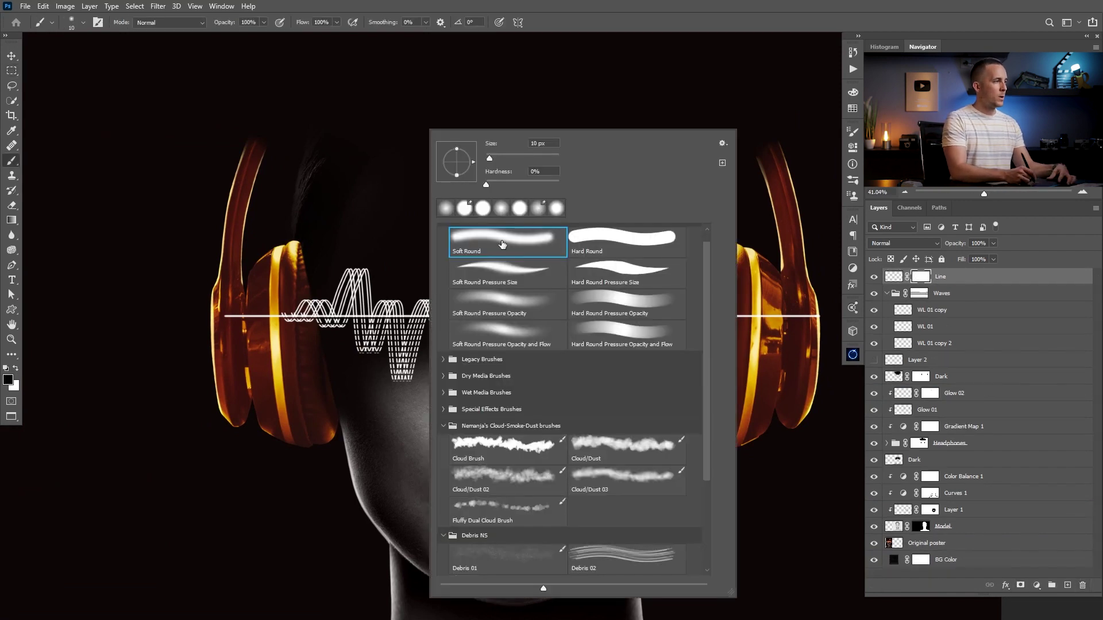
left_click(582, 18)
key("]")
key("]")
key("]")
key("]")
key("]")
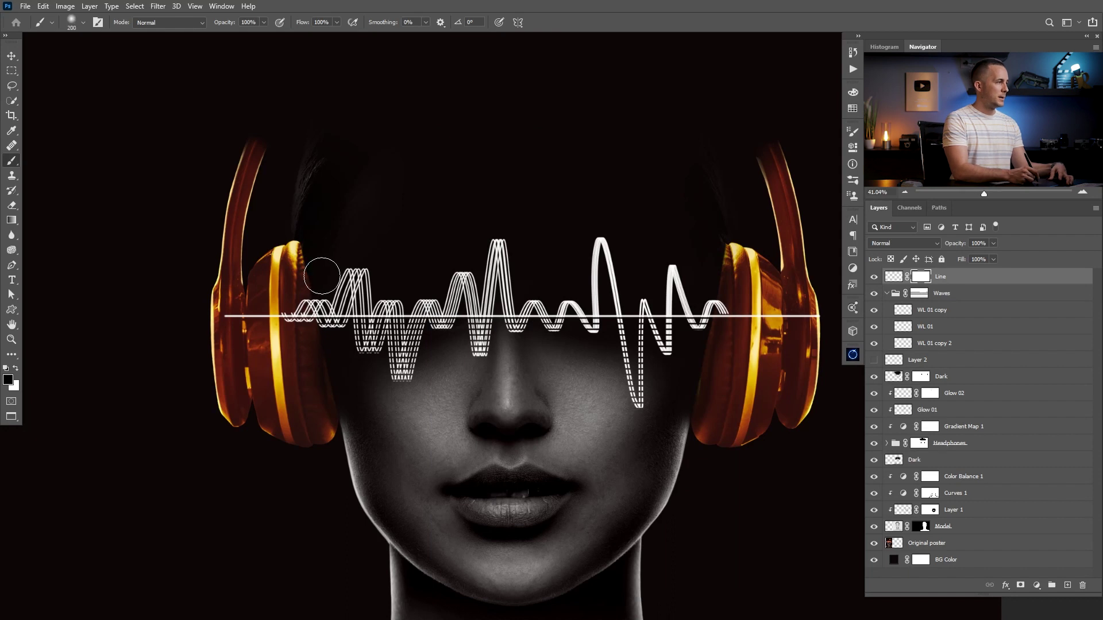
key("bracketright")
key("bracketright")
key("3")
left_click_drag(172, 321, 181, 326)
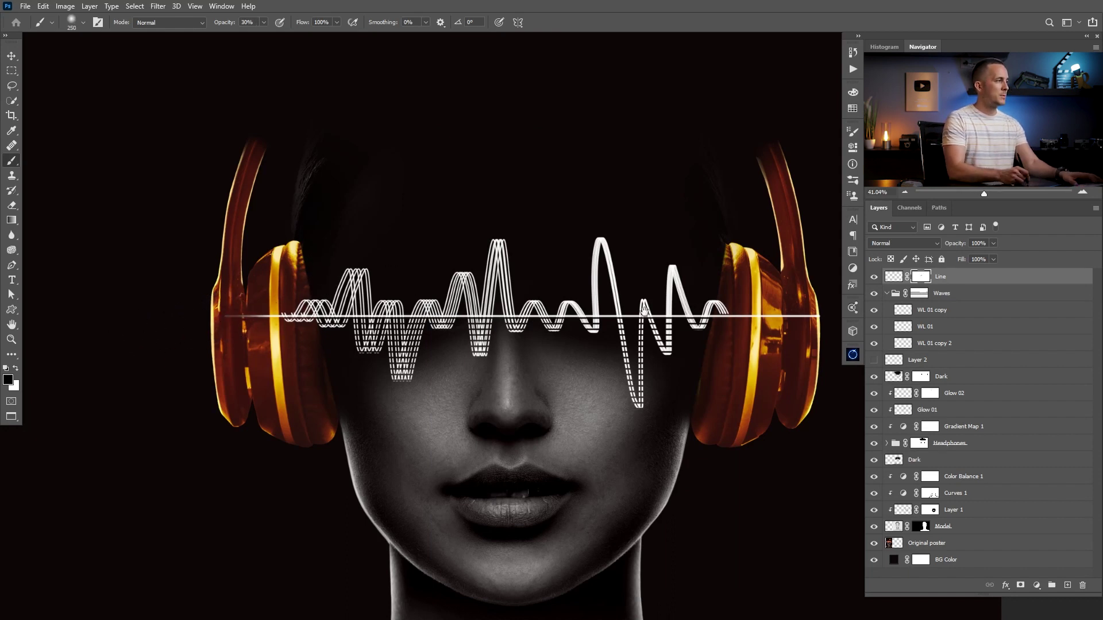
Step: Fade the horizontal line's right end with the same soft black brush on the Line layer's mask
left_click_drag(746, 309, 529, 311)
mouse_move(669, 314)
left_mouse_down()
mouse_move(599, 309)
mouse_move(501, 329)
mouse_move(568, 338)
left_mouse_up()
Step: Add an Outer Glow effect to the Waves group
left_click(980, 297)
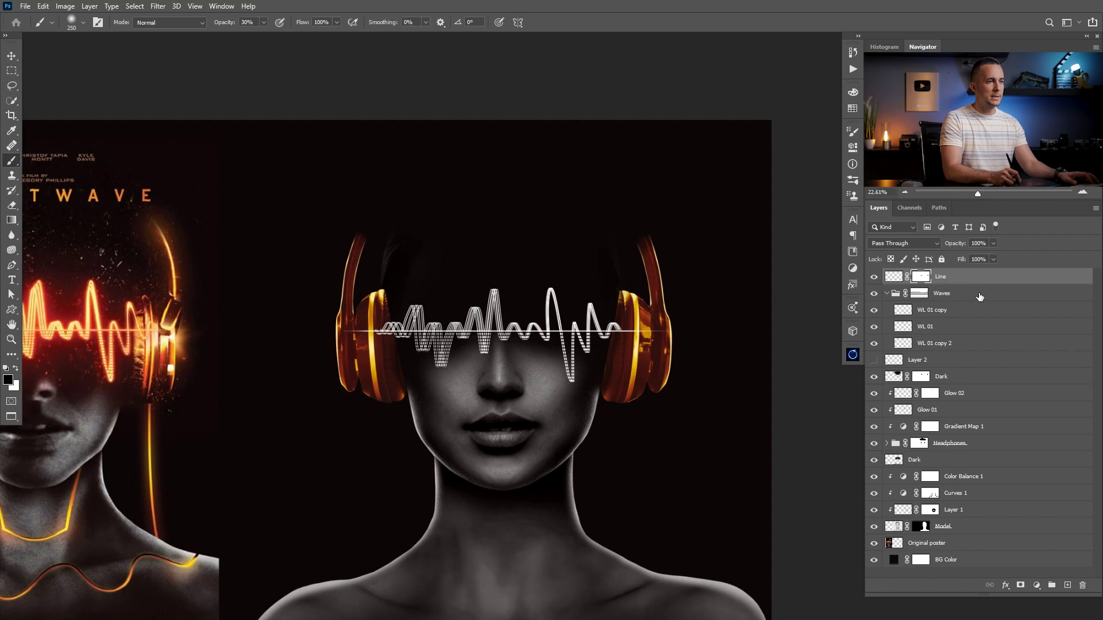
left_click(984, 296)
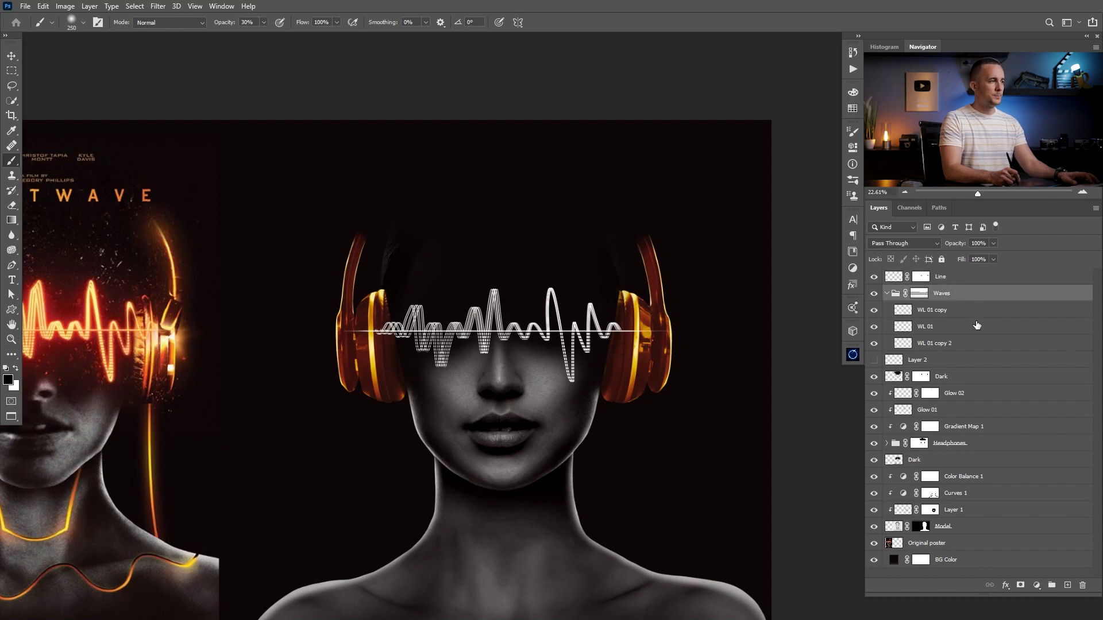
double_click(976, 294)
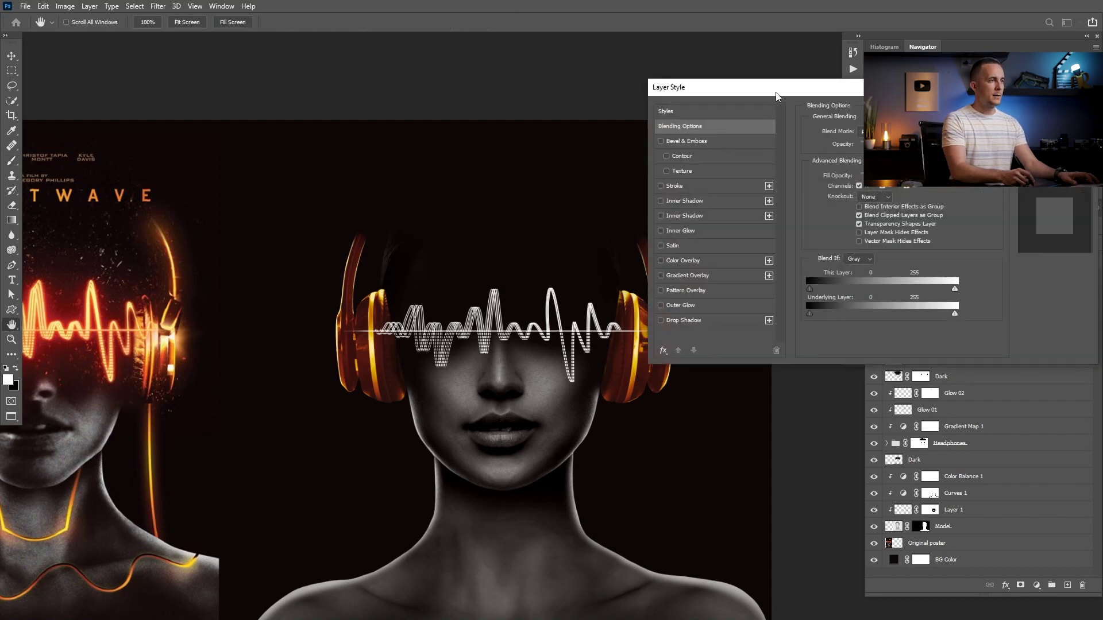
left_click_drag(776, 95, 759, 111)
left_click(662, 320)
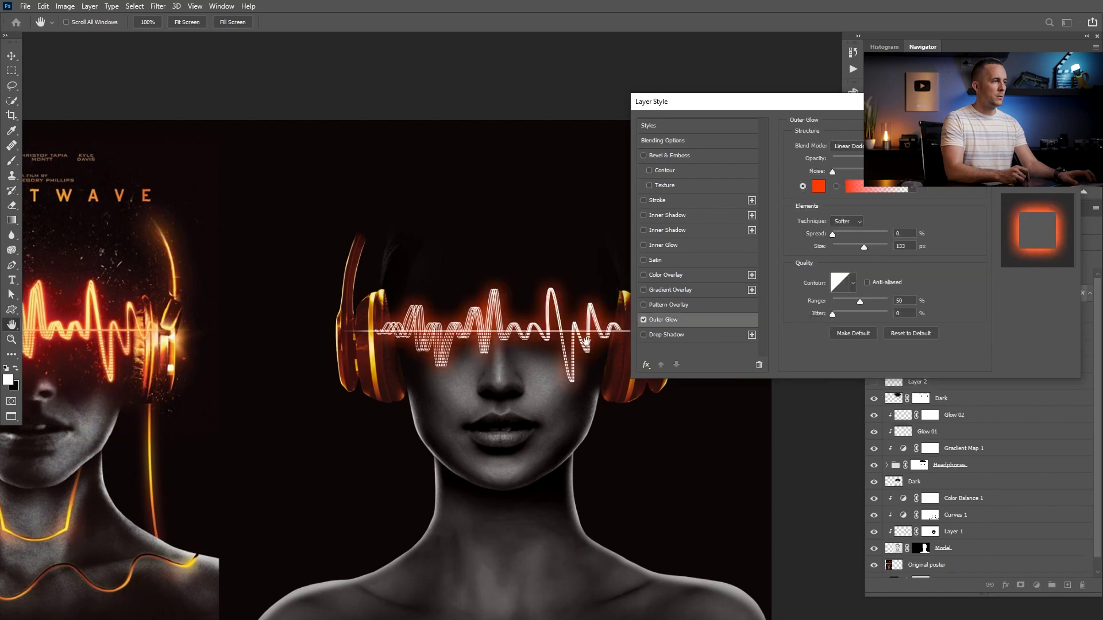
Step: Set the Waves group's Outer Glow color to red ff2400 and its size to 128 px
scroll(551, 344, "up", 1)
left_click(821, 187)
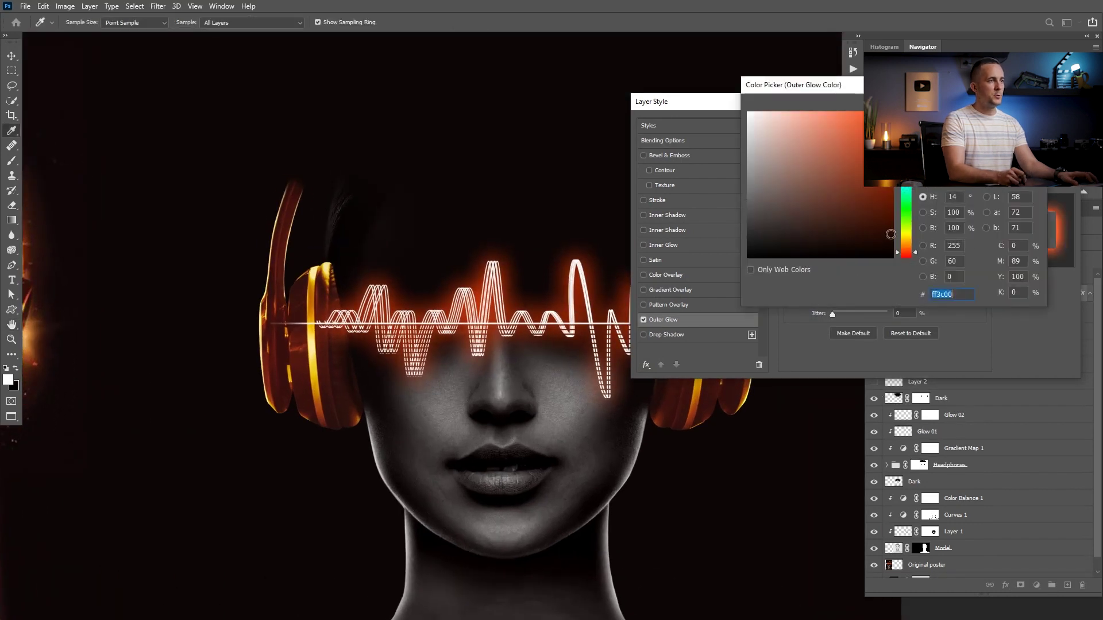
left_click(910, 254)
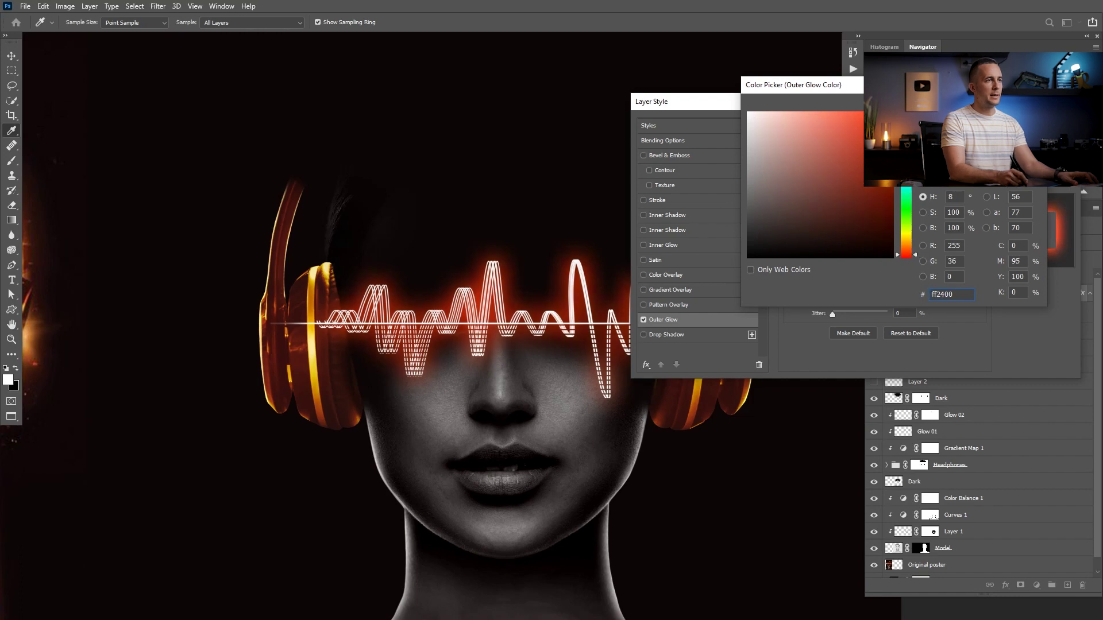
key("Return")
left_click_drag(611, 269, 523, 279)
mouse_move(865, 247)
left_mouse_down()
mouse_move(849, 248)
mouse_move(859, 247)
left_mouse_up()
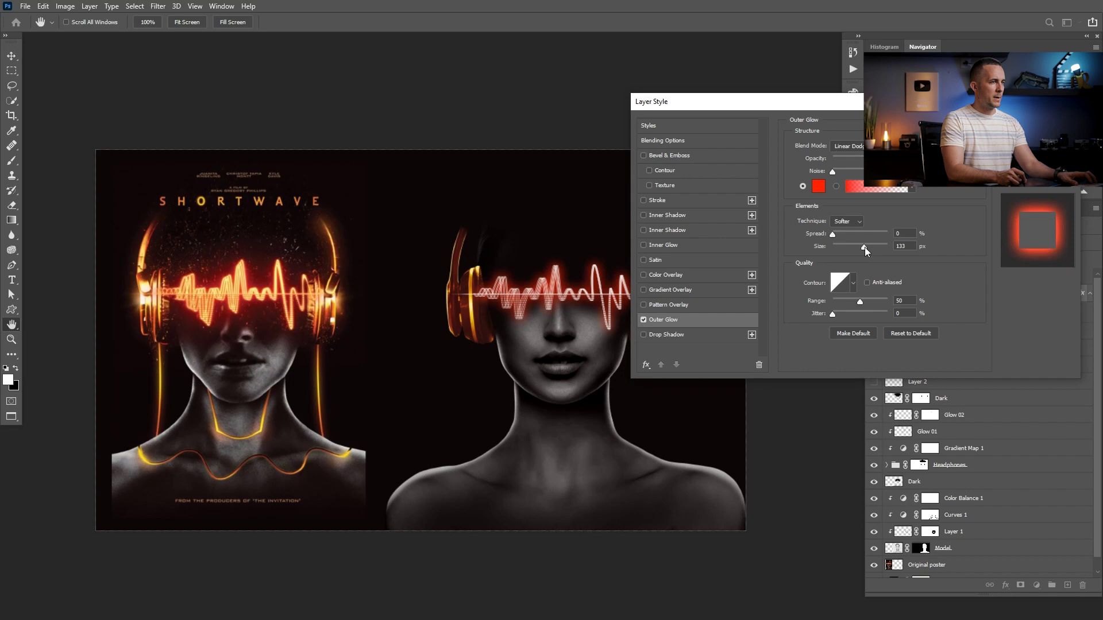
left_click_drag(863, 247, 864, 247)
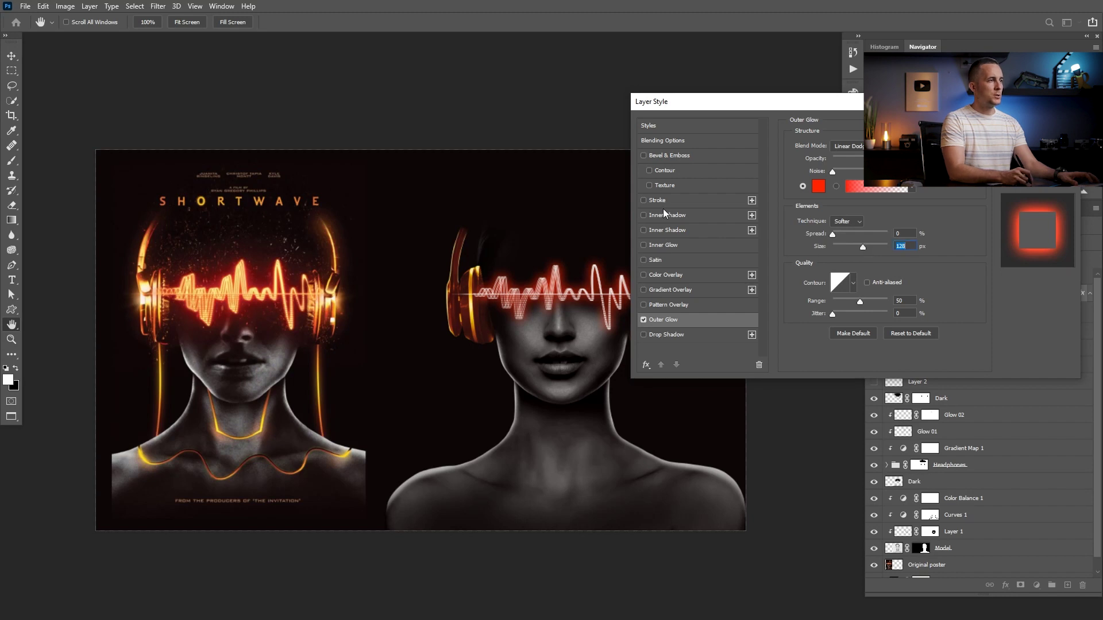
Step: Add a light yellow fff191 Color Overlay to the Waves group and apply the layer style
left_click(660, 275)
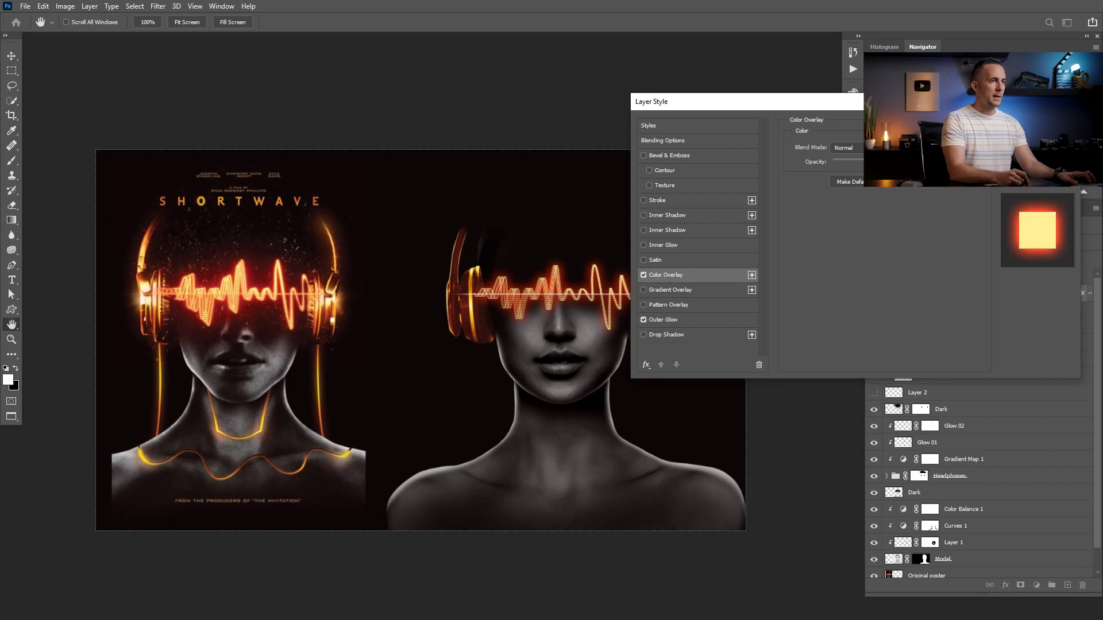
left_click(896, 147)
left_click(281, 273)
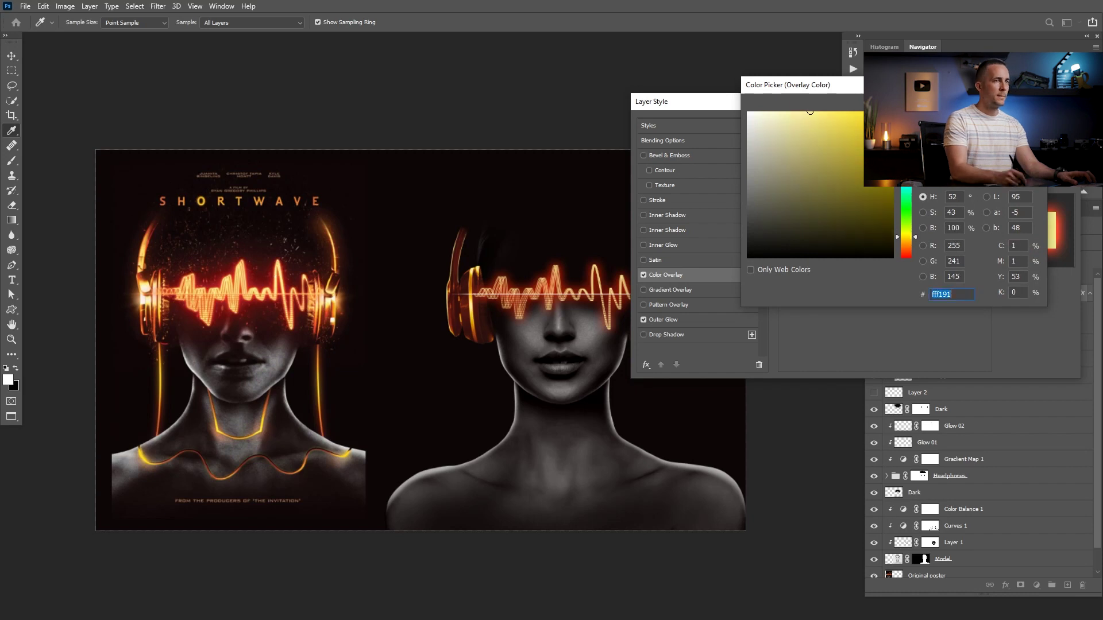
key("Return")
key("Return")
Step: Compare the glowing waves with the reference poster and inspect the wave lines close up
left_click_drag(560, 306, 661, 310)
left_click_drag(674, 268, 738, 275)
left_click_drag(738, 279, 838, 267)
left_click_drag(241, 321, 512, 324)
left_click_drag(815, 218, 561, 296)
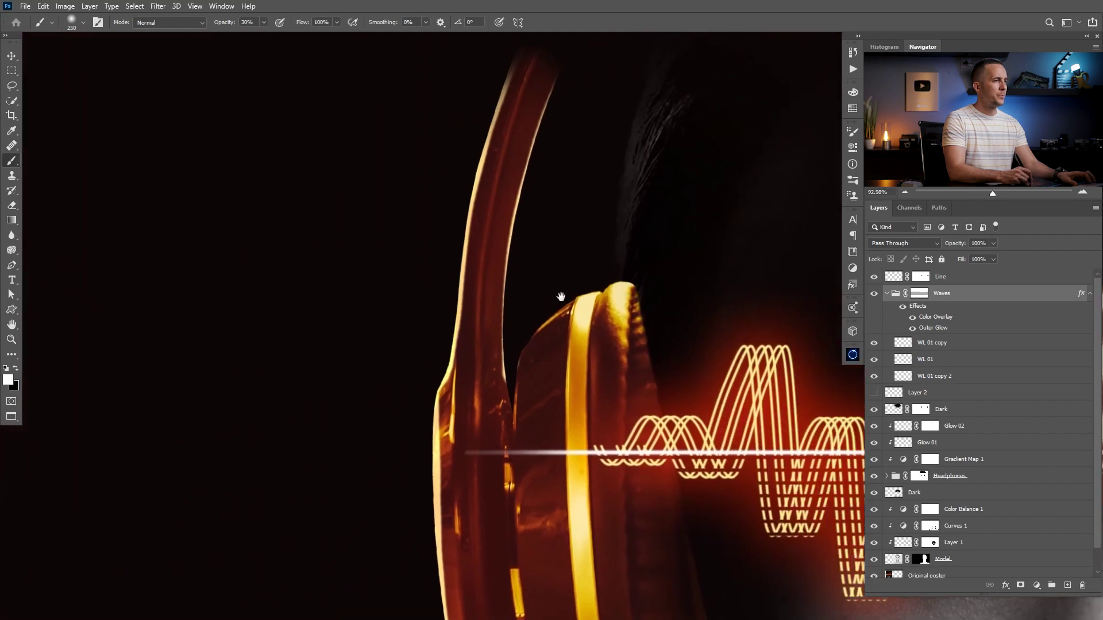
left_click_drag(804, 270, 326, 292)
left_click_drag(641, 292, 629, 293)
left_click_drag(603, 455, 604, 275)
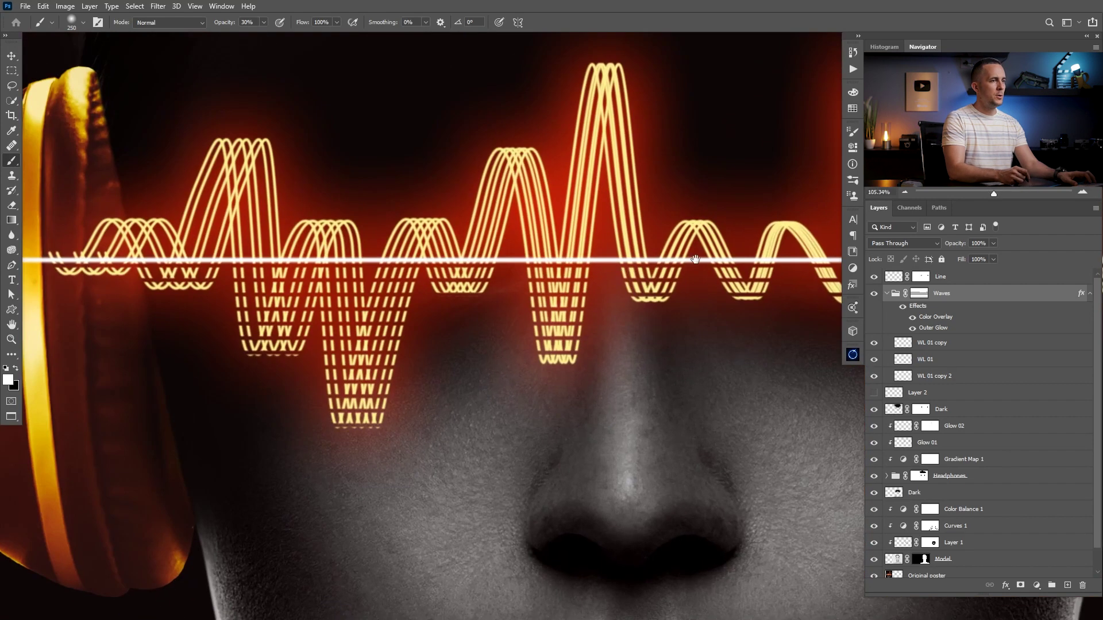
Step: Apply a Gaussian Blur with a 1.0 pixel radius to the WL 01 copy layer
left_click(905, 345)
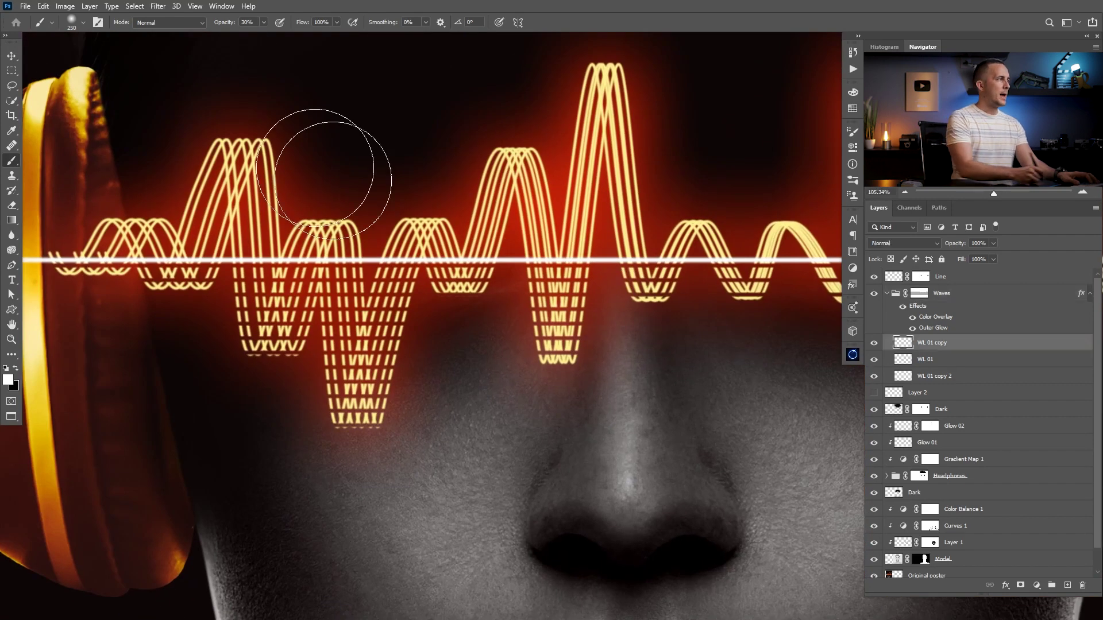
left_click(158, 6)
mouse_move(172, 130)
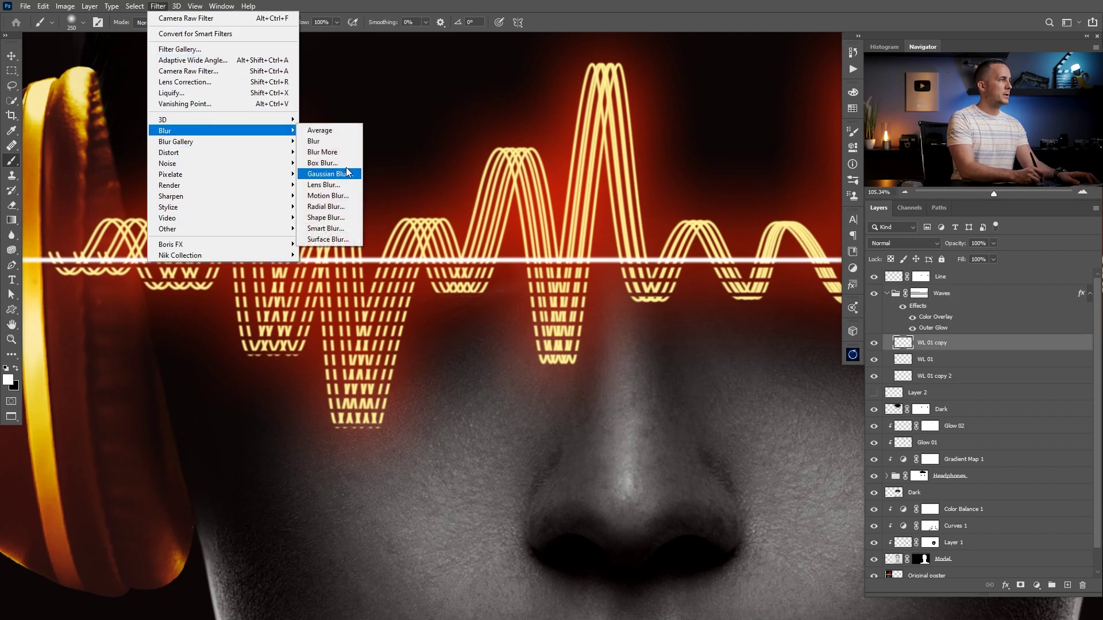
left_click(330, 174)
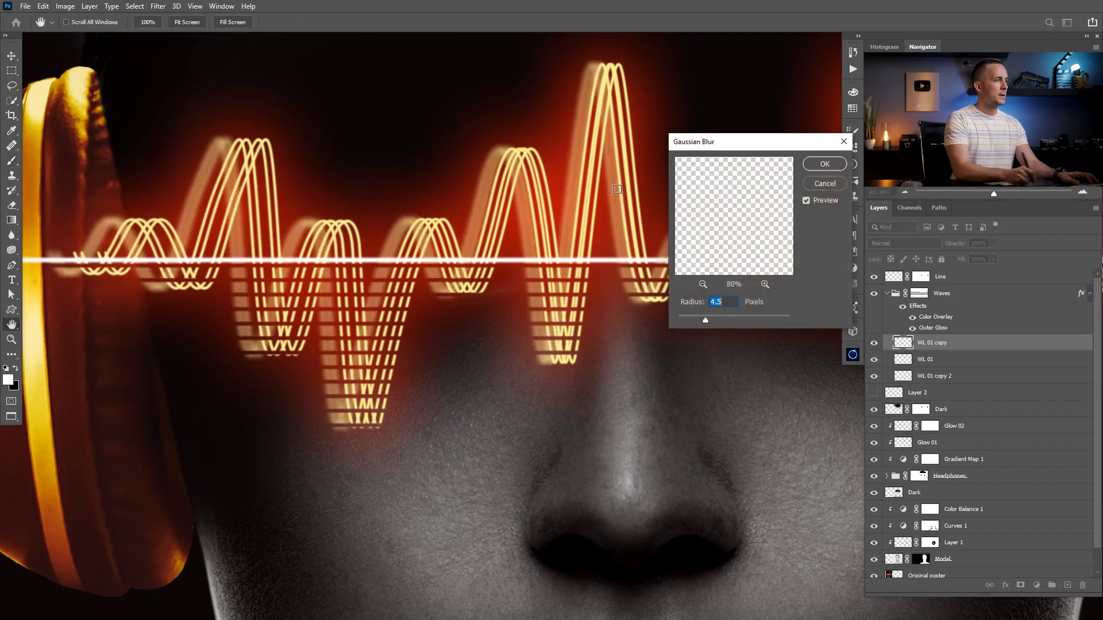
left_click_drag(700, 320, 687, 320)
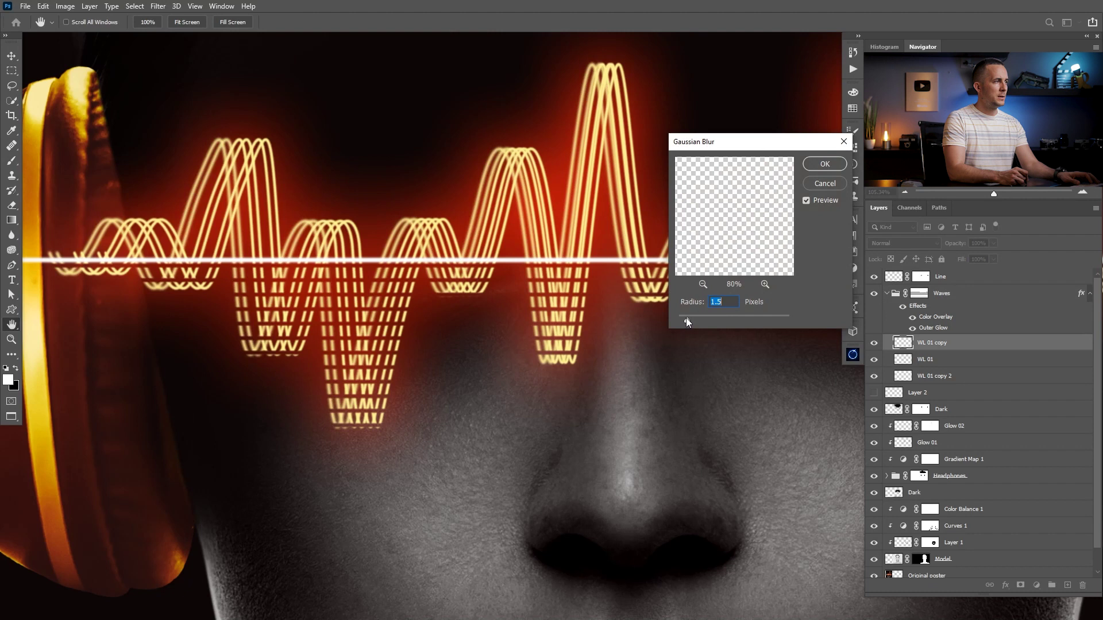
type("1")
key("Tab")
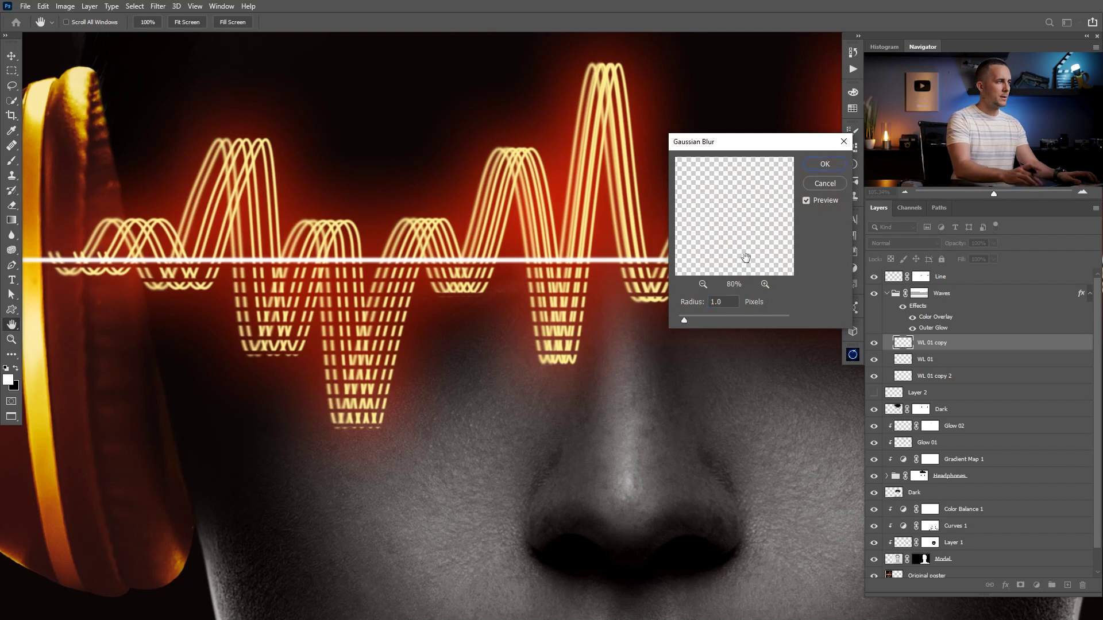
left_click(823, 165)
Step: Repeat the same Gaussian Blur on the WL 01 and WL 01 copy 2 layers
key("b")
key("alt+bracketleft")
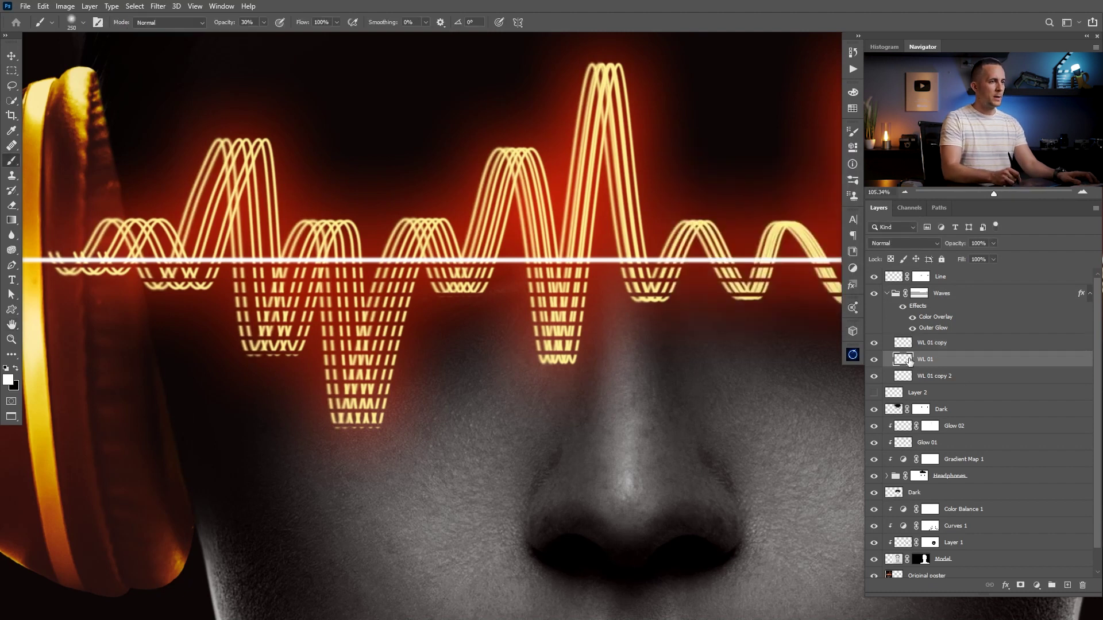
left_click(154, 11)
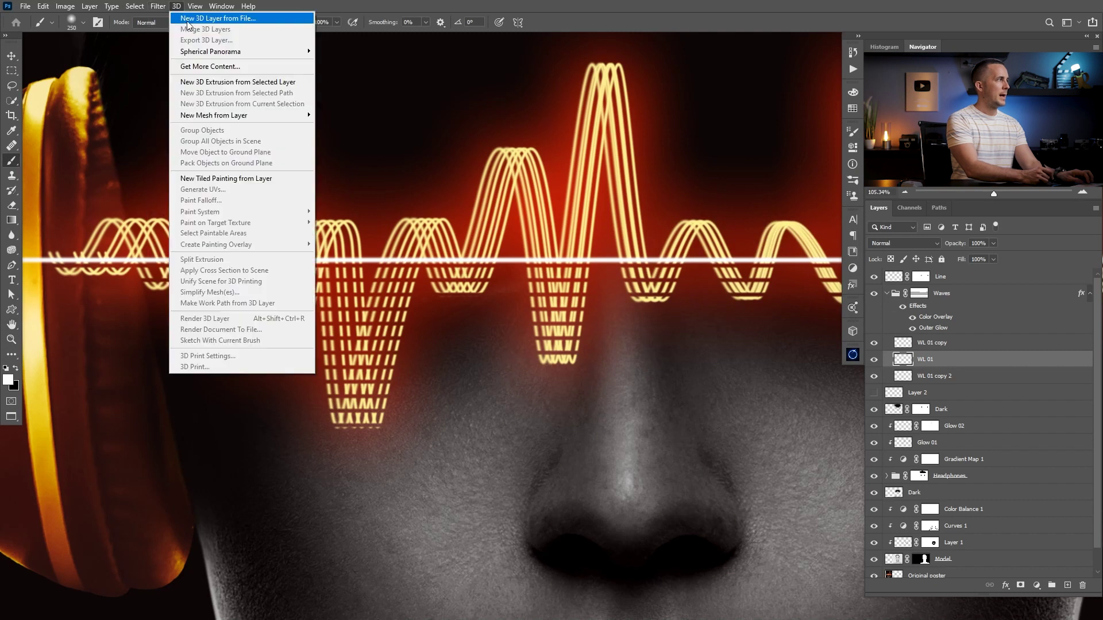
left_click(158, 7)
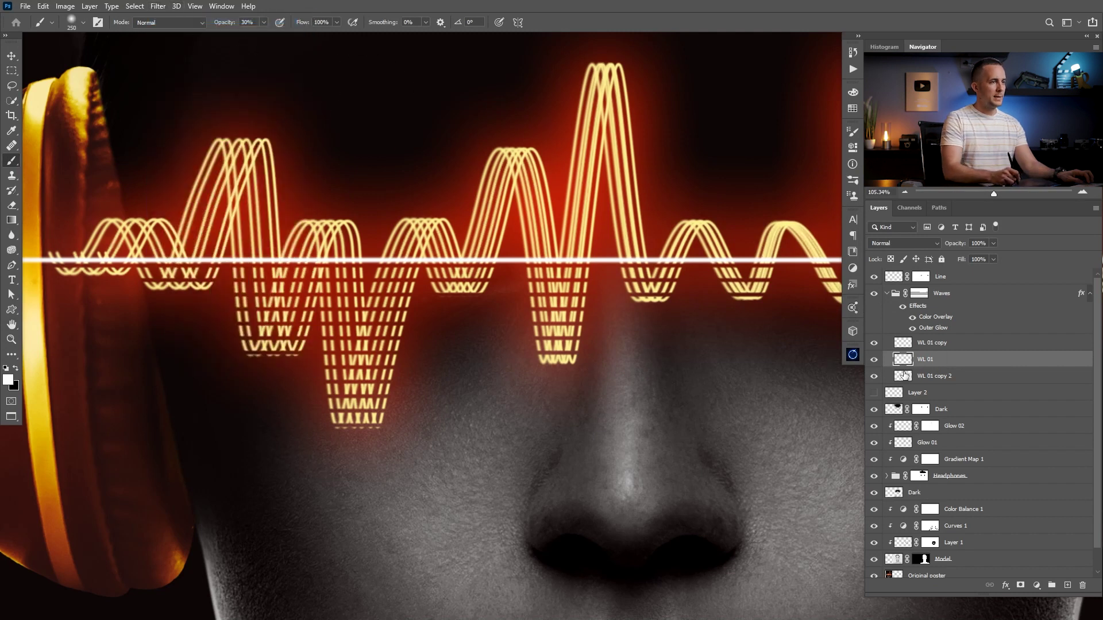
left_click(903, 374)
left_click(158, 7)
left_click(181, 18)
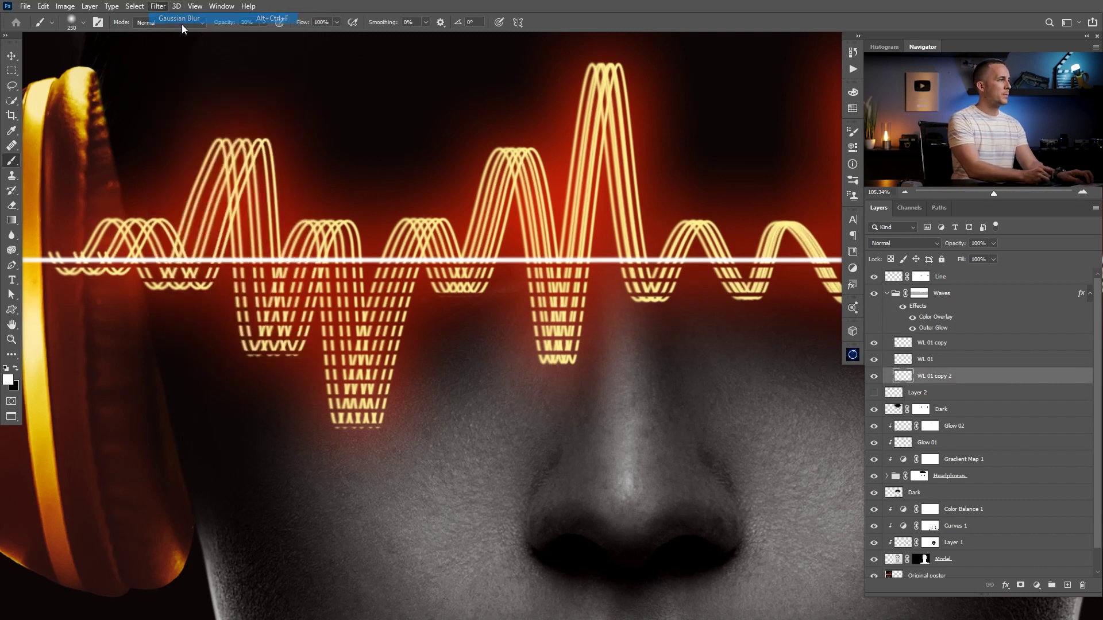
Step: Nudge the WL 01 layer slightly to the right so its wave lines separate from the copies
left_click_drag(631, 279, 558, 320)
left_click(909, 363)
key("v")
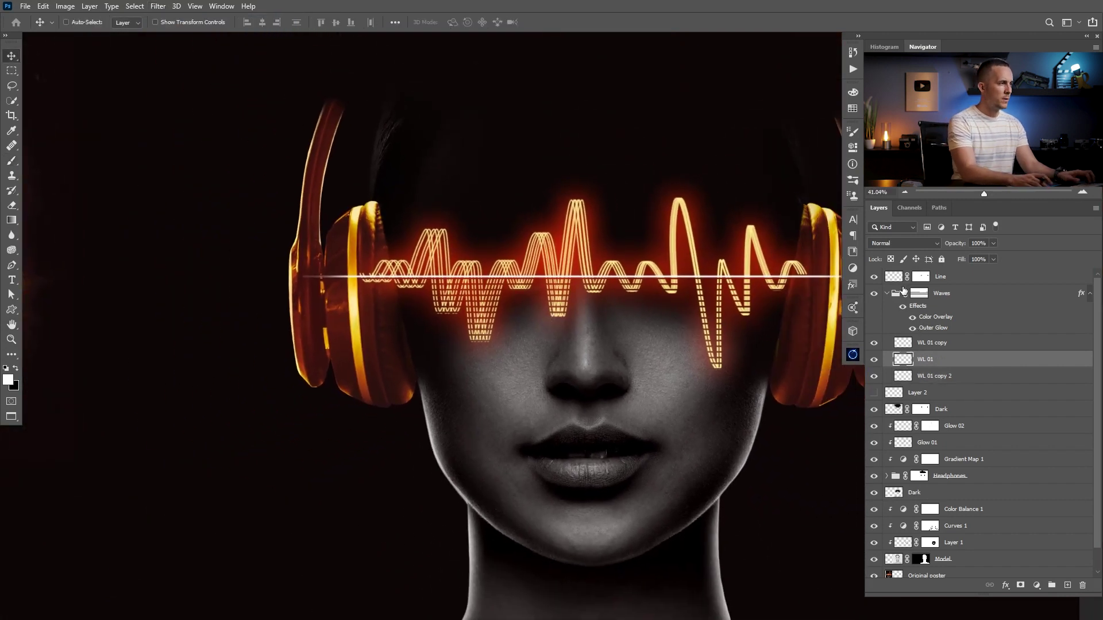
key("Right")
key("Right")
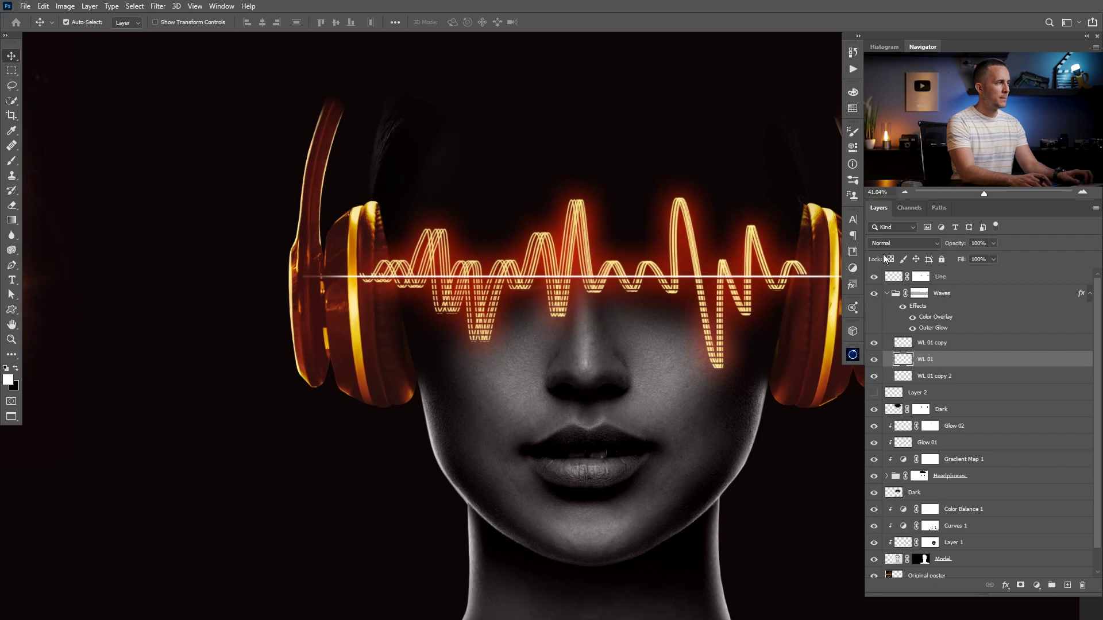
Step: Narrow the WL 01 layer to 98.29% width with Free Transform
key("ctrl+t")
scroll(688, 272, "right", 2)
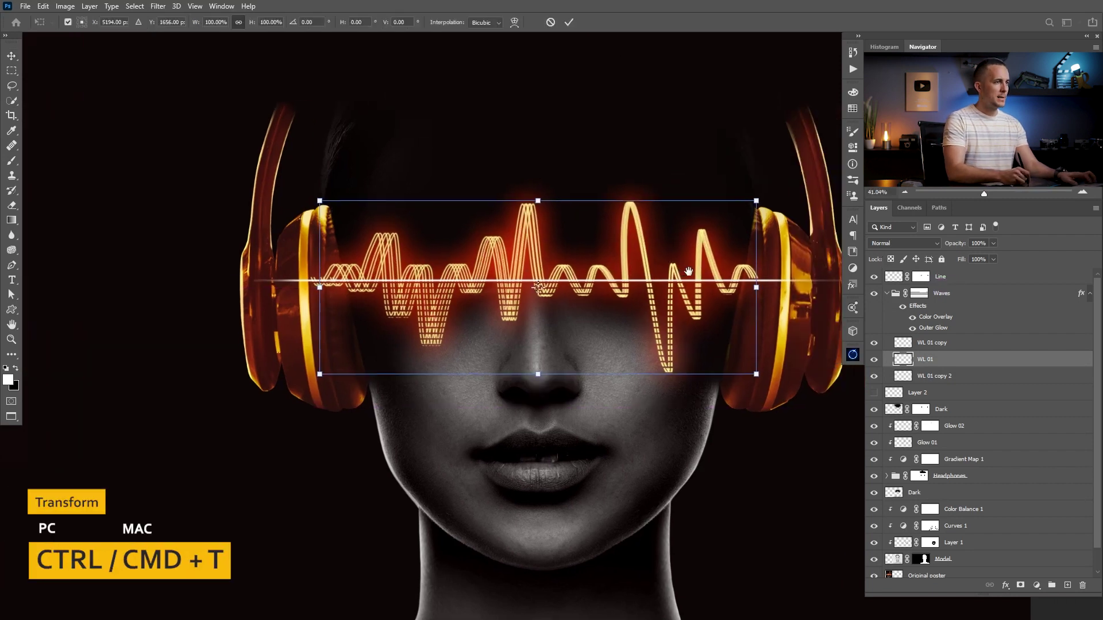
scroll(688, 271, "right", 1)
left_click_drag(741, 289, 733, 288)
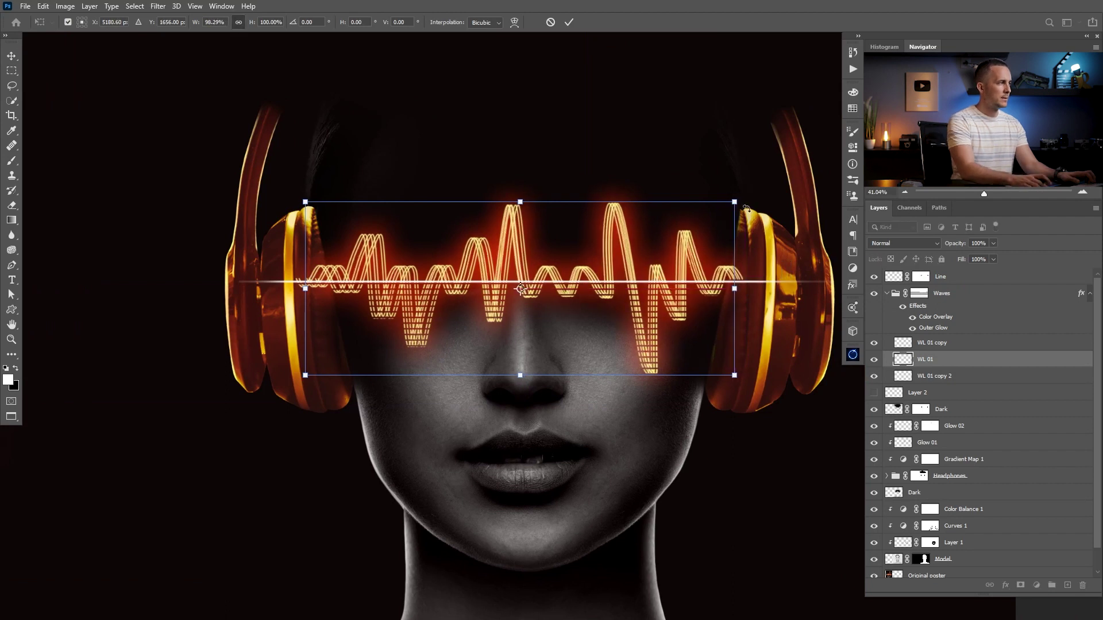
key("Return")
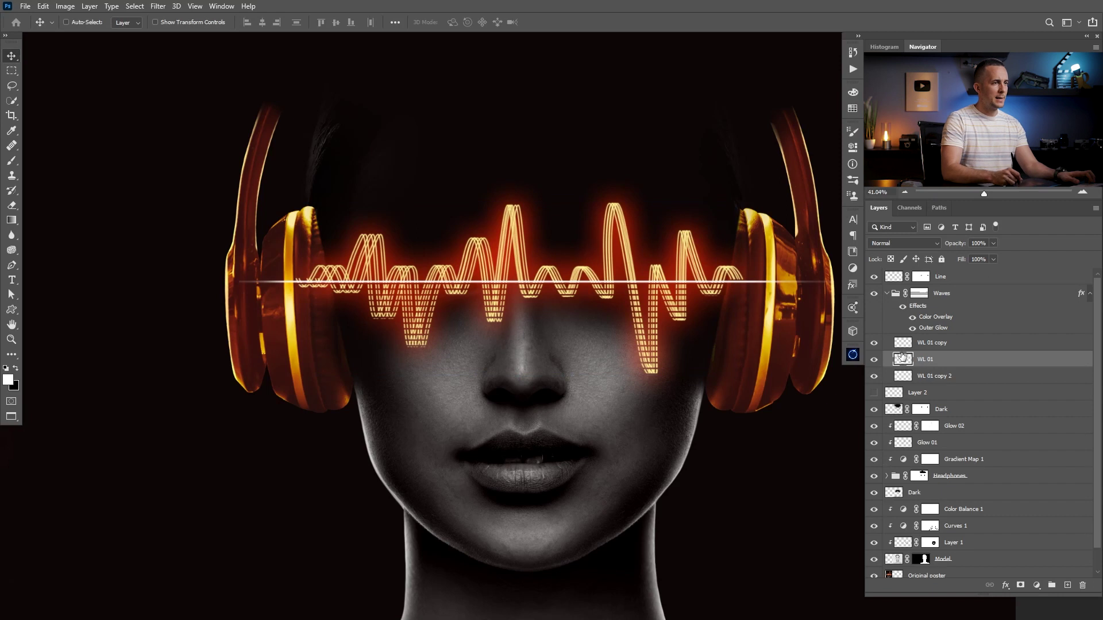
Step: Narrow the WL 01 copy 2 layer to 97.57% width with Free Transform and nudge it left
left_click(903, 344)
key("ctrl+t")
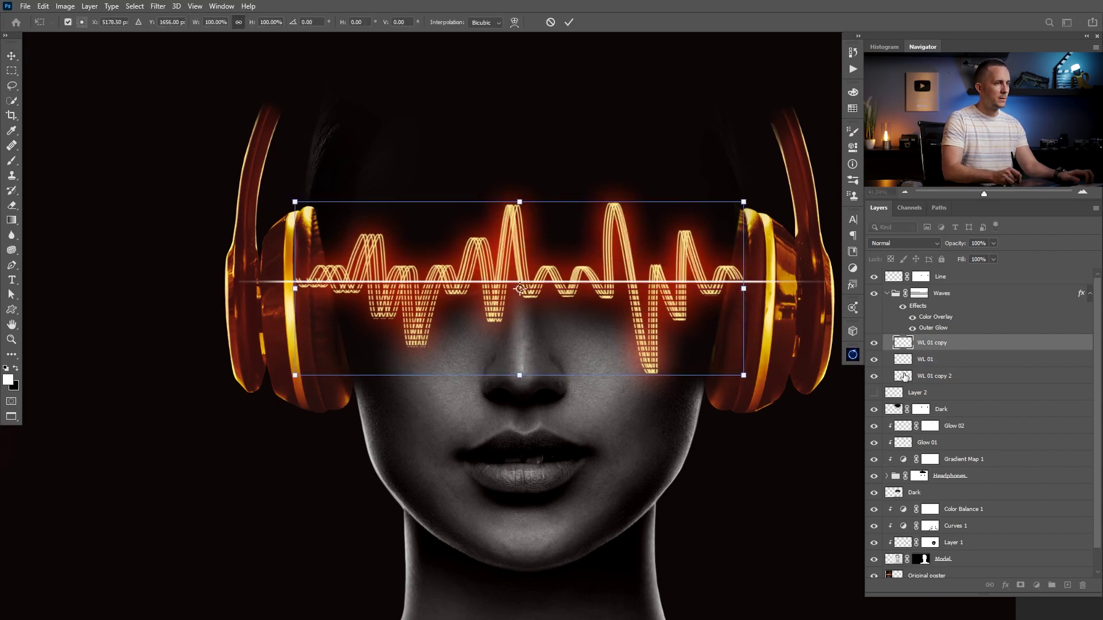
left_click(904, 377)
key("ctrl+t")
left_click_drag(738, 289, 729, 288)
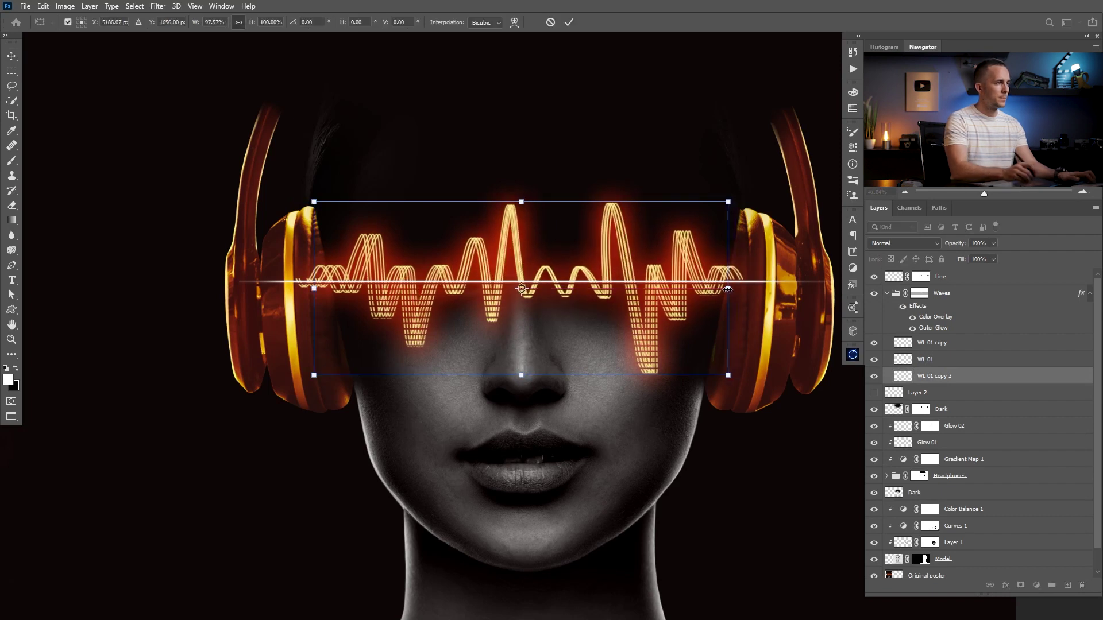
key("Left")
key("Left")
key("Return")
Step: Scale the WL 01 copy 2 layer to 100.09% and slightly warp the wave copies to vary the spacing between their lines
left_click_drag(613, 308, 691, 257)
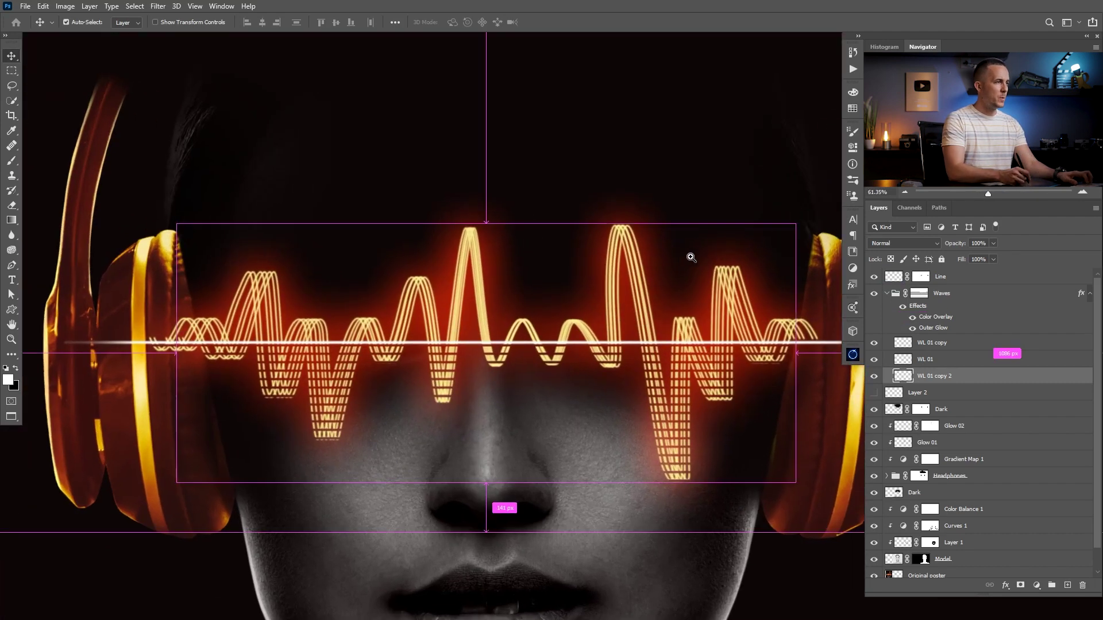
key("ctrl+t")
left_click_drag(729, 303, 697, 296)
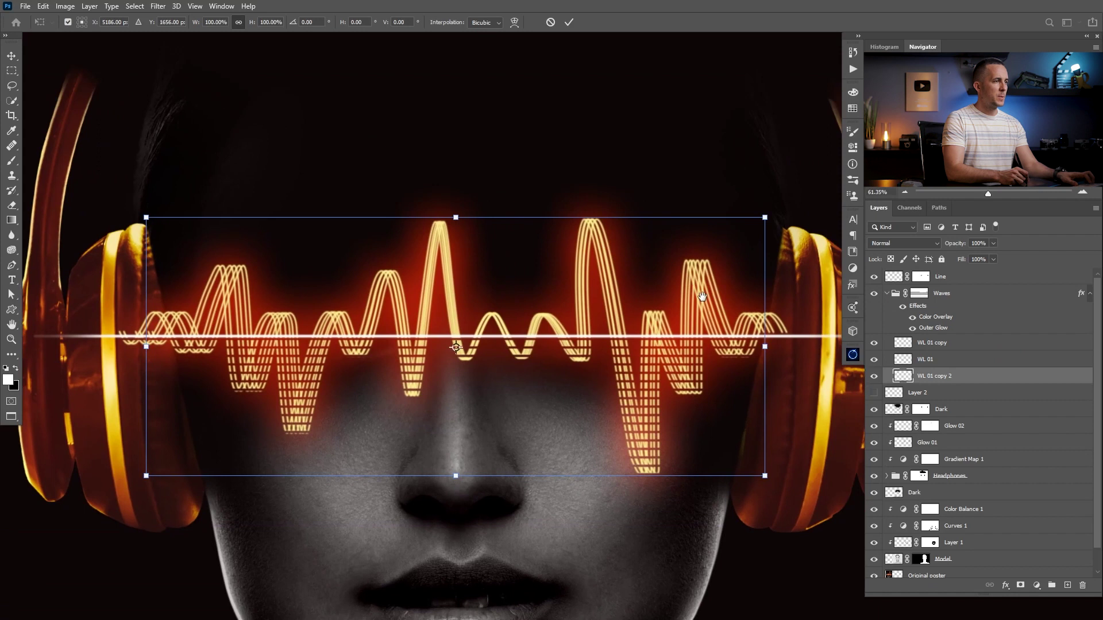
left_click_drag(762, 346, 765, 343)
right_click(601, 306)
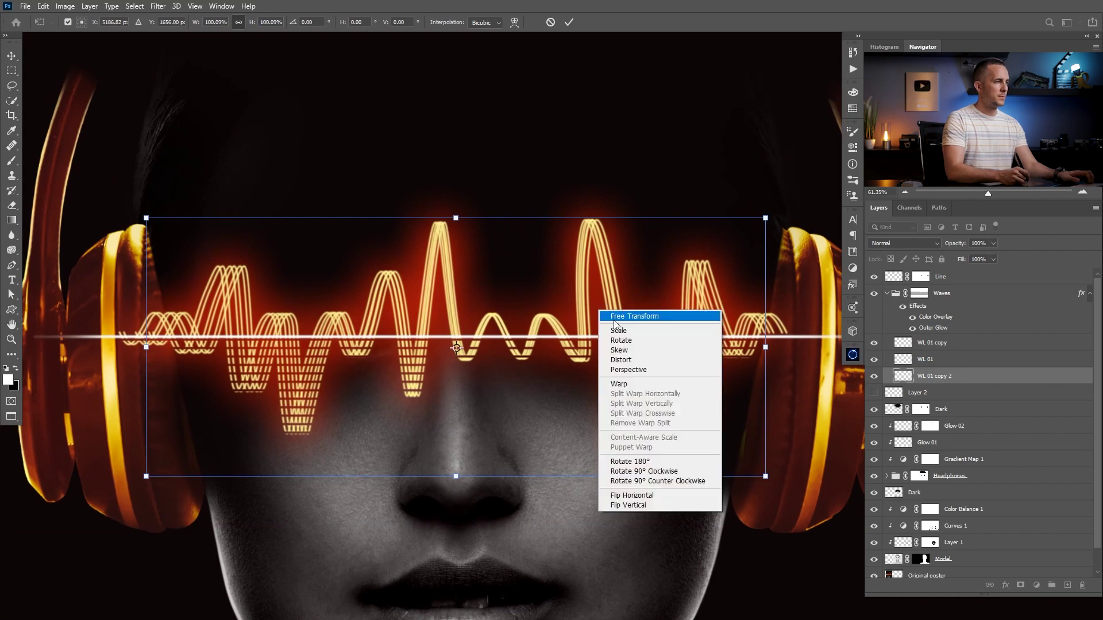
left_click(623, 373)
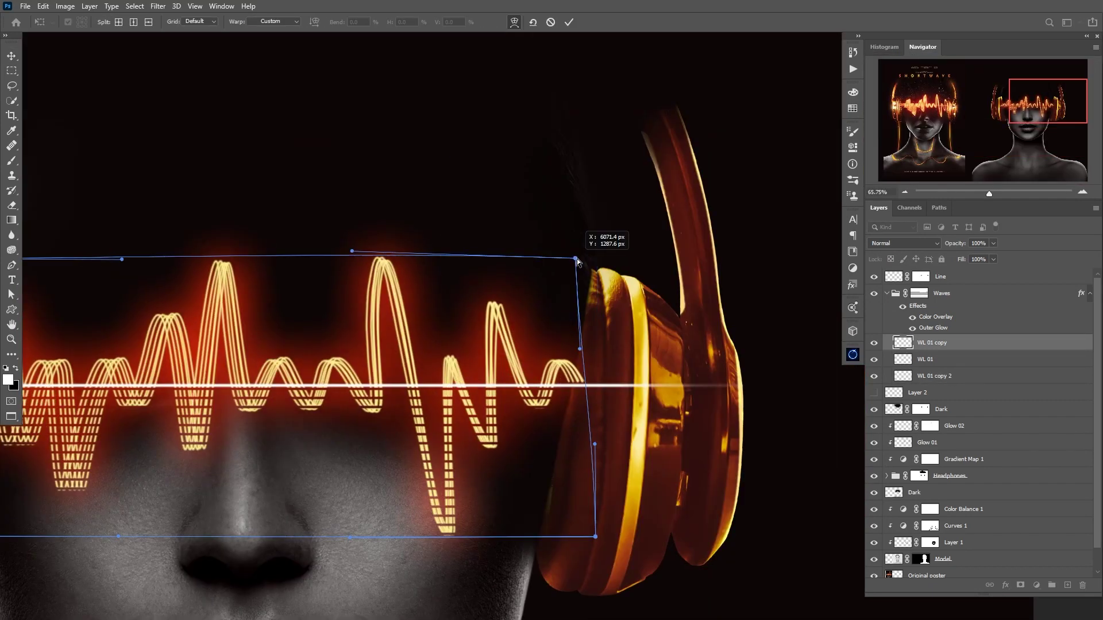
right_click(482, 357)
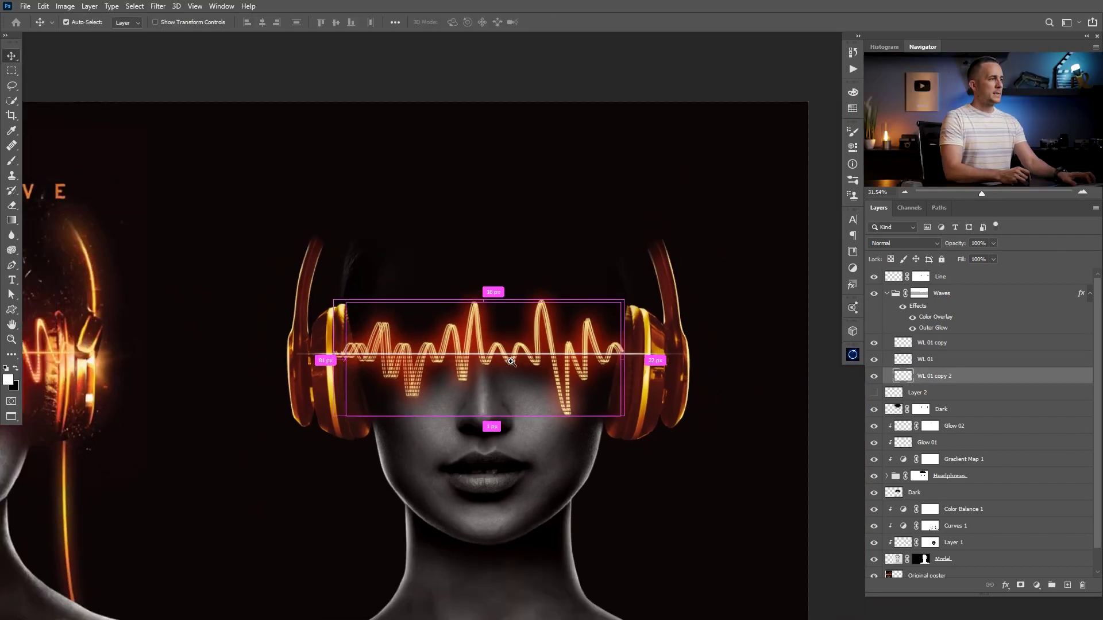
Step: Create a new layer beneath WL 01 copy 2 in the Waves group and rename it Glow
left_click(583, 317, "ctrl")
left_click_drag(583, 318, 519, 359)
left_click_drag(400, 348, 416, 343)
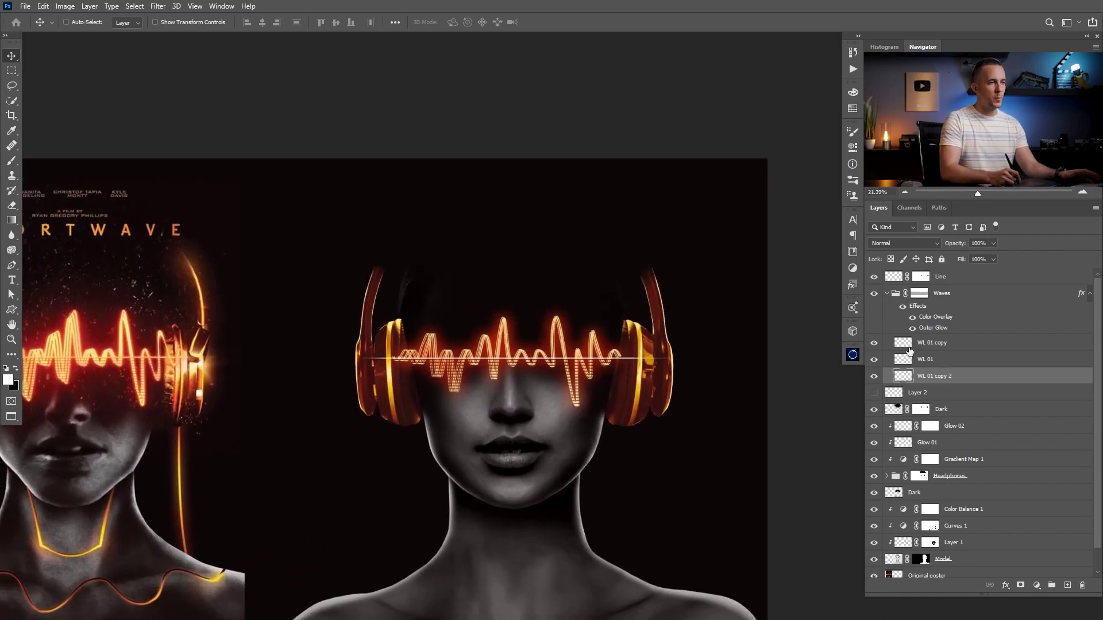
left_click(1067, 584, "ctrl")
double_click(925, 393)
type("Glow")
key("Return")
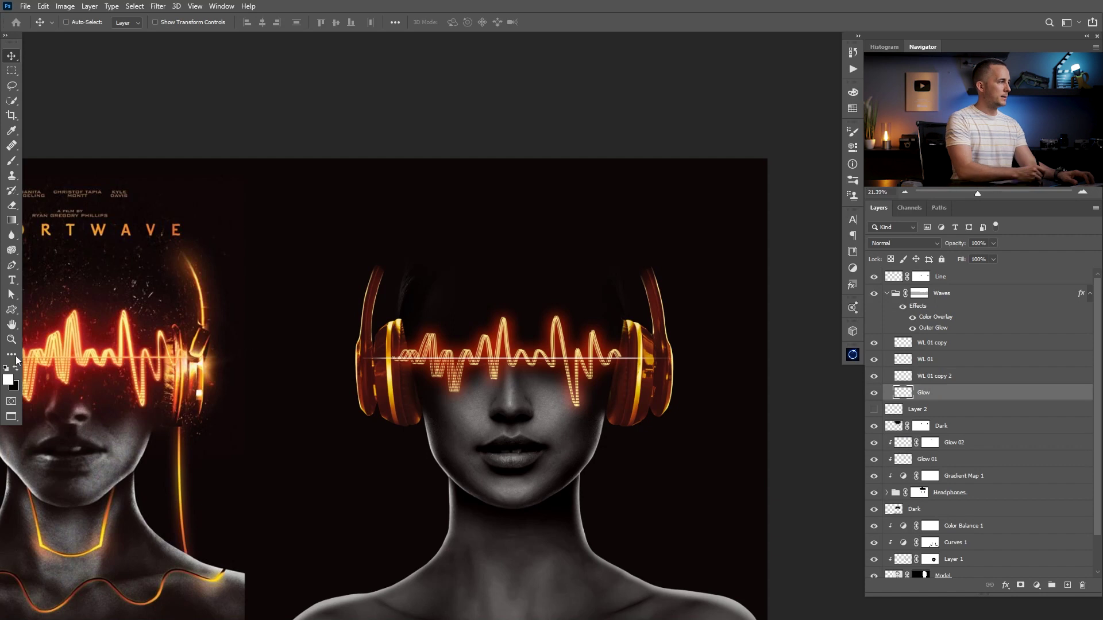
Step: Set the foreground color to #470000 and the Glow layer's blend mode to Linear Dodge (Add)
left_click(12, 381)
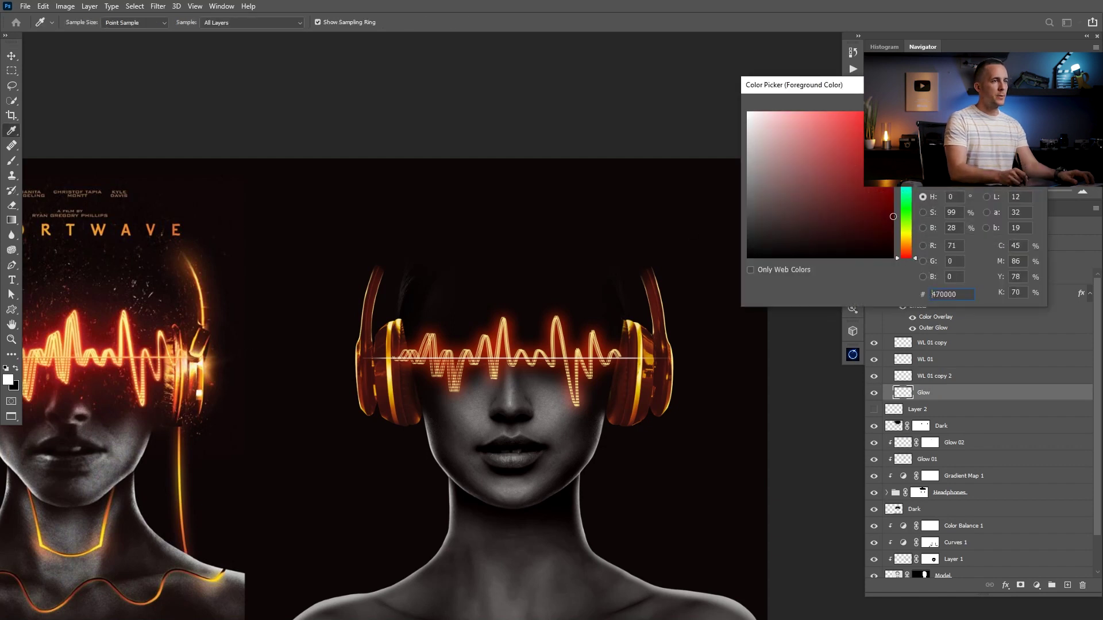
key("Return")
left_click(903, 242)
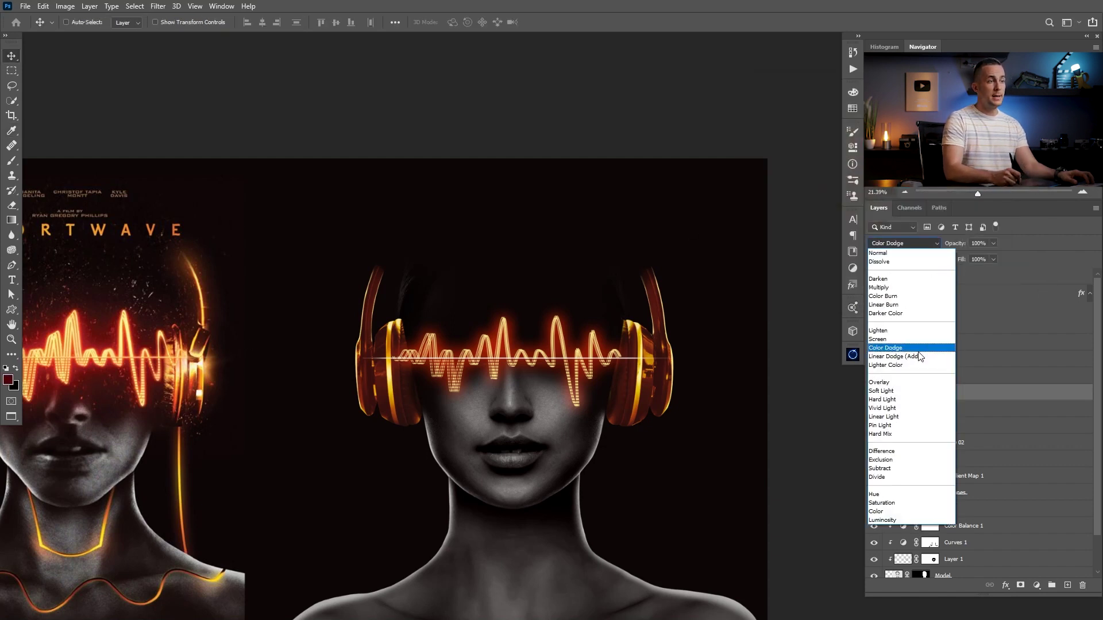
left_click(901, 346)
Step: Choose the Brush tool and make the Glow layer in the Waves group active
right_click(574, 283)
left_click(591, 373)
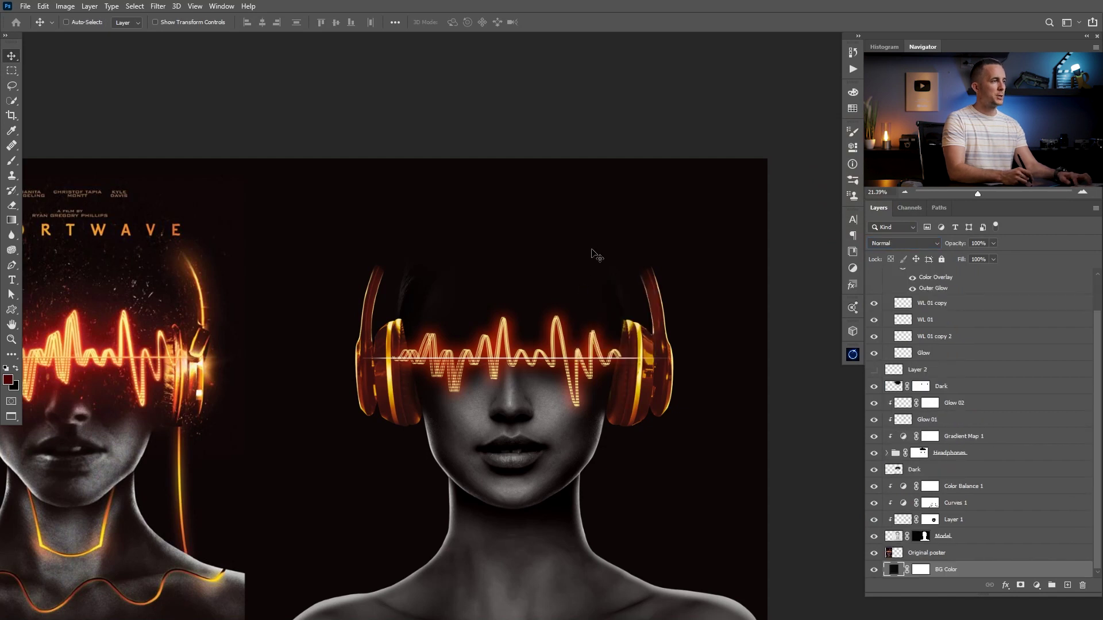
key("b")
scroll(1057, 366, "up", 2)
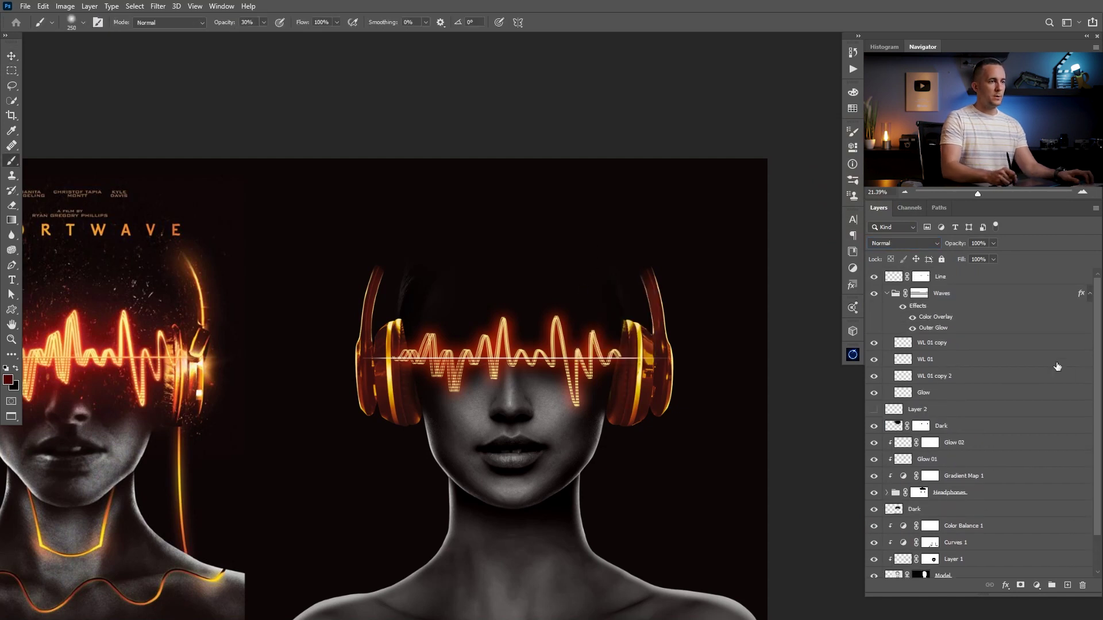
left_click(908, 392)
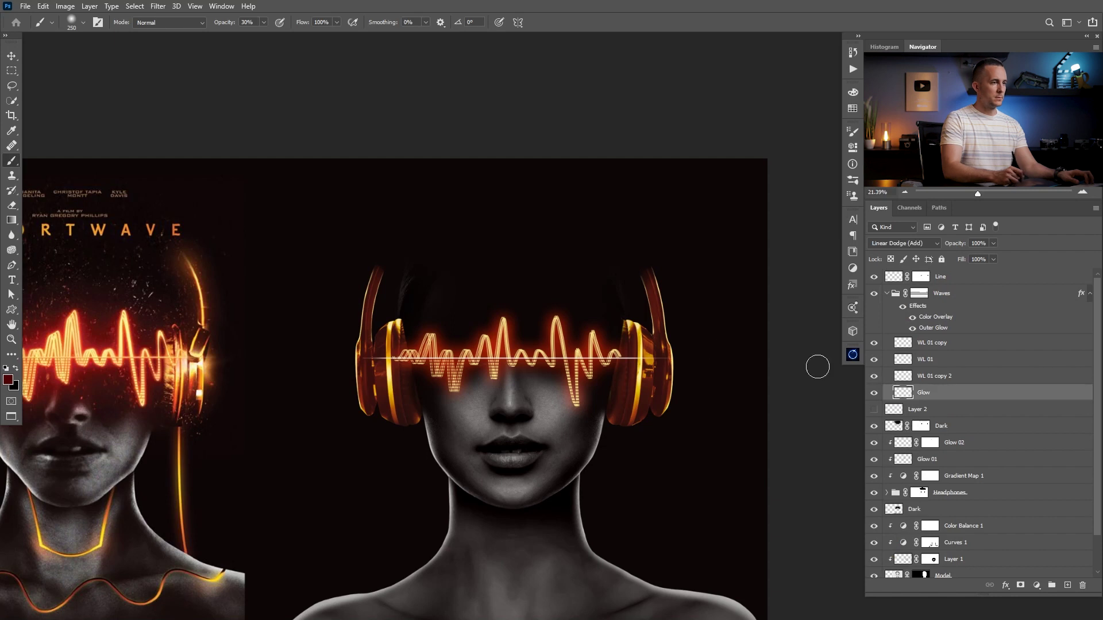
Step: Set up the Soft Round brush at 1000 px with 0% hardness and 20% opacity, undoing a test dab over the waves
right_click(553, 322)
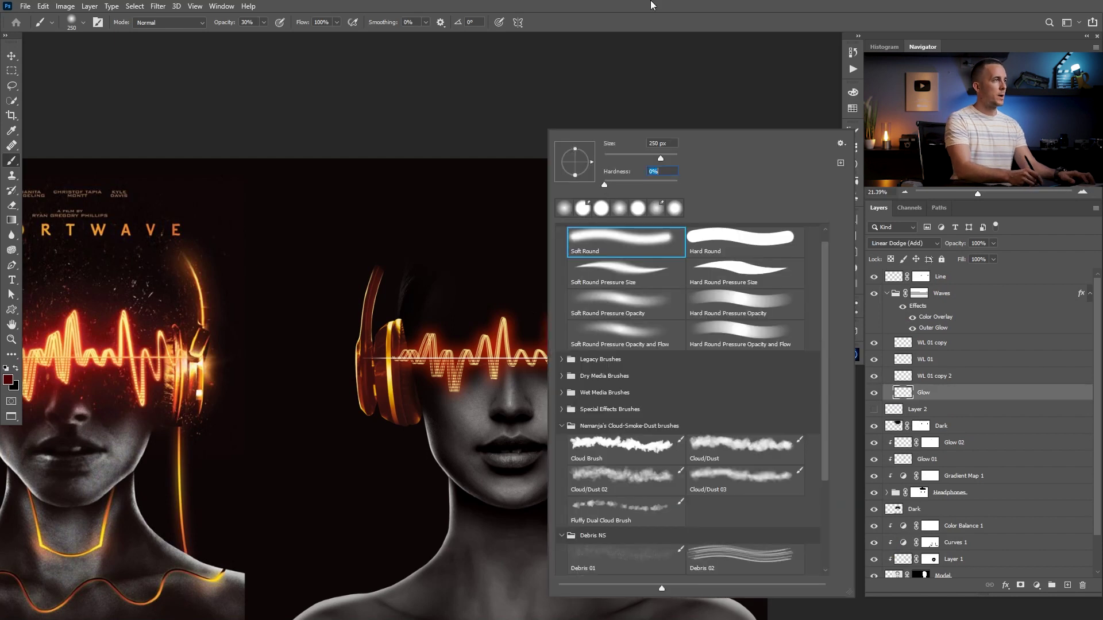
key("Return")
key("bracketright")
key("bracketright")
key("bracketright")
key("bracketright")
key("bracketright")
key("bracketright")
key("bracketright")
key("bracketright")
key("bracketright")
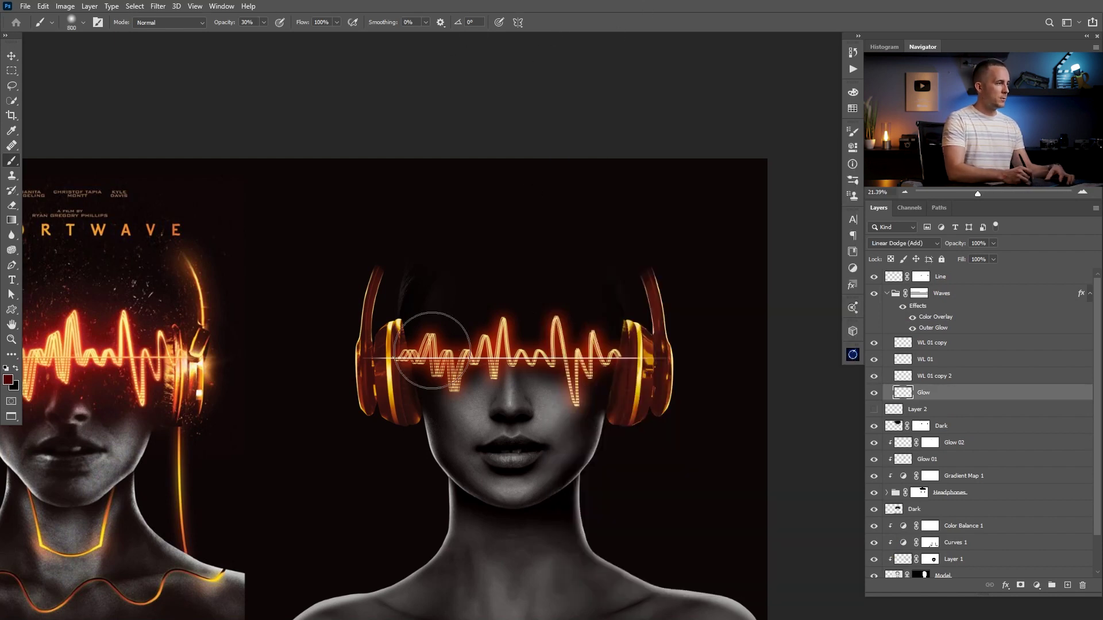
key("bracketright")
key("bracketright")
left_click(438, 355)
key("ctrl+z")
key("2")
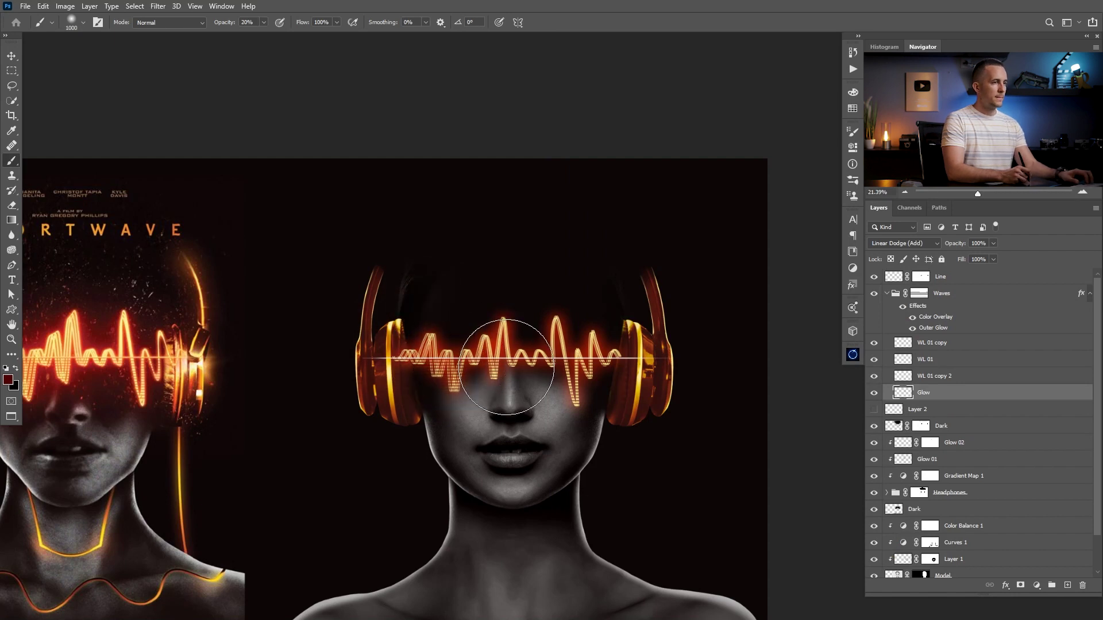
Step: Move the Glow layer out of the Waves group to just below it and paint a broad red glow across the eyes
left_click_drag(903, 394, 907, 405)
mouse_move(436, 355)
left_mouse_down()
mouse_move(463, 323)
mouse_move(485, 324)
mouse_move(499, 350)
mouse_move(564, 318)
mouse_move(605, 336)
left_mouse_up()
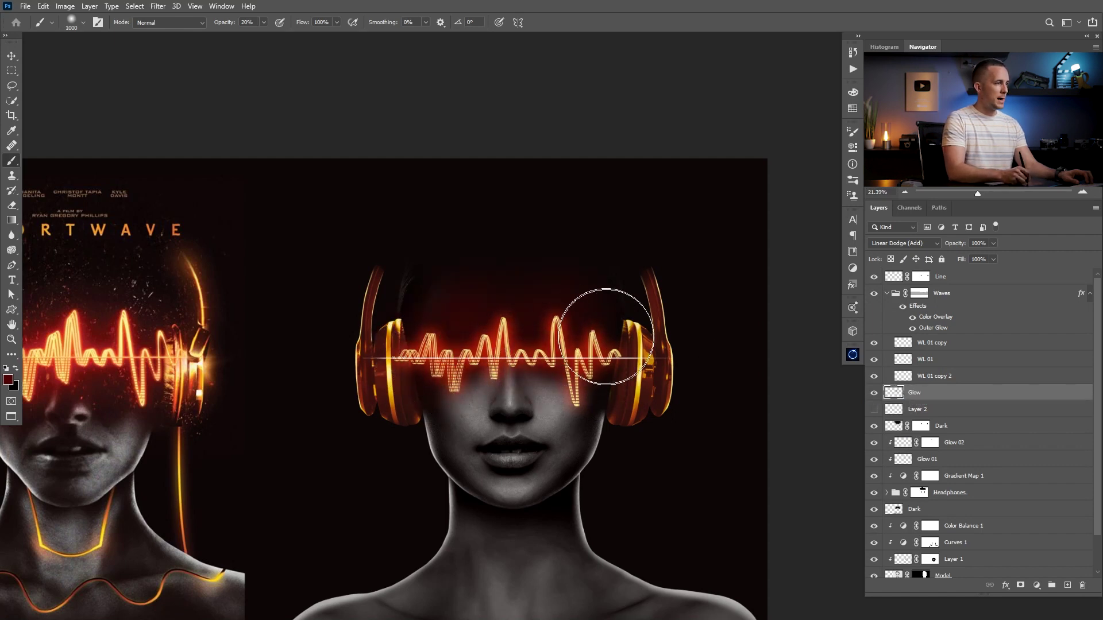
Step: Paint a denser red glow close around the wave lines with a smaller brush of about 200 to 400 px
key("bracketleft")
key("bracketleft")
key("bracketleft")
key("bracketleft")
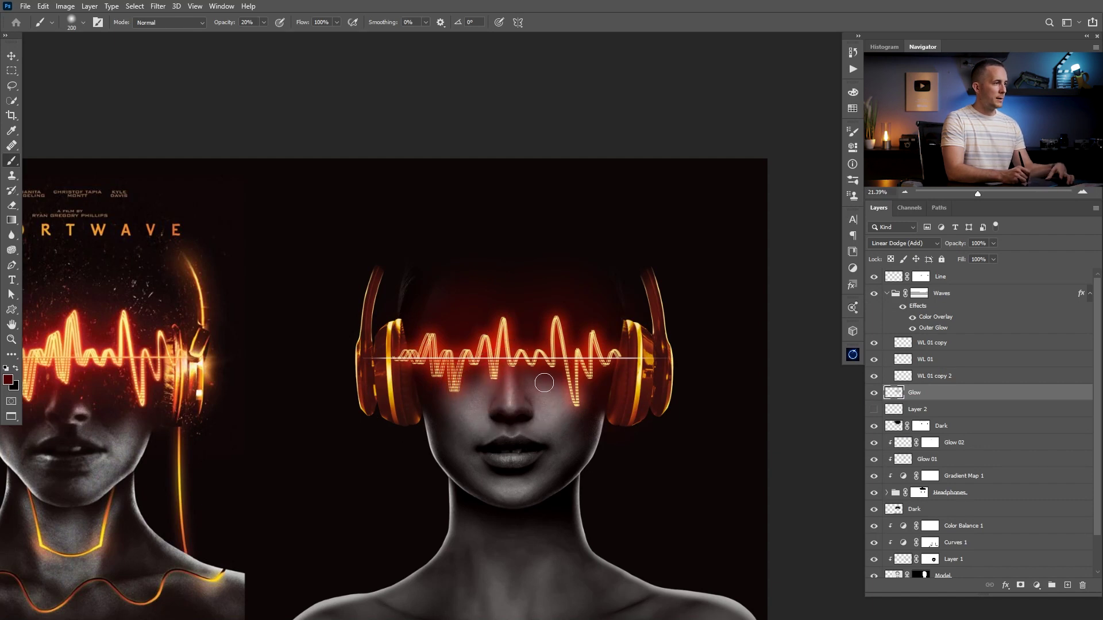
key("bracketleft")
key("bracketleft")
key("bracketleft")
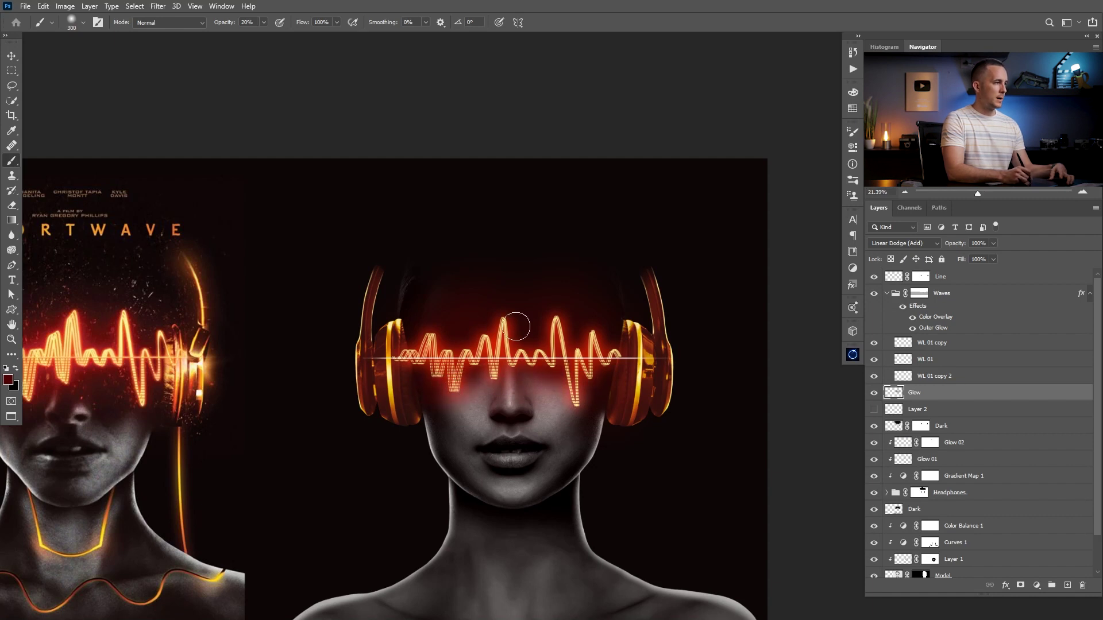
left_click_drag(532, 320, 498, 327)
left_click_drag(498, 327, 574, 313)
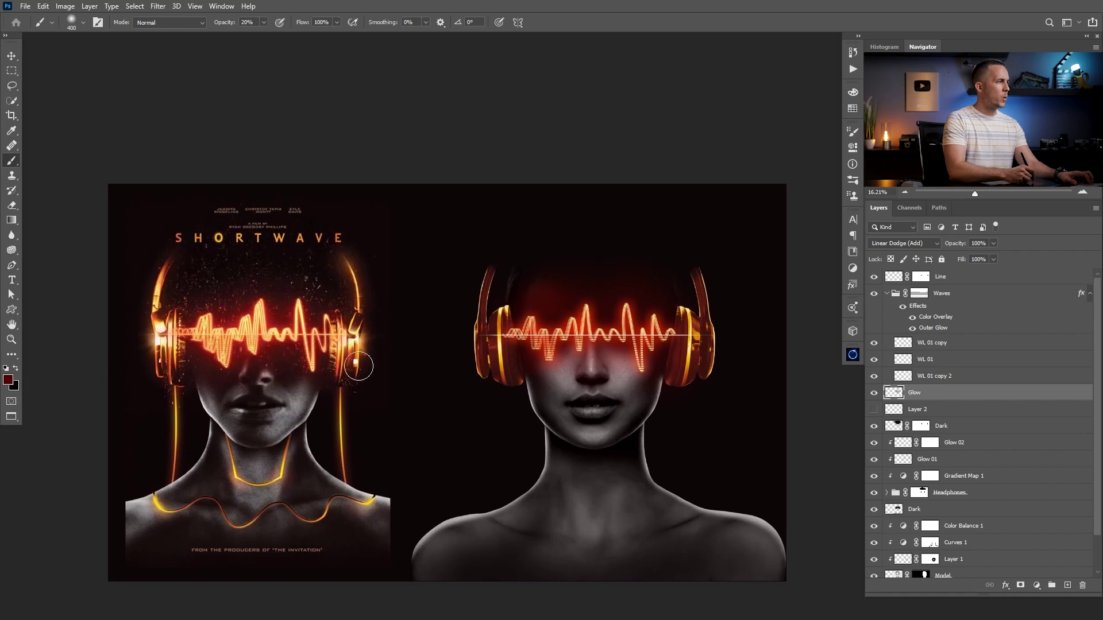
Step: Build up the red glow around the waves on the model's face with a 900 px brush
scroll(491, 344, "up", 1)
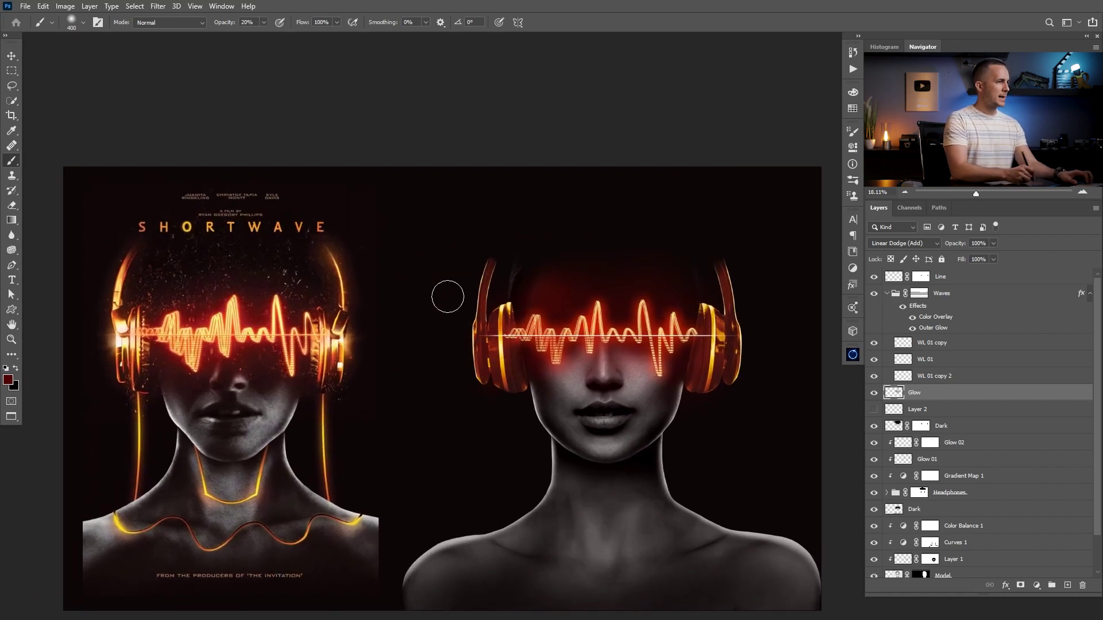
left_click_drag(613, 331, 460, 329)
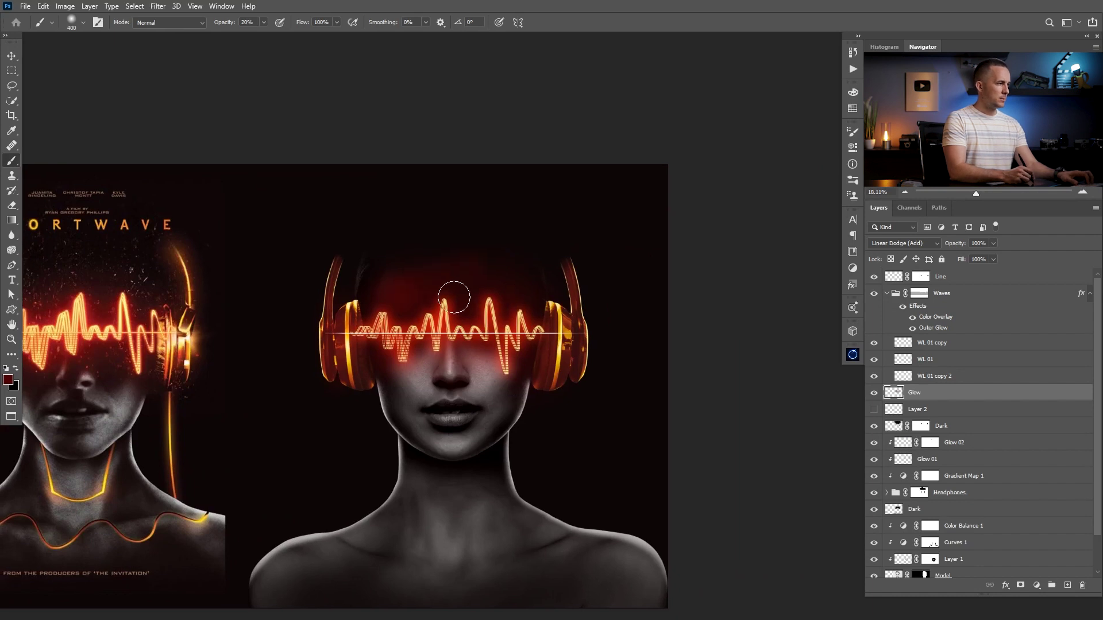
key("bracketright")
key("bracketright")
key("bracketright")
key("bracketright")
key("bracketright")
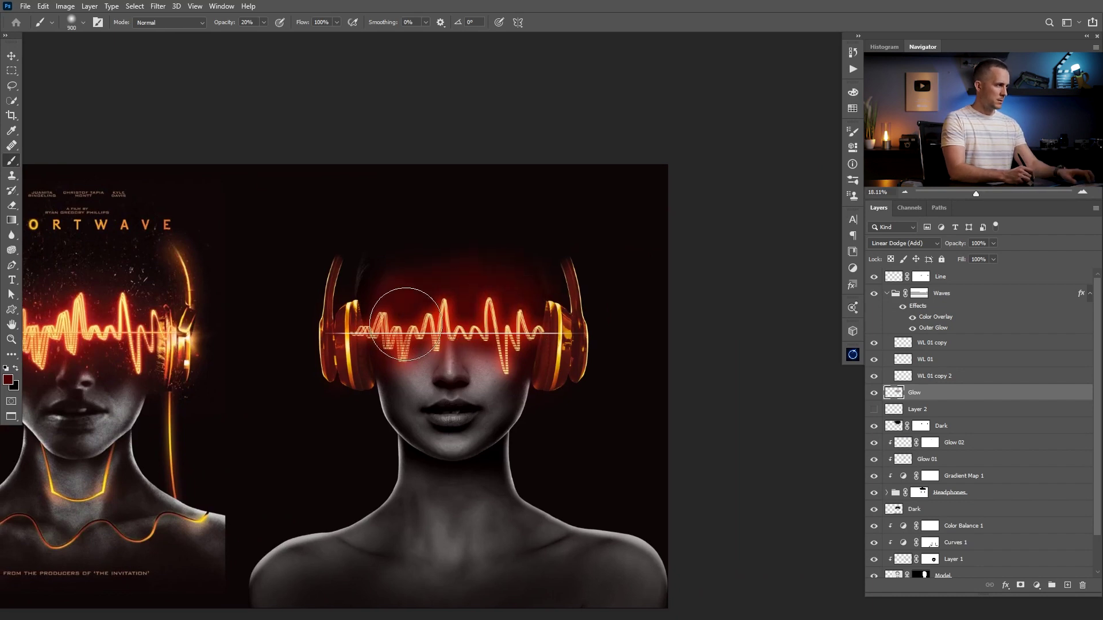
Step: Add a layer mask to the Glow layer and soften the glow above the waves with a 700 px black brush
scroll(405, 324, "up", 6)
key("bracketleft")
key("bracketleft")
key("bracketleft")
key("bracketleft")
key("bracketleft")
left_click(1019, 587)
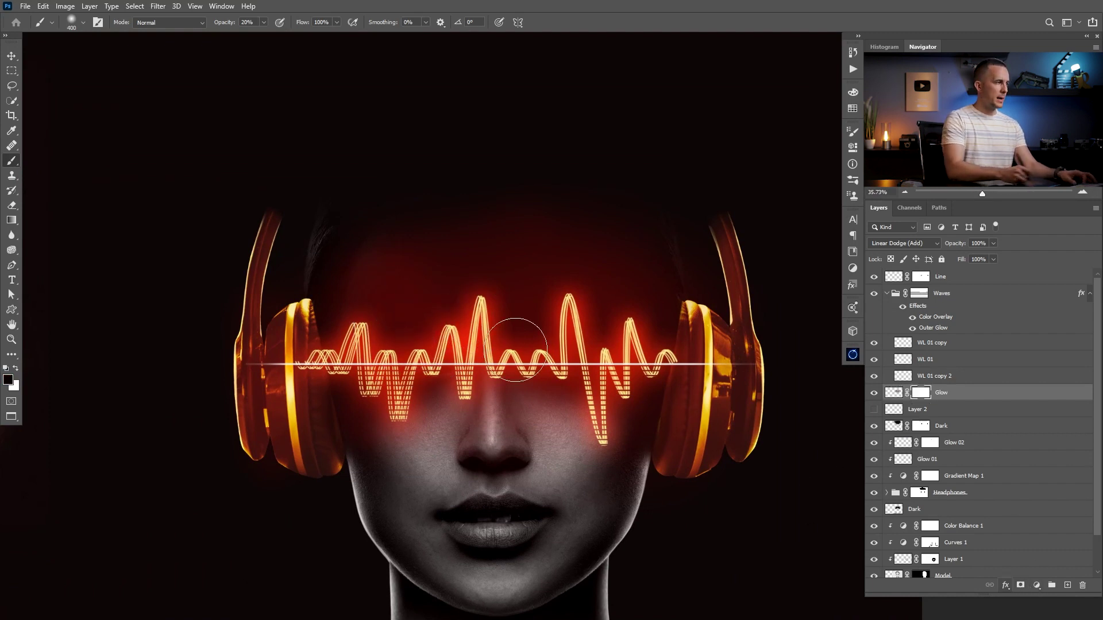
key("bracketright")
key("bracketright")
key("bracketright")
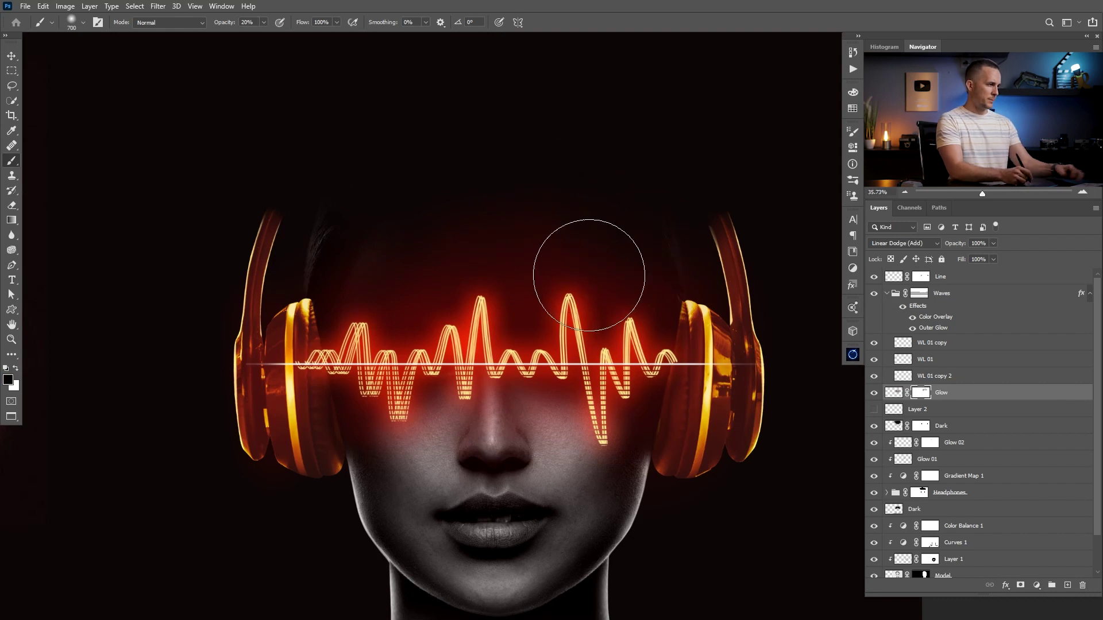
mouse_move(539, 273)
left_mouse_down()
mouse_move(503, 301)
mouse_move(527, 331)
mouse_move(516, 321)
mouse_move(566, 330)
mouse_move(553, 330)
left_mouse_up()
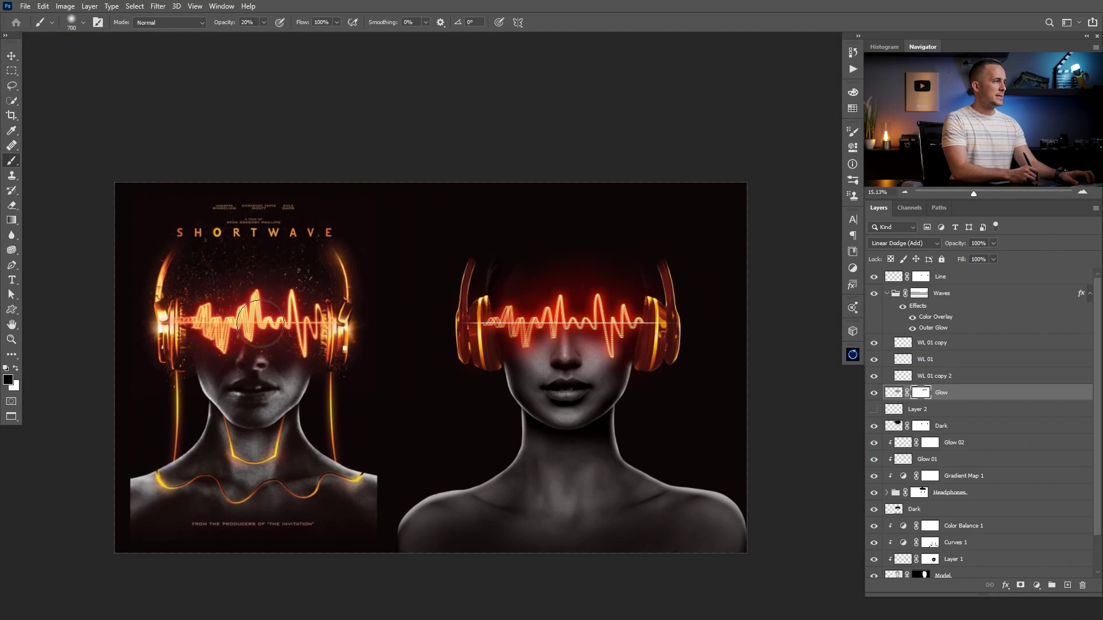
Step: Add an outside Stroke effect at the minimum size to the WL 01 copy layer
left_click_drag(244, 323, 274, 316)
left_click_drag(804, 282, 505, 286)
left_click_drag(203, 298, 754, 296)
left_click_drag(804, 269, 272, 267)
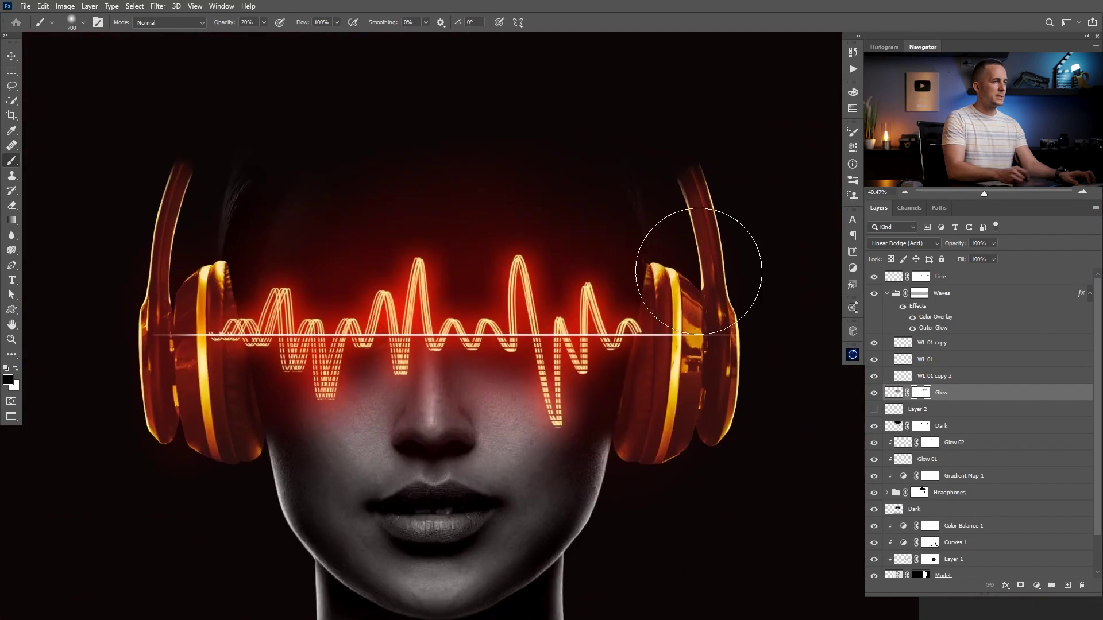
left_click(976, 344)
double_click(968, 350)
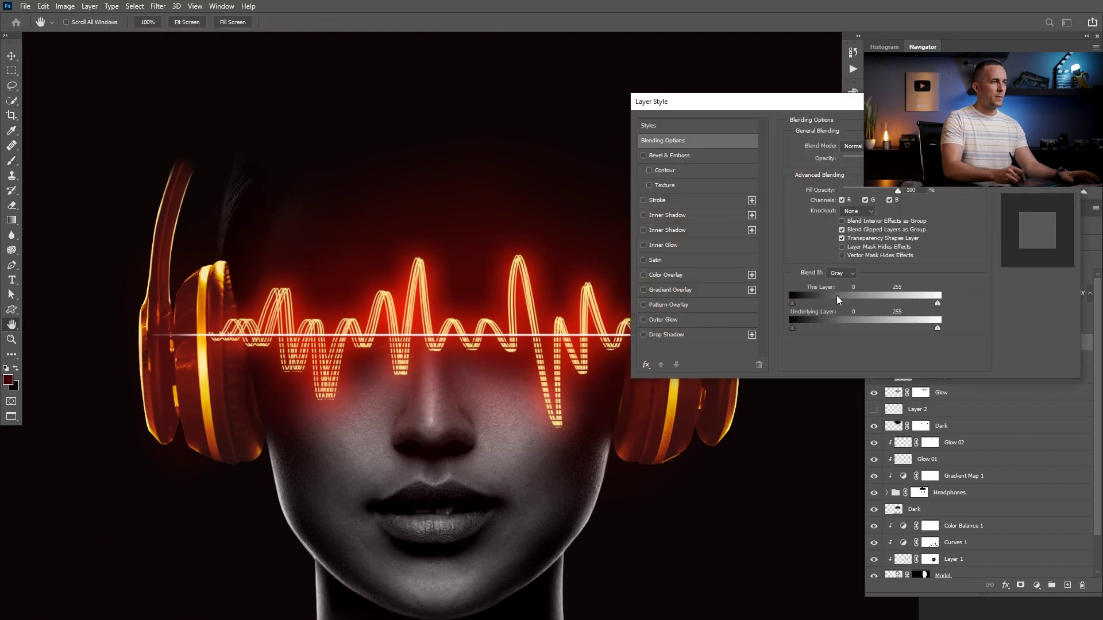
left_click(663, 200)
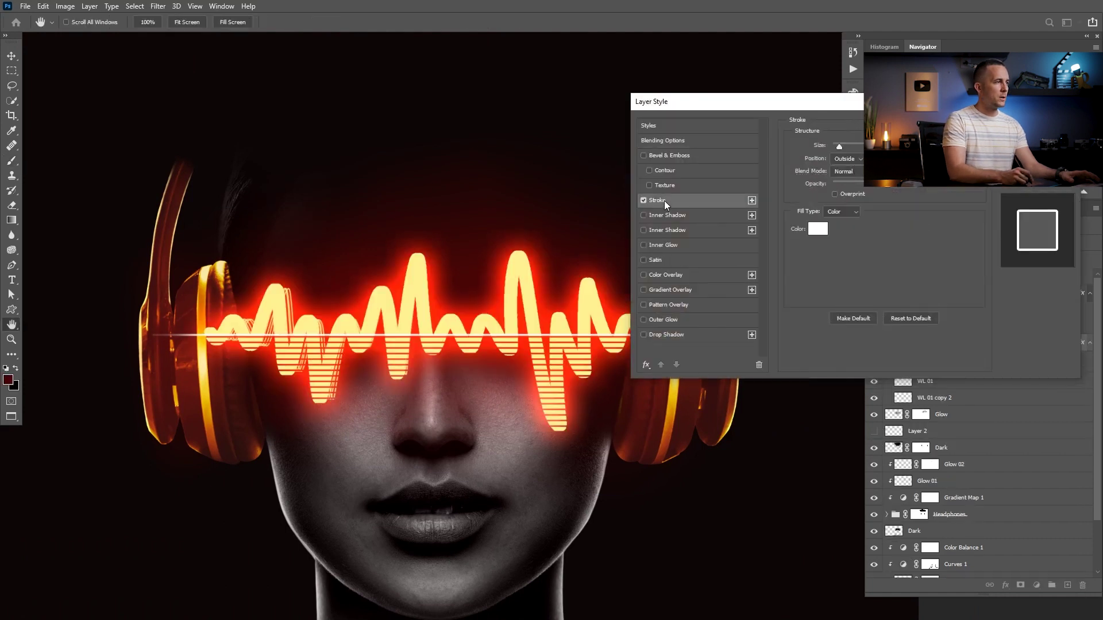
left_click_drag(837, 146, 829, 146)
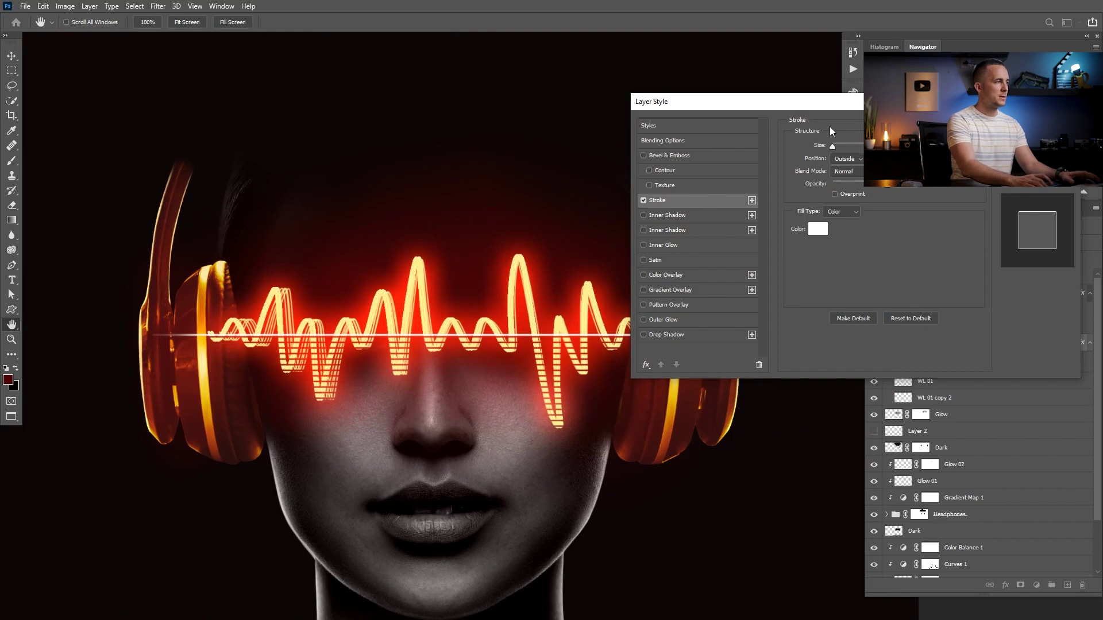
left_click(1036, 123)
key("b")
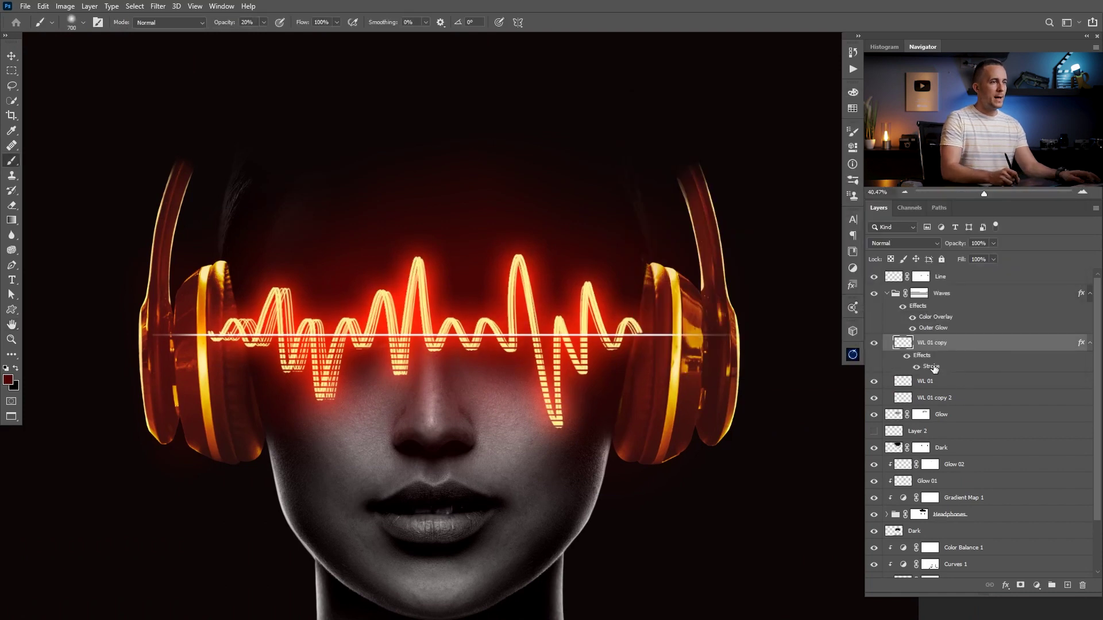
Step: Copy the Stroke effect to the WL 01 and WL 01 copy 2 layers and compare the image with the Glow layer hidden
left_click_drag(923, 356, 973, 424)
left_click_drag(607, 350, 553, 384)
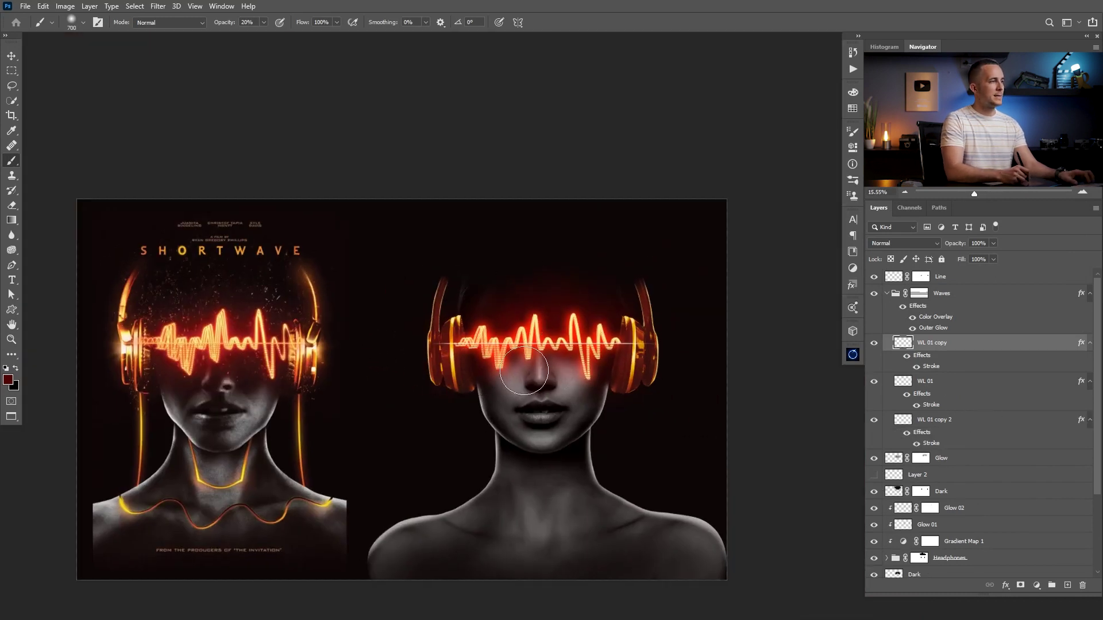
left_click(874, 460)
left_click(875, 459)
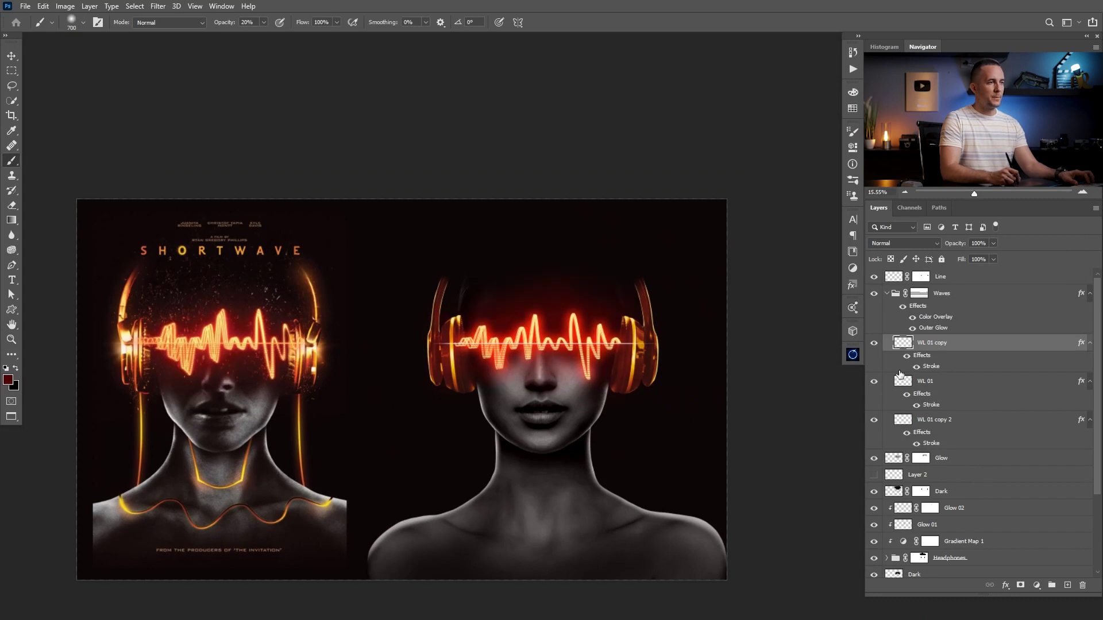
Step: Slightly raise the opacity of the Waves group's Outer Glow effect
left_click(931, 329)
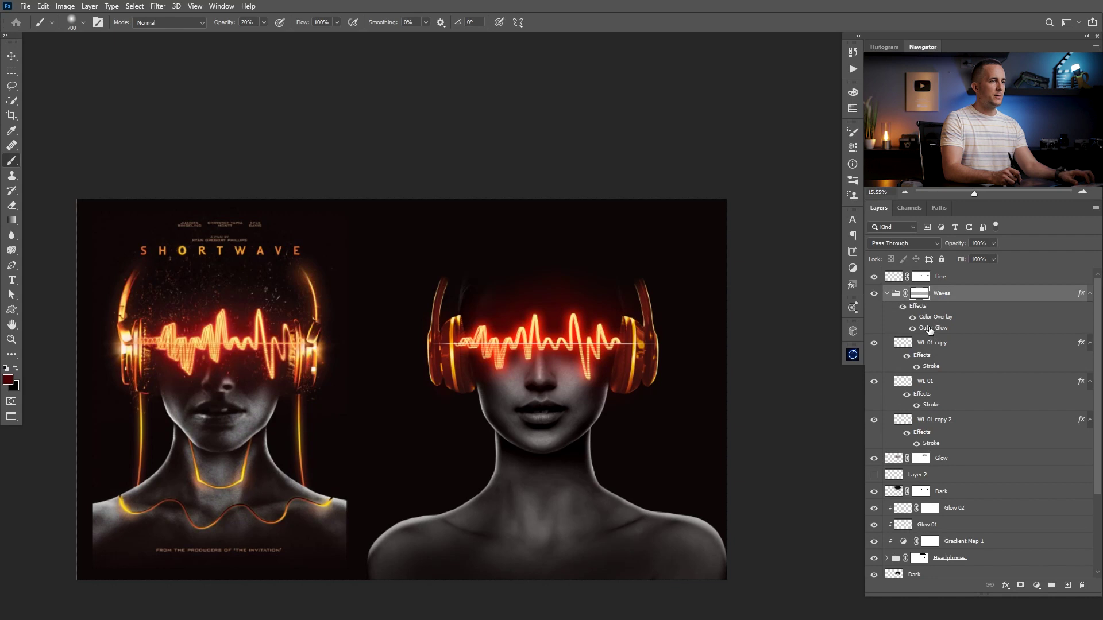
double_click(929, 329)
left_click_drag(856, 160, 862, 159)
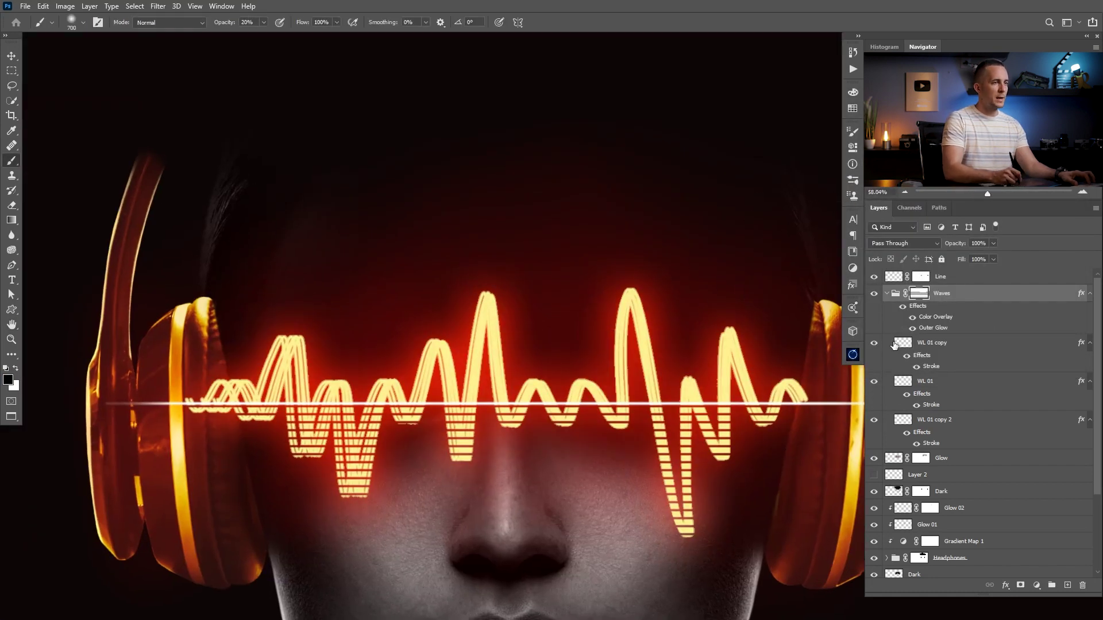
Step: Try a smaller Stroke size on the WL 01 copy layer and compare the lines with the stroke off and on
left_click(931, 368)
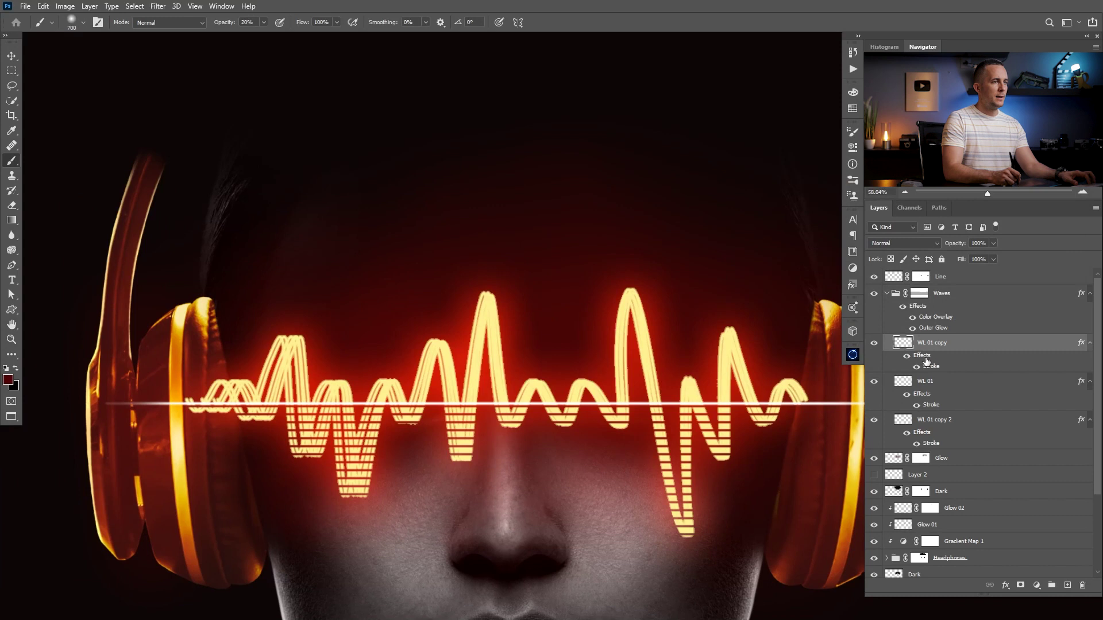
double_click(926, 363)
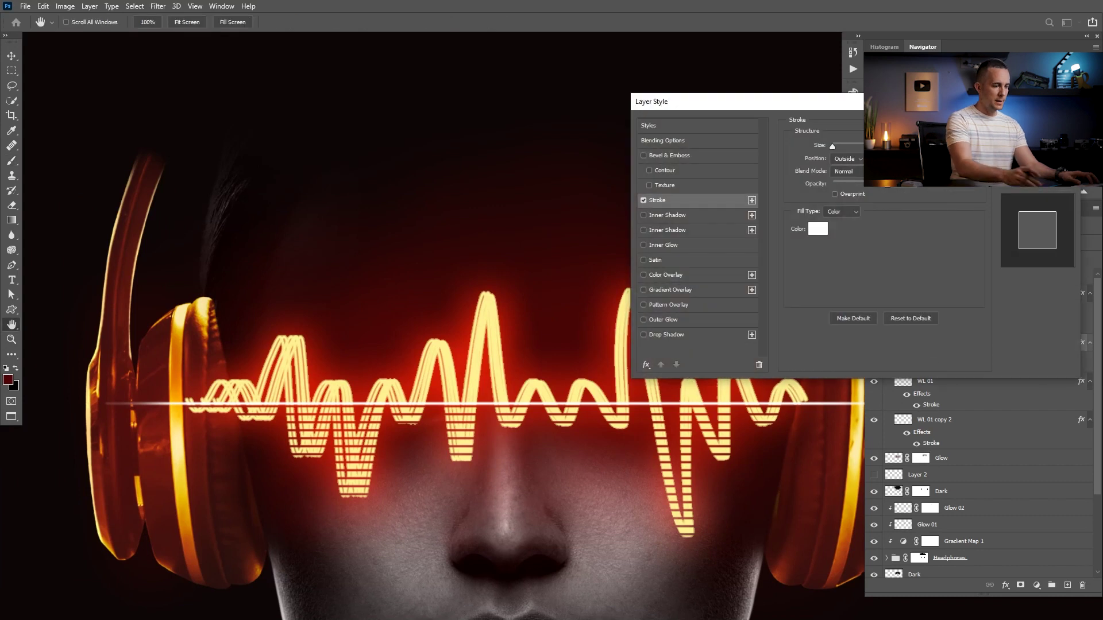
key("Return")
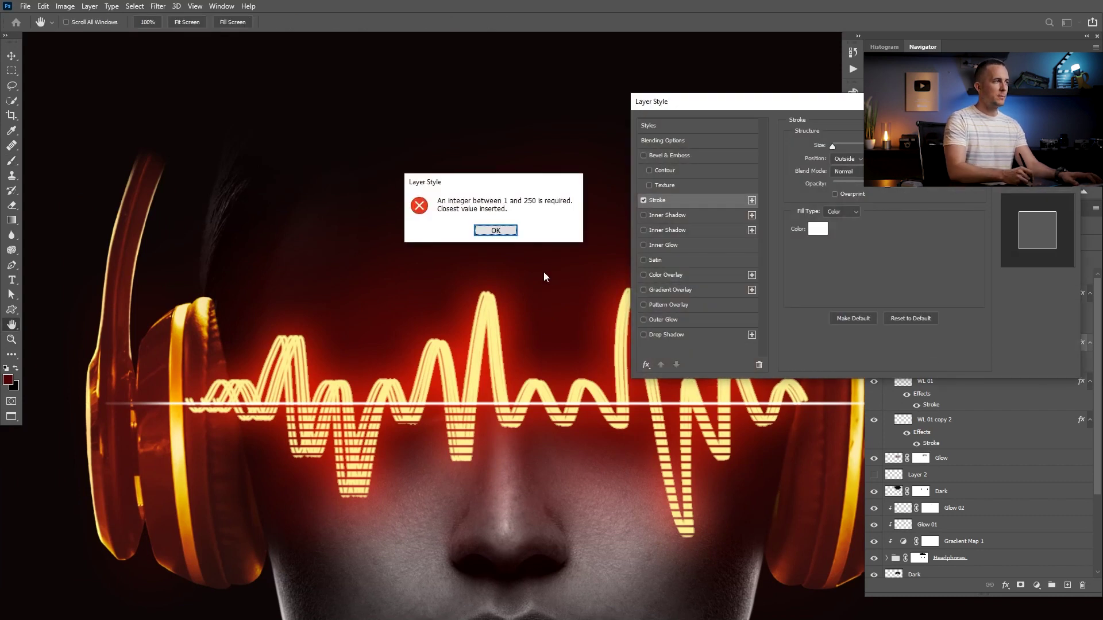
key("Return")
left_click(644, 201)
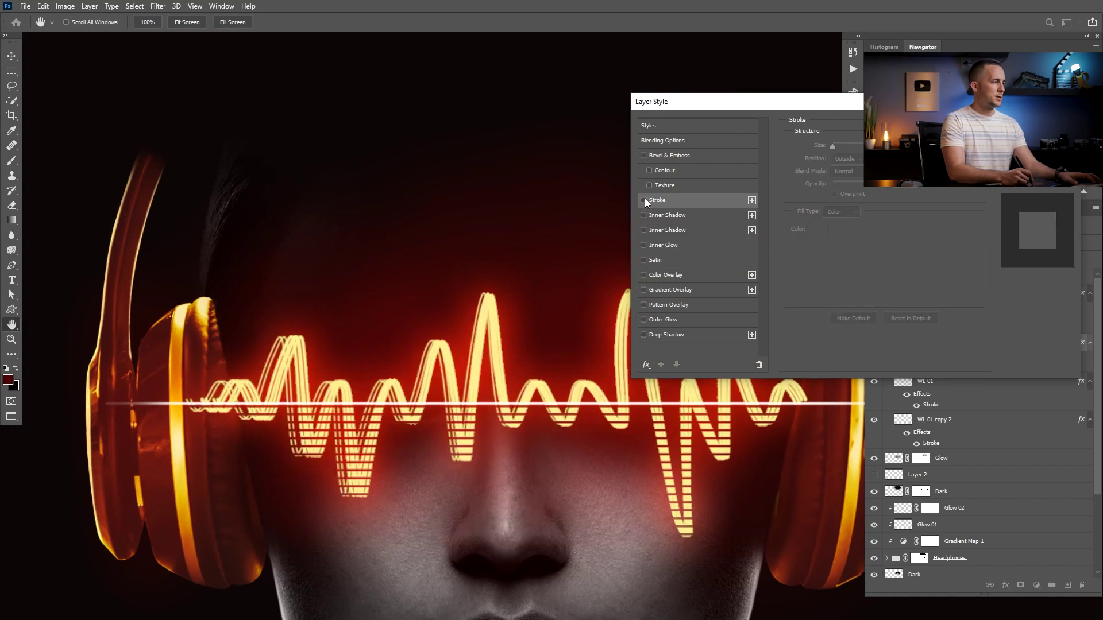
left_click(644, 198)
left_click(645, 201)
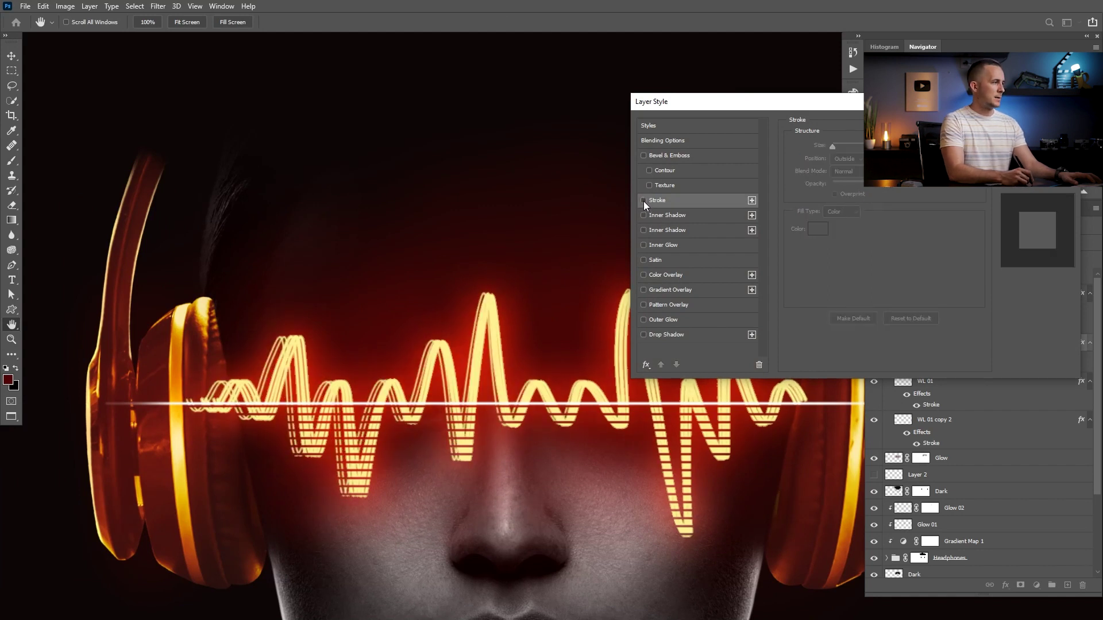
left_click(643, 200)
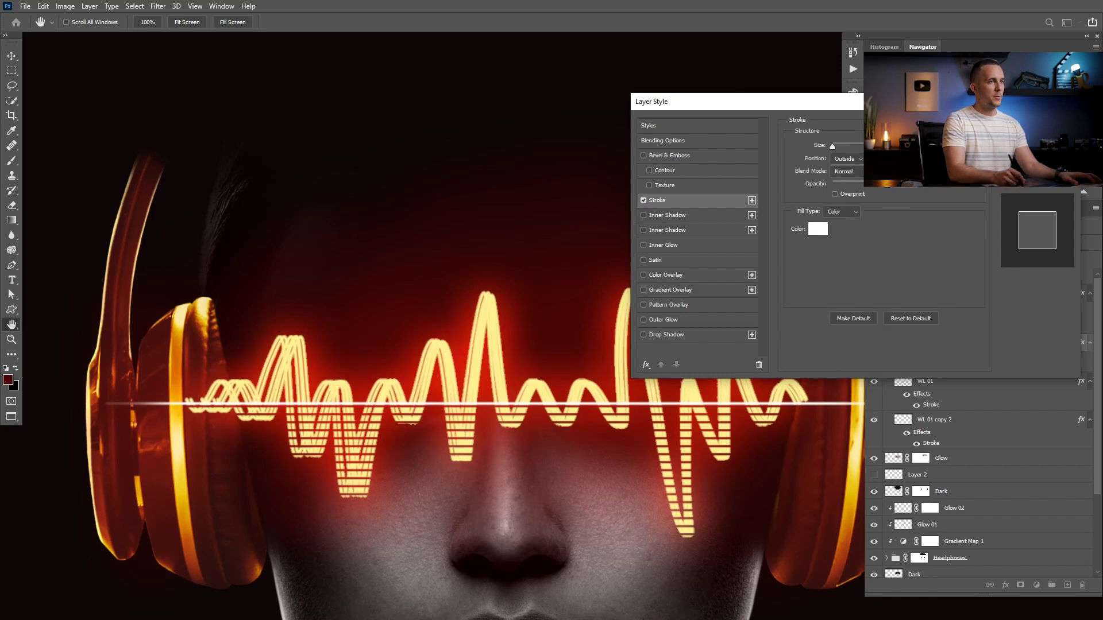
key("Return")
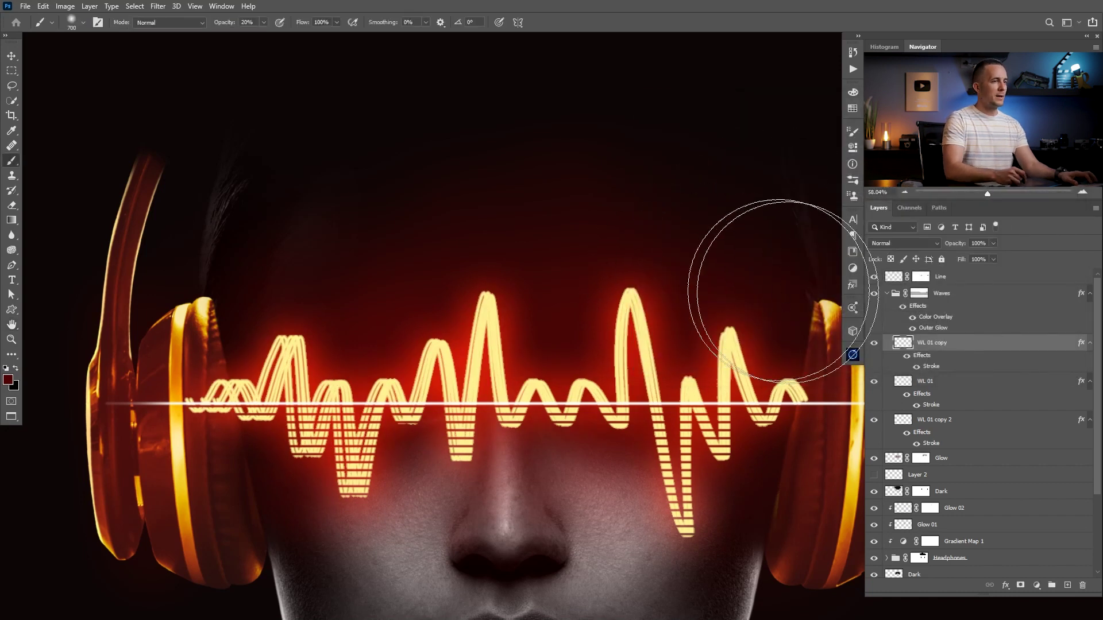
Step: Fade the wave ends into the headphones by painting black at 20% opacity on the Waves group's mask
left_click(921, 295)
key("d")
key("bracketleft")
key("bracketleft")
key("bracketleft")
key("bracketleft")
key("bracketleft")
key("bracketleft")
key("bracketleft")
key("bracketleft")
key("bracketright")
key("bracketright")
key("bracketright")
mouse_move(207, 417)
left_mouse_down()
mouse_move(189, 379)
mouse_move(162, 414)
left_mouse_up()
key("bracketleft")
key("bracketleft")
key("bracketleft")
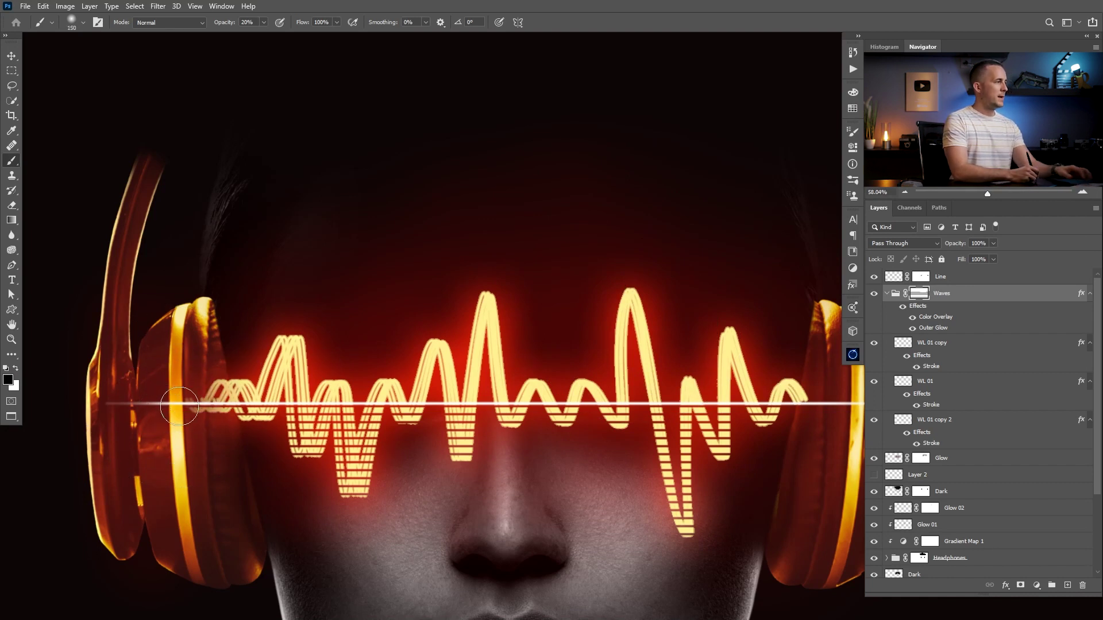
left_click_drag(684, 379, 527, 353)
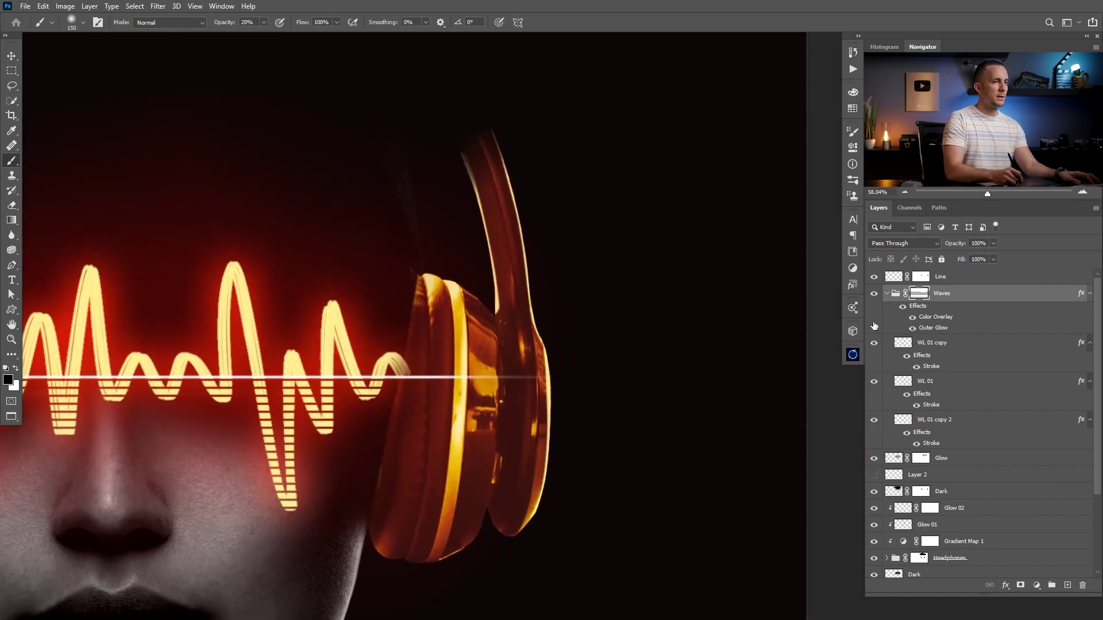
Step: Copy the Waves group's Color Overlay and Outer Glow effects to the Line layer
left_click_drag(919, 306, 962, 278)
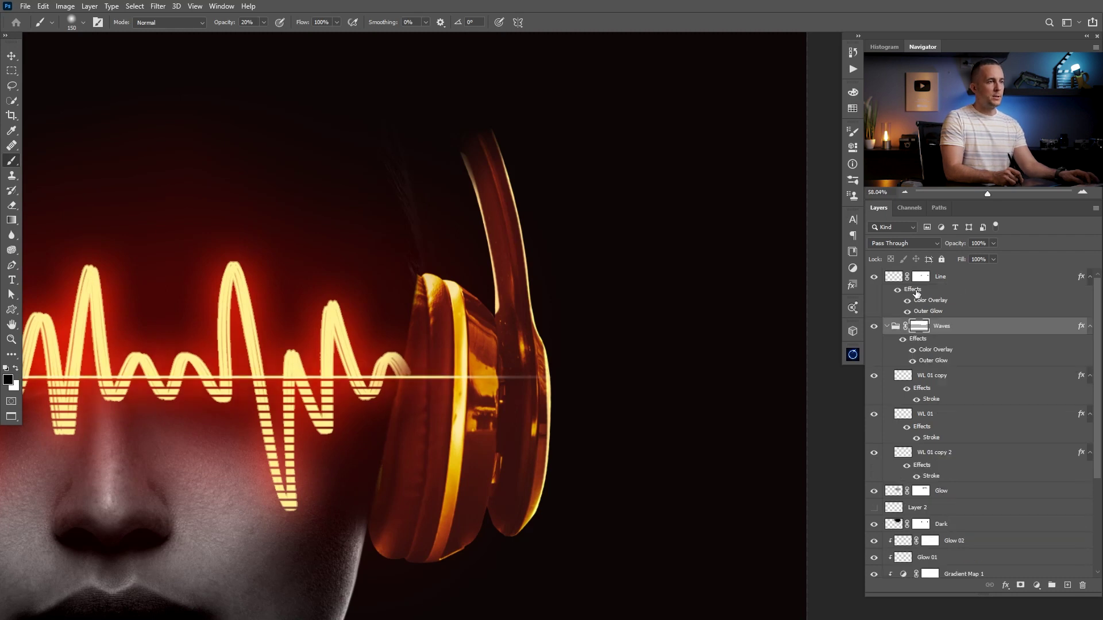
left_click_drag(271, 350, 491, 357)
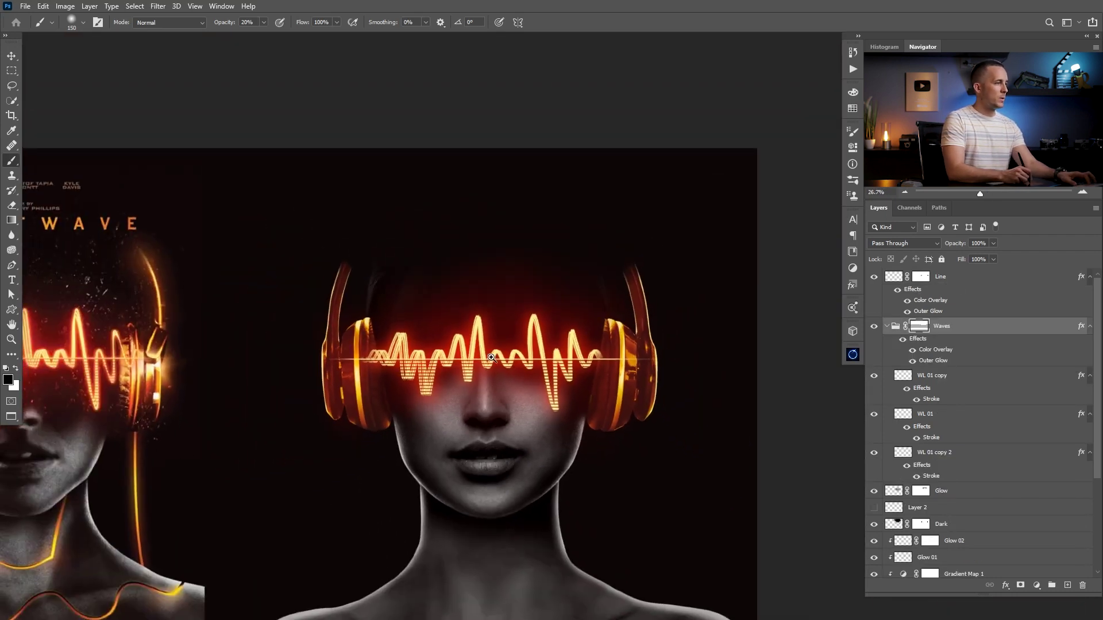
scroll(491, 358, "up", 3)
Step: Nudge the Line layer slightly down and compare the image with the layer hidden
key("v")
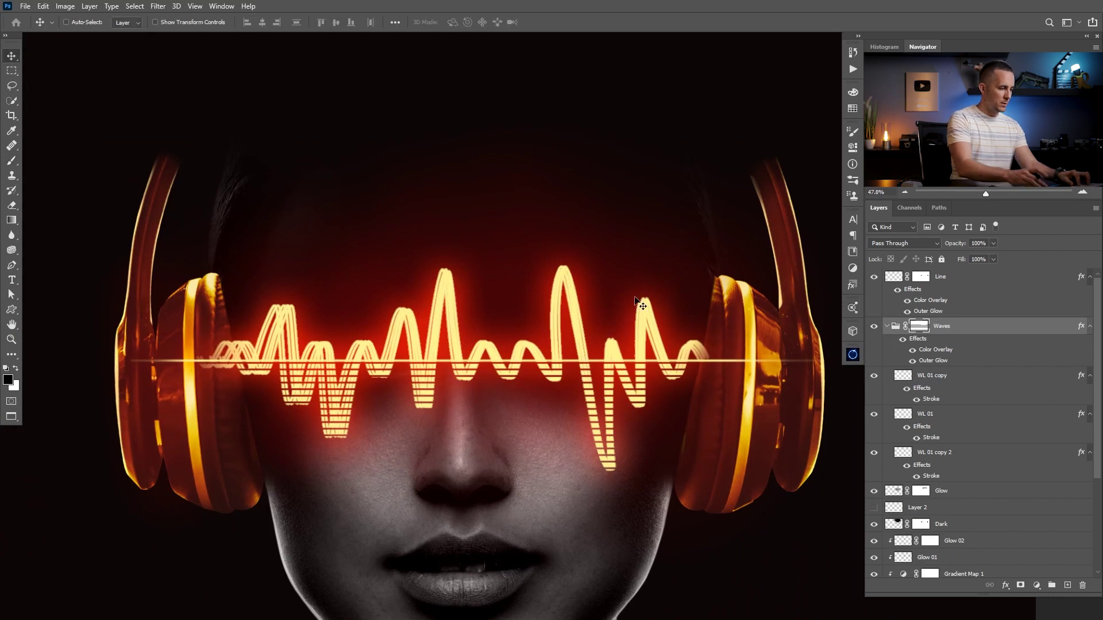
left_click(919, 276)
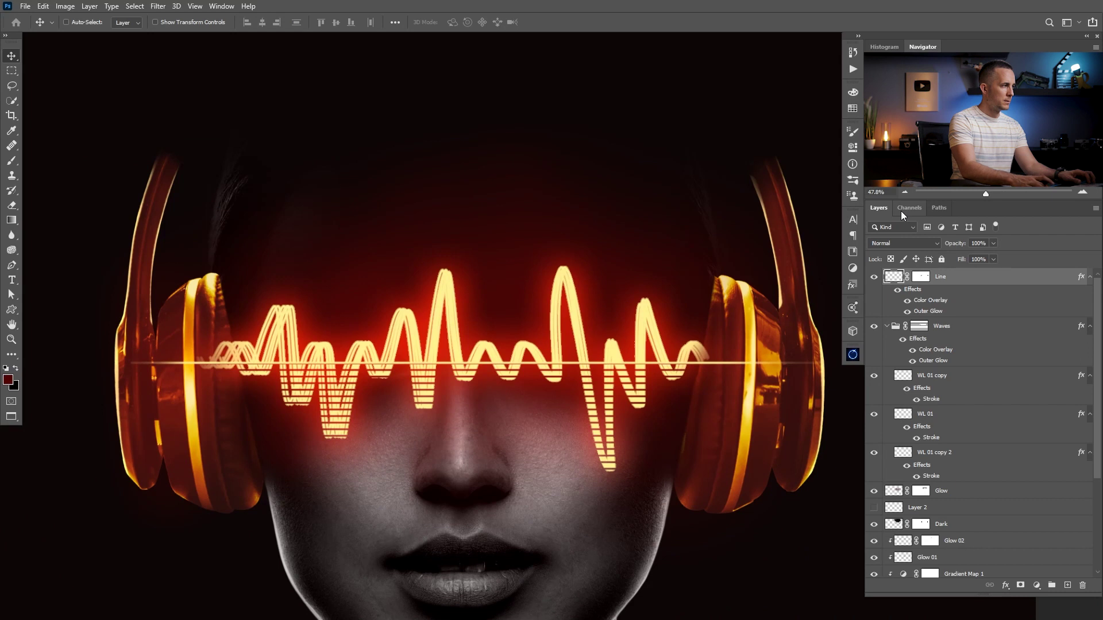
left_click_drag(621, 296, 575, 310)
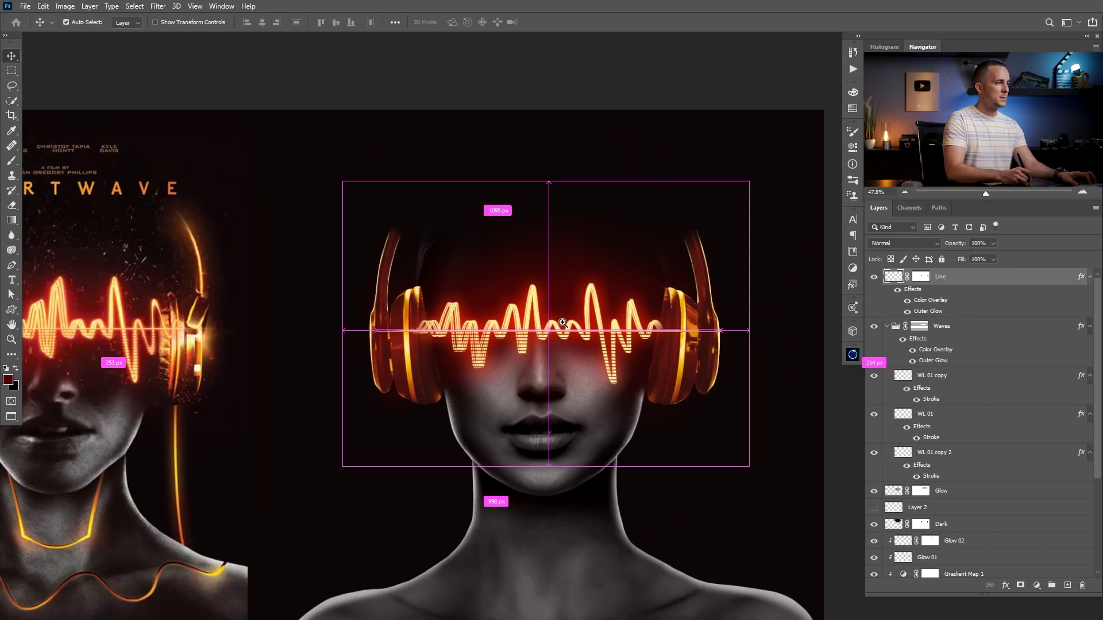
scroll(575, 358, "down", 1)
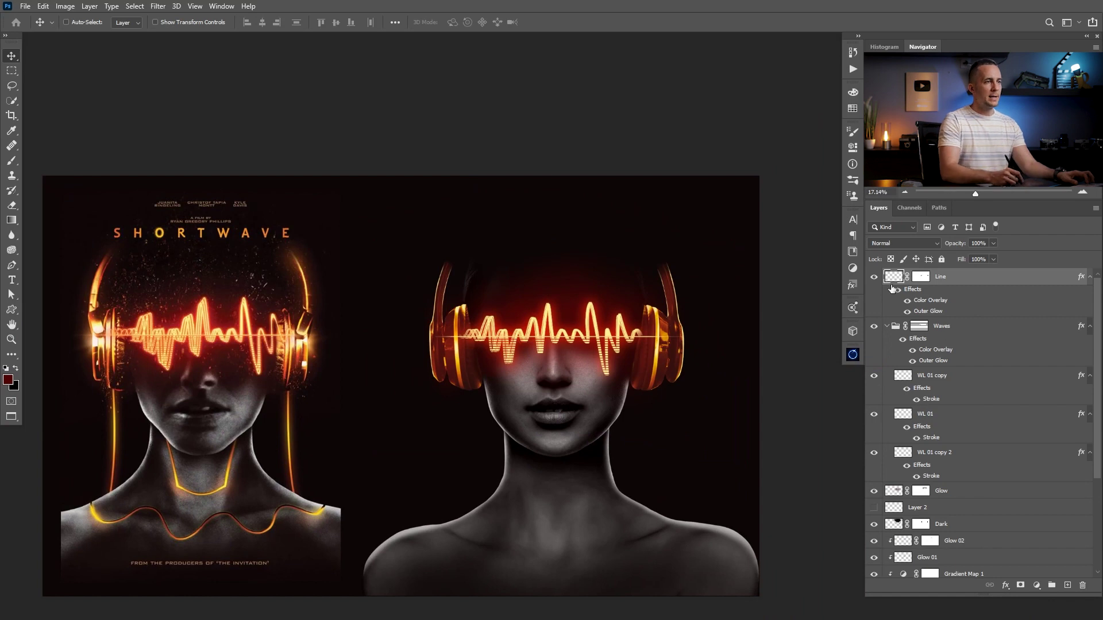
left_click(874, 276)
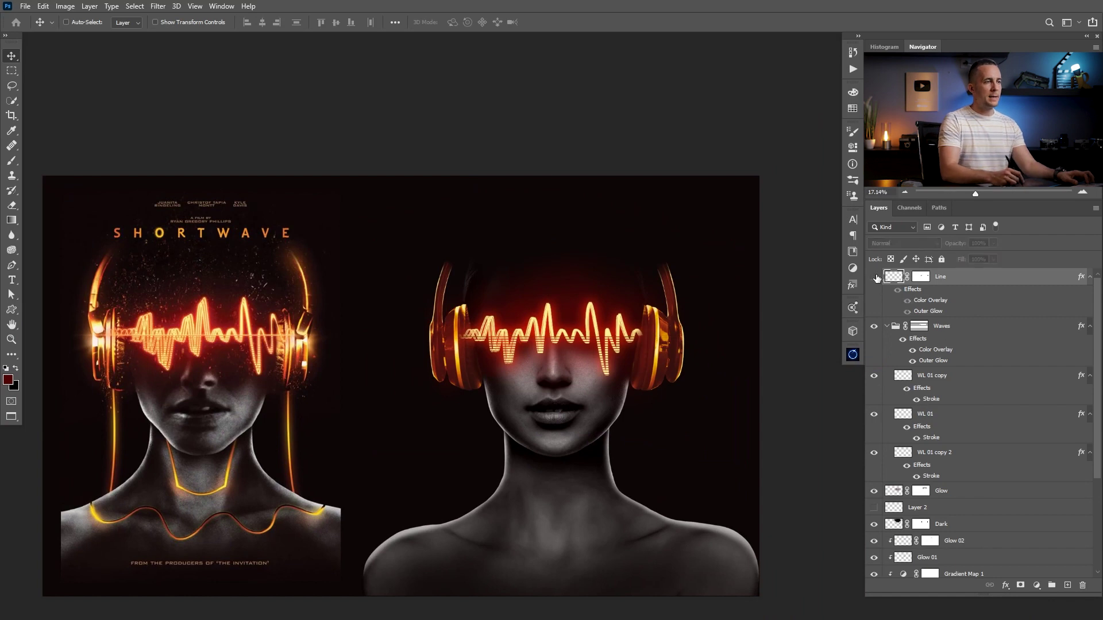
Step: Collapse the Waves group and create a new layer named Debris above Layer 2
left_click(887, 326)
left_click(894, 378)
left_click(900, 393)
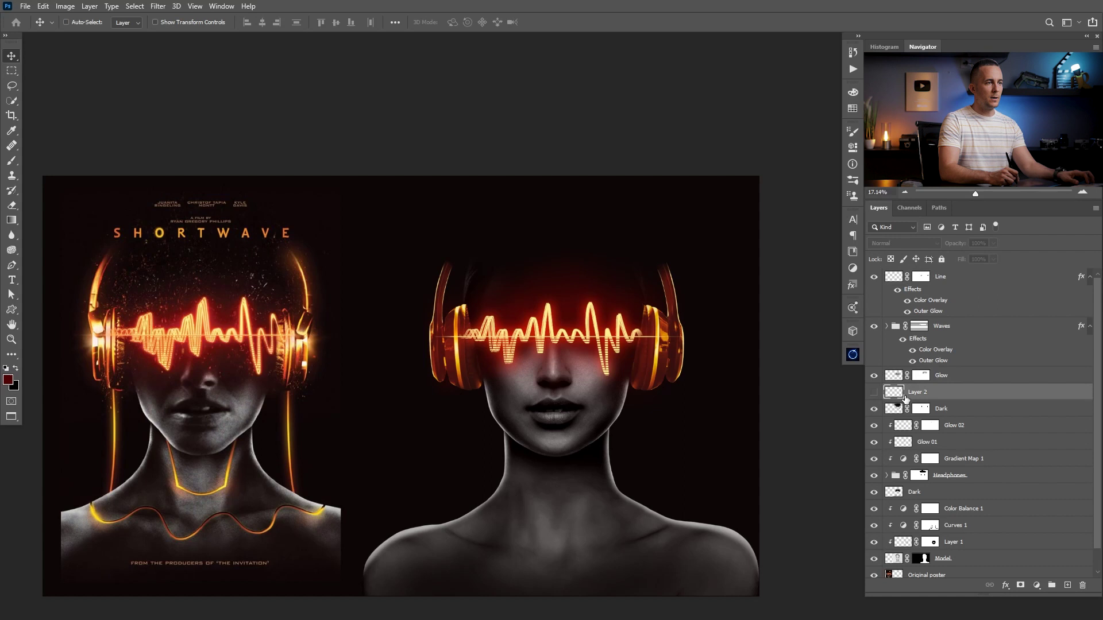
left_click(1067, 584)
double_click(917, 392)
type("Debris")
key("Return")
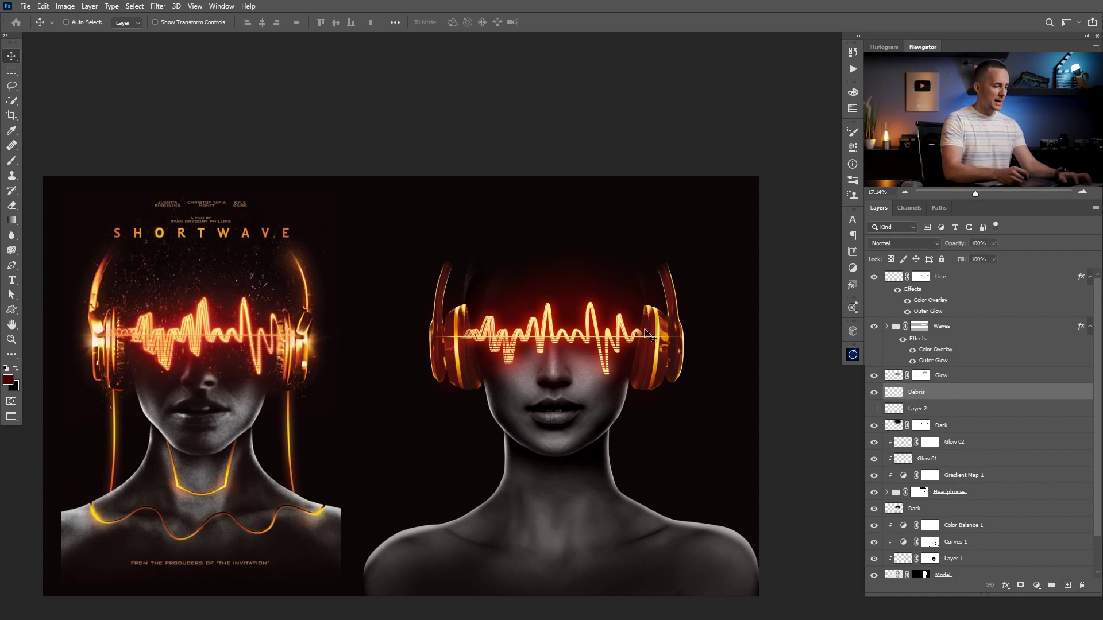
Step: Choose the Debris 01 brush preset from the Debris NS set
key("b")
right_click(530, 312)
left_click(627, 556)
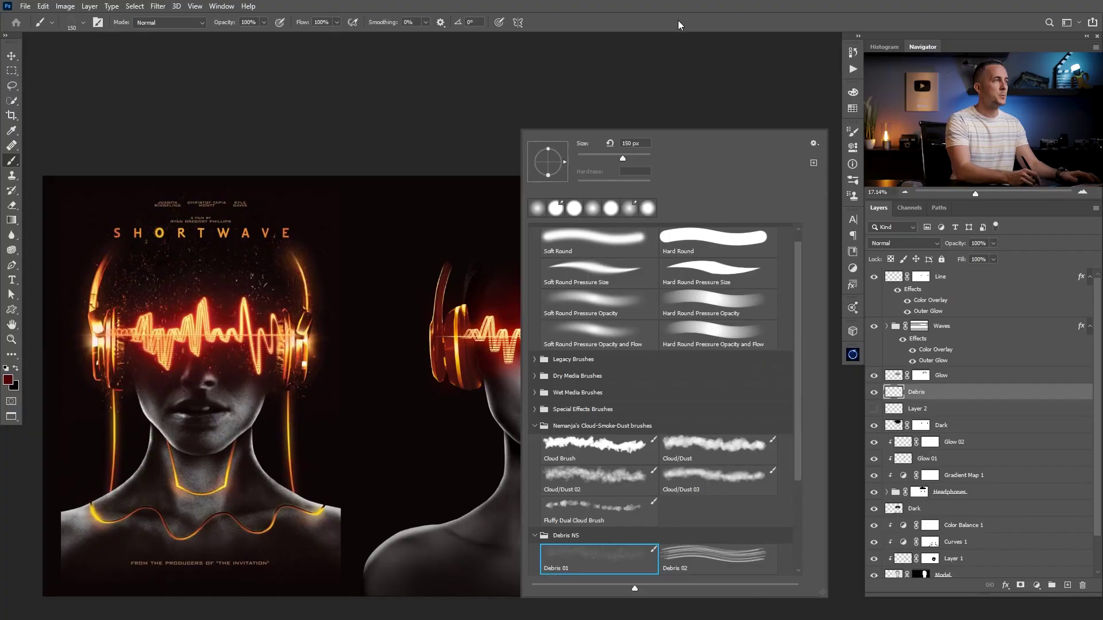
left_click(678, 21)
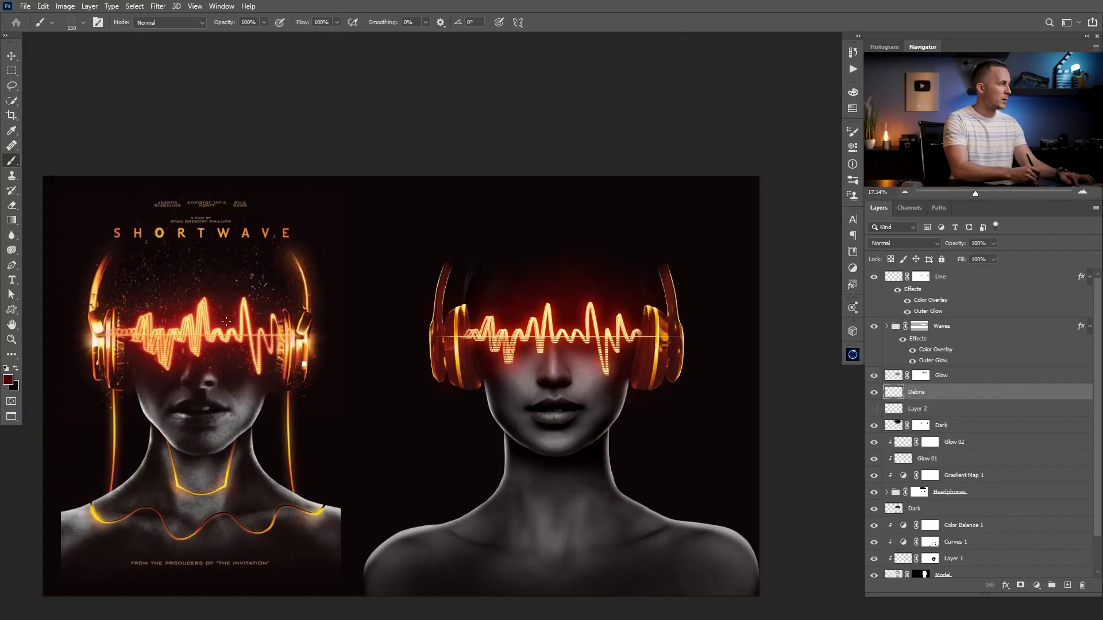
Step: Paint white debris particles over the model's head and around the waves on the Debris layer, using 30% and 50% brush opacity
key("bracketright")
key("bracketright")
key("bracketright")
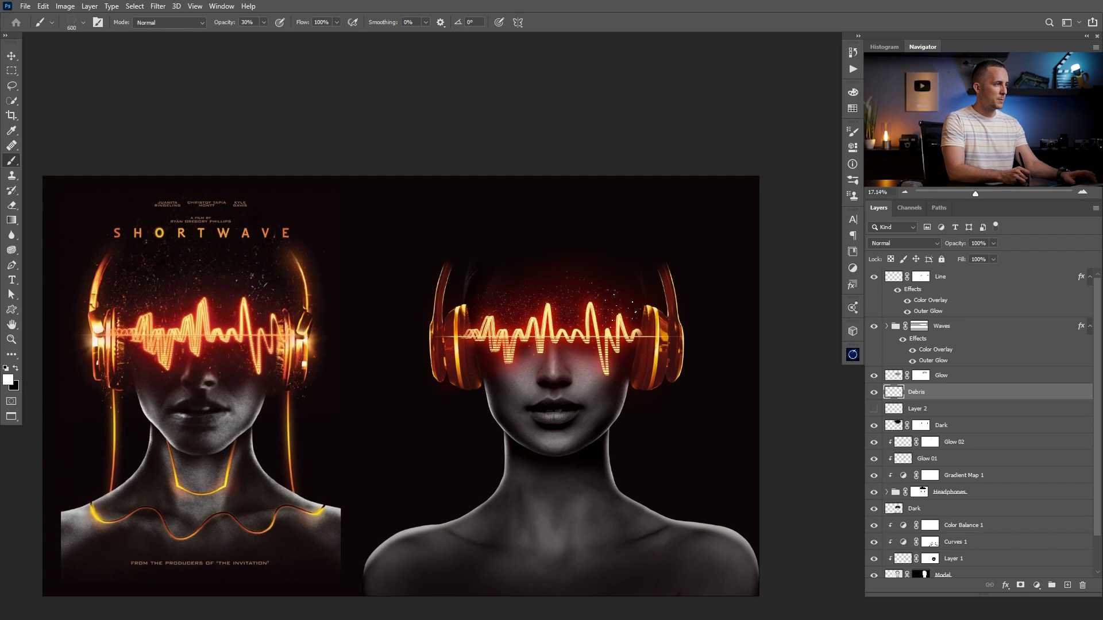
left_click_drag(546, 309, 566, 319)
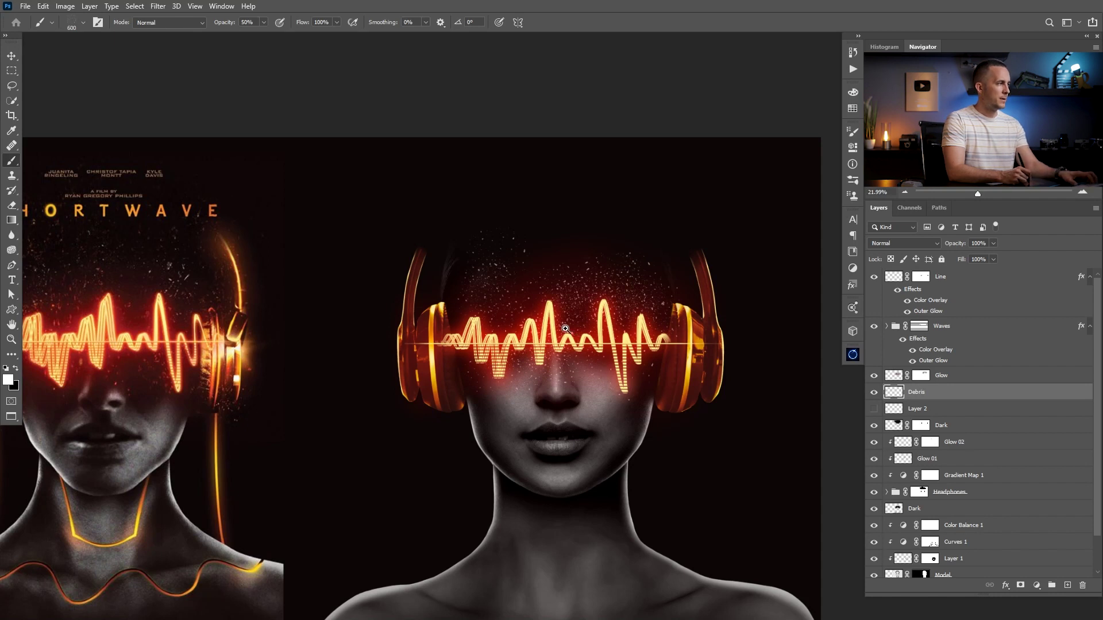
left_click_drag(566, 329, 525, 310)
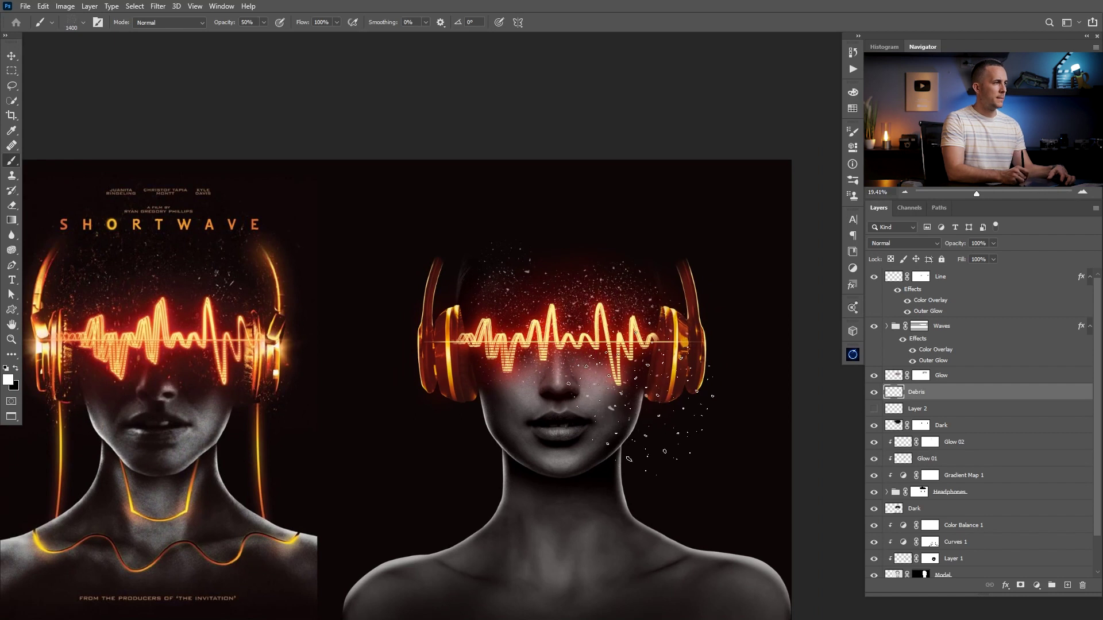
Step: Add a layer mask to the Debris layer and choose the Soft Round brush
left_click(1020, 585)
left_click_drag(525, 291, 543, 299)
right_click(543, 299)
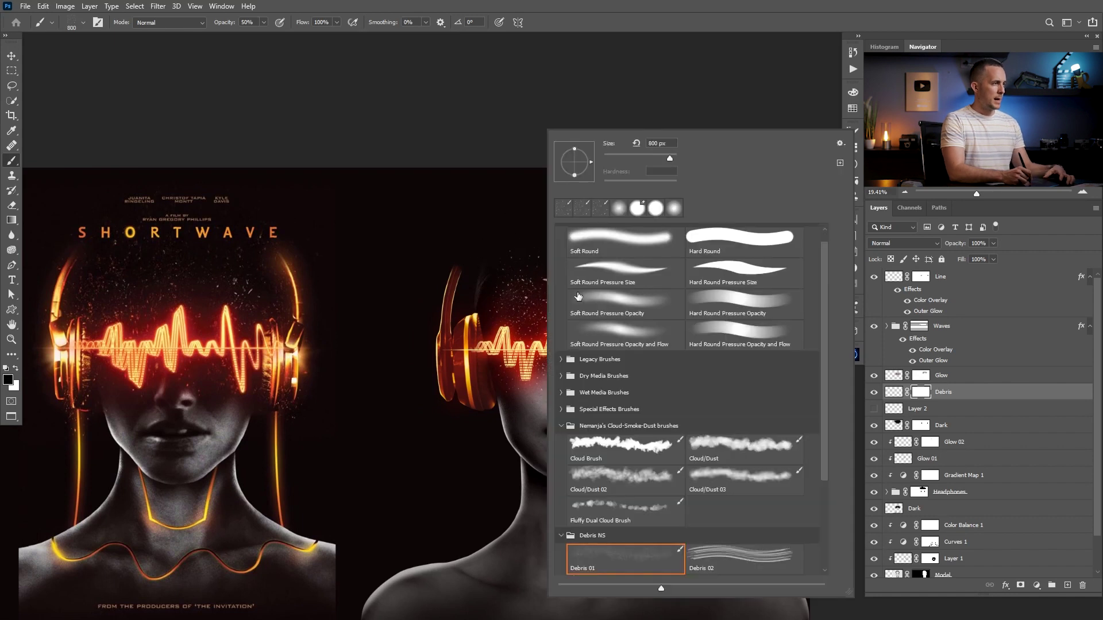
left_click(600, 233)
left_click(516, 98)
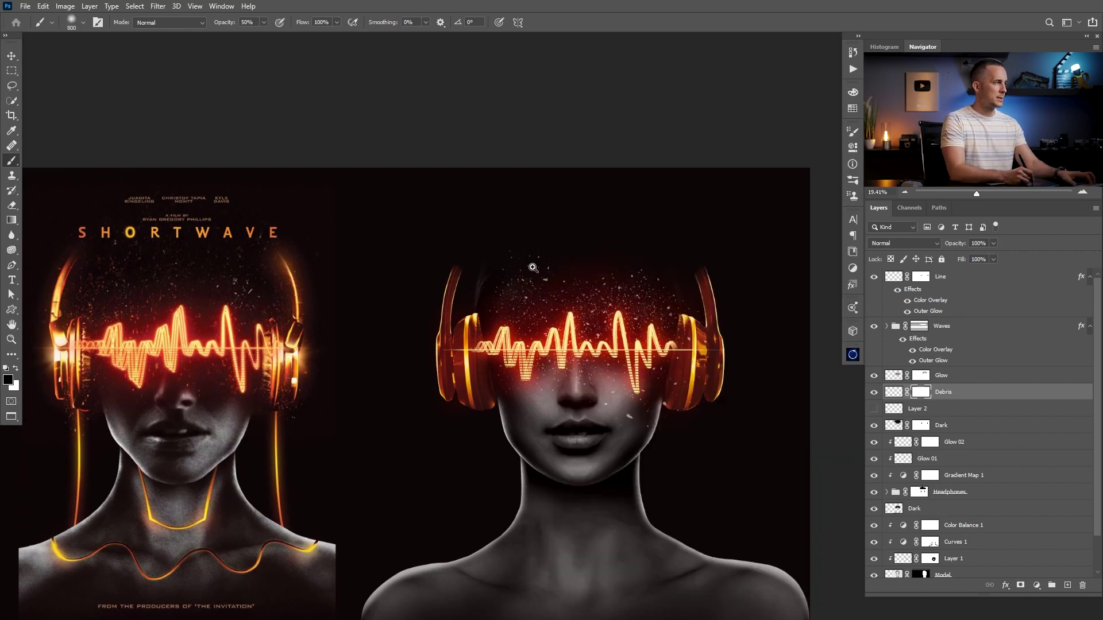
Step: Fade excess debris around the head and face by painting black at 30% opacity on the Debris mask
left_click_drag(532, 267, 542, 249)
key("3")
left_click(519, 244)
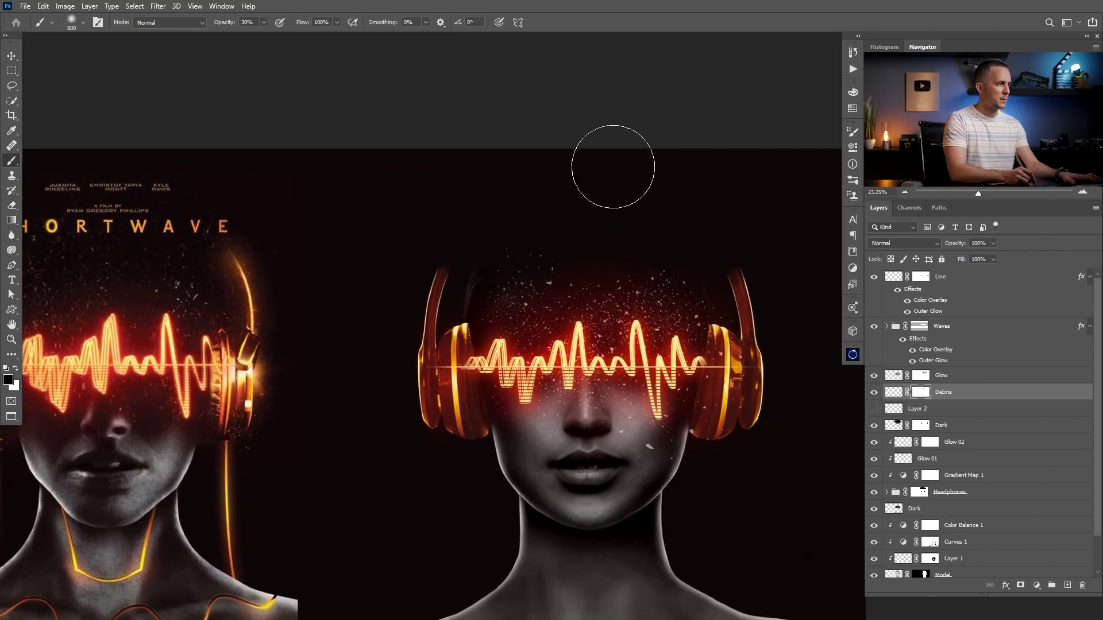
key("bracketleft")
key("bracketleft")
key("bracketleft")
key("bracketleft")
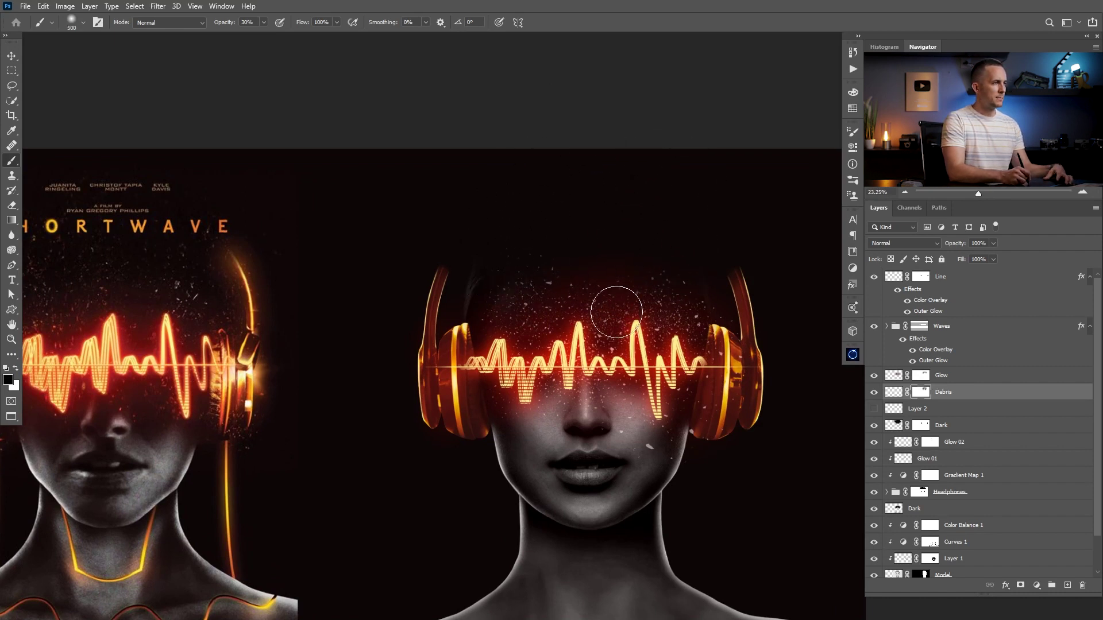
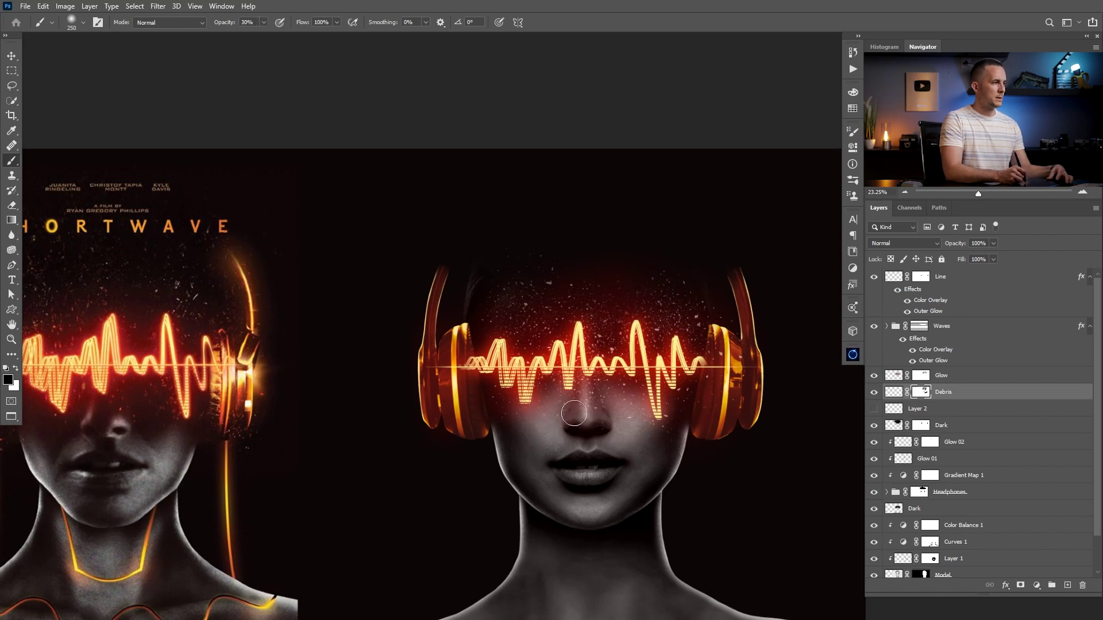
key("bracketright")
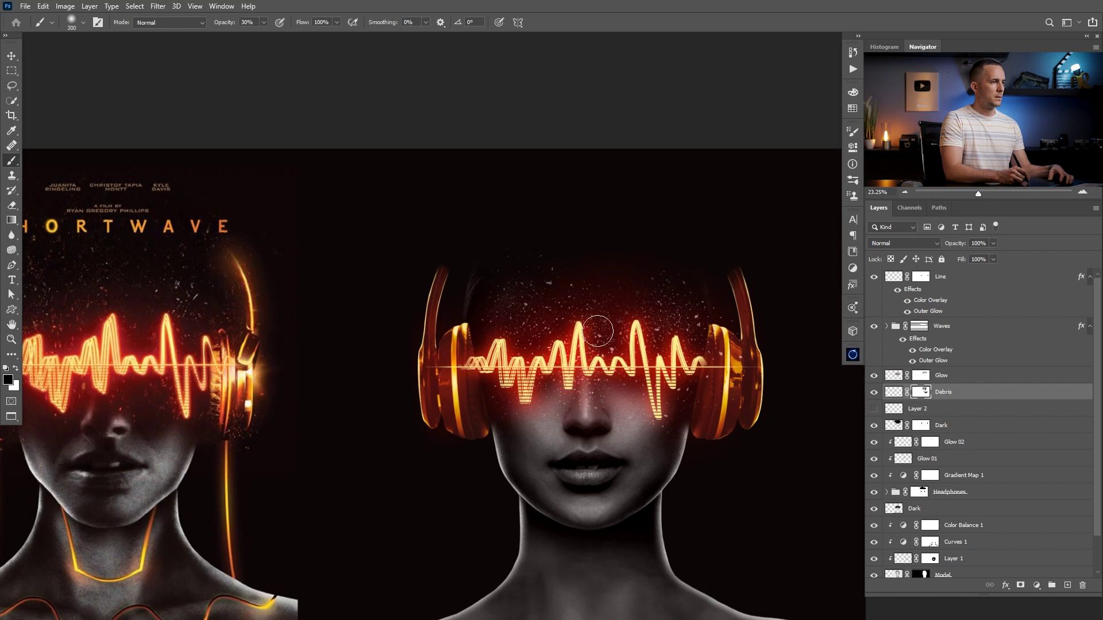
mouse_move(628, 317)
left_mouse_down()
mouse_move(593, 345)
mouse_move(630, 342)
mouse_move(620, 374)
left_mouse_up()
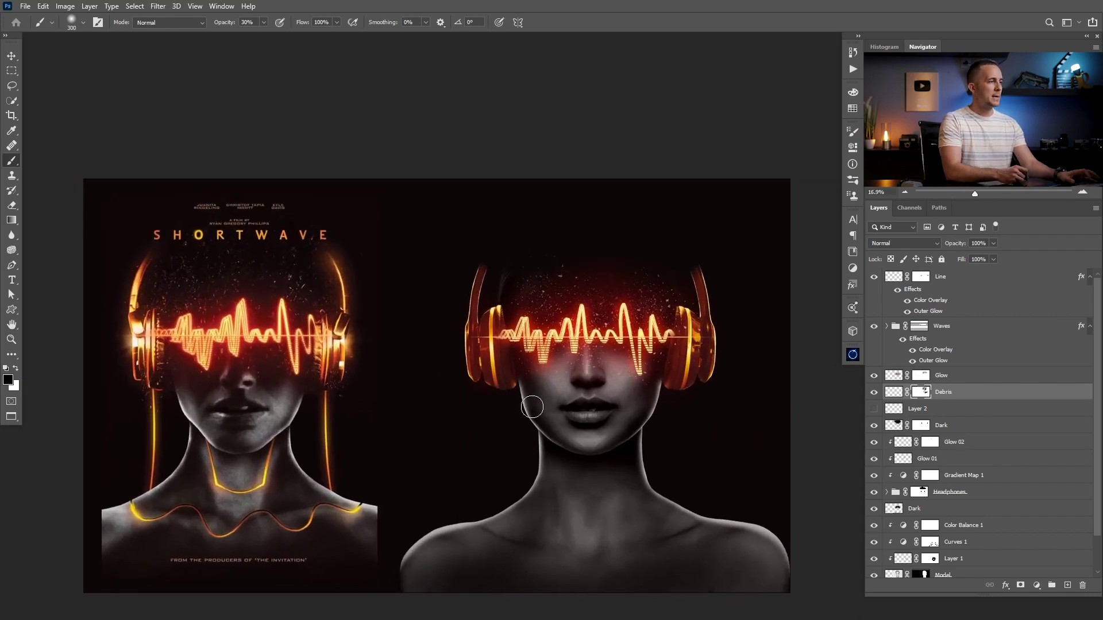
Step: Add a Curves adjustment directly above the Headphones group and pull the RGB curve down to input 172, output 79
scroll(474, 393, "up", 2)
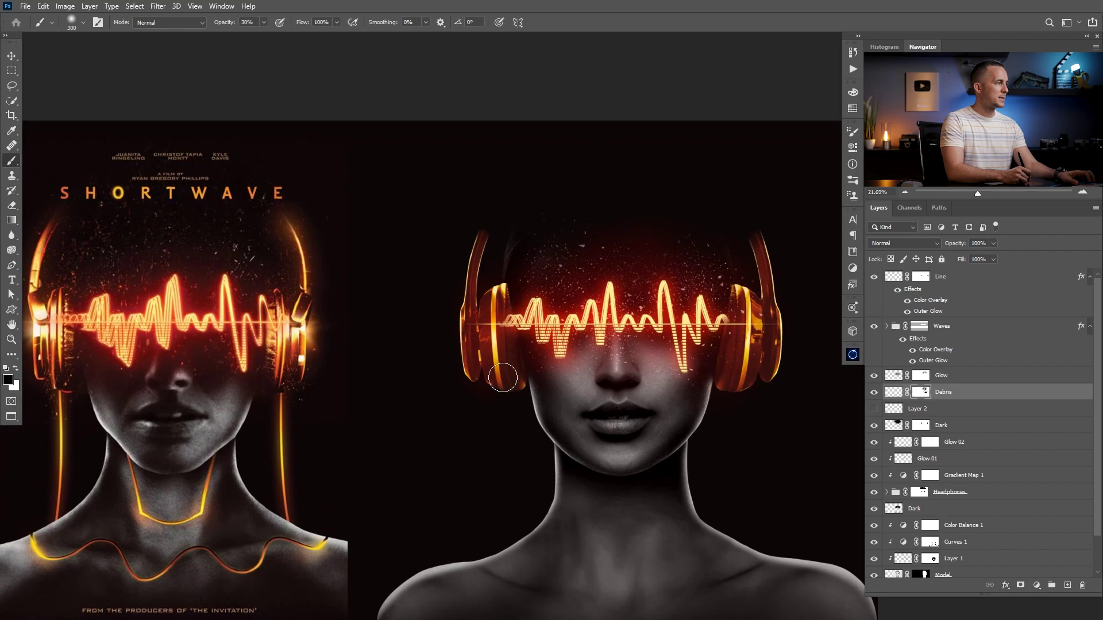
scroll(457, 325, "down", 1)
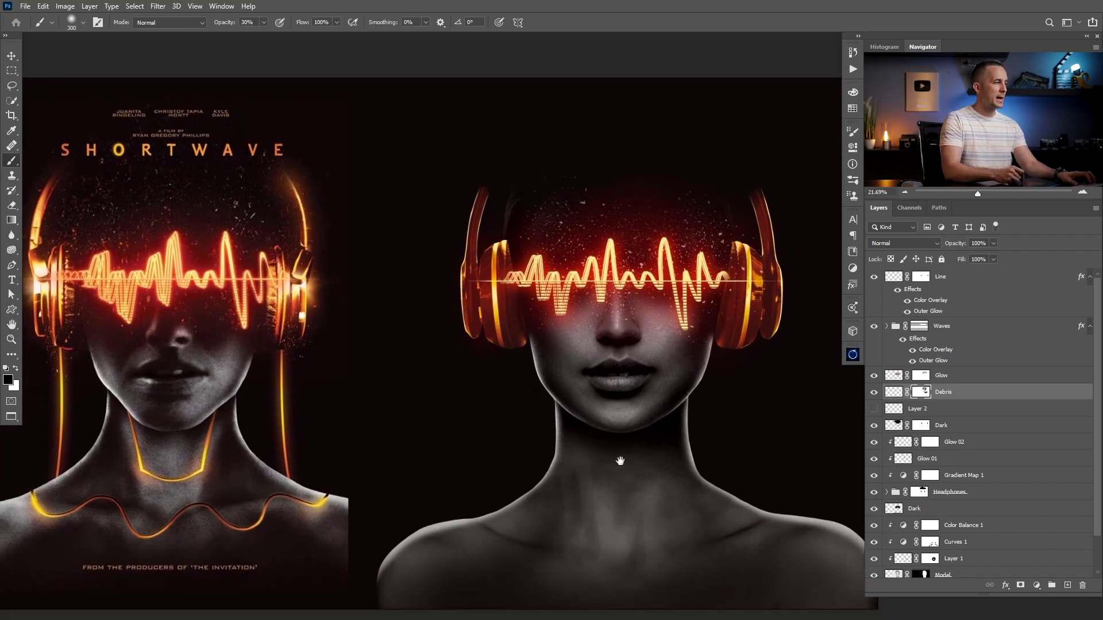
scroll(619, 461, "up", 1)
left_click_drag(672, 387, 609, 384)
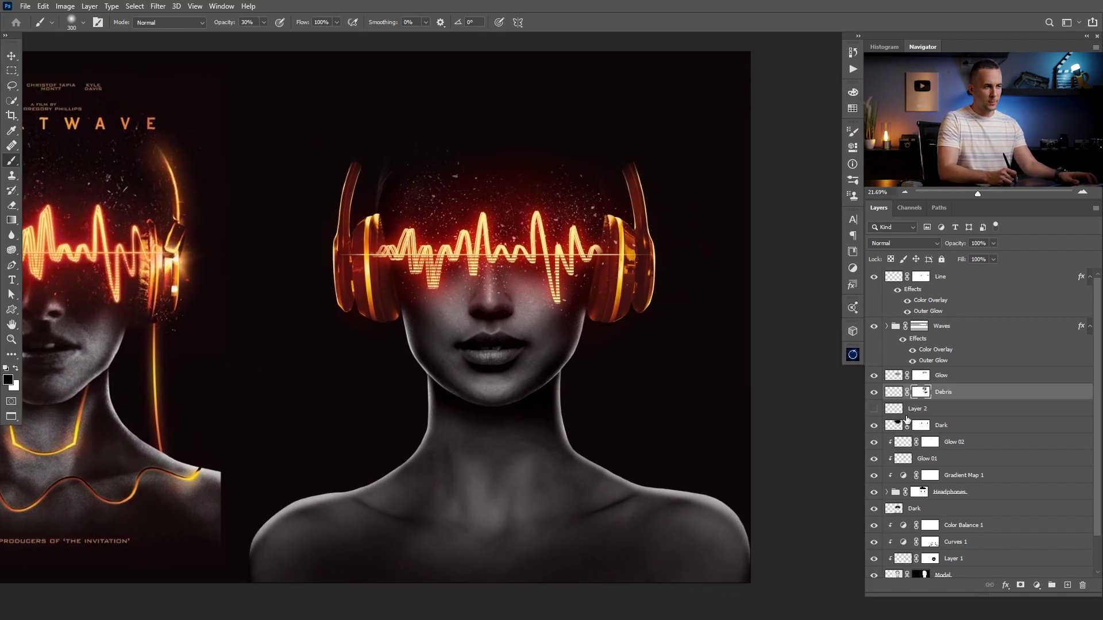
left_click(917, 495)
left_click(1037, 584)
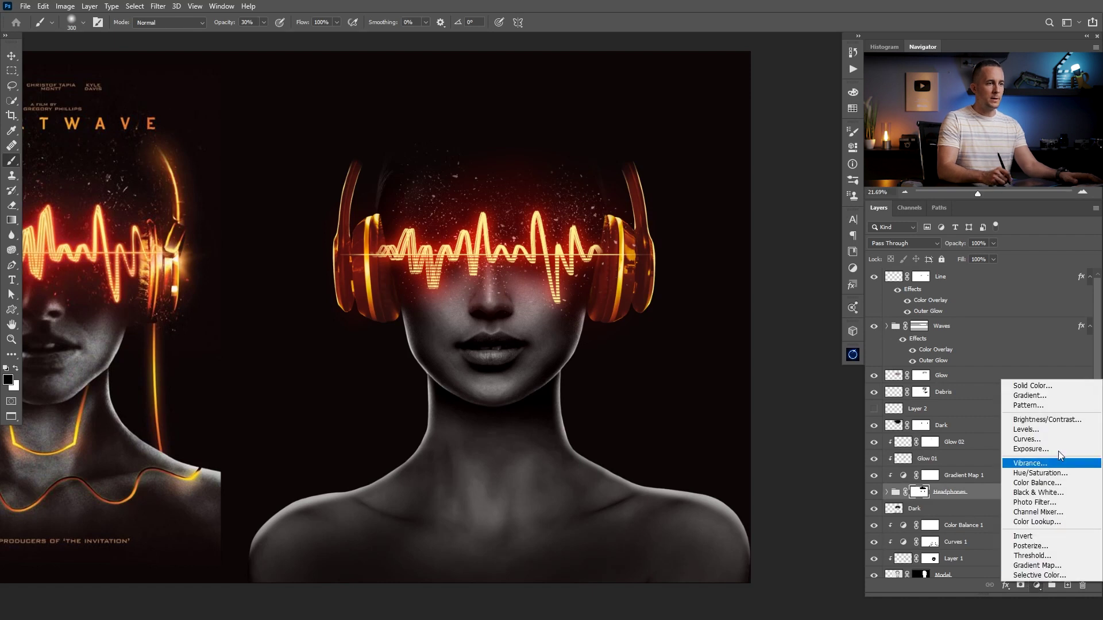
left_click(1031, 439)
left_click_drag(762, 246, 785, 270)
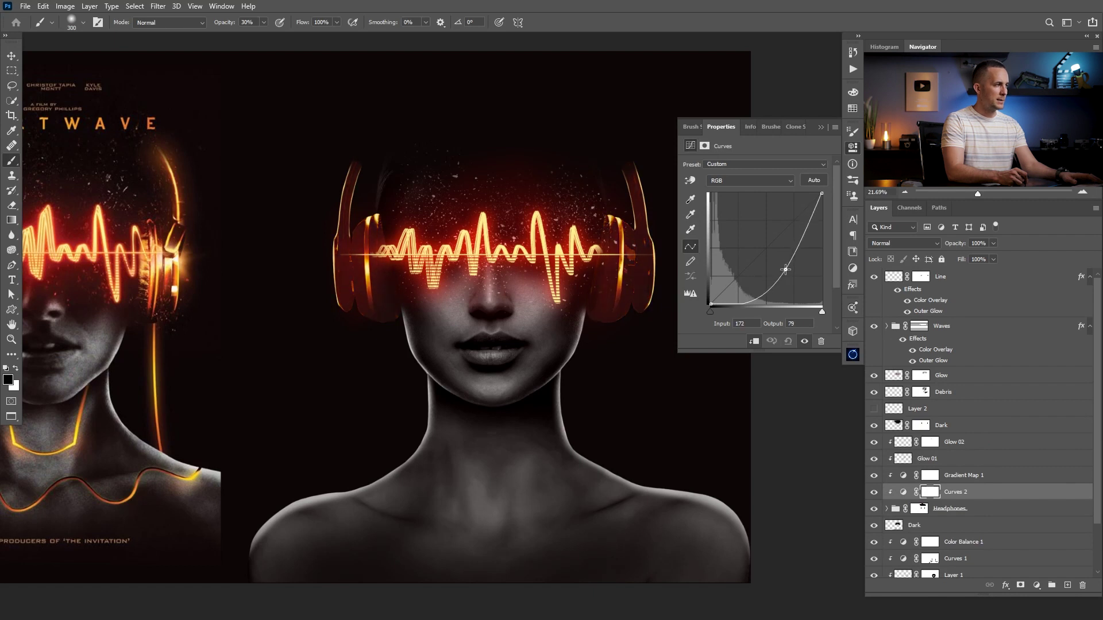
Step: Move the new Curves layer above Gradient Map 1 and set its curve point to input 171, output 85
left_click(902, 493)
left_click_drag(903, 494, 902, 476)
left_click_drag(785, 269, 785, 267)
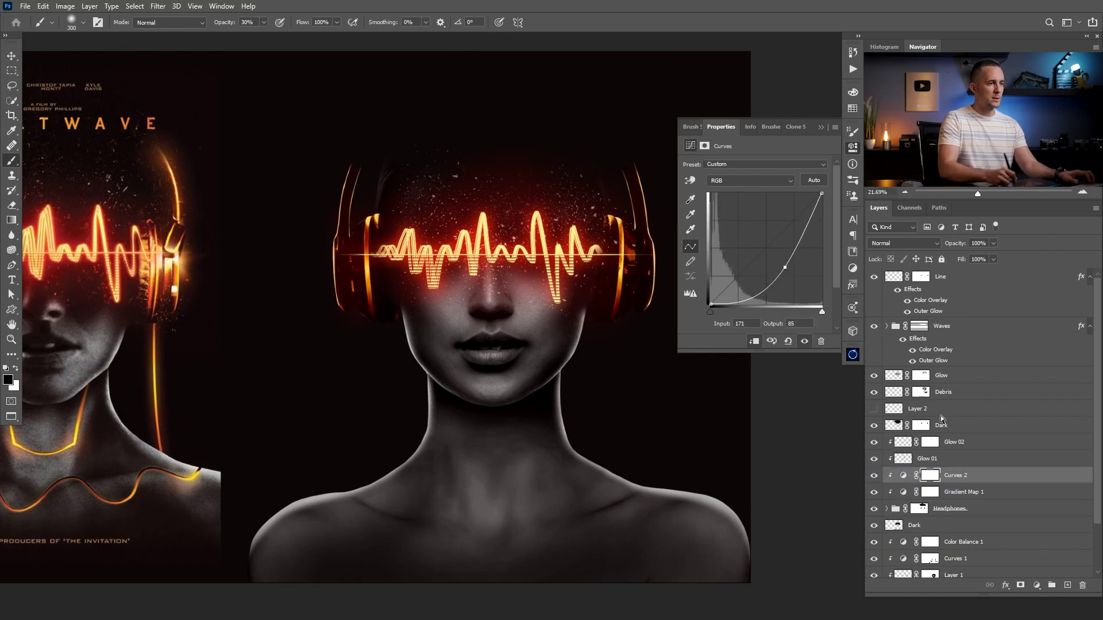
Step: Invert the new Curves layer's mask to black
left_click(929, 476)
key("ctrl+i")
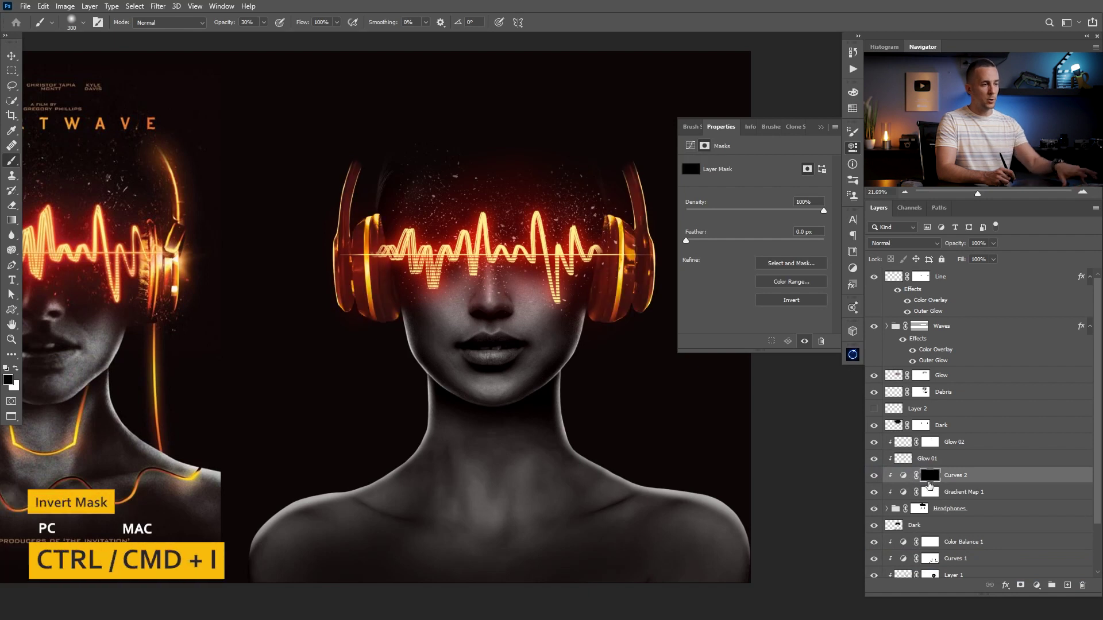
right_click(386, 300)
key("Escape")
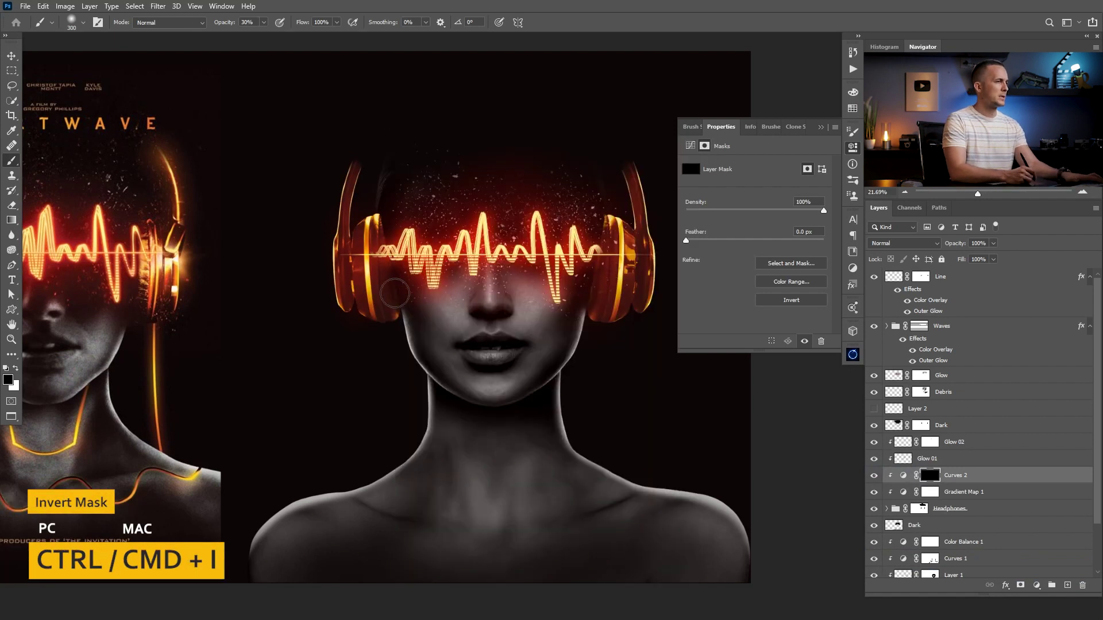
Step: Paint white at 30% opacity with a small soft brush on the Curves 2 mask over the left headphone's earcup
left_click_drag(307, 335, 336, 335)
key("bracketleft")
key("bracketleft")
key("bracketleft")
key("bracketleft")
key("bracketleft")
key("bracketleft")
key("bracketleft")
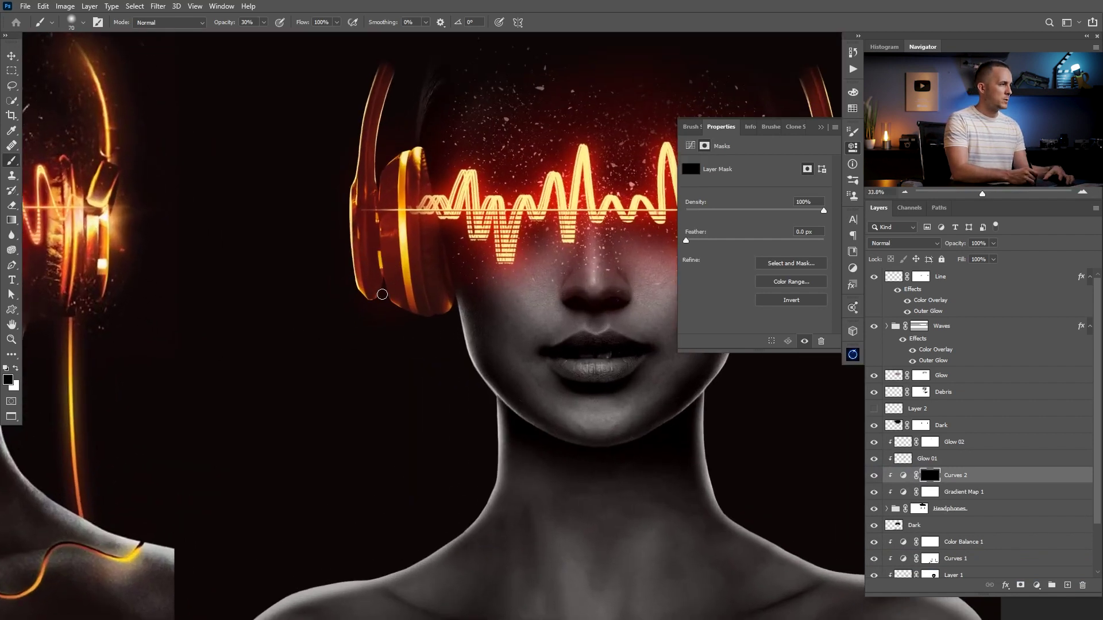
key("x")
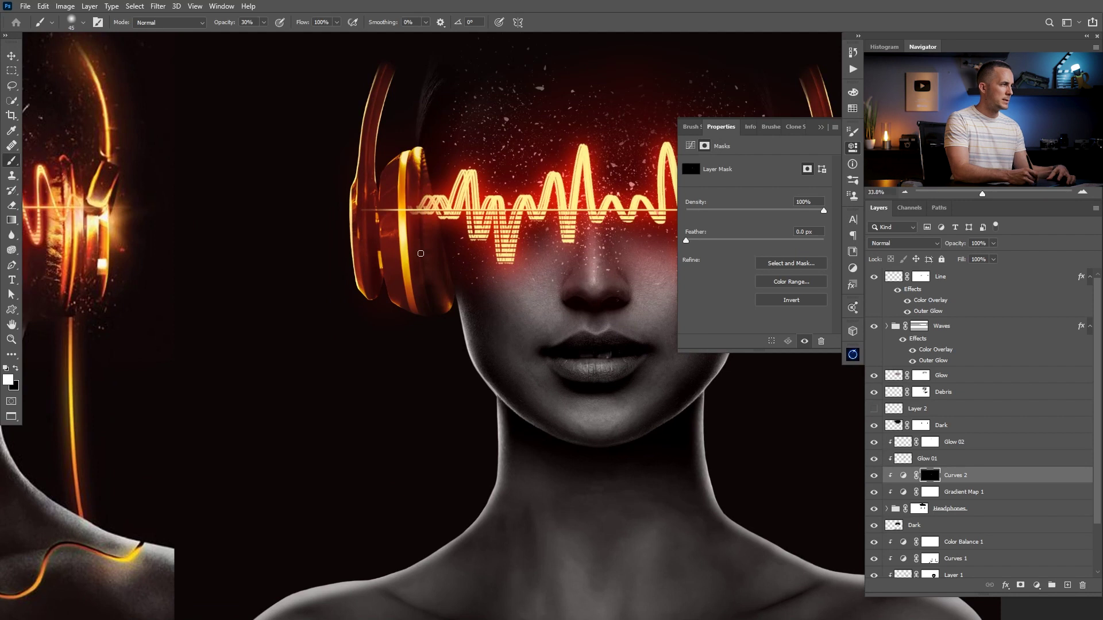
left_click_drag(381, 197, 381, 262)
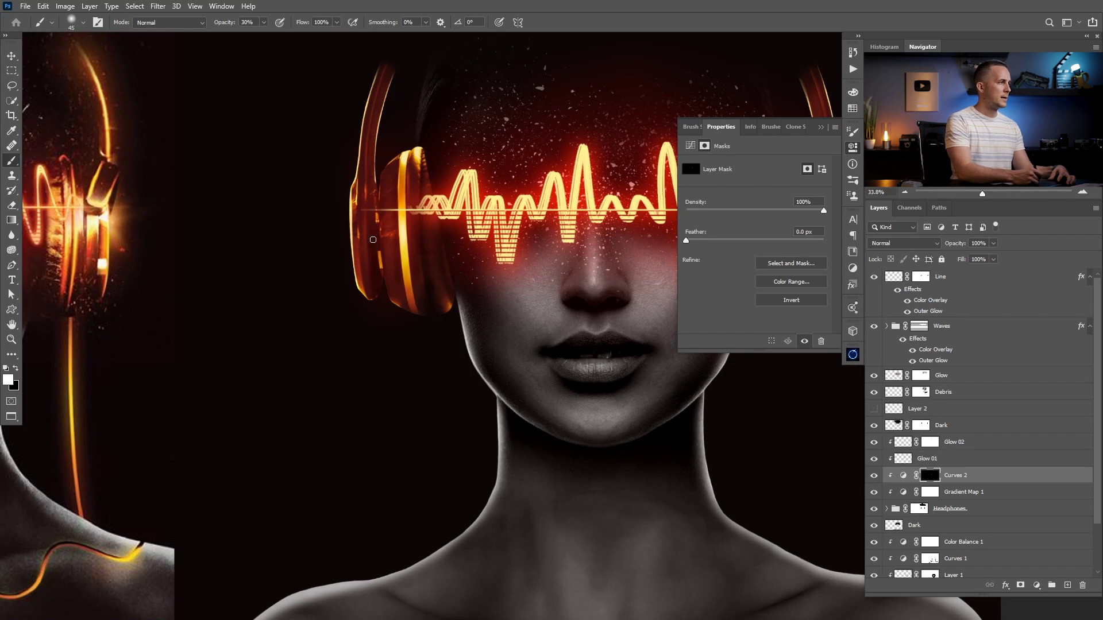
Step: Paint white at 30% opacity on the Curves 2 mask over the right headphone's earcup and check the layer's before and after
scroll(376, 297, "right", 6)
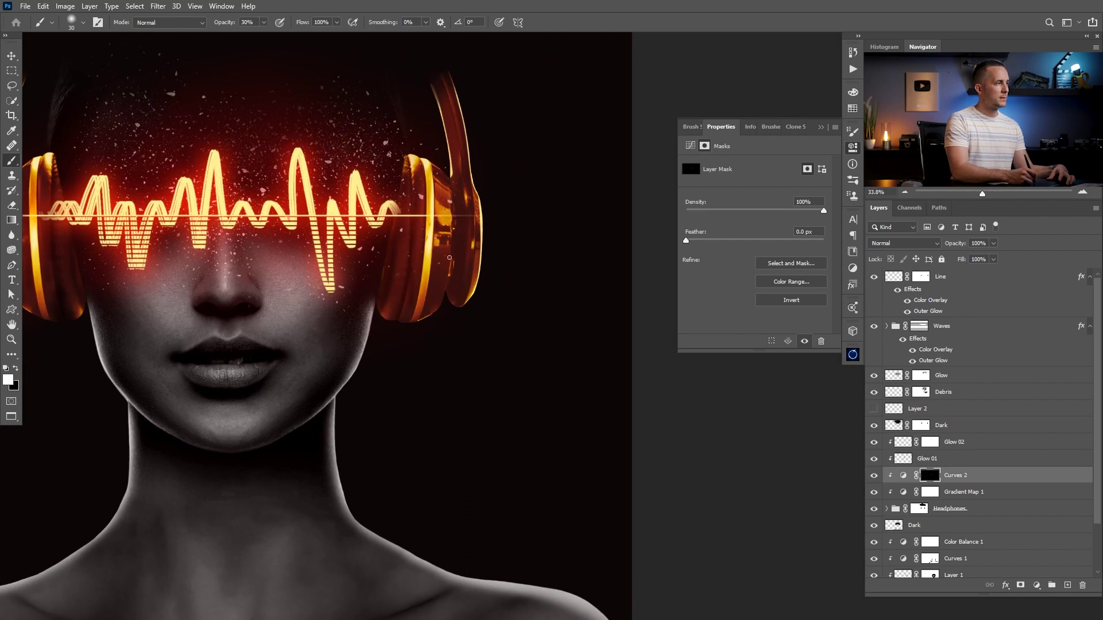
left_click_drag(445, 236, 454, 208)
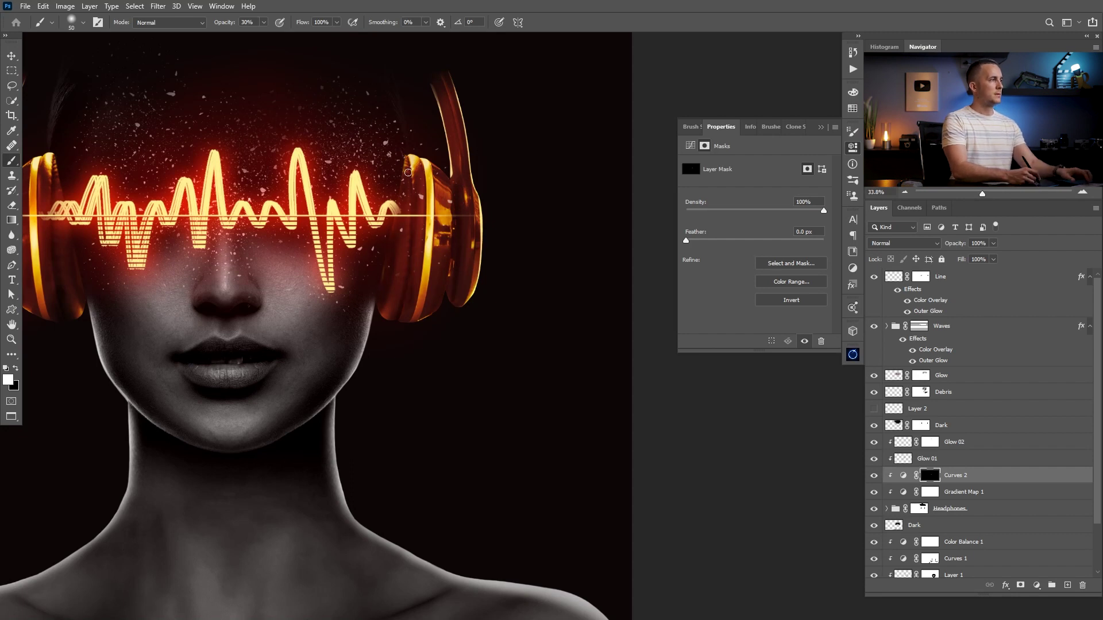
scroll(391, 264, "down", 4)
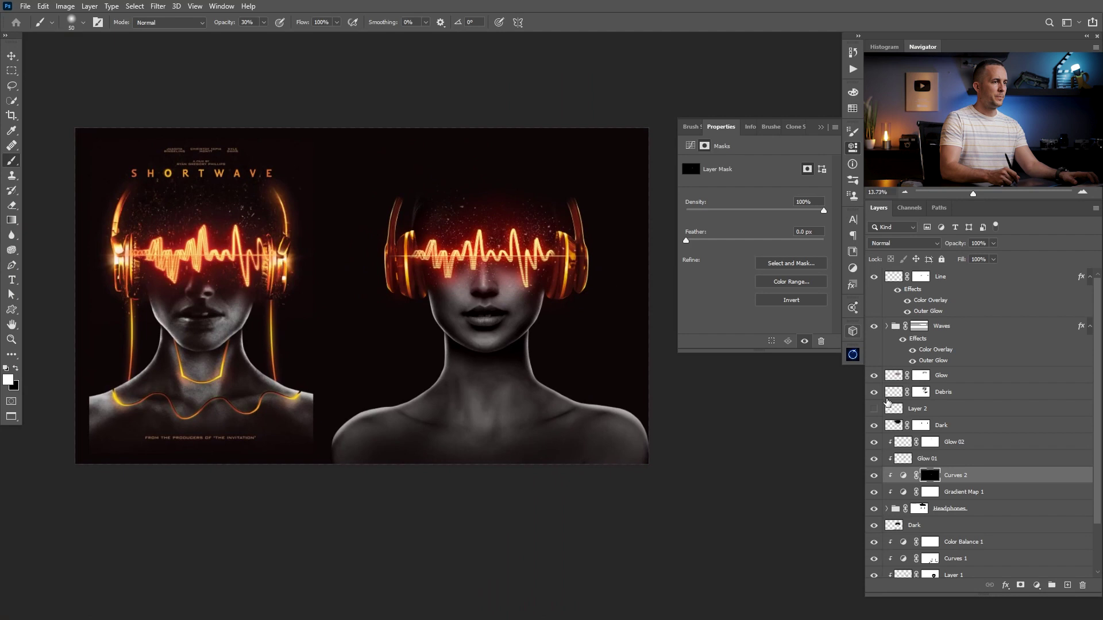
left_click(875, 476)
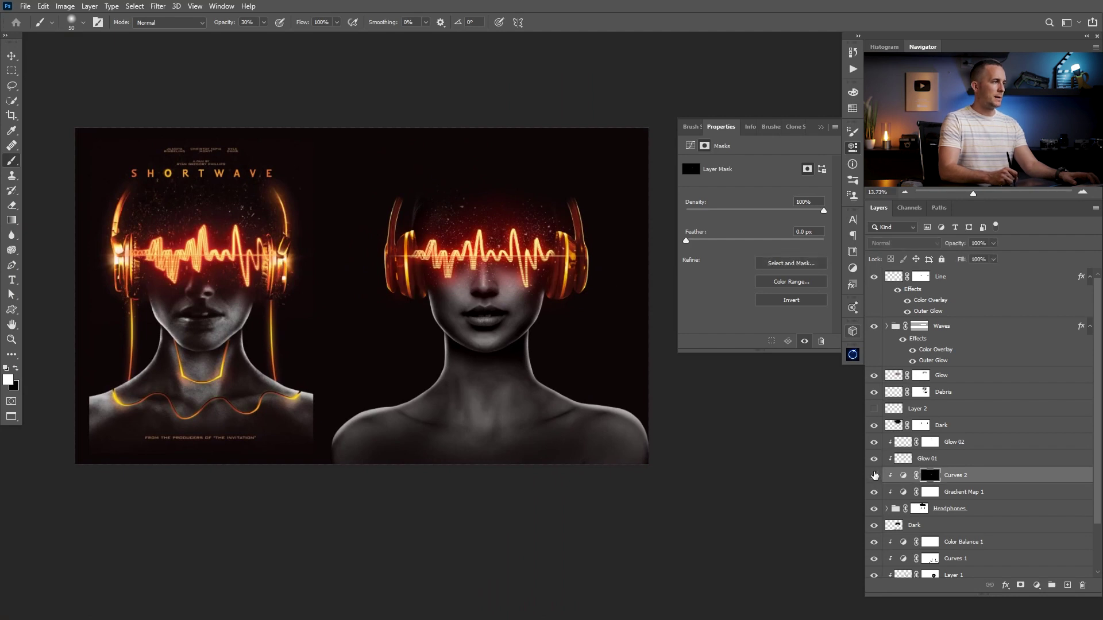
left_click(820, 127)
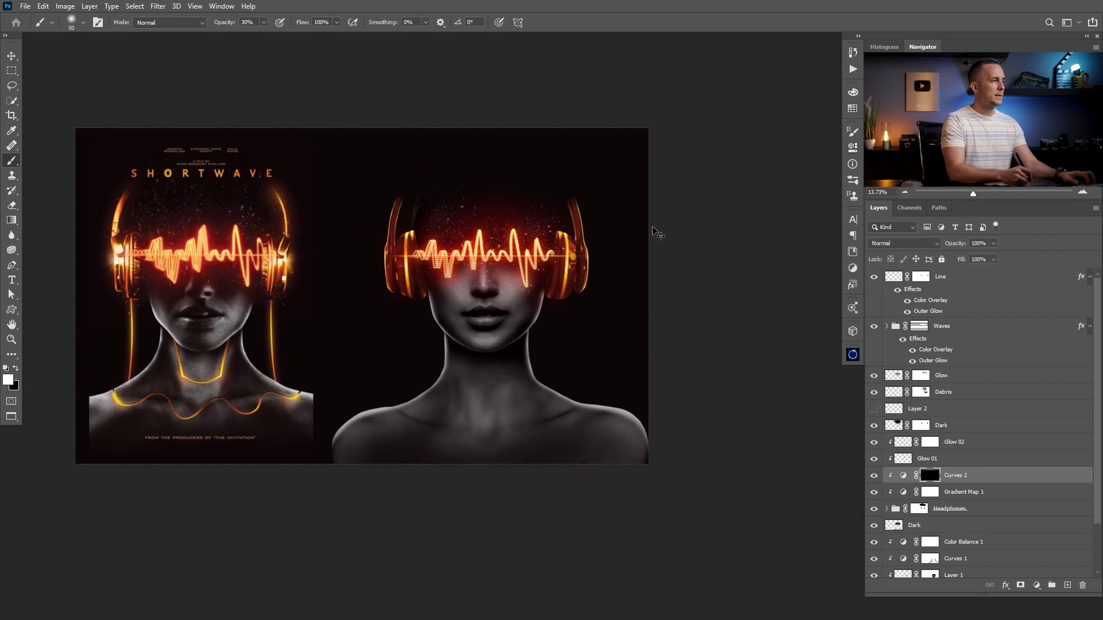
Step: Add a new layer above Glow 02, clip it to the Headphones stack and name it Glow 03
left_click_drag(513, 284, 554, 297)
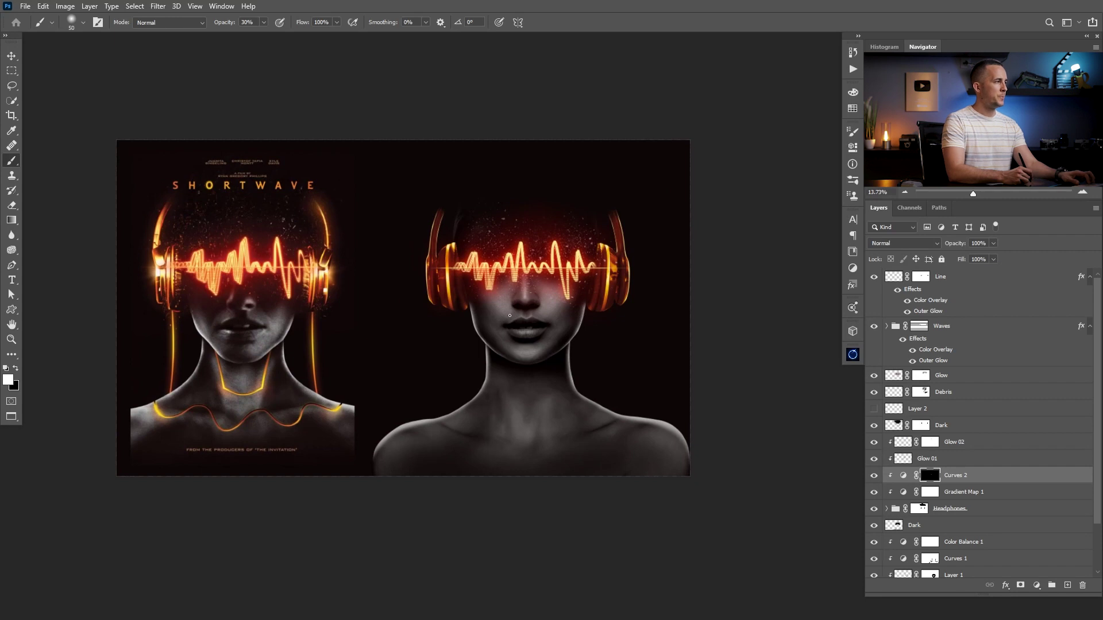
scroll(414, 229, "up", 2)
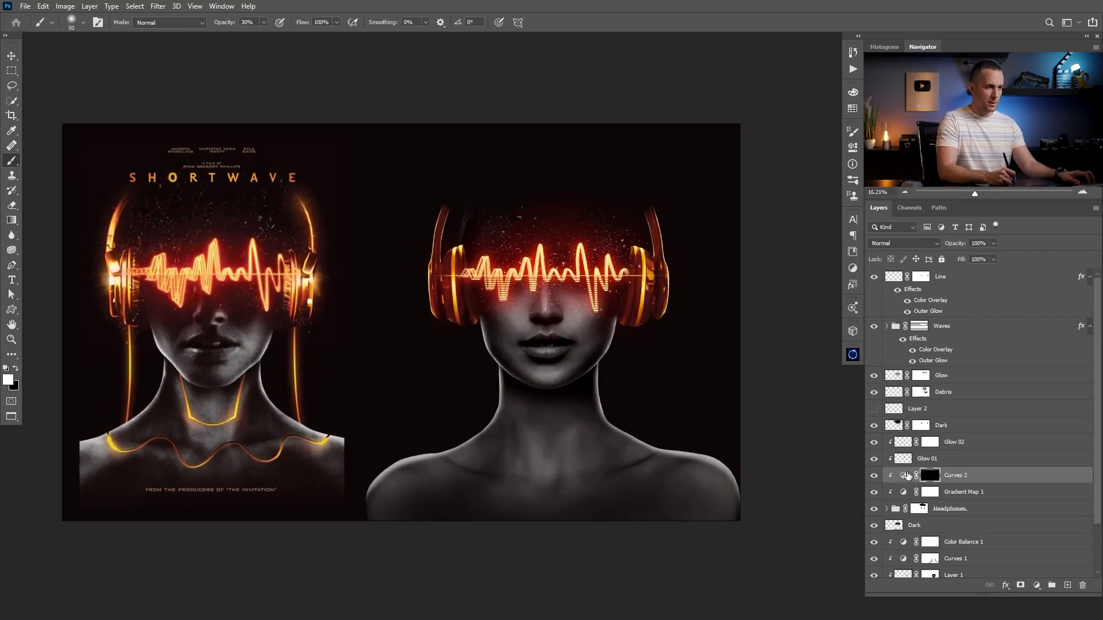
left_click(919, 460)
left_click(913, 447)
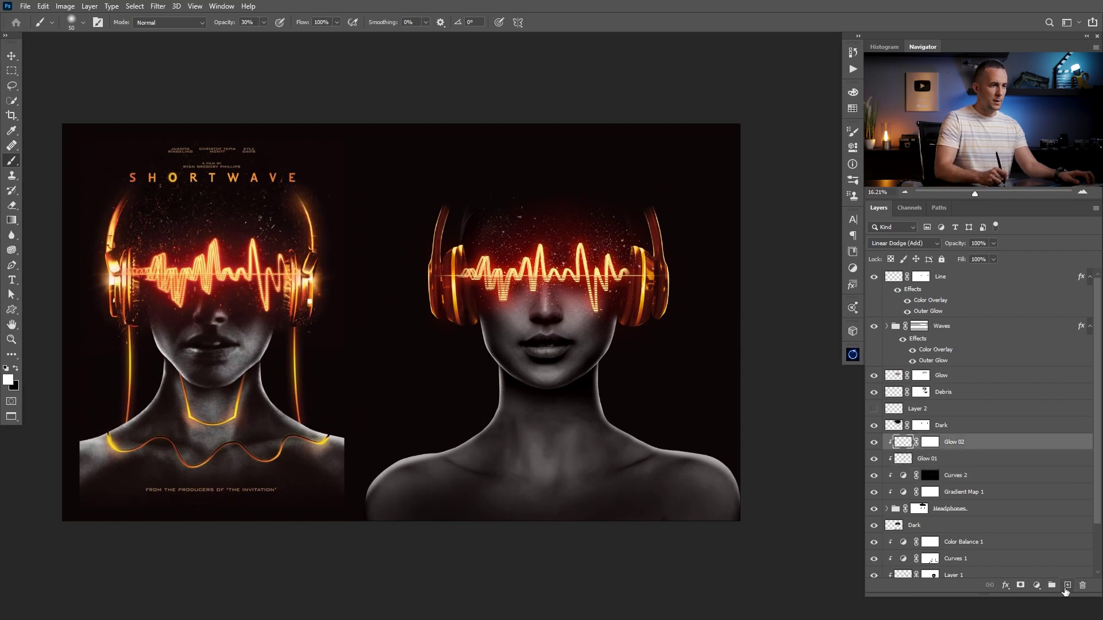
left_click(1067, 585)
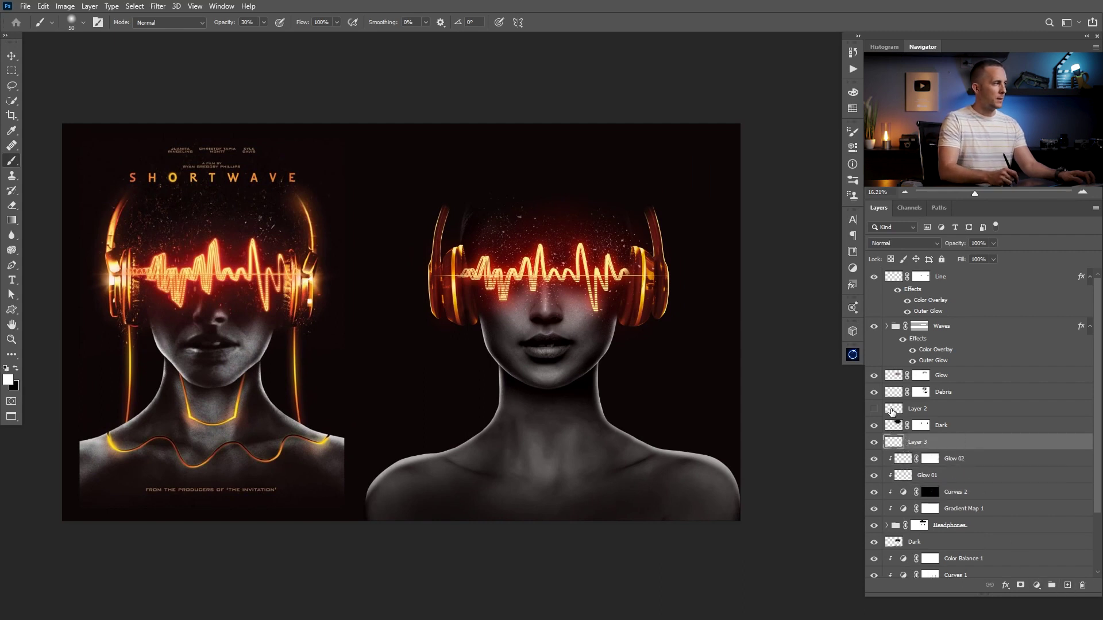
left_click(906, 451, "alt")
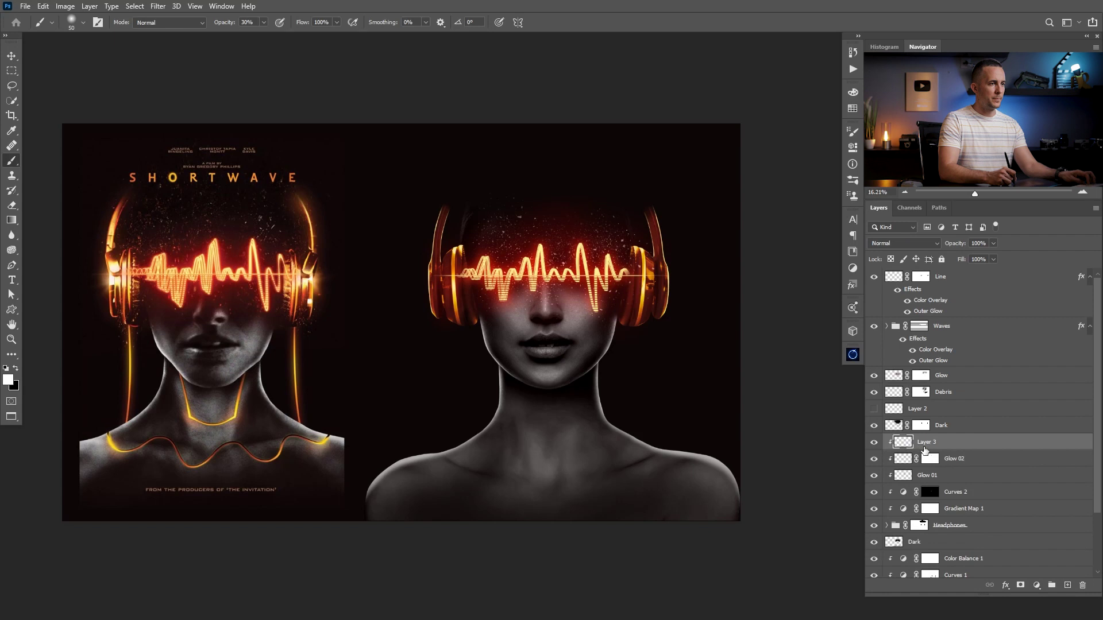
double_click(926, 441)
type("Glow 03")
key("Return")
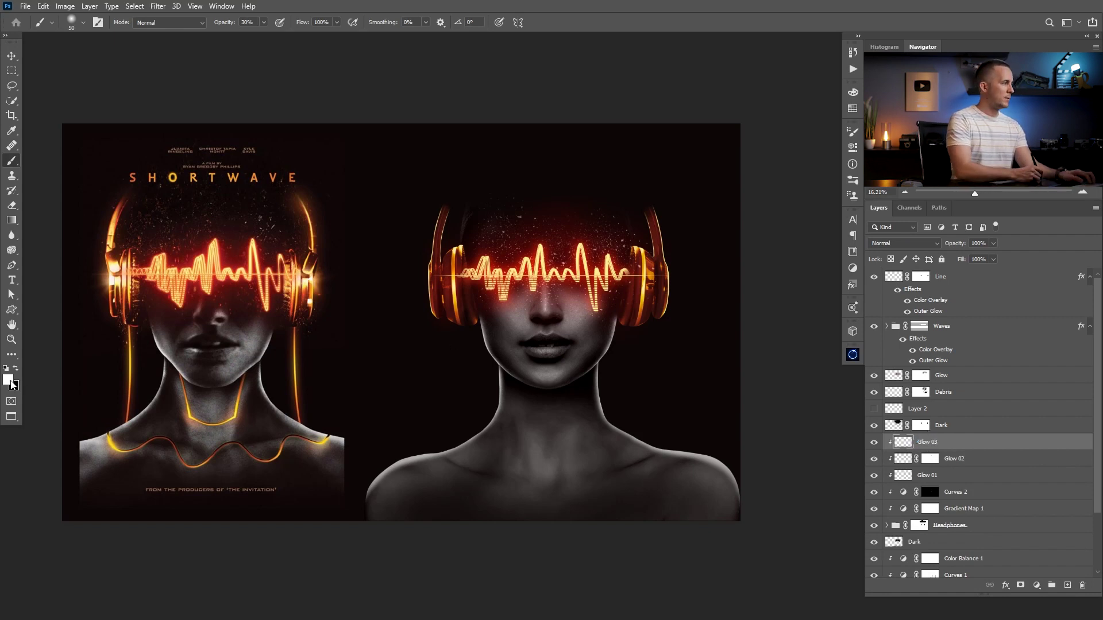
Step: Set Glow 03 to Linear Dodge (Add) and try painting sampled orange tones over the left headphone with a size 200 brush
left_click(120, 255, "alt")
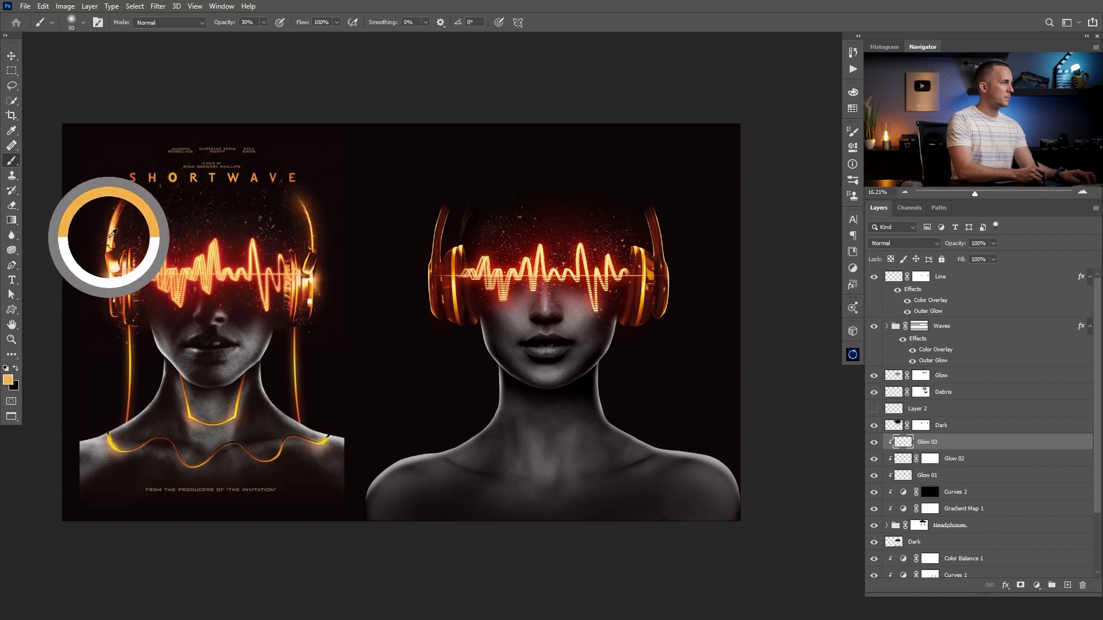
left_click(903, 243)
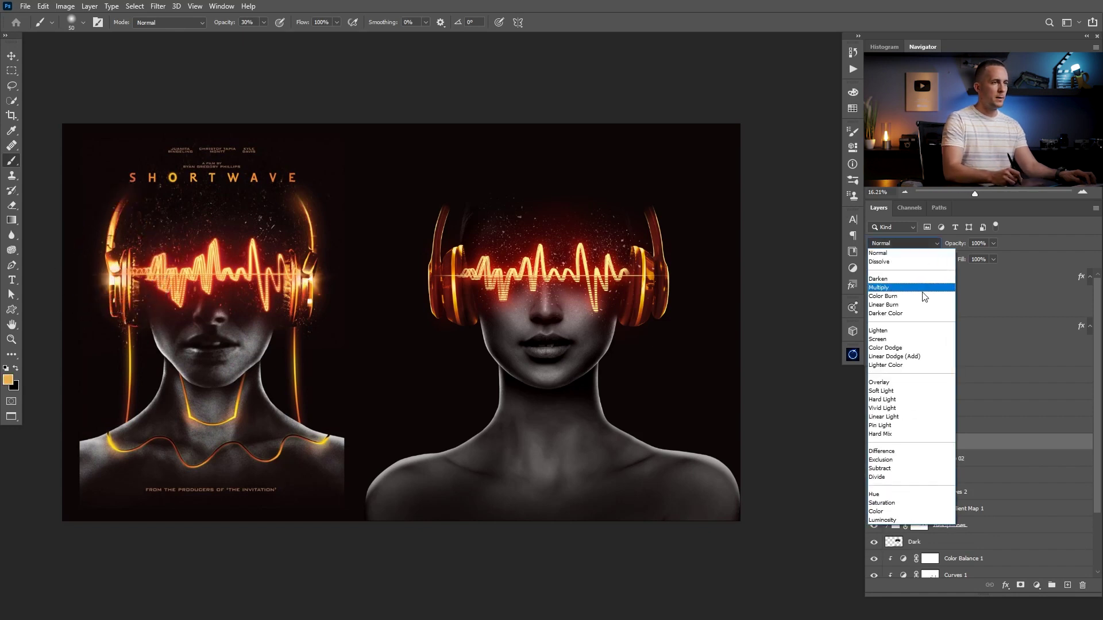
left_click(913, 360)
key("]")
key("]")
key("]")
key("]")
key("]")
key("]")
key("]")
key("]")
key("]")
left_click_drag(435, 250, 452, 192)
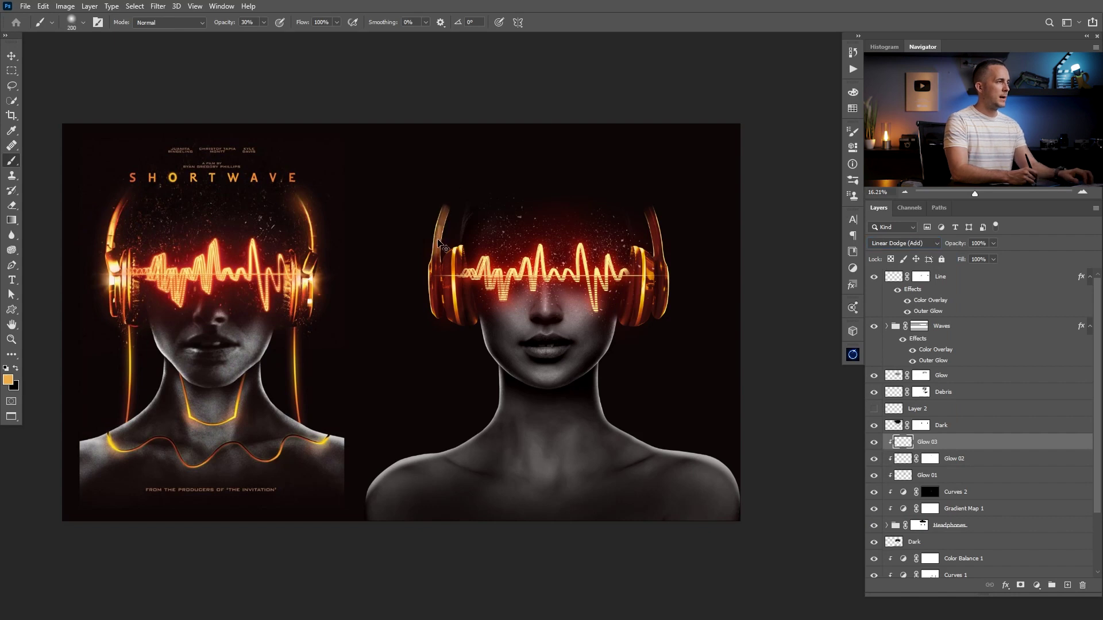
left_click(455, 268, "alt")
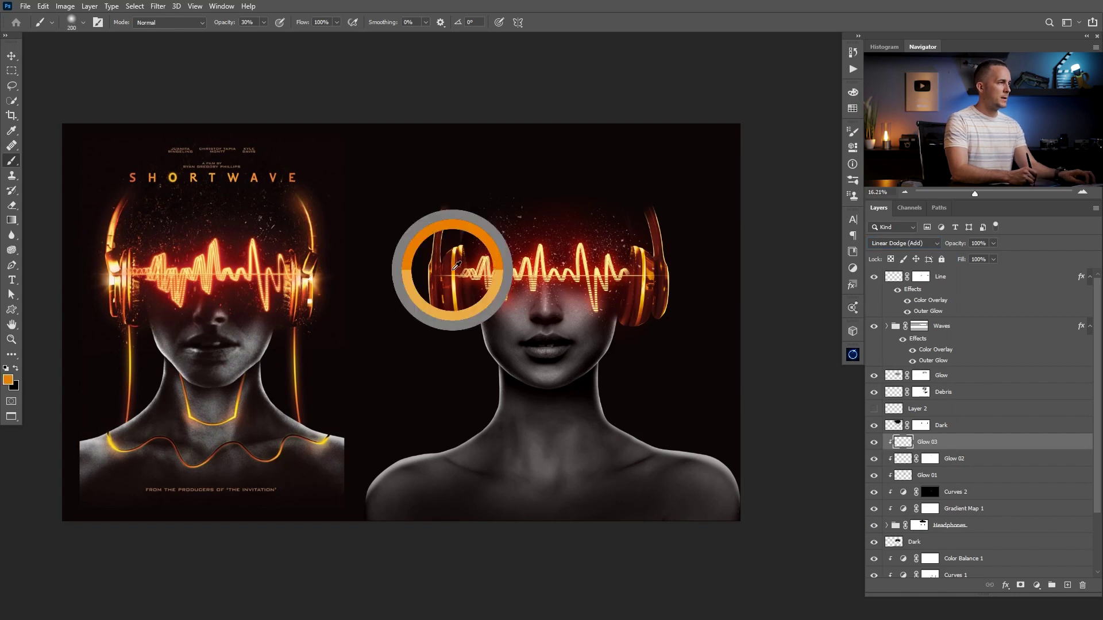
mouse_move(456, 266)
left_mouse_down()
mouse_move(509, 240)
mouse_move(513, 271)
mouse_move(505, 247)
left_mouse_up()
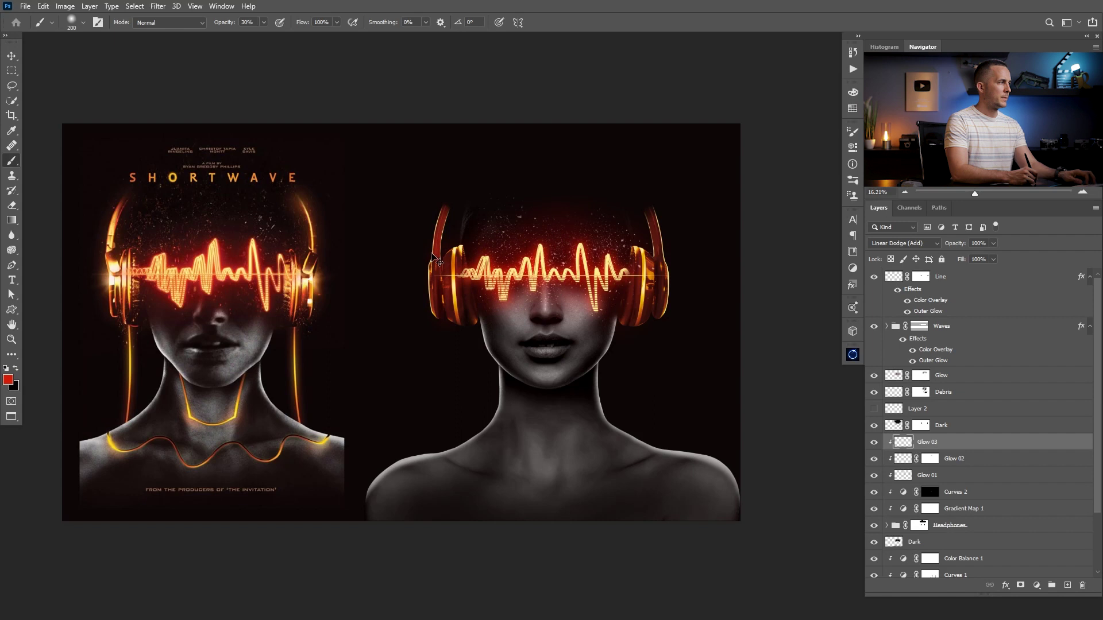
Step: Set the brush opacity to 20%, sample a light orange from the artwork and set Glow 03's blend mode to Color Dodge
scroll(436, 261, "up", 2)
key("2")
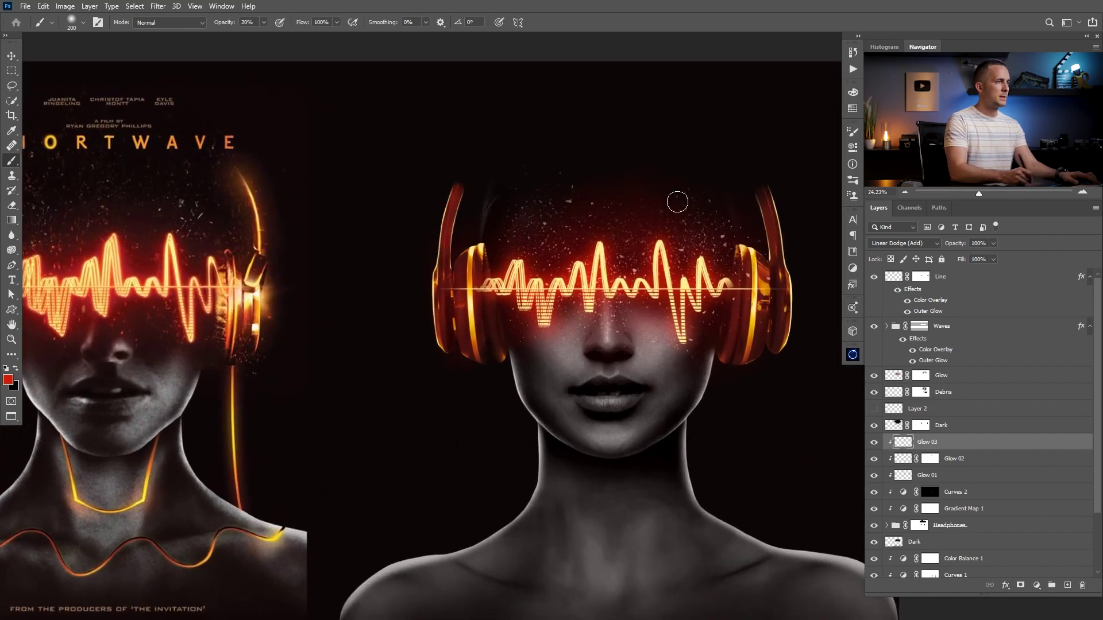
left_click(434, 296, "alt")
left_click_drag(306, 248, 482, 269)
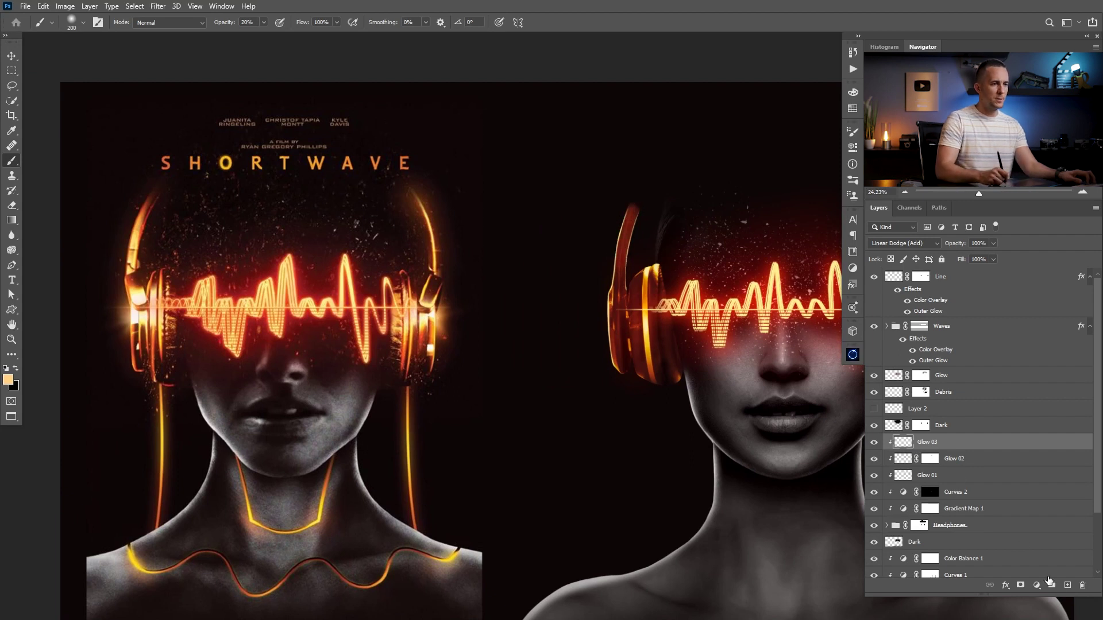
left_click(903, 243)
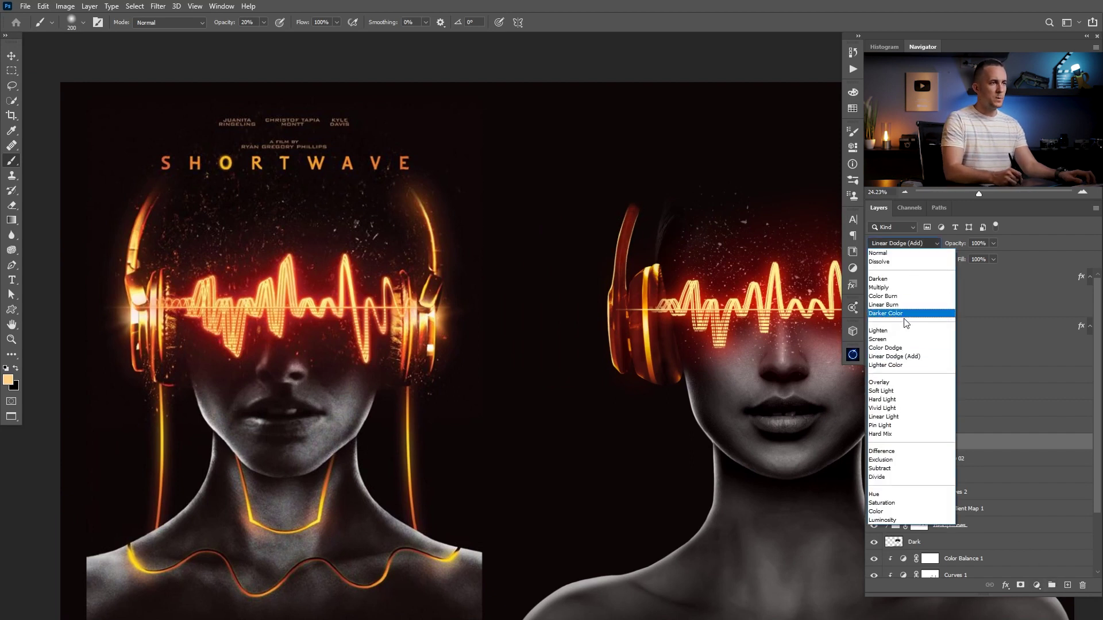
left_click(904, 347)
Step: Paint light orange highlights along the headbands and earcups on Glow 03 with a smaller brush
left_click_drag(612, 245, 620, 292)
key("bracketleft")
key("bracketleft")
key("bracketleft")
key("bracketleft")
key("bracketleft")
key("bracketleft")
key("bracketleft")
key("bracketleft")
key("bracketleft")
key("bracketleft")
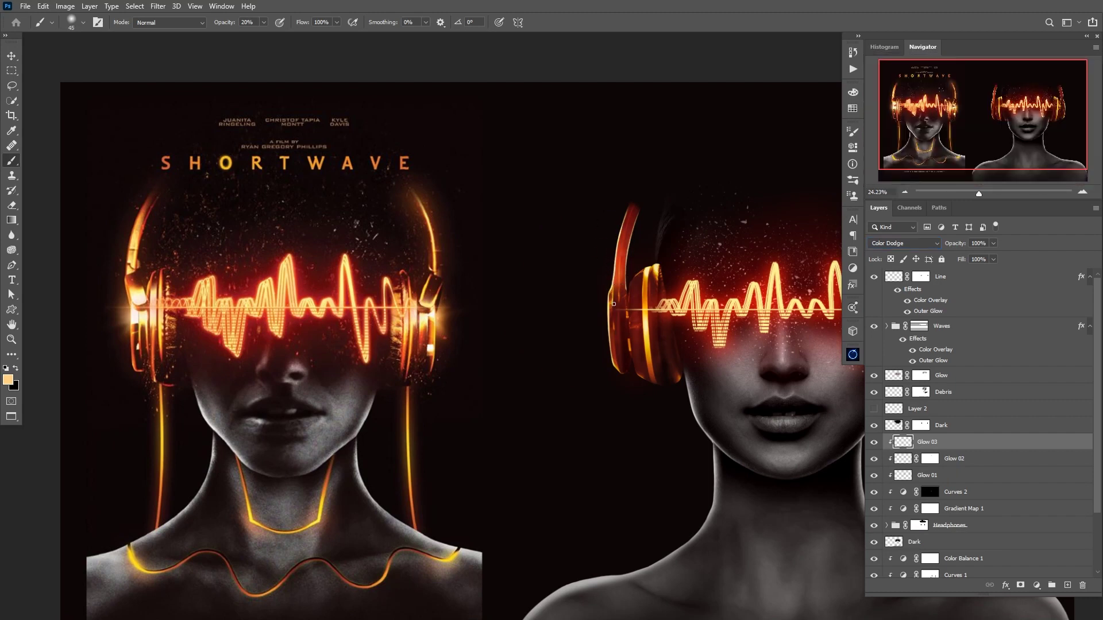
mouse_move(662, 310)
left_mouse_down()
mouse_move(652, 192)
mouse_move(660, 233)
left_mouse_up()
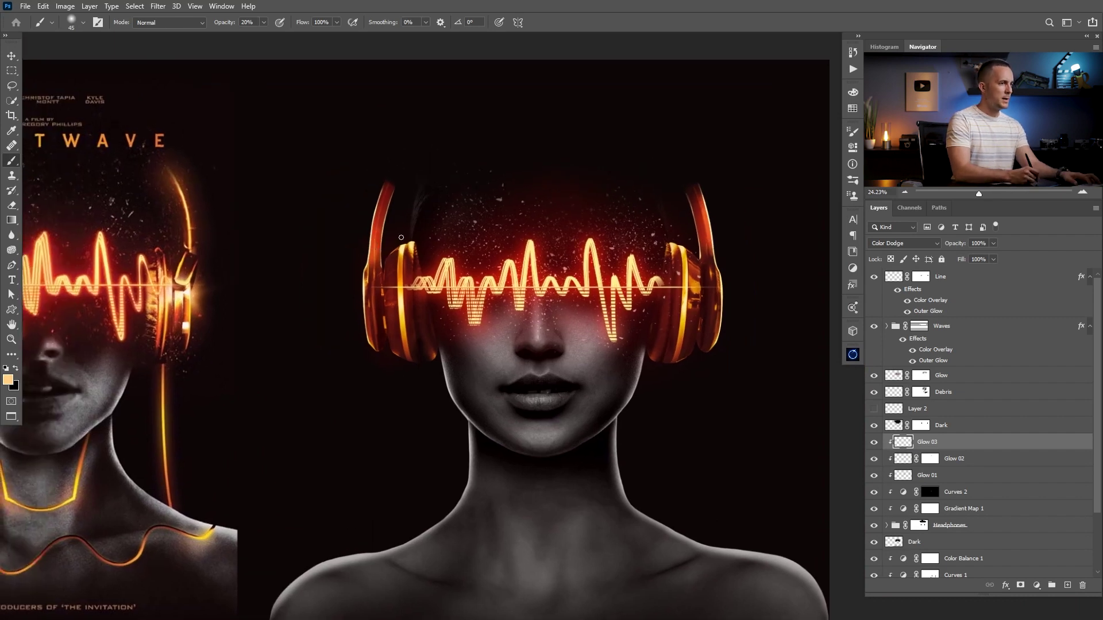
Step: Add a layer mask to Glow 03 and soften excess glow on the headphones with a black brush at 20% opacity
key("e")
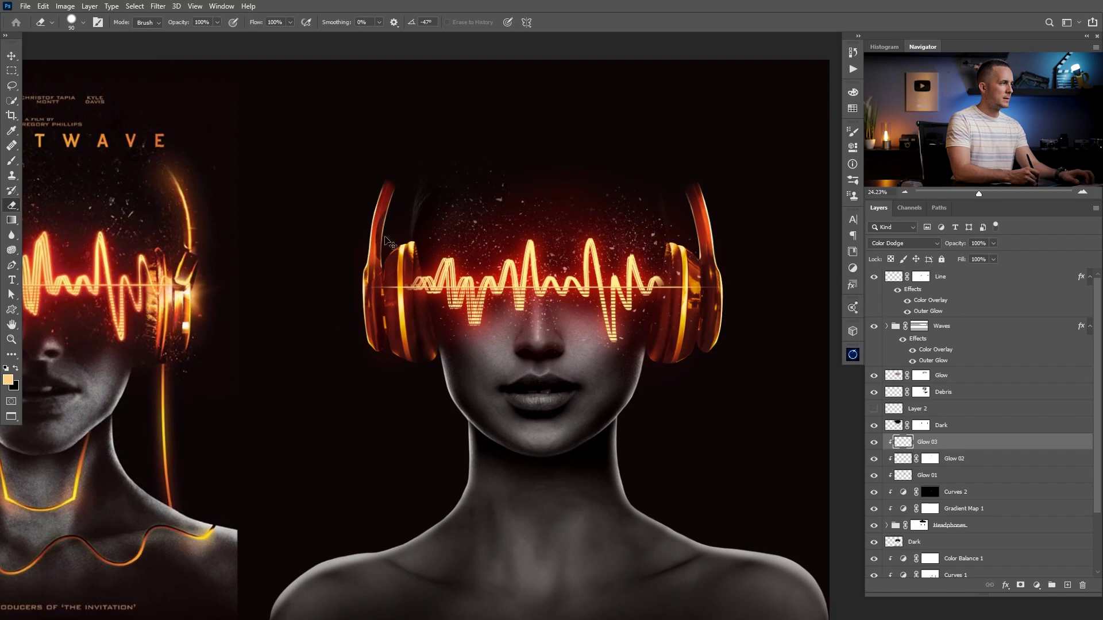
left_click(1020, 585)
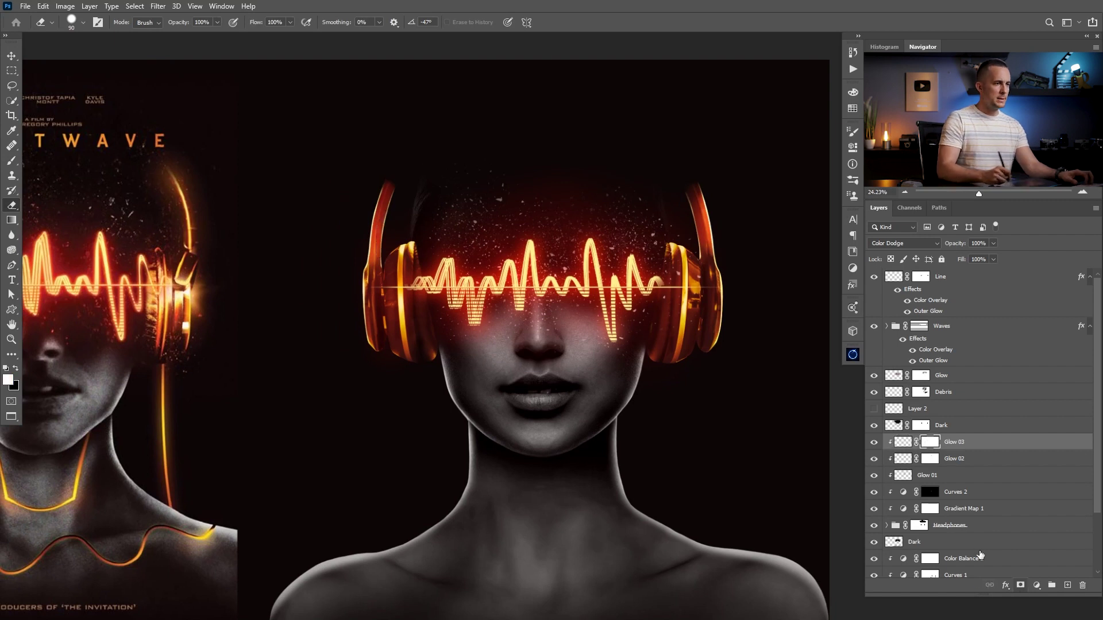
left_click_drag(356, 230, 371, 229)
key("x")
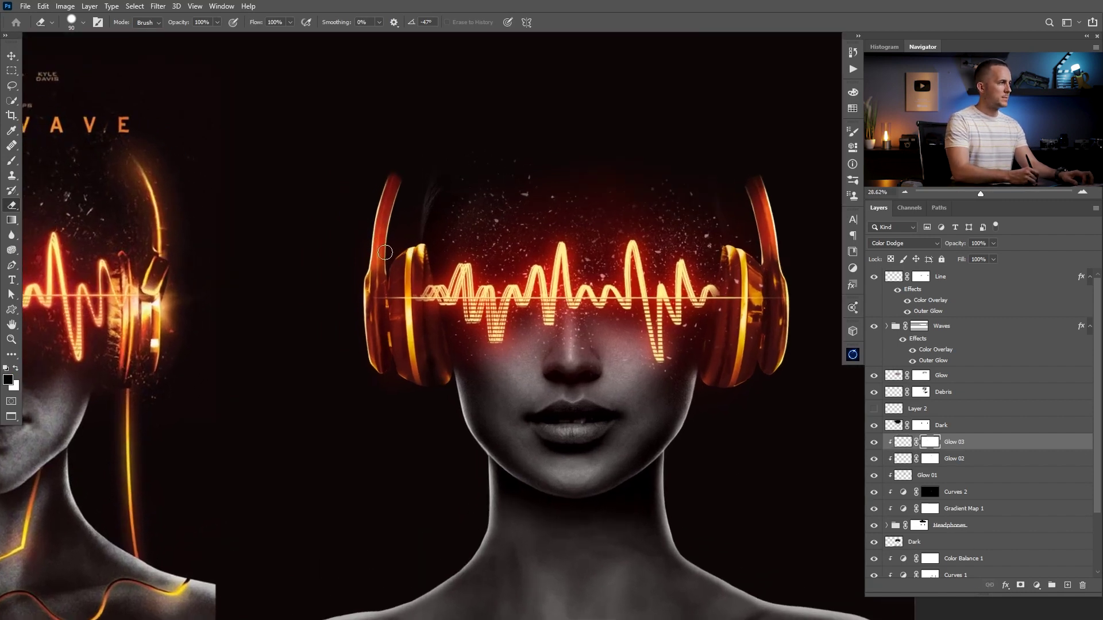
key("6")
key("b")
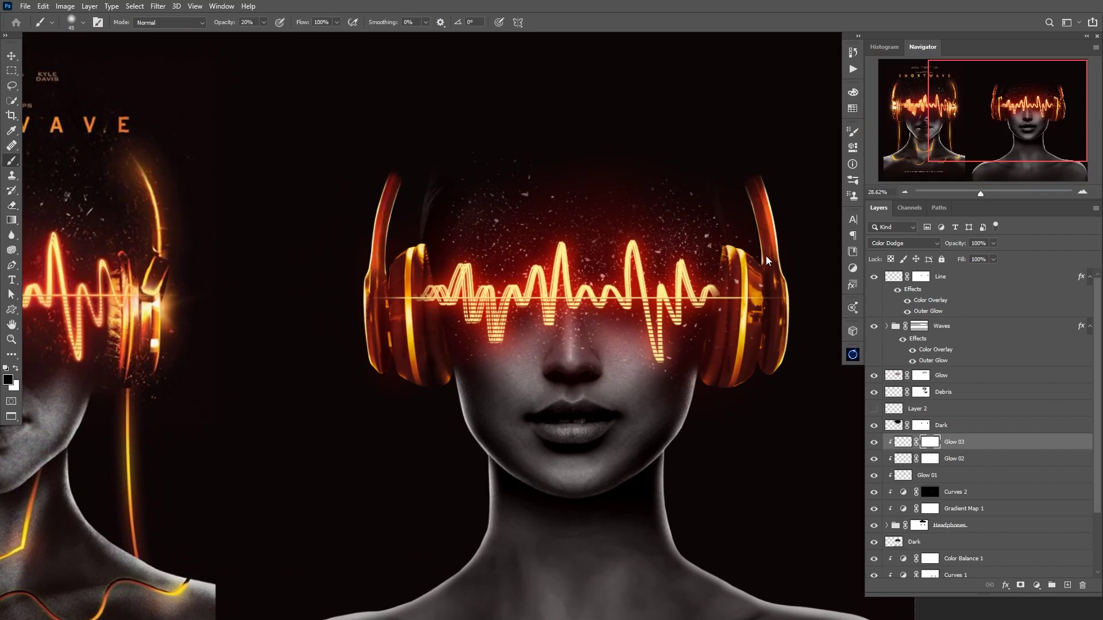
key("bracketright")
key("bracketright")
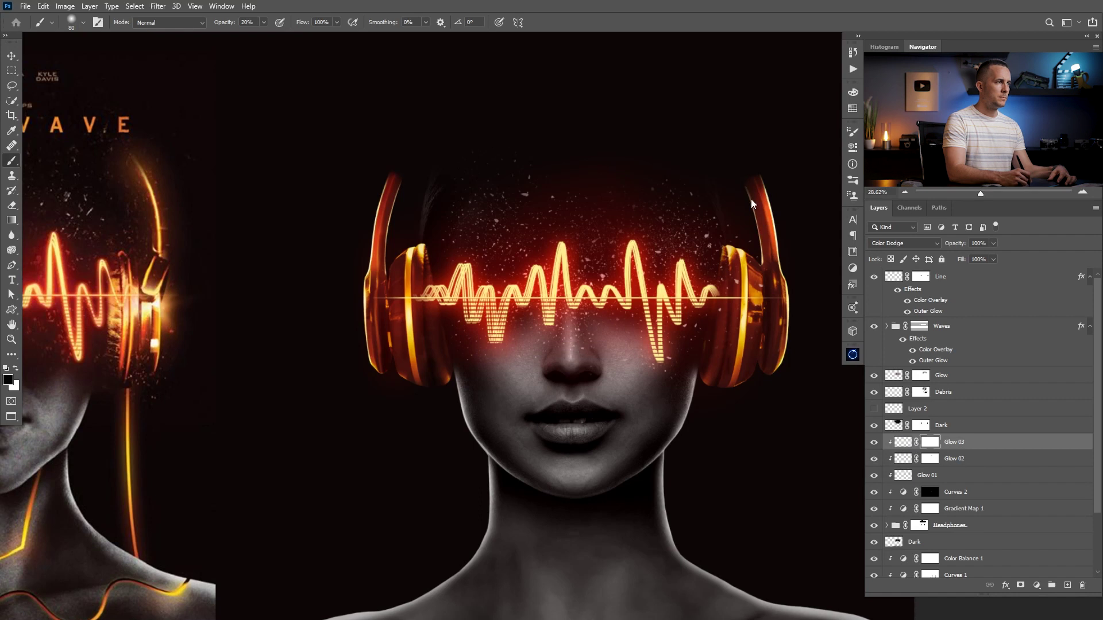
left_click_drag(448, 229, 413, 253)
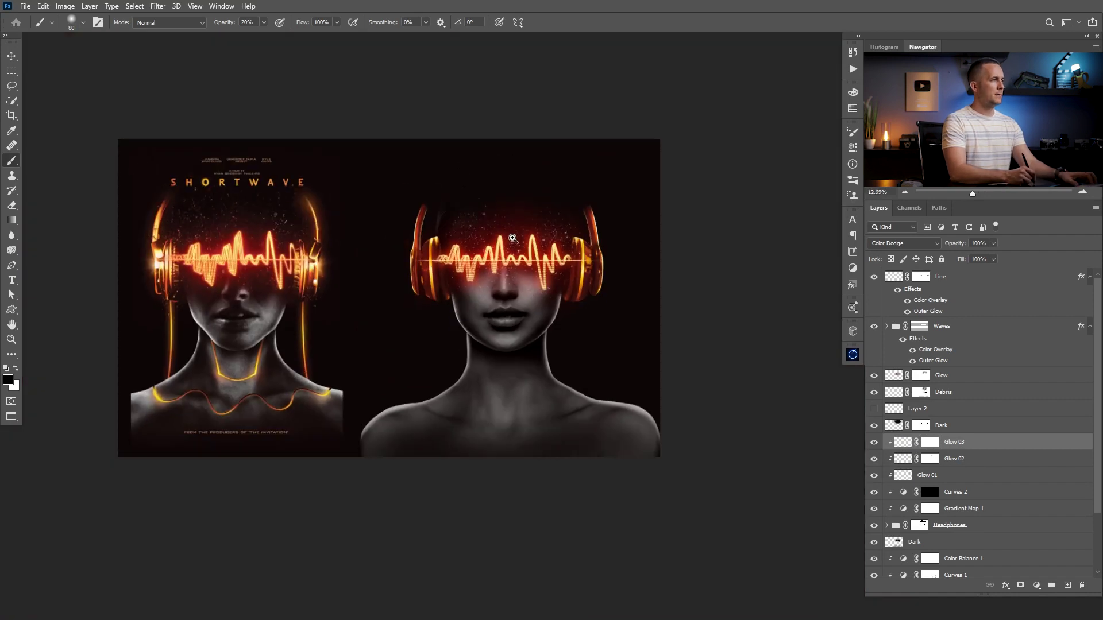
Step: Target the Glow 03 layer instead of its mask and choose a paler cream foreground colour for the headphone highlights
scroll(475, 239, "up", 3)
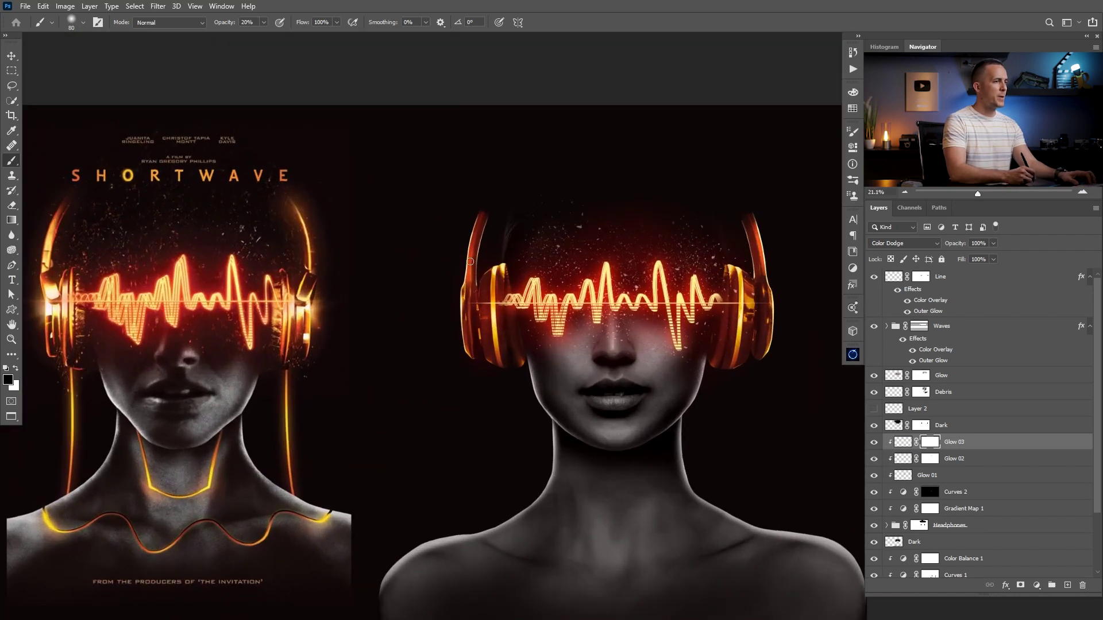
key("ctrl+2")
key("x")
left_click(467, 271, "alt")
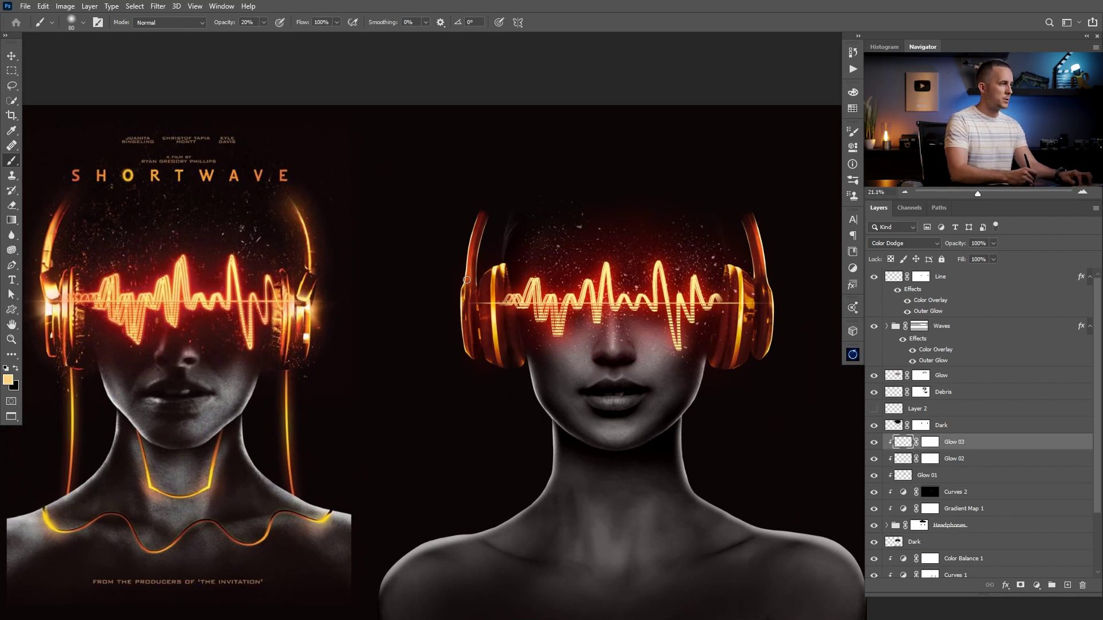
left_click(9, 380)
left_click(784, 111)
key("Return")
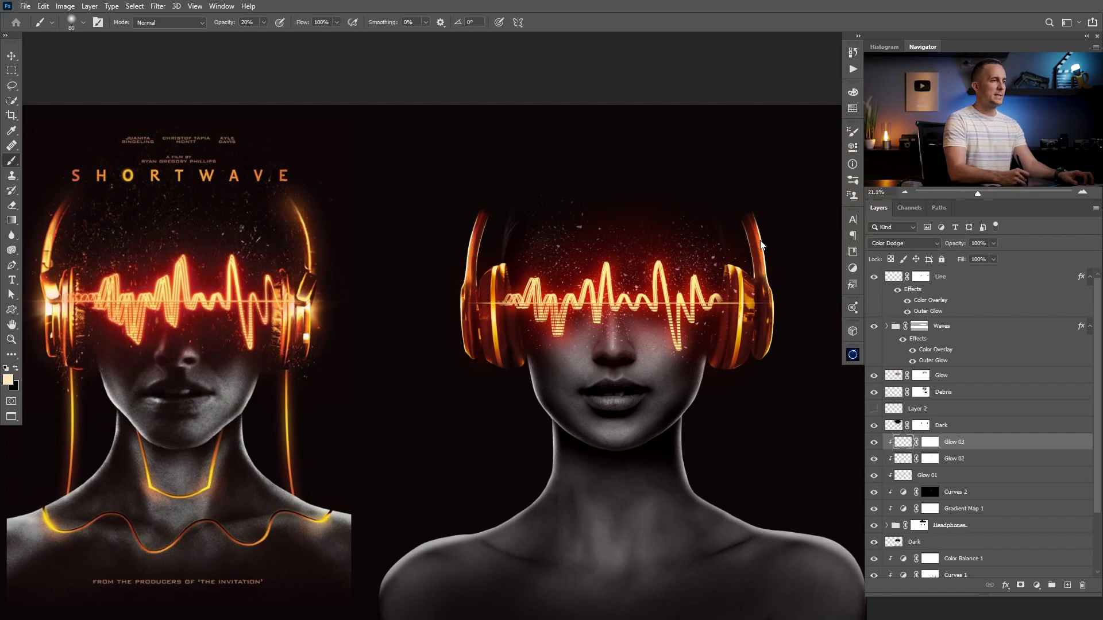
Step: Compare the glow and highlights on the poster's headphones with those on the model's headphones
left_click_drag(657, 270, 553, 293)
left_click_drag(592, 283, 556, 295)
left_click_drag(493, 279, 558, 284)
left_click_drag(159, 315, 213, 335)
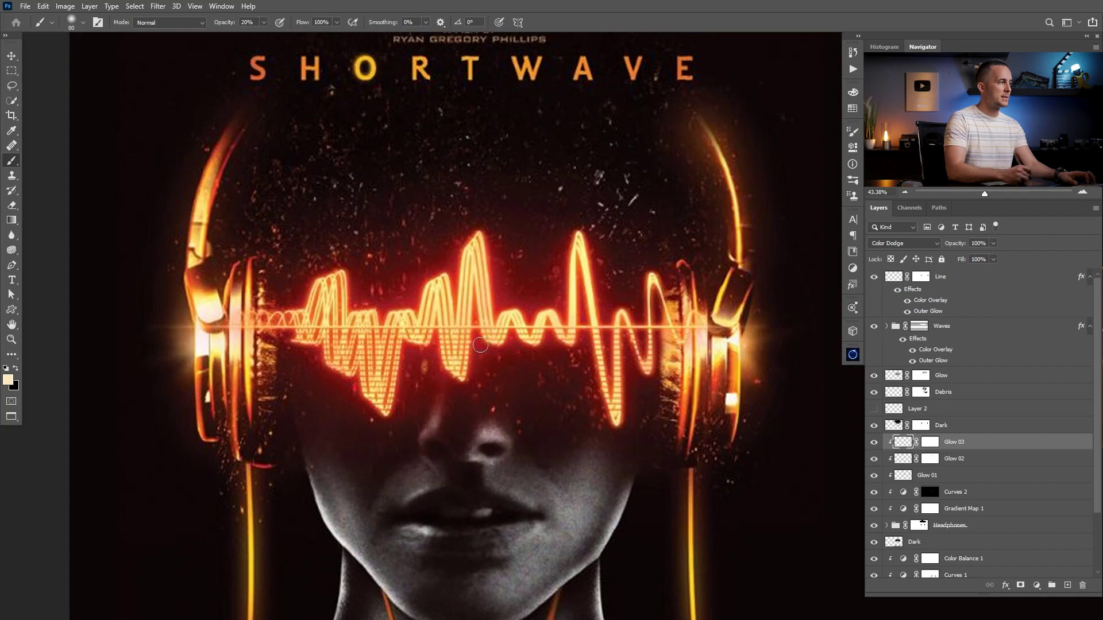
left_click_drag(534, 315, 457, 314)
left_click_drag(833, 355, 513, 282)
left_click_drag(432, 253, 450, 256)
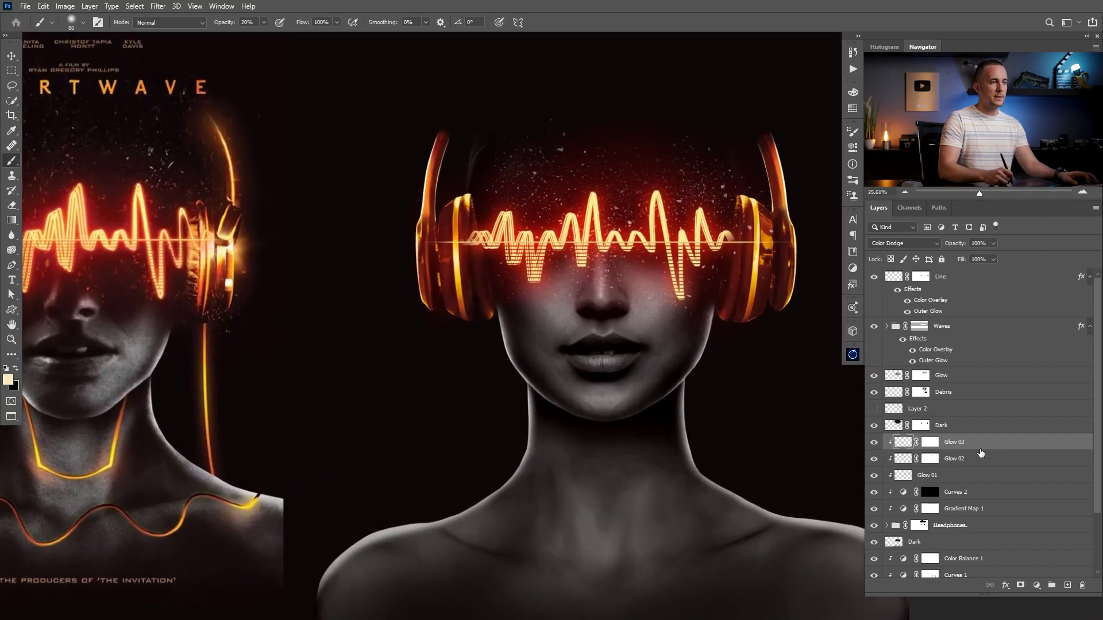
Step: Add a new layer above Glow 03 and name it "Bigger glow"
left_click(1067, 584)
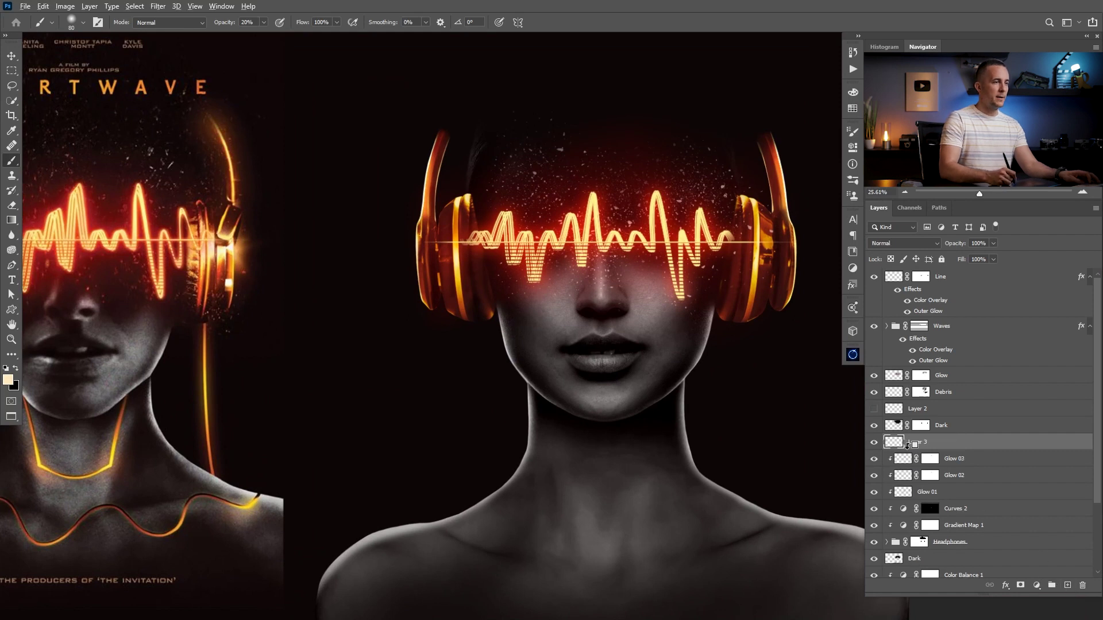
double_click(919, 442)
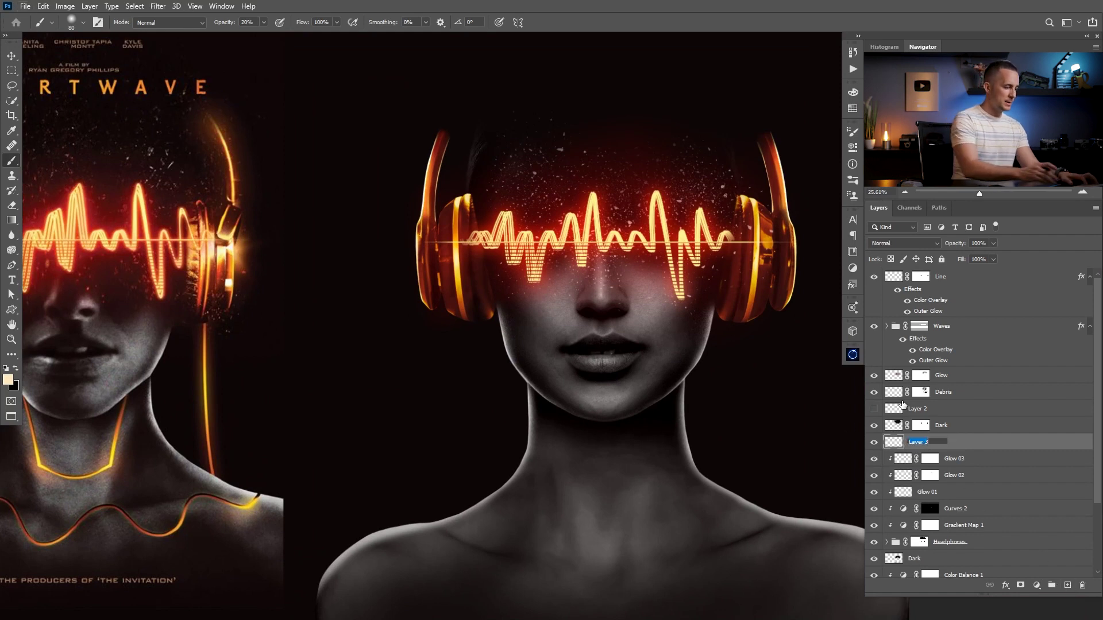
type("Bigger glow")
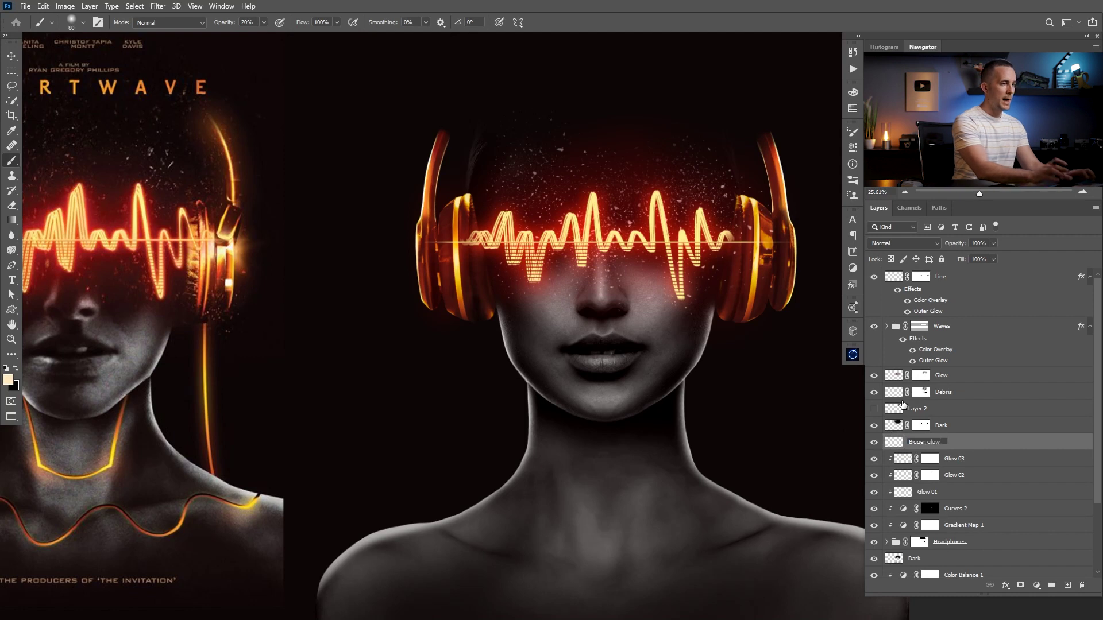
key("Return")
Step: Sample the orange glow beside the poster's earcup and dab it on the model's left earcup with a 200 px brush at 100% opacity
left_click_drag(386, 261, 488, 264)
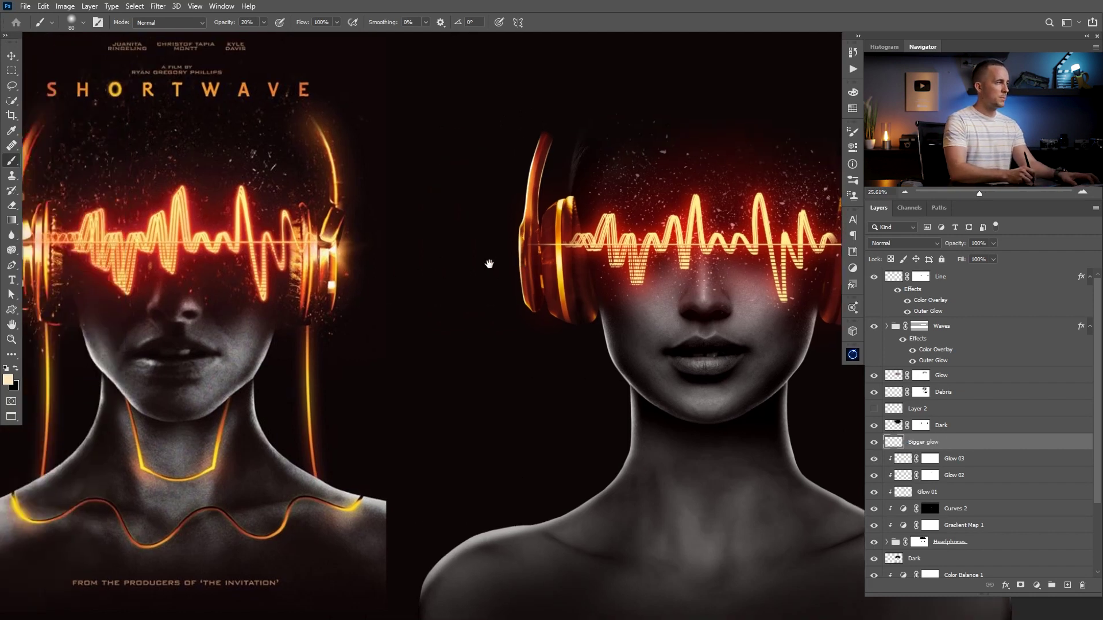
left_click(343, 260, "alt")
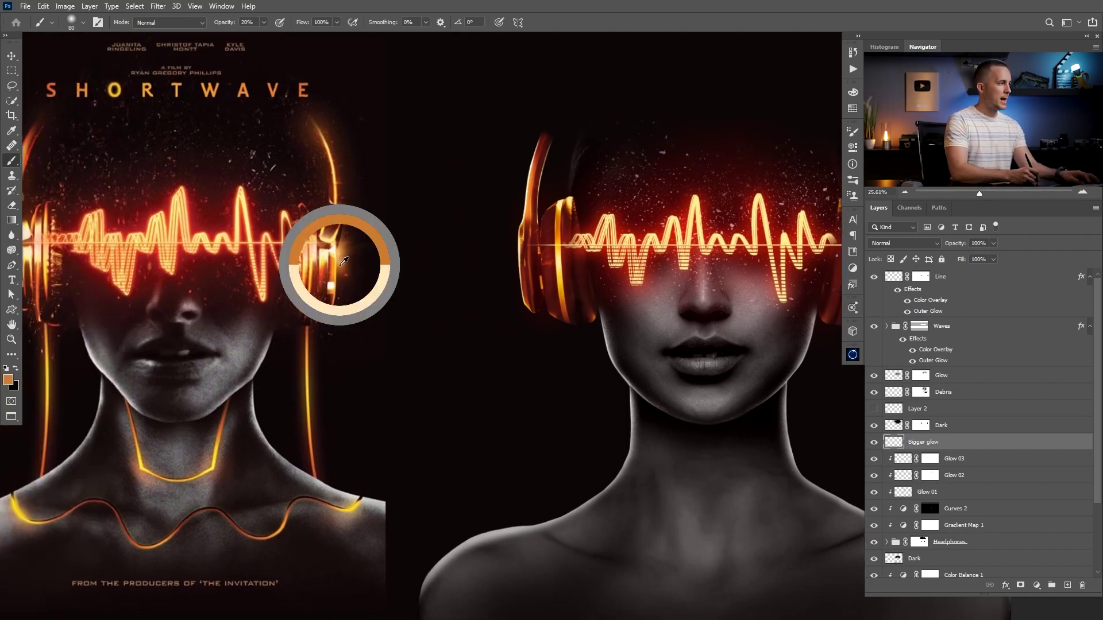
key("bracketright")
key("bracketright")
key("bracketright")
key("bracketright")
key("bracketright")
key("bracketright")
key("bracketright")
key("bracketright")
key("bracketleft")
key("bracketleft")
key("0")
left_click(518, 262)
left_click(520, 263)
left_click(517, 262)
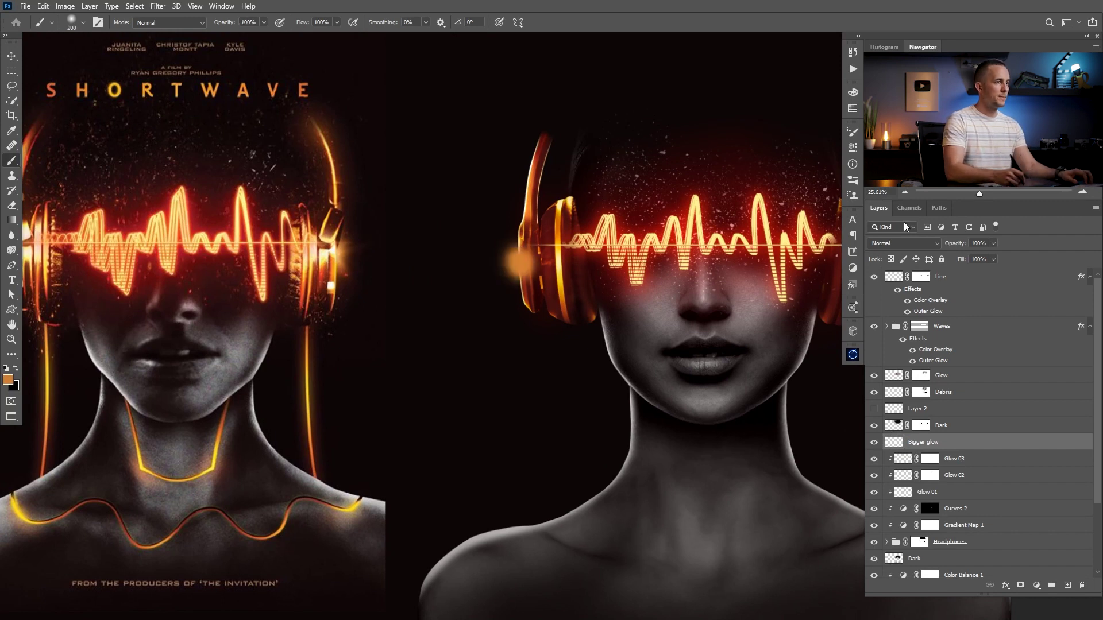
Step: Set Bigger glow to Linear Dodge (Add) blending and paint the left earcup's glow with a pale yellow sampled from the poster's headphones
left_click(906, 246)
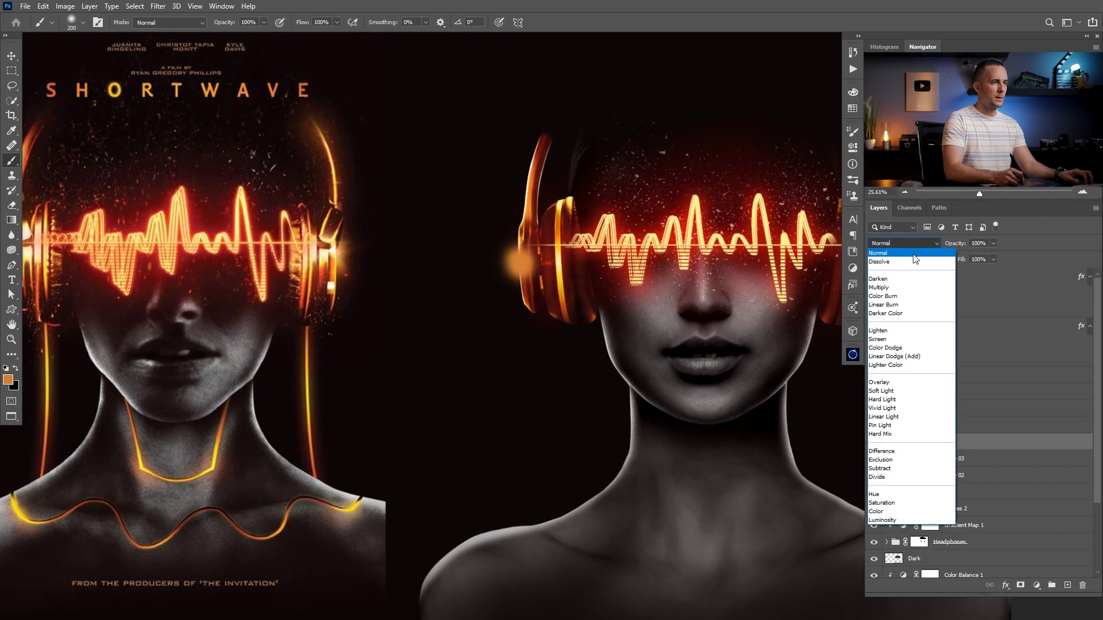
left_click(901, 356)
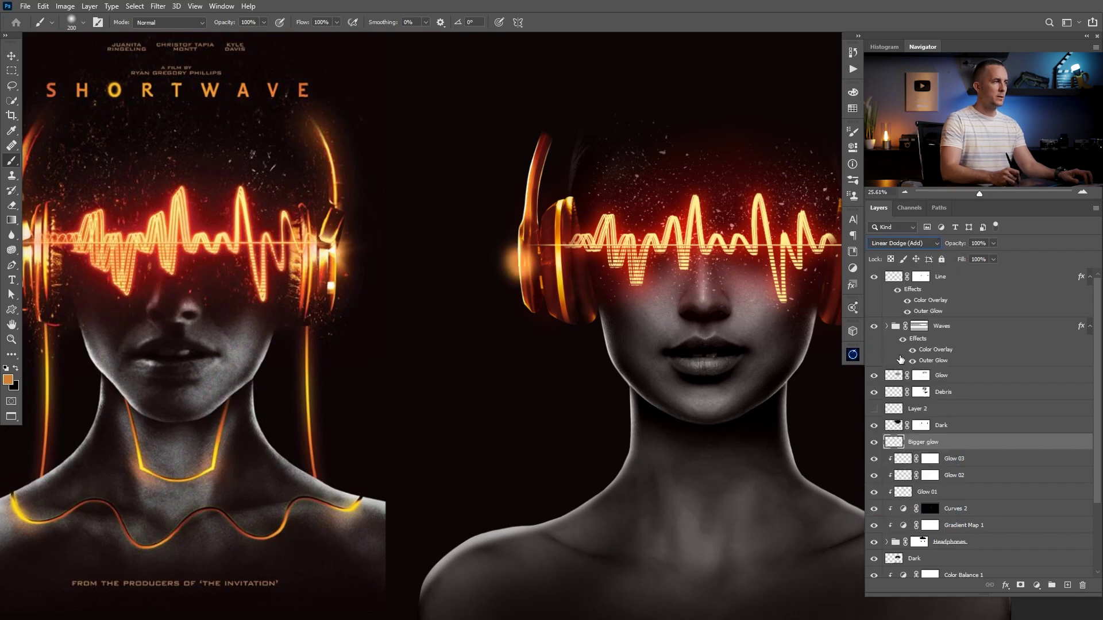
left_click(330, 255, "alt")
left_click_drag(516, 257, 520, 260)
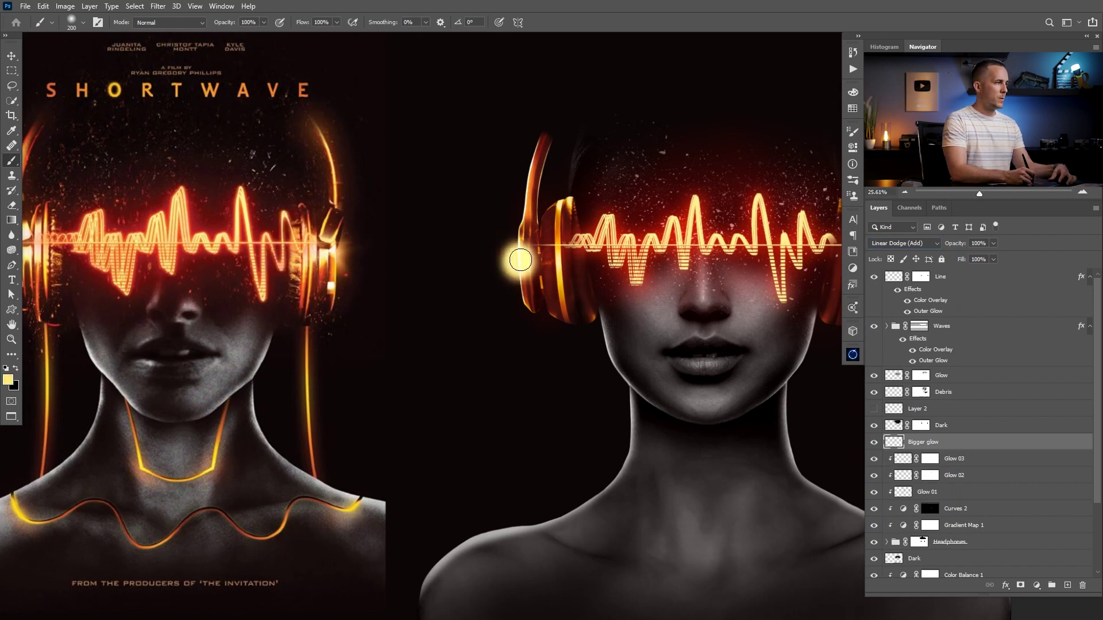
Step: Paint a yellow glow sampled from the poster along both of the model's headbands and the outer edges of the earcups
left_click(310, 269, "alt")
mouse_move(499, 256)
left_mouse_down()
mouse_move(522, 264)
mouse_move(523, 256)
left_mouse_up()
left_click_drag(518, 267, 517, 280)
mouse_move(529, 222)
left_mouse_down()
mouse_move(488, 319)
mouse_move(491, 258)
mouse_move(503, 246)
mouse_move(491, 347)
left_mouse_up()
key("ctrl+z")
key("bracketleft")
key("bracketleft")
left_click(505, 246)
left_click_drag(689, 341, 324, 317)
mouse_move(453, 220)
left_mouse_down()
mouse_move(485, 320)
mouse_move(484, 370)
left_mouse_up()
mouse_move(154, 317)
left_mouse_down()
mouse_move(539, 293)
mouse_move(569, 304)
left_mouse_up()
Step: Move the Bigger glow layer directly below the Headphones group so the glow sits behind the headphones
left_click_drag(902, 439, 919, 552)
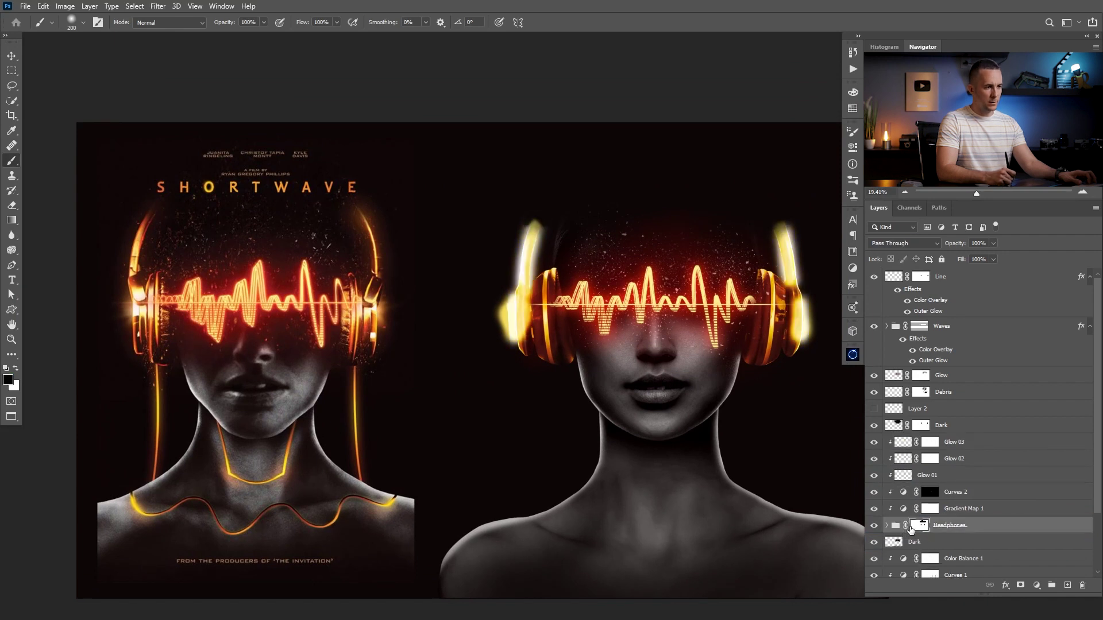
key("ctrl+z")
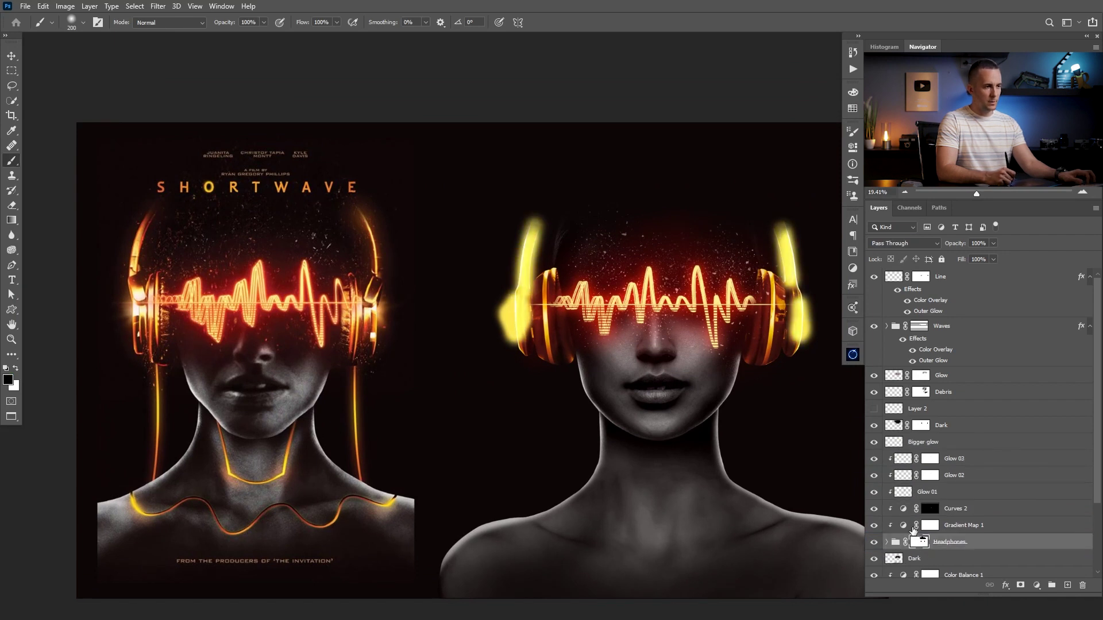
left_click_drag(900, 447, 927, 571)
Step: Smudge the yellow glow beside the left earcup and headband inward, using a 600 px Smudge tool at 100% strength
left_click_drag(577, 365, 521, 352)
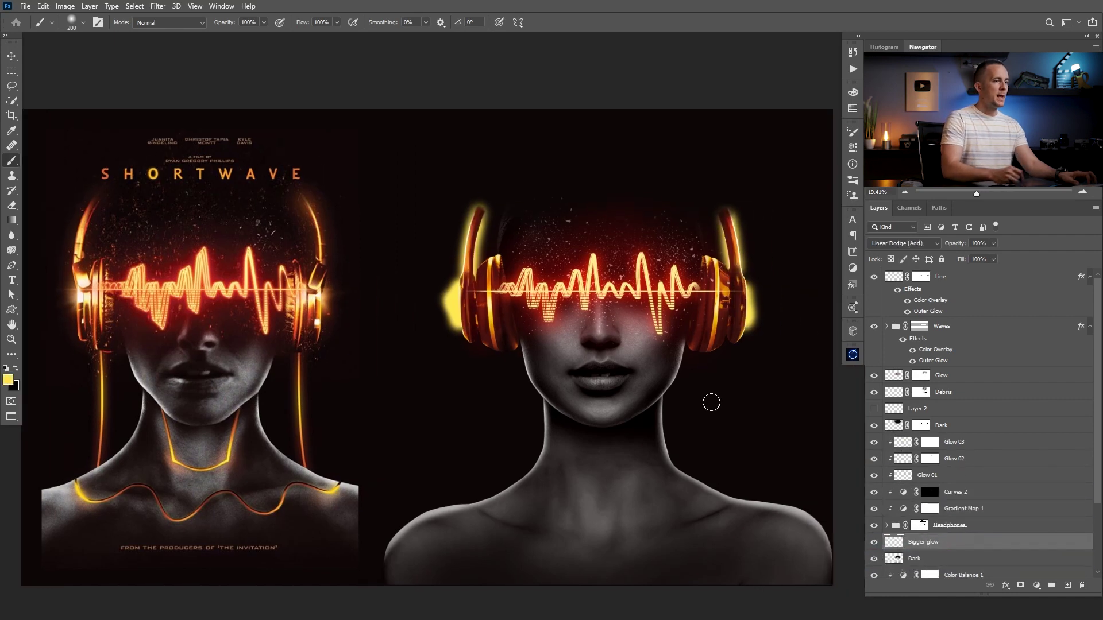
left_click_drag(17, 232, 70, 237)
left_click(67, 256)
scroll(421, 312, "up", 3)
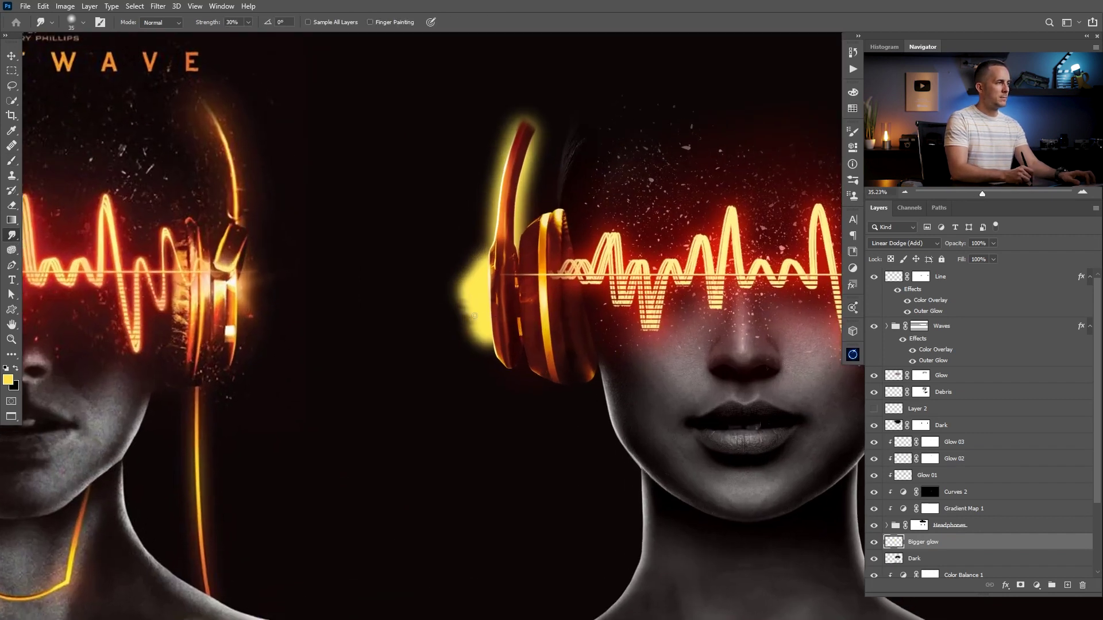
key("bracketright")
key("bracketright")
key("bracketright")
key("bracketright")
key("bracketright")
key("bracketright")
key("bracketright")
key("bracketright")
key("bracketright")
key("bracketright")
key("bracketright")
key("bracketright")
key("bracketright")
key("bracketright")
key("bracketright")
key("bracketright")
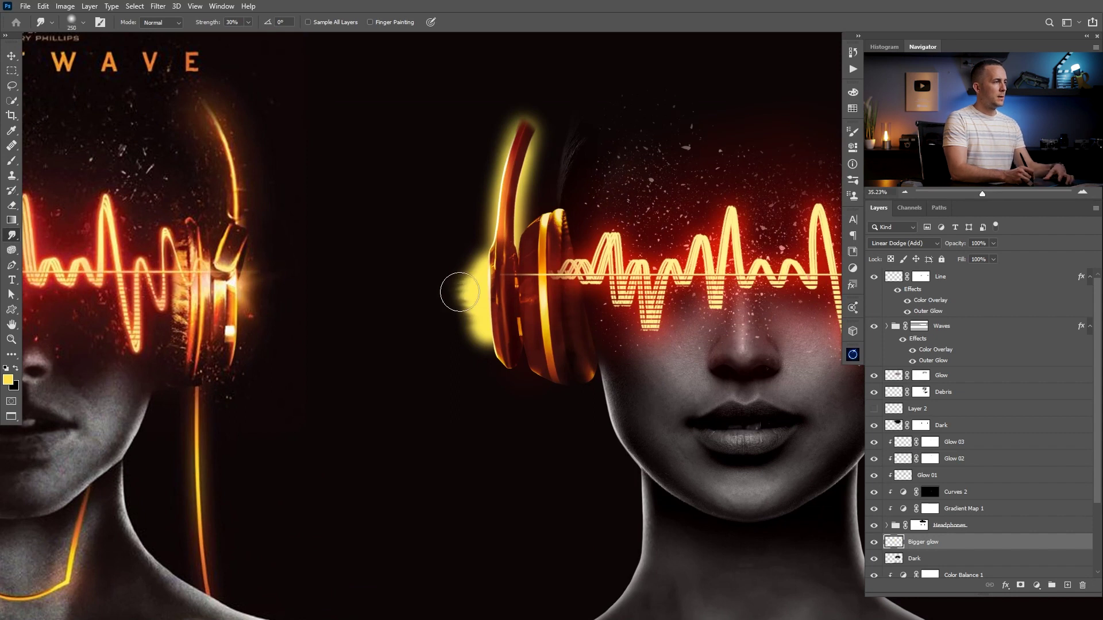
key("0")
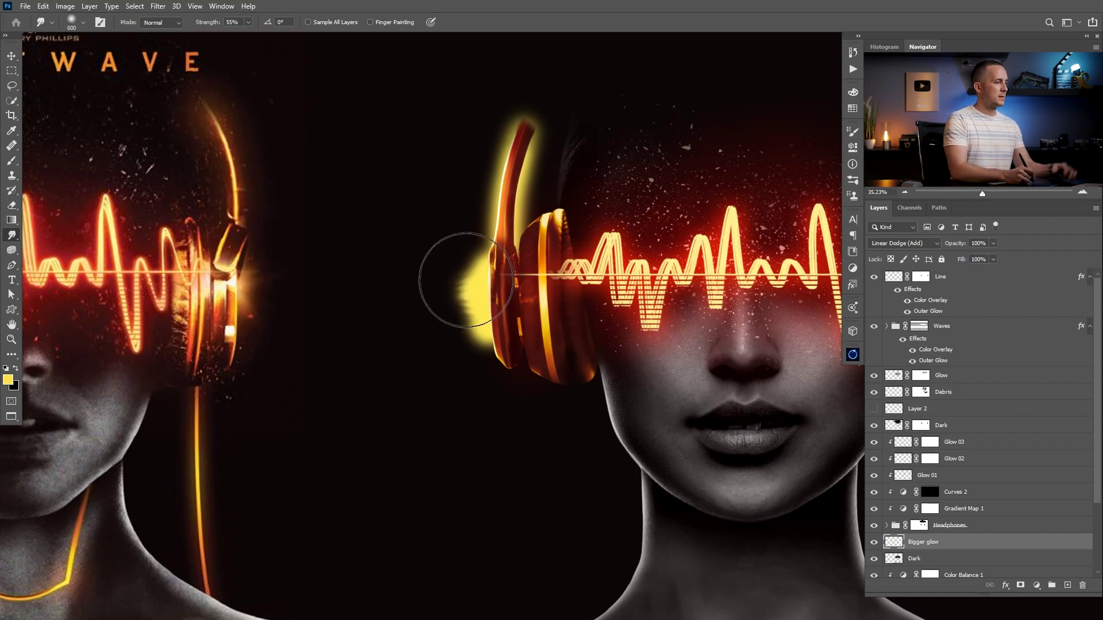
mouse_move(463, 299)
left_mouse_down()
mouse_move(480, 246)
mouse_move(490, 284)
mouse_move(463, 309)
left_mouse_up()
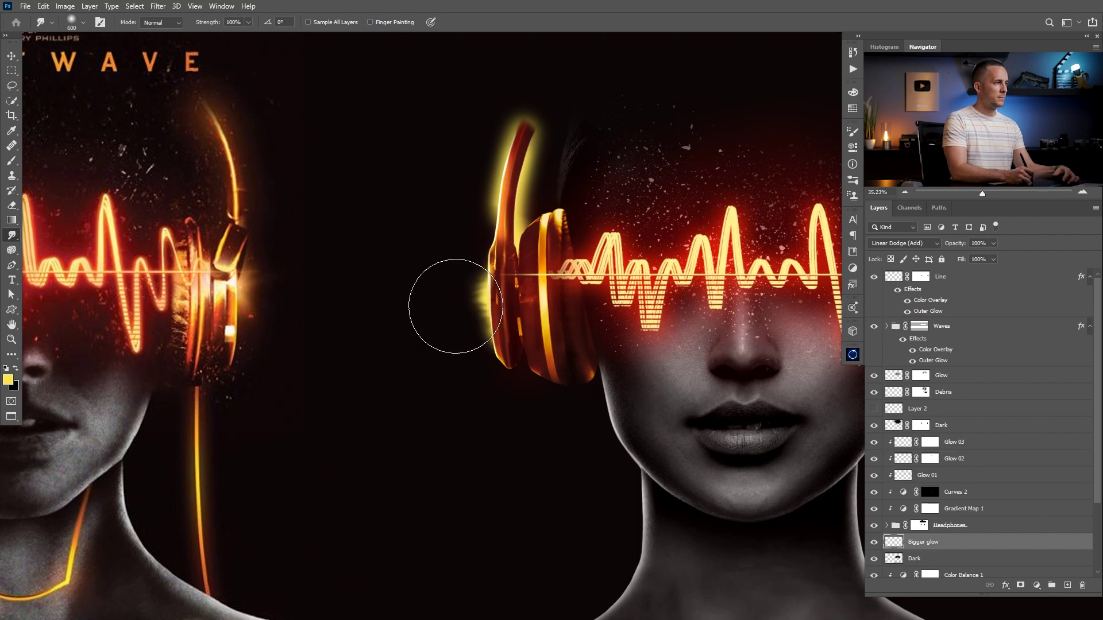
mouse_move(470, 213)
left_mouse_down()
mouse_move(441, 324)
mouse_move(467, 290)
left_mouse_up()
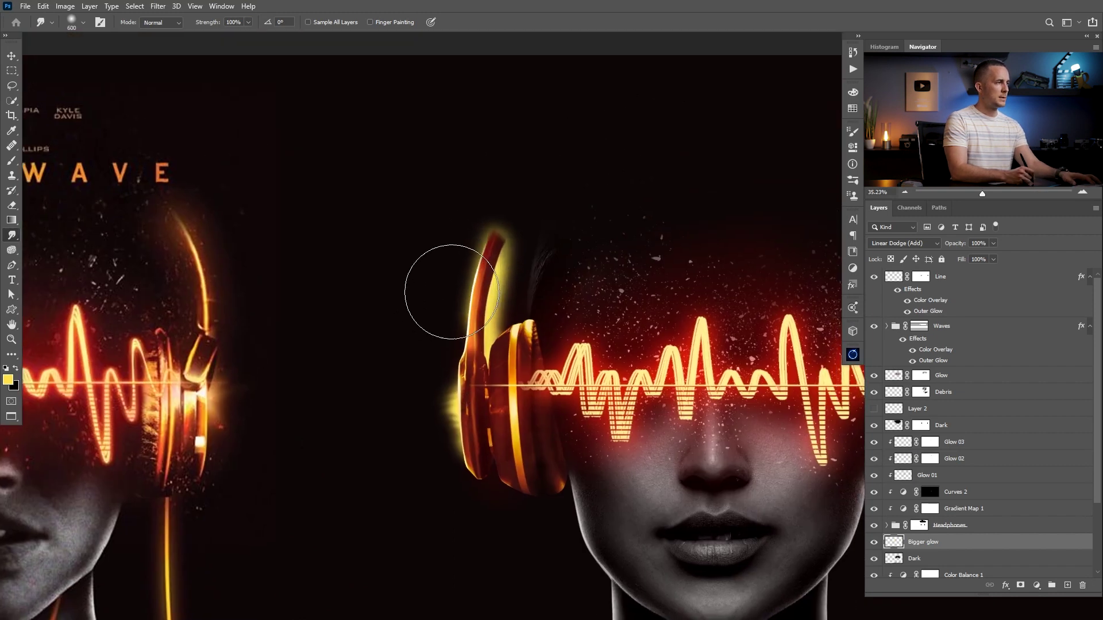
Step: Smudge the glow around the right headphone with a 500 px brush, and pull thin streaks outward from both earcups
mouse_move(556, 285)
left_mouse_down()
mouse_move(511, 284)
mouse_move(463, 241)
mouse_move(516, 329)
left_mouse_up()
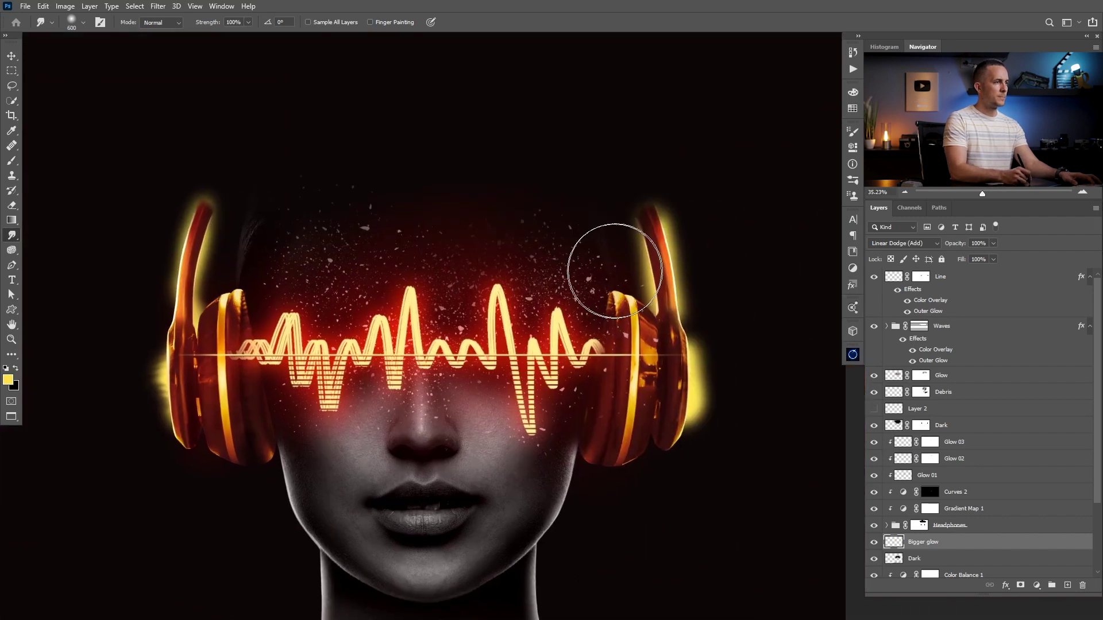
left_click_drag(727, 214, 716, 212)
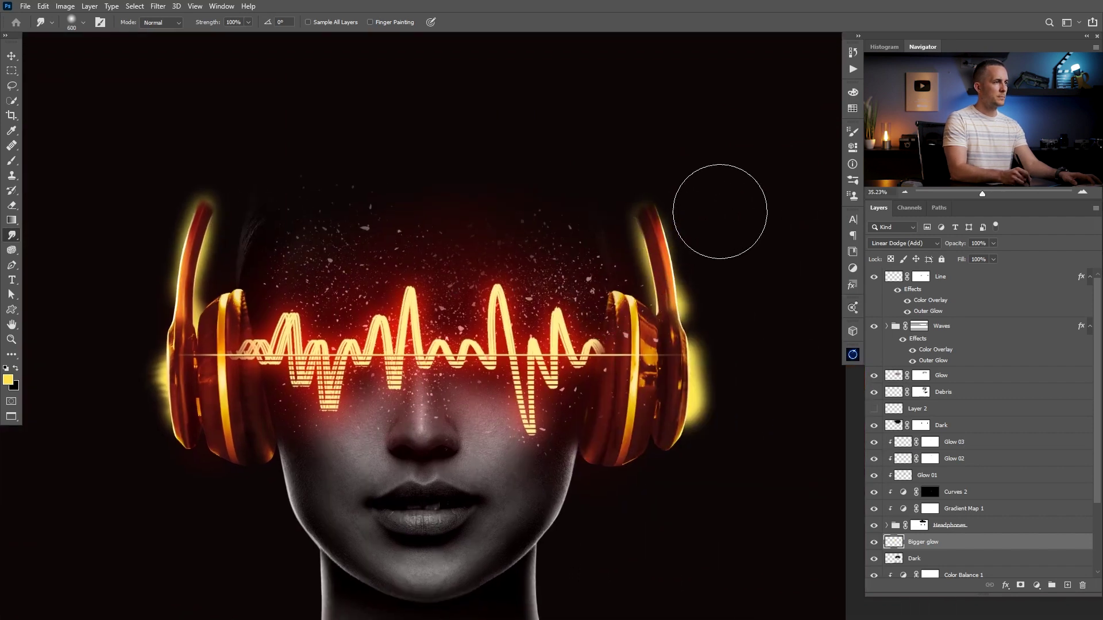
key("bracketleft")
left_click_drag(713, 388, 692, 385)
left_click_drag(611, 254, 632, 261)
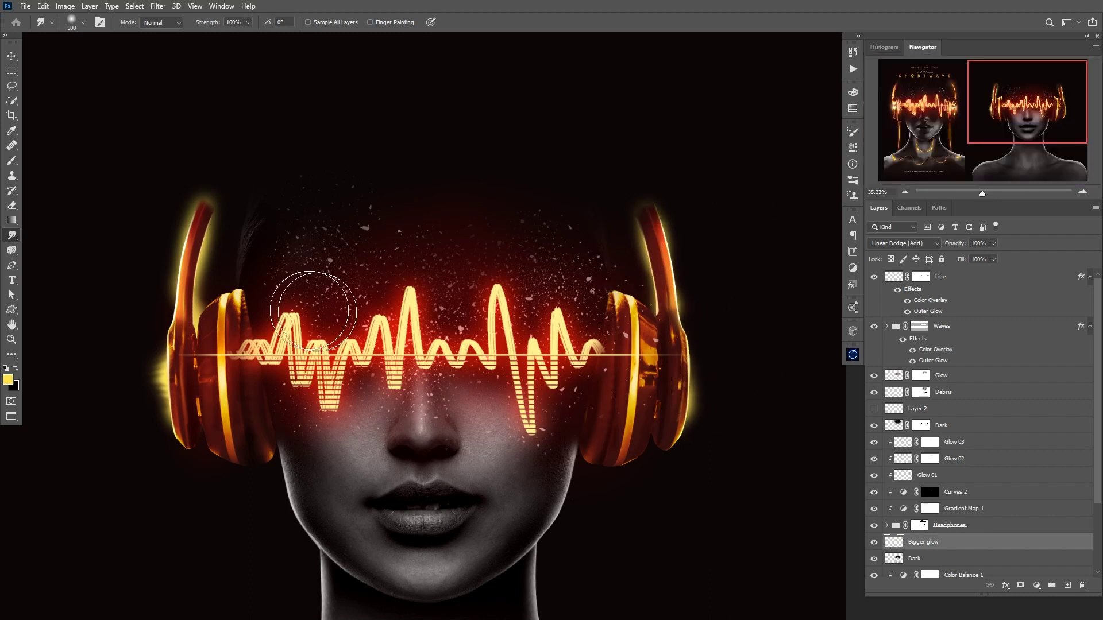
left_click_drag(230, 290, 181, 253)
left_click_drag(164, 383, 138, 383)
left_click_drag(691, 395, 724, 393)
key("bracketleft")
key("bracketleft")
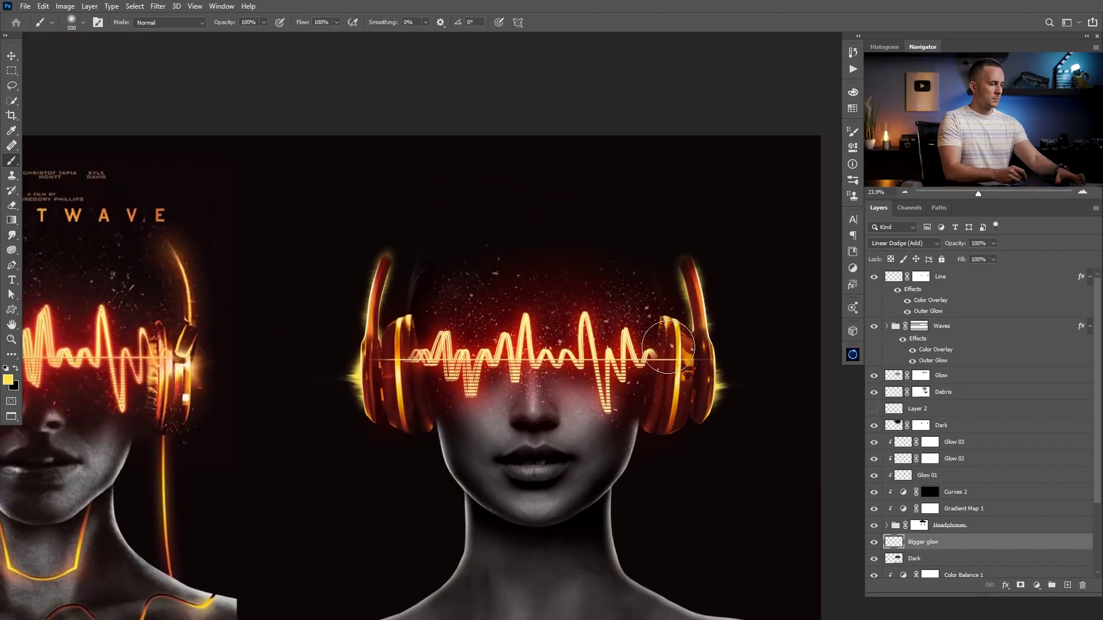
mouse_move(736, 368)
left_mouse_down()
mouse_move(738, 394)
mouse_move(716, 393)
left_mouse_up()
key("ctrl+z")
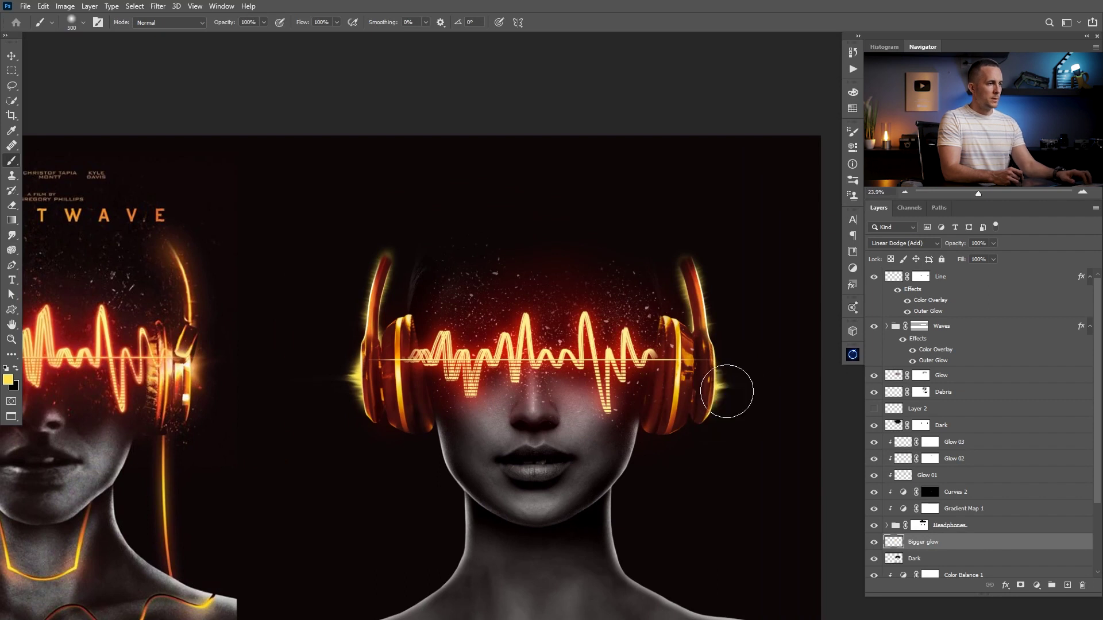
Step: Smudge the right earcup's glow streak into a smoother shape with the Smudge tool at 800 px and 100% strength
left_click(11, 235)
key("]")
key("]")
key("]")
key("]")
key("]")
key("]")
key("]")
key("]")
key("]")
key("]")
key("]")
key("]")
key("]")
key("]")
key("]")
key("]")
key("]")
key("]")
key("0")
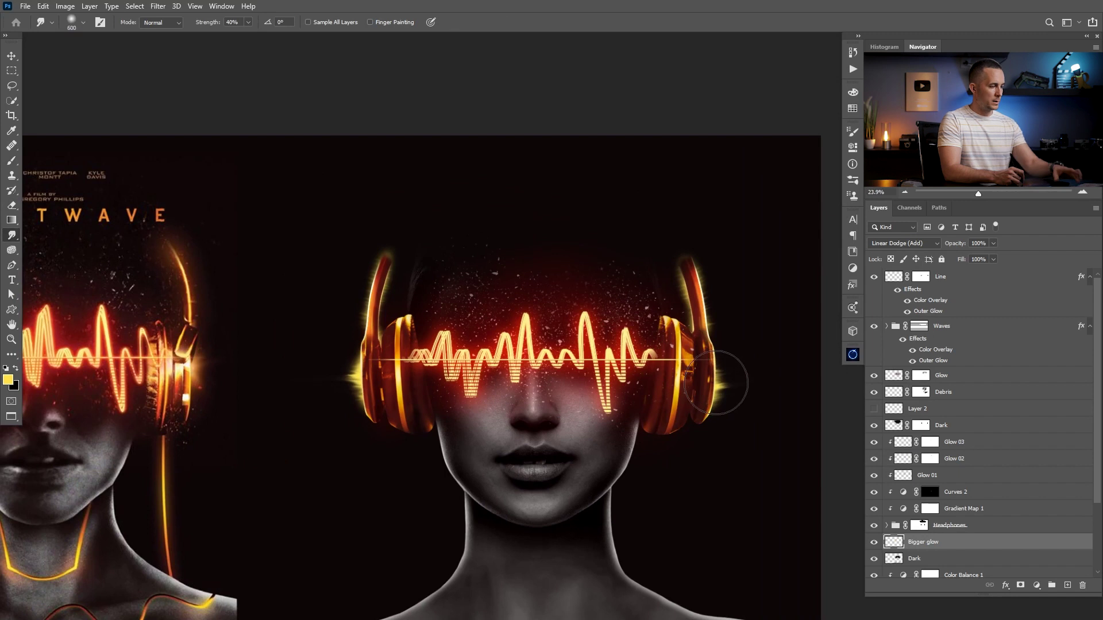
key("bracketright")
key("bracketright")
key("bracketright")
key("bracketright")
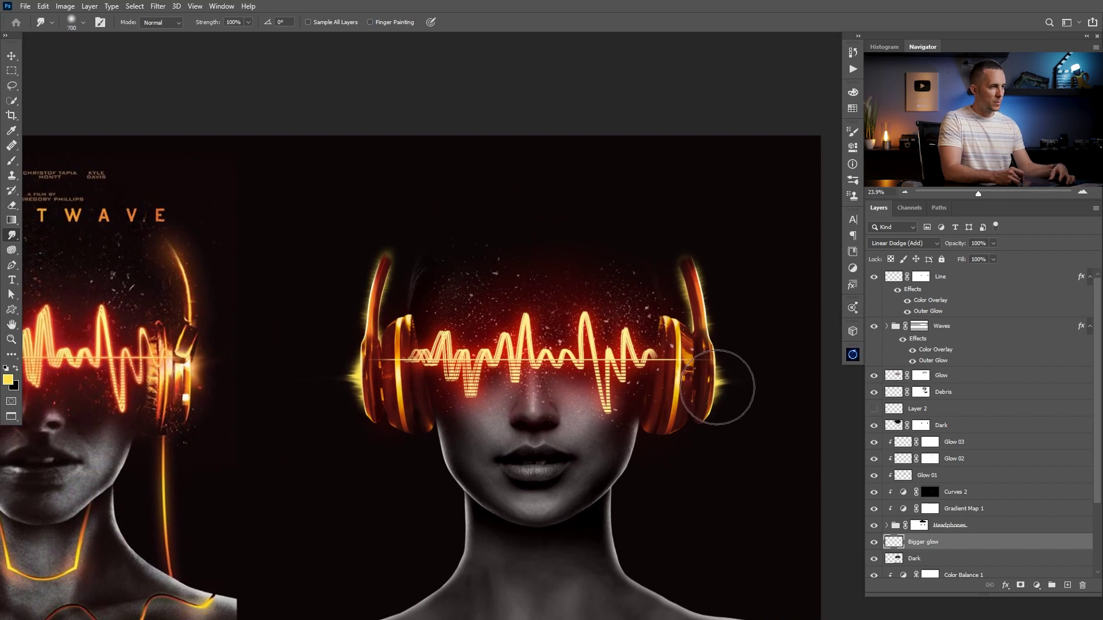
left_click_drag(710, 396, 709, 386)
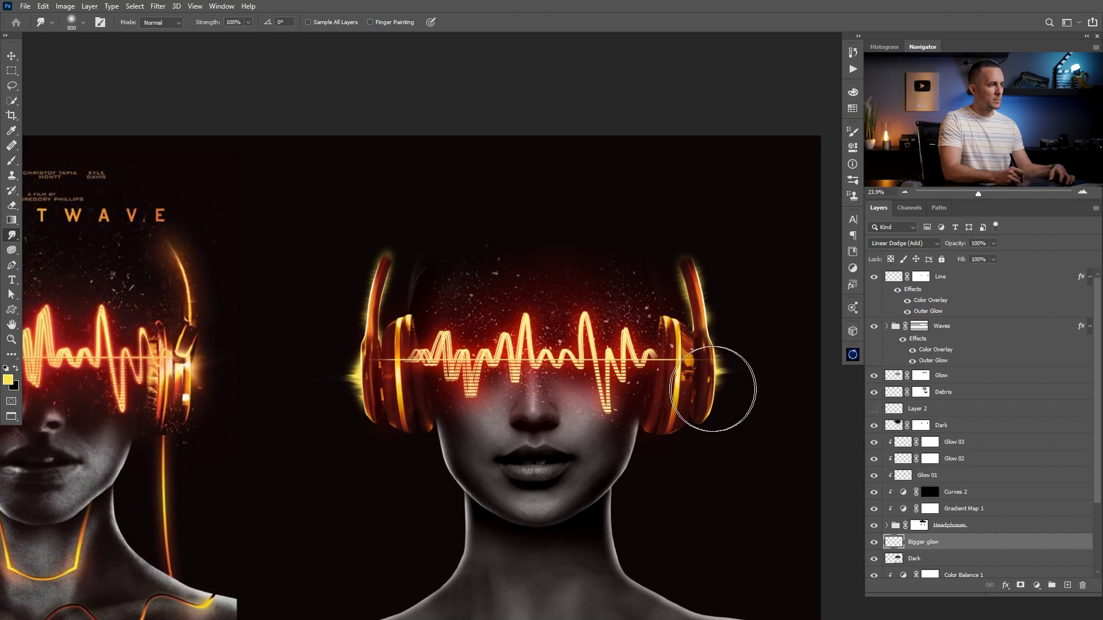
Step: Add an adjustment layer directly above the Bigger glow layer
left_click_drag(449, 311, 528, 331)
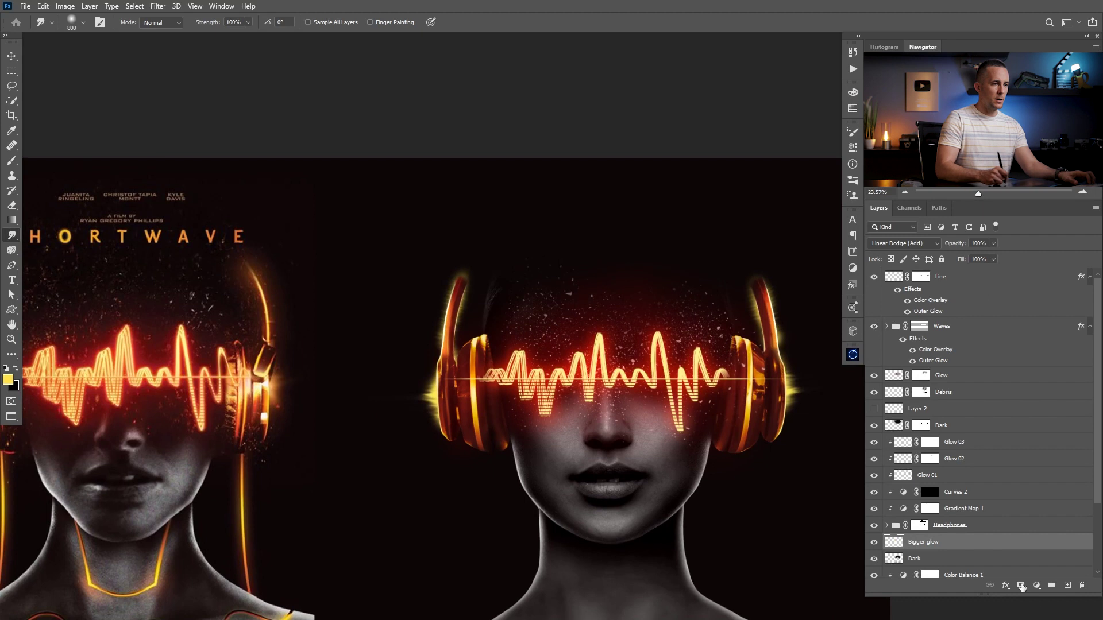
left_click(1037, 585)
left_click(1031, 476)
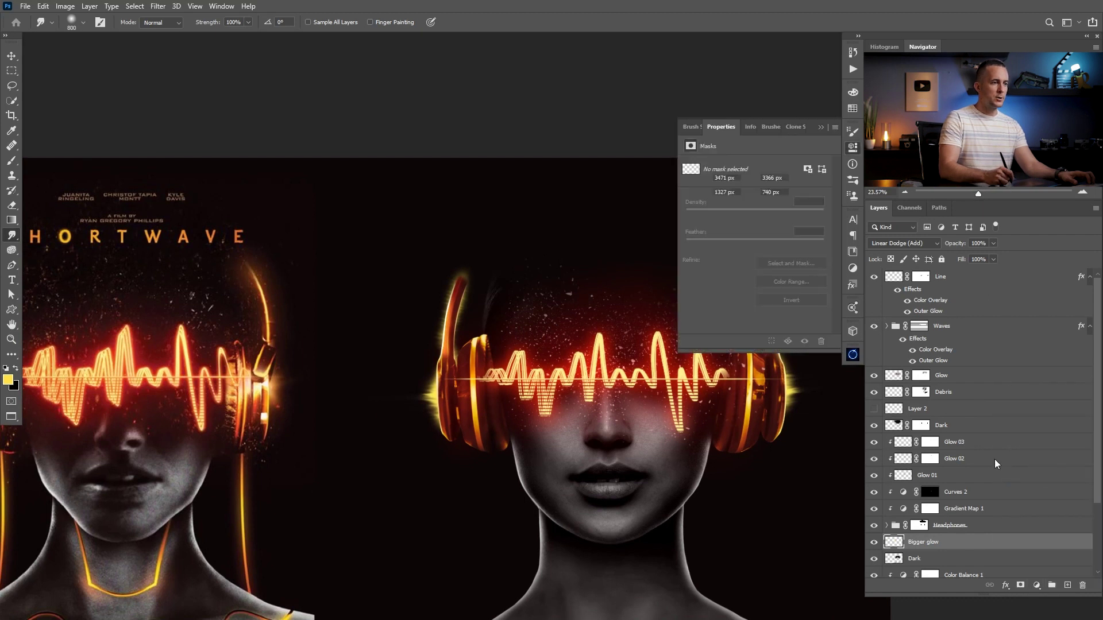
Step: Clip the Hue/Saturation adjustment to the Bigger glow layer, with hue about -17, saturation +12 and lightness +12
left_click(754, 342)
left_click_drag(755, 208, 765, 246)
mouse_move(743, 208)
left_mouse_down()
mouse_move(729, 208)
mouse_move(747, 212)
left_mouse_up()
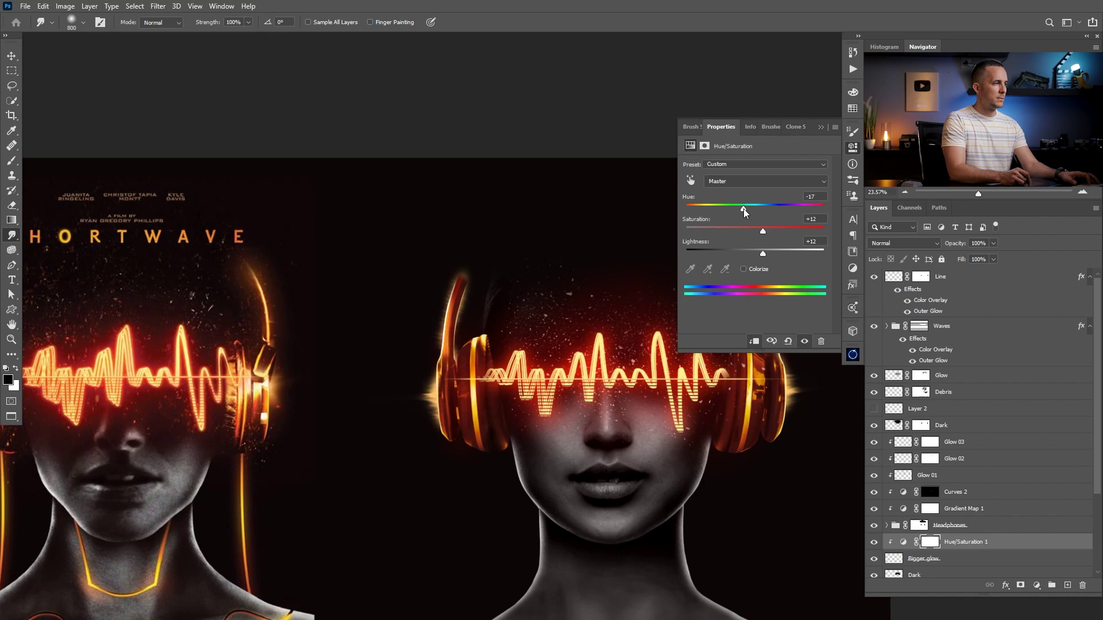
left_click(821, 127)
left_click_drag(660, 294, 643, 294)
left_click_drag(459, 394, 508, 293)
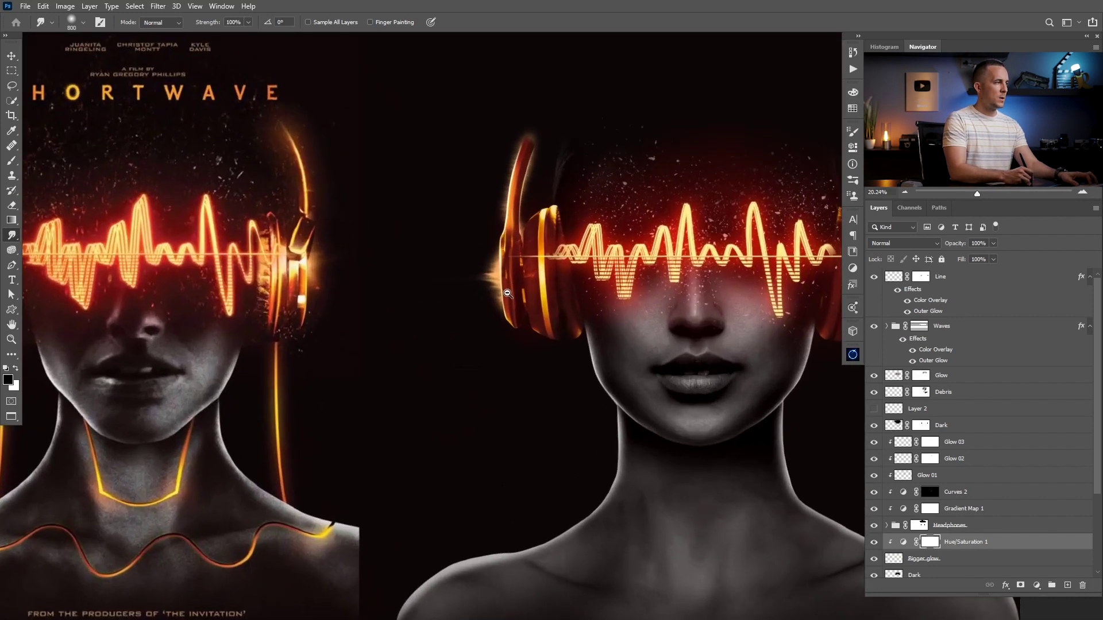
scroll(507, 293, "down", 3)
scroll(620, 266, "up", 3)
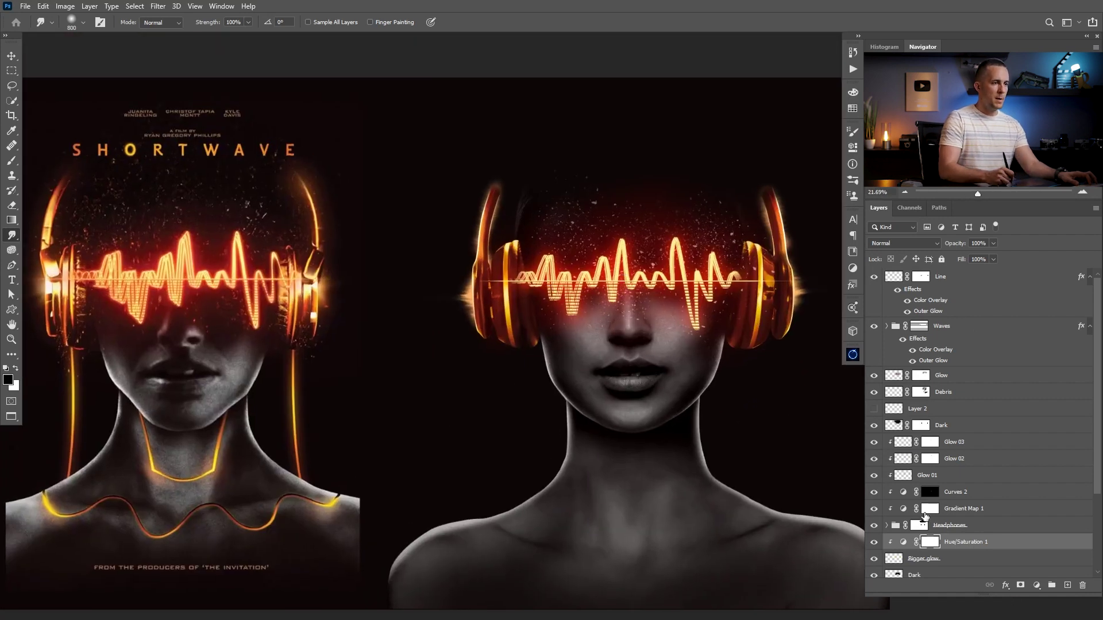
Step: Lower the Bigger glow layer's opacity to 79%
left_click(901, 558)
left_click(950, 245)
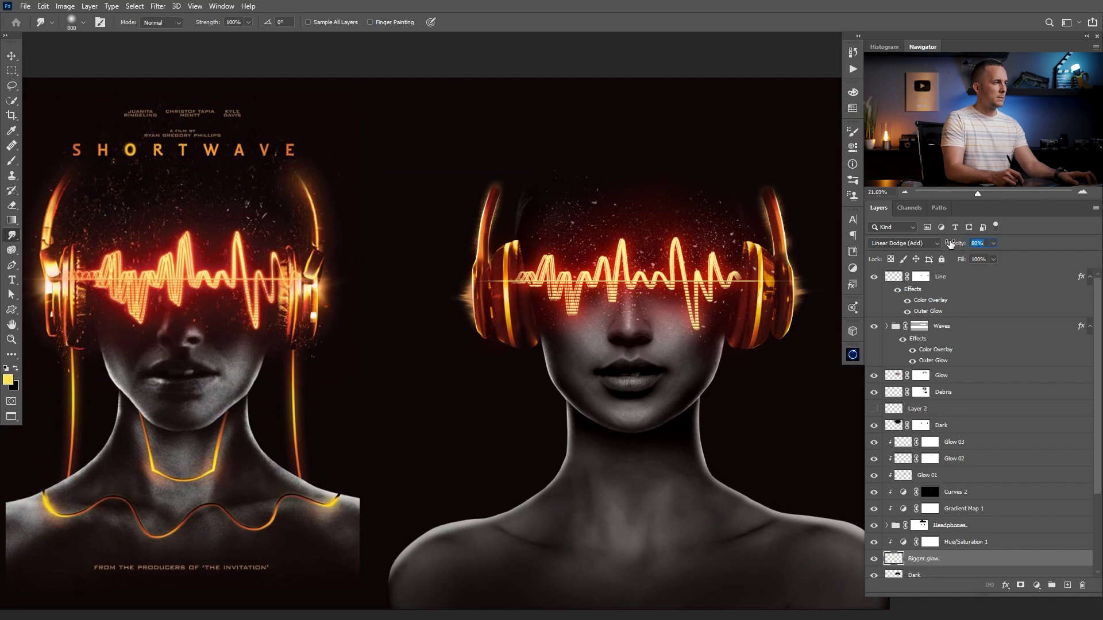
left_click_drag(763, 345, 742, 338)
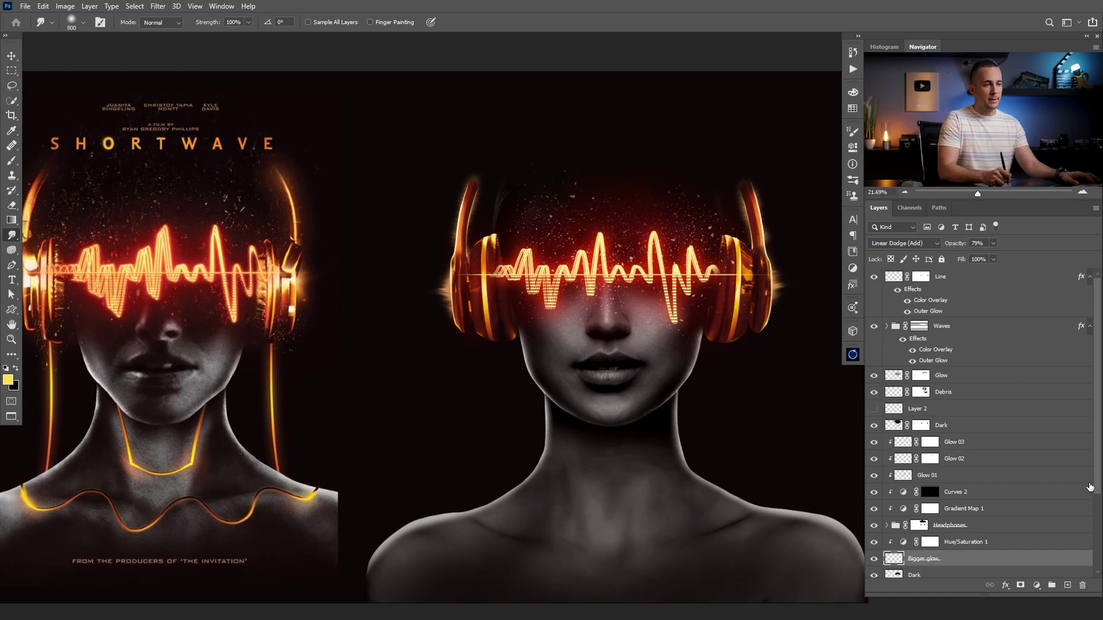
Step: Add a new layer above Glow 03, clip it to the headphones and set its blend mode to Linear Dodge (Add)
left_click_drag(1096, 493, 1097, 528)
left_click(907, 393)
left_click(906, 392)
left_click(1067, 584)
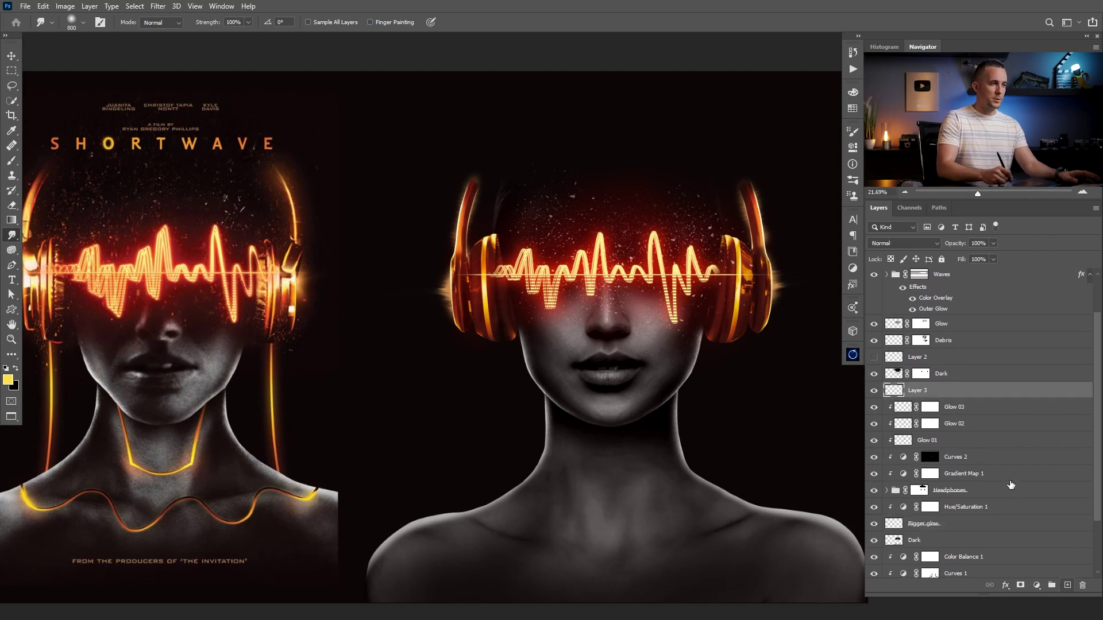
left_click(926, 245)
left_click(912, 357)
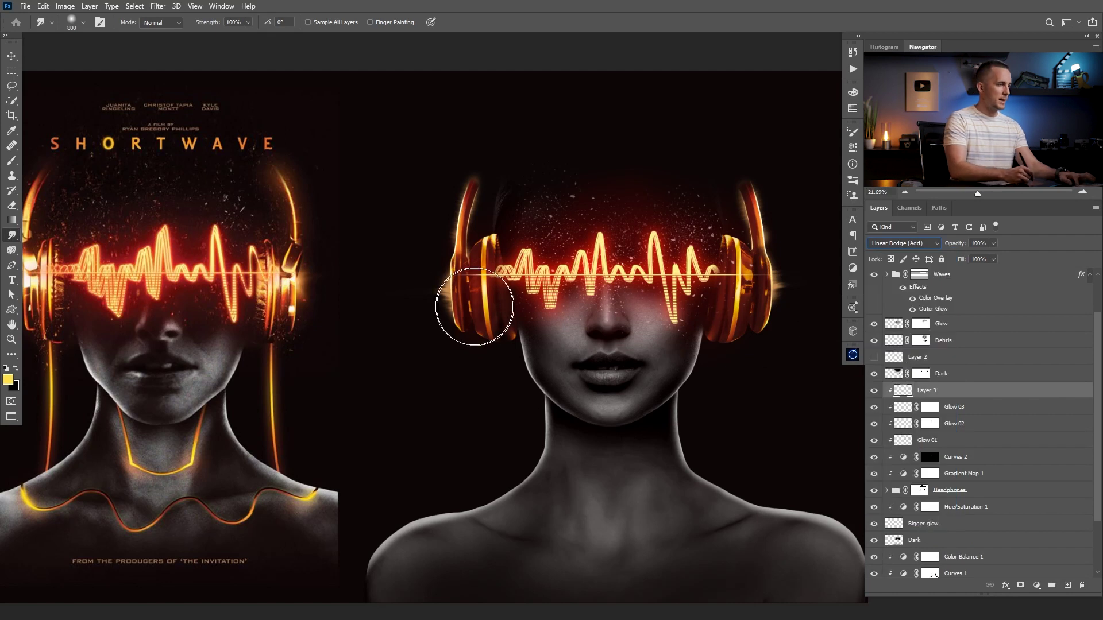
Step: Sample a pale yellow and brush soft highlights onto both headphones on Layer 3 with a 40 px brush at 20% opacity
key("b")
left_click(485, 278, "alt")
left_click_drag(464, 289, 463, 291)
key("ctrl+z")
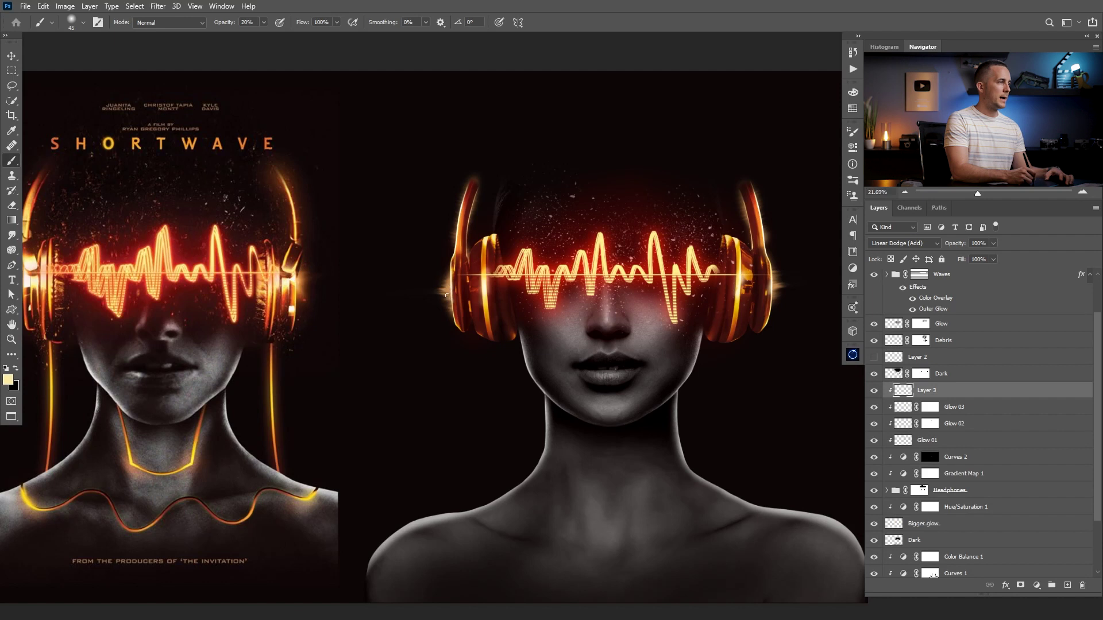
key("bracketright")
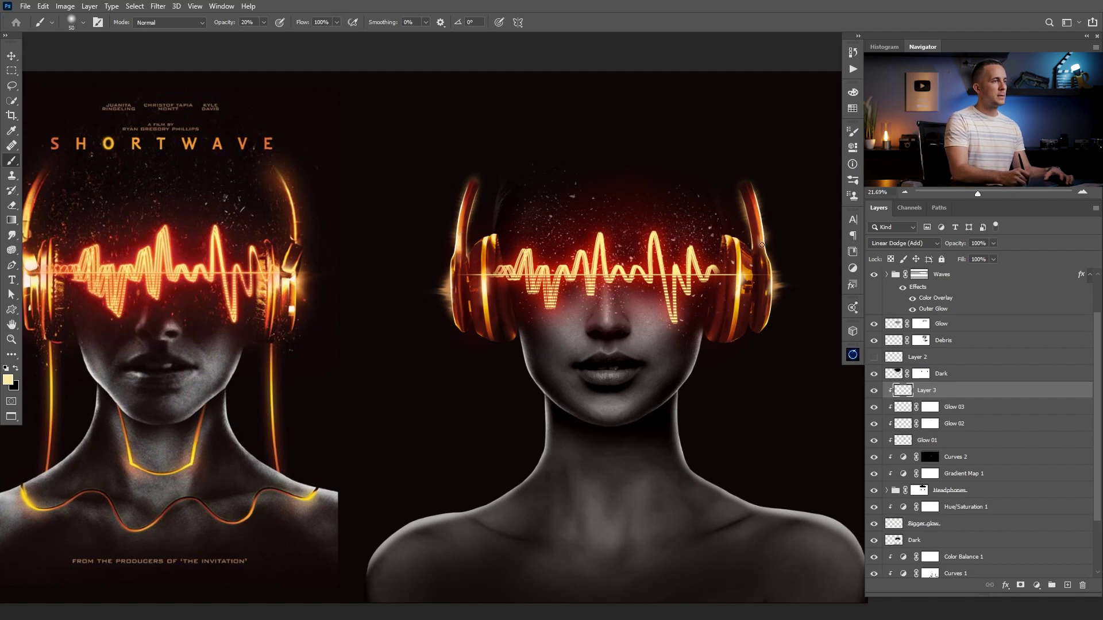
key("bracketleft")
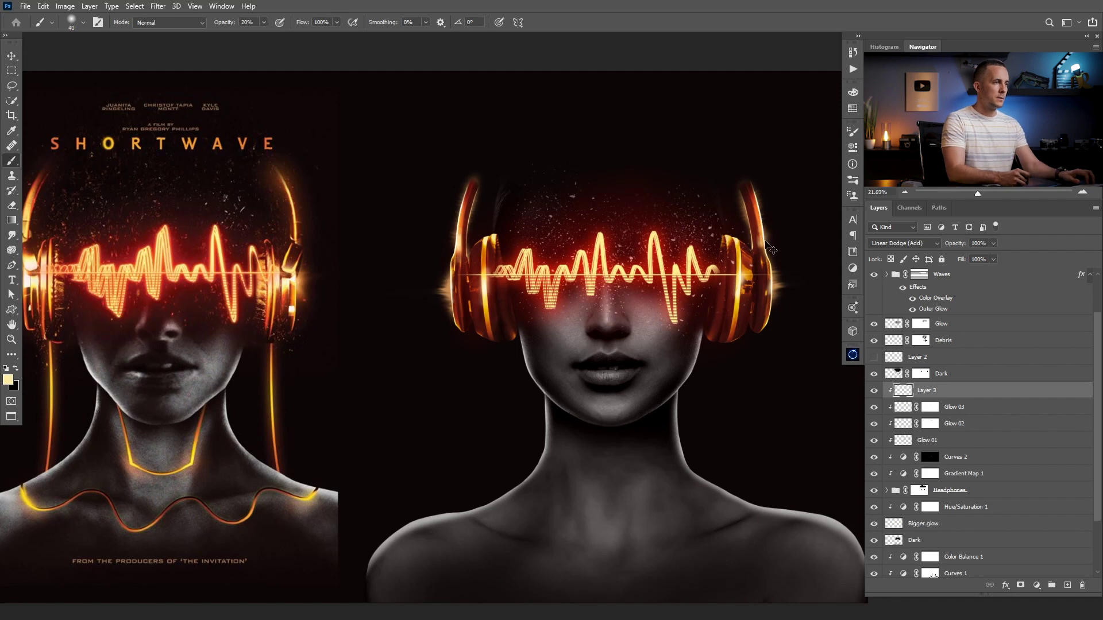
left_click_drag(761, 242, 791, 249)
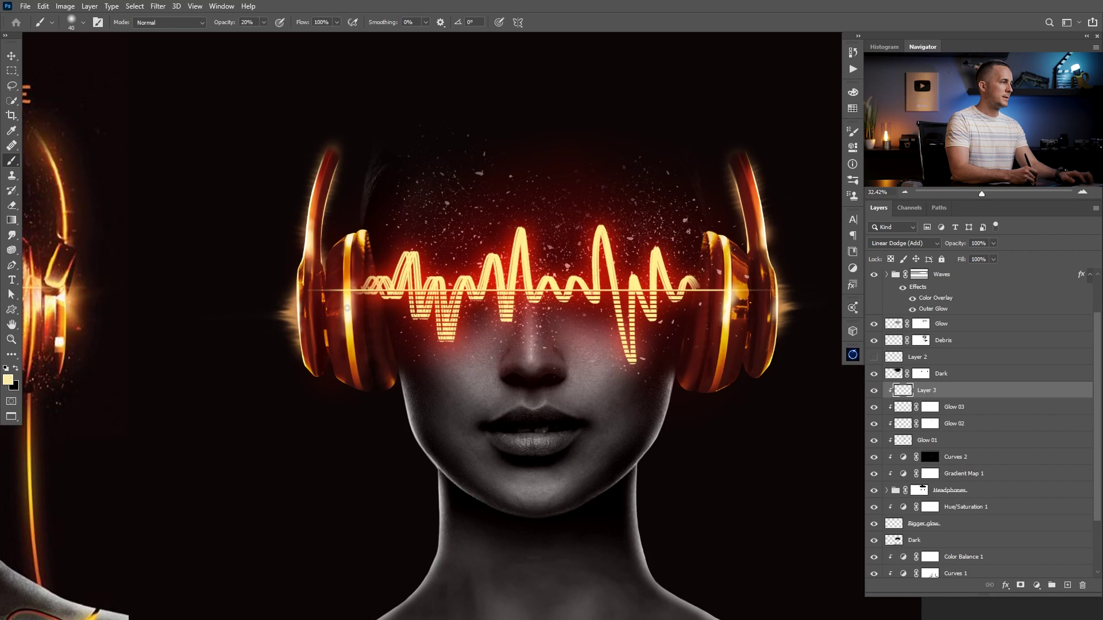
left_click_drag(350, 322, 325, 324)
left_click_drag(488, 336, 514, 319)
scroll(514, 318, "down", 3)
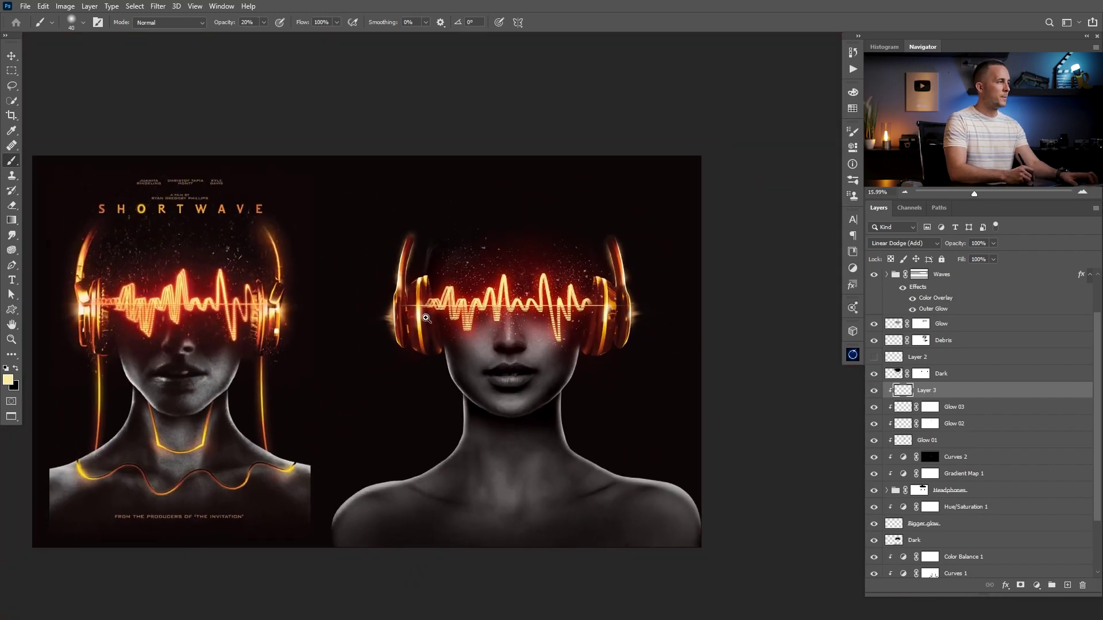
scroll(402, 316, "up", 3)
scroll(407, 317, "up", 3)
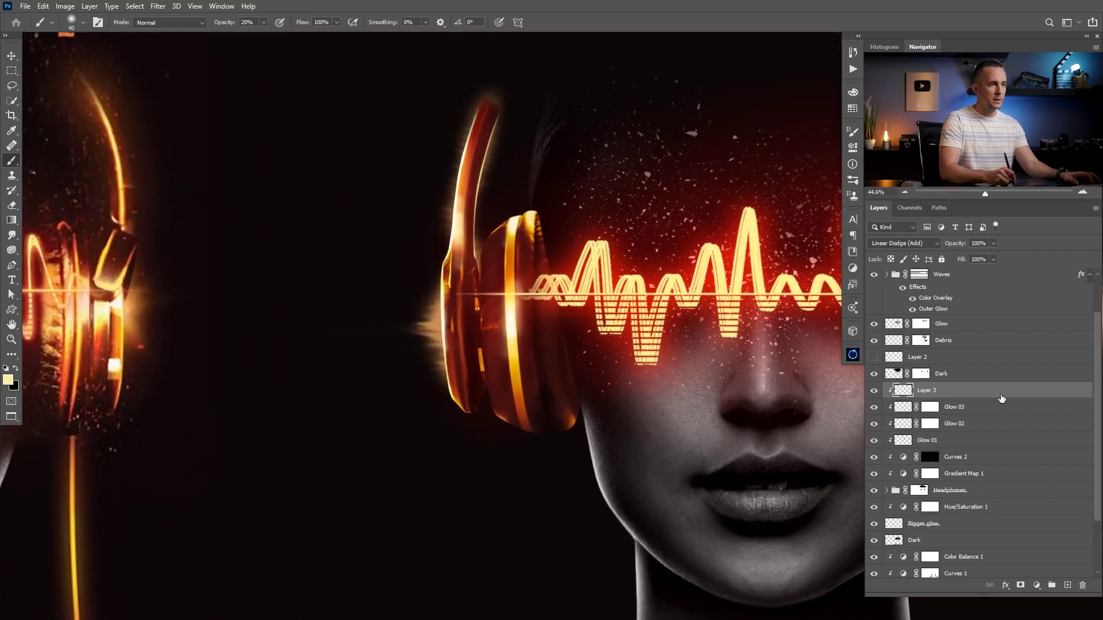
Step: Select the Bigger glow layer and enlarge the brush to 70 px for touching up the glow around the headphones
scroll(999, 443, "down", 3)
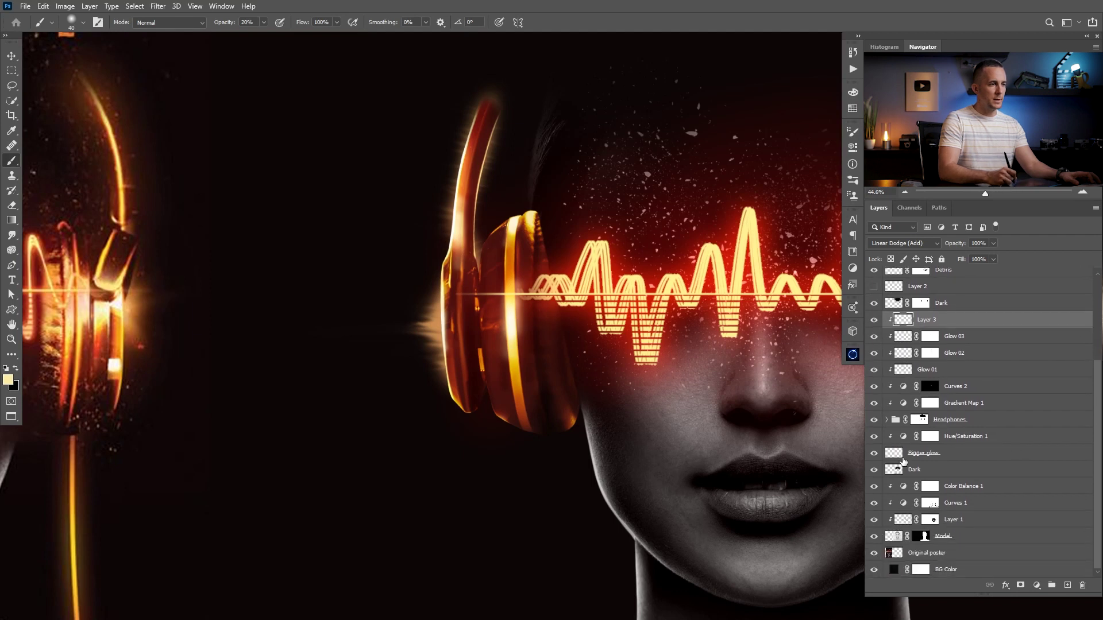
left_click(896, 454)
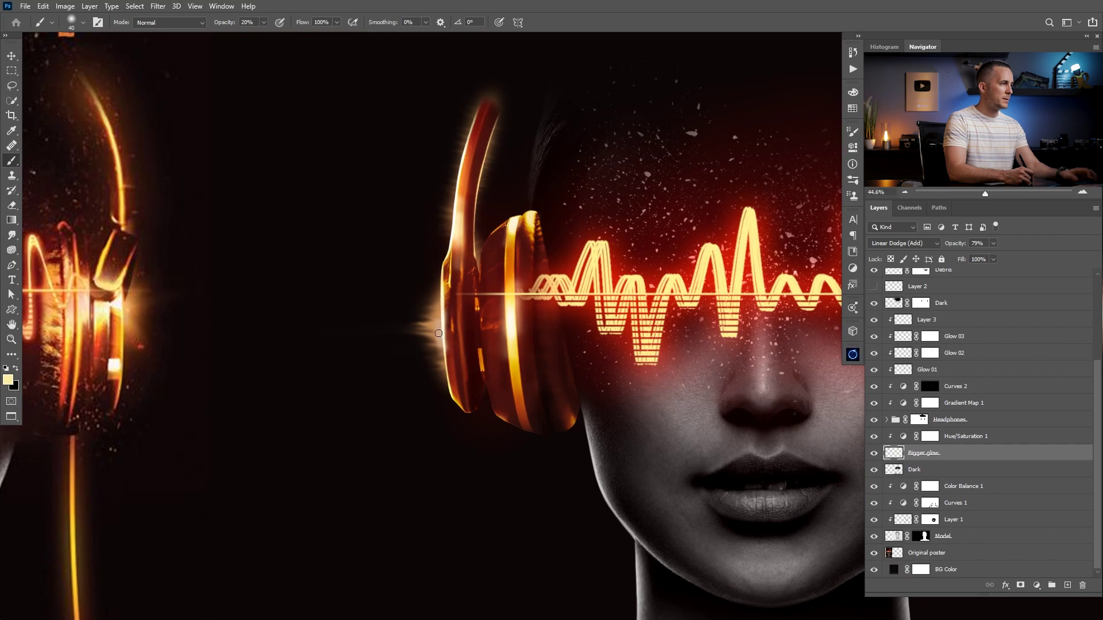
key("bracketright")
key("bracketright")
key("bracketright")
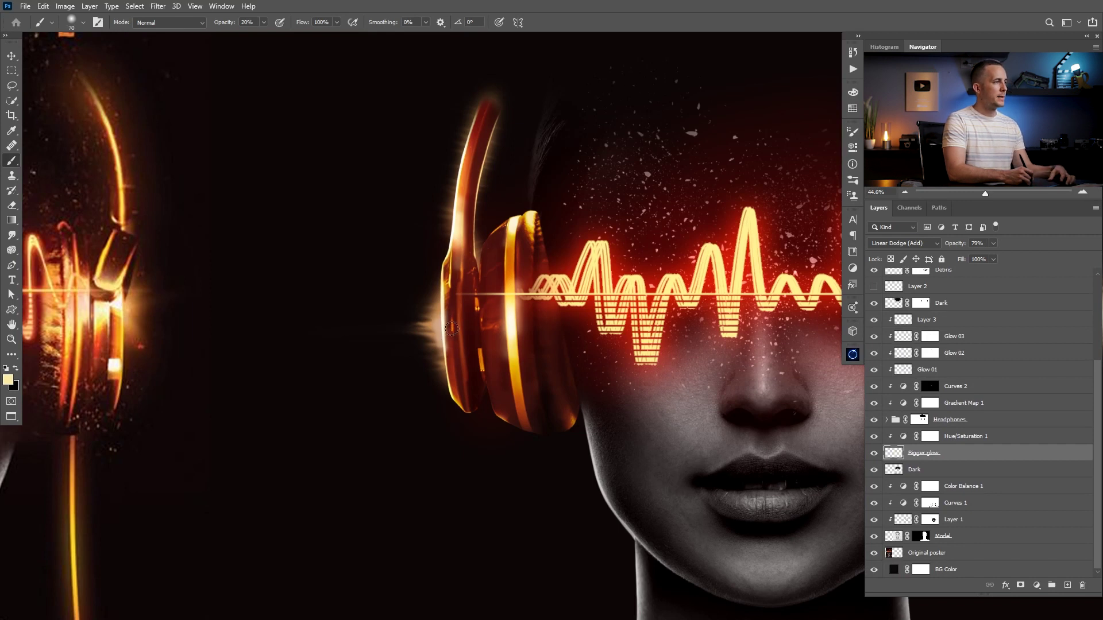
left_click_drag(528, 337, 142, 312)
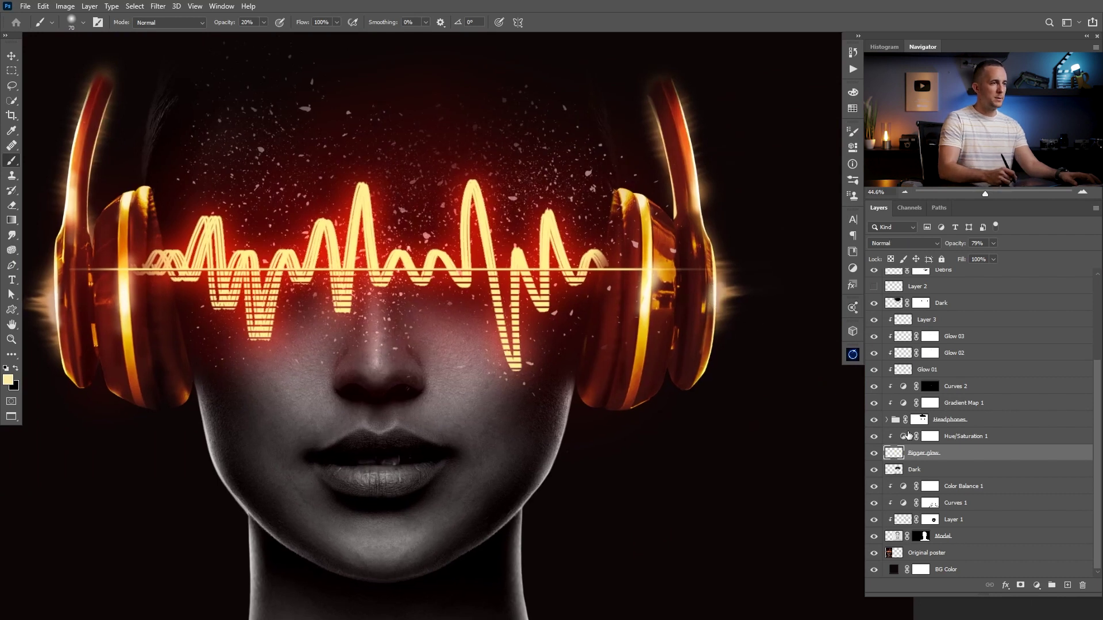
Step: Retune the Hue/Saturation 1 adjustment on the glow to hue -23, saturation +100 and lightness -4
left_click(930, 436)
double_click(903, 437)
left_click_drag(631, 230, 544, 236)
left_click_drag(748, 209, 733, 209)
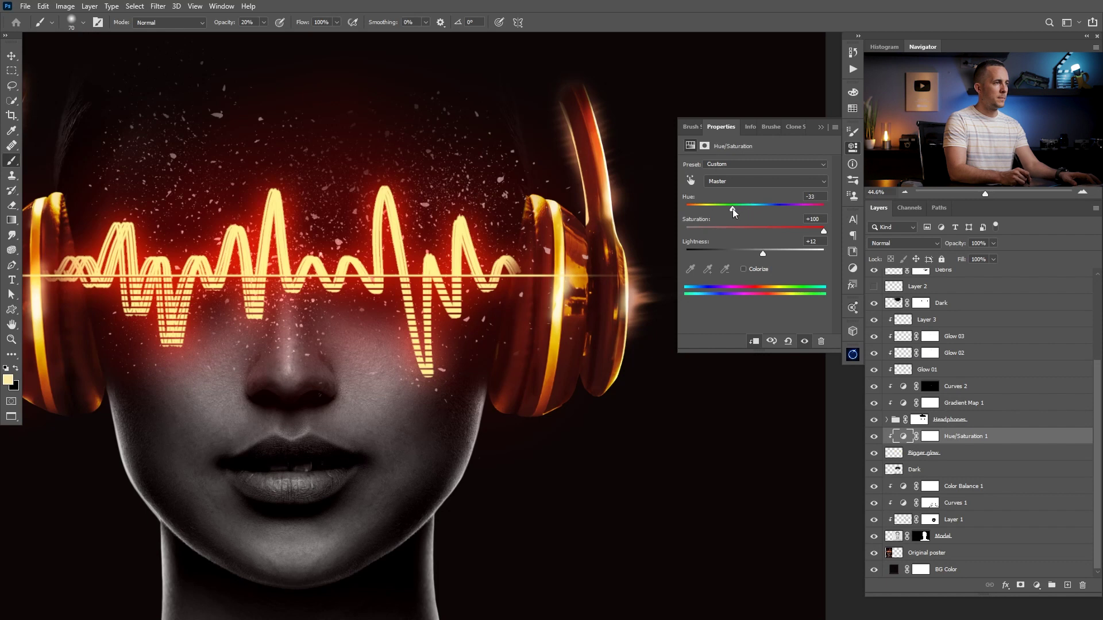
left_click_drag(756, 254, 753, 254)
left_click_drag(731, 207, 740, 208)
left_click_drag(570, 289, 508, 317)
scroll(557, 313, "down", 1)
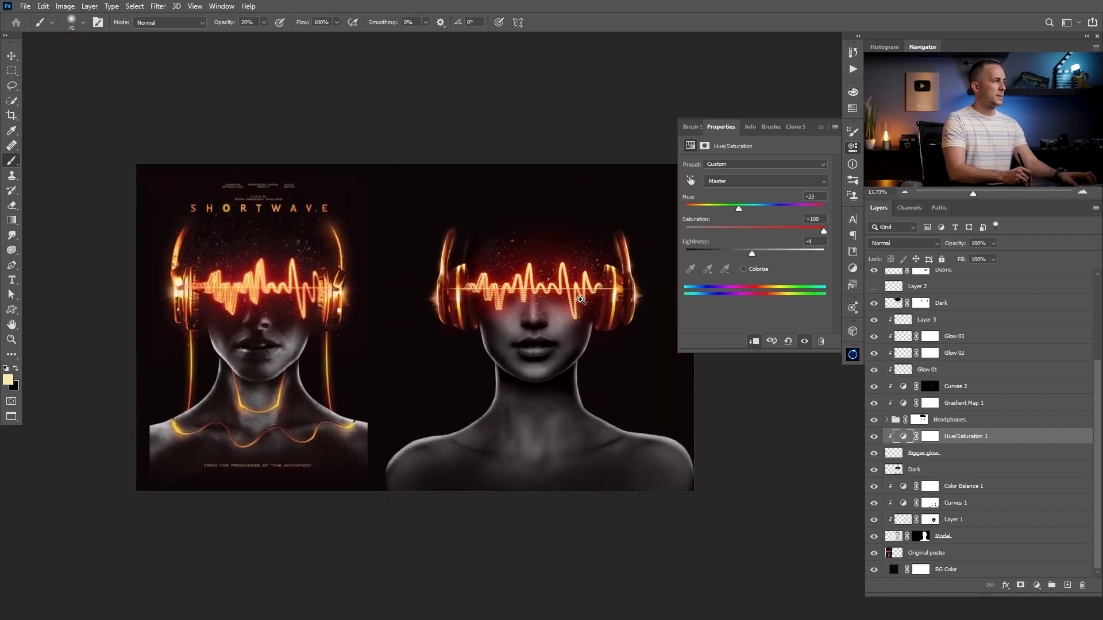
left_click(821, 127)
left_click_drag(560, 303, 591, 293)
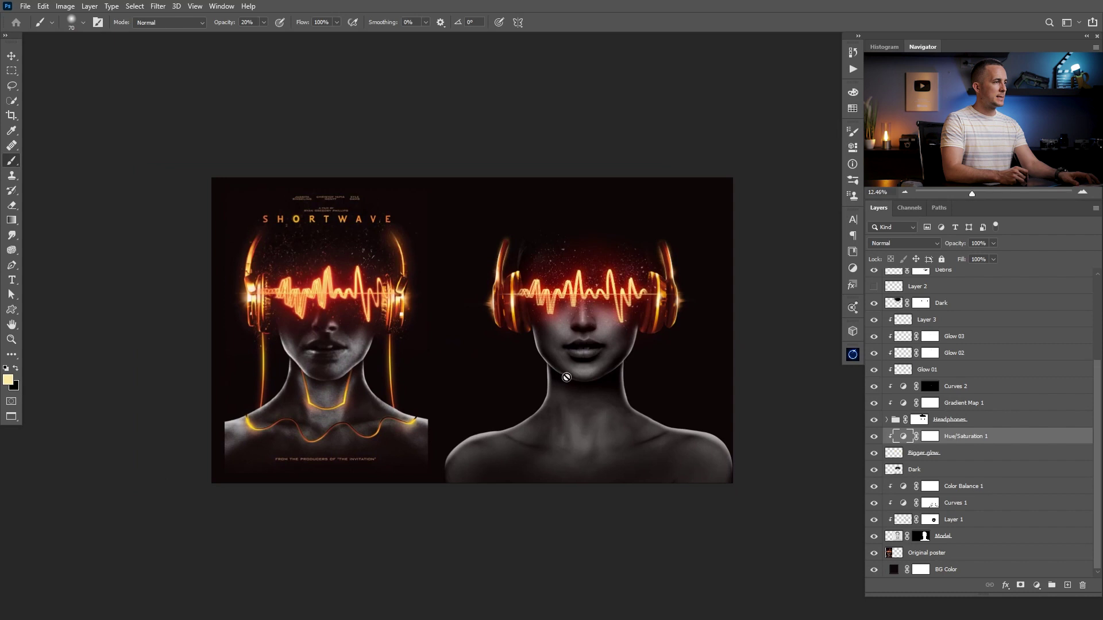
scroll(566, 332, "up", 7)
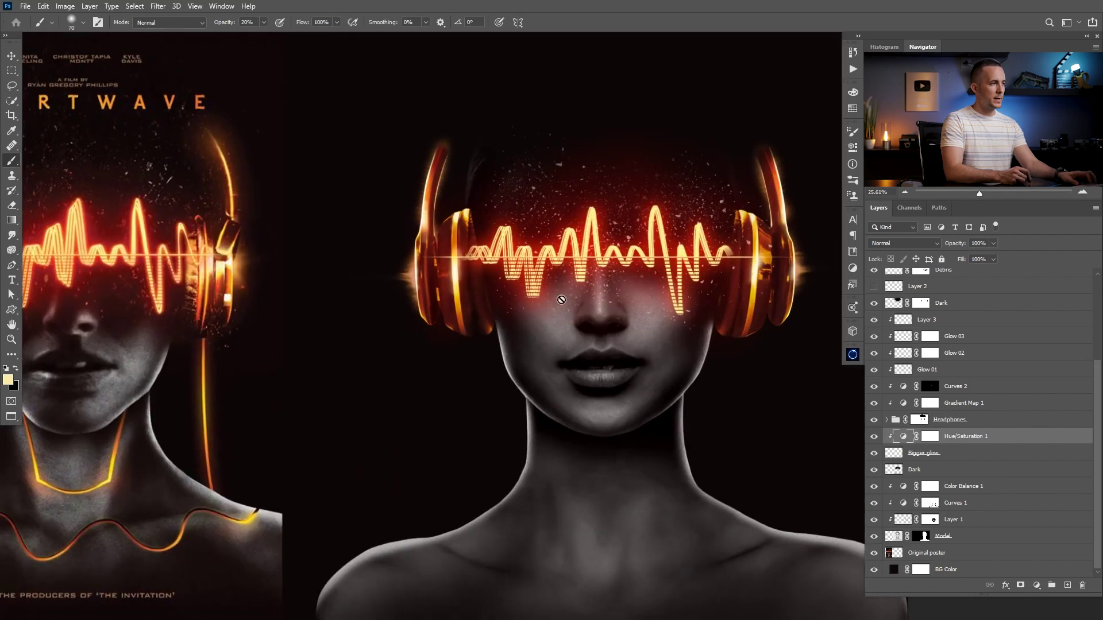
scroll(642, 332, "down", 4)
left_click_drag(569, 386, 578, 334)
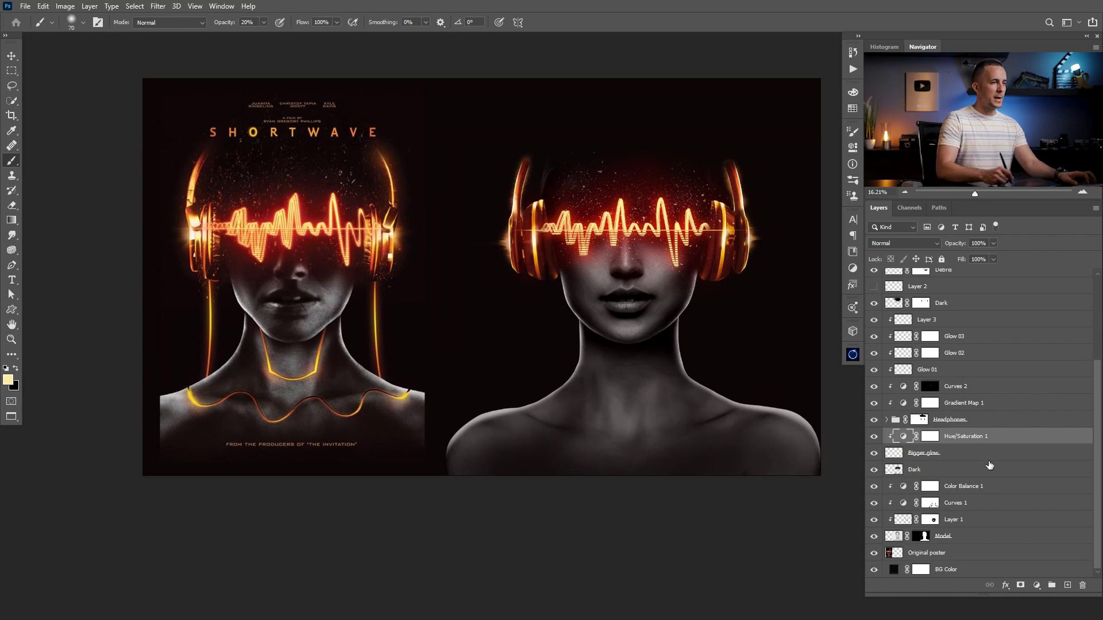
Step: Create a new layer above the Line layer and name it "Neck line"
scroll(928, 504, "up", 4)
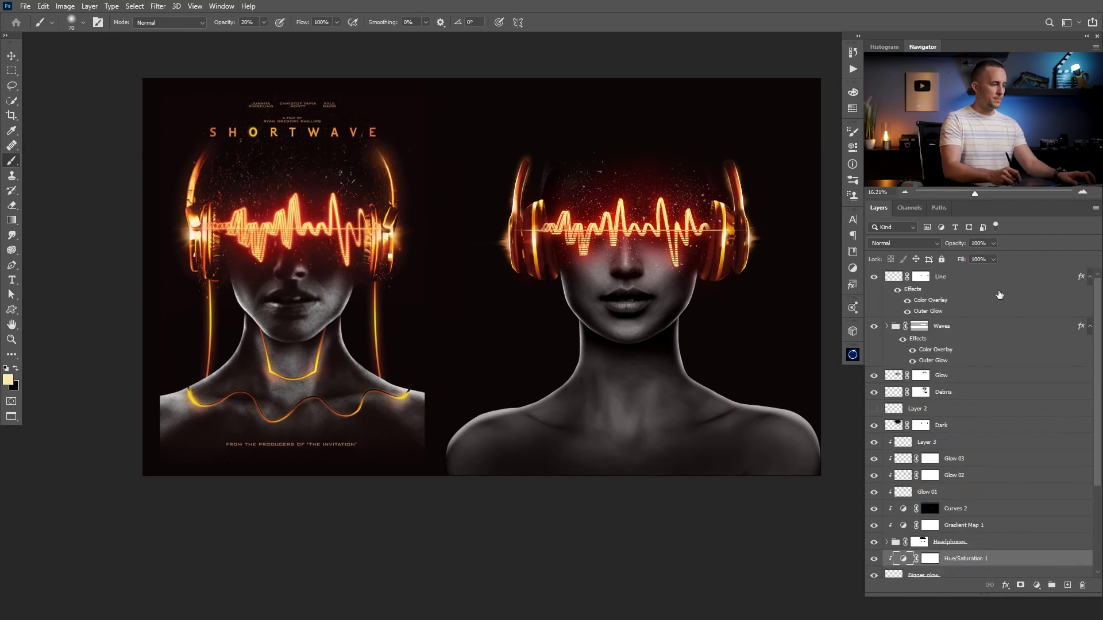
left_click(905, 279)
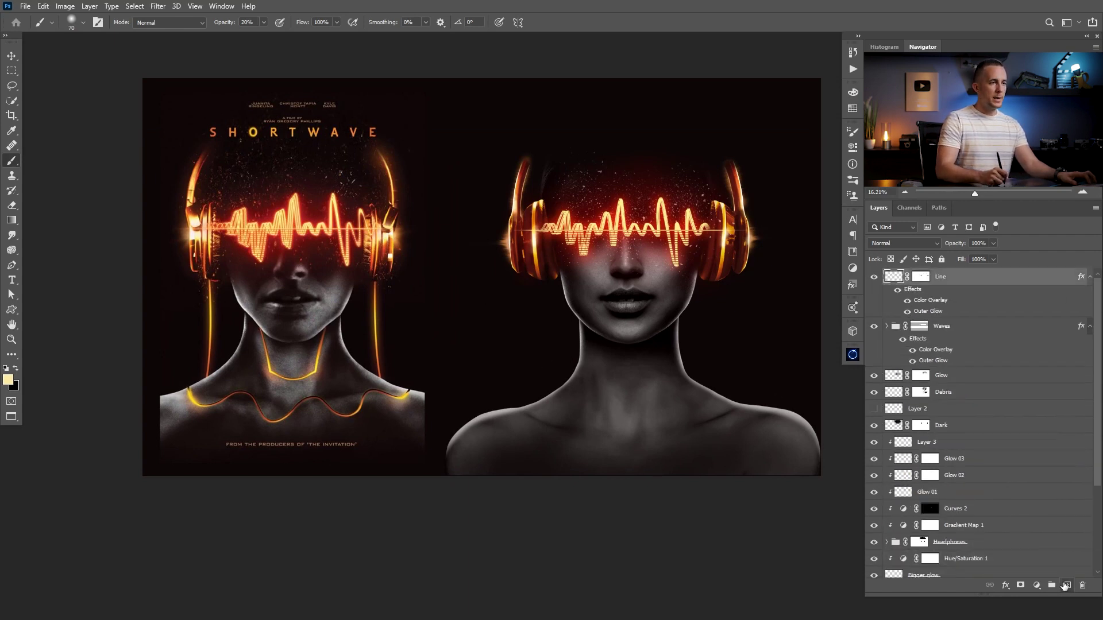
left_click(1067, 586)
double_click(919, 276)
type("N")
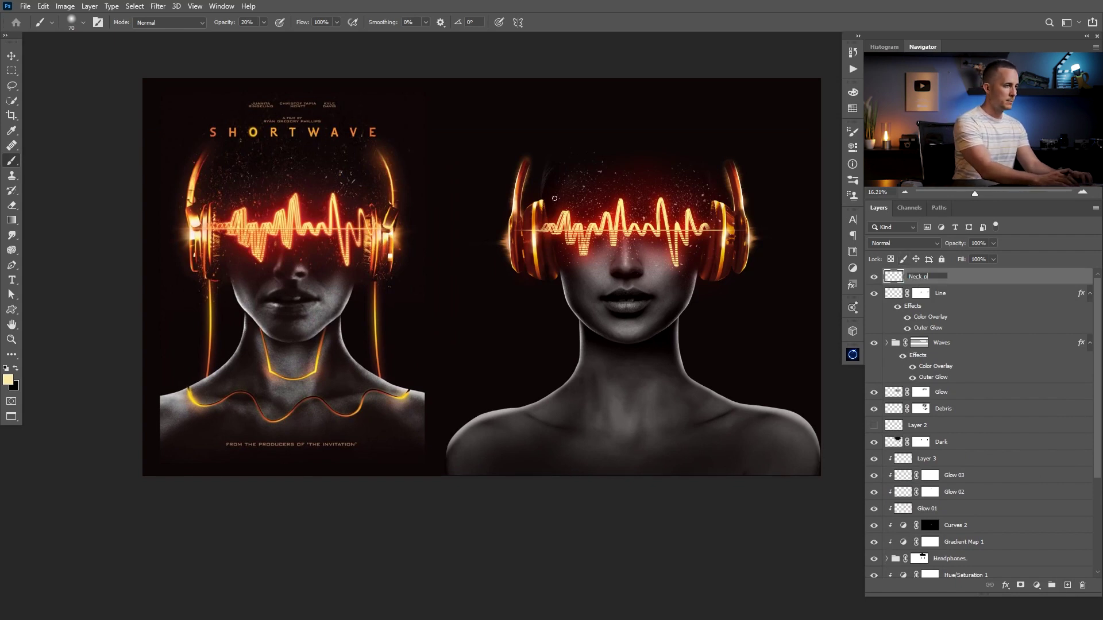
type("eck line")
key("Return")
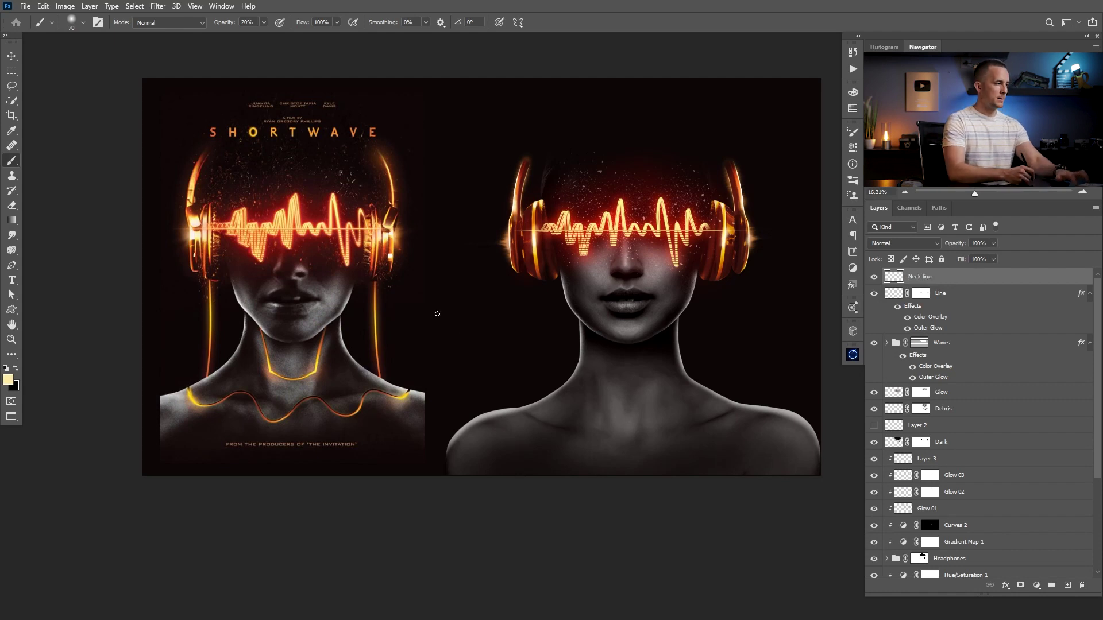
Step: Trace the glowing neck line of the original poster with a Pen path, from one side of the jaw to the other
key("p")
left_click_drag(255, 343, 313, 348)
left_click(271, 289)
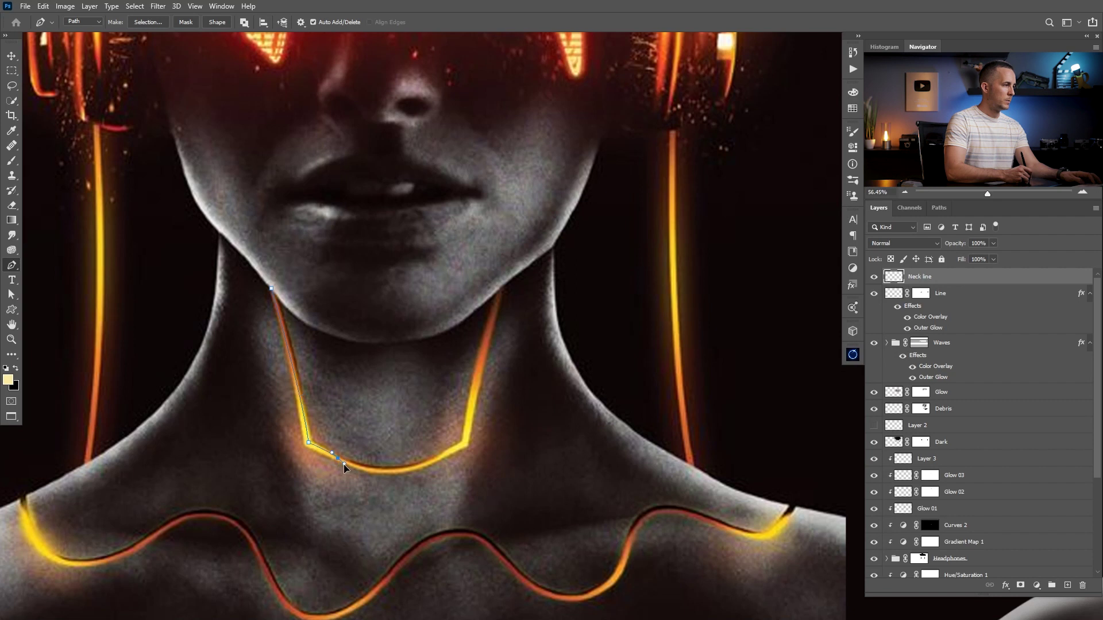
left_click_drag(348, 465, 349, 465)
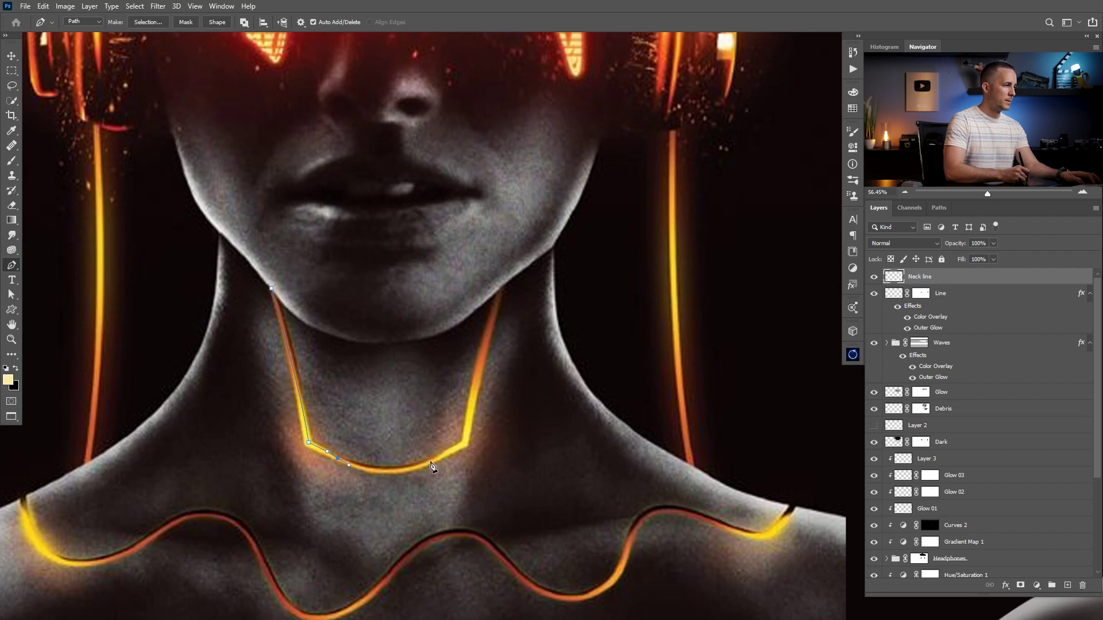
left_click_drag(445, 454, 467, 444)
key("ctrl+z")
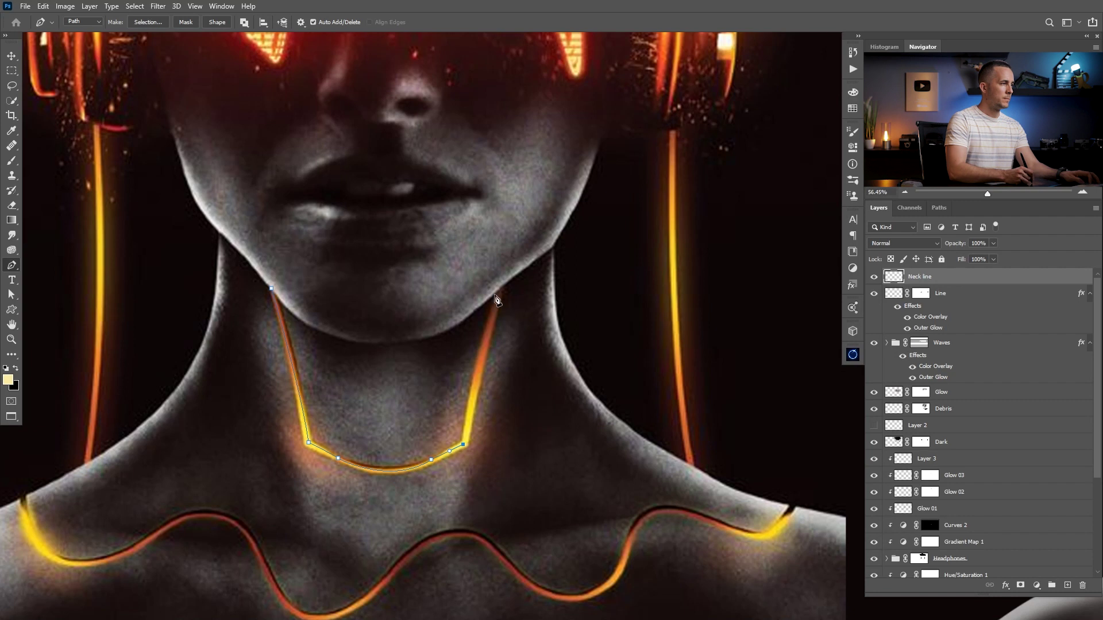
left_click_drag(501, 283, 521, 242)
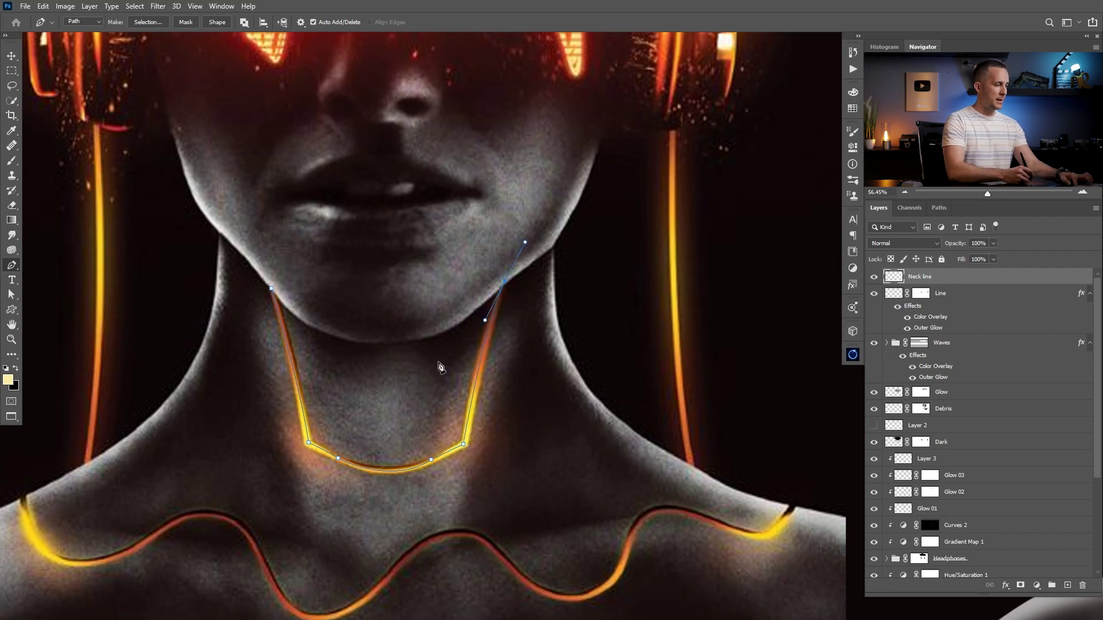
Step: Set up a white 20 px brush at 100% opacity and test it with a stroke over the neck line, undoing the stroke
key("b")
key("bracketleft")
key("bracketleft")
key("bracketleft")
key("d")
key("x")
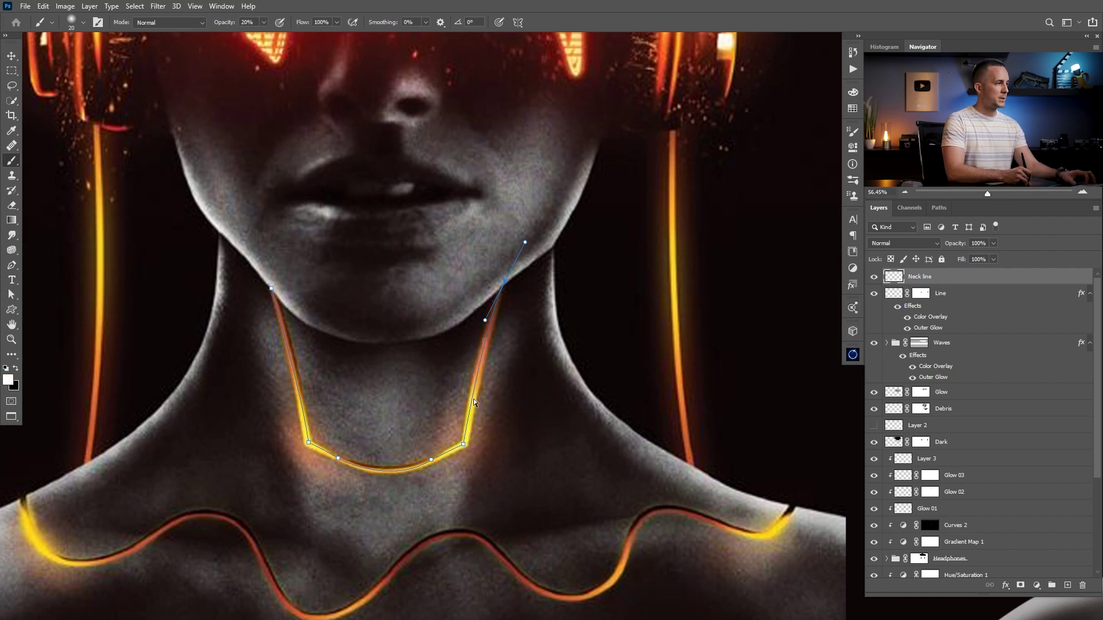
left_click_drag(483, 355, 468, 421)
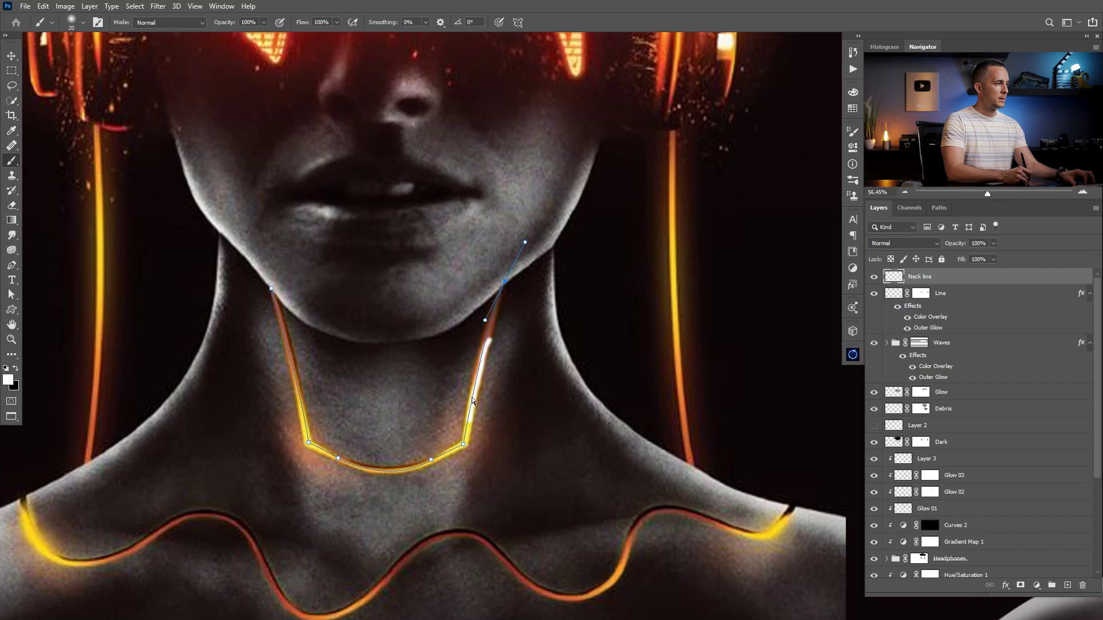
key("ctrl+z")
Step: Adjust the brush to 30 px, testing it with strokes along the neck line and undoing each of them
left_click_drag(479, 368, 466, 390)
key("ctrl+z")
right_click(447, 340)
left_click(543, 182)
left_click(441, 367)
key("ctrl+z")
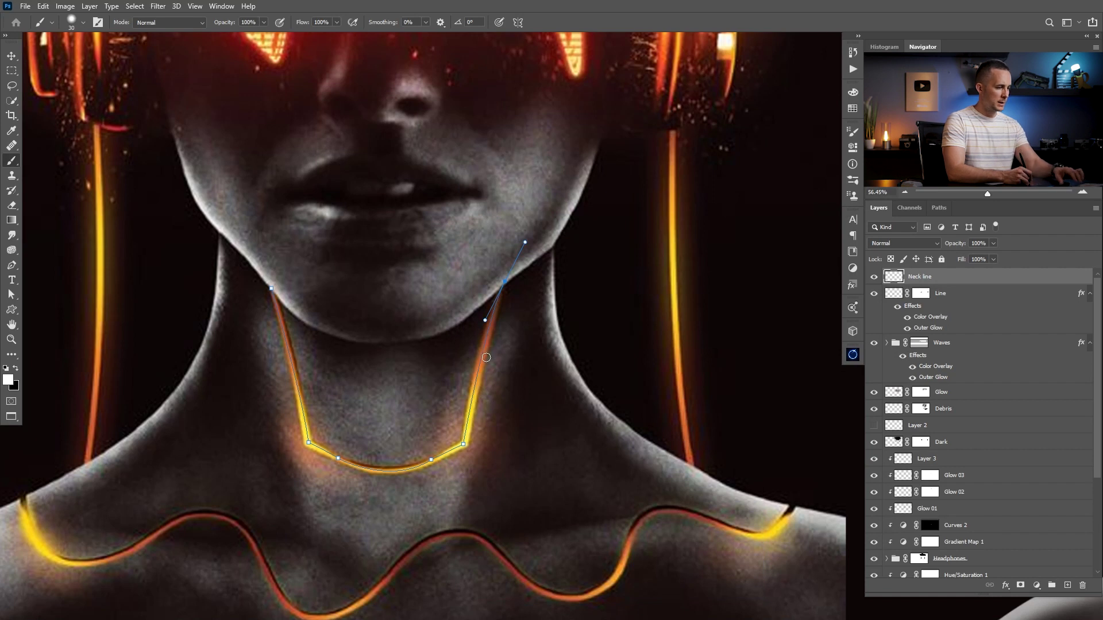
left_click_drag(492, 314, 464, 426)
key("ctrl+z")
Step: Stroke the neck path with the Brush on the Neck line layer, leaving Simulate Pressure off
key("p")
right_click(459, 348)
left_click(506, 419)
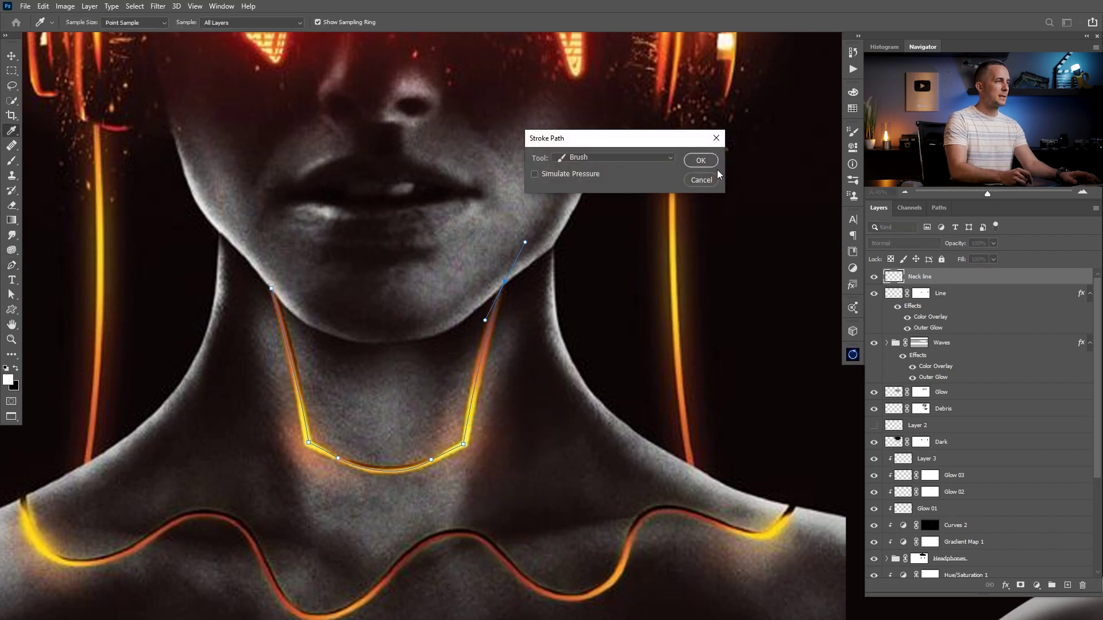
left_click(707, 162)
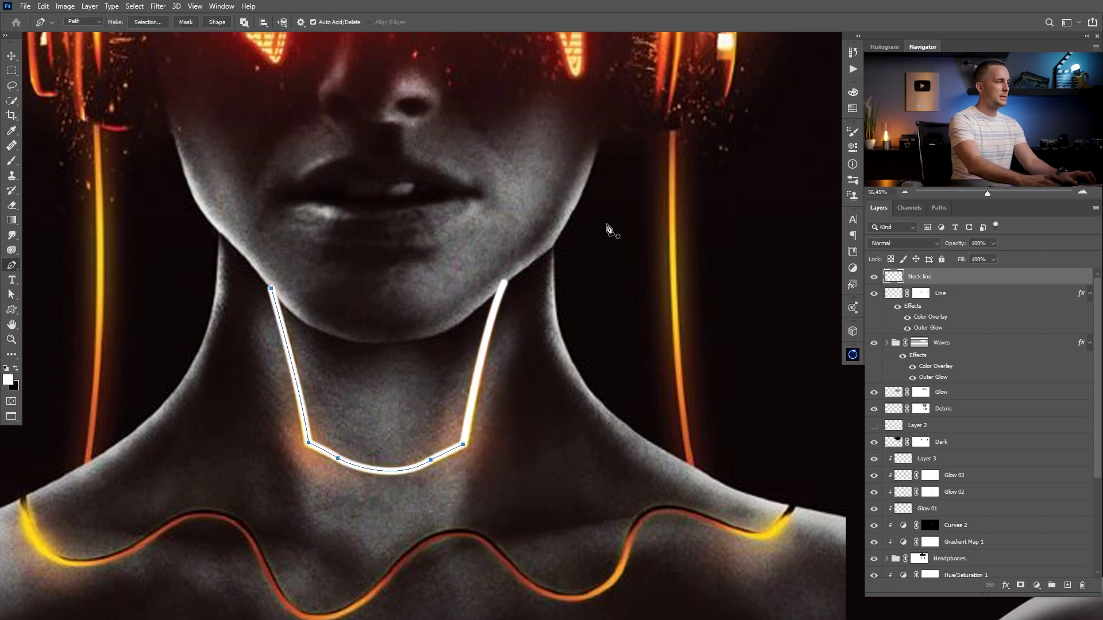
Step: Dismiss the neck path and move the white neck line from the original poster onto the model's neck
key("Return")
scroll(560, 328, "down", 5)
left_click_drag(600, 360, 416, 372)
key("v")
mouse_move(333, 382)
left_mouse_down()
mouse_move(781, 372)
mouse_move(734, 394)
left_mouse_up()
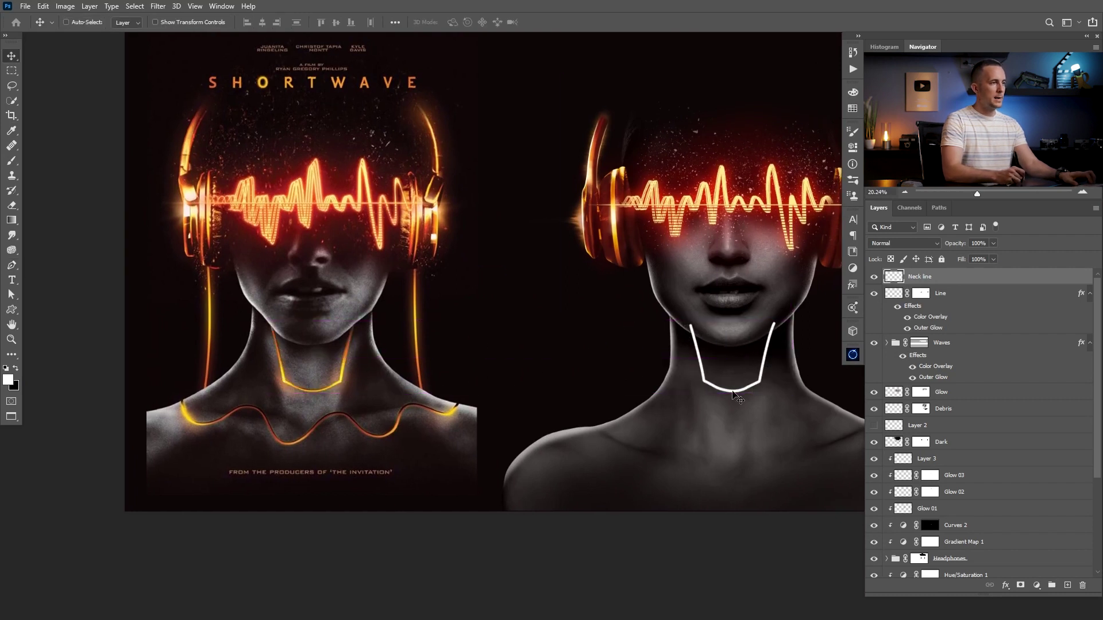
Step: Free-transform the neck line, stretching its height to about 112% and positioning it below the model's jaw
scroll(733, 394, "up", 3)
key("ctrl+t")
mouse_move(539, 408)
left_mouse_down()
mouse_move(538, 419)
mouse_move(550, 401)
left_mouse_up()
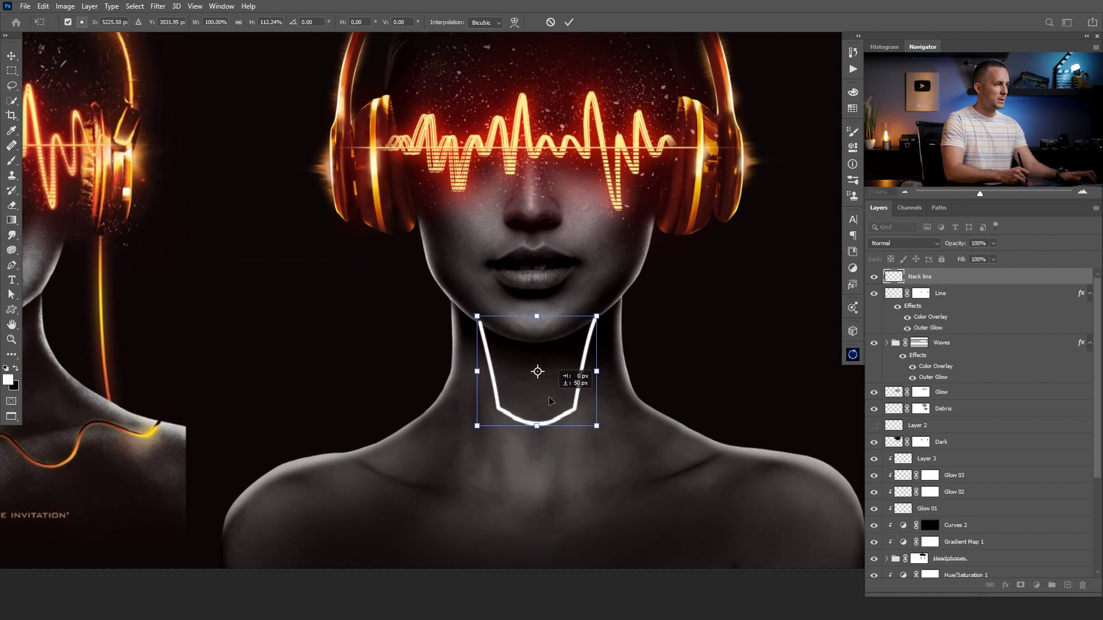
key("Return")
Step: Nudge the neck line slightly upward so its ends meet the jaw's edge
left_click_drag(526, 340, 600, 344)
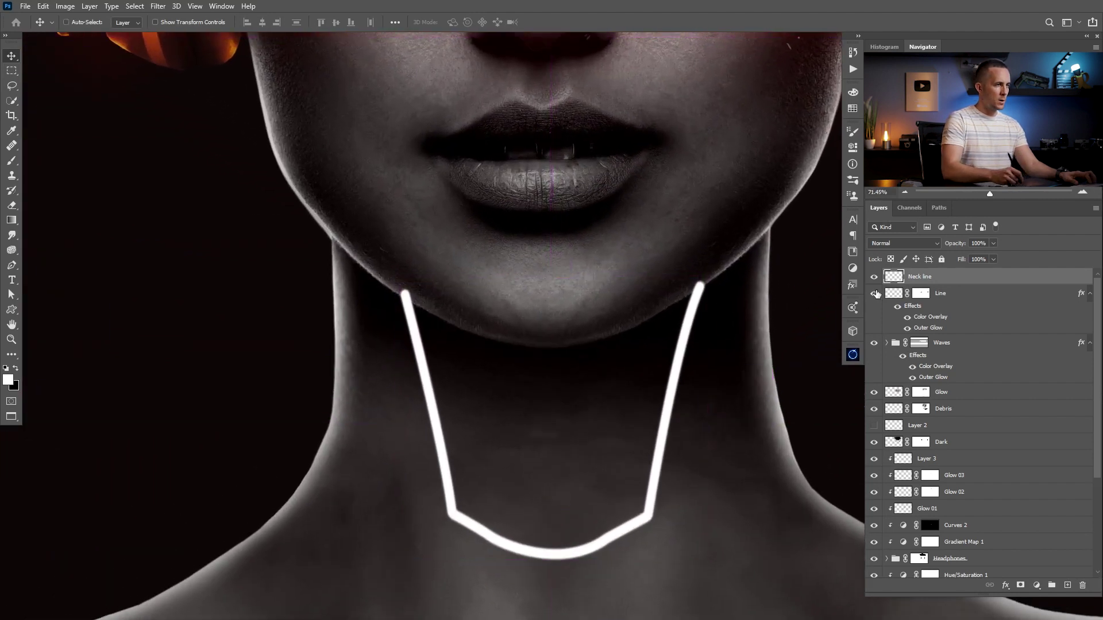
key("Up")
key("Up")
key("Up")
key("Up")
key("Up")
key("Up")
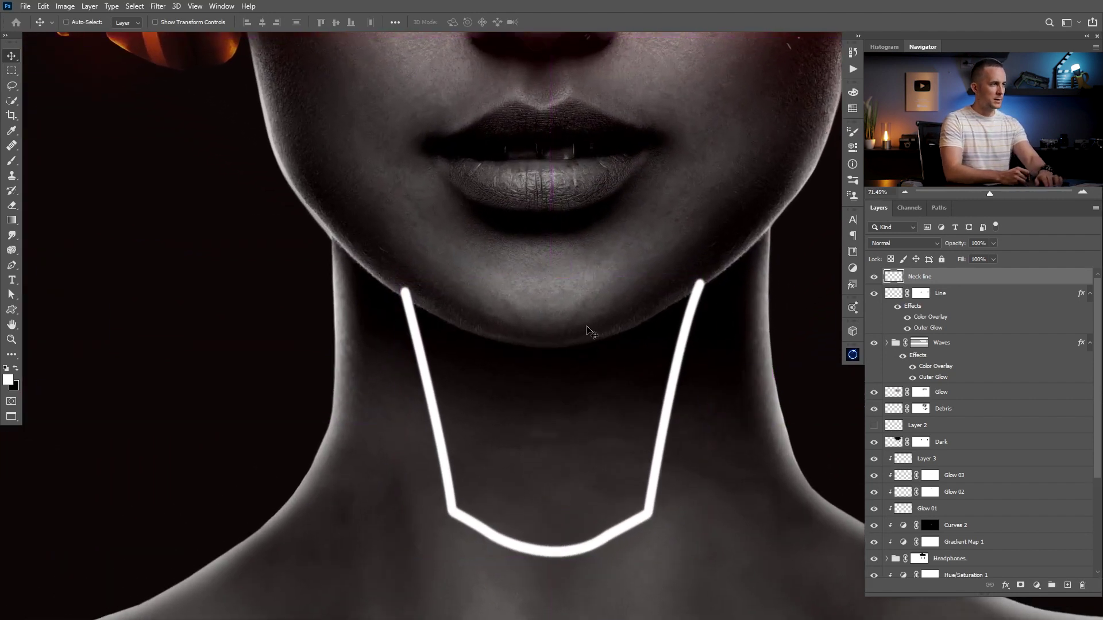
left_click(1021, 585)
key("x")
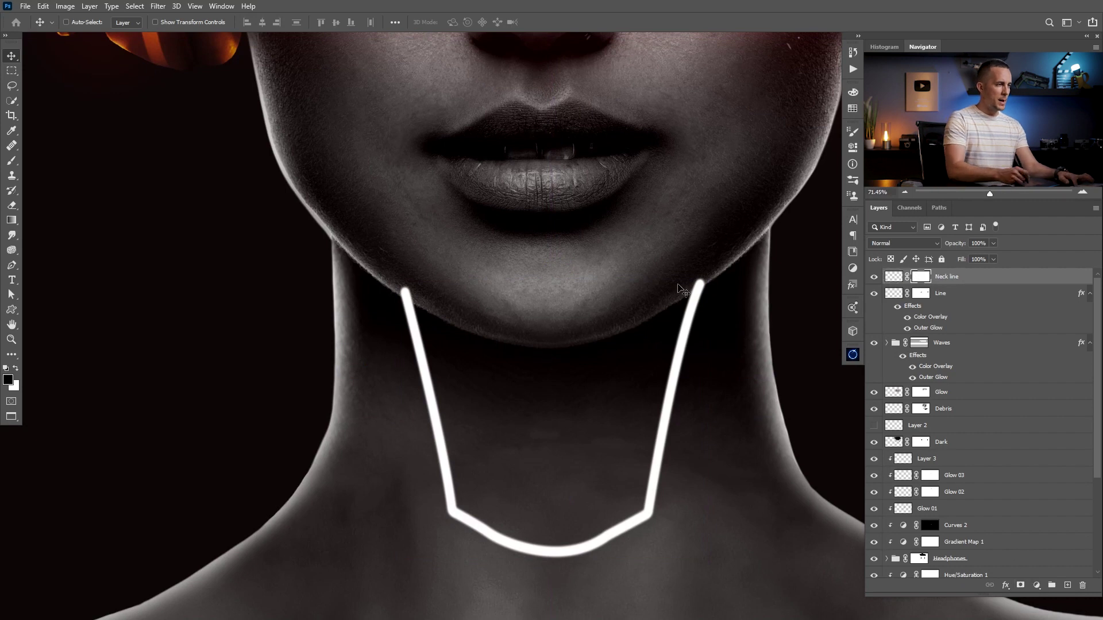
key("b")
key("ctrl+z")
key("x")
Step: Erase the neck line's two ends where they overlap the jaw, using a small hard round Eraser
key("e")
key("bracketleft")
key("bracketleft")
key("bracketleft")
key("bracketleft")
right_click(679, 257)
double_click(725, 212)
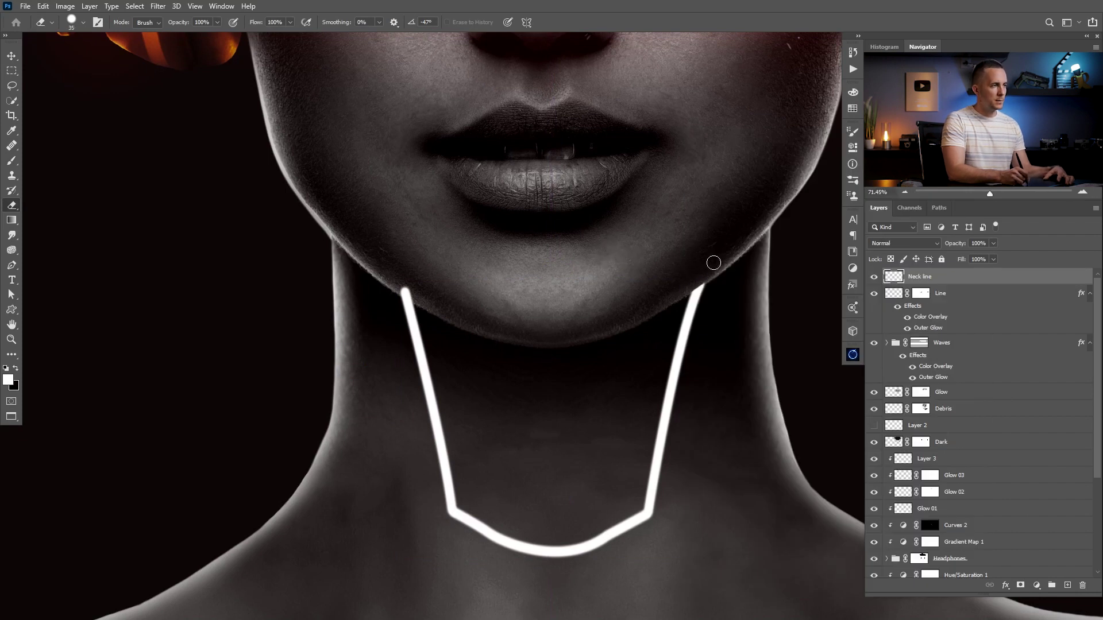
scroll(712, 287, "up", 4)
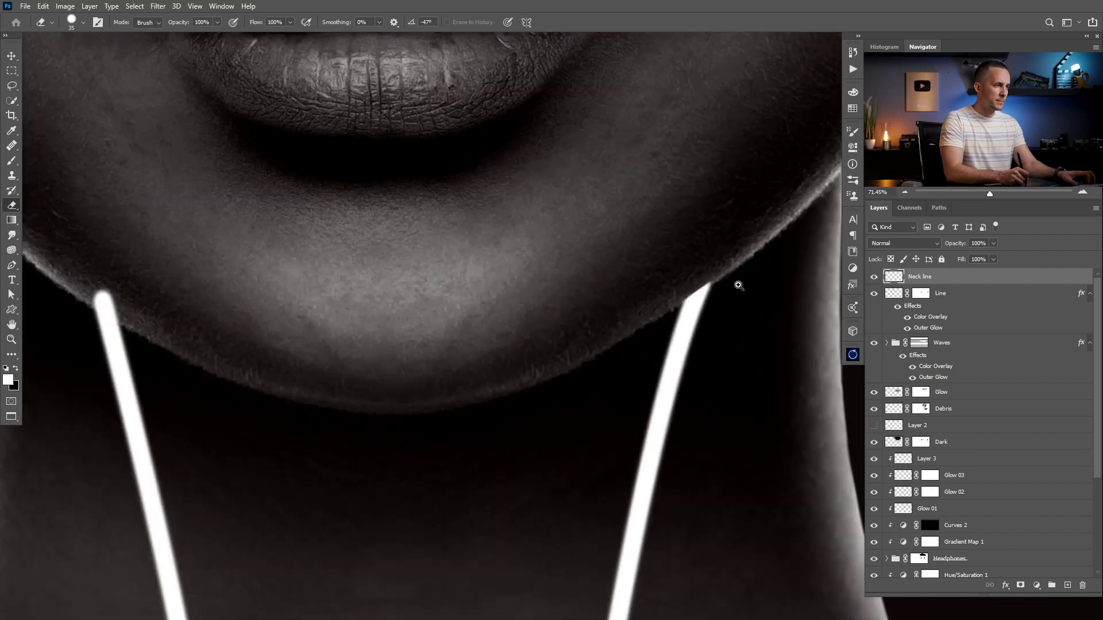
left_click_drag(670, 293, 713, 261)
left_click_drag(212, 280, 387, 334)
left_click(187, 337)
mouse_move(187, 337)
left_mouse_down()
mouse_move(230, 370)
mouse_move(195, 348)
mouse_move(226, 368)
left_mouse_up()
Step: Compare the neck line with the original poster's and set the Neck line layer's fill to 0%
mouse_move(583, 346)
left_mouse_down()
mouse_move(613, 351)
mouse_move(497, 377)
mouse_move(544, 325)
mouse_move(576, 339)
mouse_move(565, 346)
left_mouse_up()
left_click_drag(485, 341, 583, 345)
left_click_drag(287, 339, 333, 349)
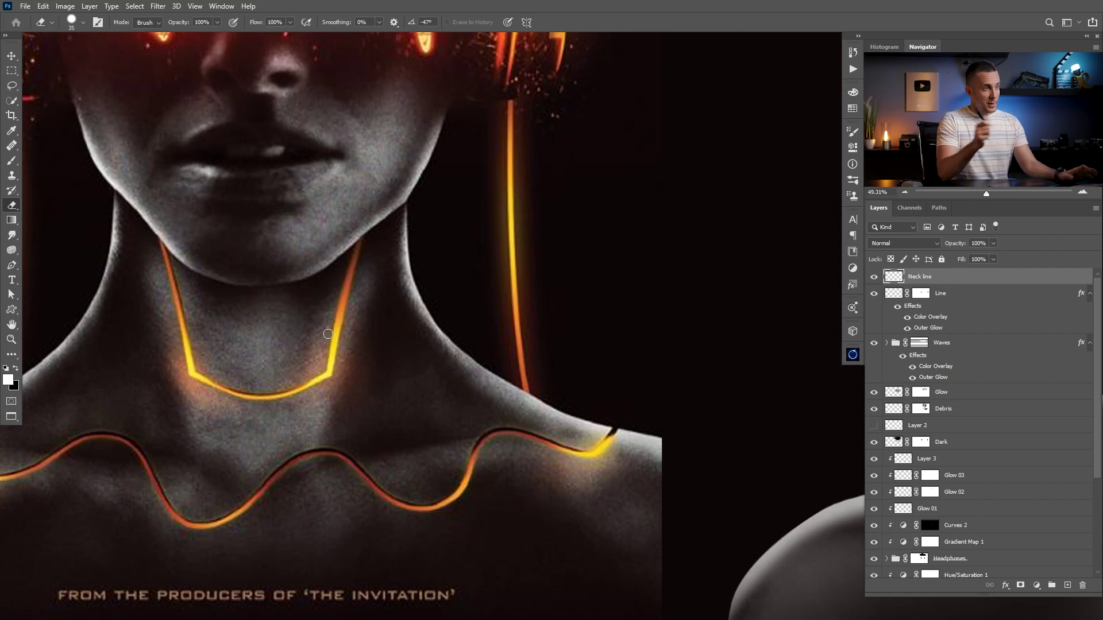
scroll(622, 376, "down", 6)
scroll(611, 400, "up", 2)
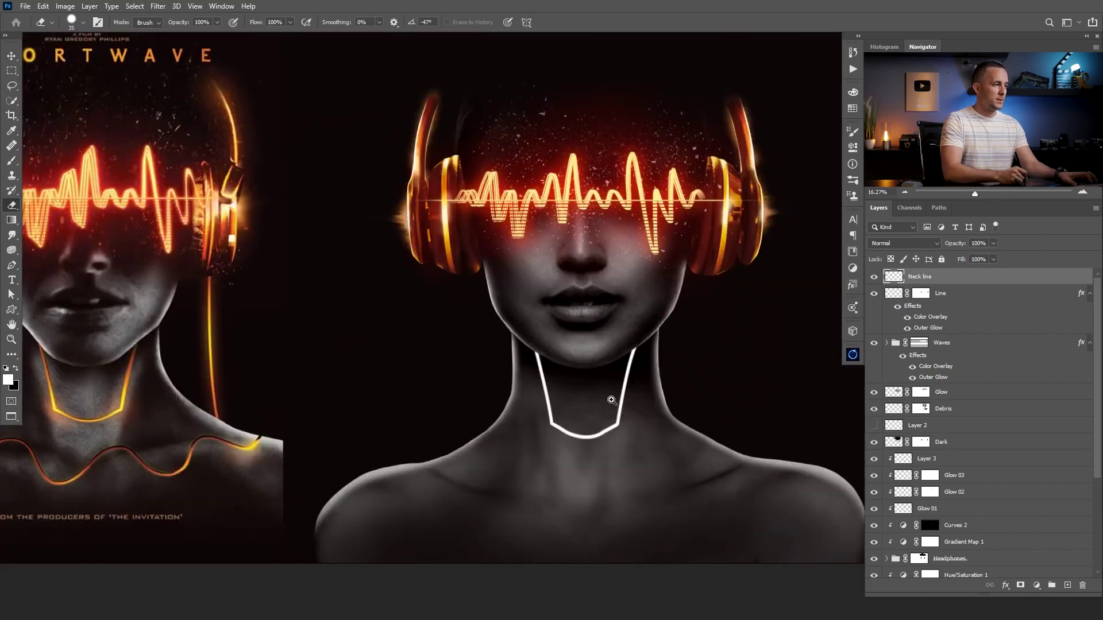
scroll(611, 401, "up", 3)
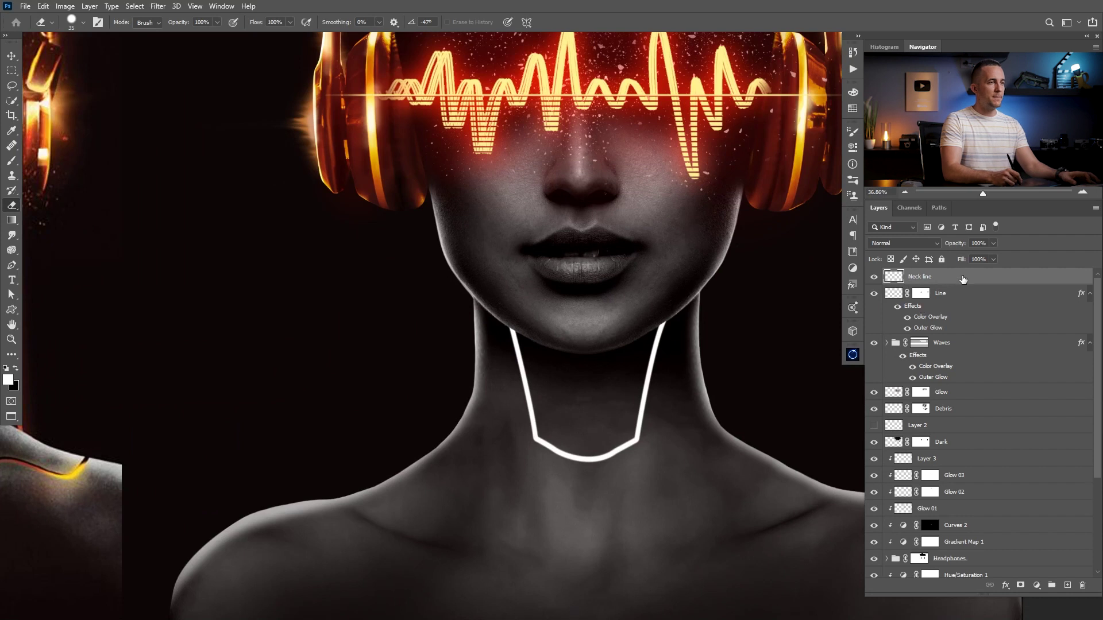
left_click_drag(963, 260, 929, 261)
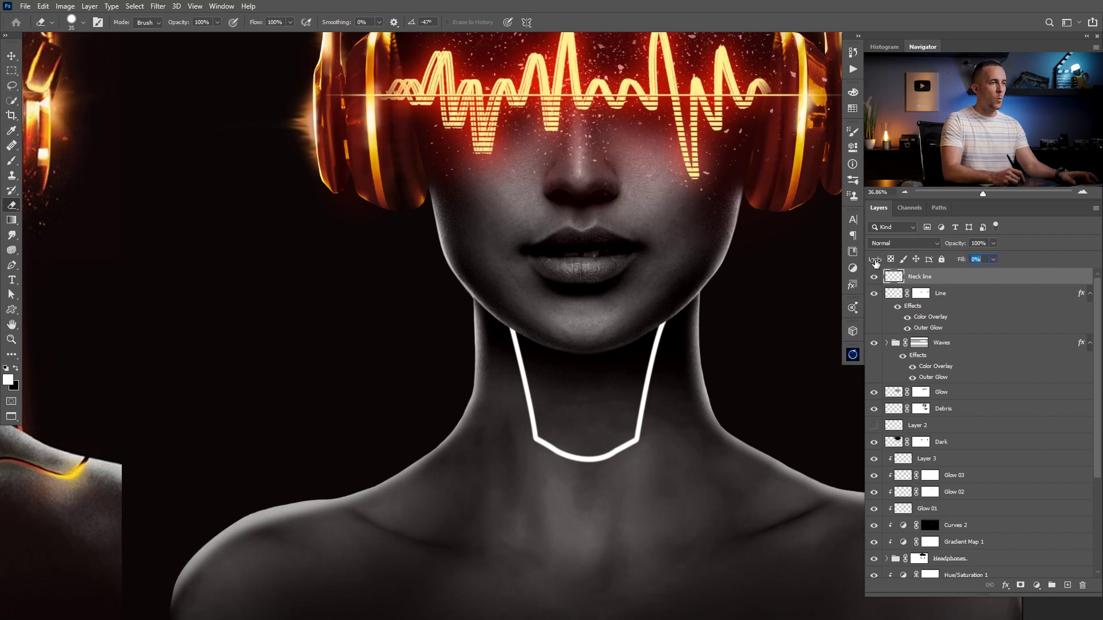
Step: Add a reversed, reflected Gradient Overlay from yellow through orange to brown to the Neck line layer, at 90° and 103% scale
double_click(986, 280)
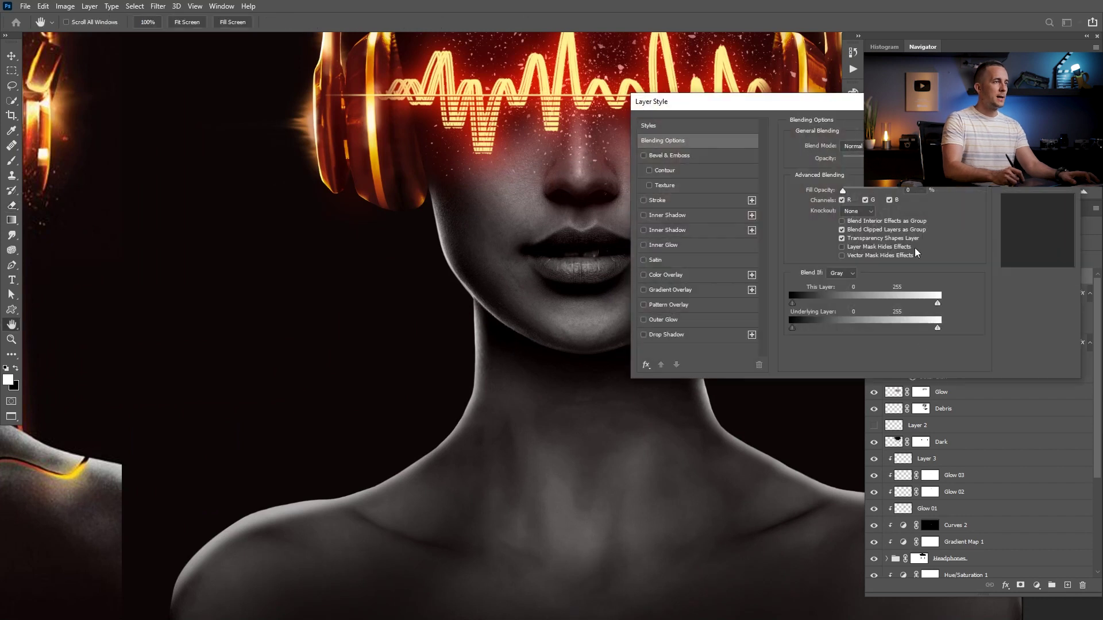
left_click_drag(844, 104, 966, 182)
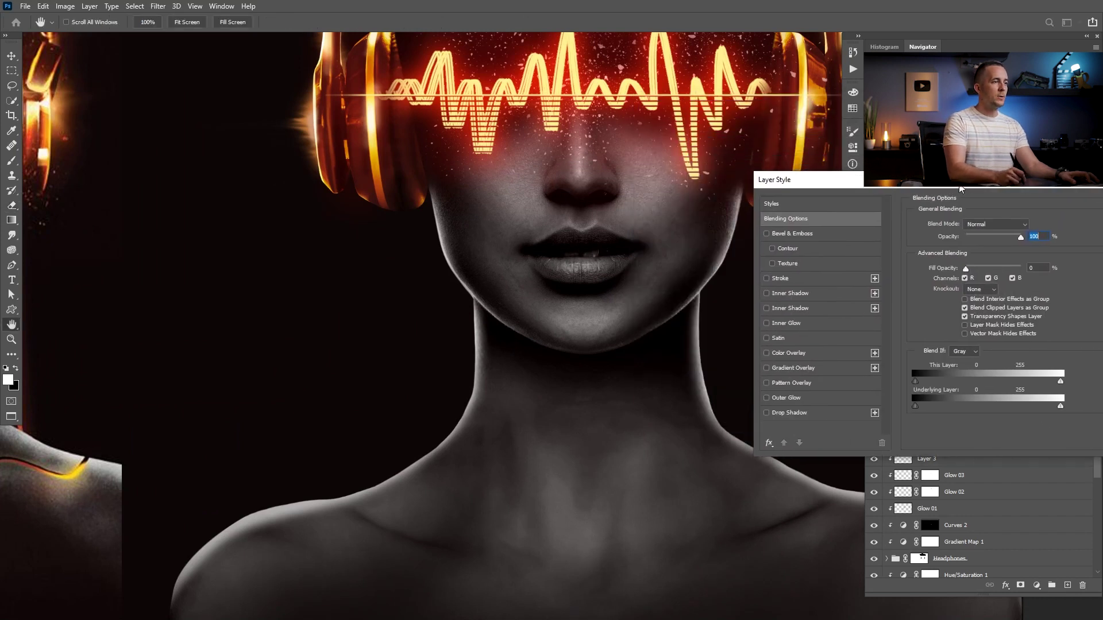
left_click(793, 368)
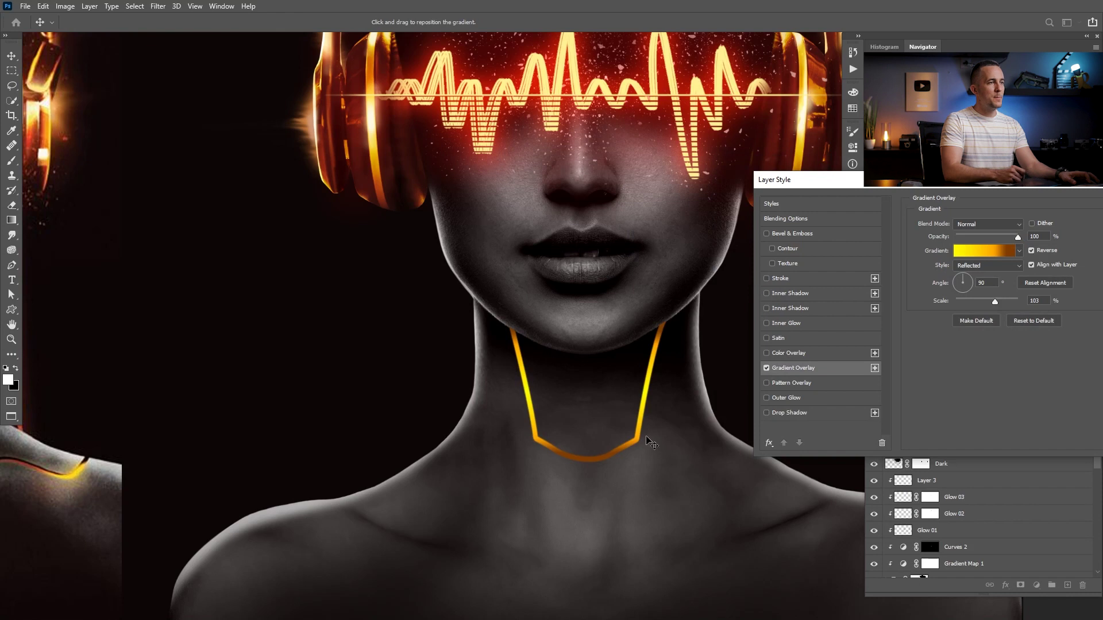
left_click(988, 253)
left_click(795, 397)
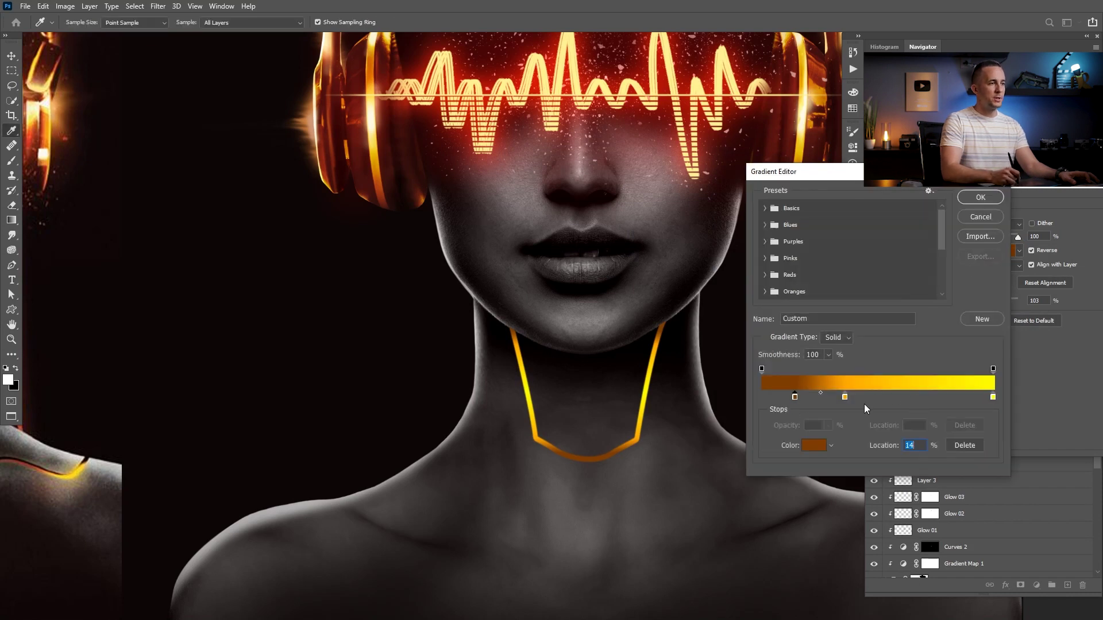
left_click(980, 197)
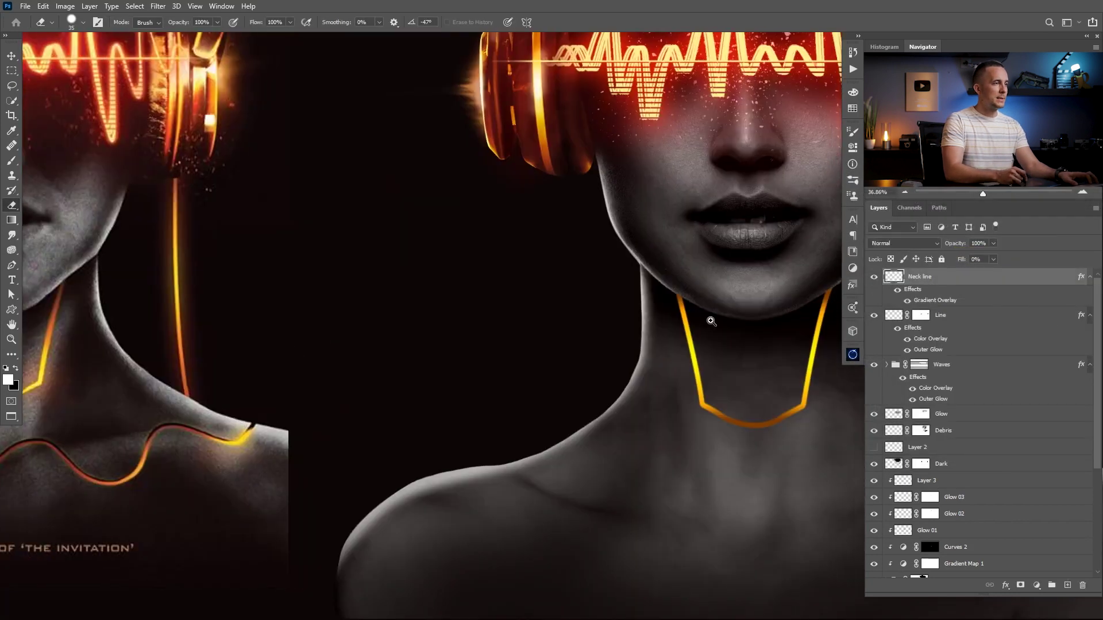
Step: Keep the Neck line's gradient overlay on Reflected and set its scale to 104%
scroll(712, 324, "down", 3)
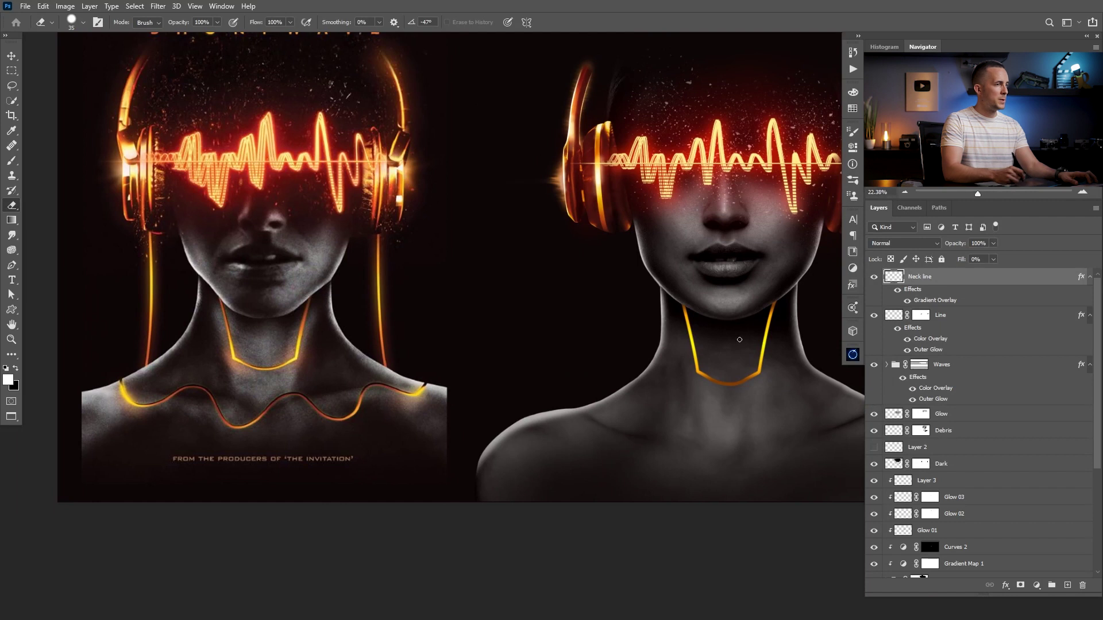
double_click(927, 310)
left_click_drag(858, 174, 1005, 191)
left_click(1020, 280)
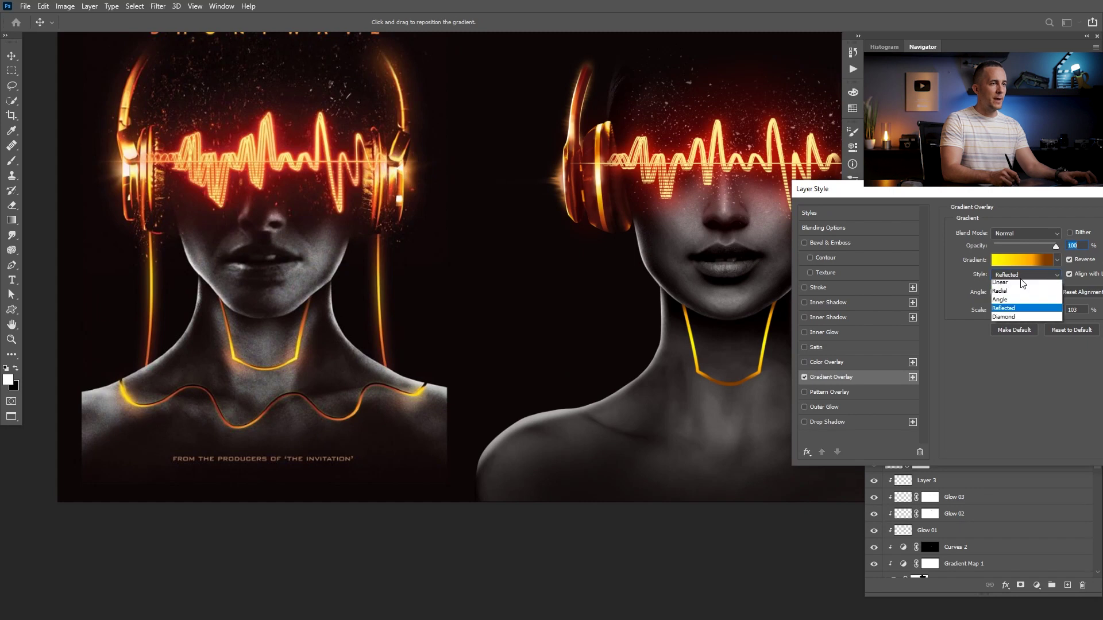
left_click(1005, 308)
left_click_drag(1007, 284, 1035, 308)
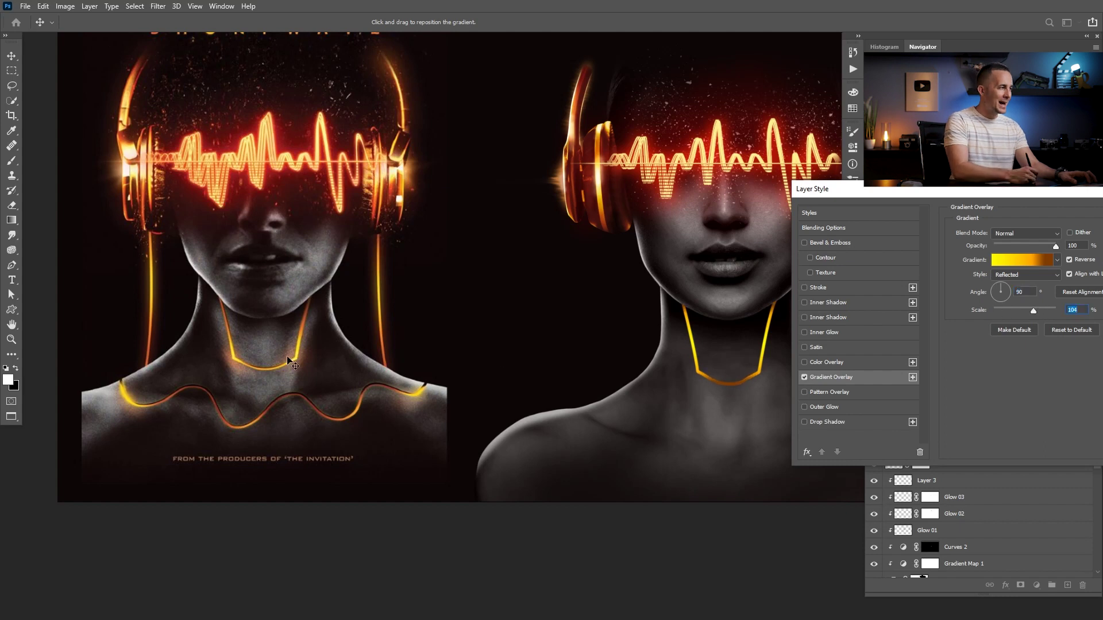
left_click_drag(1066, 192, 888, 197)
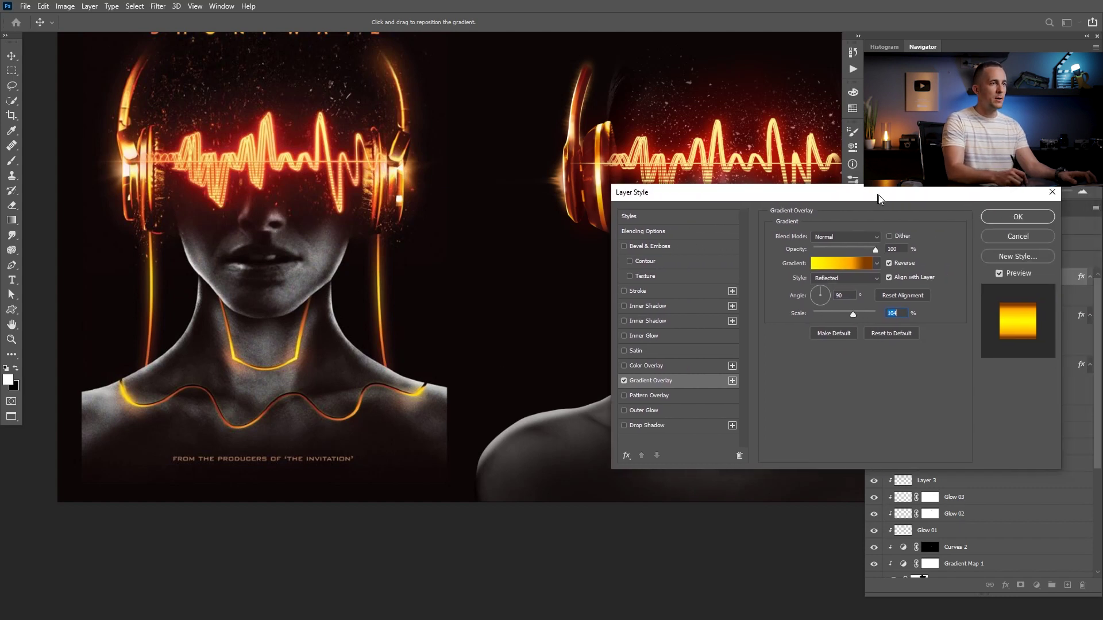
left_click(1017, 219)
Step: Create a new layer above the Neck line layer and clip it to that layer
key("e")
scroll(721, 301, "up", 5)
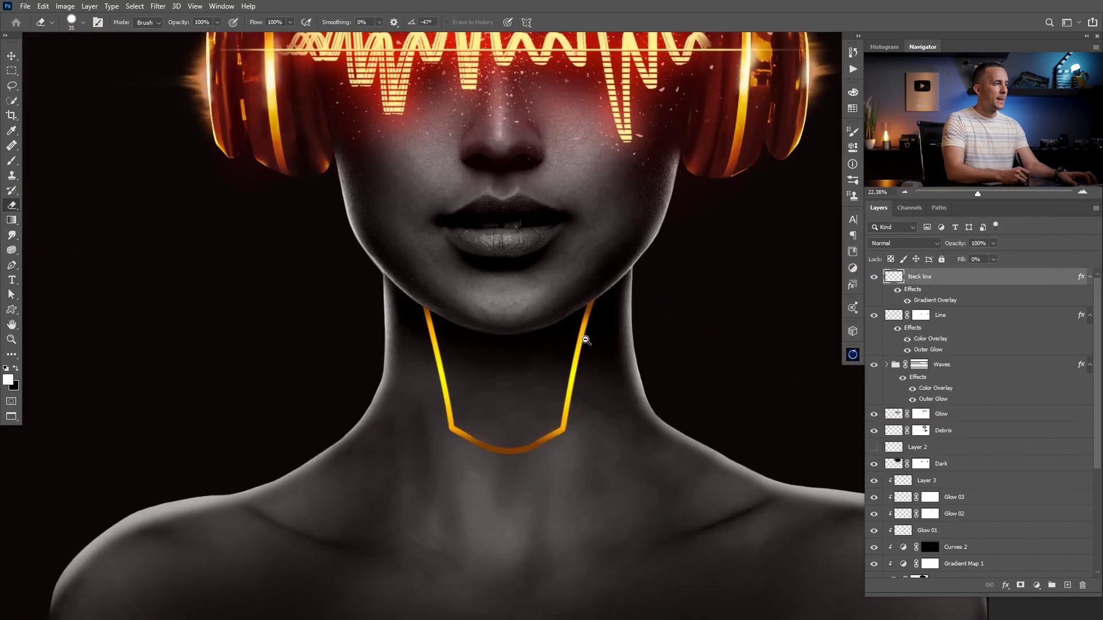
left_click(1066, 585)
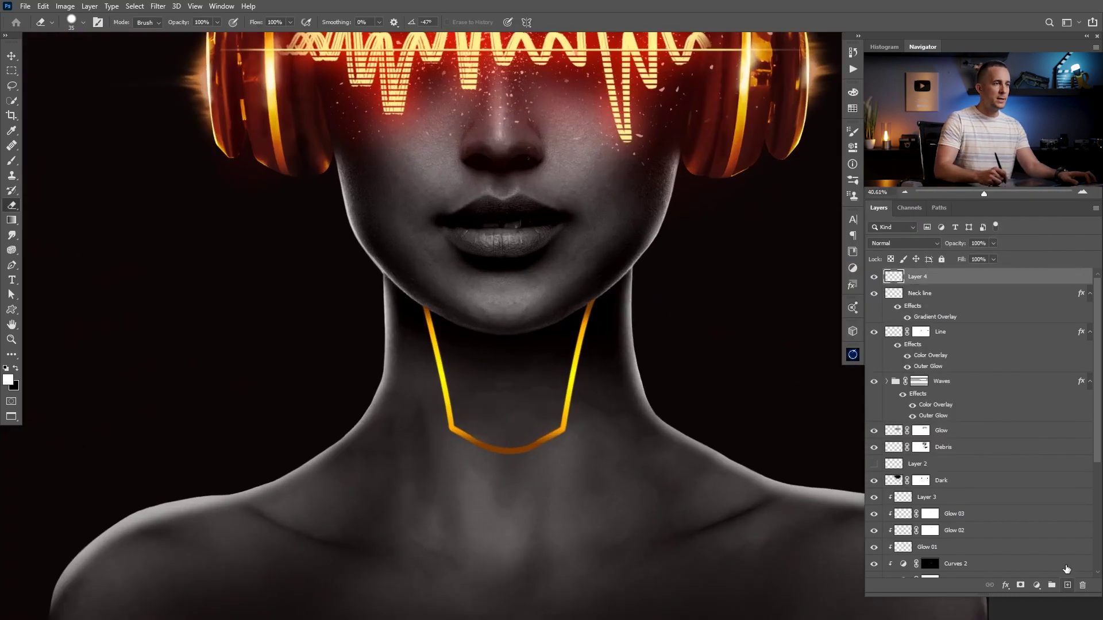
left_click(925, 282, "alt")
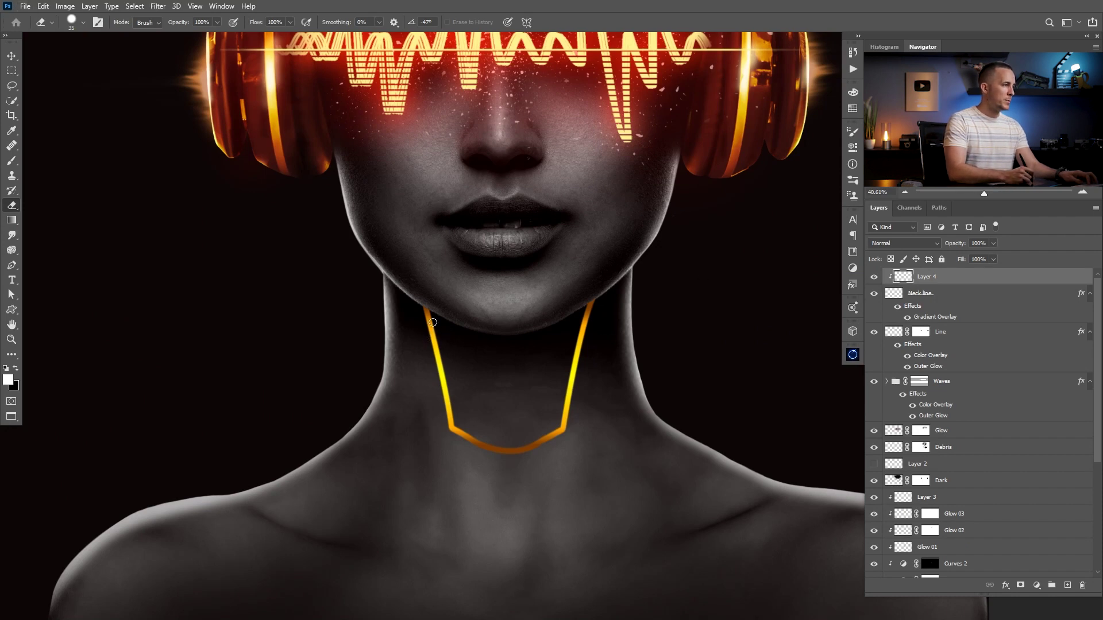
Step: Sample the brown at the neck line's upper end as brush colour and set the clipped layer to Multiply
key("b")
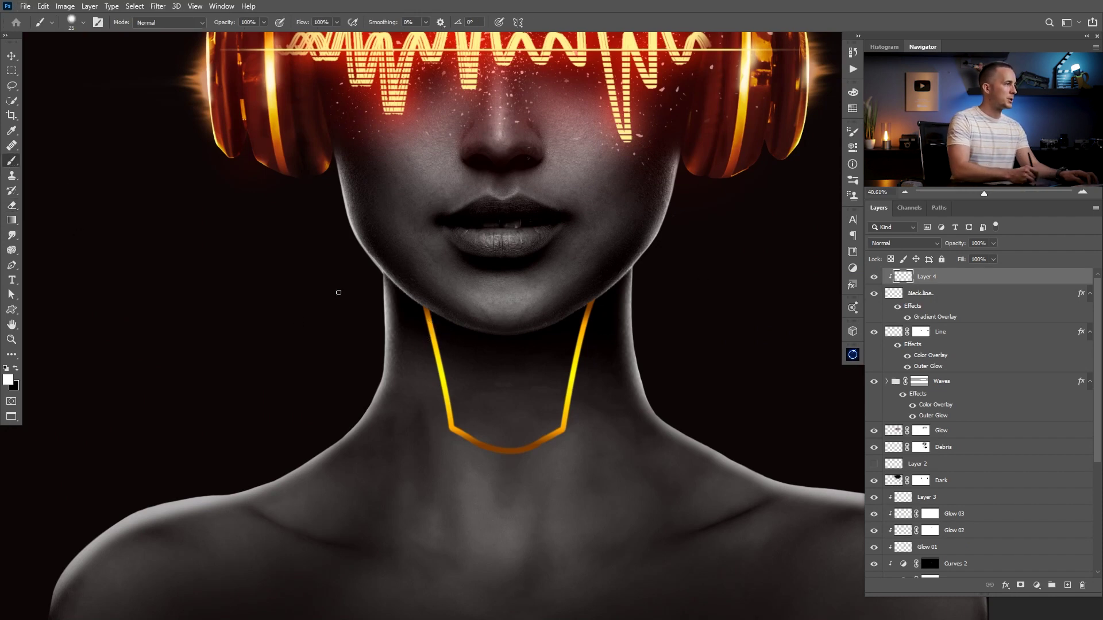
left_click(432, 315, "alt")
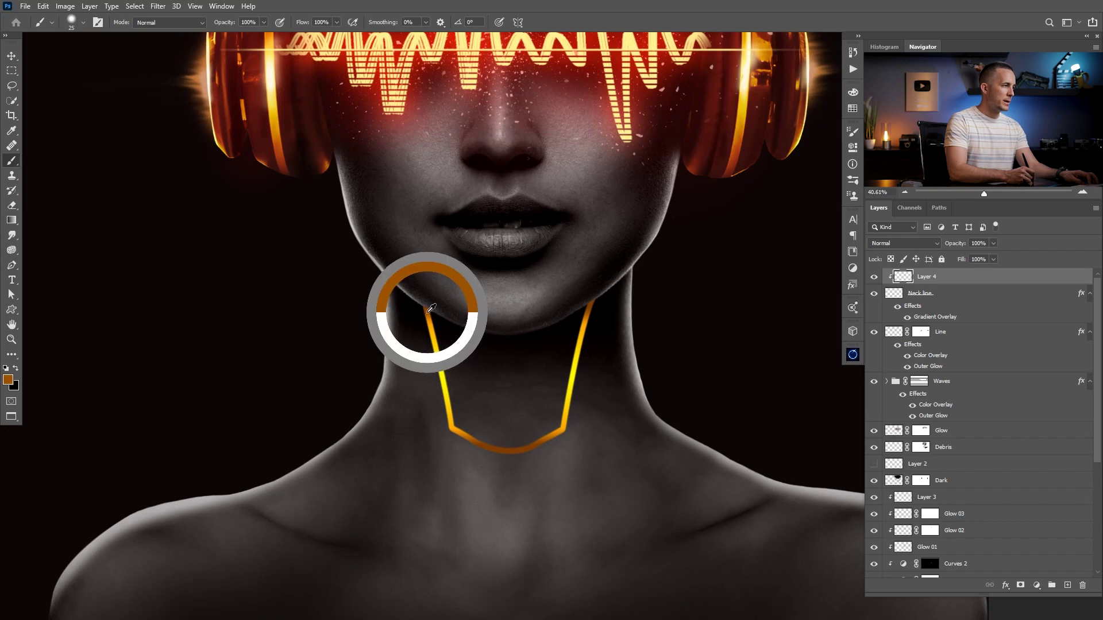
left_click(913, 243)
left_click(899, 282)
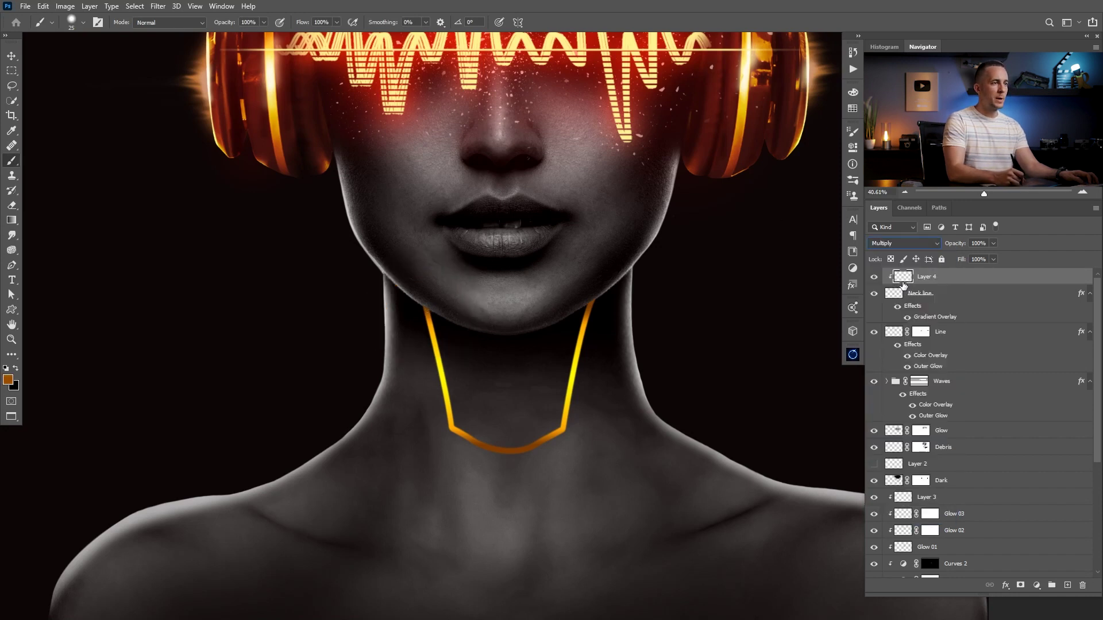
Step: Test brown strokes on Layer 4 over the neck line, release its clipping mask and clear the strokes
left_click(444, 326)
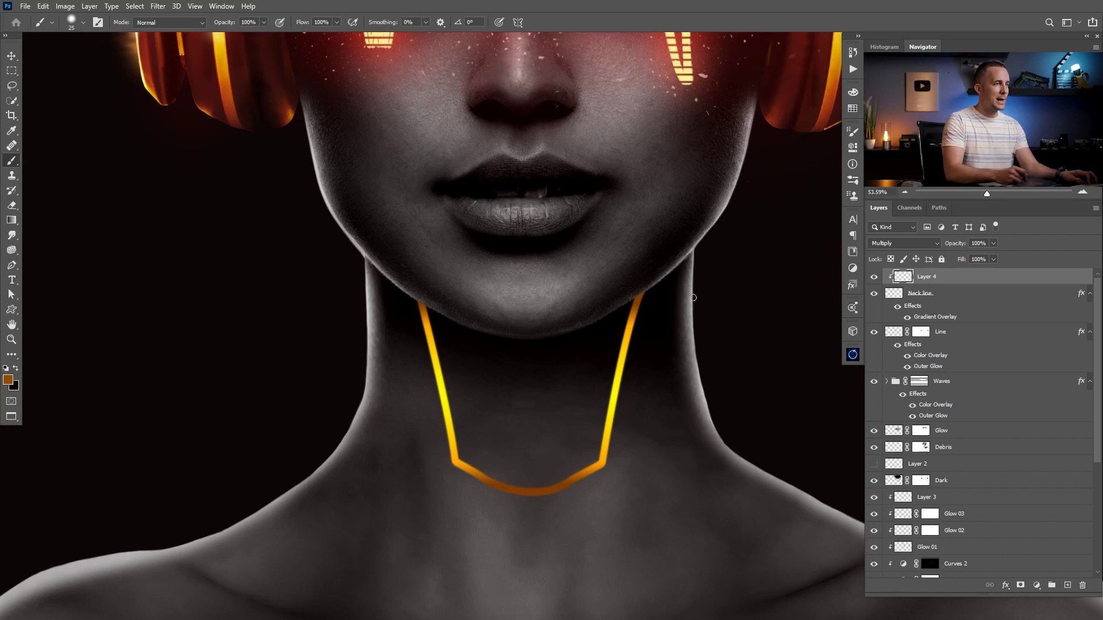
left_click(909, 285, "alt")
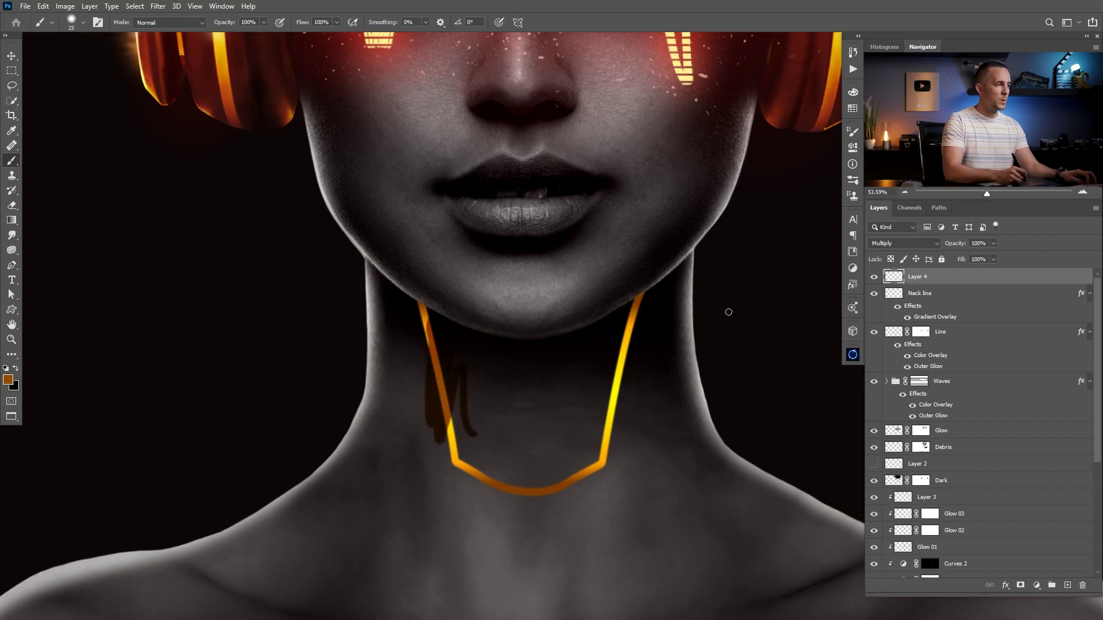
key("ctrl+a")
key("Delete")
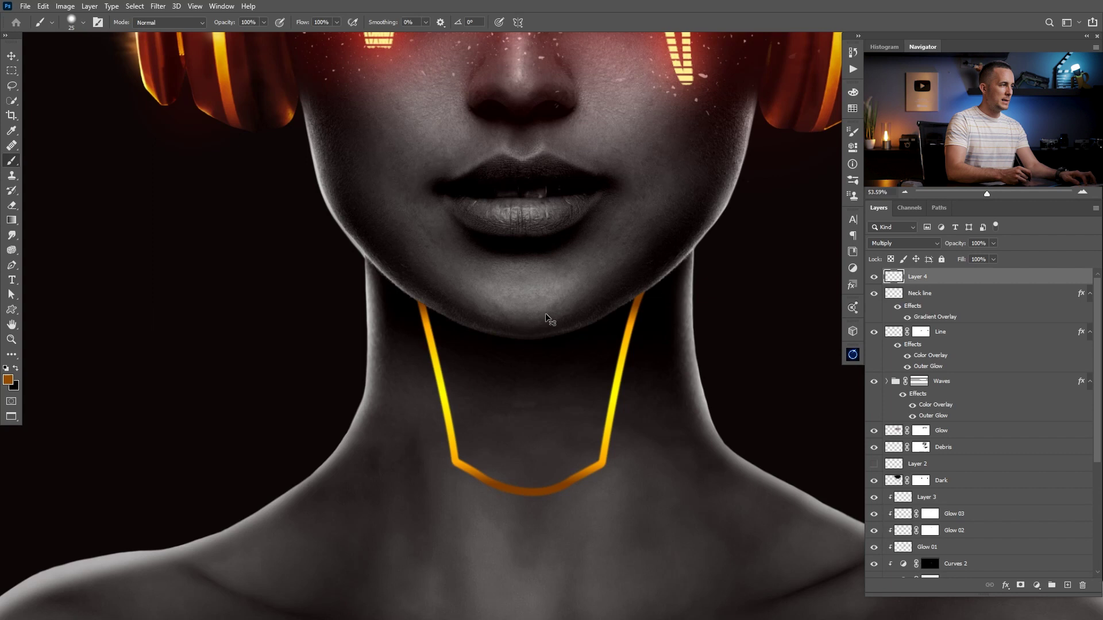
Step: Sample the near-black neck shadow as brush colour and test a stroke along the neck line, undoing it
left_click(457, 361, "alt")
left_click_drag(432, 344, 445, 401)
key("ctrl+z")
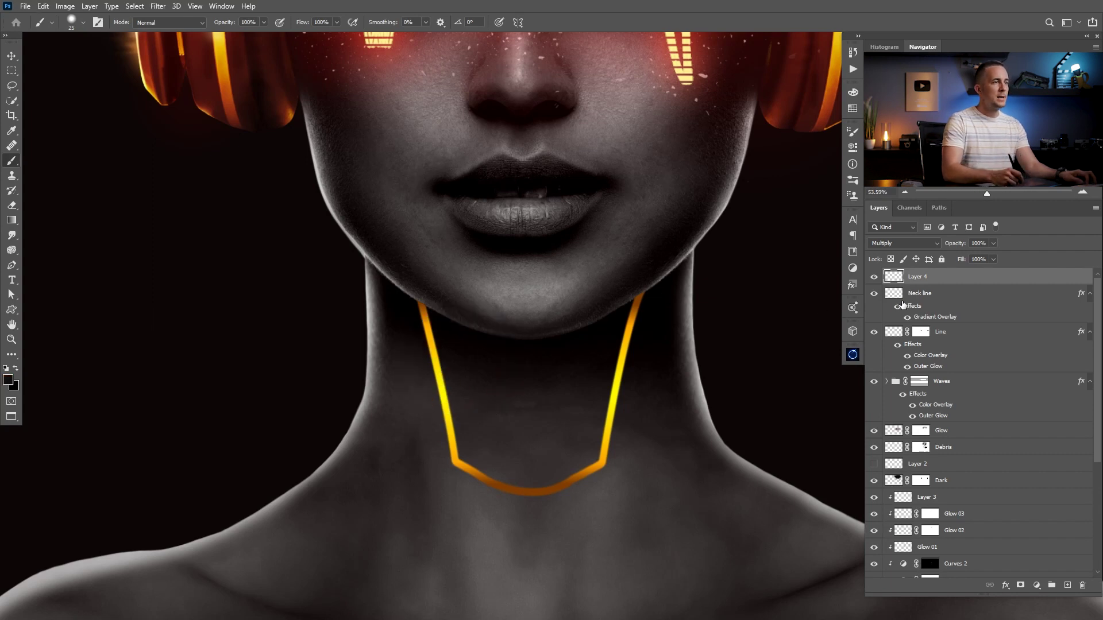
Step: Mask Layer 4 to the shape of the Neck line, check the mask, and make the unclipped layer's content active
left_click(896, 295, "ctrl")
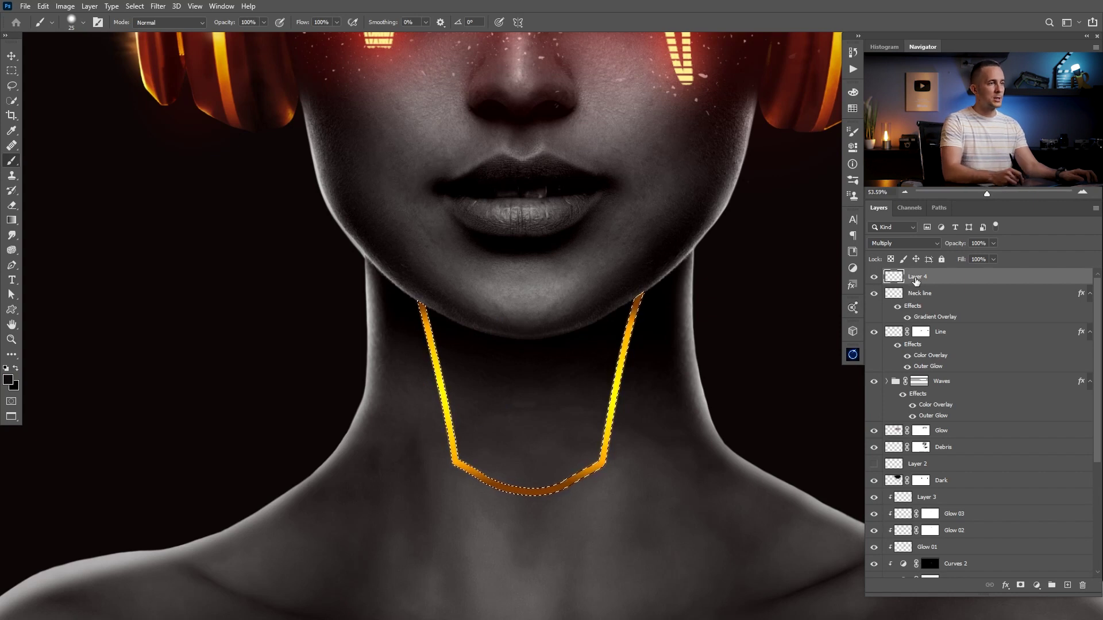
left_click(1020, 587)
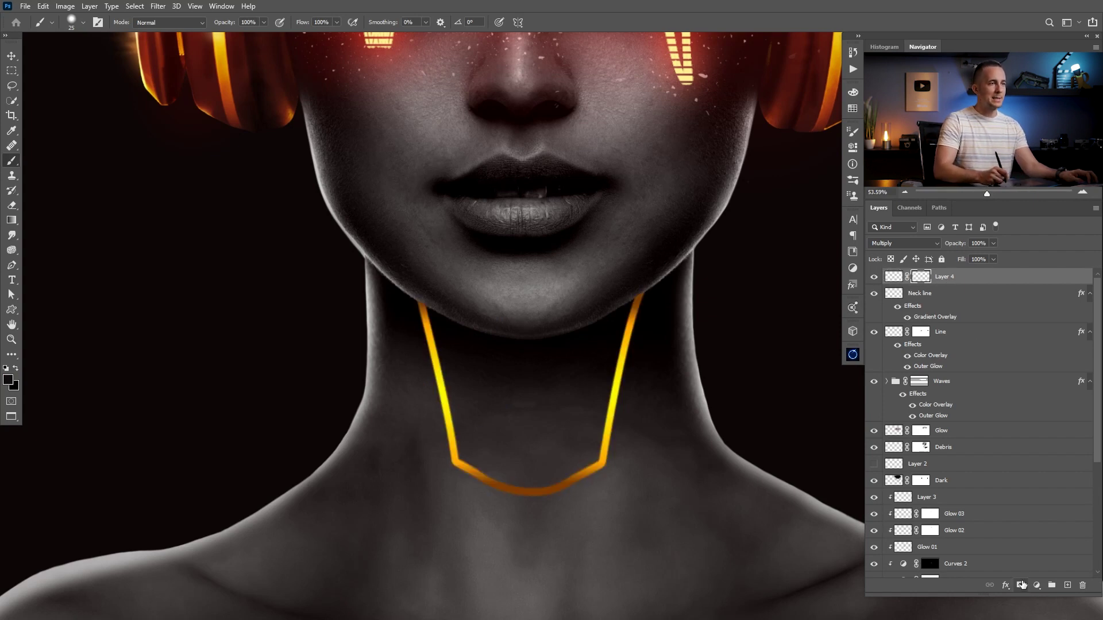
left_click(923, 281, "alt")
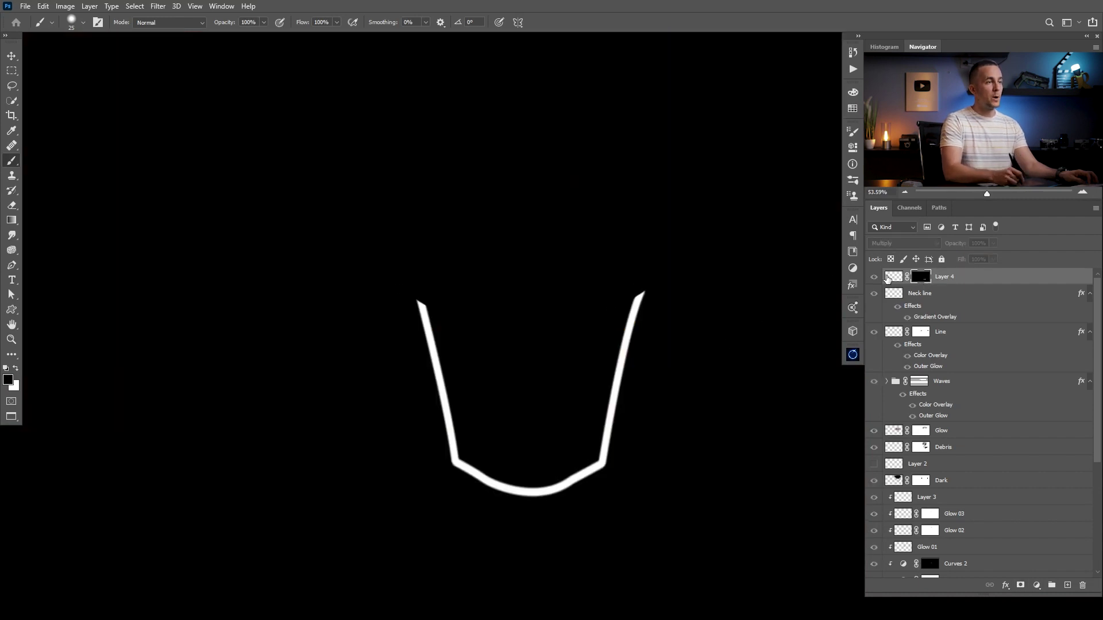
left_click(970, 285, "alt")
left_click(929, 281, "alt")
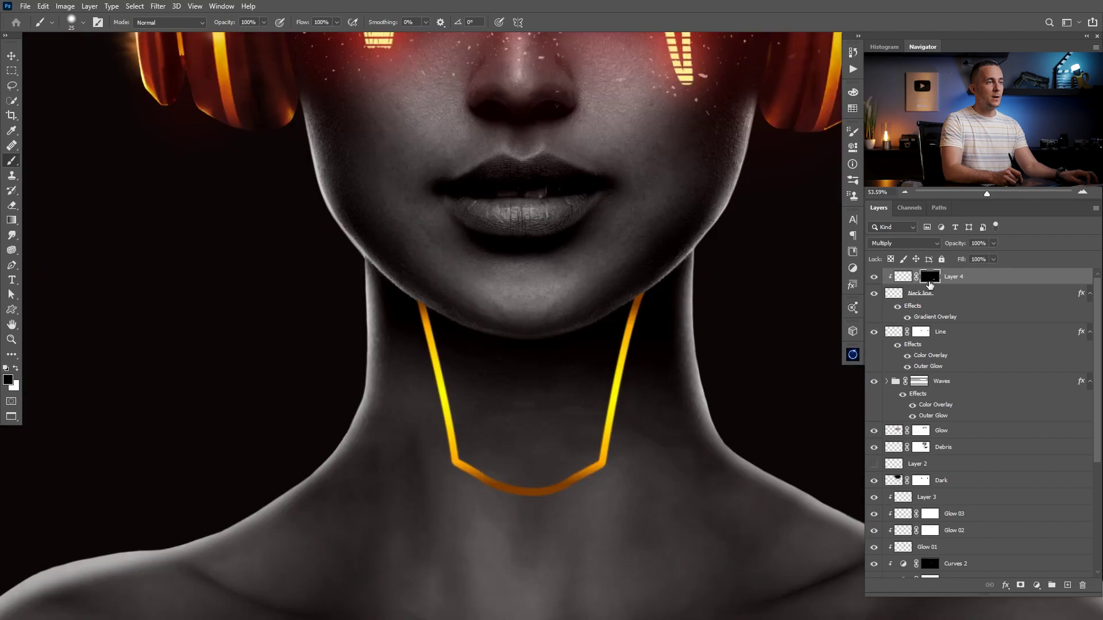
left_click(907, 284, "alt")
left_click(899, 277)
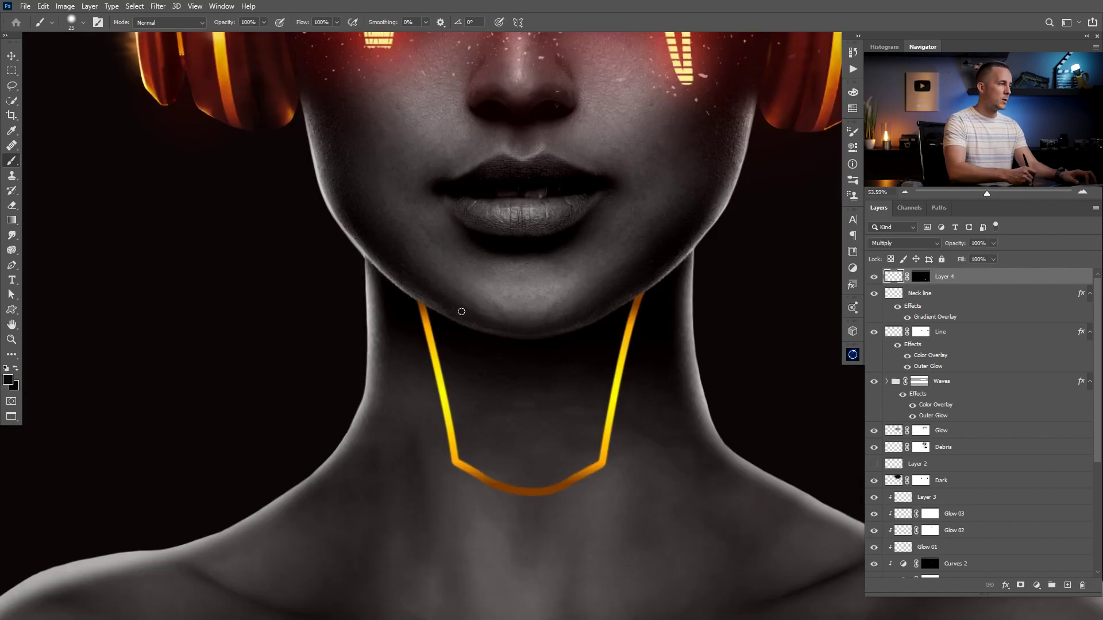
Step: Paint near-black shading on Layer 4 along the inner edges of the neck line's two sides with a 45 px brush
left_click_drag(372, 23, 429, 23)
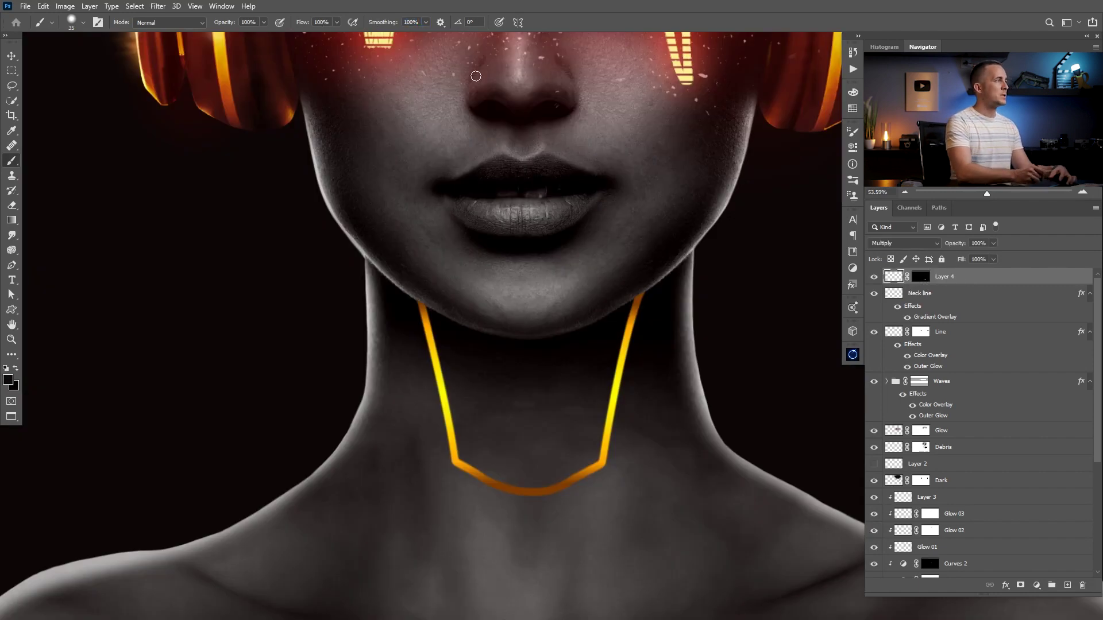
key("]")
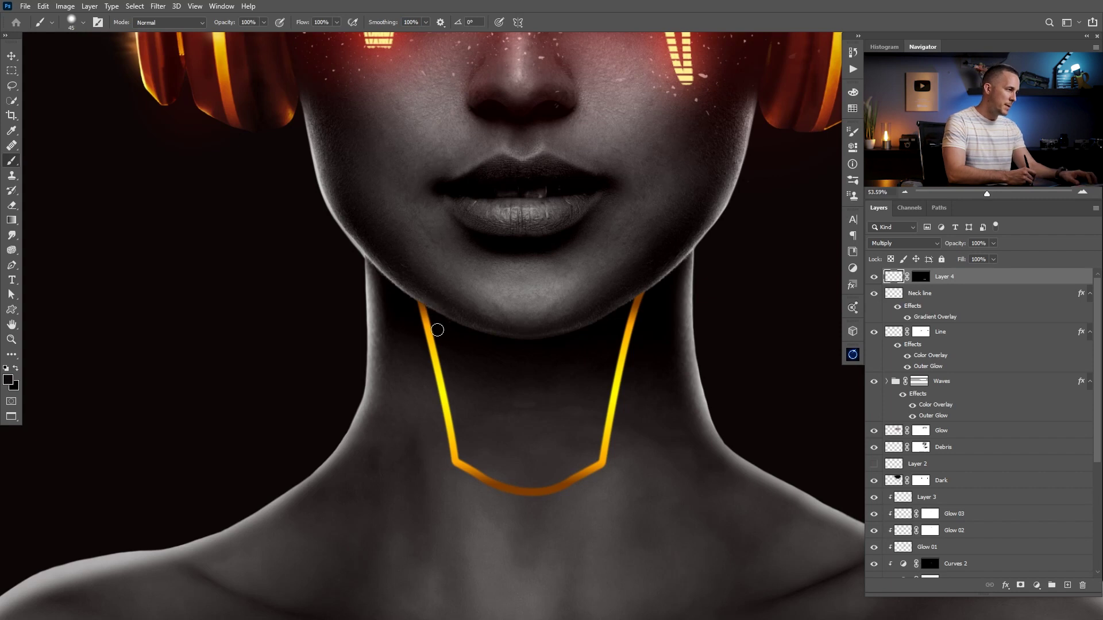
left_click_drag(446, 368, 456, 413)
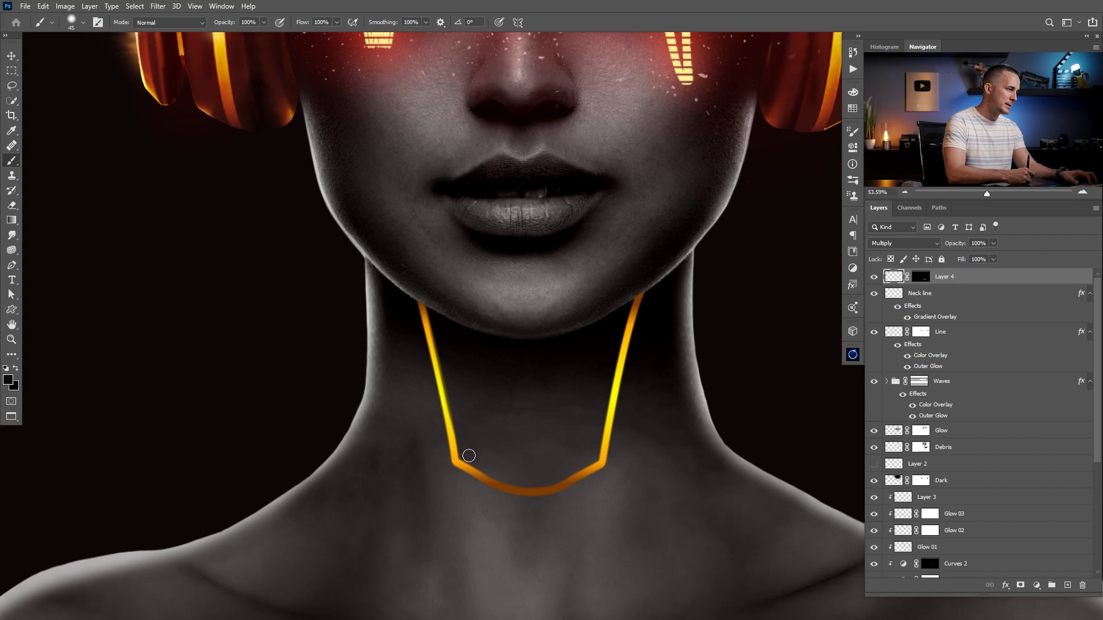
left_click_drag(513, 469, 487, 411)
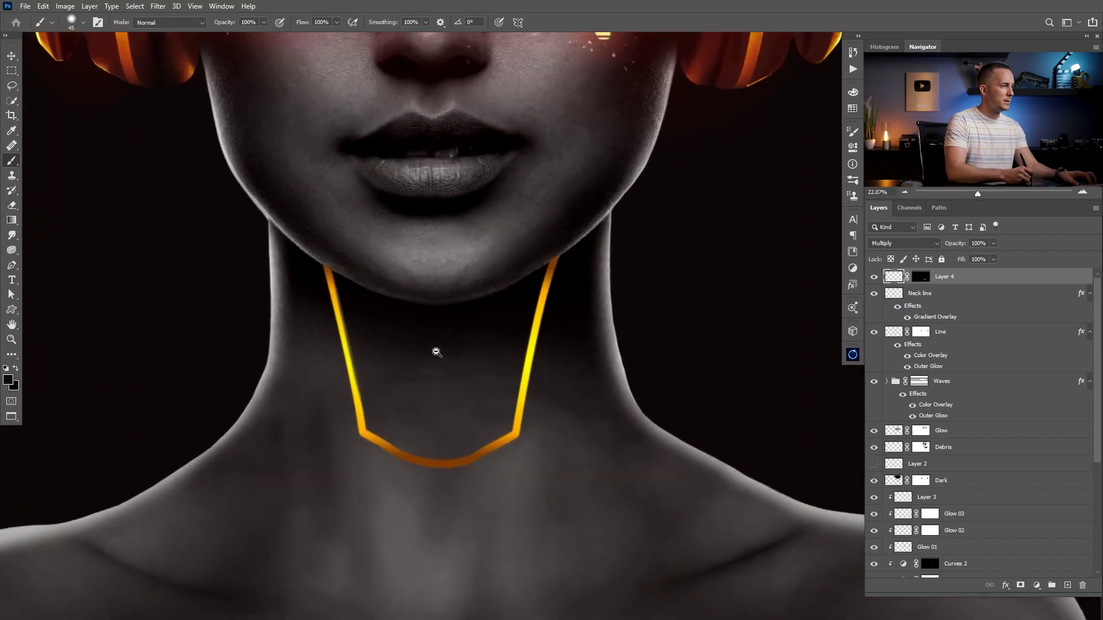
left_click_drag(436, 352, 442, 352)
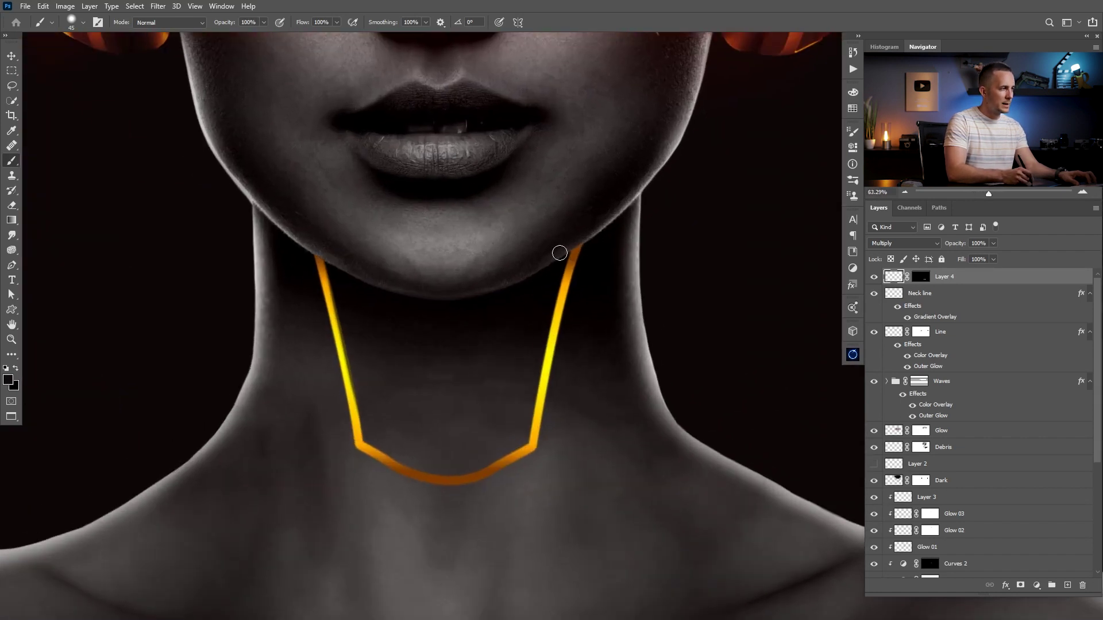
left_click_drag(564, 249, 517, 442)
left_click_drag(378, 442, 392, 441)
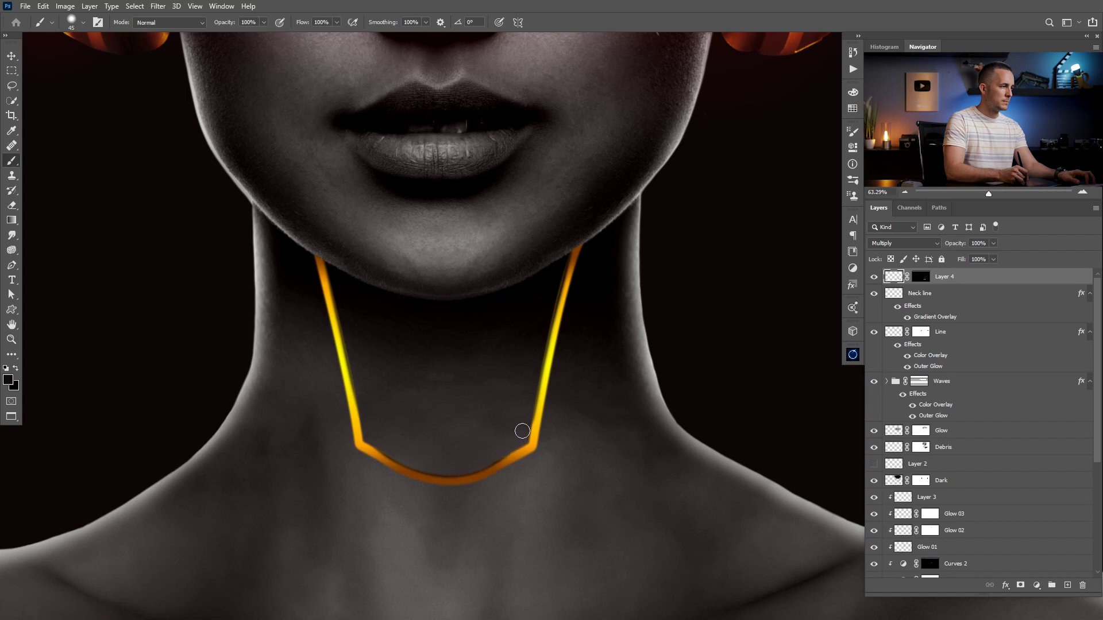
Step: Extend the dark shading along the inner edge of the neck line's lower curve
key("ctrl+space")
mouse_move(510, 426)
left_mouse_down()
mouse_move(480, 453)
mouse_move(545, 439)
mouse_move(563, 418)
left_mouse_up()
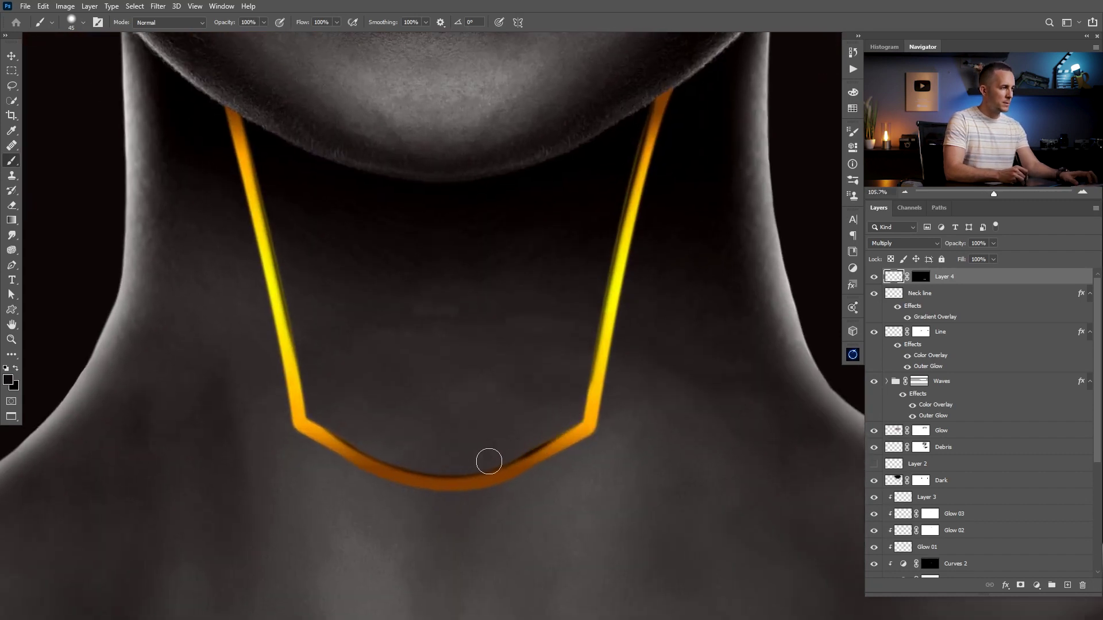
mouse_move(365, 443)
left_mouse_down()
mouse_move(329, 404)
mouse_move(374, 448)
mouse_move(458, 465)
mouse_move(536, 434)
mouse_move(492, 411)
mouse_move(507, 423)
mouse_move(599, 388)
left_mouse_up()
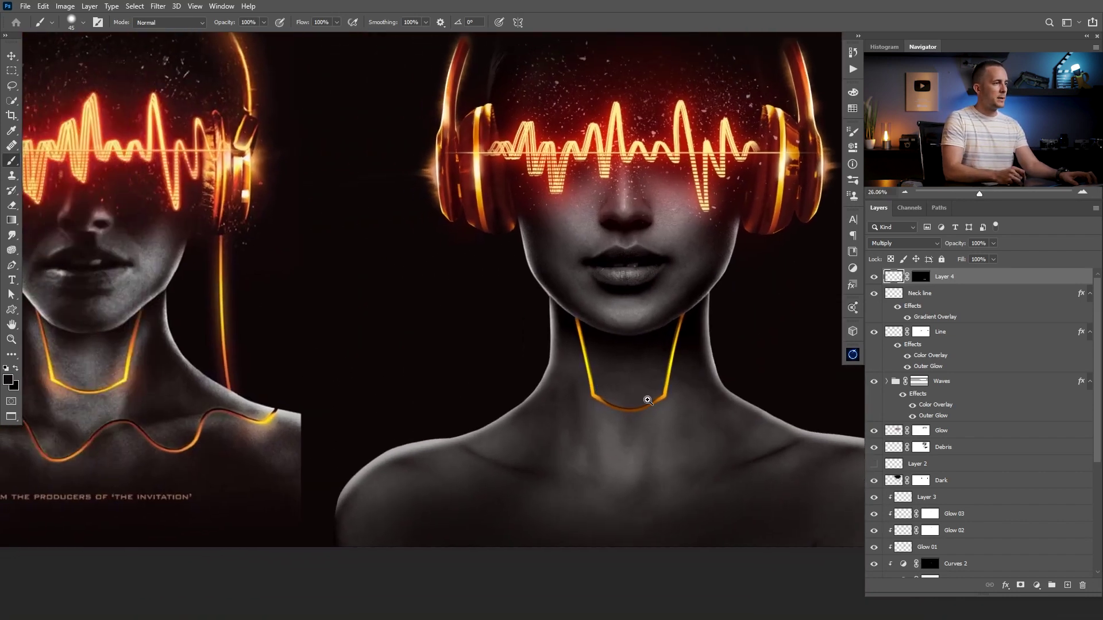
Step: Soften the ends of the shading near the neck line's lower corners by painting black at 10% opacity on Layer 4's mask
scroll(647, 400, "up", 4)
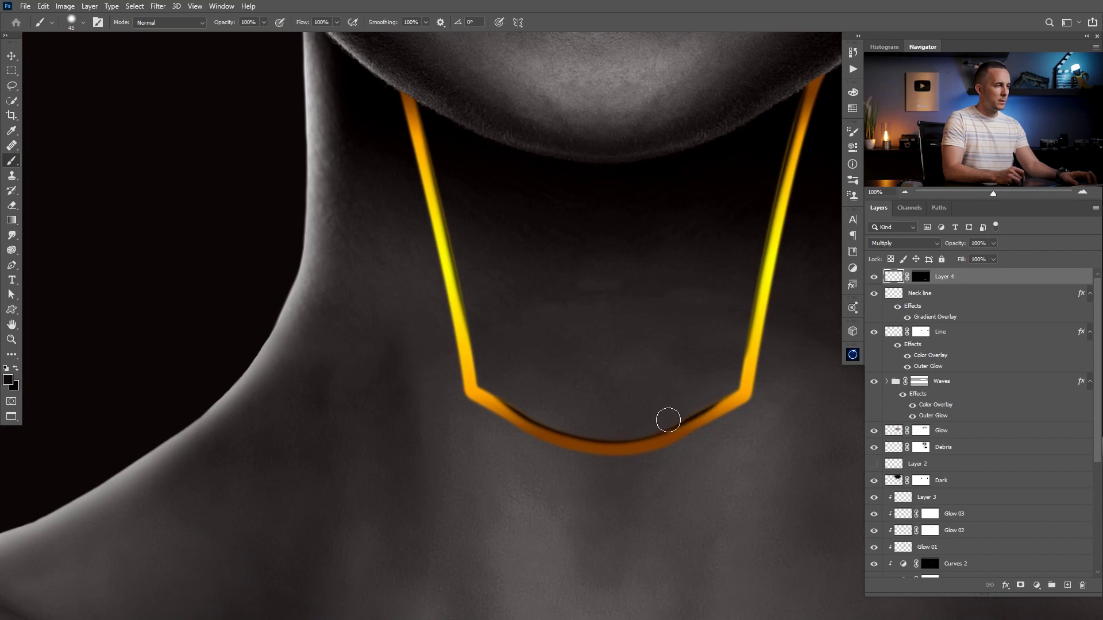
left_click_drag(647, 401, 589, 403)
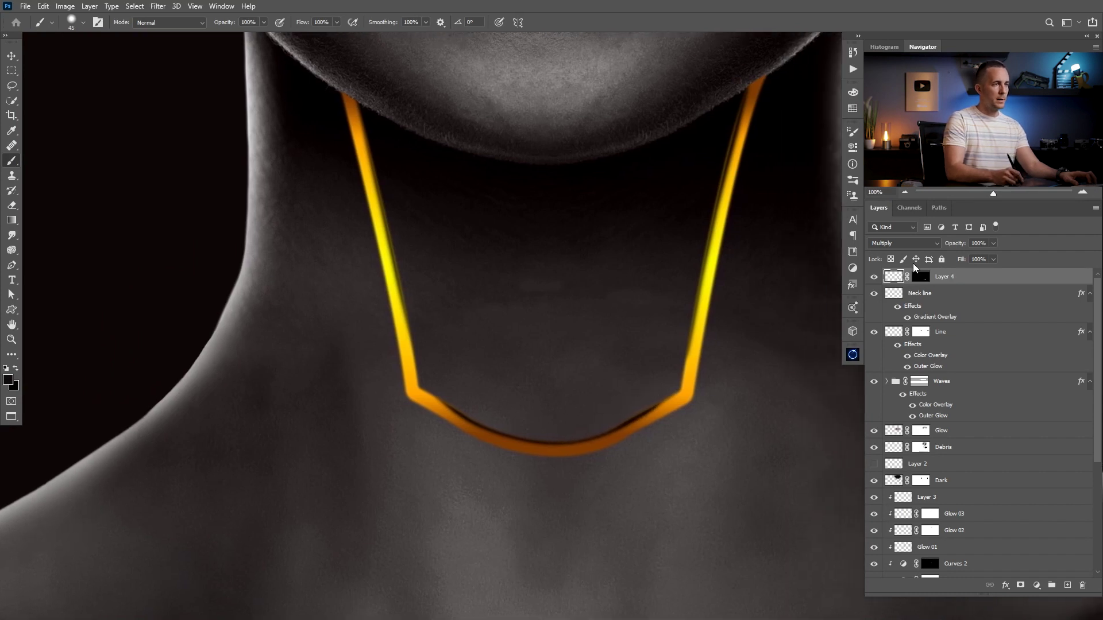
left_click(920, 276)
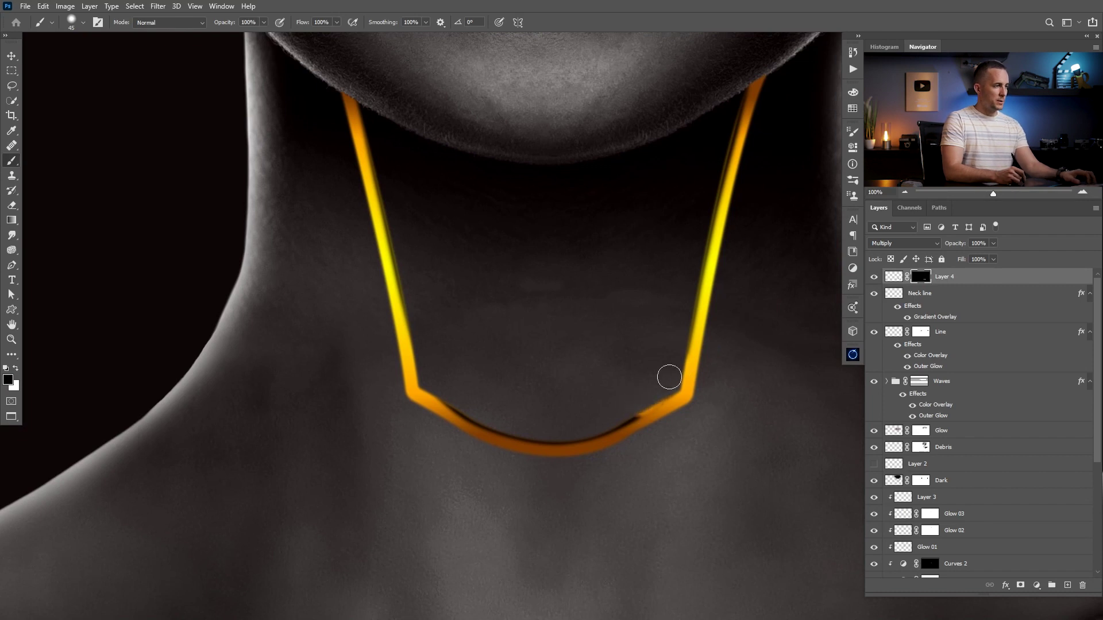
key("1")
right_click(636, 391)
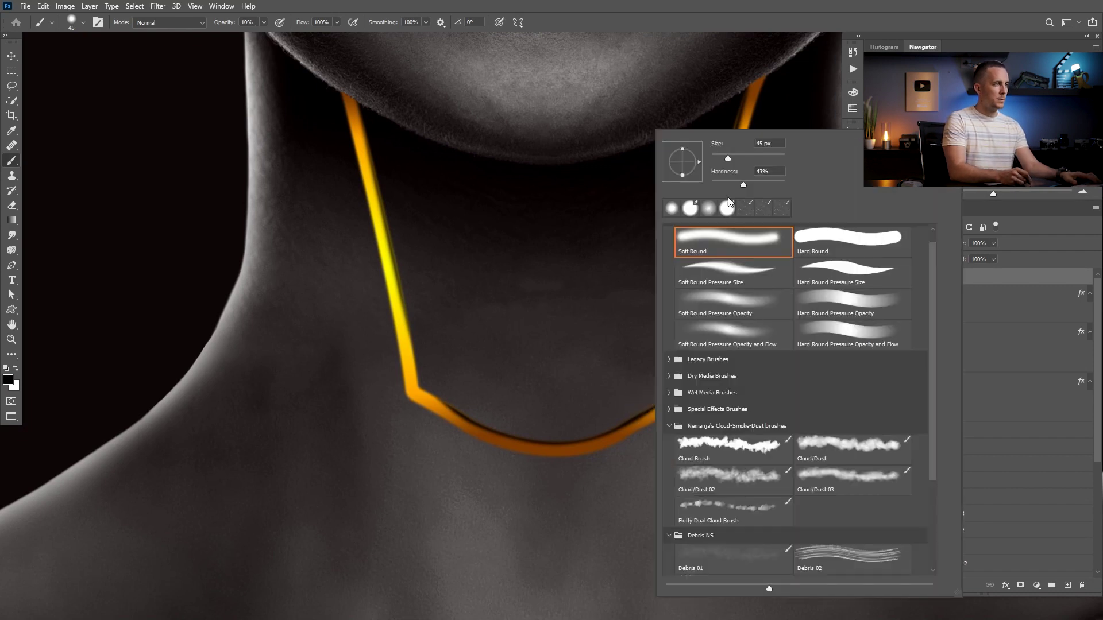
key("Return")
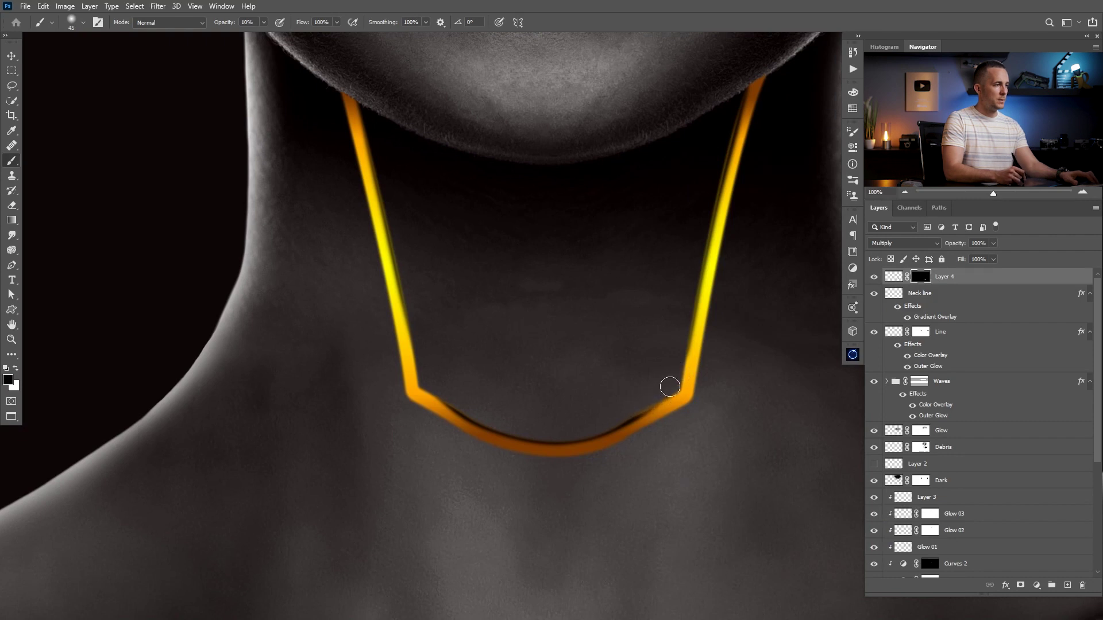
left_click_drag(529, 404, 639, 332)
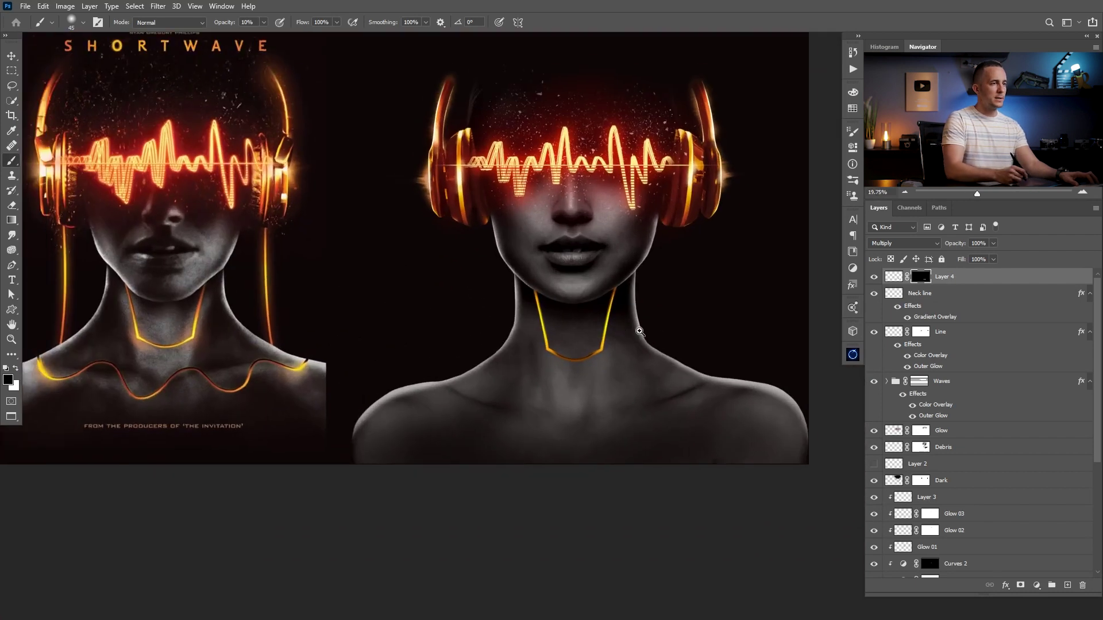
Step: Toggle the visibility of the two Dark layers and Curves 1 to check which one darkens the neck
scroll(919, 373, "down", 4)
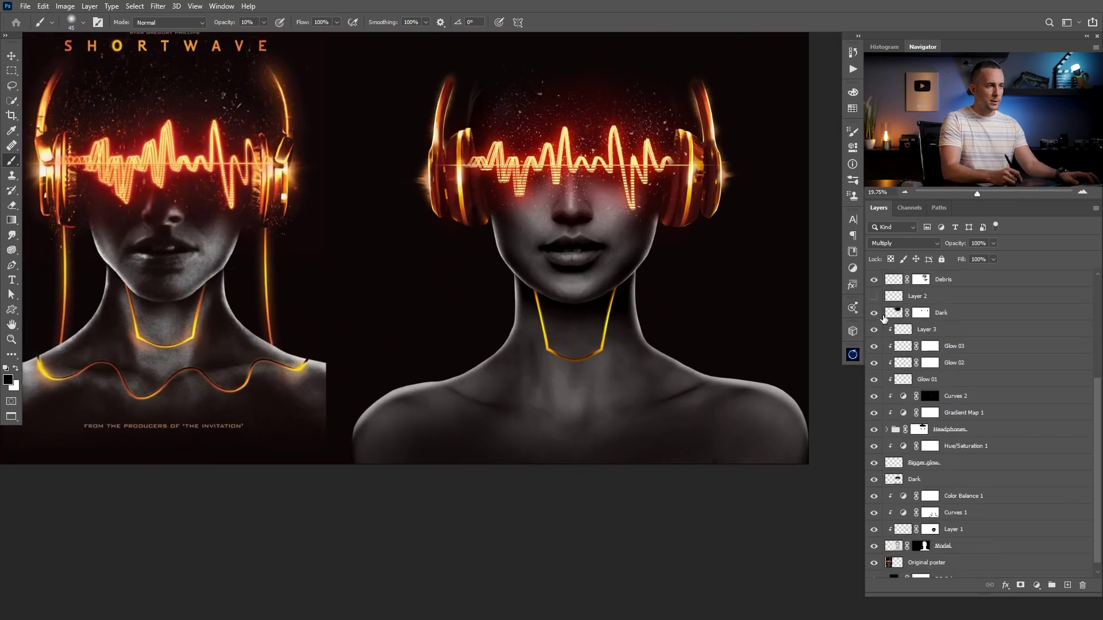
left_click(874, 313)
left_click(873, 313)
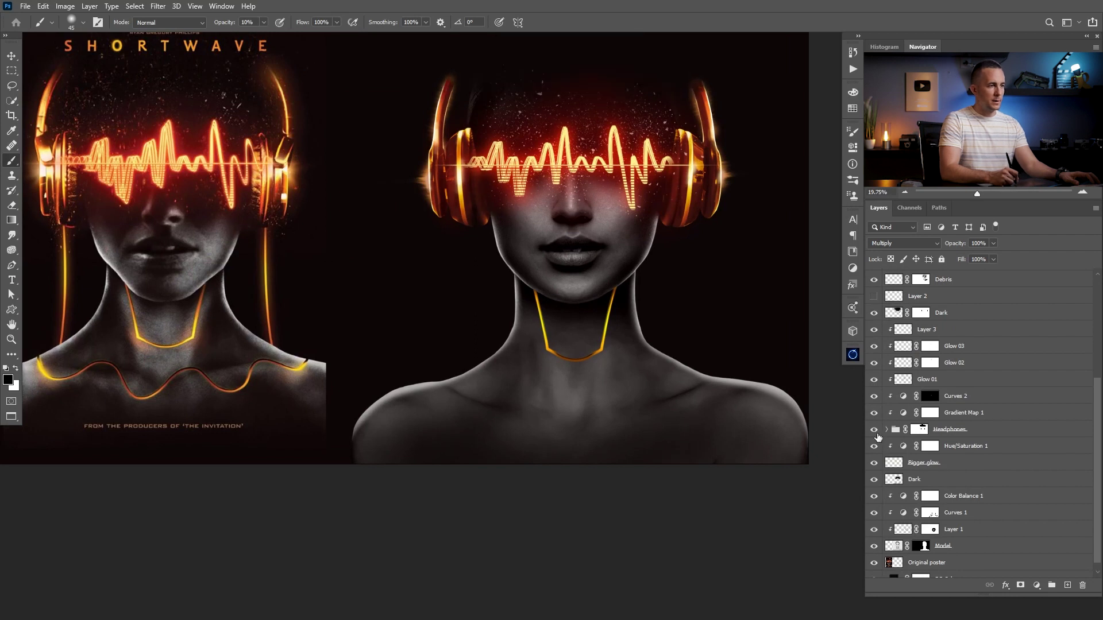
left_click(873, 479)
left_click(873, 480)
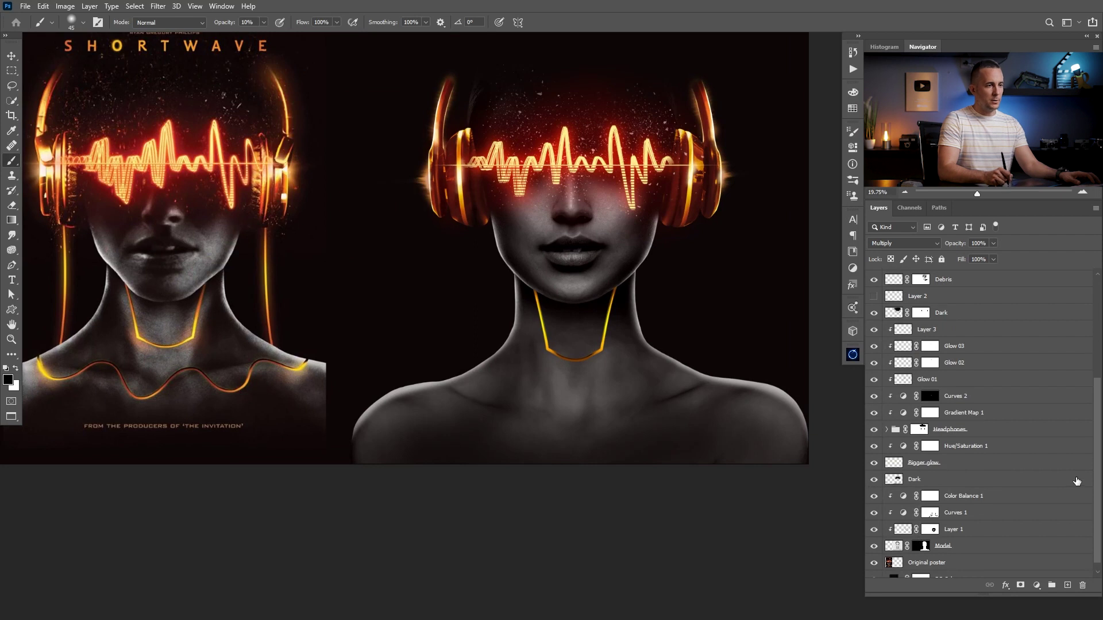
scroll(1094, 481, "down", 1)
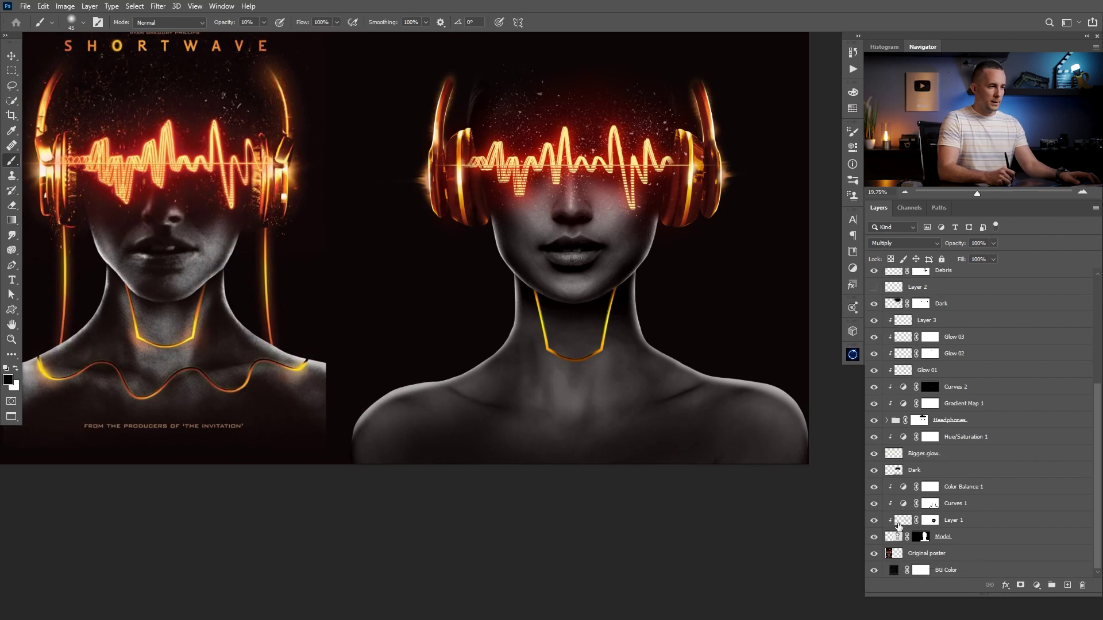
left_click(874, 504)
left_click(874, 504)
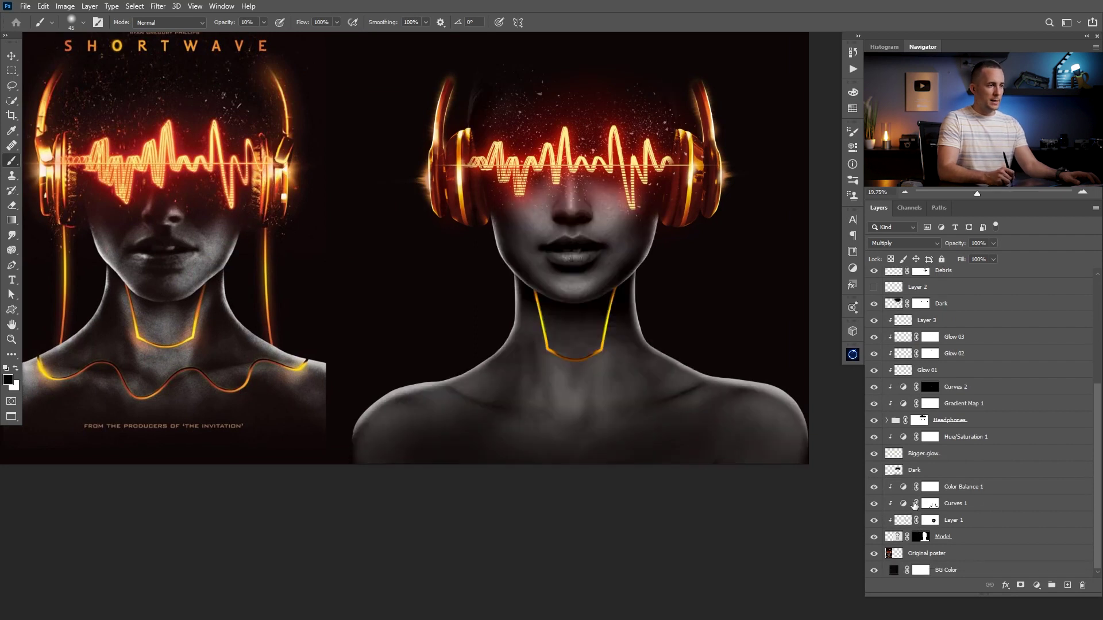
Step: Lighten the neck inside the line by painting black at 10% opacity on the Curves 1 mask with a large brush of about 700 px
left_click(929, 503)
key("bracketright")
key("bracketright")
key("bracketright")
key("bracketright")
key("bracketright")
key("bracketright")
key("bracketright")
key("bracketright")
key("bracketright")
key("bracketright")
key("bracketright")
key("bracketright")
key("bracketright")
key("bracketright")
key("bracketright")
key("bracketright")
key("bracketright")
key("bracketright")
key("bracketright")
key("bracketright")
left_click(572, 329)
key("bracketleft")
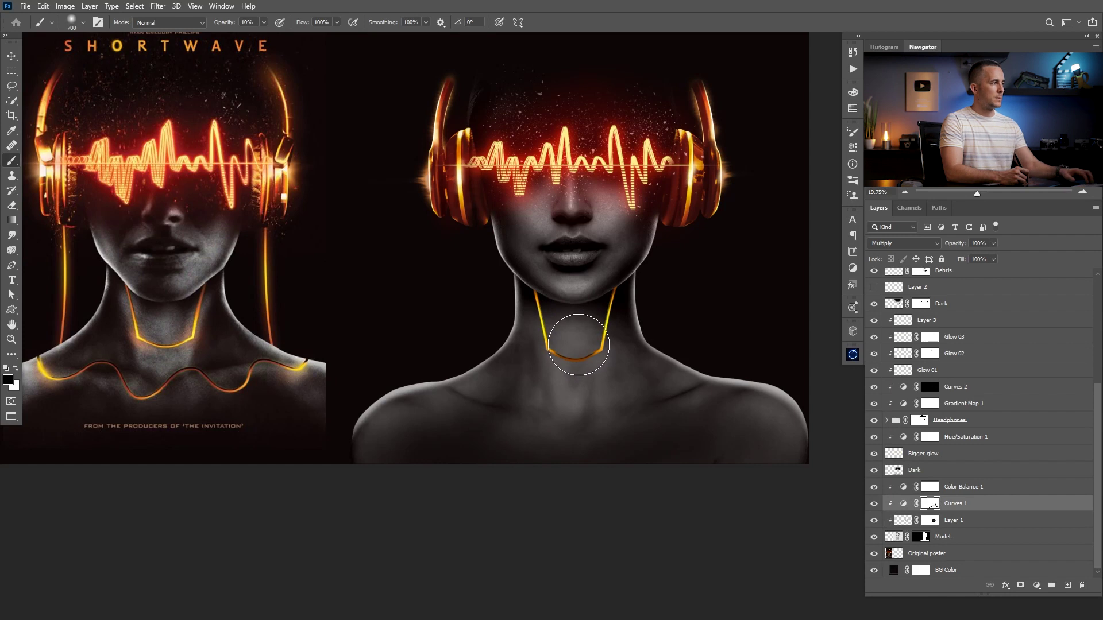
Step: Test a black dab at 100% opacity on the Curves 1 mask over the neck, undo it and return the brush to 10% opacity
key("x")
key("0")
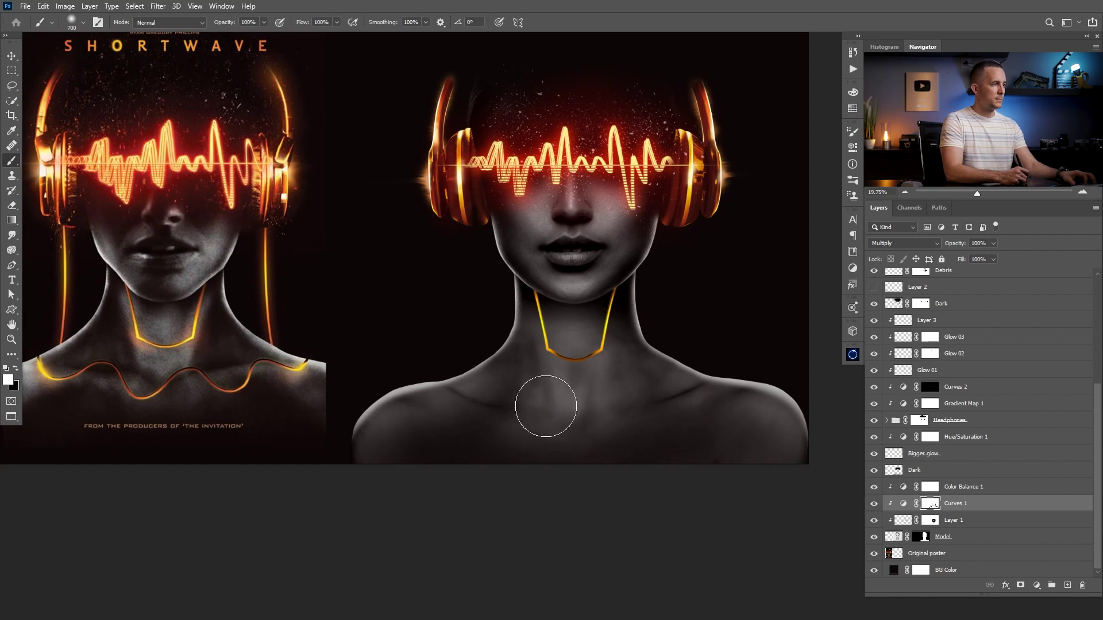
key("x")
left_click(575, 331)
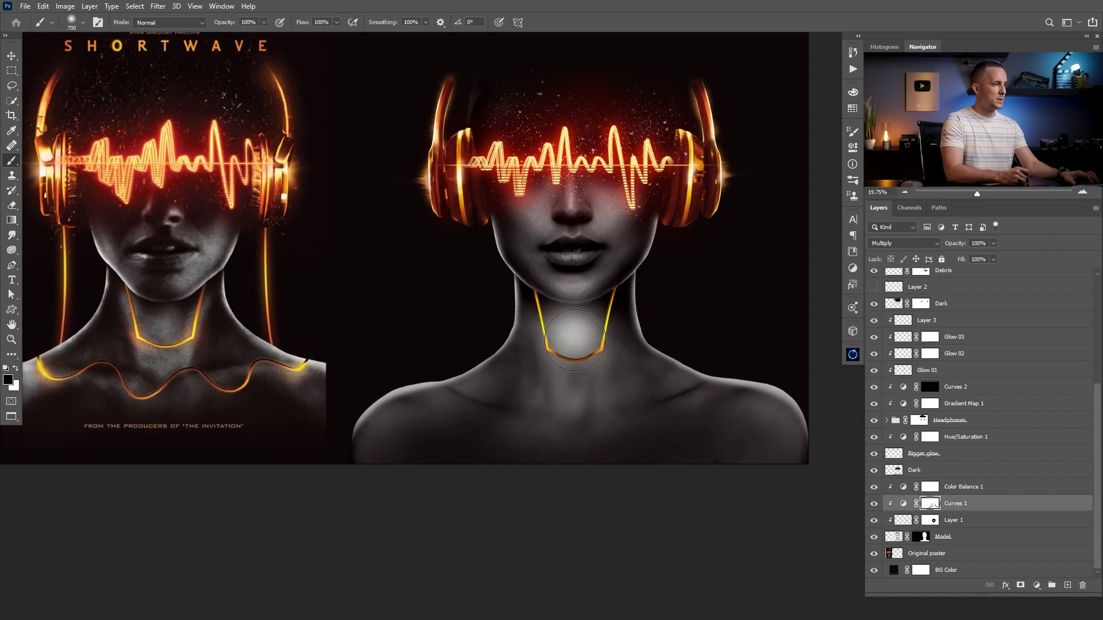
key("ctrl+z")
key("1")
mouse_move(632, 406)
left_mouse_down()
mouse_move(592, 405)
mouse_move(638, 391)
left_mouse_up()
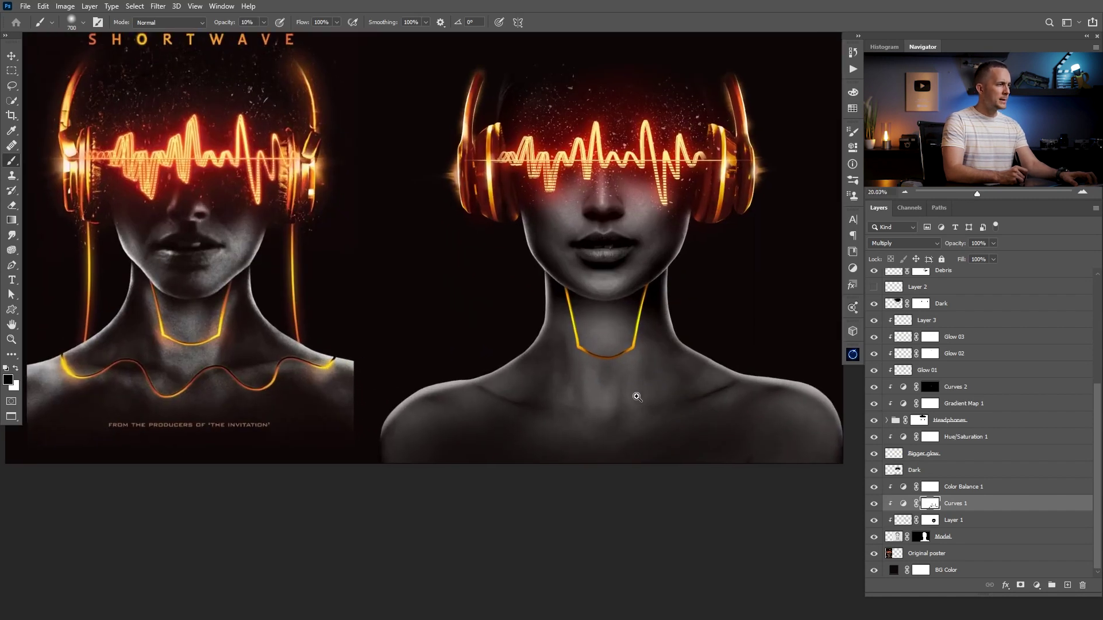
mouse_move(638, 367)
left_mouse_down()
mouse_move(608, 384)
mouse_move(582, 338)
mouse_move(542, 345)
left_mouse_up()
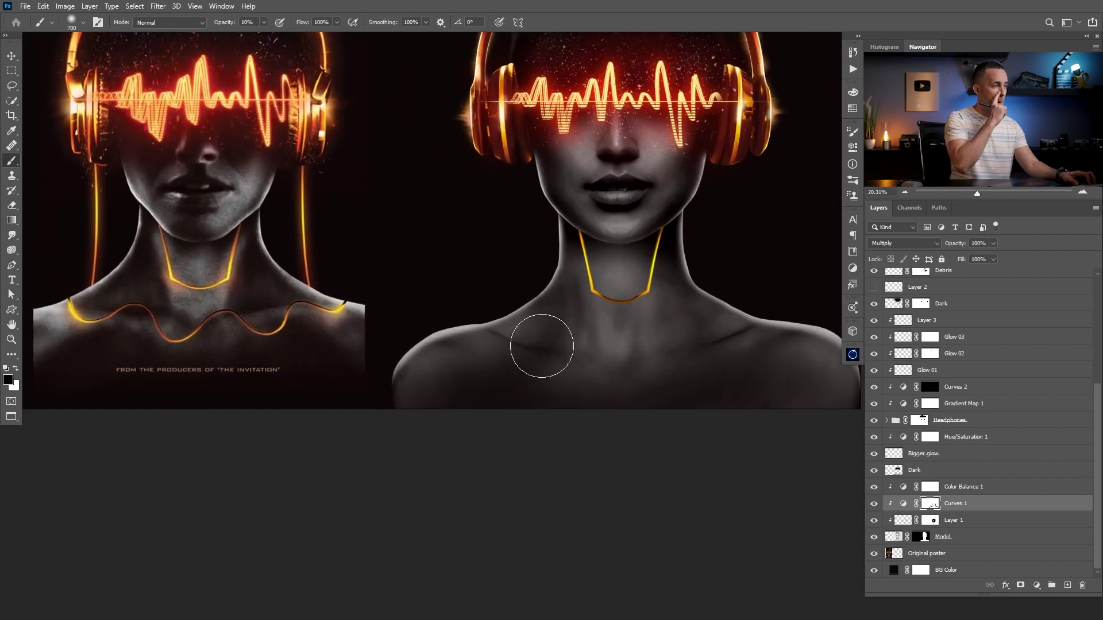
Step: Rename Layer 4 as Line shadow and add a new empty layer above it
left_click_drag(1097, 435, 1098, 308)
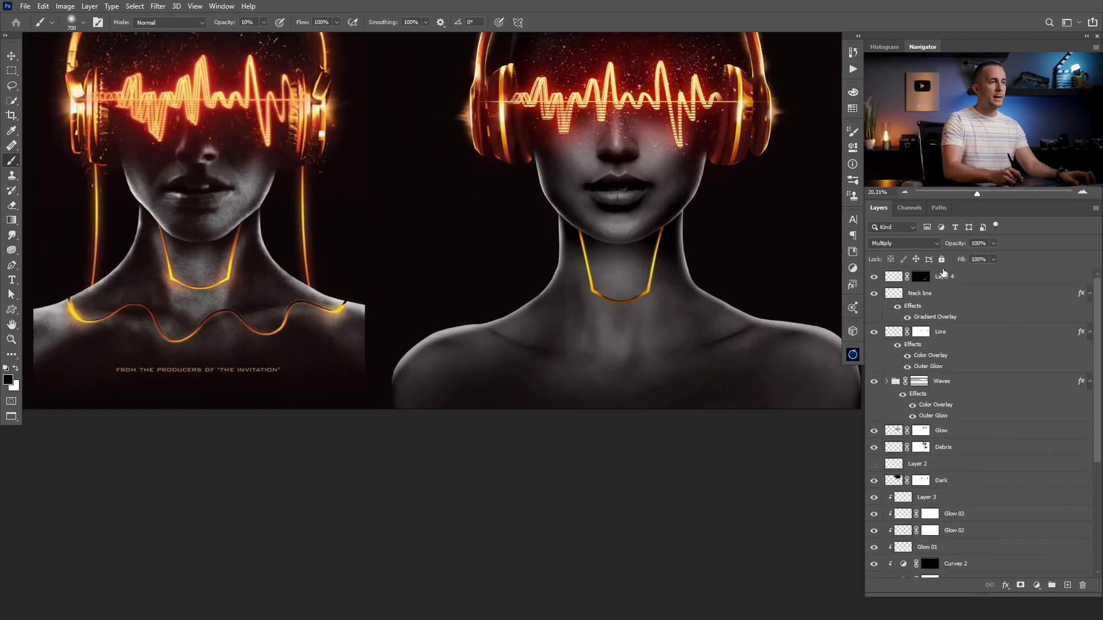
left_click(901, 278)
double_click(945, 277)
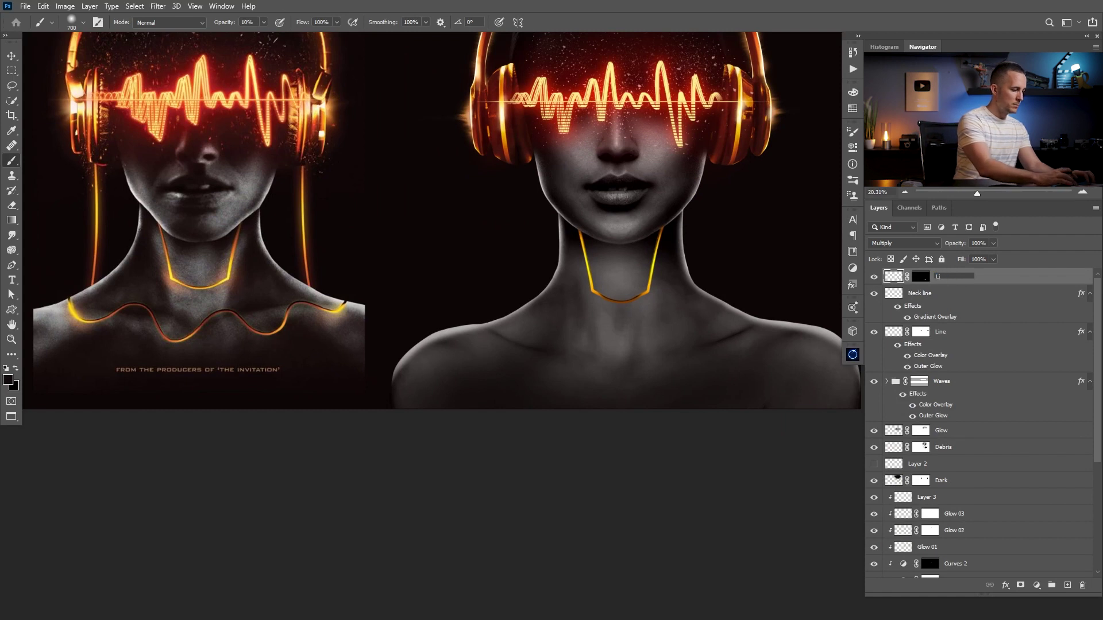
key("Return")
left_click(1068, 585)
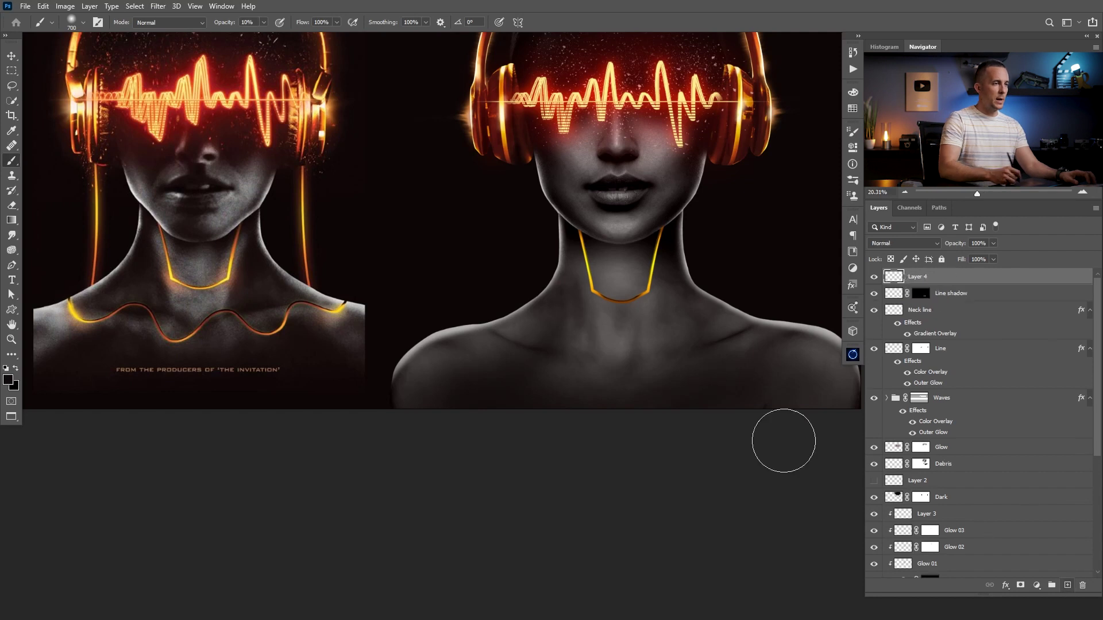
Step: Shrink the brush to below 100 px, set its opacity to 100% and make white the brush colour
key("bracketleft")
key("bracketleft")
key("bracketleft")
key("bracketleft")
key("bracketleft")
key("bracketleft")
key("bracketleft")
key("bracketleft")
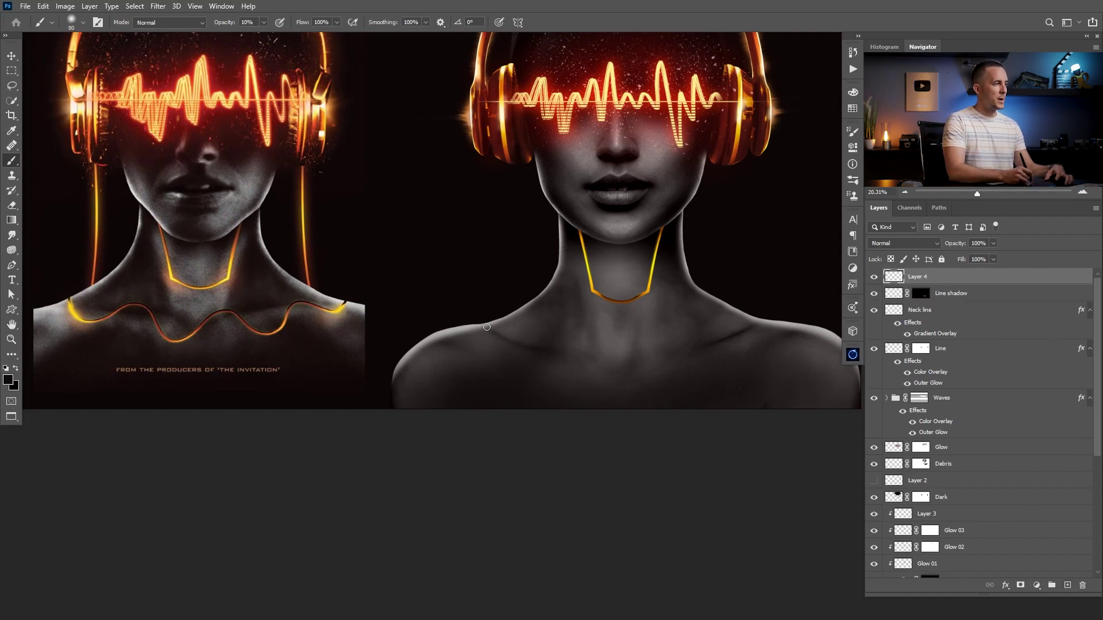
key("0")
key("d")
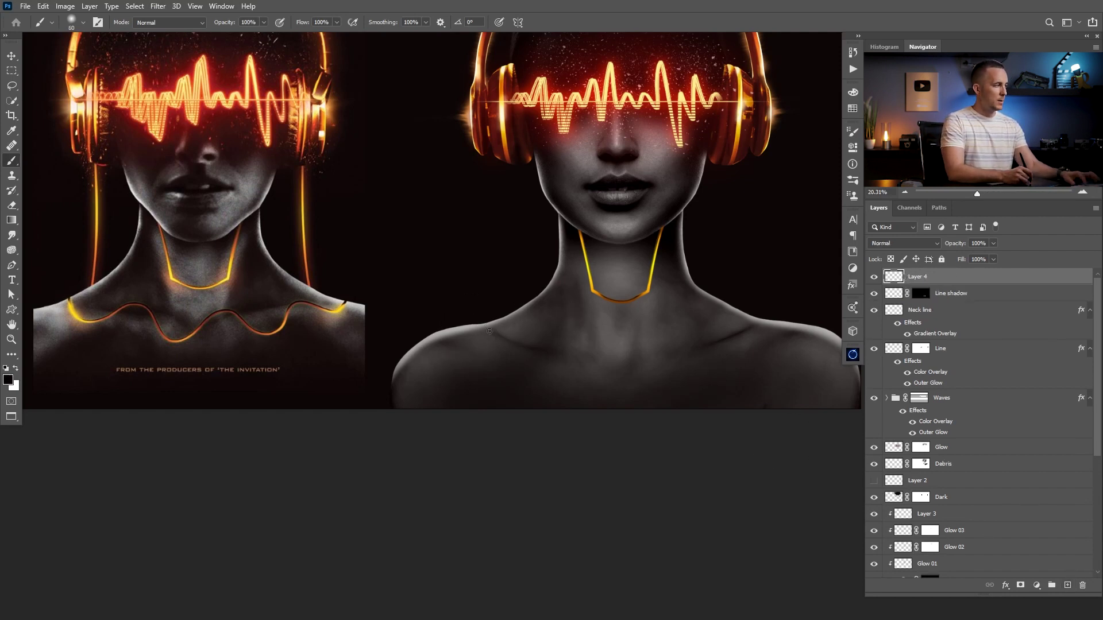
key("x")
Step: Try freehand white wavy lines across the model's shoulders and chest, undoing the attempts
mouse_move(482, 322)
left_mouse_down()
mouse_move(532, 326)
mouse_move(626, 366)
mouse_move(653, 359)
left_mouse_up()
key("ctrl+z")
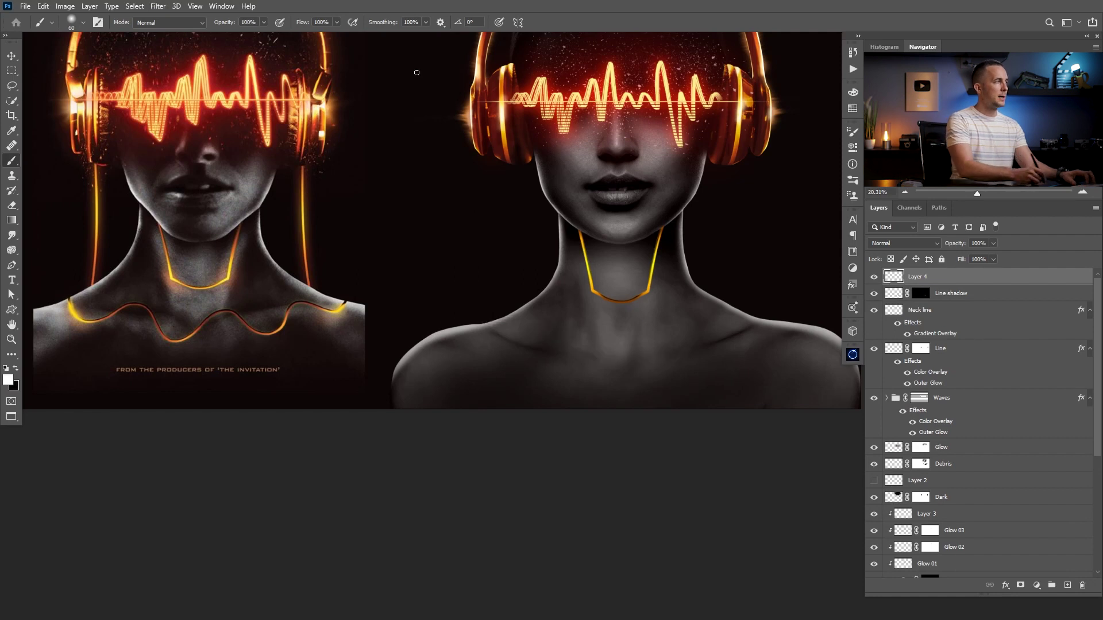
mouse_move(538, 320)
left_mouse_down()
mouse_move(476, 301)
mouse_move(512, 350)
left_mouse_up()
scroll(460, 300, "down", 2)
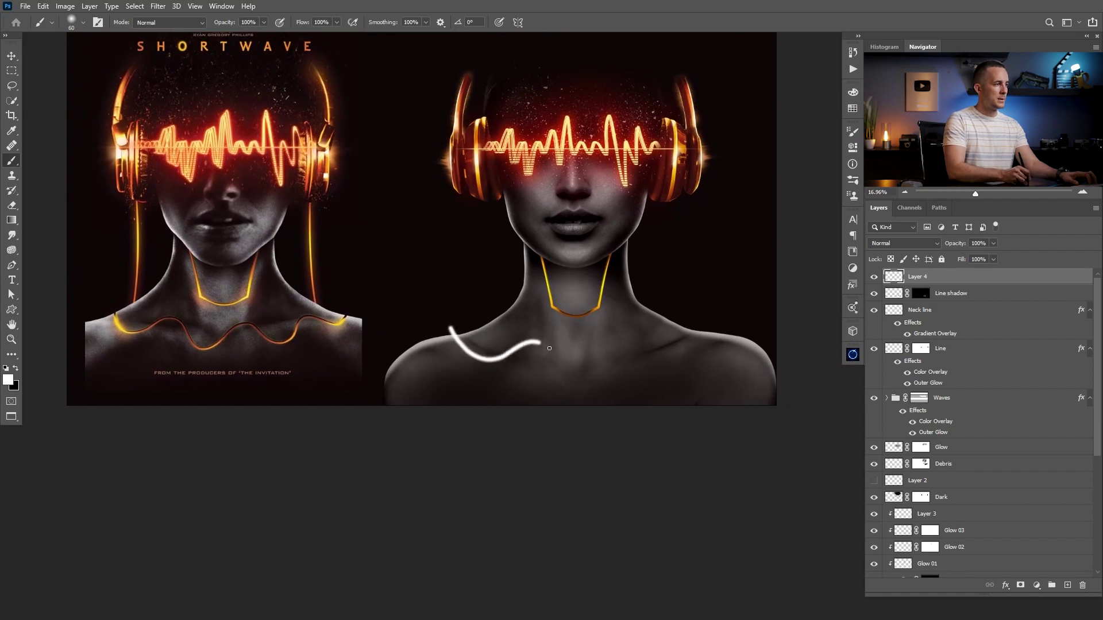
left_click_drag(686, 349, 747, 306)
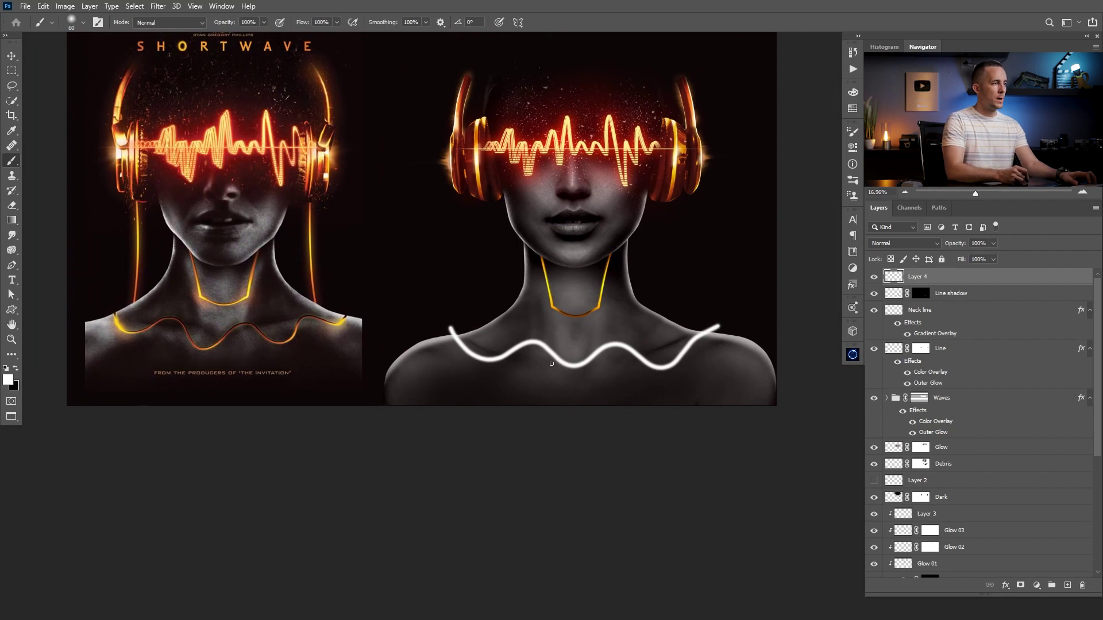
key("ctrl+z")
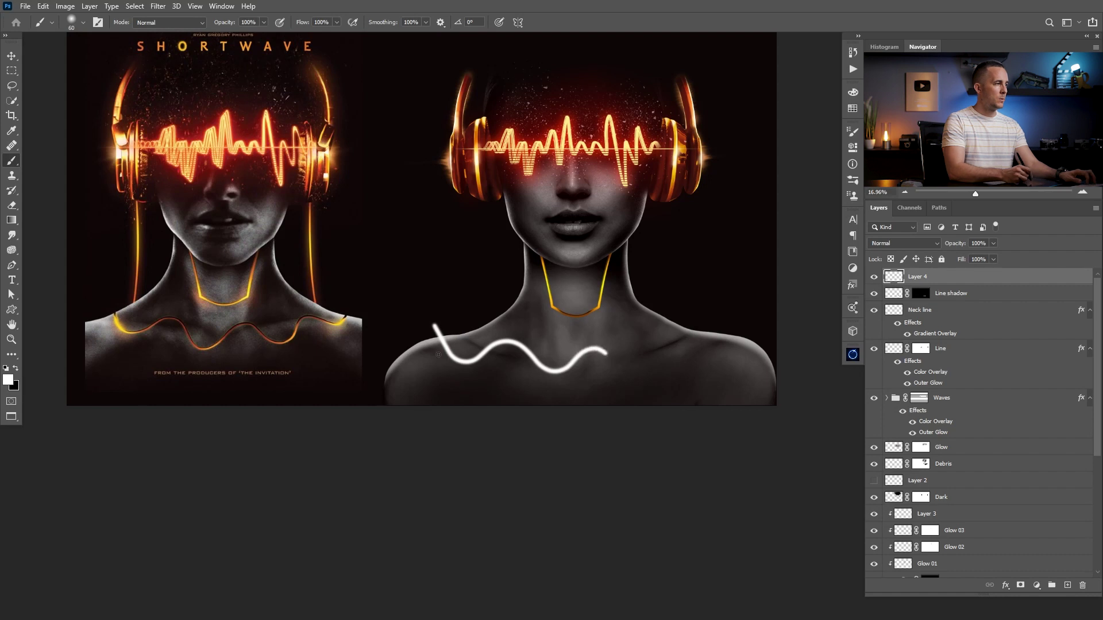
key("ctrl+z")
Step: Shrink the brush to 45 px, give it a hard edge and undo the soft wavy line
key("bracketleft")
key("bracketleft")
key("bracketleft")
right_click(467, 344)
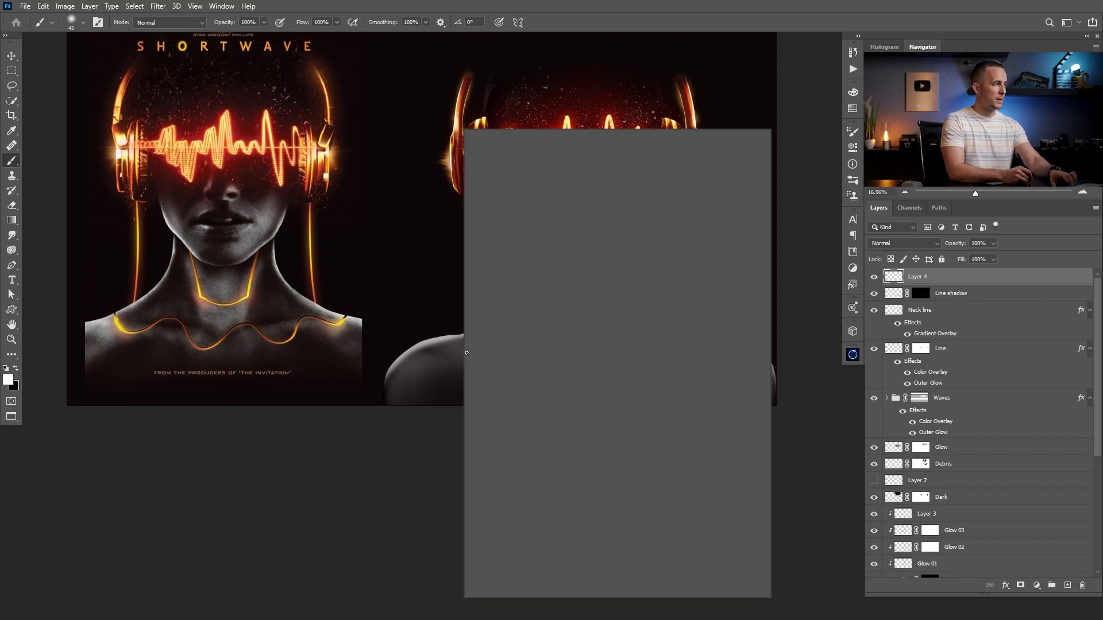
left_click(420, 287)
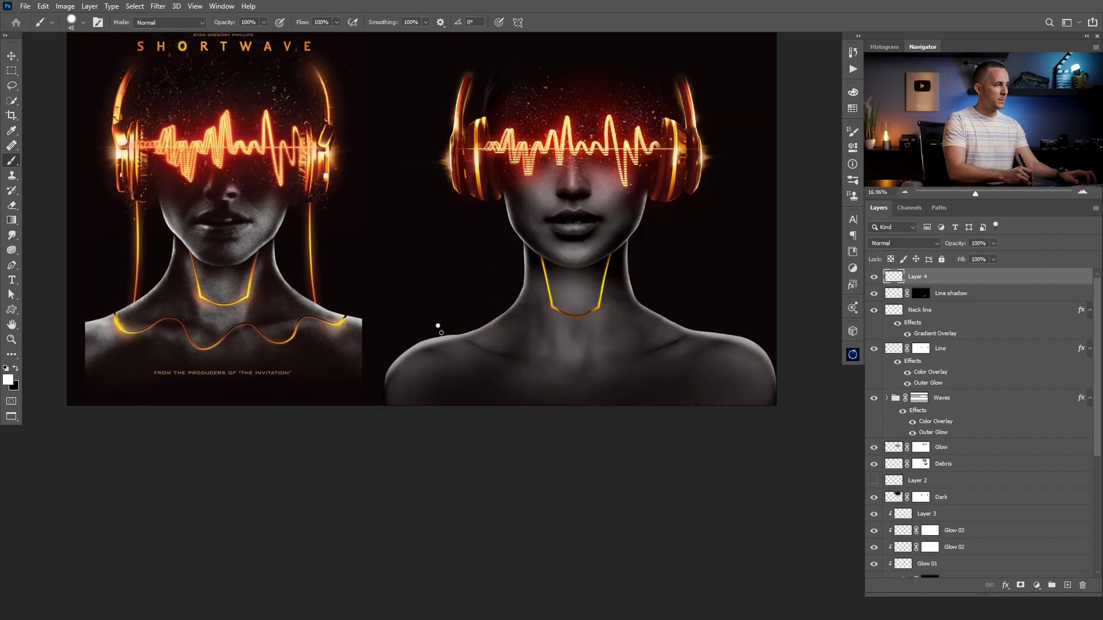
Step: Test short hard-edged white strokes on the model's shoulder while reducing the brush to 30 px, undoing each stroke
left_click_drag(463, 360, 492, 364)
key("ctrl+z")
key("bracketleft")
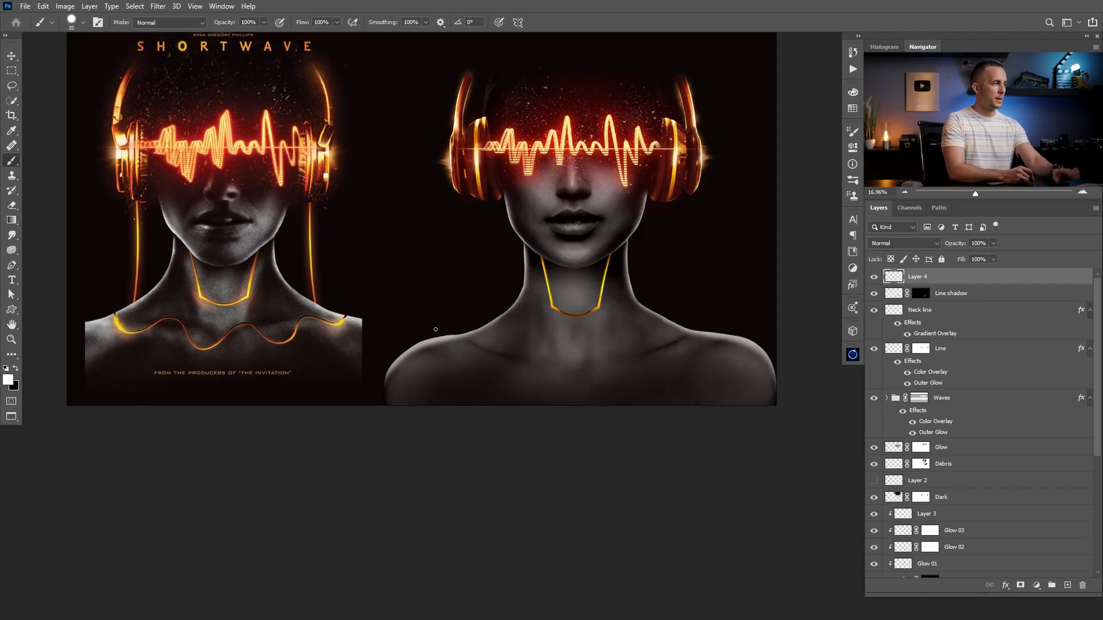
key("ctrl+z")
key("bracketleft")
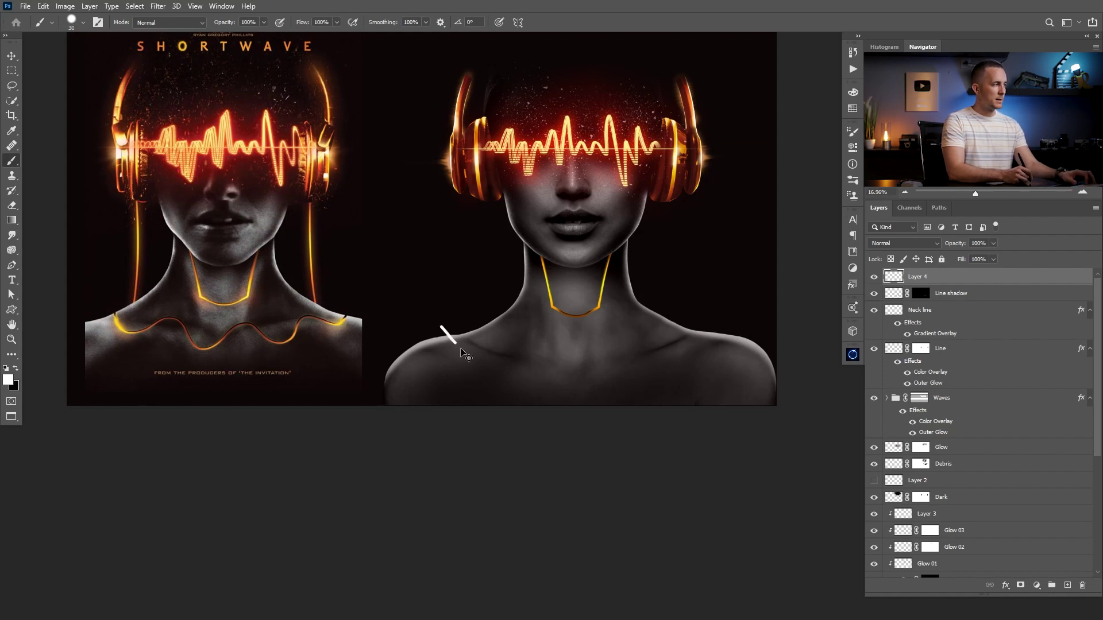
key("ctrl+z")
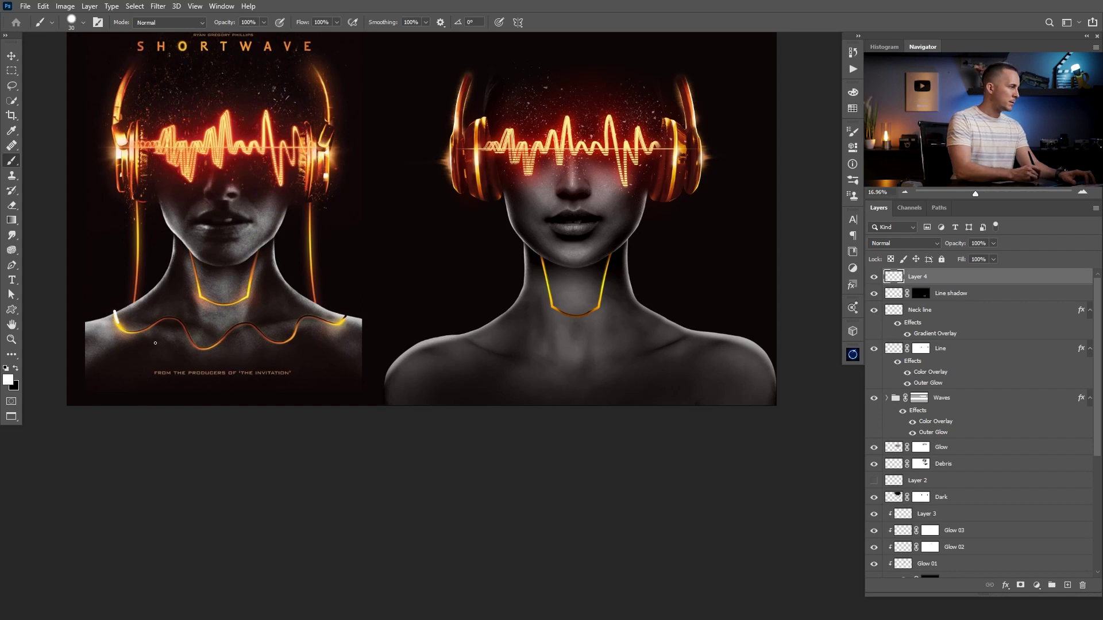
Step: Paint a thin white wavy line across the model's chest from shoulder to shoulder on Layer 4
scroll(440, 329, "down", 2)
key("bracketright")
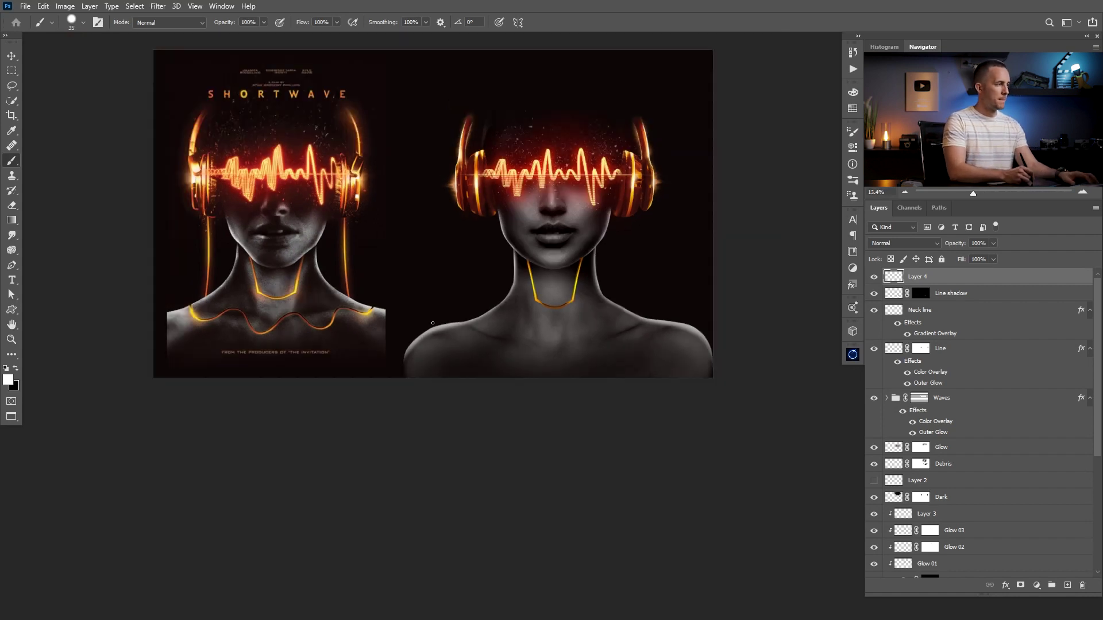
key("ctrl+z")
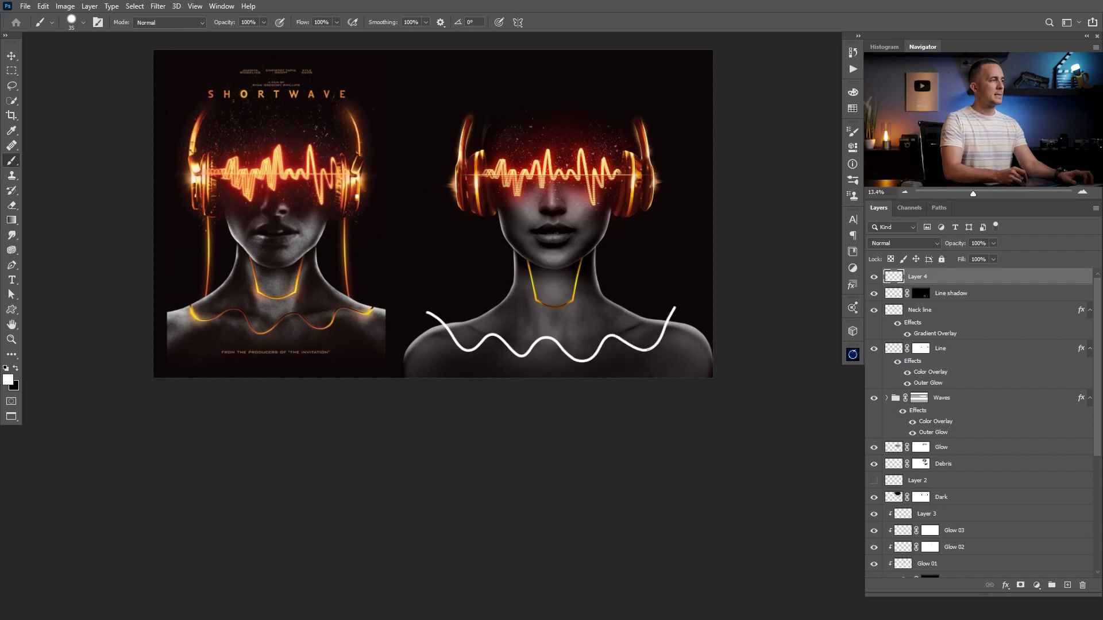
Step: Erase both ends of the white wavy line where they extend above the shoulders
scroll(692, 310, "up", 3)
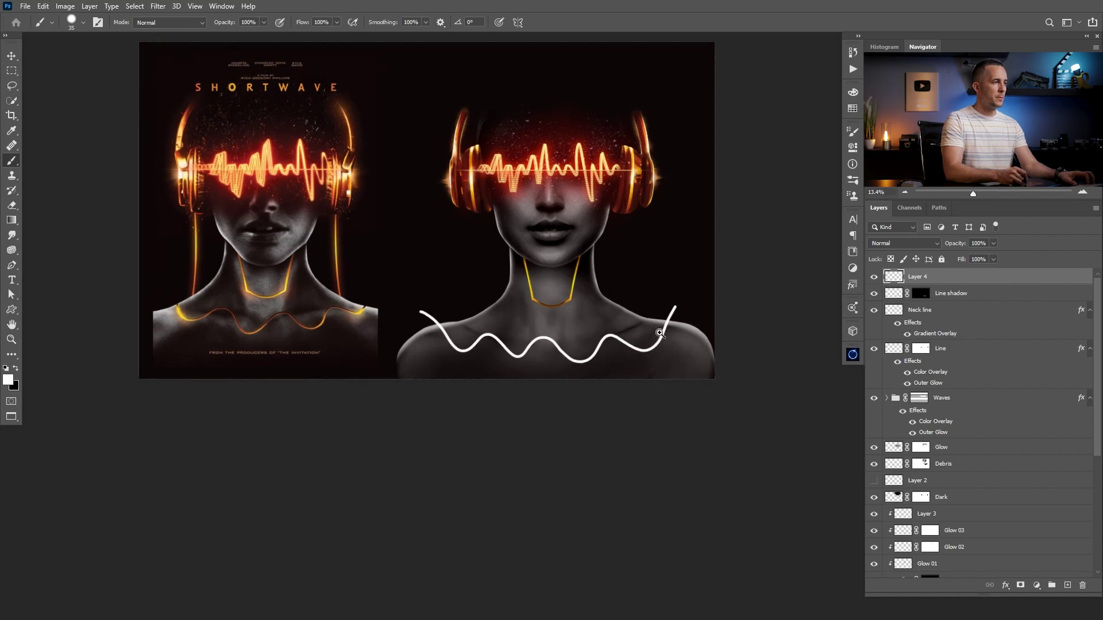
key("e")
scroll(685, 303, "up", 3)
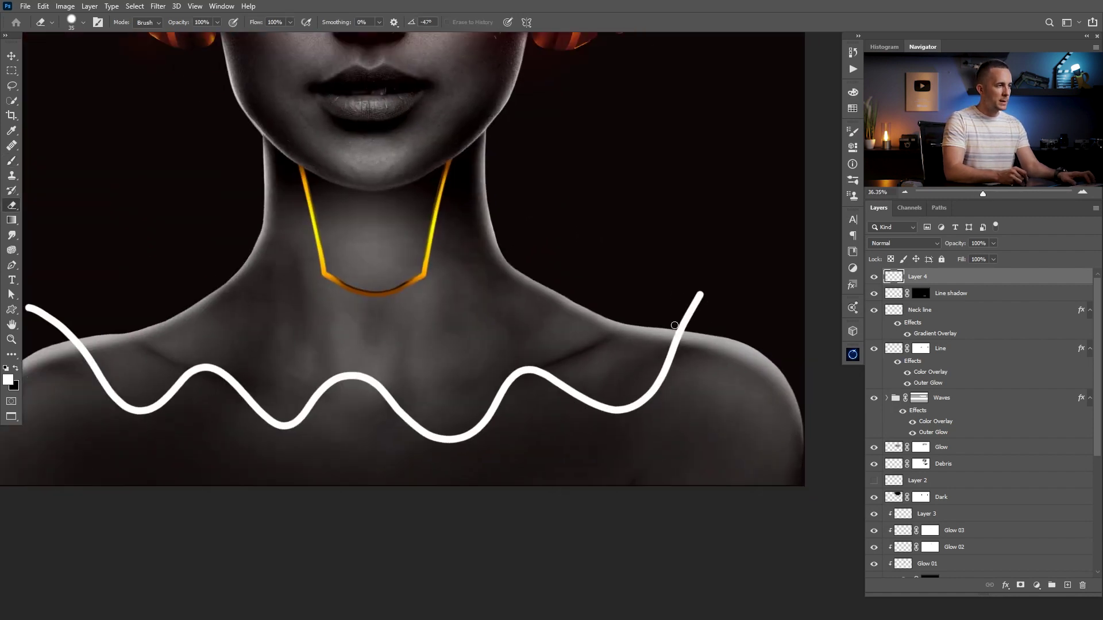
left_click_drag(689, 328, 694, 305)
left_click_drag(147, 355, 549, 315)
mouse_move(412, 266)
left_mouse_down()
mouse_move(489, 290)
mouse_move(469, 305)
mouse_move(501, 309)
mouse_move(436, 327)
left_mouse_up()
left_click_drag(484, 364, 496, 365)
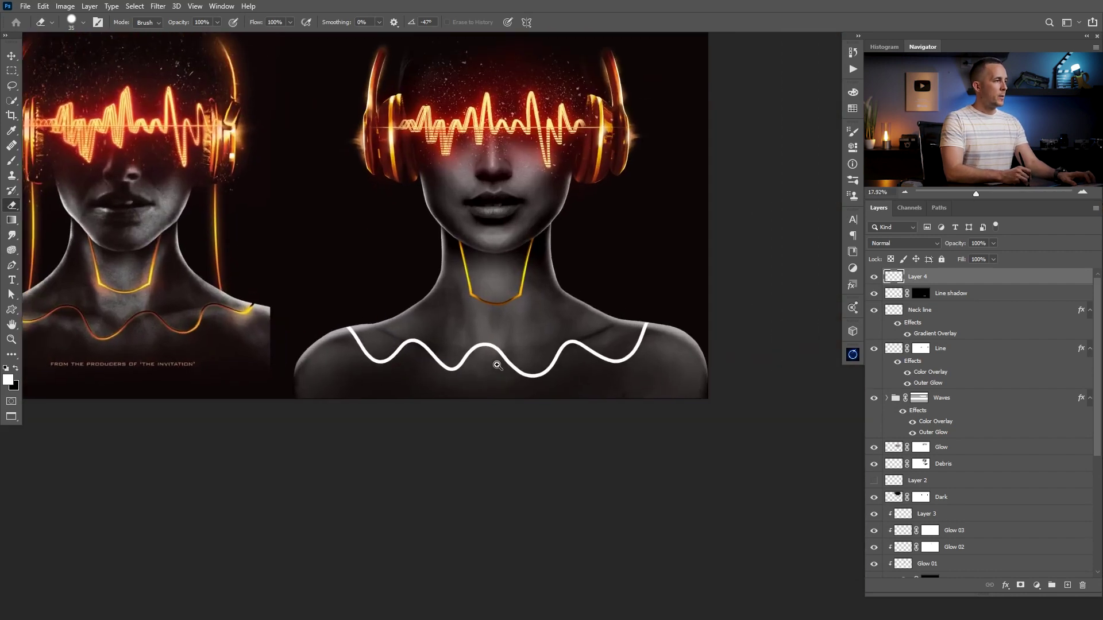
Step: Set Layer 4's fill to 0% and copy the Neck line layer's Gradient Overlay onto it
scroll(497, 365, "down", 3)
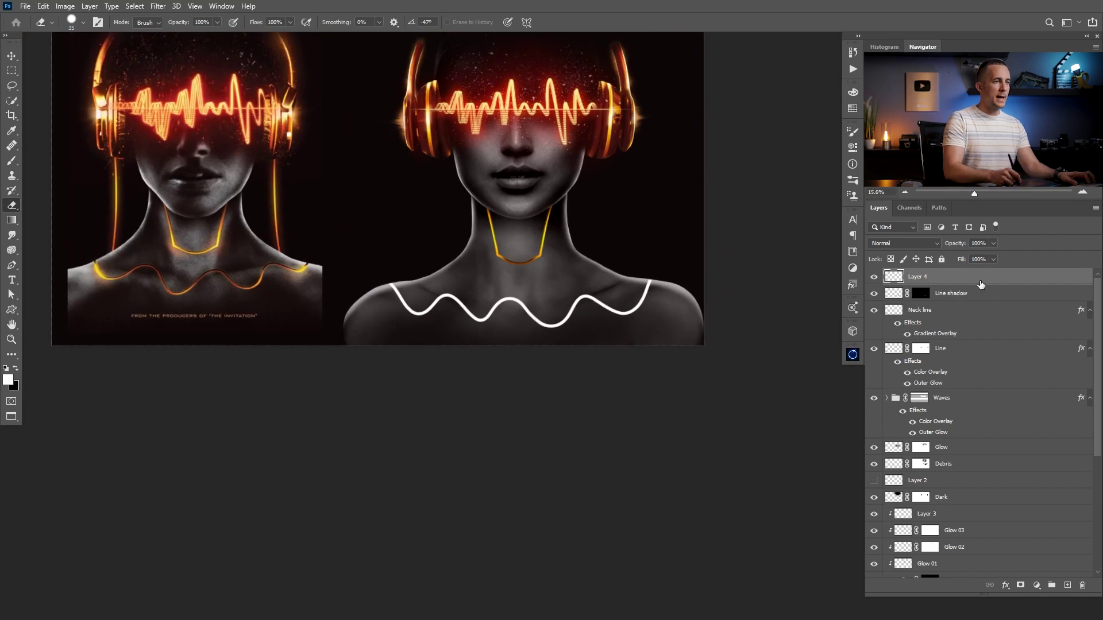
left_click_drag(962, 259, 878, 265)
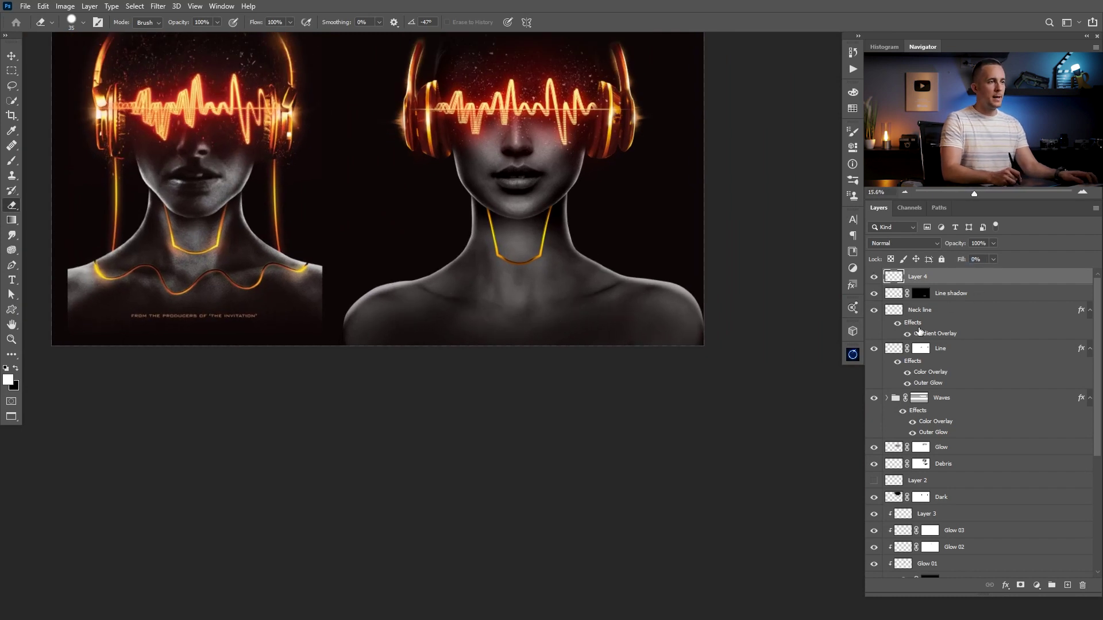
left_click_drag(912, 324, 943, 284)
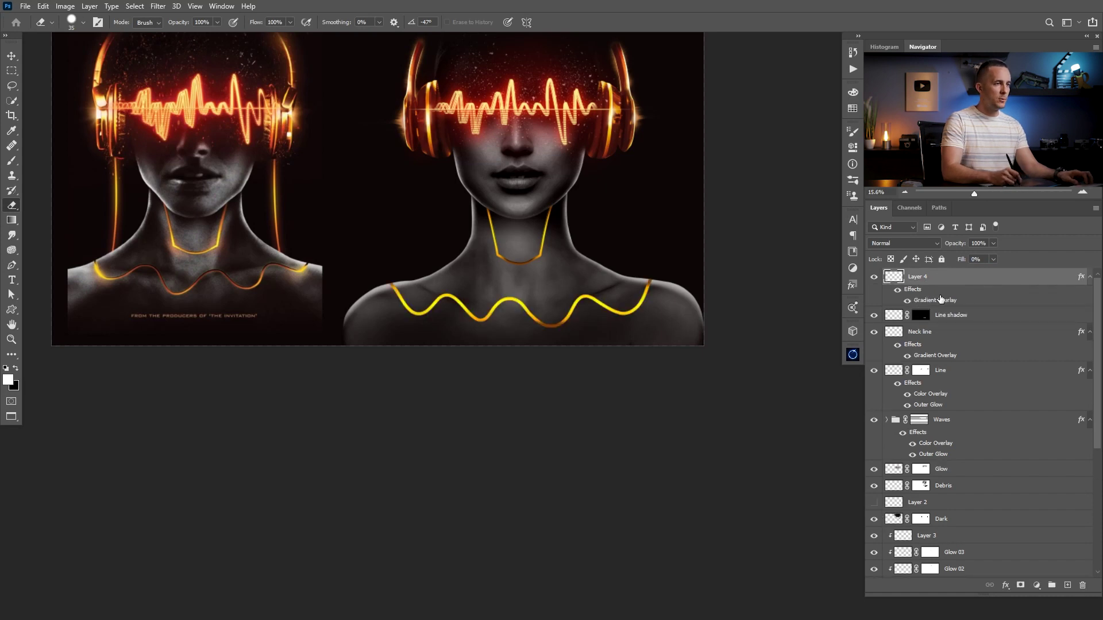
Step: Open Layer 4's Gradient Overlay settings and try different gradient angles, ending at -70°
double_click(940, 299)
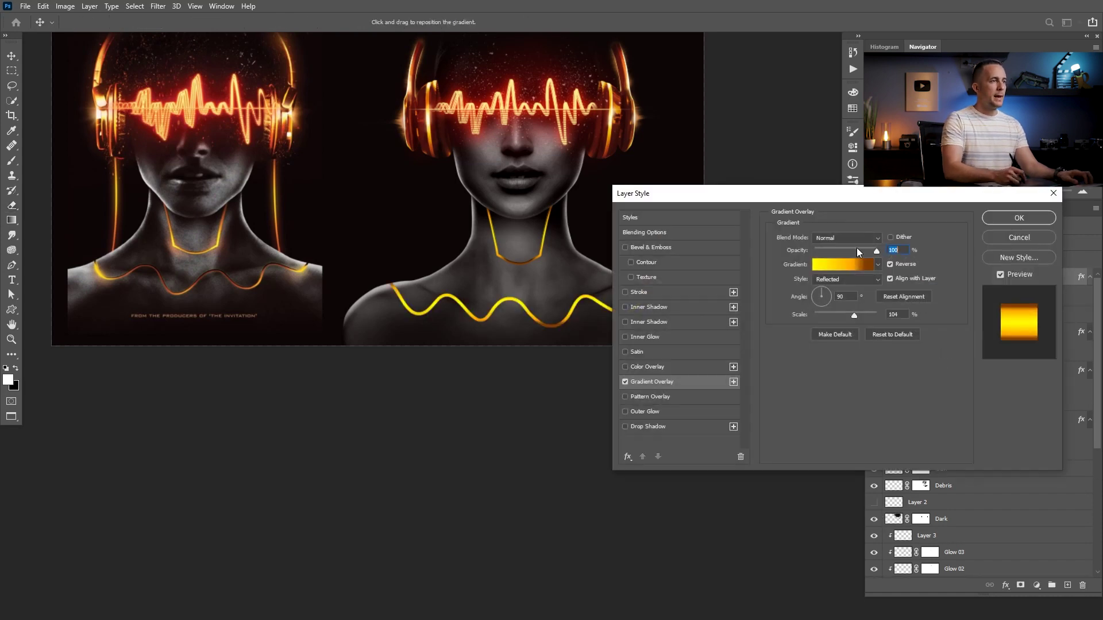
left_click_drag(824, 197, 932, 208)
left_click(927, 306)
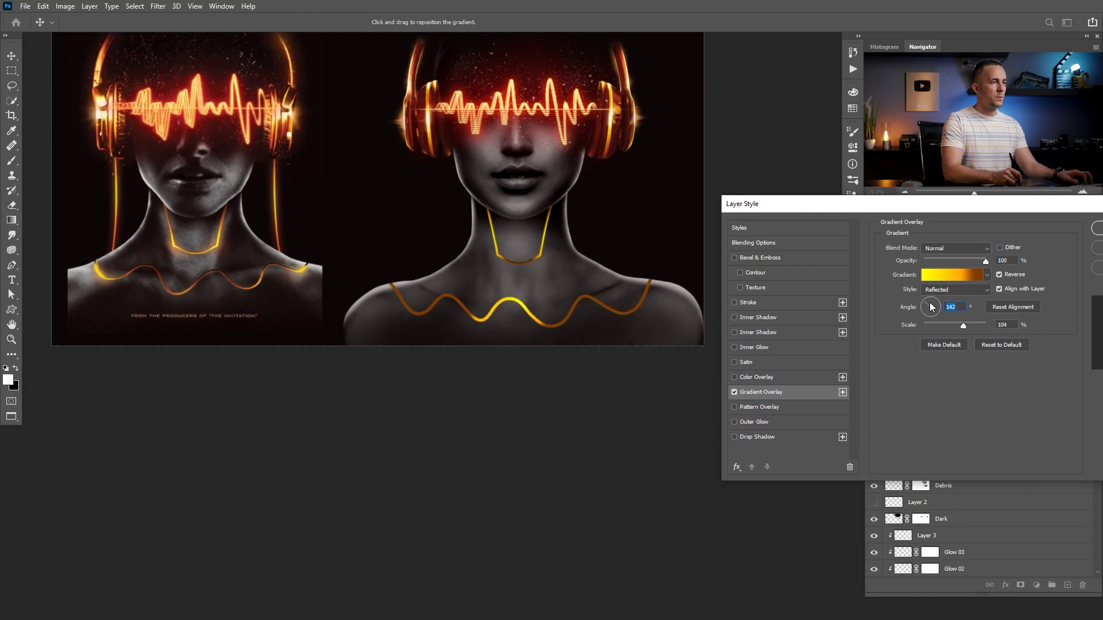
left_click_drag(927, 298, 938, 304)
left_click_drag(936, 311, 963, 303)
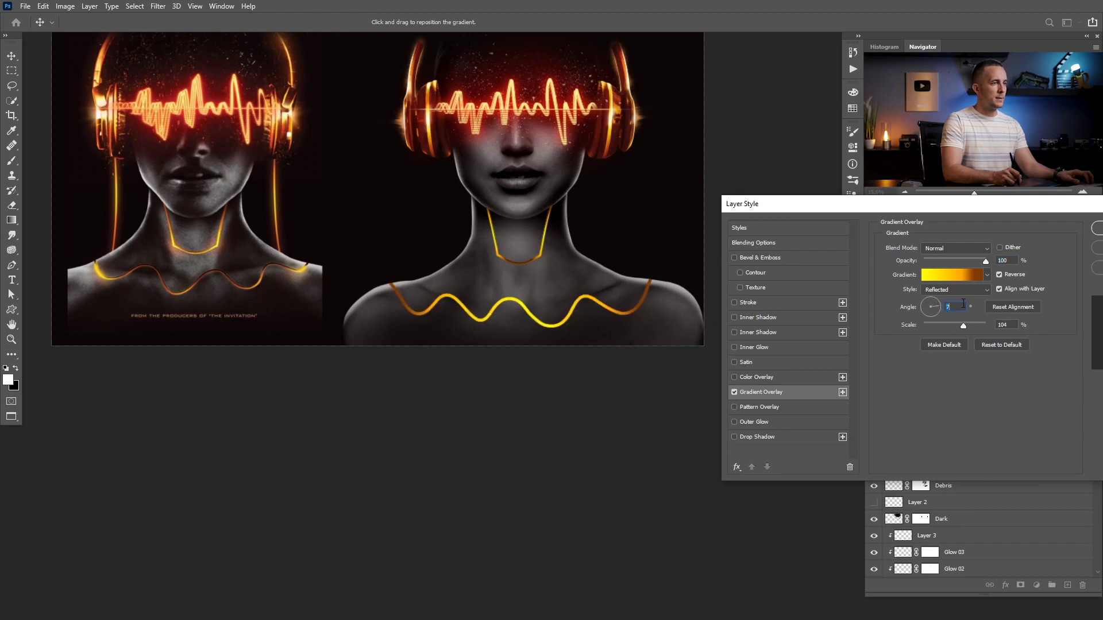
key("shift+Down")
key("shift+Down")
key("shift+Down")
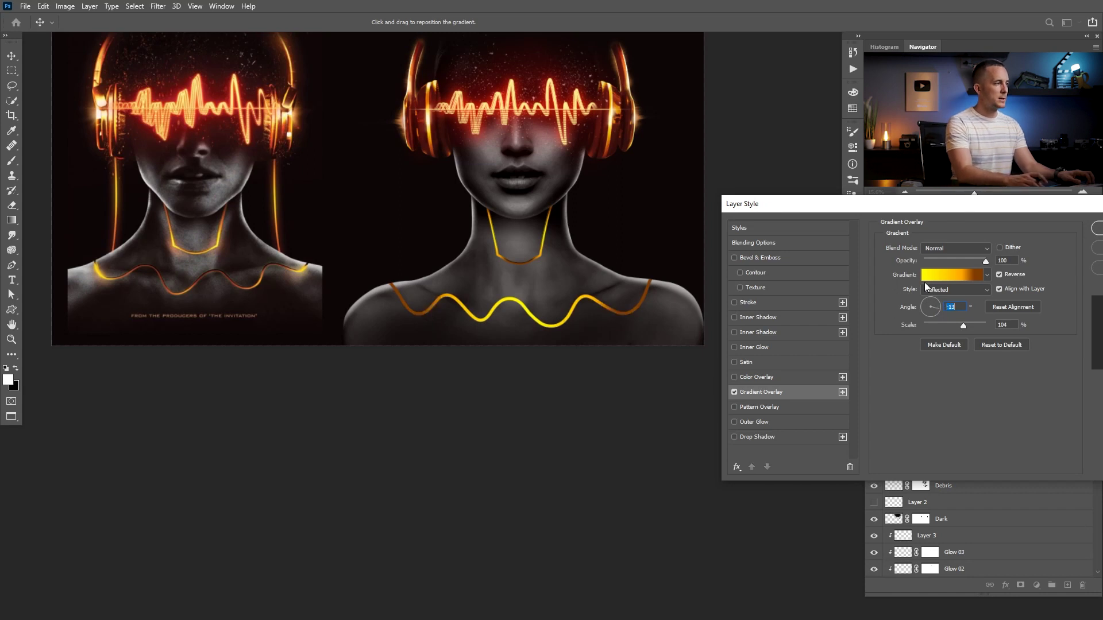
key("shift+Down")
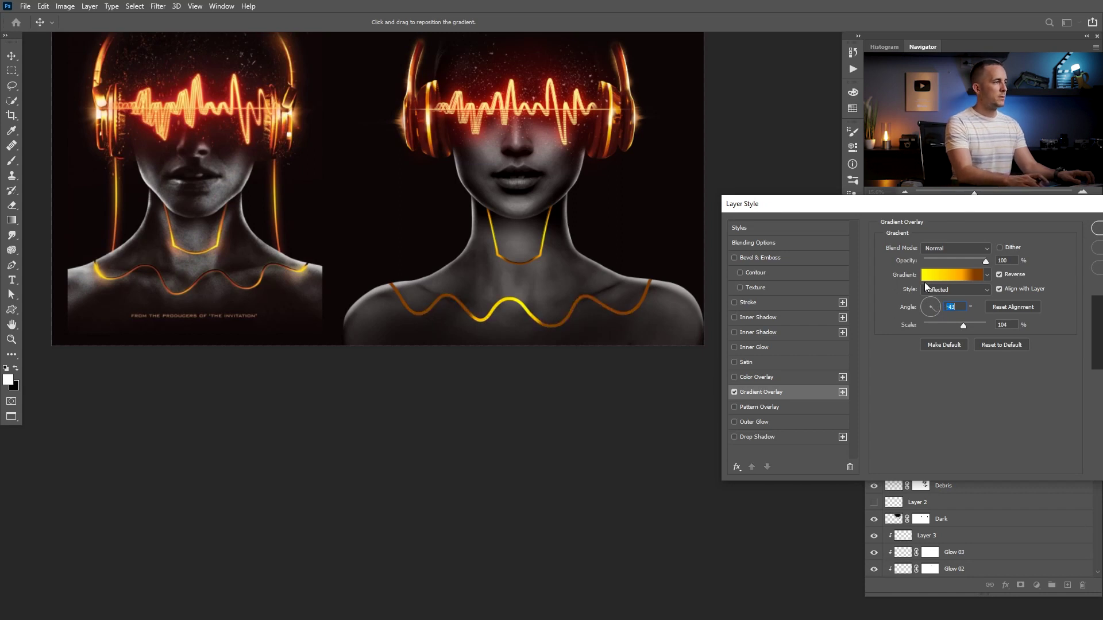
key("shift+Down")
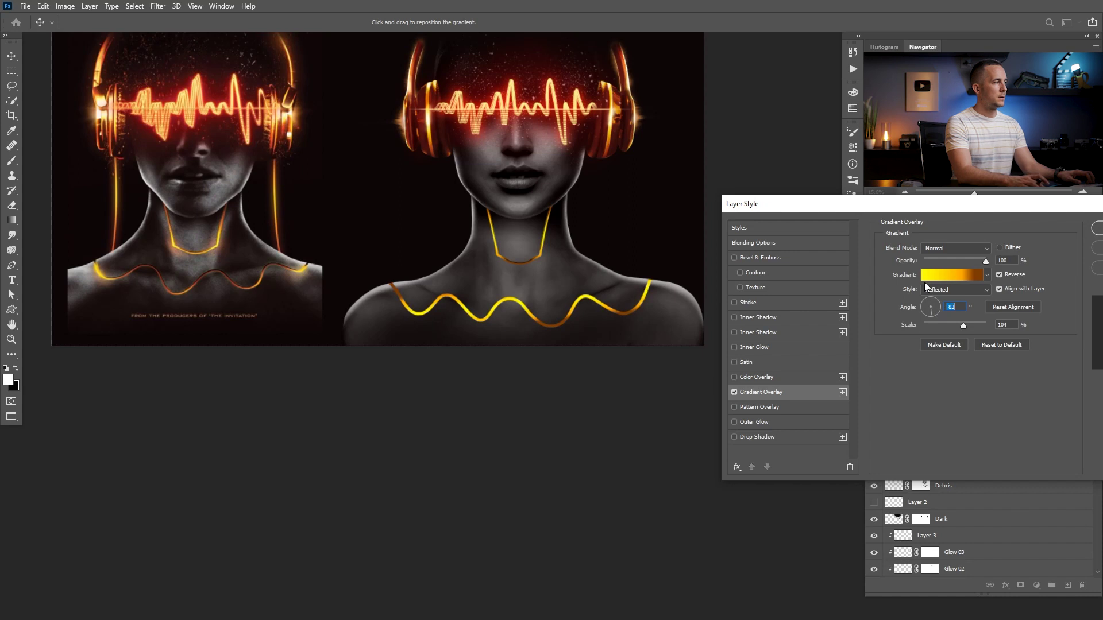
key("shift+Down")
key("shift+Down")
key("shift+Up")
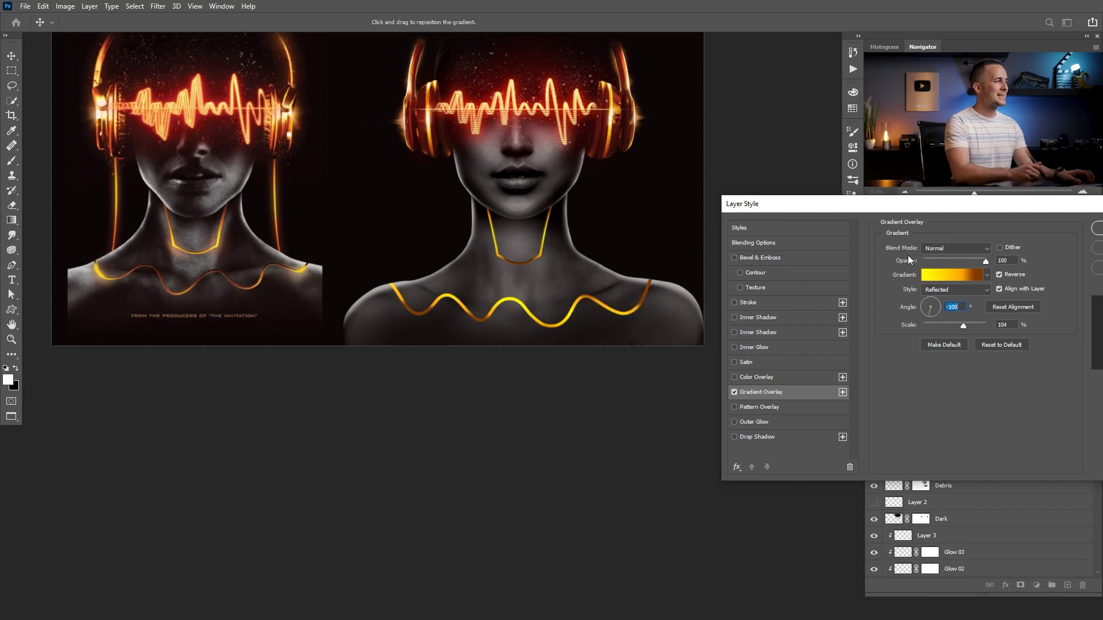
key("shift+Up")
key("shift+Up")
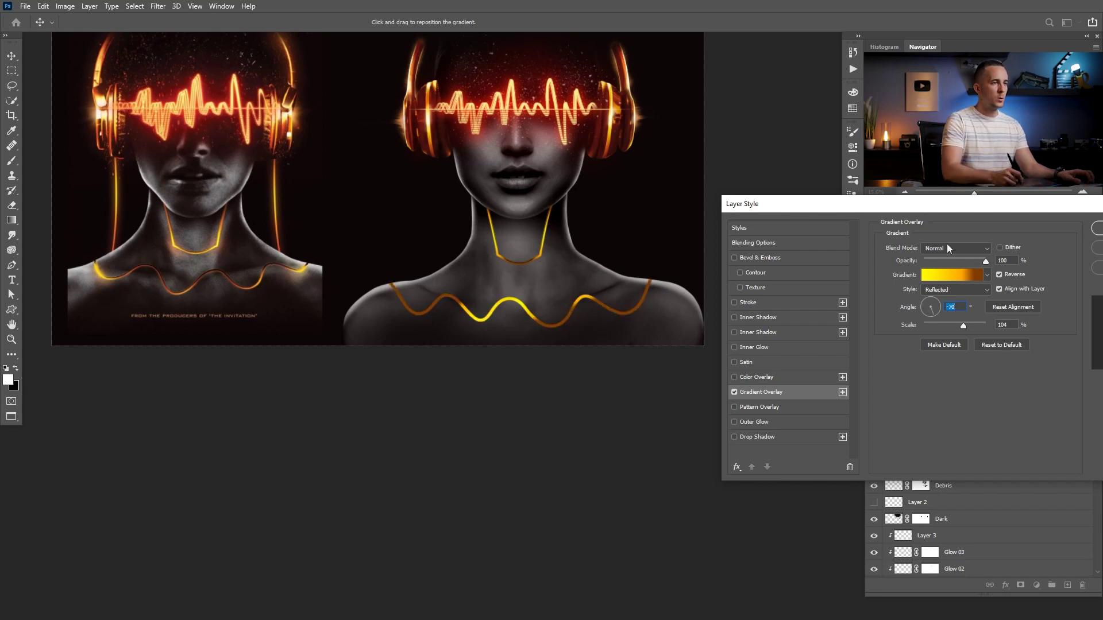
Step: Try the Angle style for the gradient overlay and set the style to Diamond
left_click(952, 290)
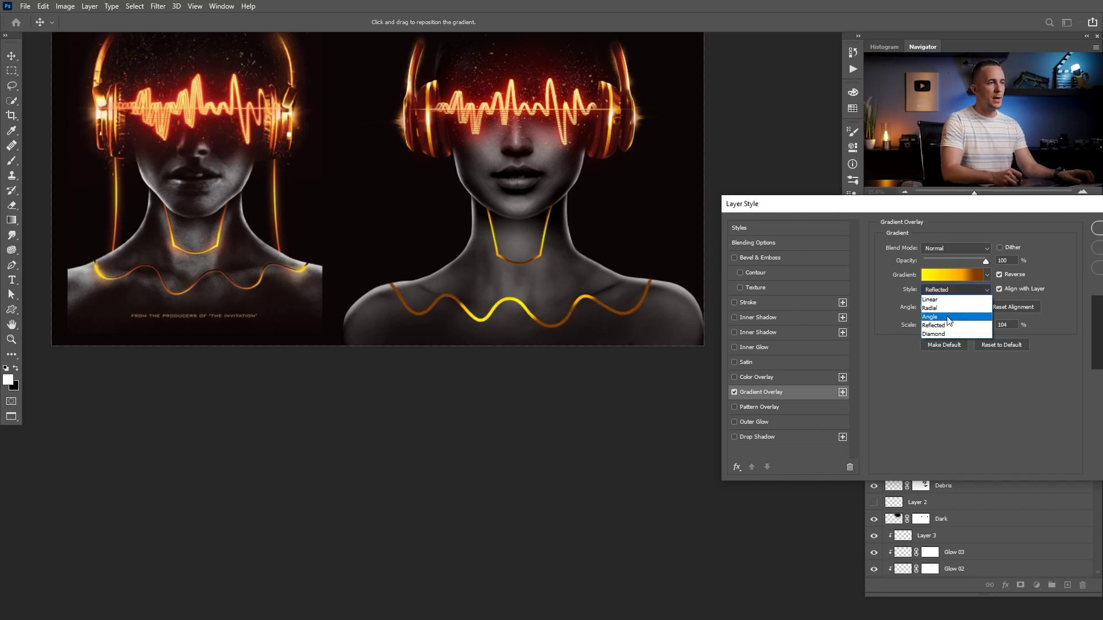
left_click(949, 317)
left_click(947, 289)
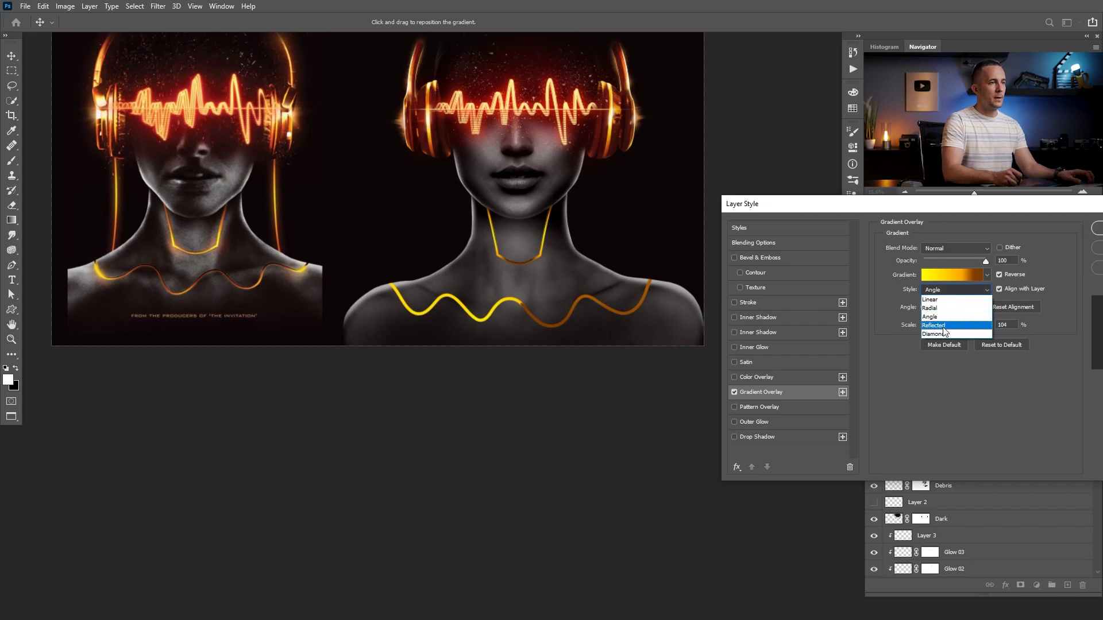
left_click(943, 333)
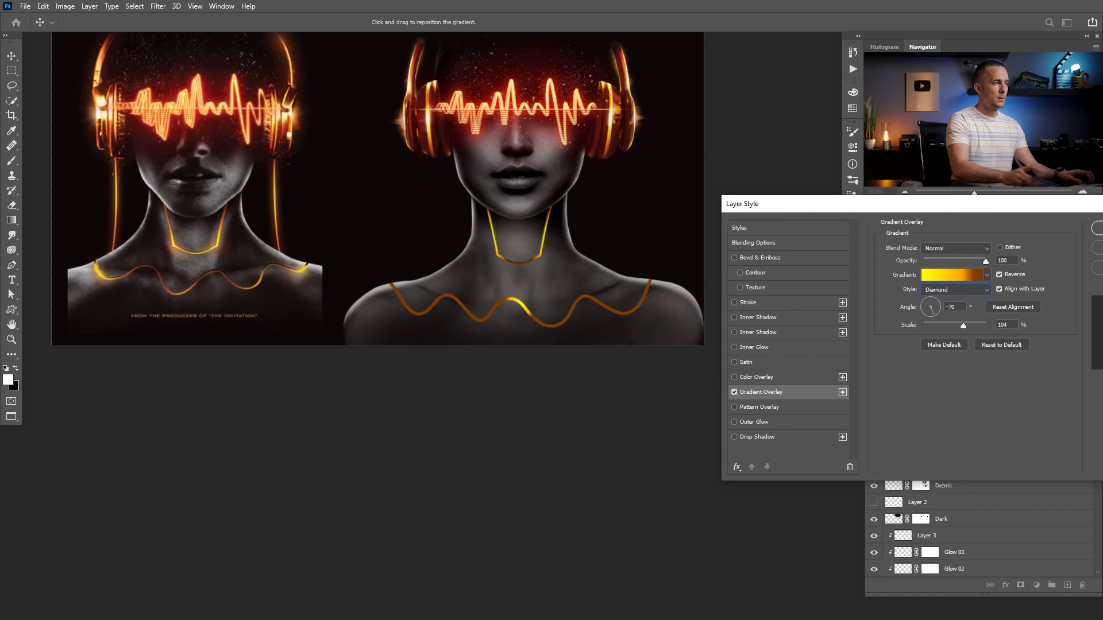
Step: Rotate the Diamond gradient through a range of angles and set it to 190°
left_click(956, 307)
key("shift+Up")
key("shift+Up")
key("shift+Up")
key("shift+Up")
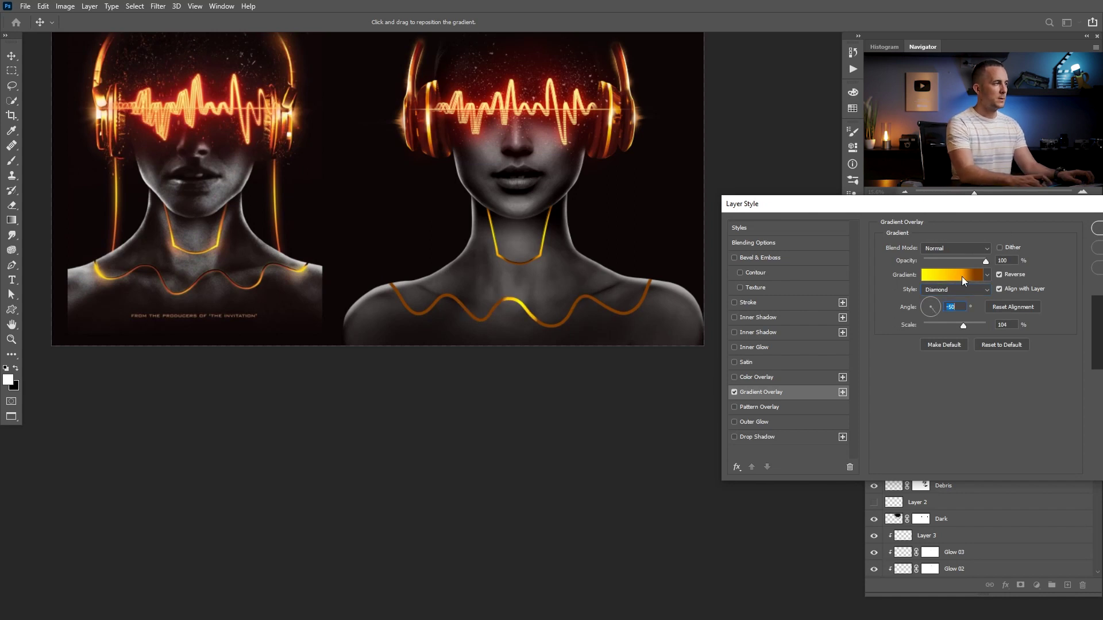
key("shift+Up")
key("shift+Up")
key("shift+Up")
key("shift+Up")
key("shift+Up")
key("shift+Up")
key("shift+Up")
key("shift+Up")
key("shift+Up")
key("shift+Up")
key("shift+Up")
key("shift+Up")
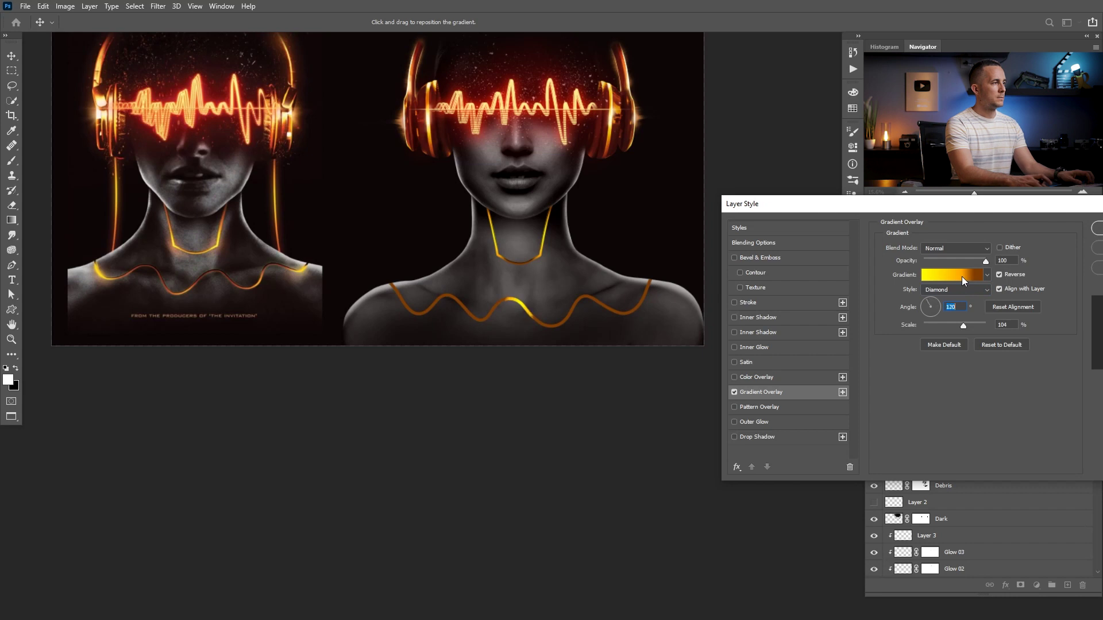
key("shift+Up")
key("shift+Up")
key("shift+Up")
key("shift+Up")
key("shift+Up")
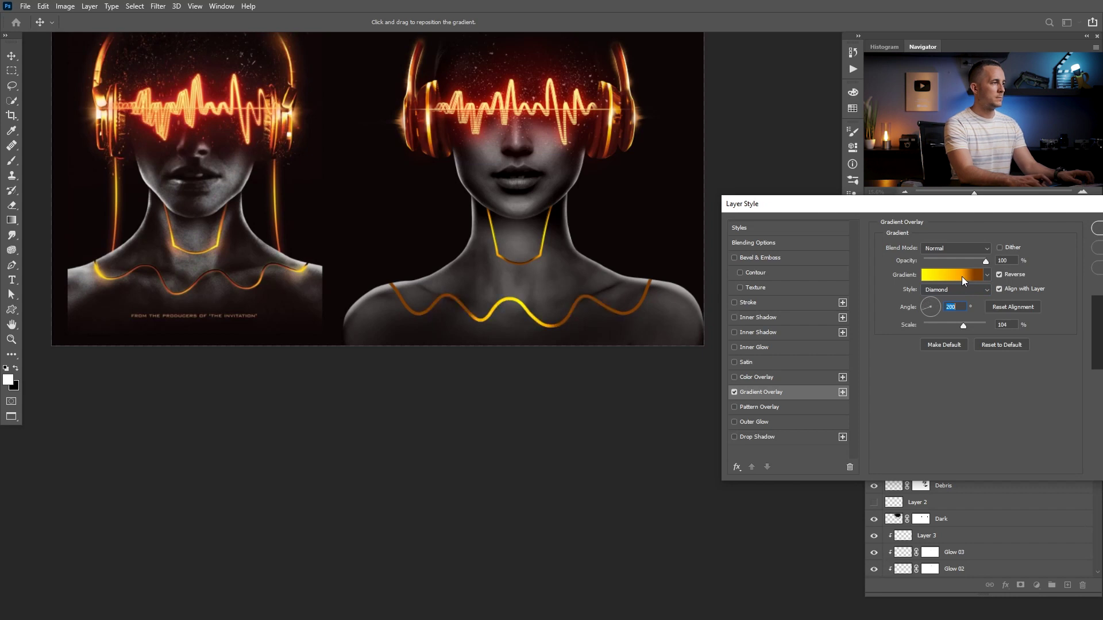
key("shift+Down")
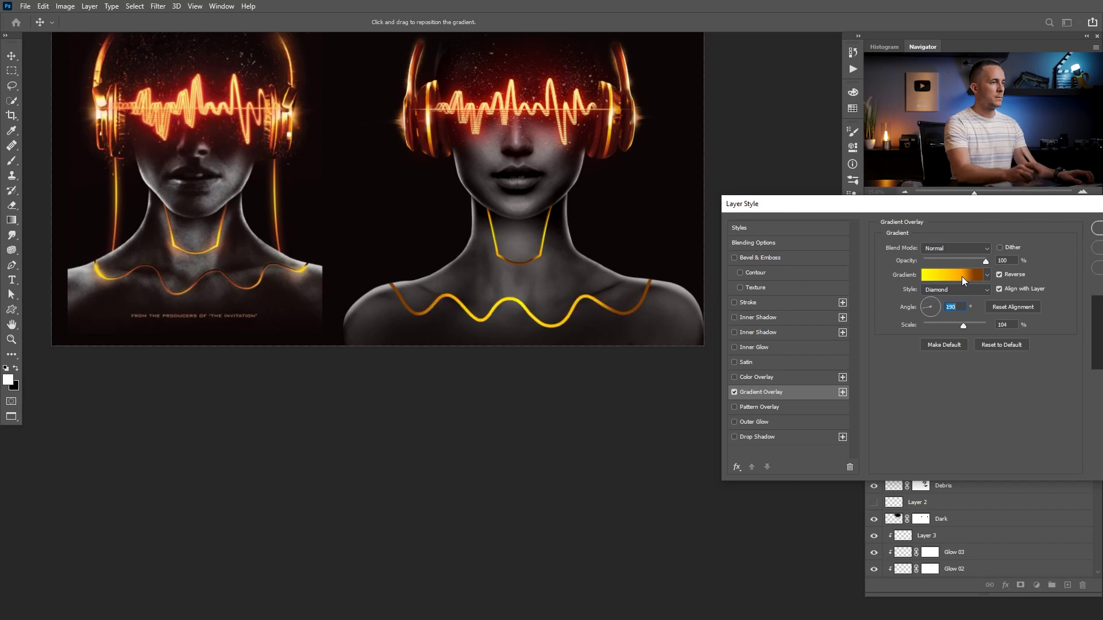
Step: Turn off Reverse for the gradient overlay and set its angle to 360°
left_click(999, 274)
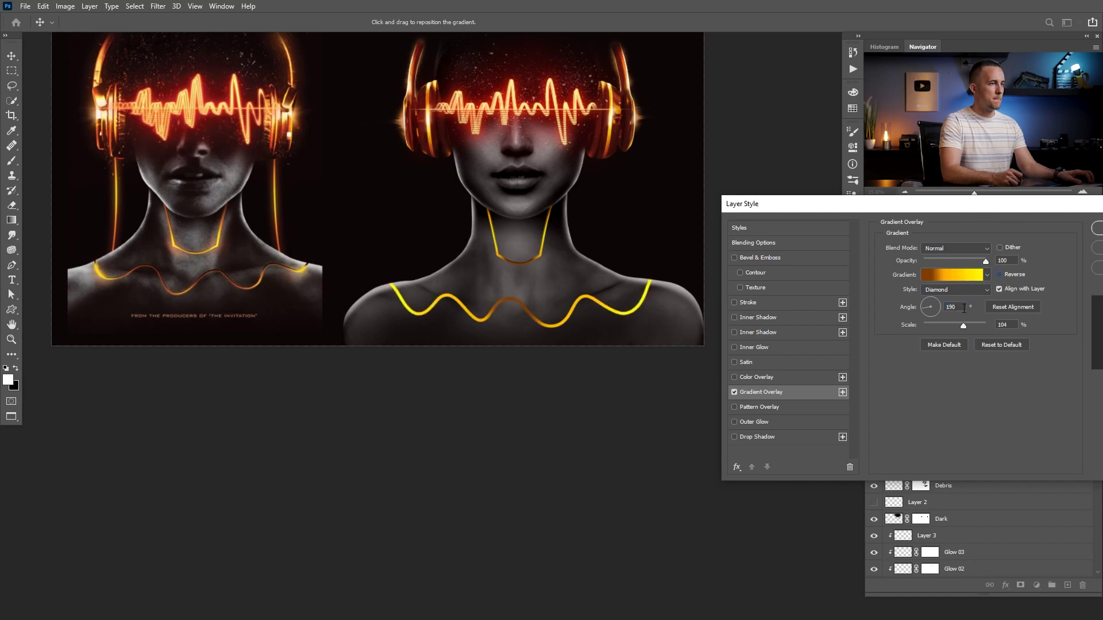
key("shift+Down")
key("shift+Down")
key("shift+Down")
key("shift+Up")
key("shift+Up")
key("shift+Up")
key("shift+Up")
key("shift+Up")
key("shift+Up")
key("shift+Up")
key("shift+Up")
key("shift+Up")
key("shift+Up")
key("shift+Up")
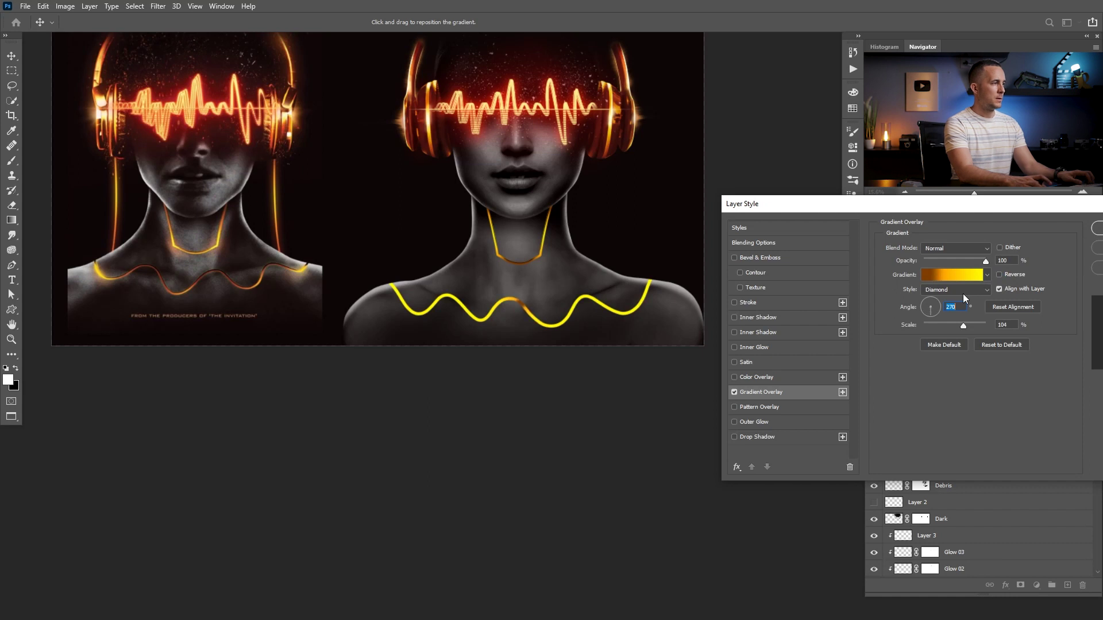
key("shift+Up")
key("shift+Up")
key("shift+Up")
key("shift+Up")
key("shift+Up")
key("shift+Up")
key("shift+Up")
key("shift+Up")
key("shift+Up")
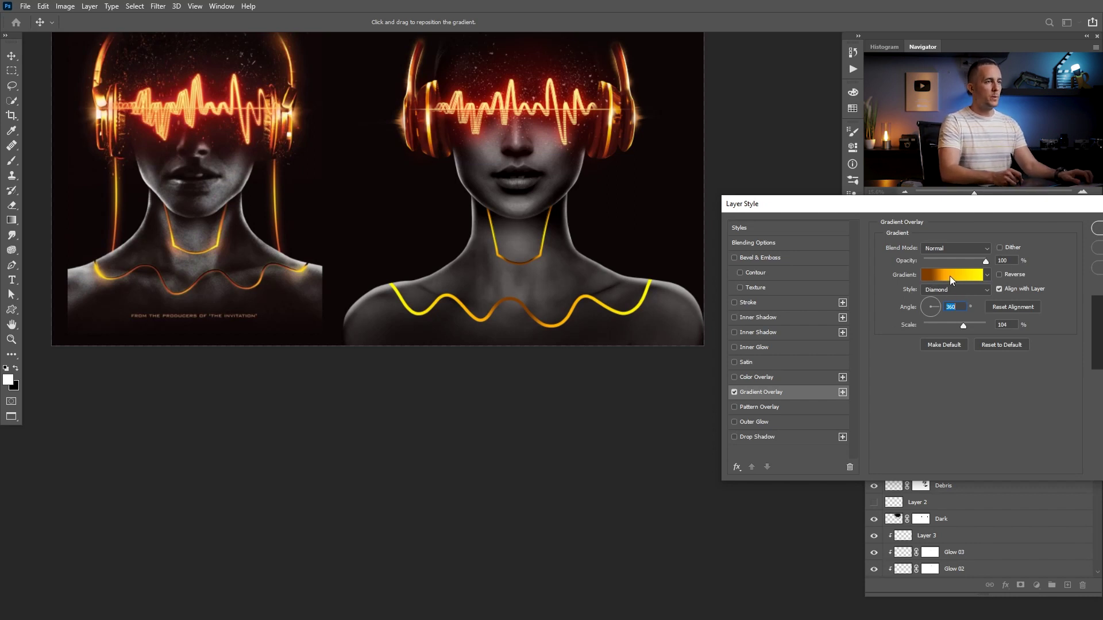
Step: Move the gradient's brown stop to 46% and its orange stop to 79%, and apply the layer style
left_click(949, 275)
left_click_drag(798, 399, 900, 402)
left_click(819, 400)
left_click_drag(819, 400, 926, 399)
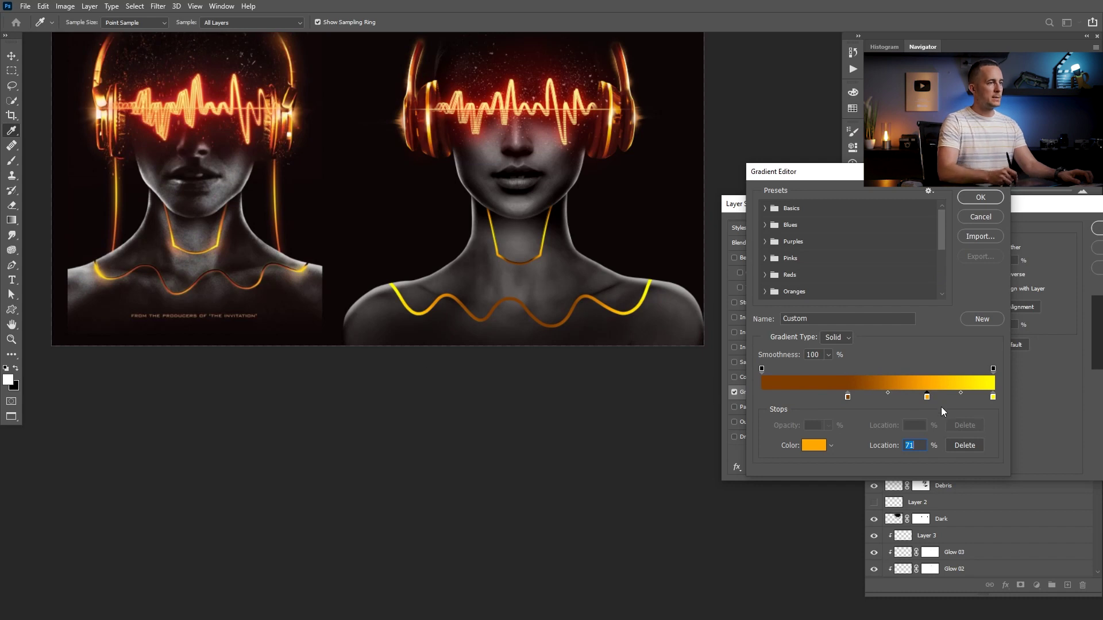
left_click_drag(930, 400, 975, 393)
left_click_drag(847, 396, 867, 396)
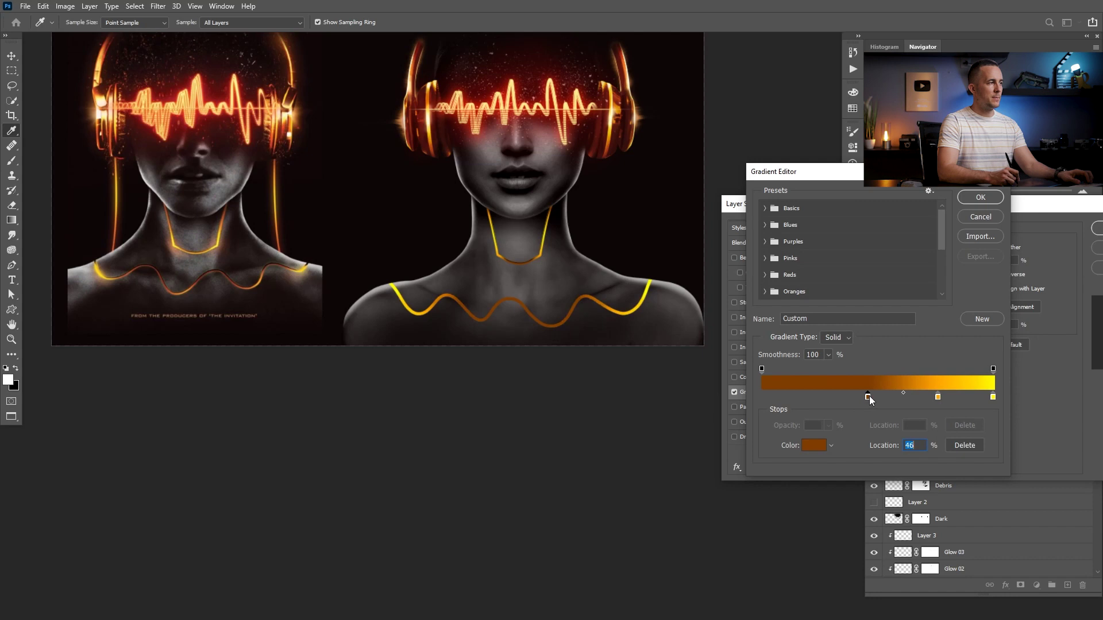
left_click(937, 396)
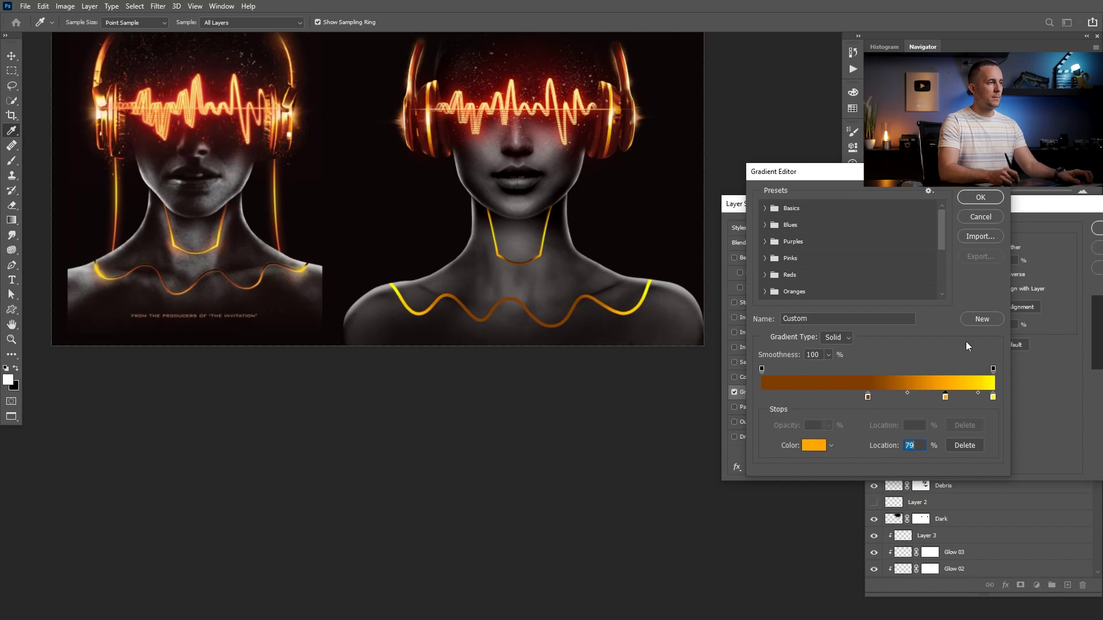
left_click(981, 197)
left_click(1096, 229)
scroll(456, 310, "up", 3)
left_click_drag(475, 315, 693, 311)
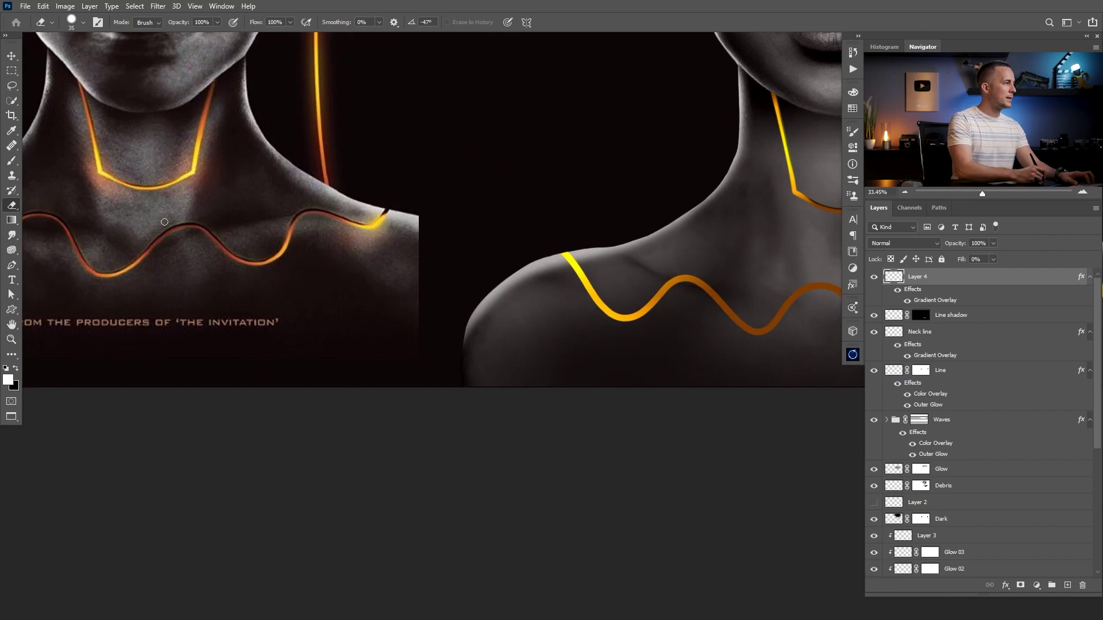
Step: Load the wavy line's shape from Layer 4 as a selection, fill it with black on a new layer above, and deselect
left_click_drag(94, 246, 269, 253)
left_click_drag(643, 261, 234, 245)
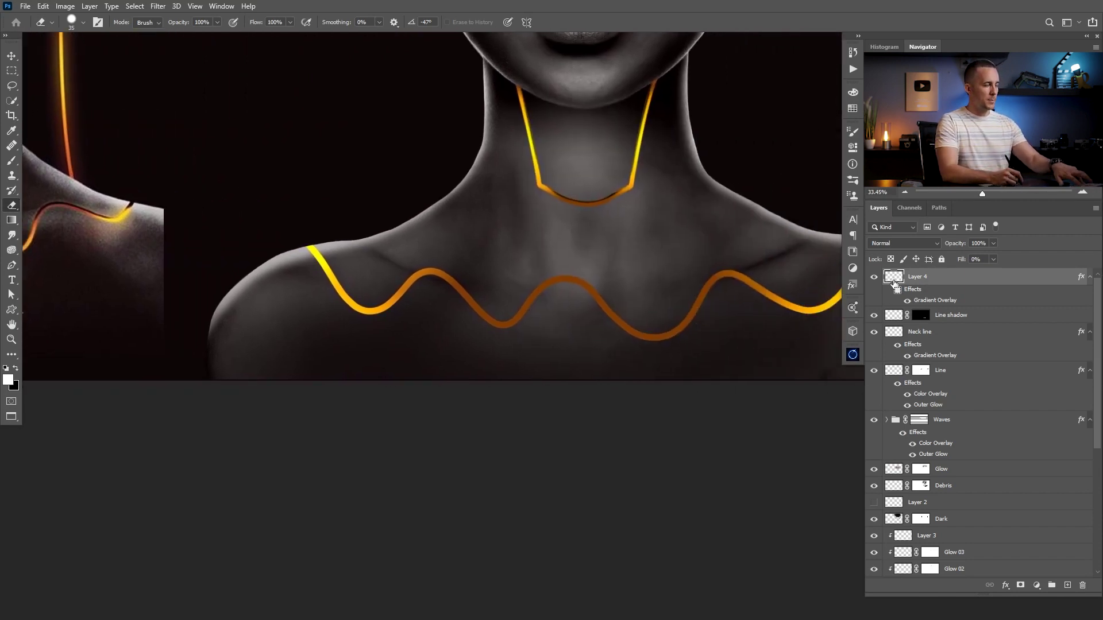
left_click(893, 279, "ctrl")
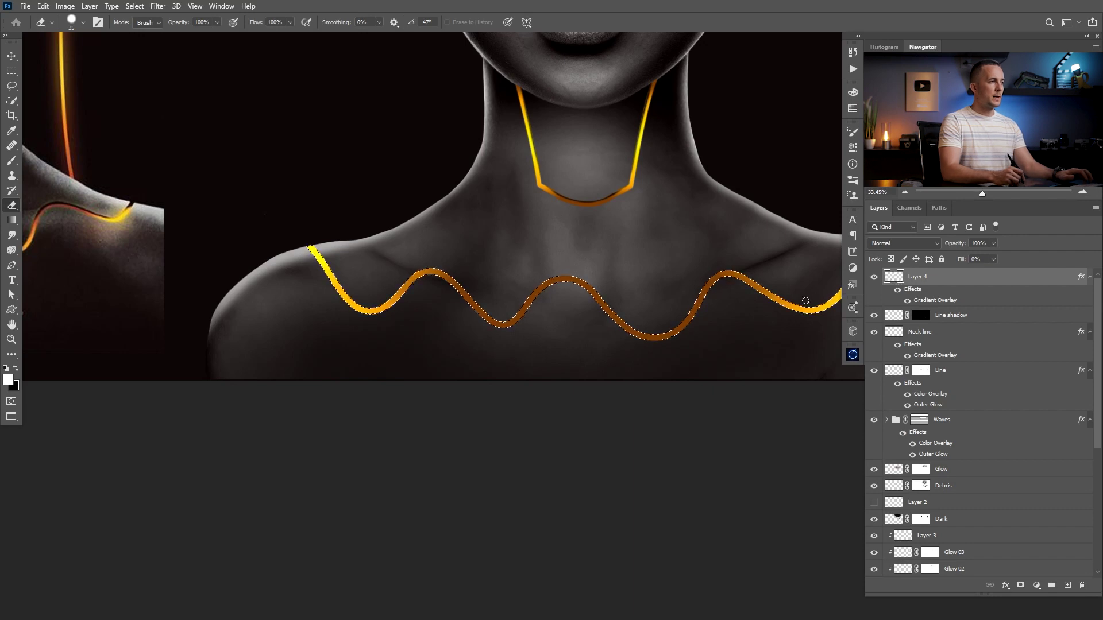
left_click(1067, 584)
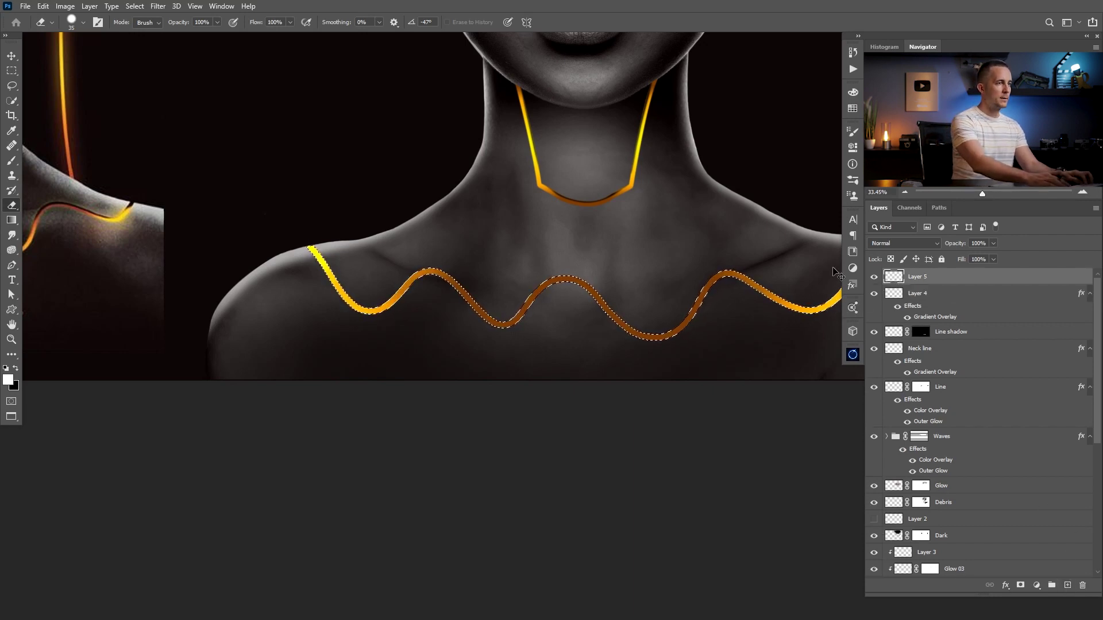
key("ctrl+BackSpace")
key("ctrl+d")
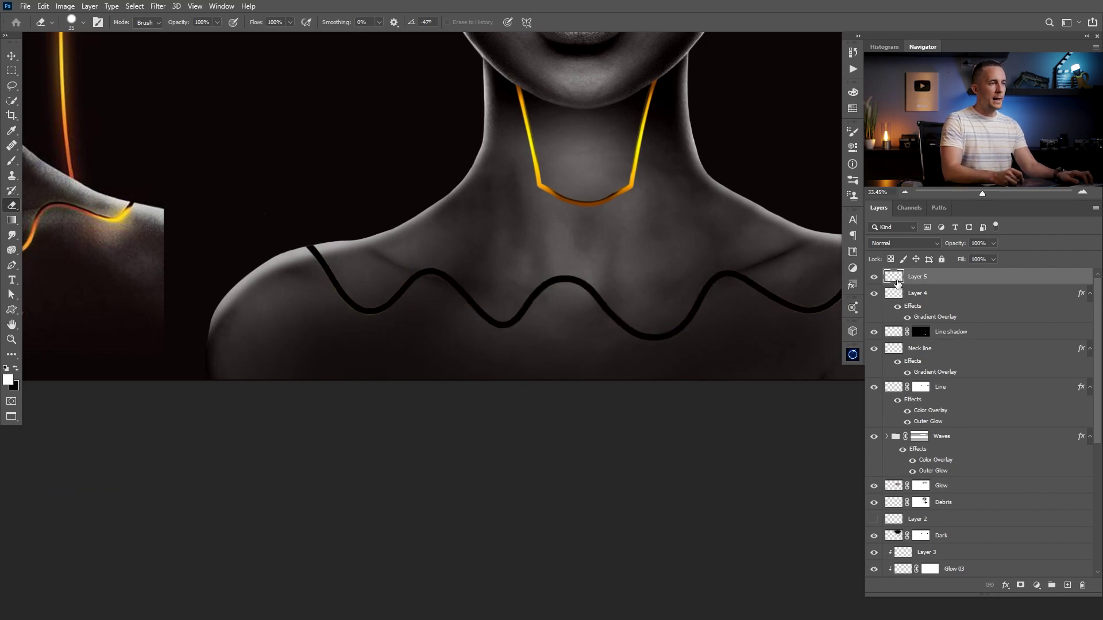
Step: Mask the black Layer 5 with the wavy line's shape from Layer 4 and unlink the mask from the layer
left_click(896, 298, "ctrl")
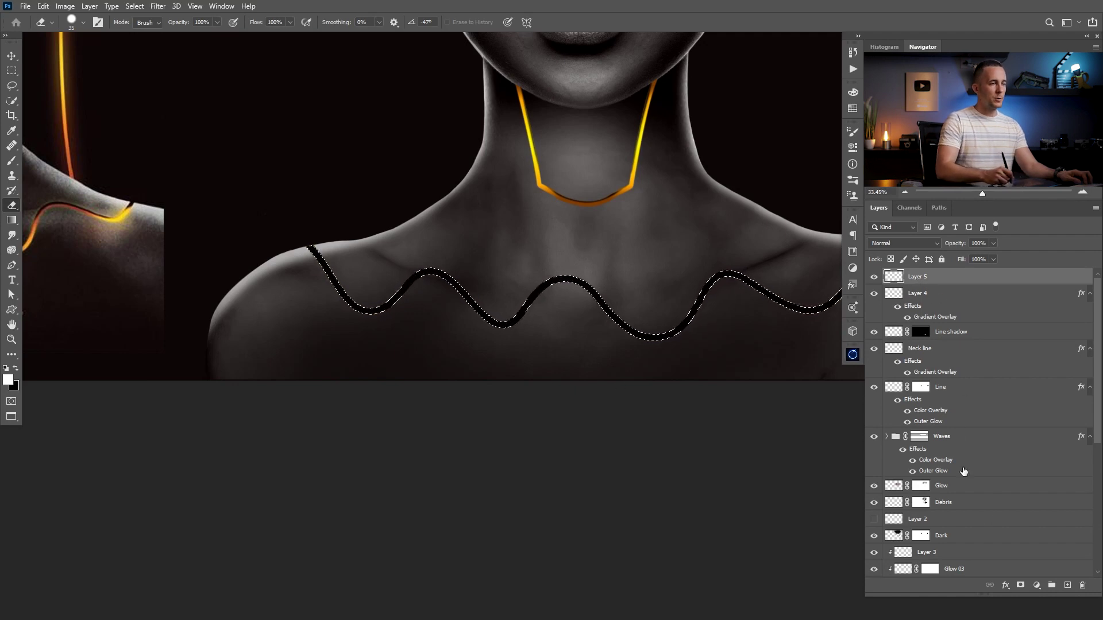
left_click(1020, 585)
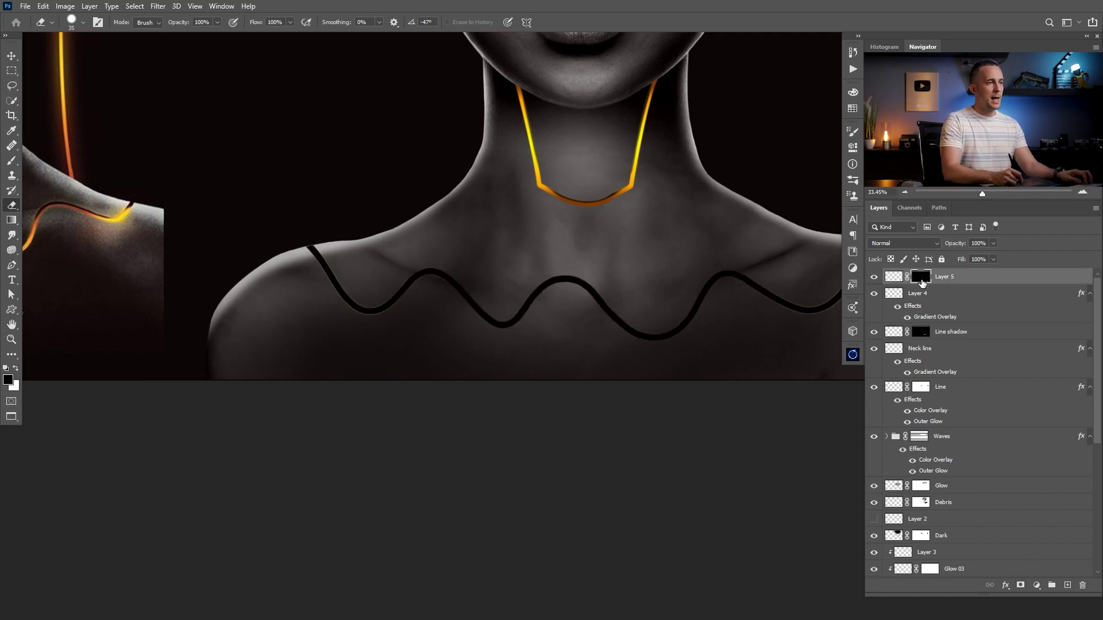
left_click(921, 279, "alt")
left_click(921, 279, "alt")
left_click(893, 276)
Step: Move the black fill of Layer 5 slightly upward within its fixed mask to form a shadow along the line's edge
key("v")
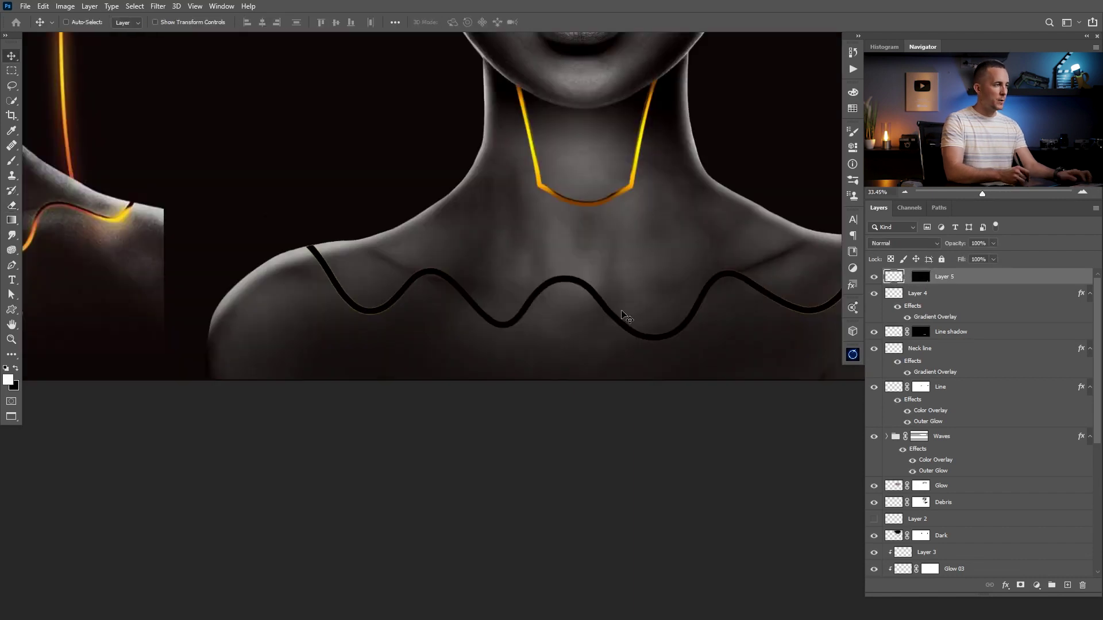
left_click_drag(591, 276, 592, 290)
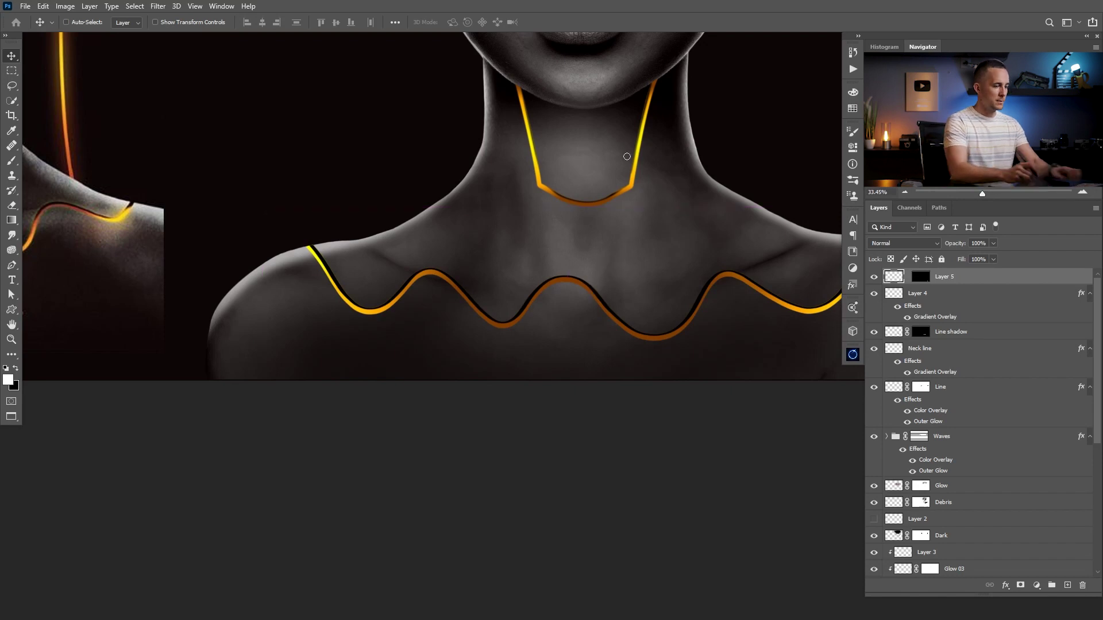
key("Up")
key("Up")
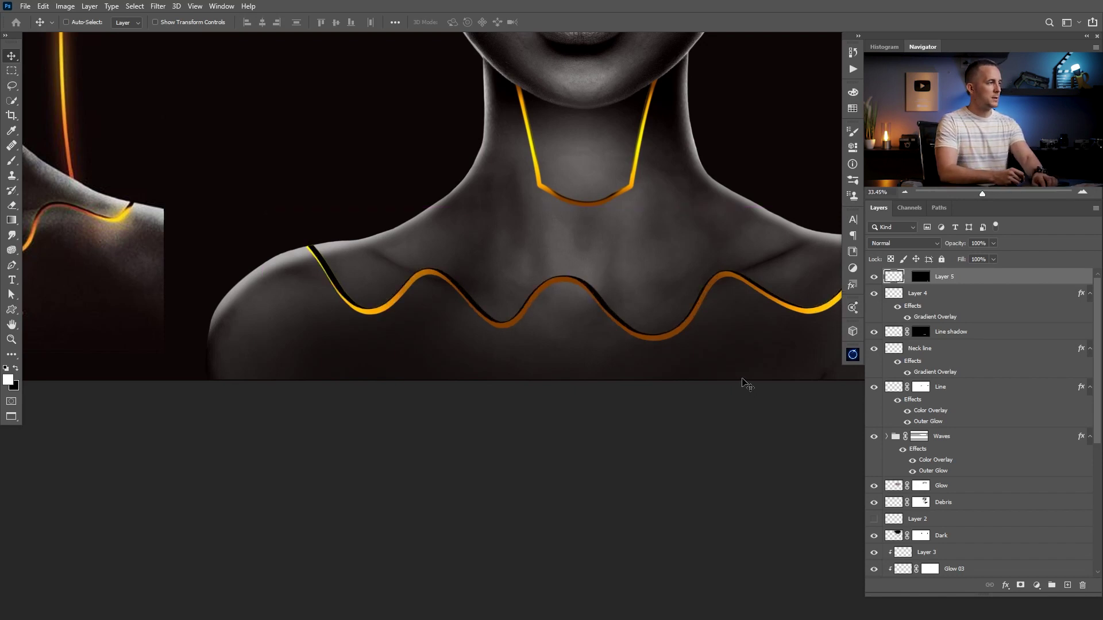
Step: Nudge the black fill sideways and vertically to balance the shadow along the line on both shoulders
scroll(727, 310, "down", 3)
left_click_drag(697, 316, 637, 320)
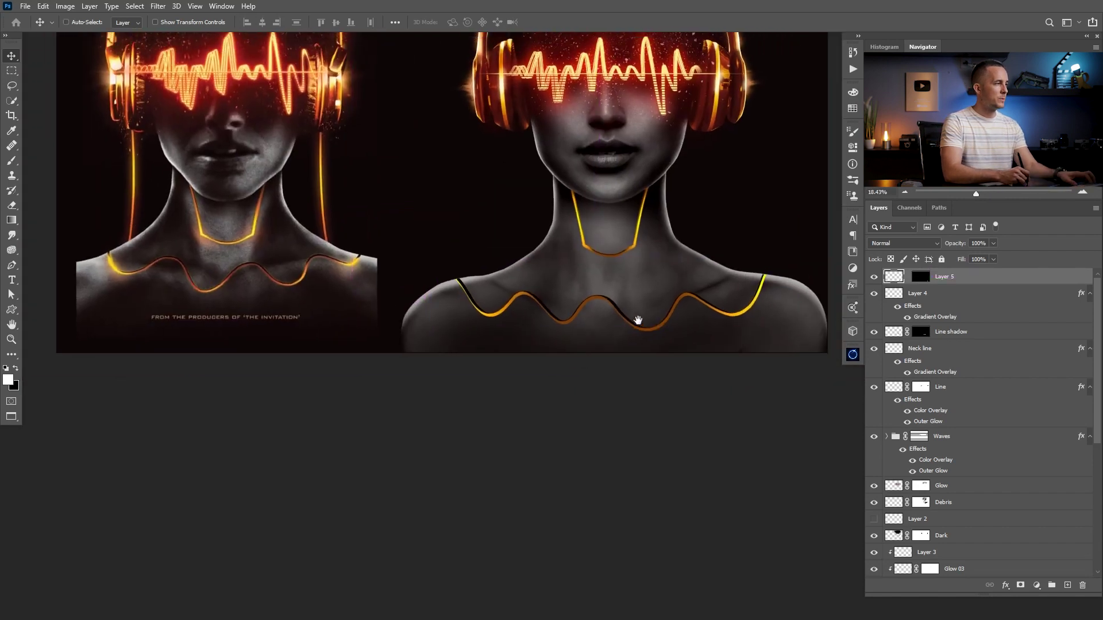
scroll(636, 326, "up", 1)
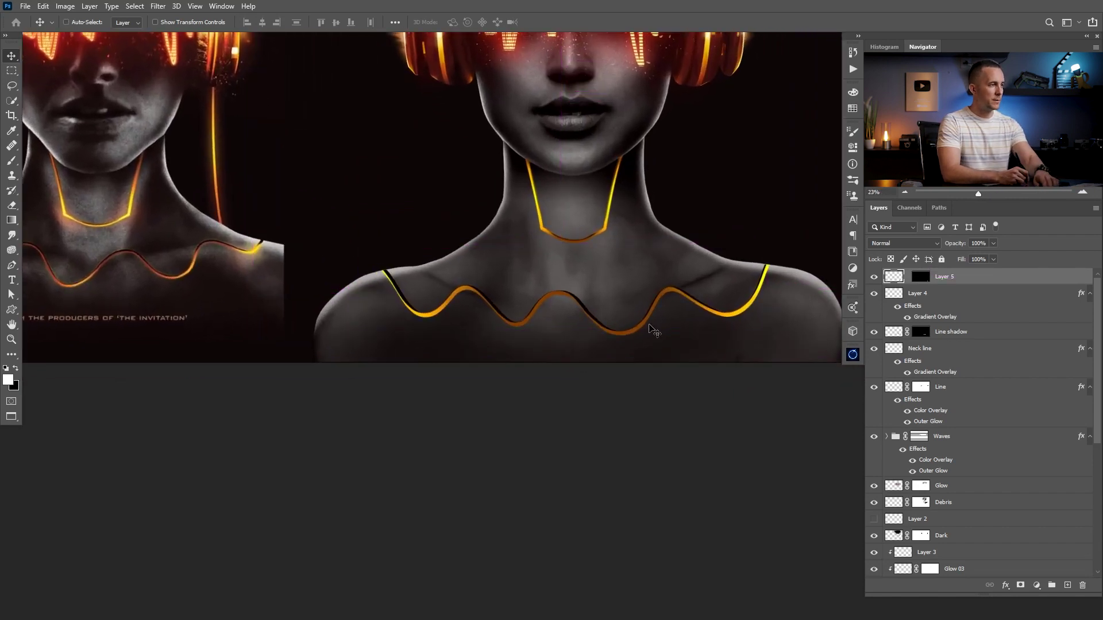
key("shift+Right")
key("shift+Right")
key("shift+Up")
key("shift+Down")
key("Right")
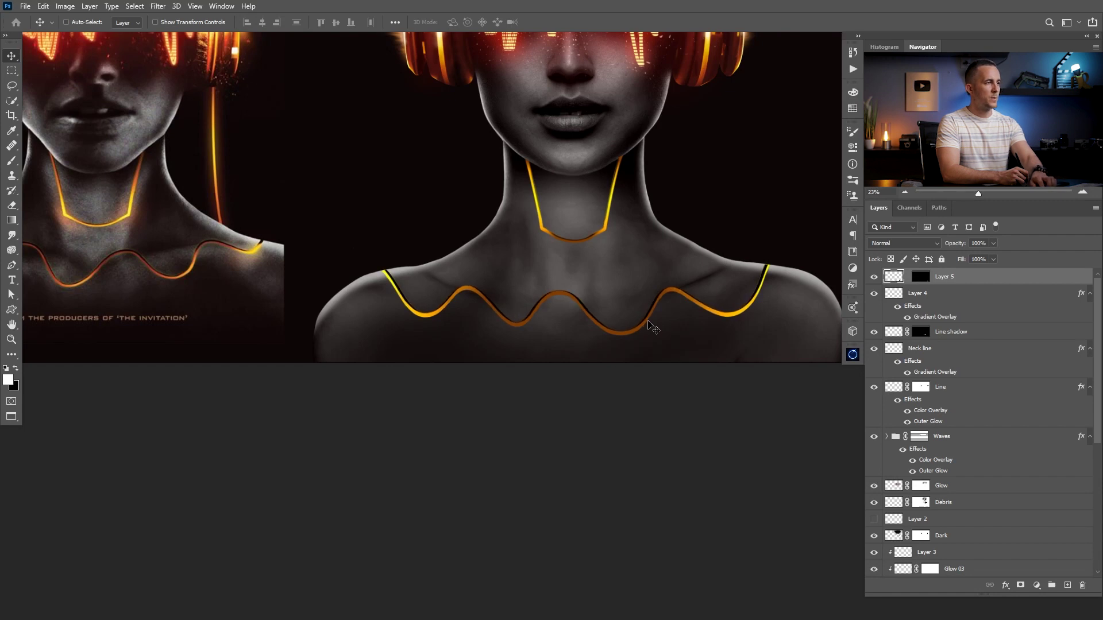
Step: Add a white layer mask to Layer 4 and prepare a 15 px brush with black as the foreground colour
scroll(643, 319, "down", 2)
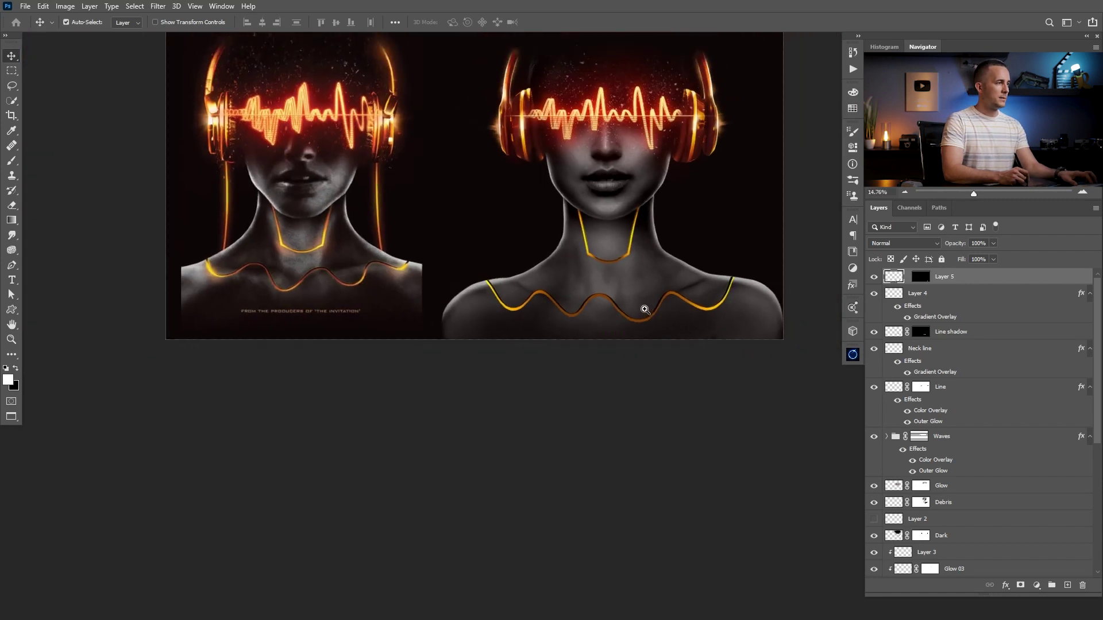
scroll(632, 330, "up", 1)
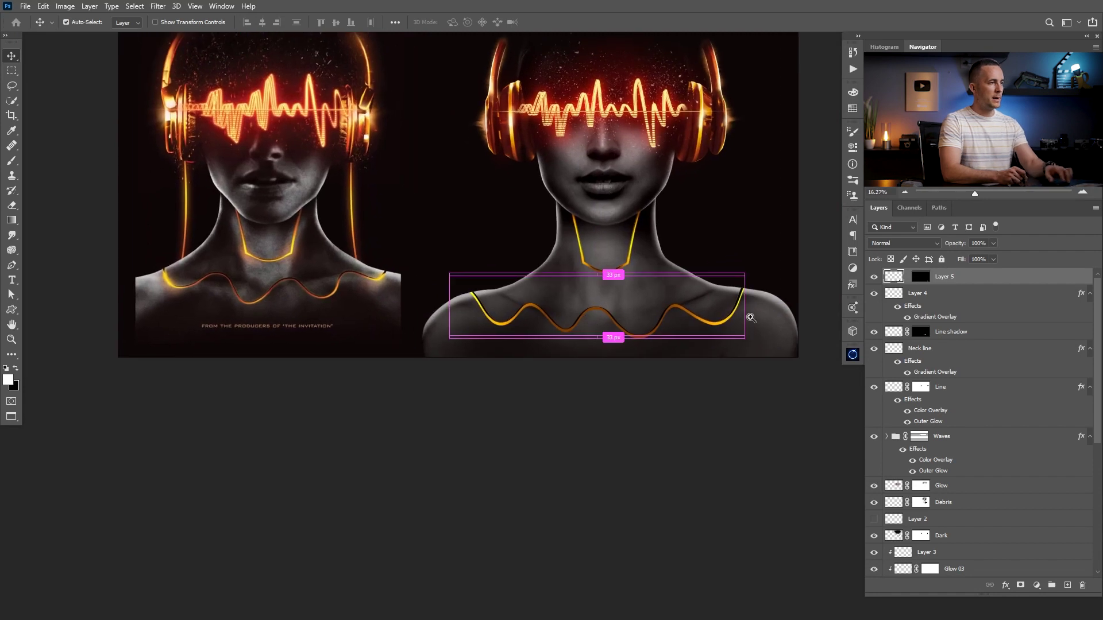
scroll(751, 318, "up", 5)
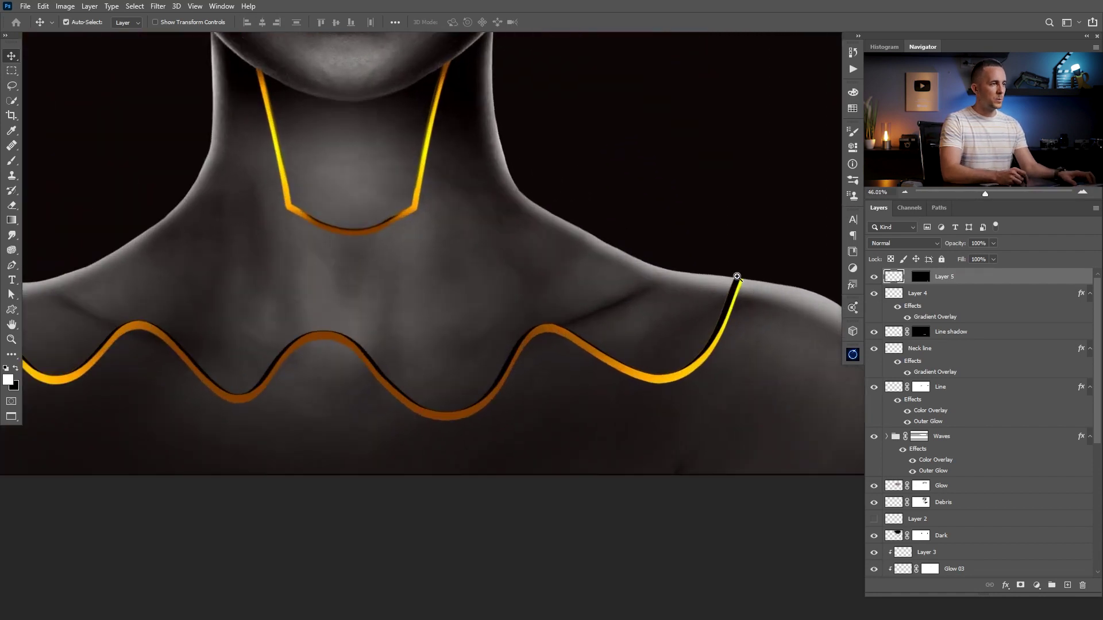
scroll(737, 277, "up", 1)
key("t")
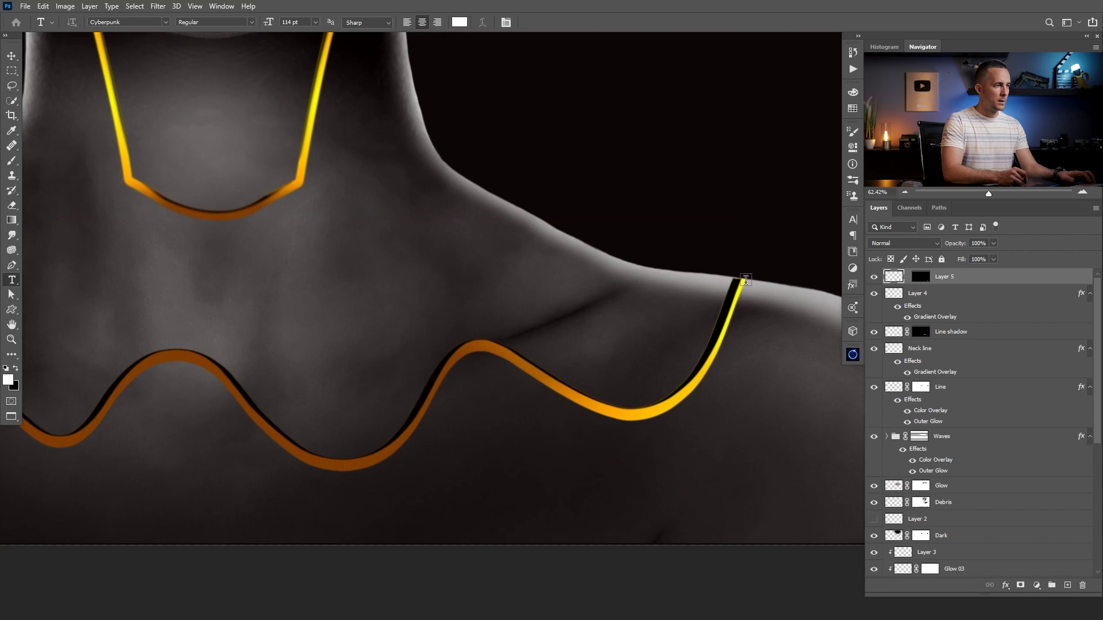
left_click(896, 293)
left_click(1020, 585)
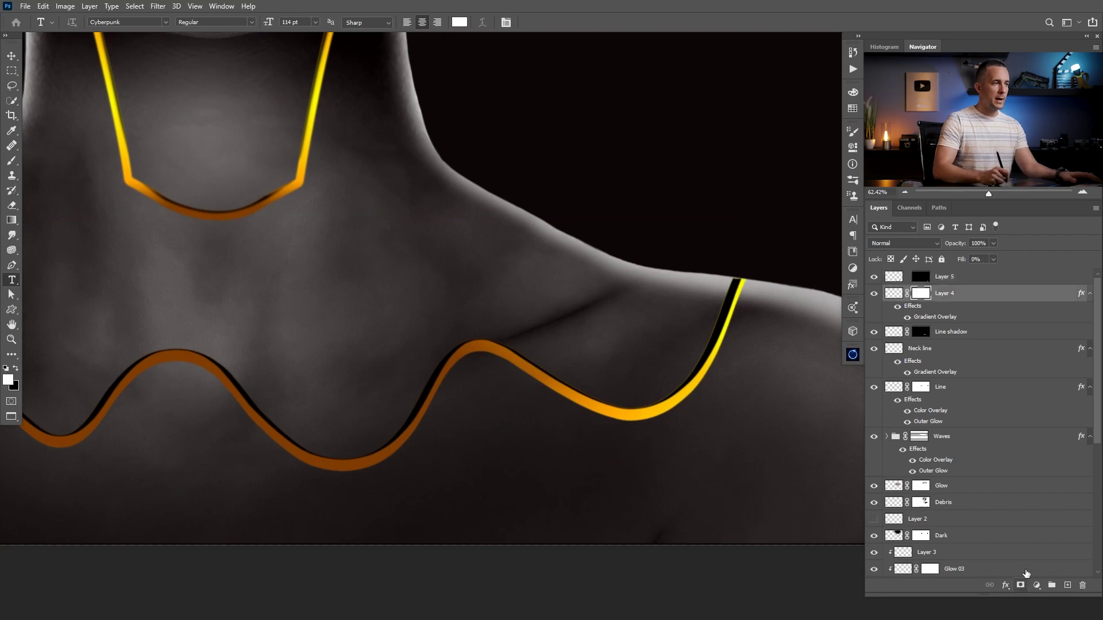
key("x")
key("b")
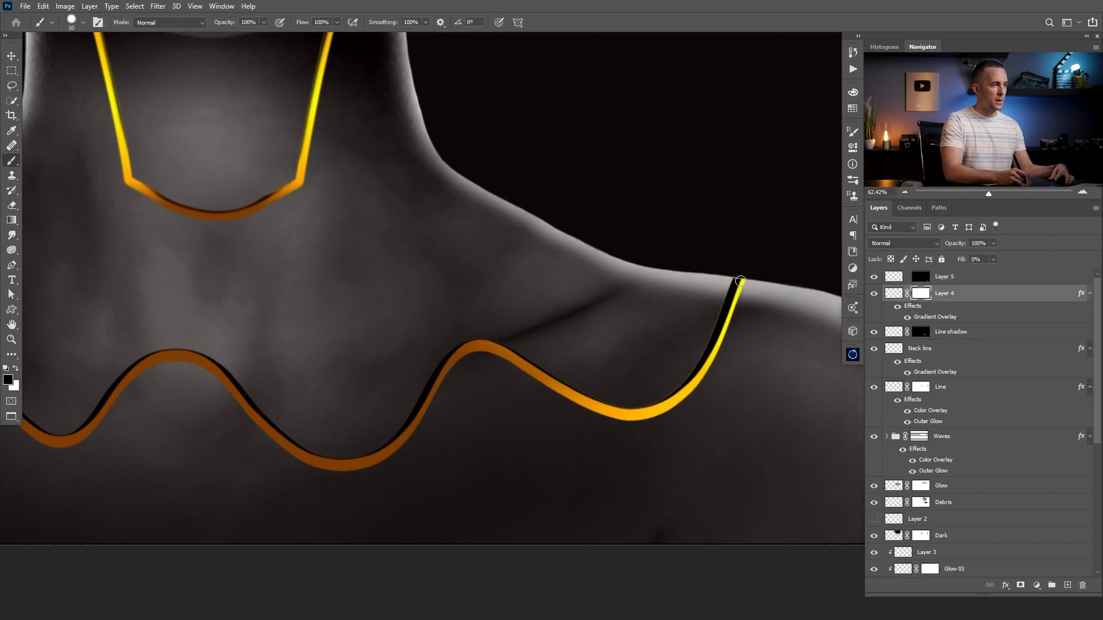
key("x")
key("x")
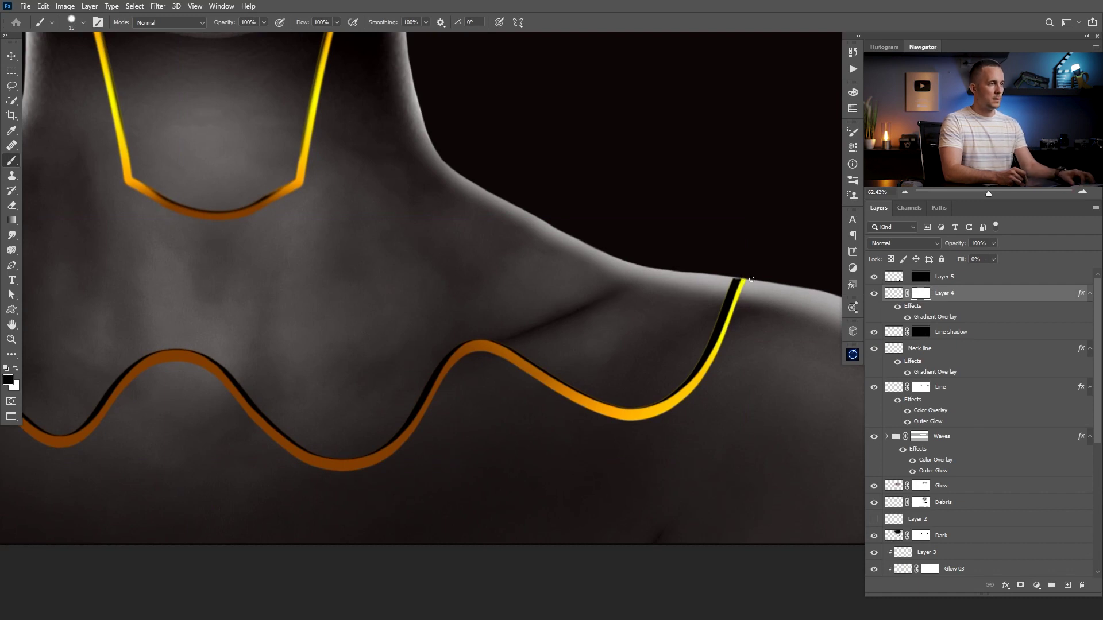
Step: Hide the black shadow layer, Layer 5, and set the brush smoothing to 0%
left_click(874, 293)
left_click(874, 293)
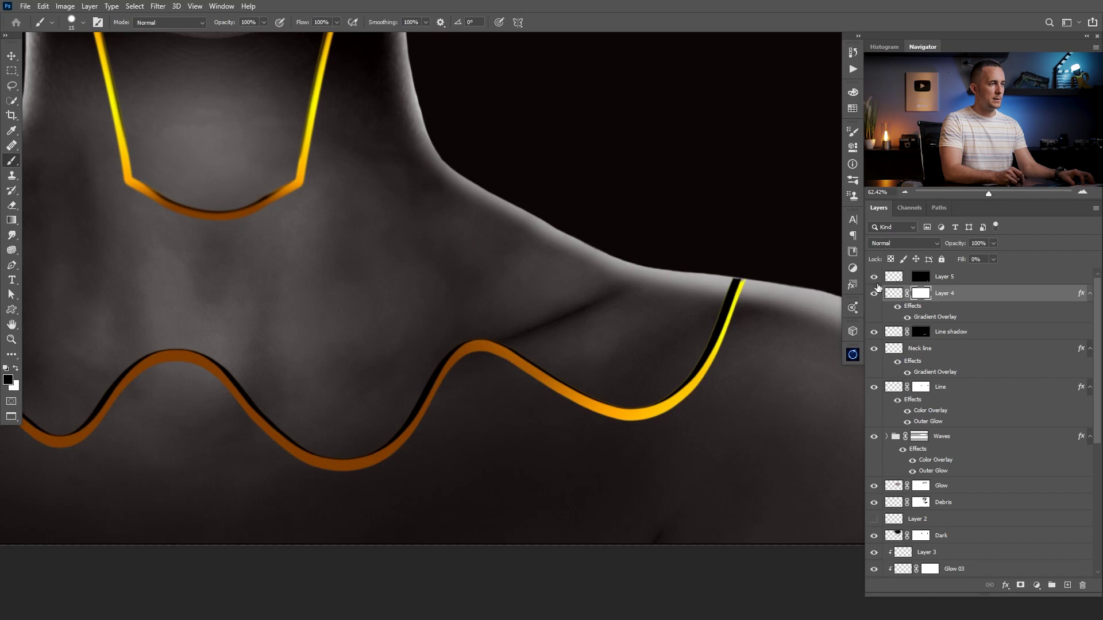
left_click(874, 278)
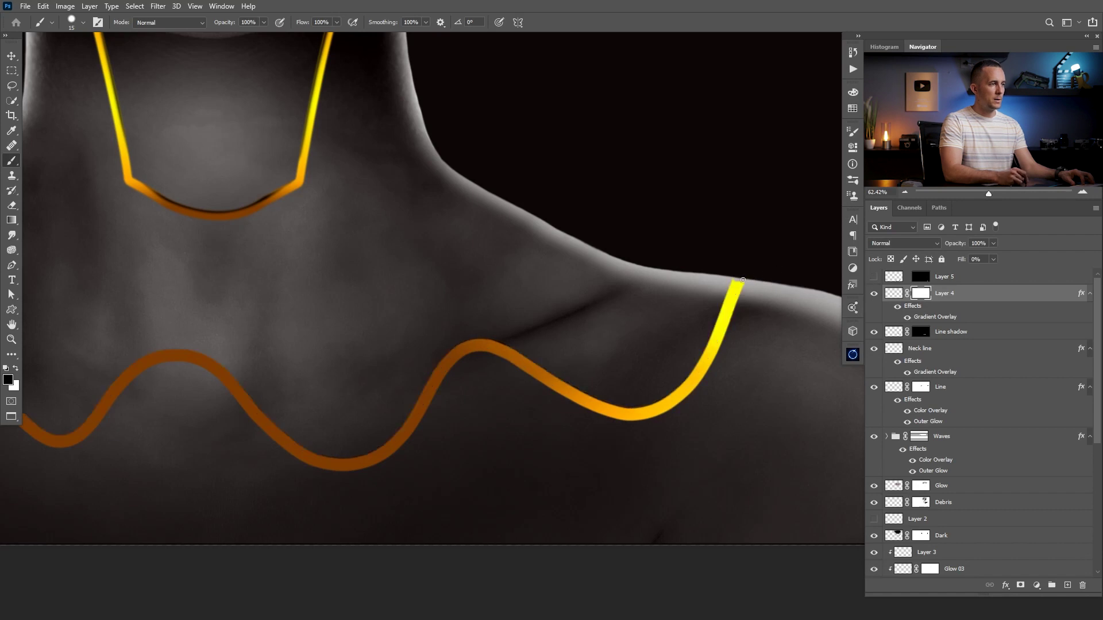
left_click_drag(390, 24, 306, 40)
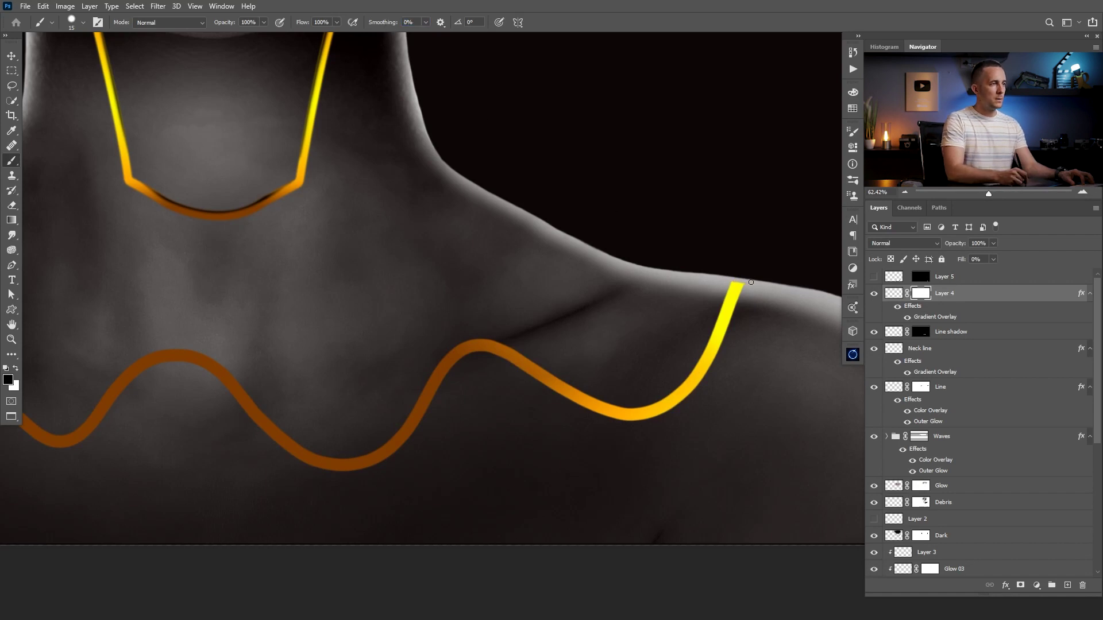
Step: Paint on Layer 4's mask with black and white to shape both ends of the wavy line at the shoulder edges
left_click_drag(76, 298, 630, 288)
left_click_drag(342, 298, 429, 294)
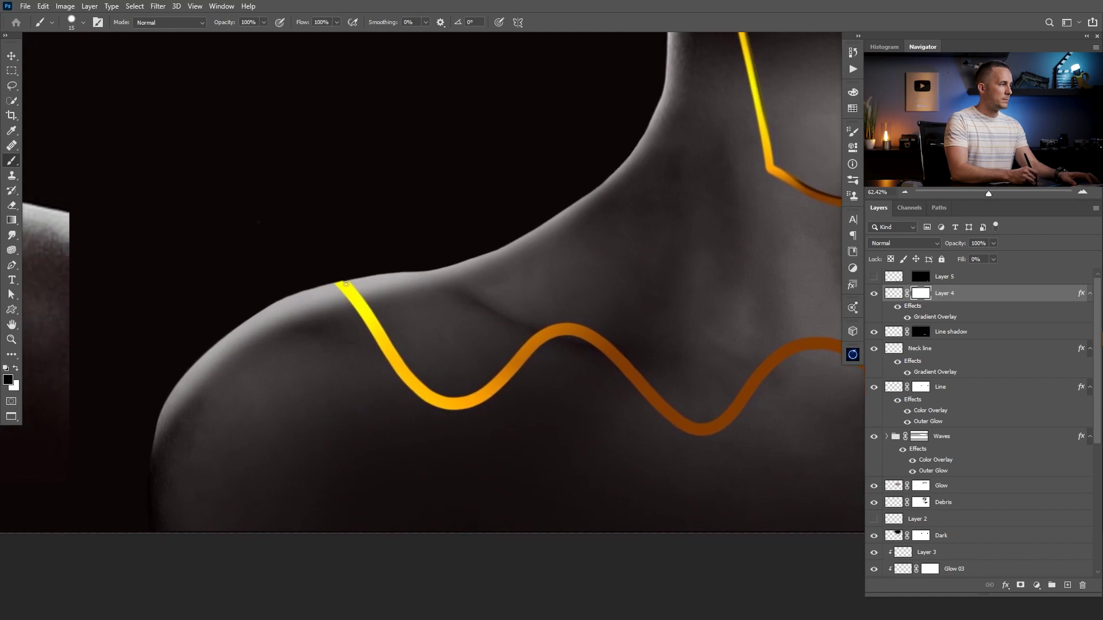
key("x")
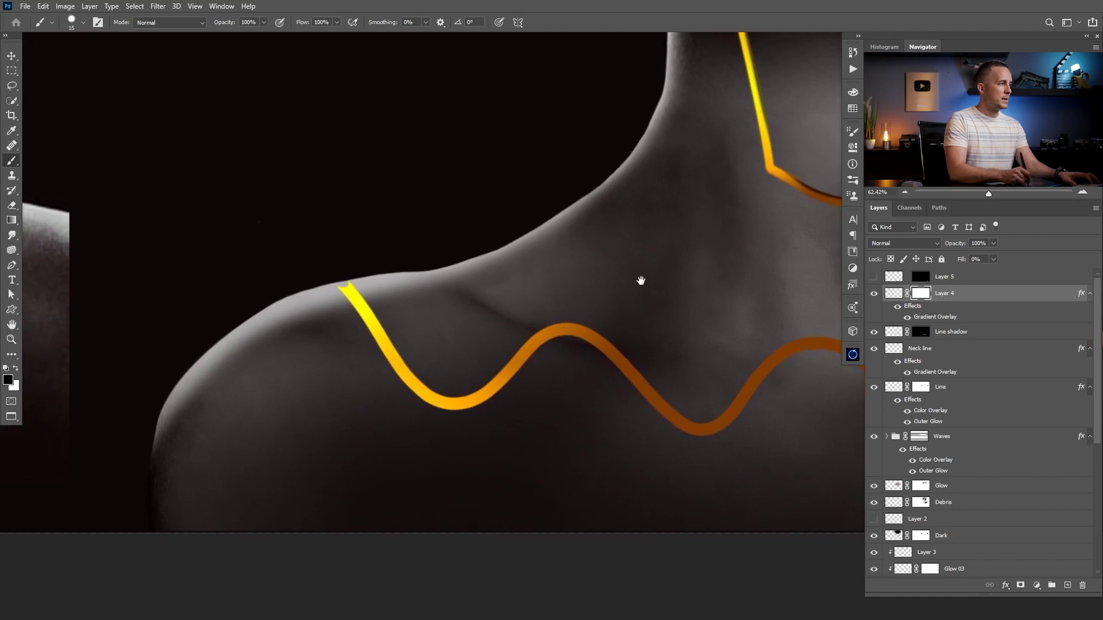
scroll(641, 279, "right", 10)
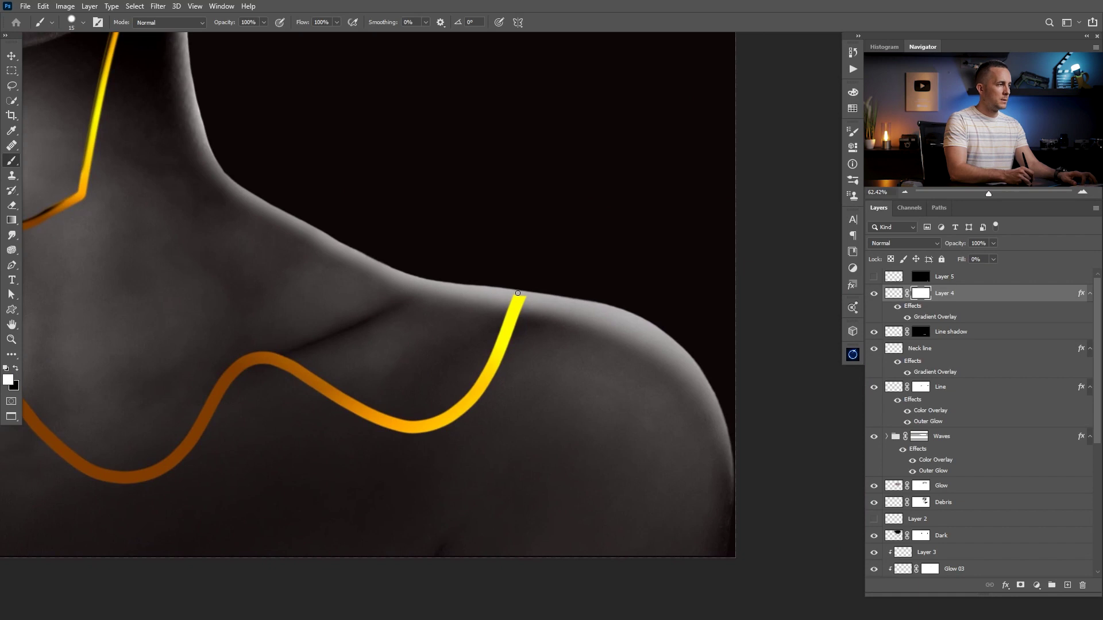
key("x")
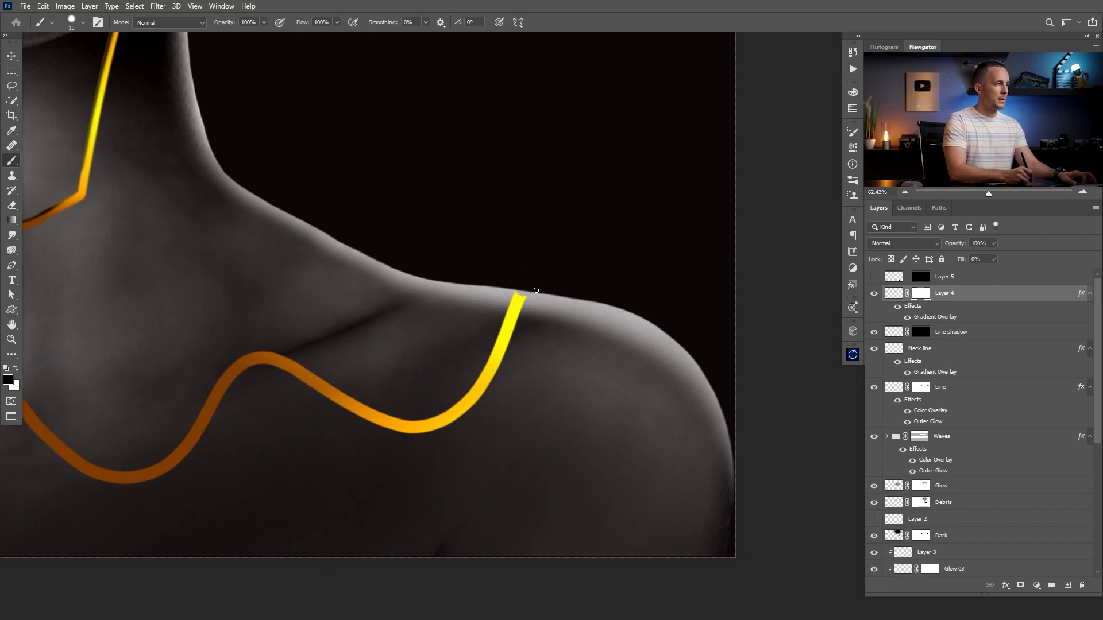
Step: Select the Model layer's mask and examine how the line's end notches the shoulder in the original poster
scroll(536, 290, "down", 1)
scroll(1092, 557, "down", 5)
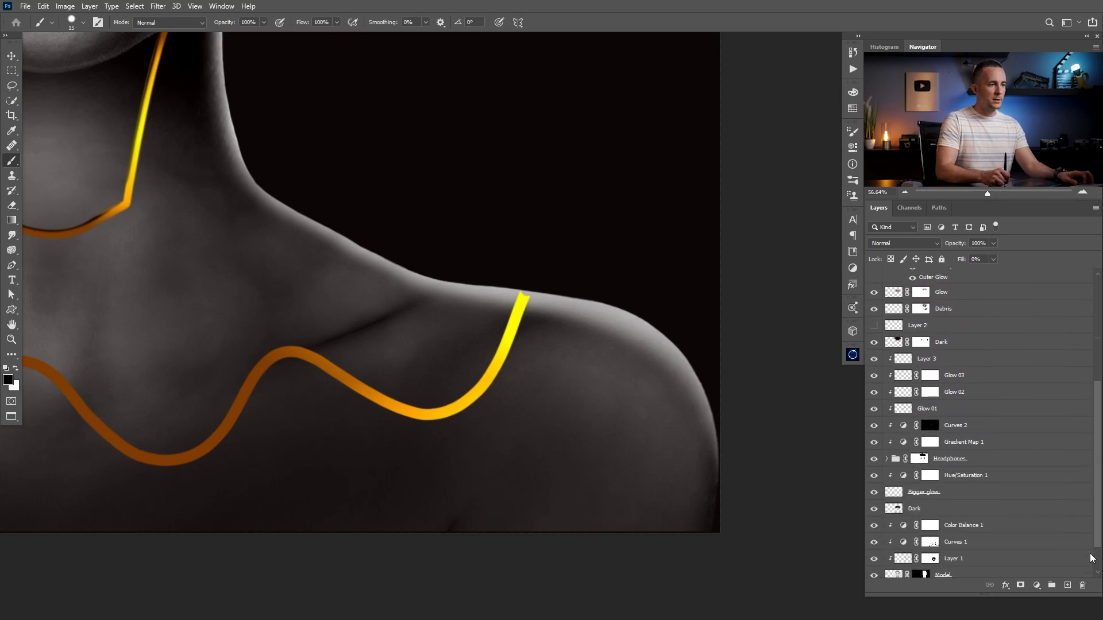
scroll(1091, 557, "down", 2)
left_click(918, 537)
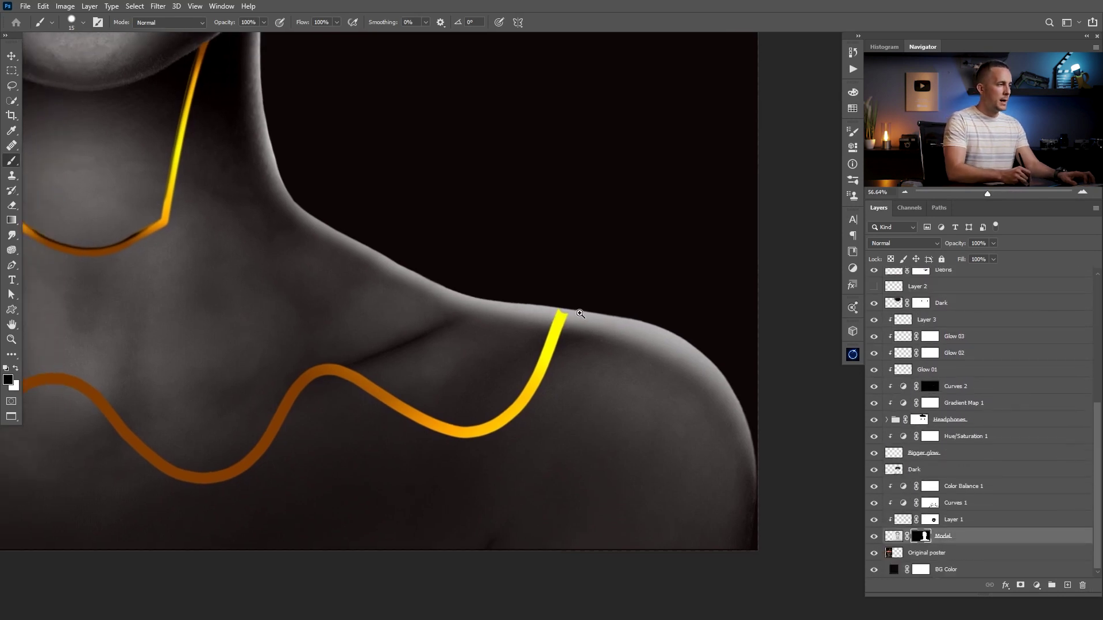
left_click_drag(580, 313, 589, 313)
left_click_drag(512, 322, 804, 323)
left_click_drag(297, 320, 805, 318)
left_click_drag(383, 329, 808, 342)
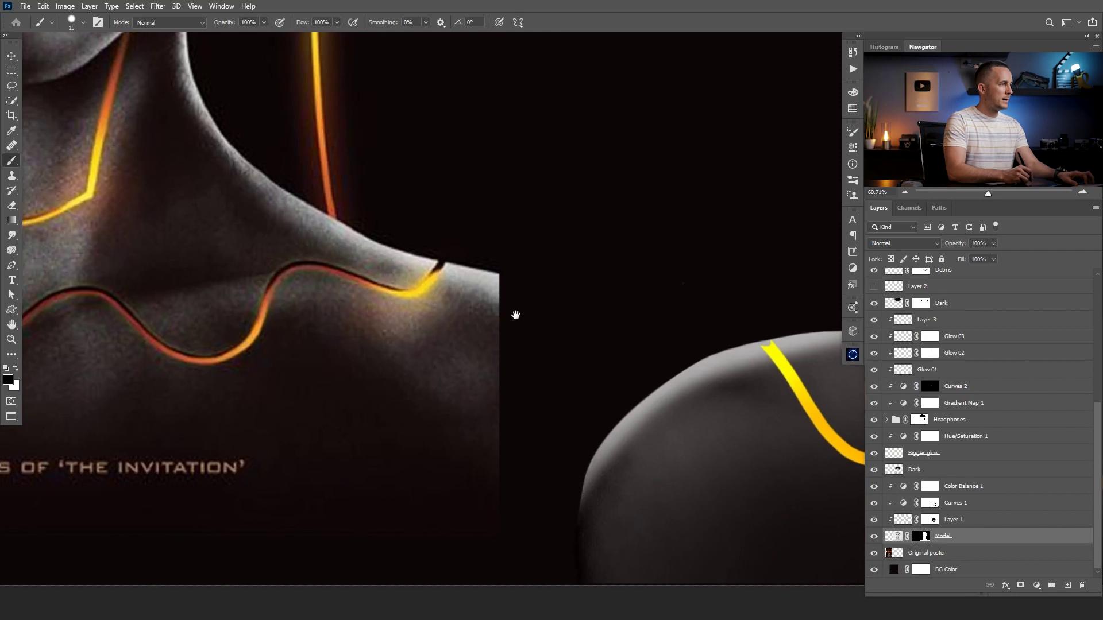
left_click_drag(436, 262, 461, 268)
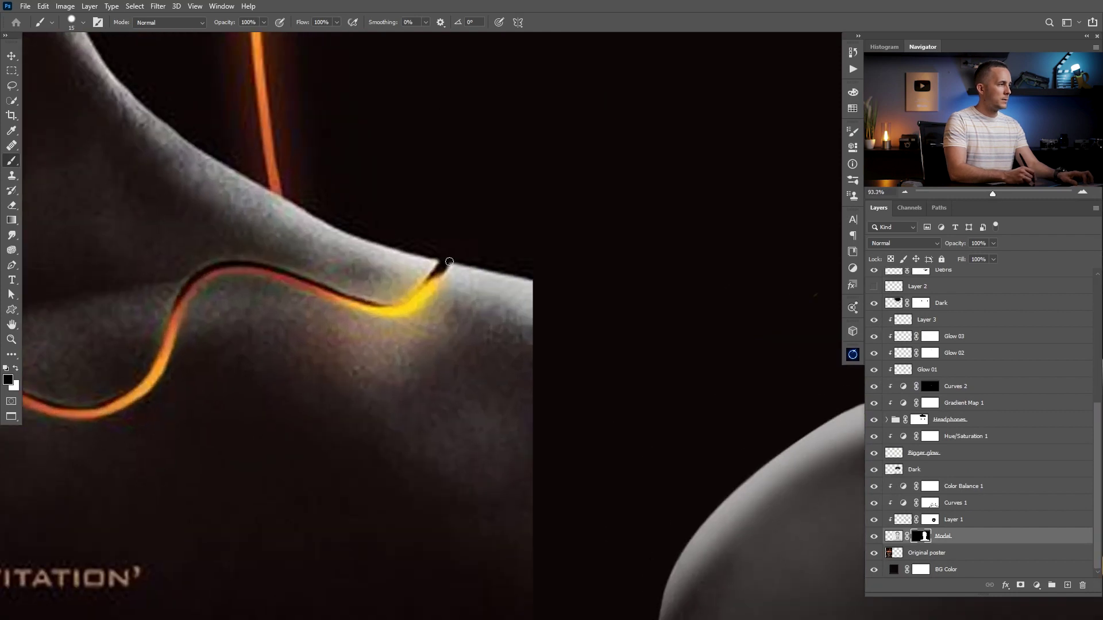
Step: Paint black on the Model layer's mask to cut a small notch where the line meets the image's right shoulder edge
left_click_drag(566, 300, 543, 308)
left_click_drag(626, 322, 289, 322)
left_click_drag(591, 320, 141, 309)
left_click_drag(805, 331, 540, 357)
left_click_drag(574, 360, 625, 359)
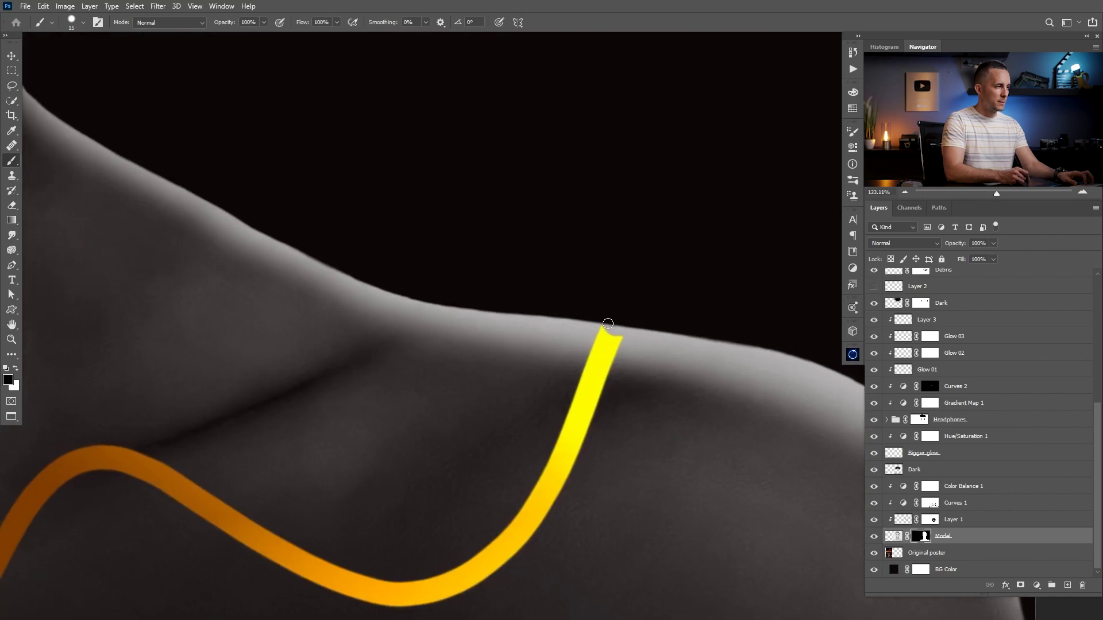
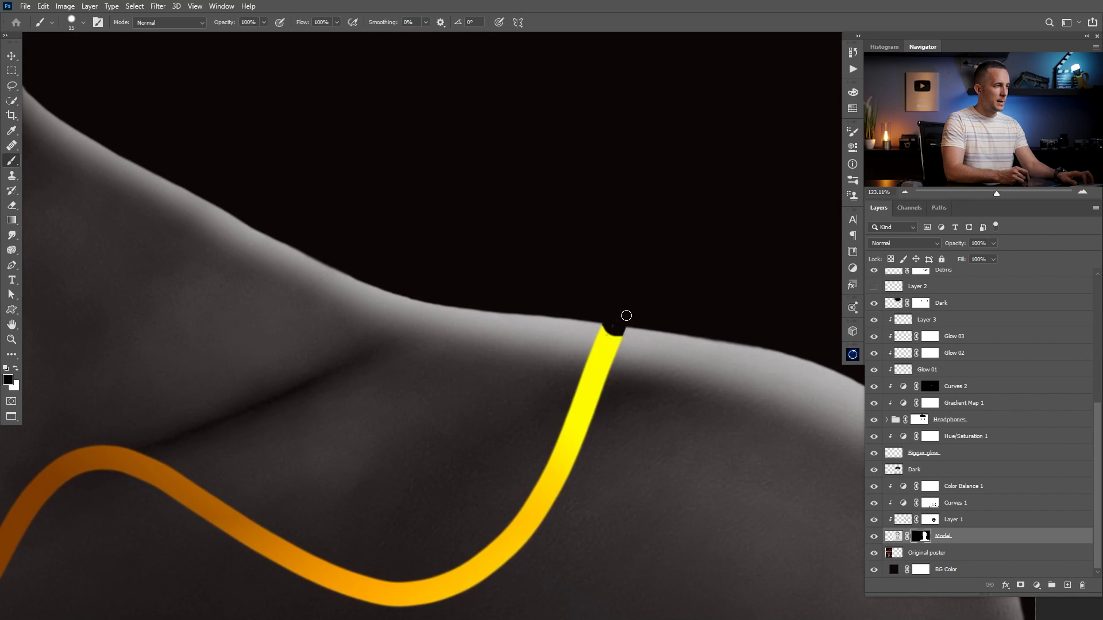
Step: Cut a matching notch into the Model layer's mask where the line meets the image's left shoulder edge
left_click_drag(46, 384, 564, 337)
left_click_drag(34, 319, 514, 367)
left_click_drag(46, 359, 498, 388)
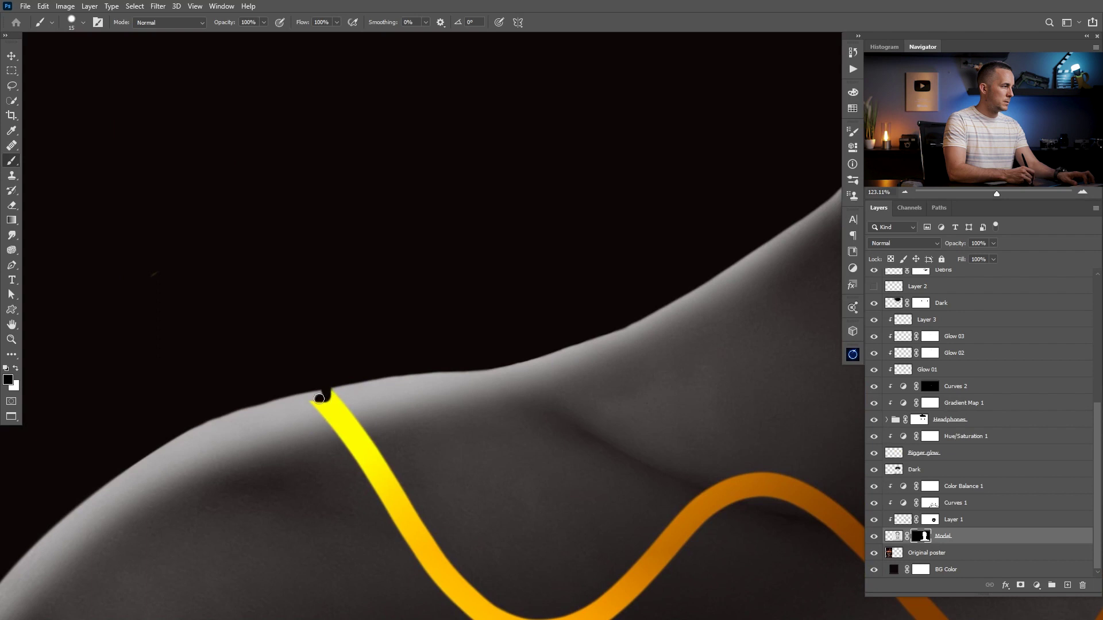
left_click_drag(360, 398, 237, 397)
left_click_drag(539, 428, 371, 384)
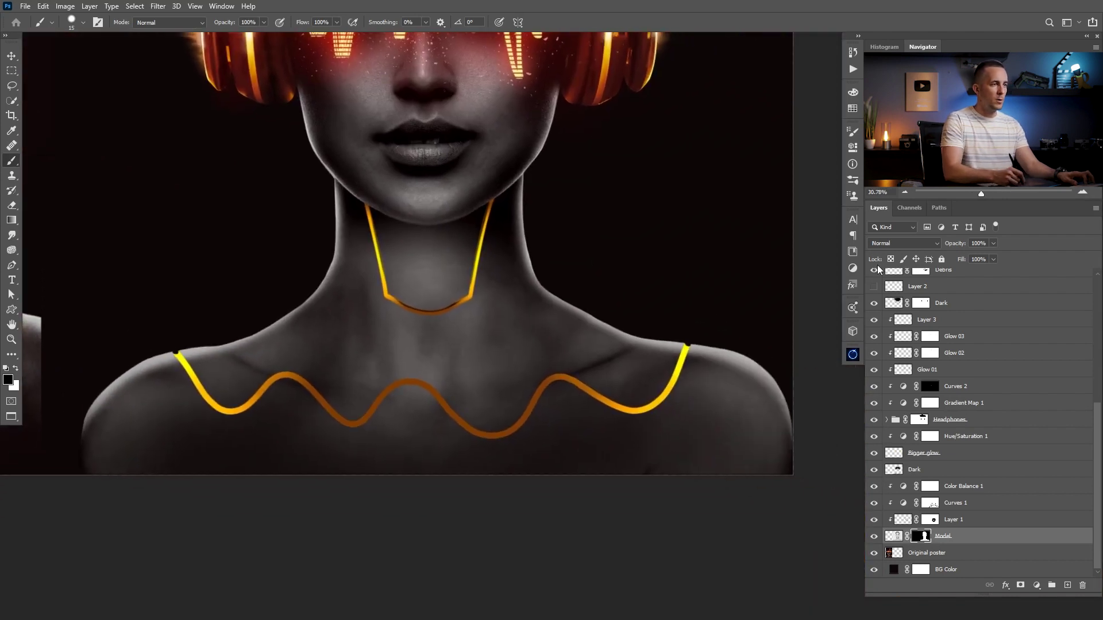
left_click_drag(1097, 420, 1019, 260)
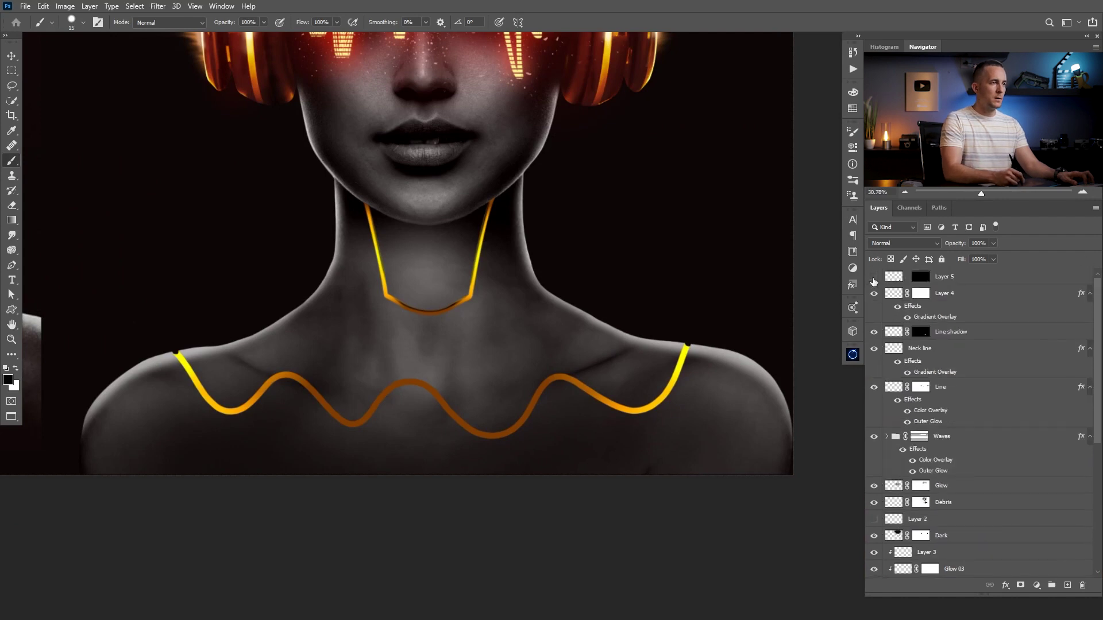
Step: Turn Layer 5's line shadow back on, select that layer and compare the result with the original poster
left_click(873, 277)
left_click(913, 277)
key("x")
scroll(648, 386, "up", 1)
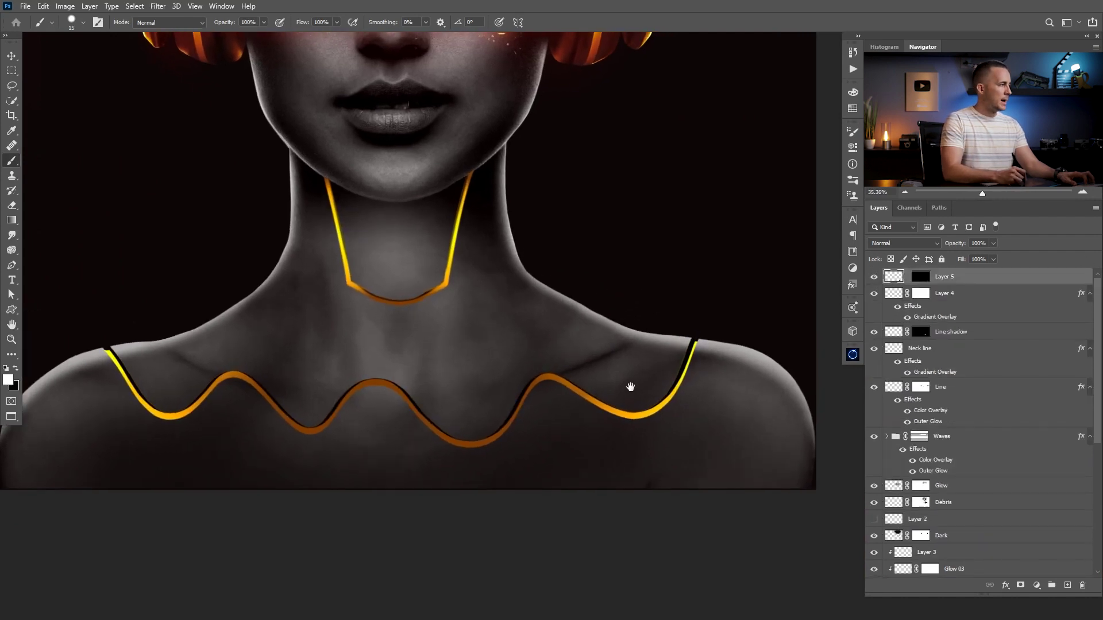
scroll(630, 387, "down", 3)
scroll(608, 394, "down", 2)
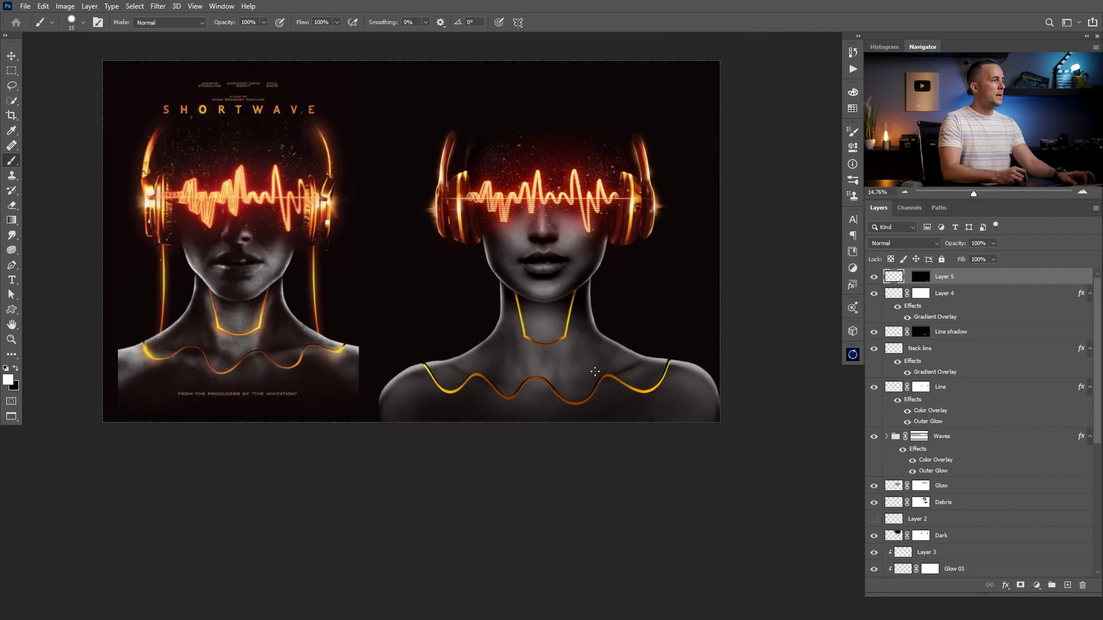
Step: Add a new layer named "Line glow" above Layer 5 and set its blend mode to Linear Dodge (Add)
left_click(1066, 584)
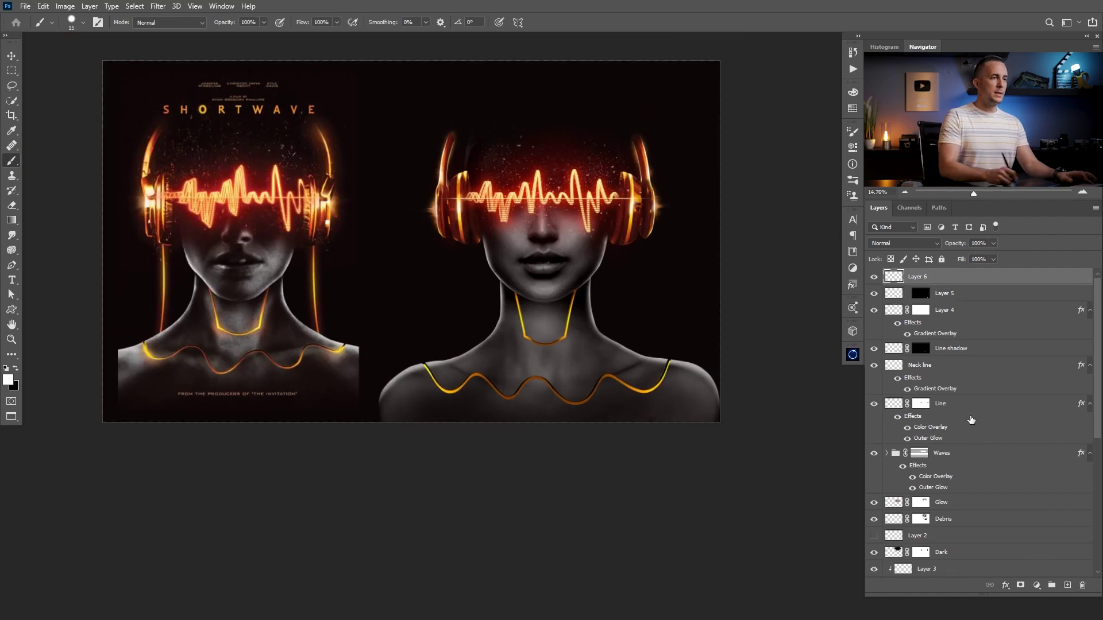
double_click(918, 277)
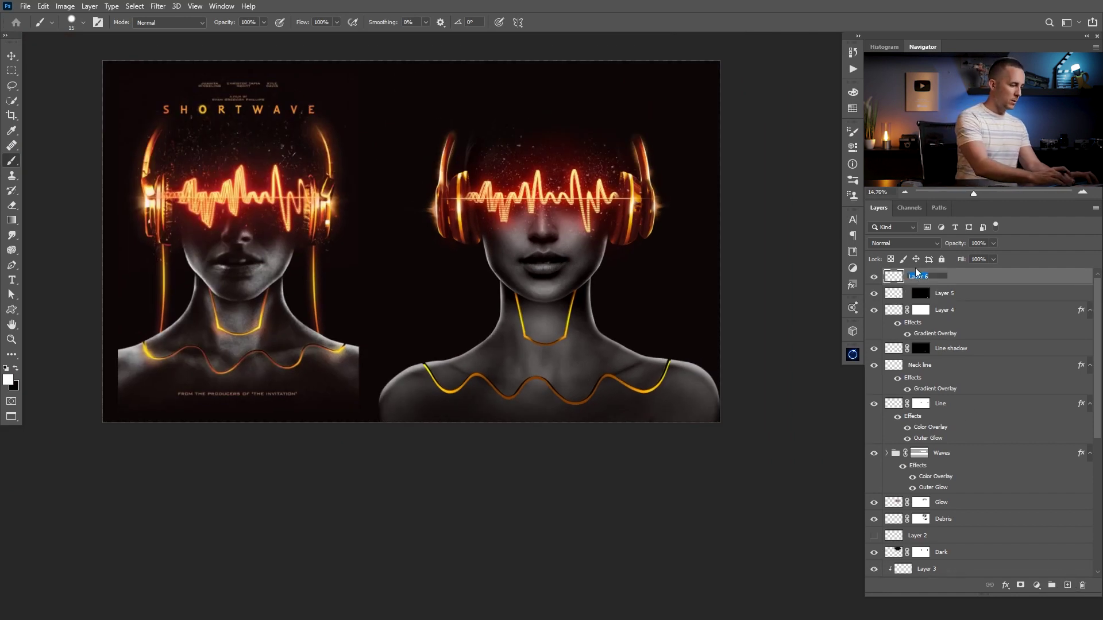
type("Line glow")
key("Return")
left_click(903, 243)
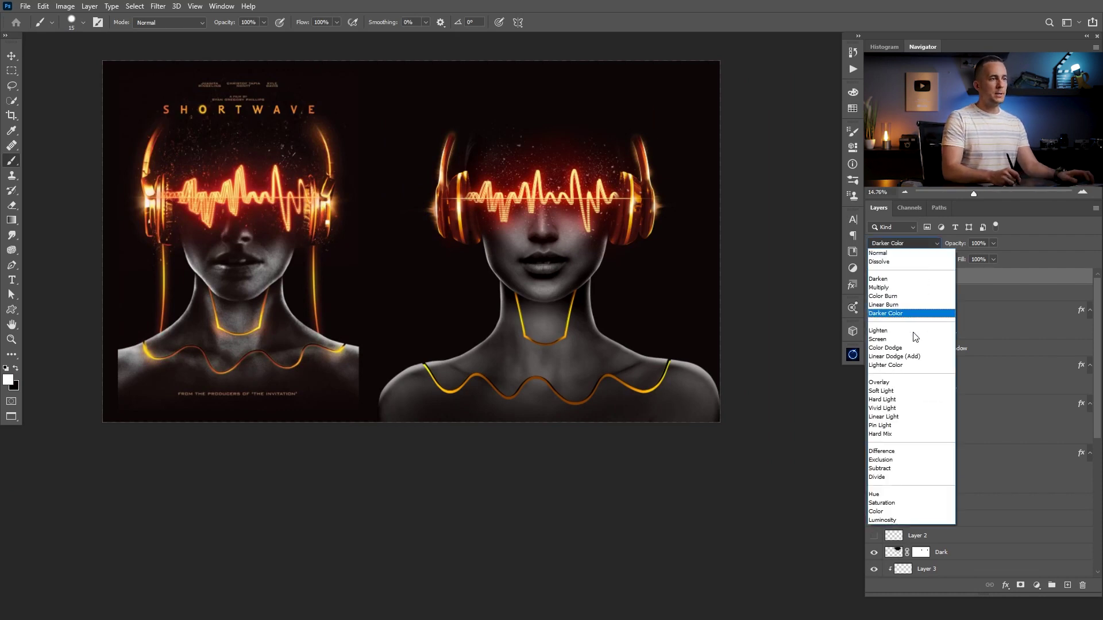
left_click(913, 357)
left_click(566, 360, "ctrl")
left_click(566, 360, "ctrl")
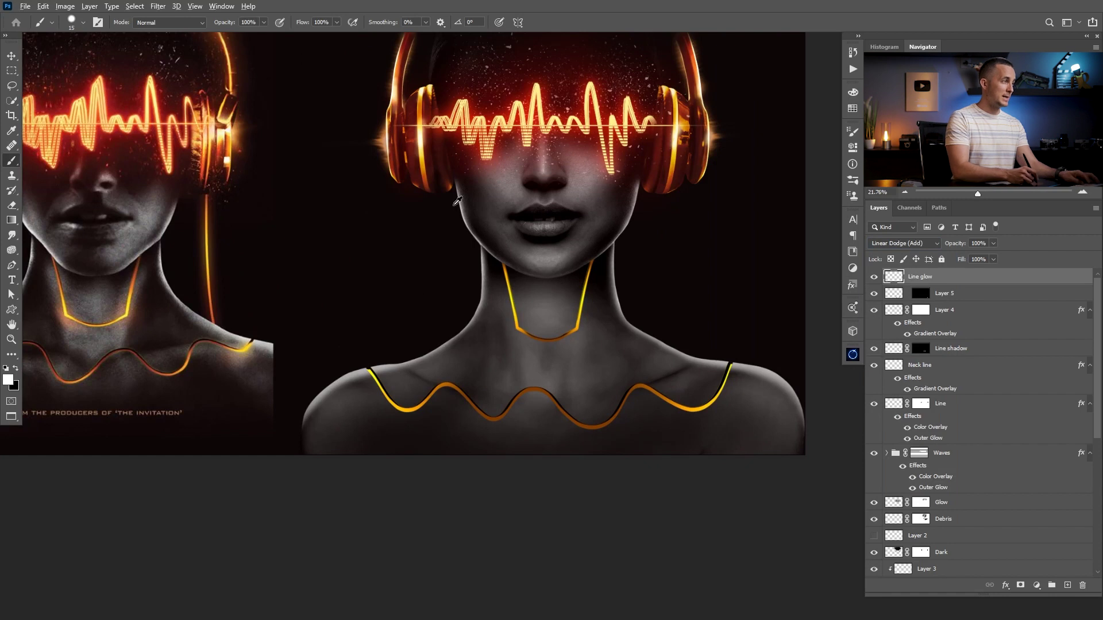
left_click(464, 133, "alt")
key("bracketright")
key("bracketright")
key("bracketright")
key("bracketright")
key("bracketright")
key("bracketright")
key("bracketright")
key("bracketright")
key("bracketright")
key("bracketright")
key("bracketright")
key("bracketright")
key("bracketright")
key("bracketright")
key("bracketright")
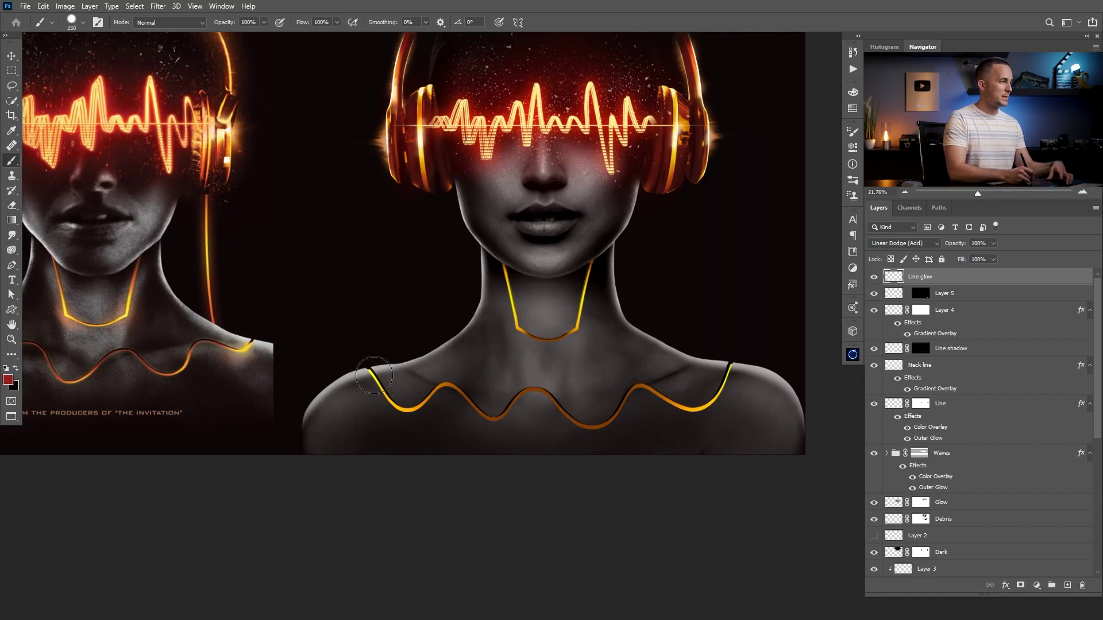
left_click(374, 376)
key("ctrl+z")
Step: With a soft brush at 0% hardness and 10% opacity, paint yellow sampled from the poster's line end onto both shoulder ends of the wavy line
right_click(486, 258)
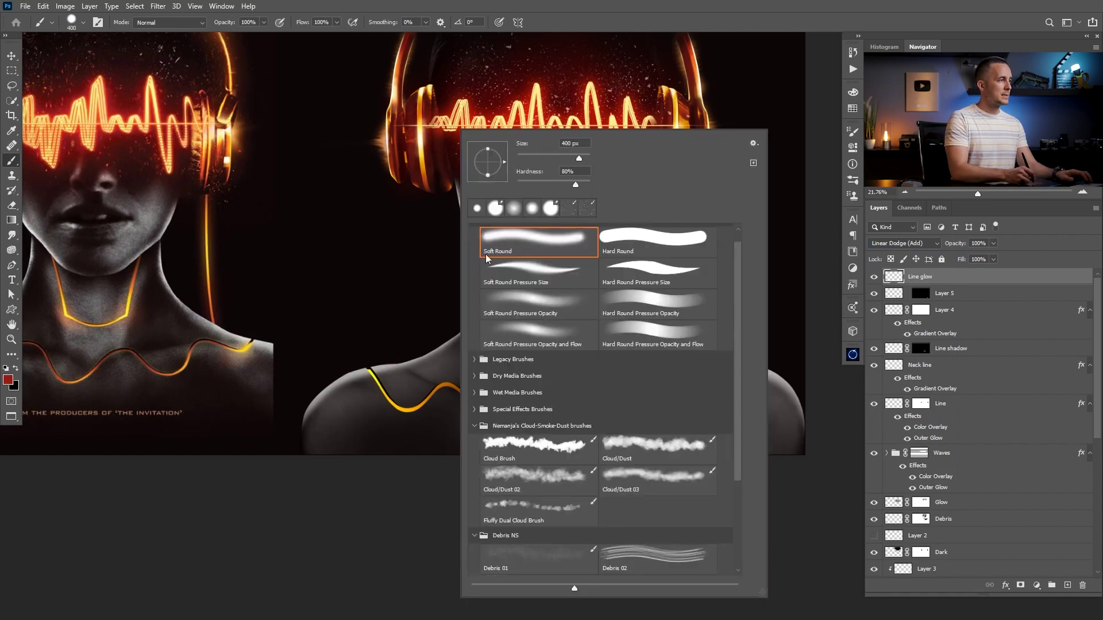
left_click_drag(525, 185, 514, 185)
left_click(667, 18)
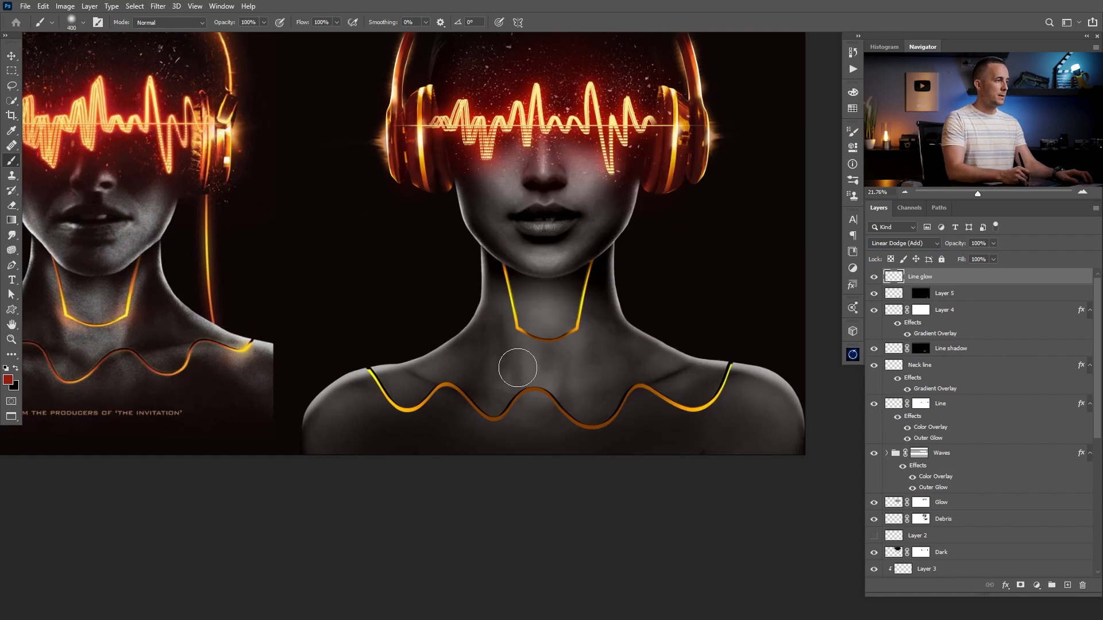
left_click(250, 345, "alt")
key("1")
left_click(730, 373)
key("bracketleft")
key("bracketleft")
key("bracketleft")
key("bracketright")
left_click(730, 367)
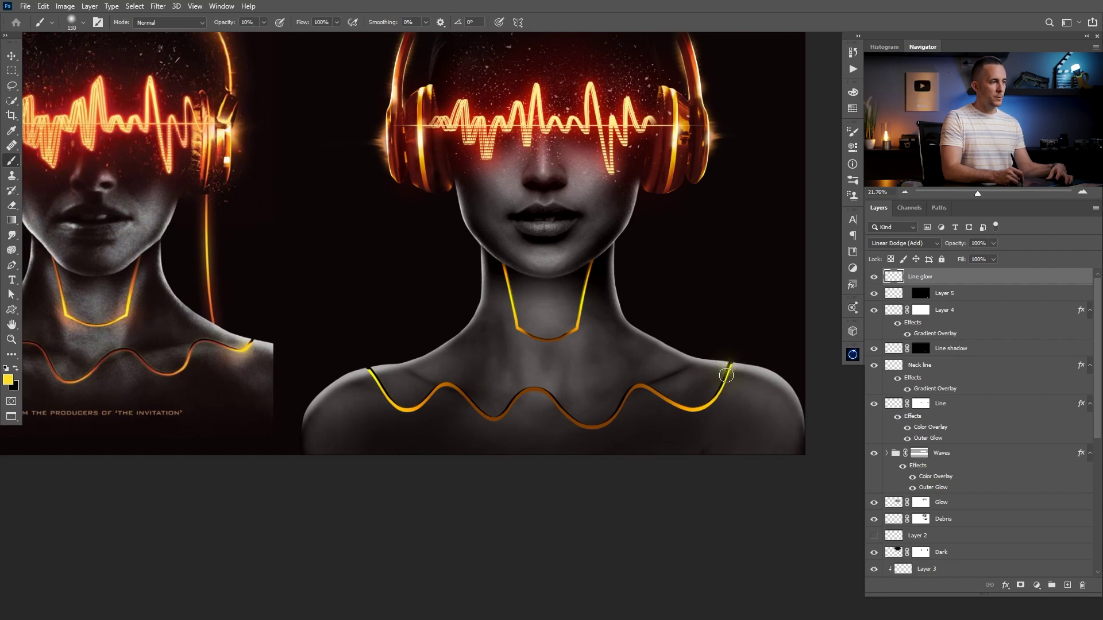
left_click(369, 373)
Step: Sample the glow colour near the poster's neck line and adjust the foreground colour to dark yellow-brown #513601
left_click_drag(399, 388, 648, 344)
left_click(310, 245, "alt")
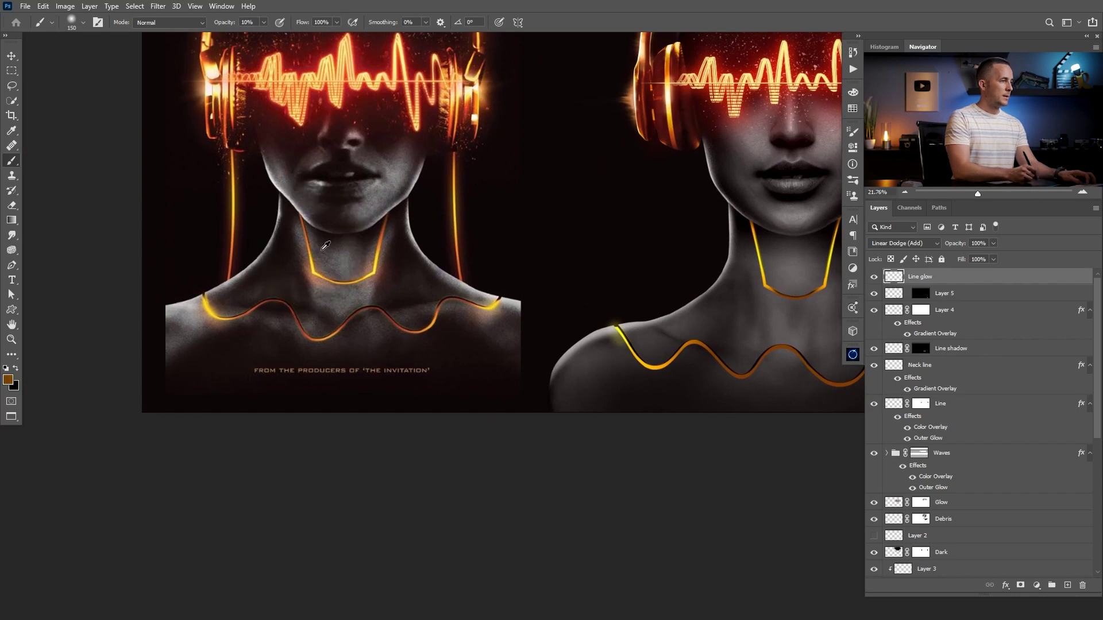
left_click(8, 379)
left_click_drag(906, 242, 906, 248)
left_click(892, 213)
key("Return")
Step: Paint dark yellow-brown glow on the Line glow layer around both shoulder ends of the wavy line, varying the brush size
key("bracketleft")
key("bracketleft")
key("bracketleft")
key("bracketleft")
key("bracketright")
key("bracketright")
key("bracketright")
key("bracketright")
key("bracketright")
left_click(611, 312)
key("bracketleft")
key("bracketleft")
key("bracketleft")
left_click_drag(673, 354, 279, 342)
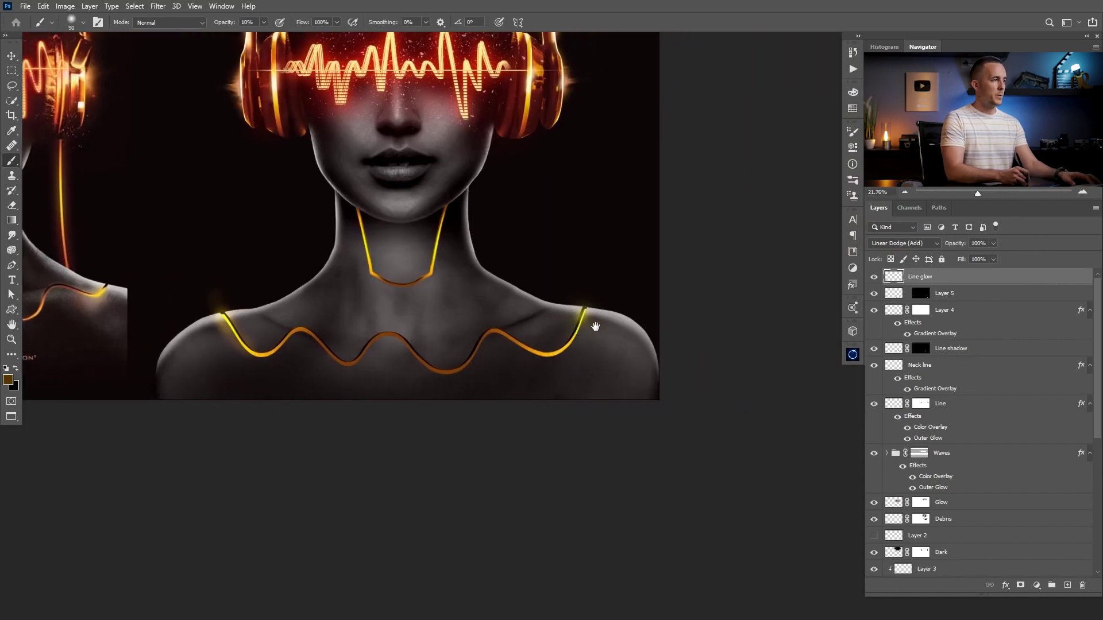
left_click_drag(572, 319, 657, 327)
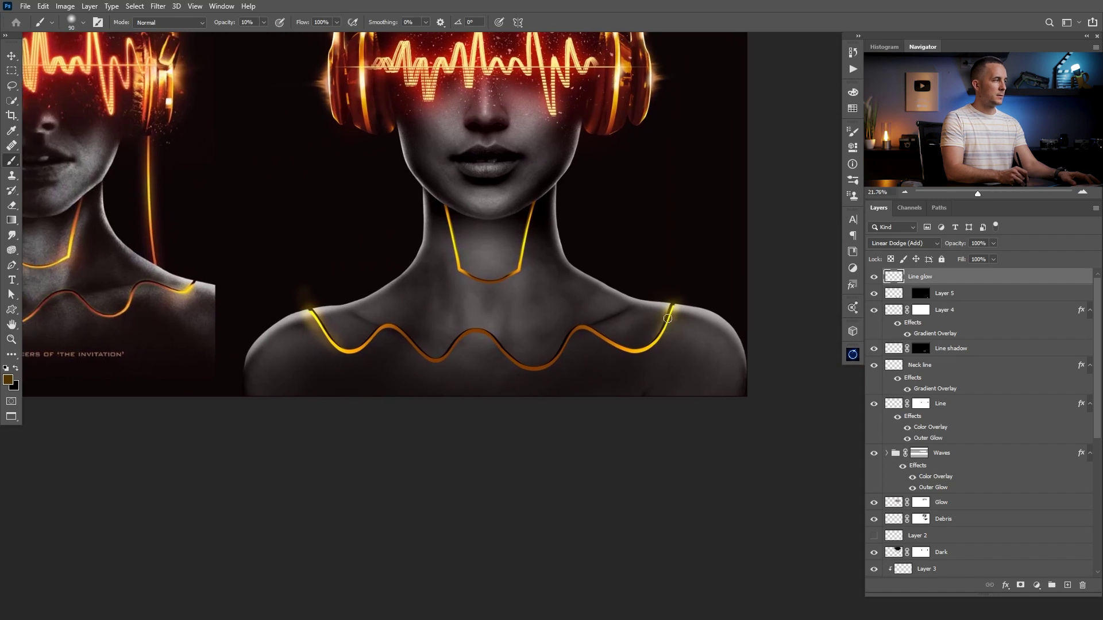
Step: Change the foreground colour to a dark red-orange and set the brush opacity to 20%
key("bracketright")
key("bracketright")
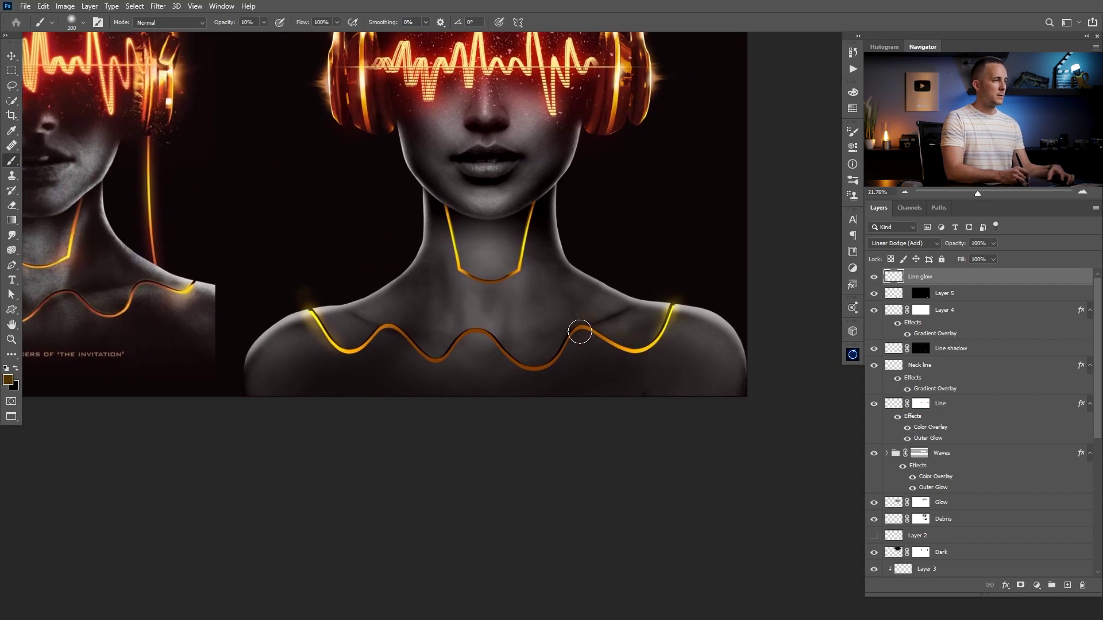
left_click(8, 379)
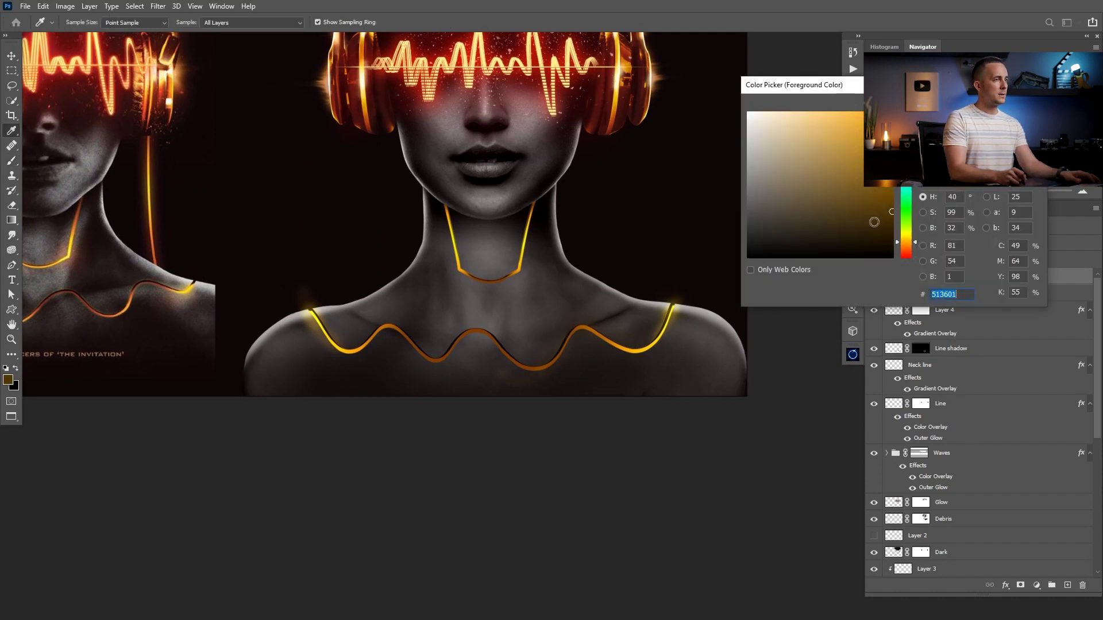
left_click(906, 251)
left_click_drag(889, 205, 894, 200)
key("Return")
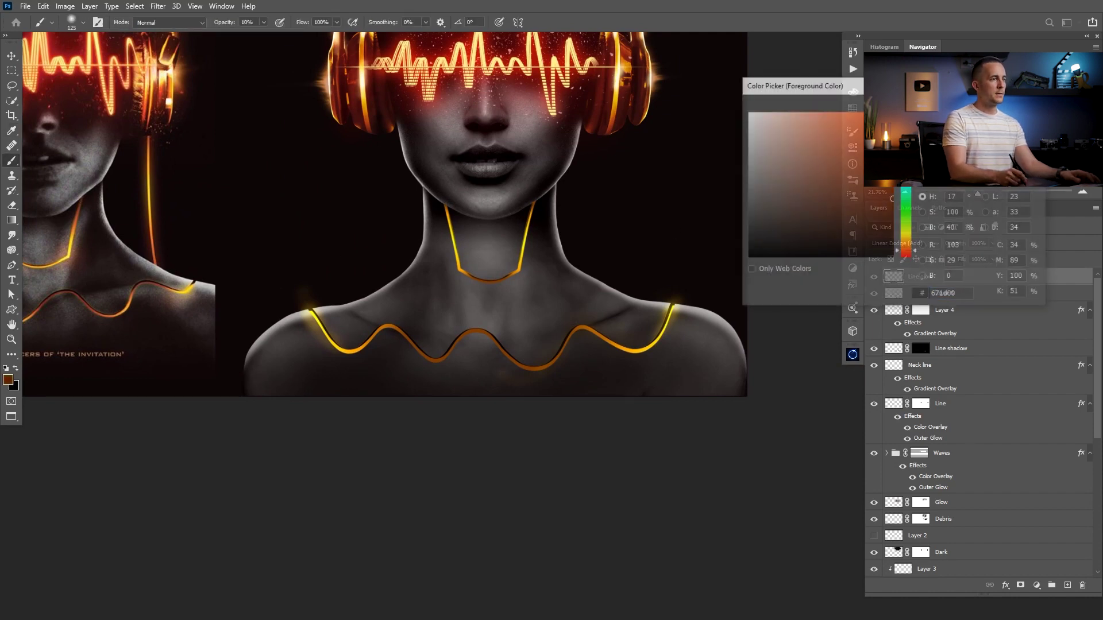
key("bracketleft")
key("bracketleft")
key("2")
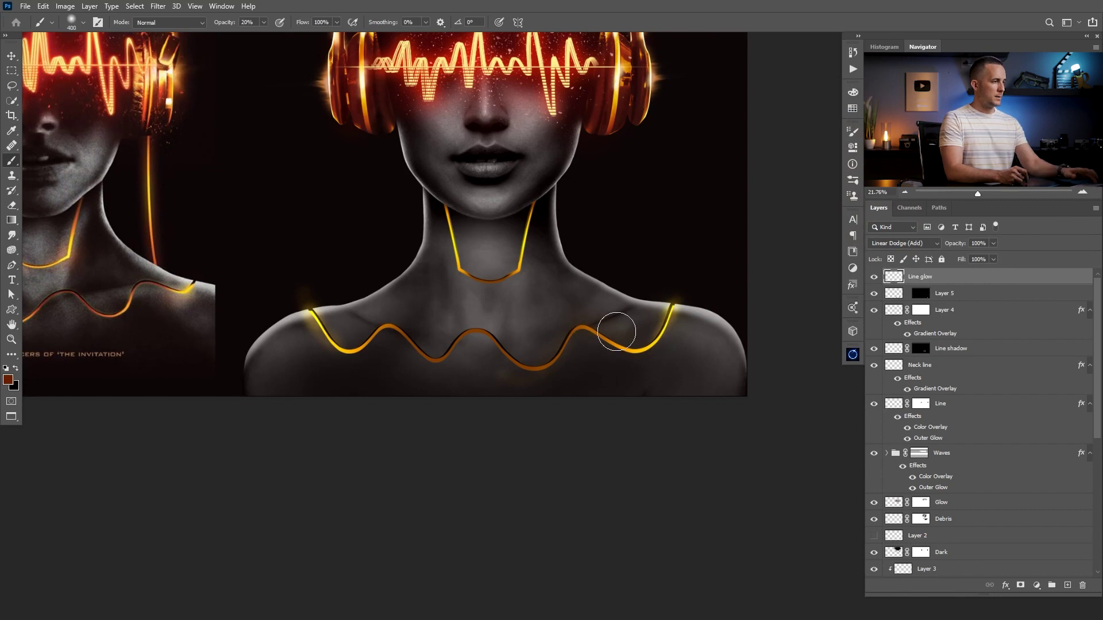
Step: Paint a dark red-orange glow along the middle curves of the wavy line, reducing the brush size for finer parts
key("bracketleft")
key("bracketleft")
key("bracketleft")
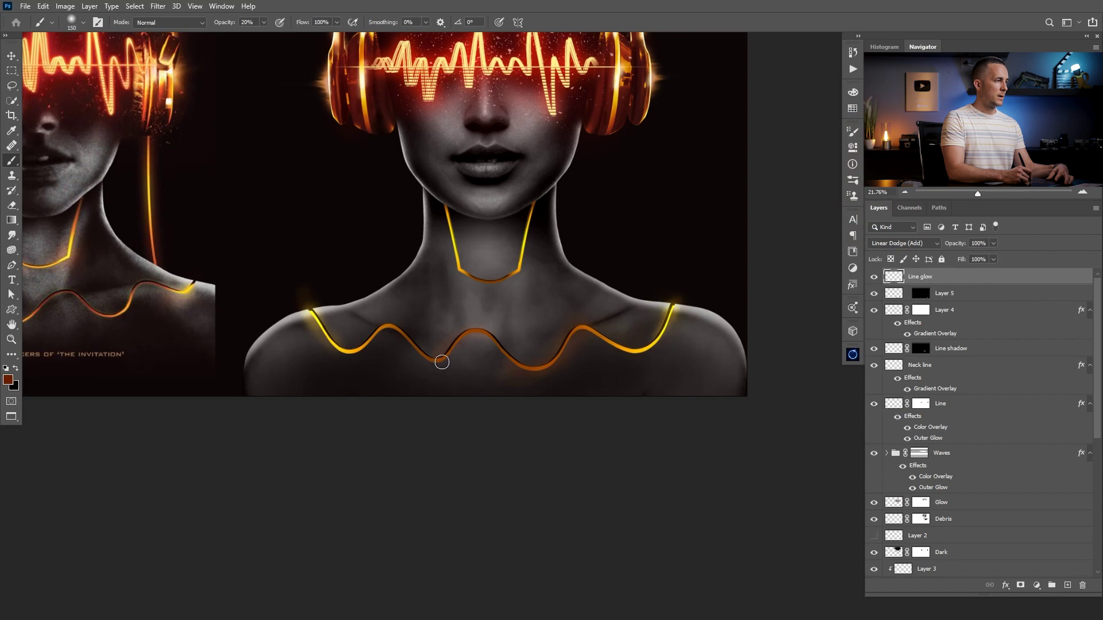
key("bracketleft")
key("bracketleft")
left_click(323, 323)
scroll(316, 319, "up", 2)
key("bracketleft")
key("bracketleft")
key("bracketleft")
key("bracketleft")
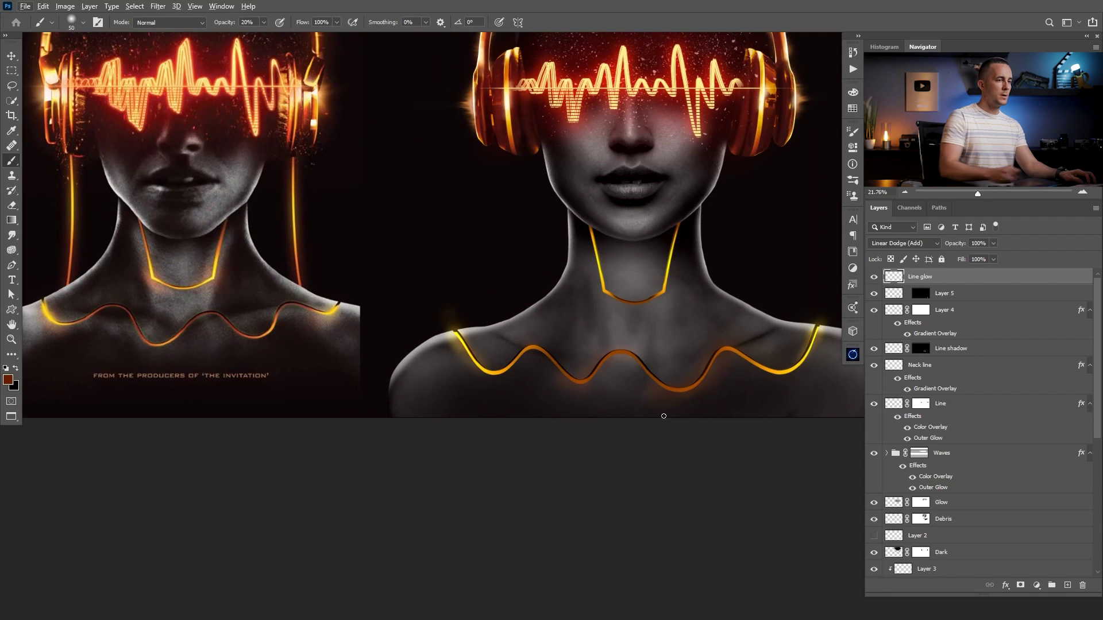
Step: Add a new layer named "Line glow 02" above Line glow and set its blend mode to Linear Dodge (Add)
left_click(1067, 585)
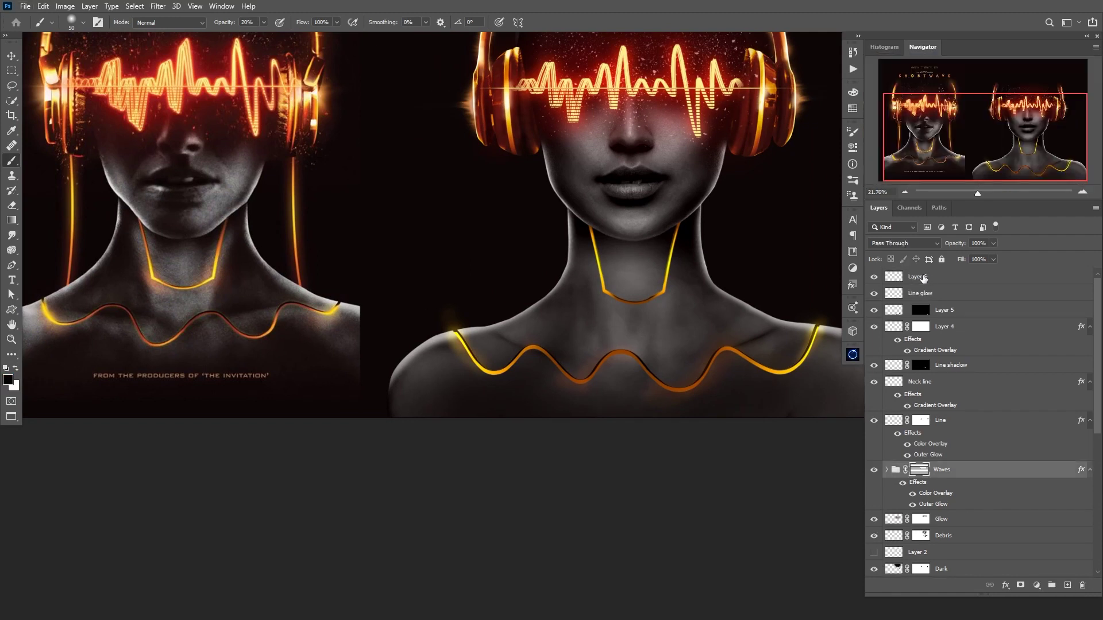
double_click(921, 277)
type("L")
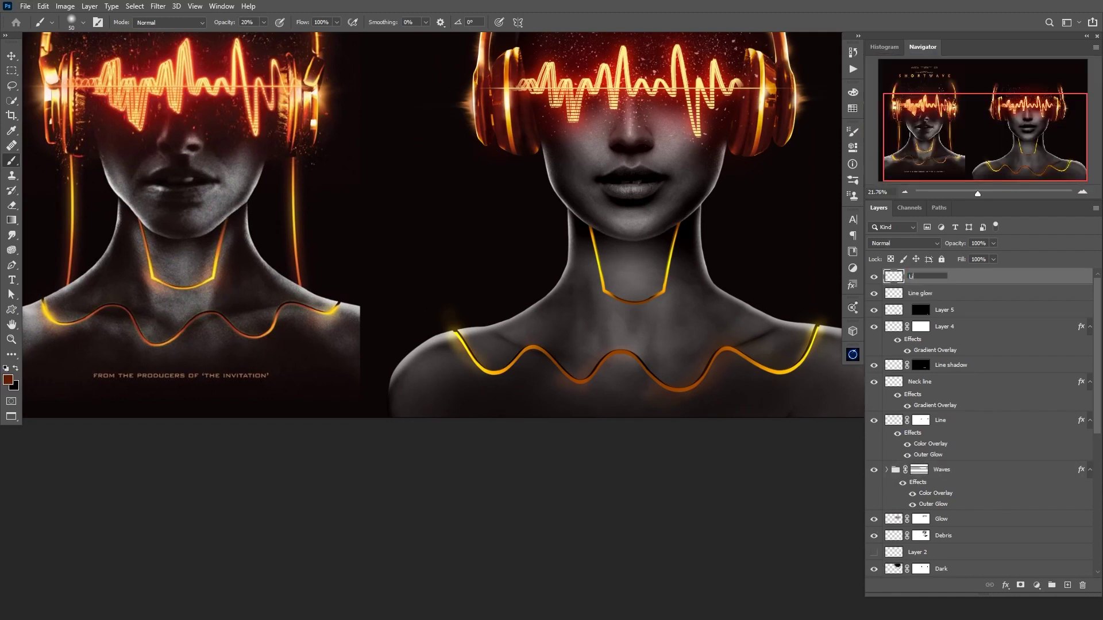
type("ine glow 02")
key("Return")
left_click(905, 243)
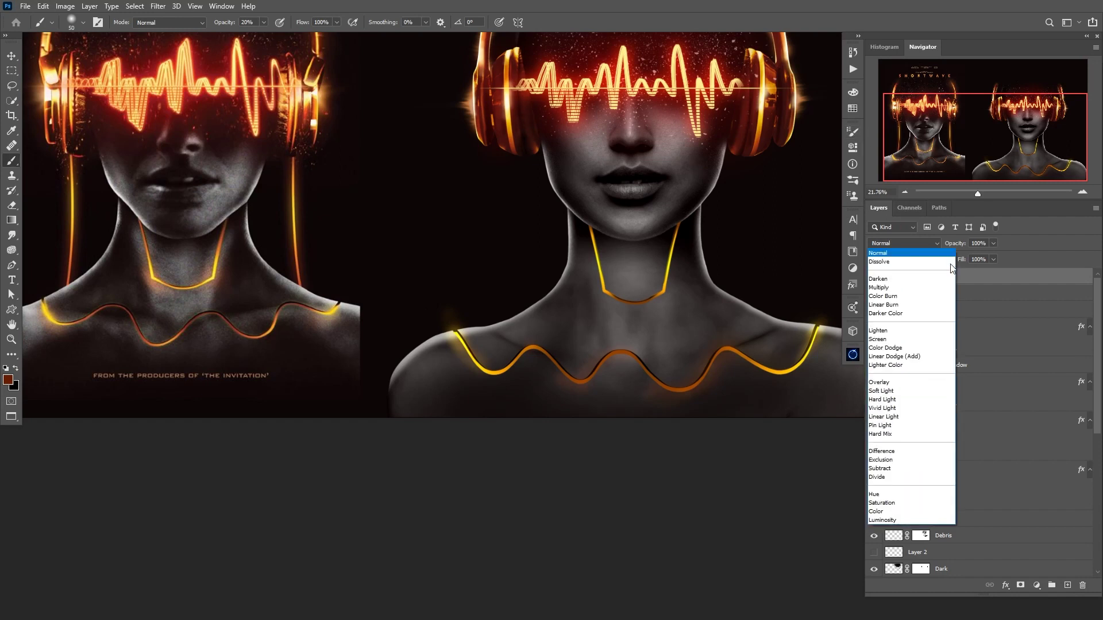
left_click(918, 356)
Step: Paint bright yellow #ffdb4a highlights on Line glow 02 along both shoulder ends of the wavy line
left_click(8, 380)
type("f74600")
left_click_drag(910, 248, 910, 236)
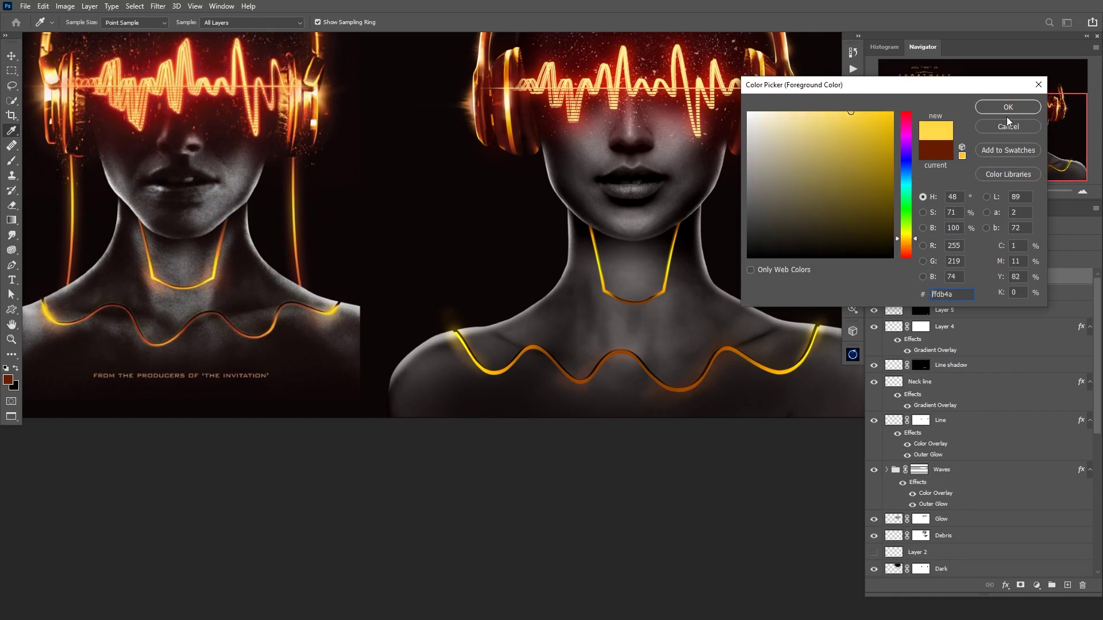
left_click(1008, 107)
key("b")
scroll(466, 352, "up", 3)
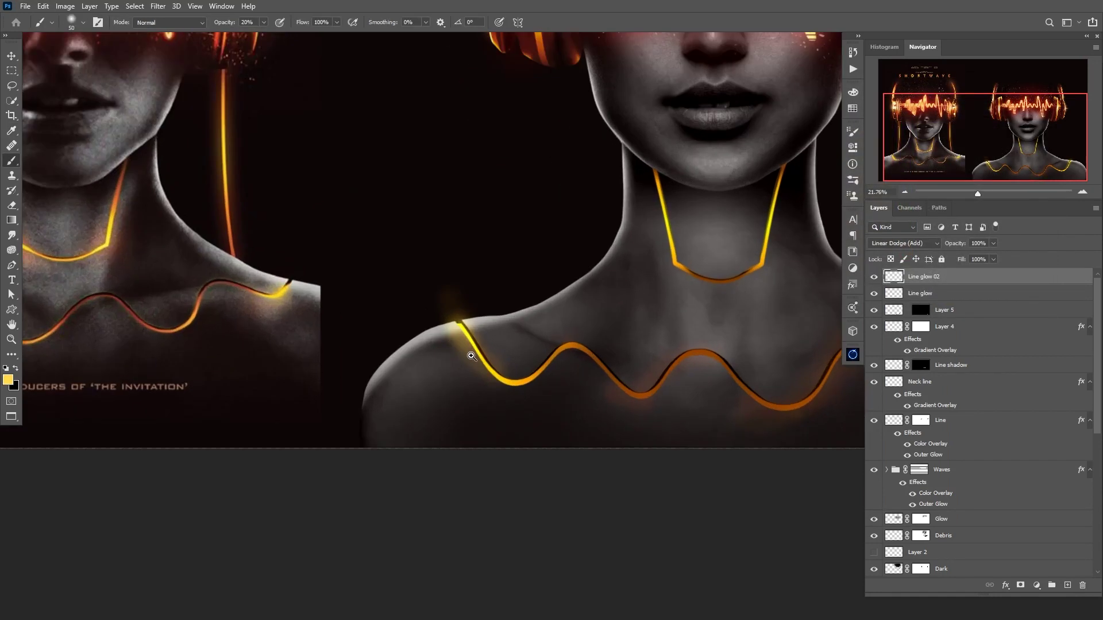
left_click_drag(463, 324, 475, 349)
left_click_drag(783, 346, 277, 312)
mouse_move(527, 293)
left_mouse_down()
mouse_move(534, 278)
mouse_move(515, 322)
mouse_move(614, 319)
left_mouse_up()
key("ctrl+minus")
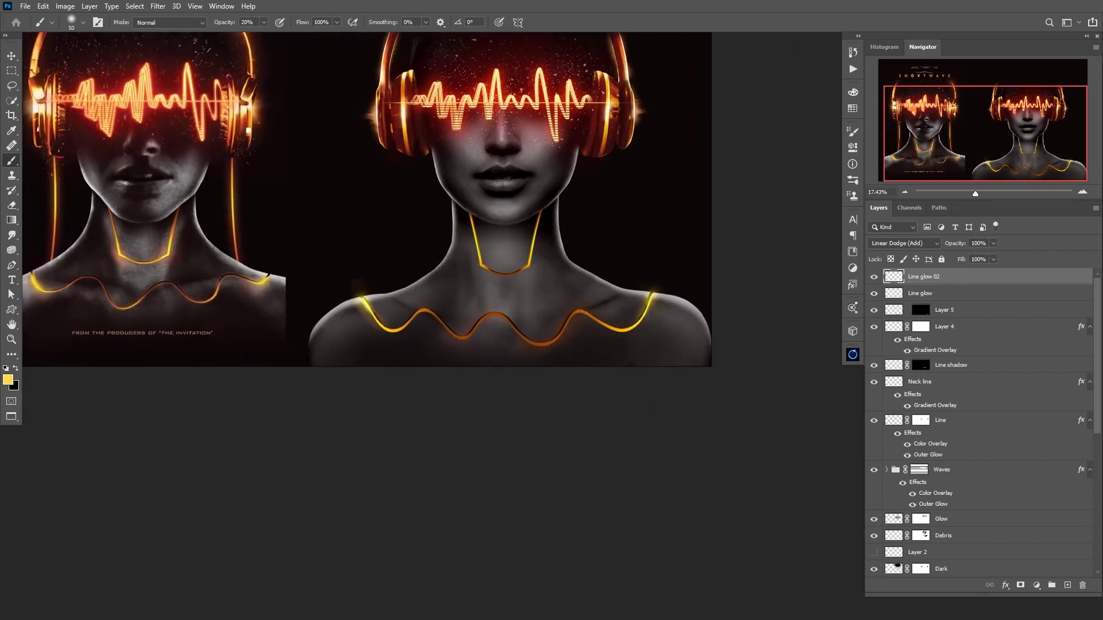
Step: Apply a Gaussian Blur with a 4.9-pixel radius to the Line glow 02 layer
left_click(158, 6)
mouse_move(172, 131)
left_click(336, 174)
left_click_drag(684, 320, 711, 321)
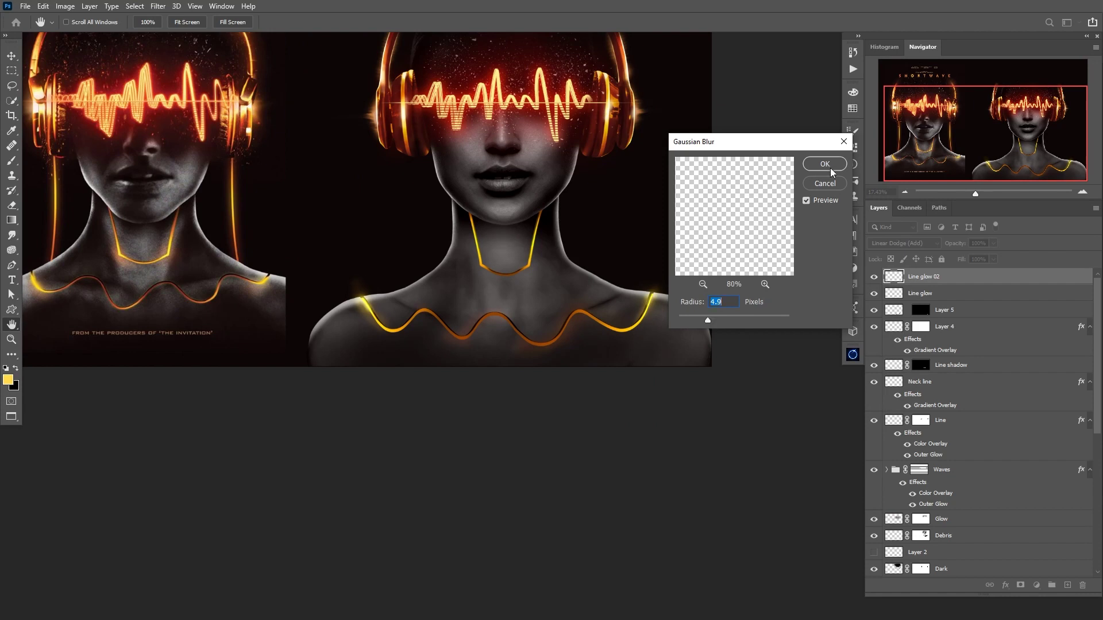
left_click(825, 165)
key("b")
Step: On the Line glow layer, paint more yellow glow along the wavy line's end at the image's right shoulder
left_click(899, 296)
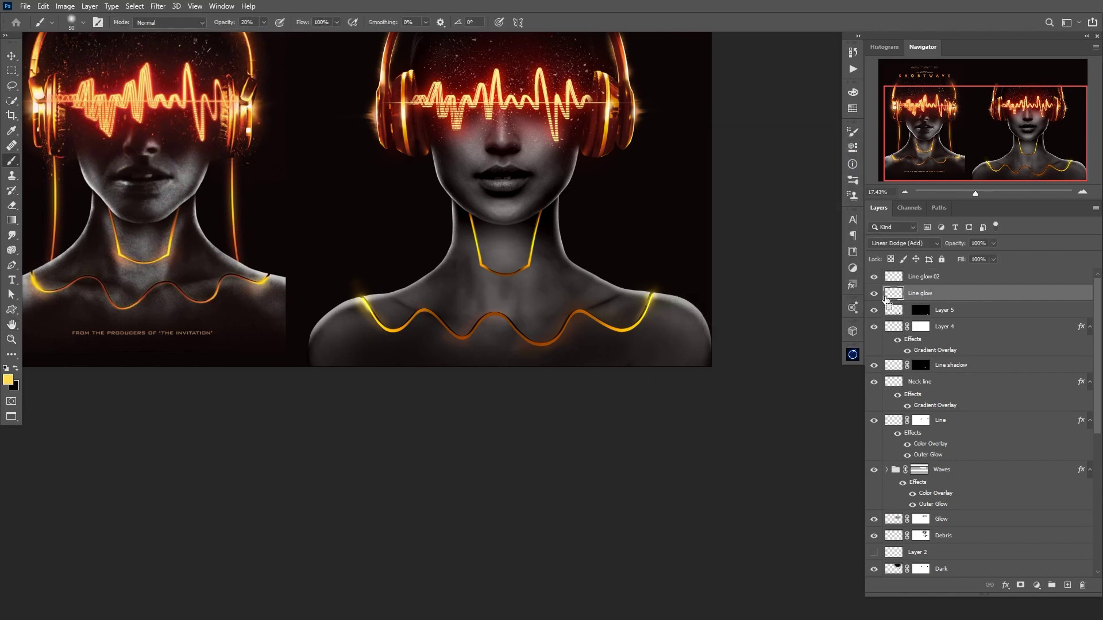
left_click_drag(644, 304, 634, 331)
left_click_drag(596, 267, 649, 315)
left_click(895, 314)
left_click(893, 297)
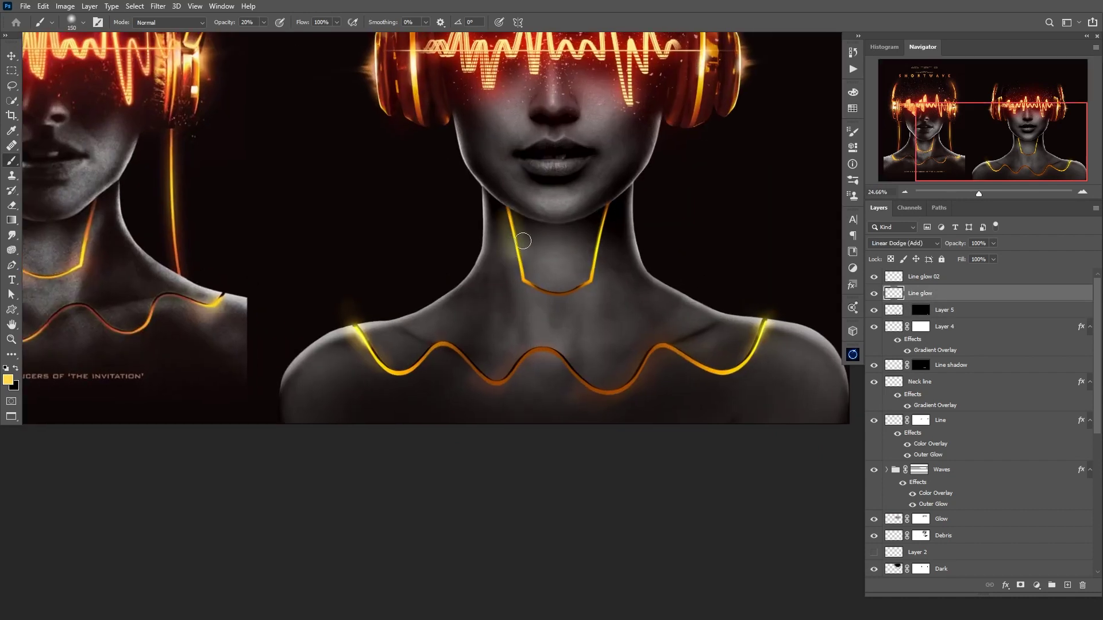
key("bracketleft")
key("bracketleft")
key("bracketleft")
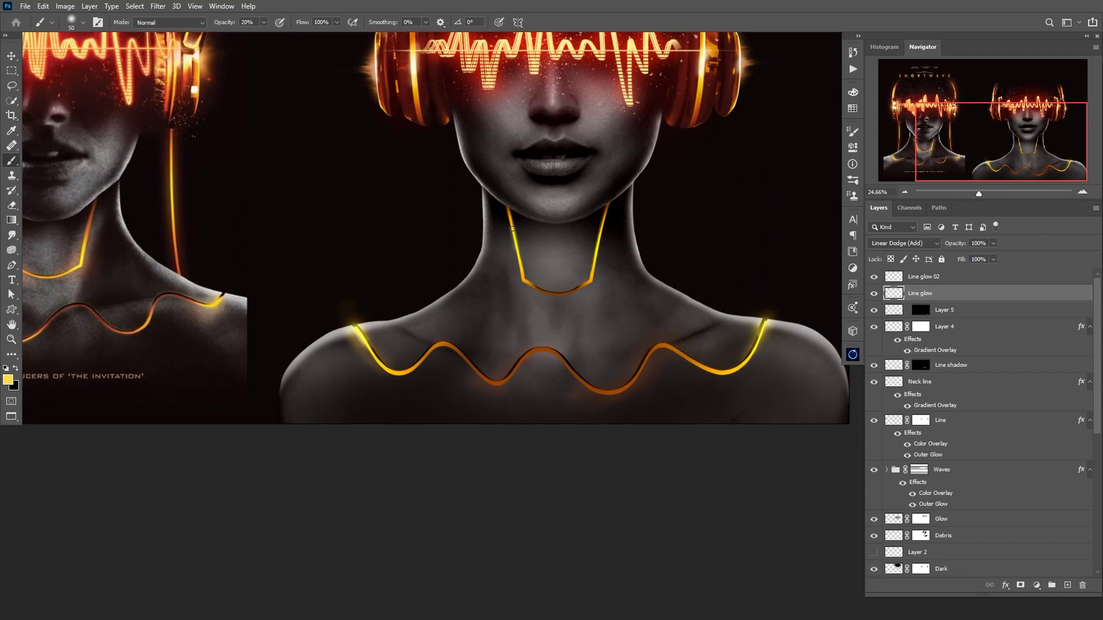
right_click(521, 242)
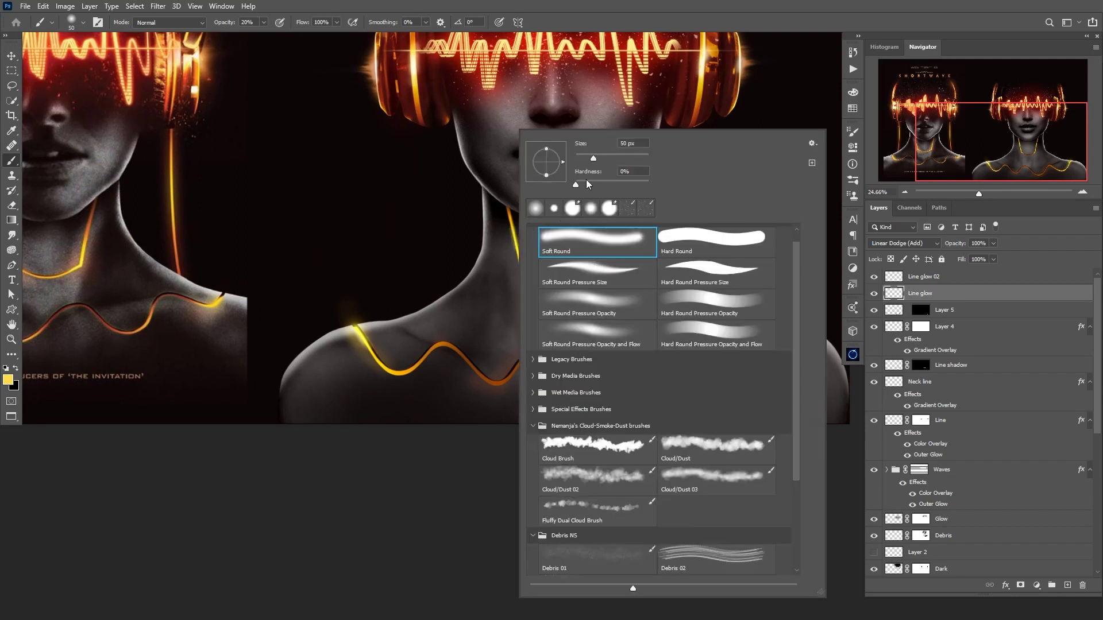
key("Return")
left_click_drag(517, 243, 537, 251)
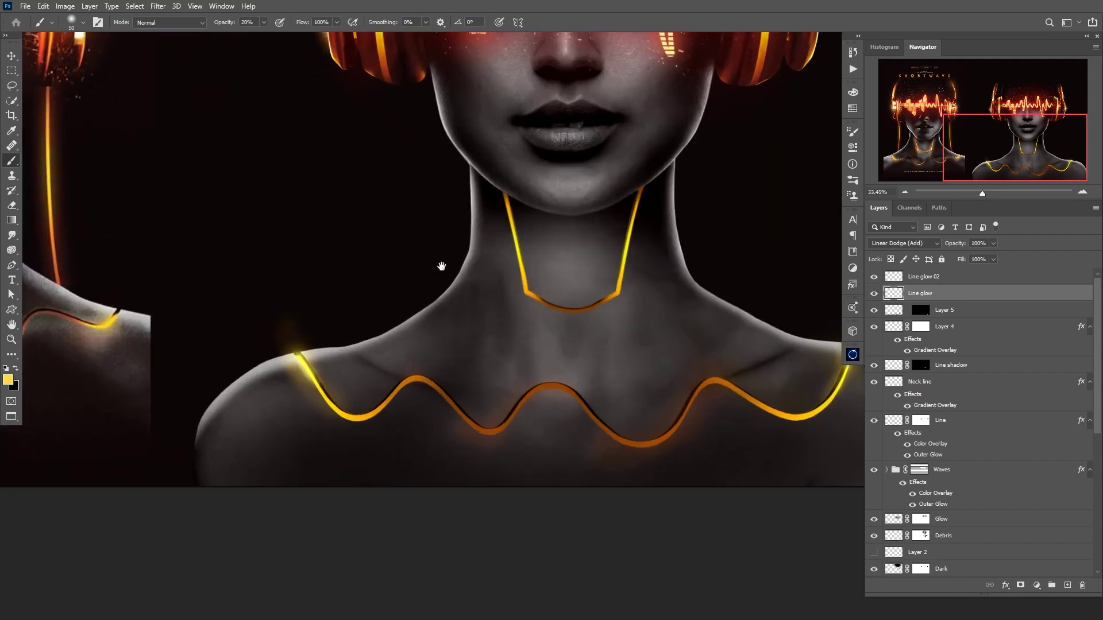
Step: Sample the orange of the poster's headphone cable, darken the foreground colour to #651900 and set the brush opacity to 10%
left_click_drag(441, 266, 570, 254)
left_click(79, 50, "alt")
left_click_drag(743, 264, 473, 271)
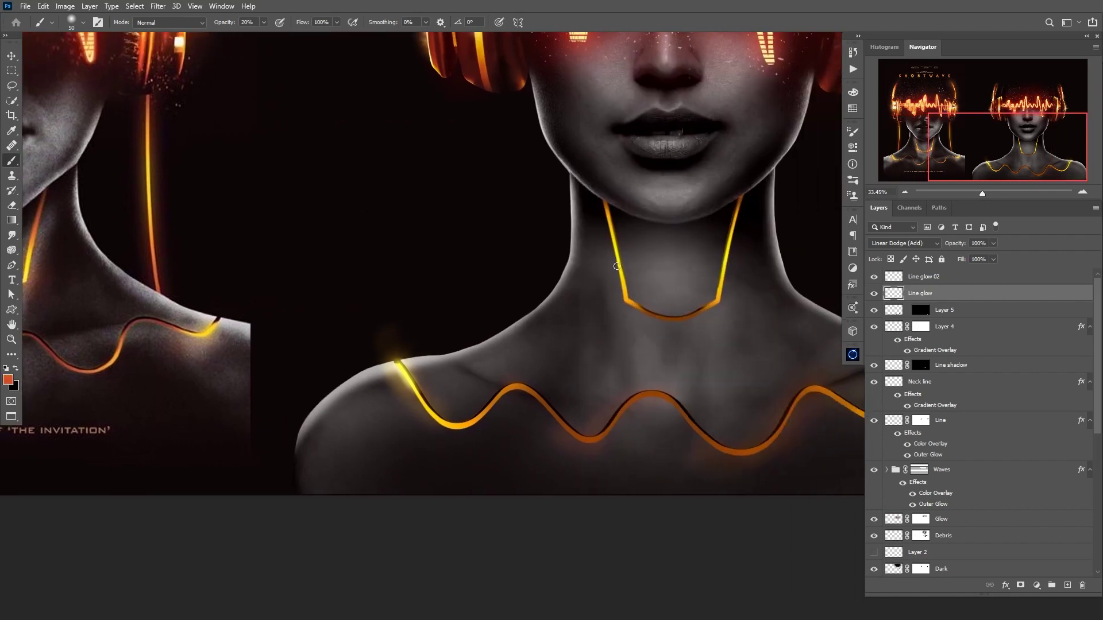
key("bracketright")
key("bracketright")
key("1")
key("bracketleft")
key("bracketleft")
key("bracketleft")
left_click(10, 380)
type("651900")
key("Return")
Step: Paint a soft dark red glow on the Line glow layer around the neck line's lower corners, varying the brush size
key("bracketright")
key("bracketright")
key("bracketright")
key("bracketright")
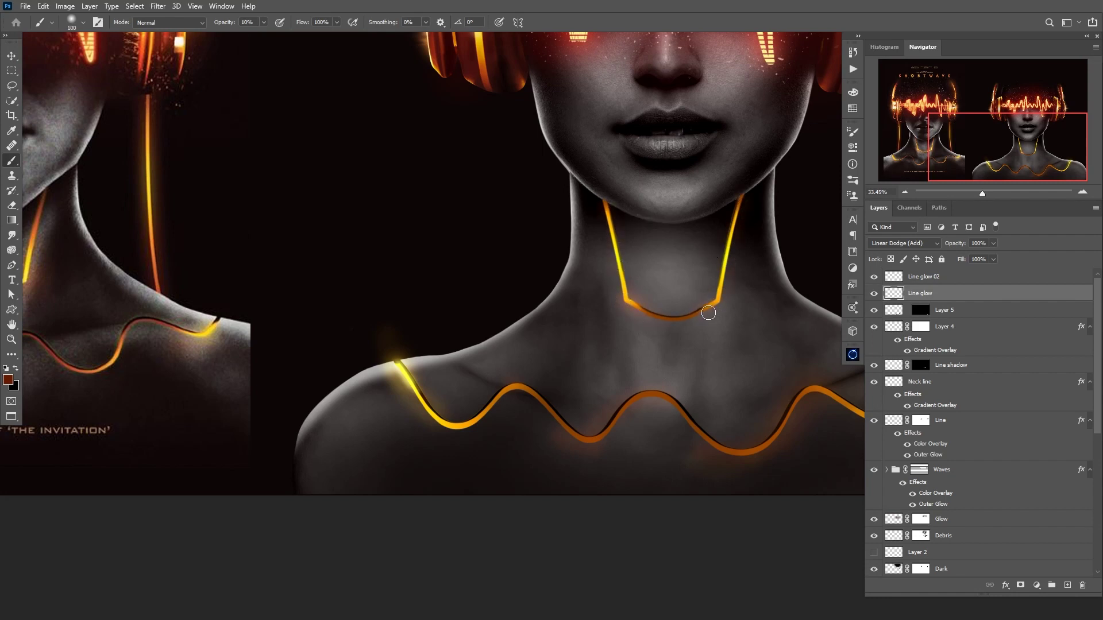
scroll(733, 292, "down", 3)
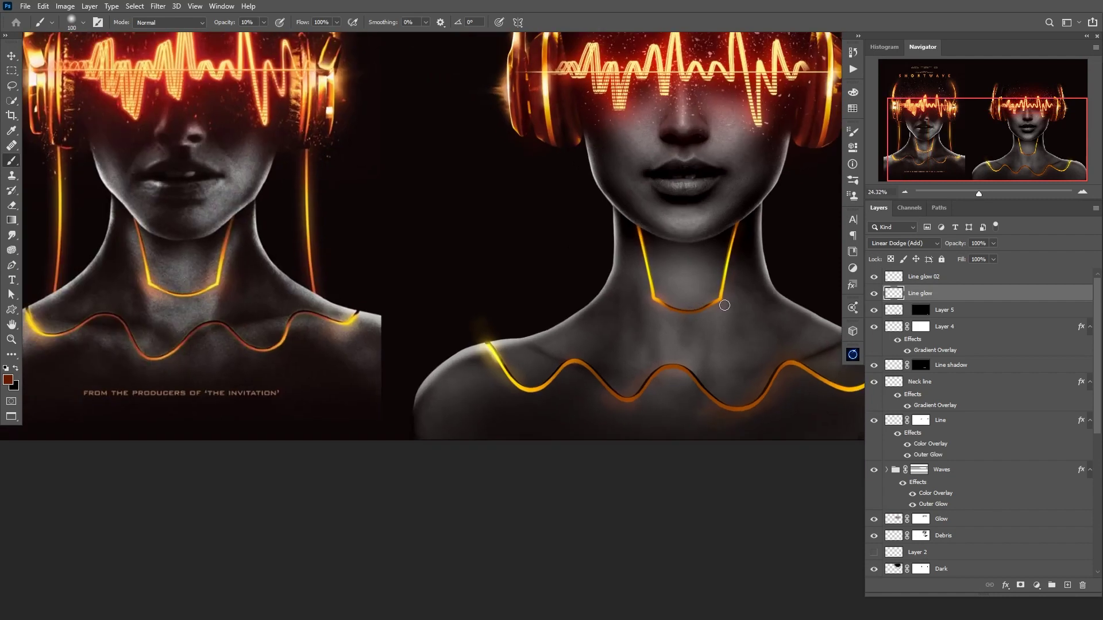
key("bracketright")
key("bracketright")
key("bracketright")
key("bracketright")
key("bracketright")
key("bracketright")
key("bracketleft")
key("bracketleft")
key("bracketleft")
key("bracketleft")
scroll(696, 337, "down", 3)
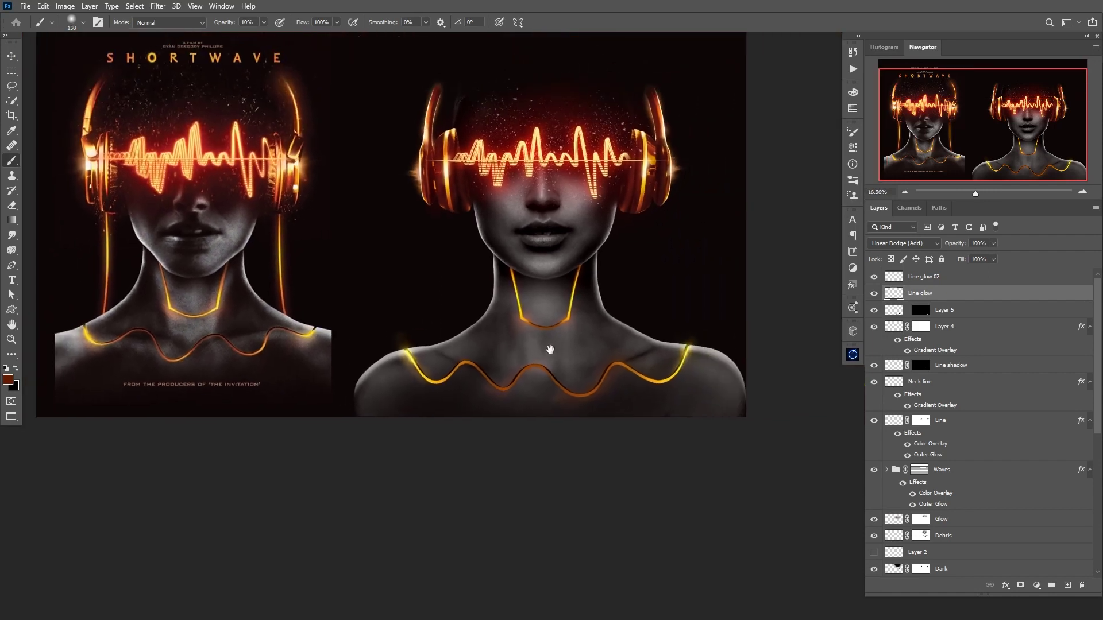
Step: Add a new layer above Line glow 02 and set up a white round brush with 91% hardness and 100% opacity
scroll(526, 351, "up", 3)
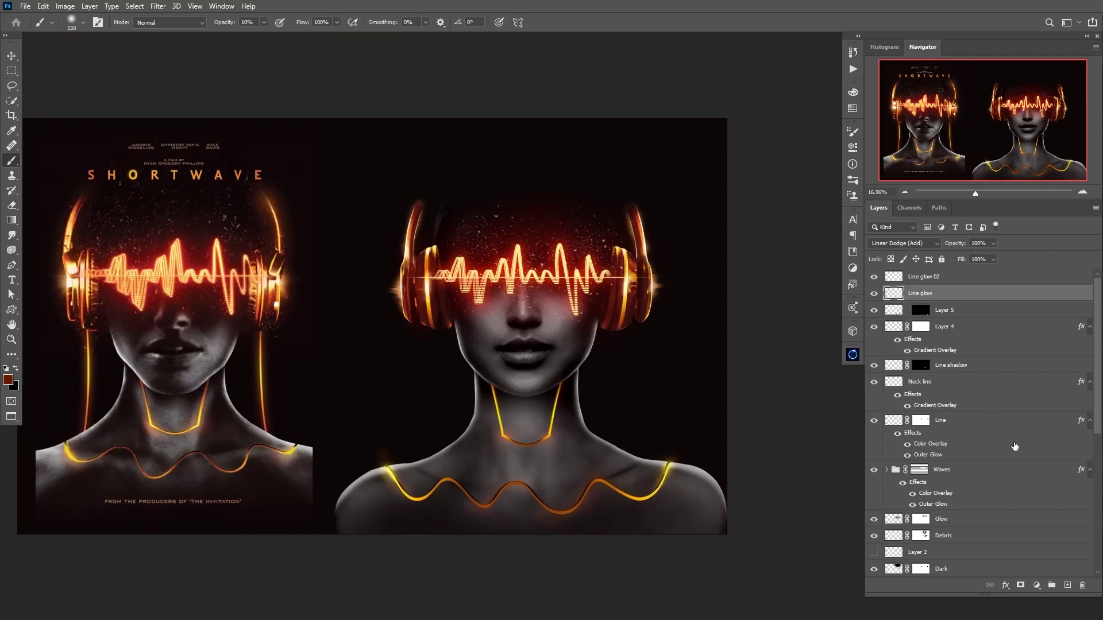
left_click(944, 277)
left_click(1066, 585)
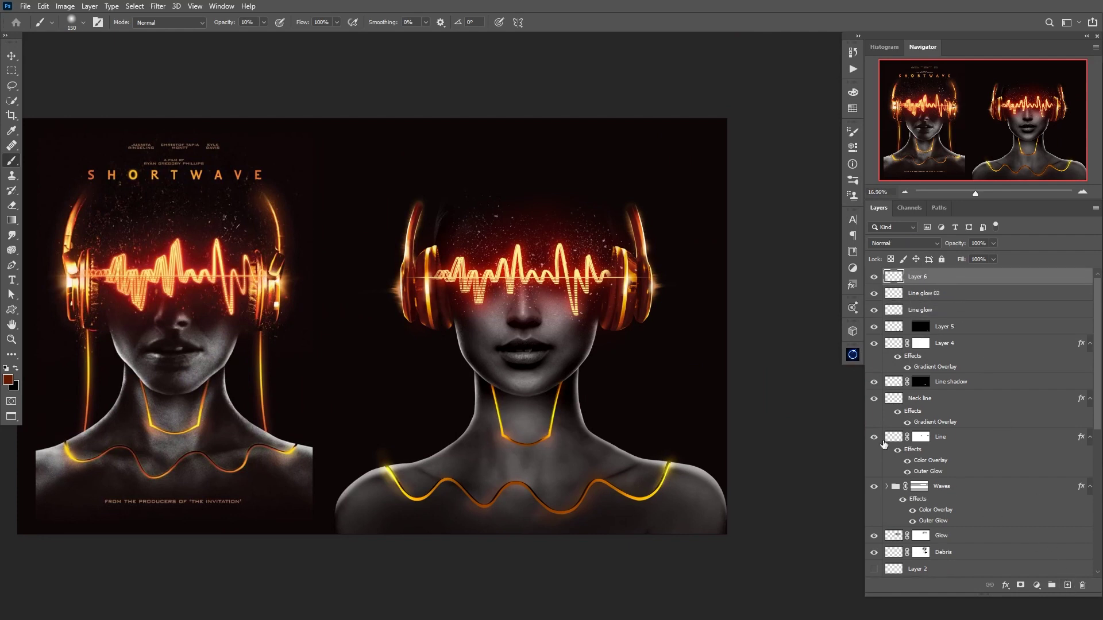
right_click(566, 335)
left_click(709, 183)
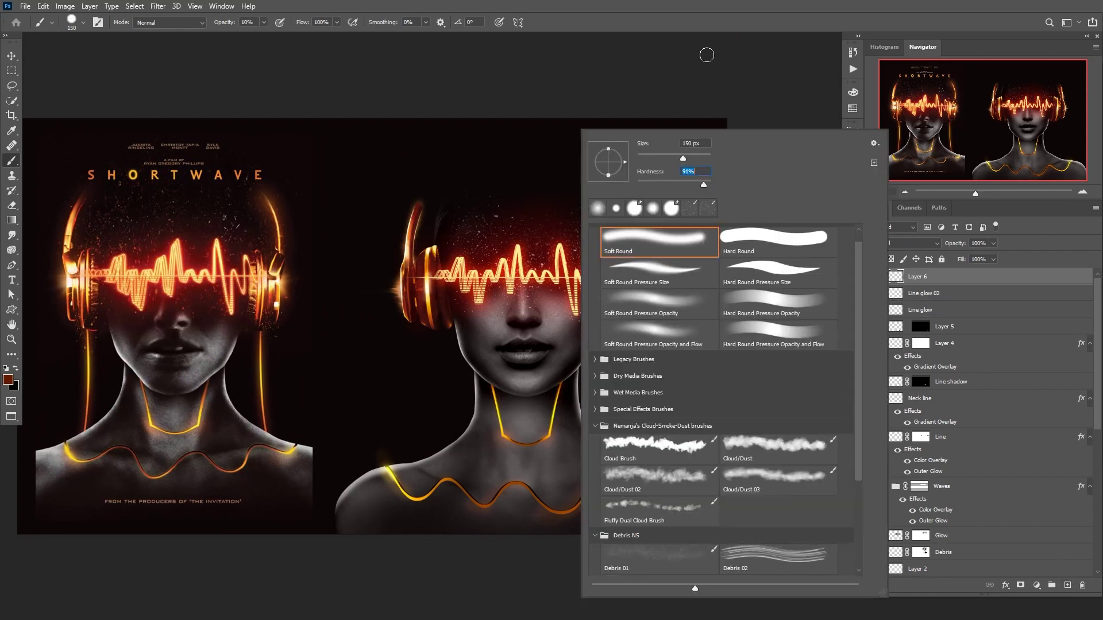
left_click(708, 16)
key("d")
key("x")
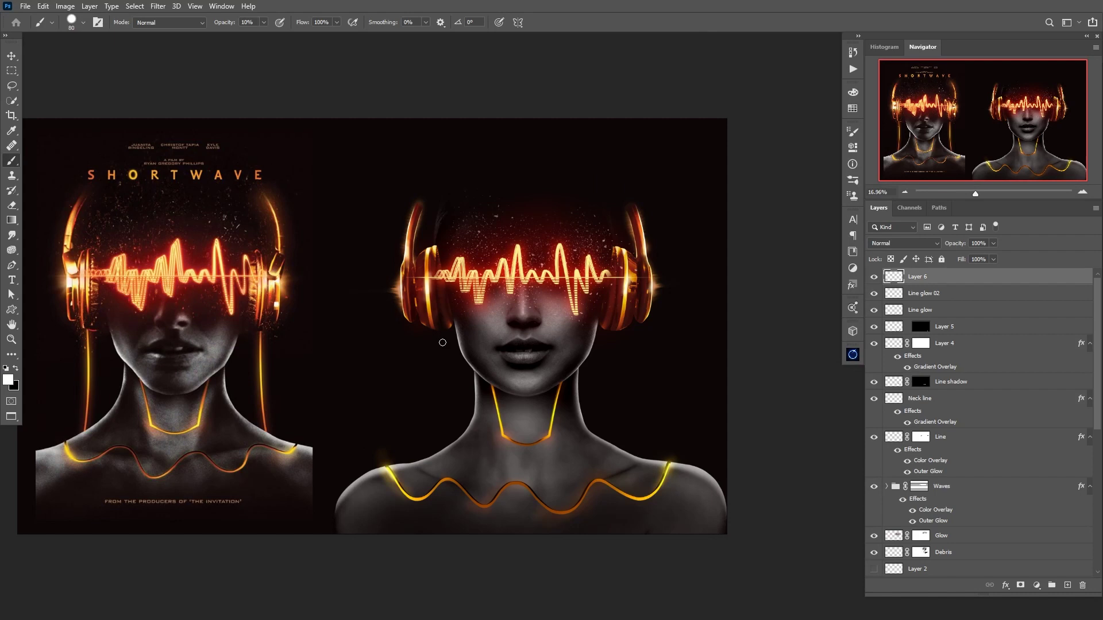
left_click_drag(372, 21, 468, 25)
left_click_drag(430, 327, 436, 435)
key("ctrl+z")
left_click_drag(430, 352, 423, 455)
key("ctrl+z")
Step: With a smaller brush, paint a thin white cable from the headphone at the image's left down to the shoulder
key("bracketleft")
left_click_drag(430, 326, 432, 427)
key("ctrl+z")
left_click_drag(429, 366, 410, 492)
key("ctrl+z")
left_click_drag(431, 346, 433, 423)
left_click_drag(419, 500, 420, 500)
Step: Paint a matching thin white cable from the headphone at the image's right down to the shoulder
mouse_move(616, 324)
left_mouse_down()
mouse_move(615, 422)
mouse_move(630, 489)
left_mouse_up()
key("ctrl+z")
left_click_drag(621, 327, 632, 457)
key("ctrl+z")
left_click_drag(619, 364, 646, 485)
Step: Rename the cable layer as Lines and place it between the Model and Original poster layers
key("ctrl+shift+bracketleft")
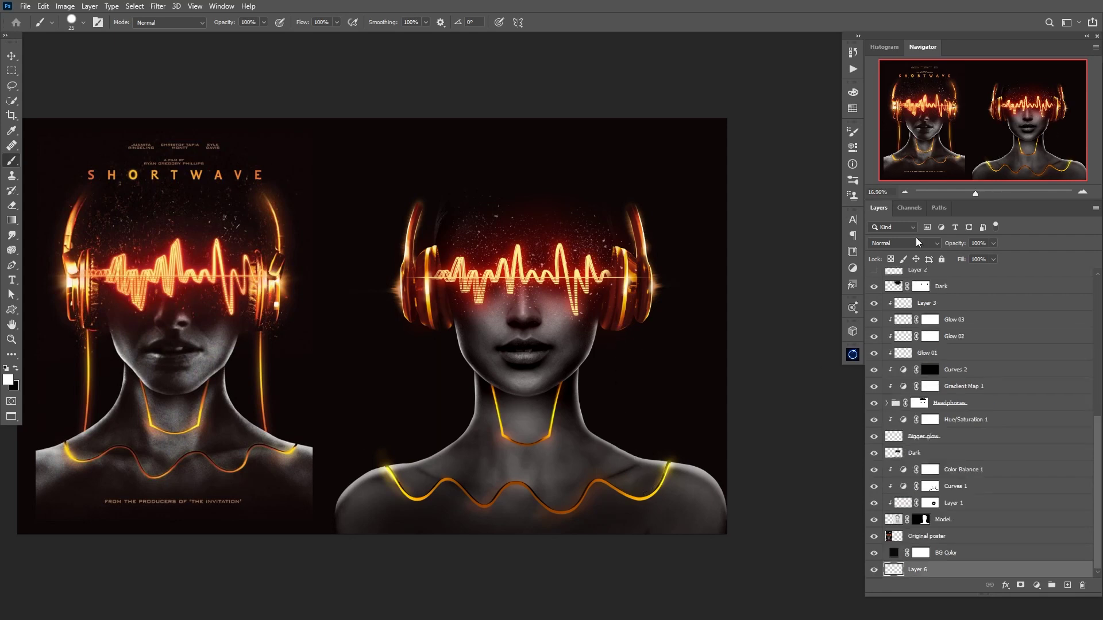
double_click(918, 570)
type("Lines")
key("Return")
left_click_drag(898, 565, 897, 529)
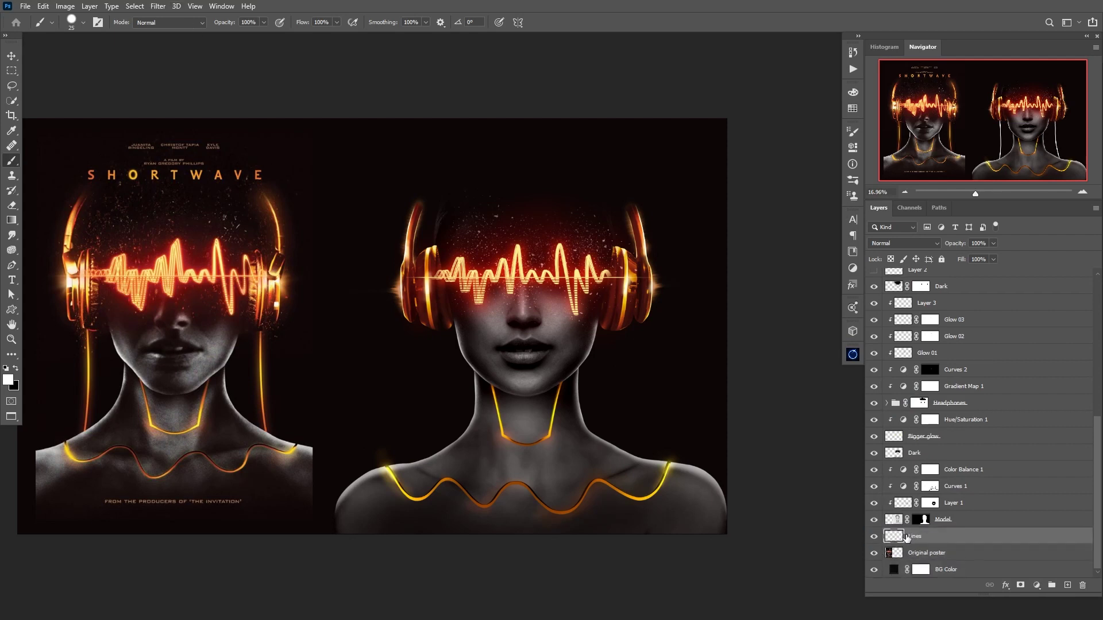
Step: Copy the Gradient Overlay effect from Layer 4 onto the Lines layer
scroll(1098, 442, "up", 4)
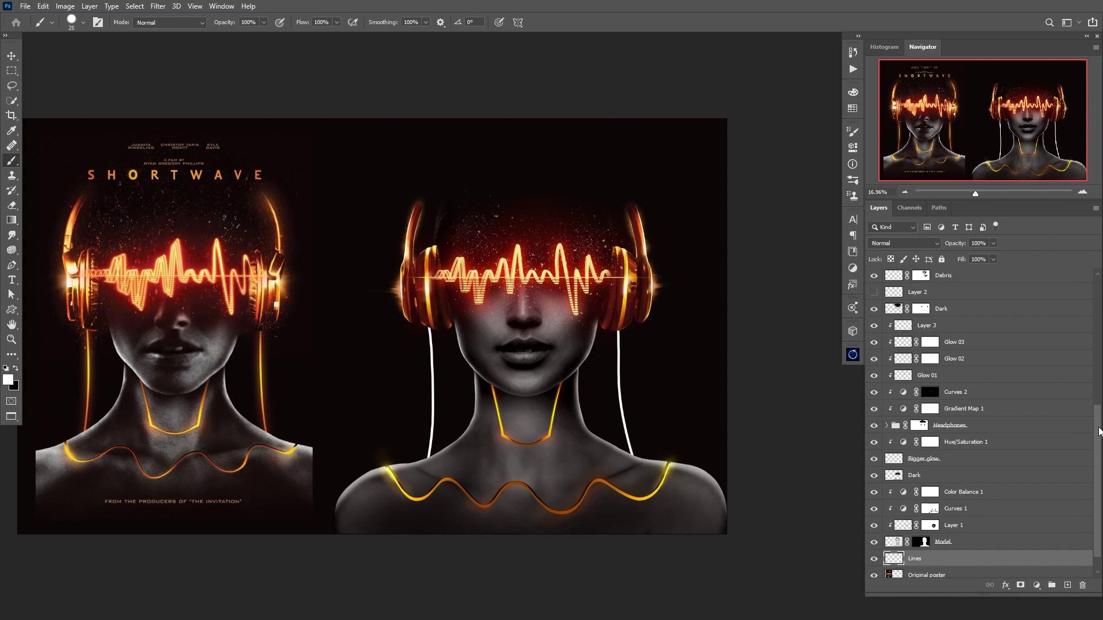
scroll(1098, 340, "up", 3)
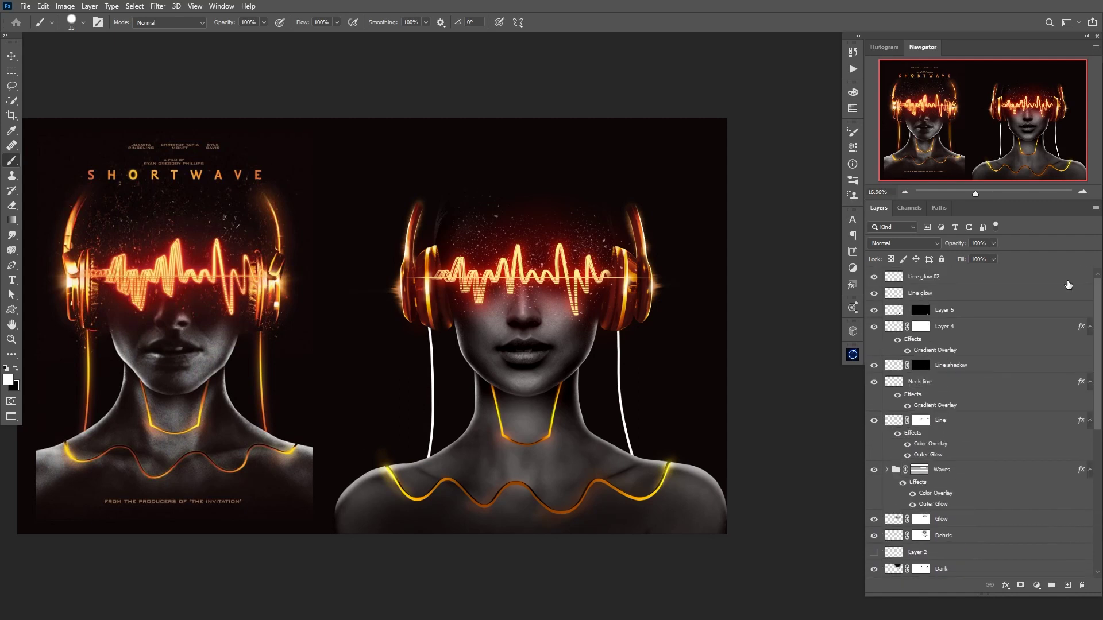
left_click_drag(917, 340, 940, 524)
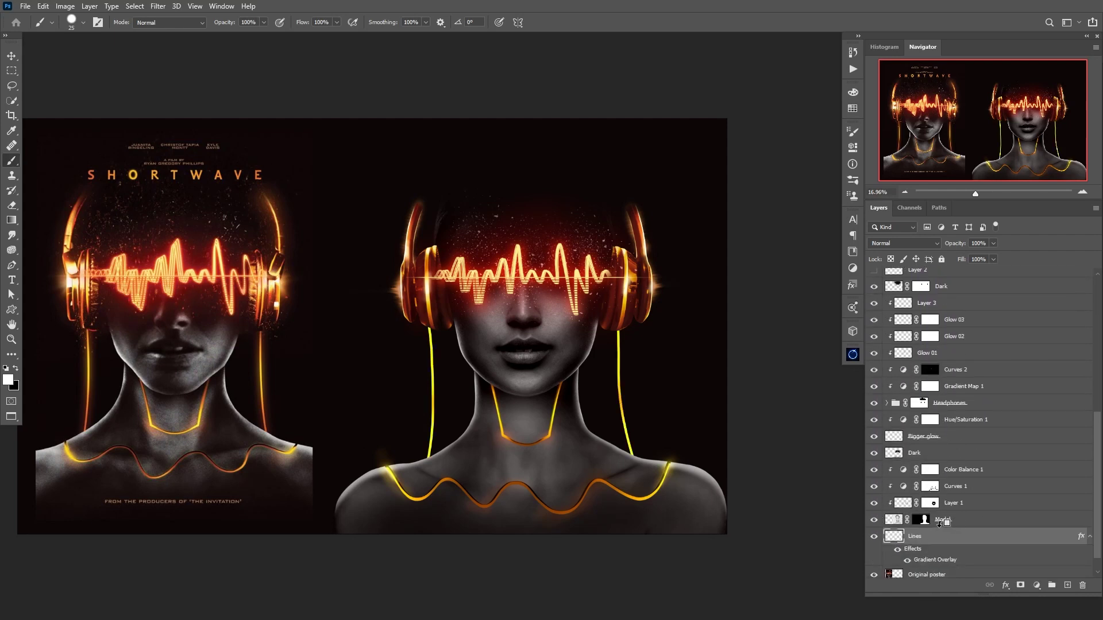
Step: Set the Lines layer's Gradient Overlay to a reversed Reflected gradient with 81% scale and rotate it so it runs along the cables
double_click(934, 560)
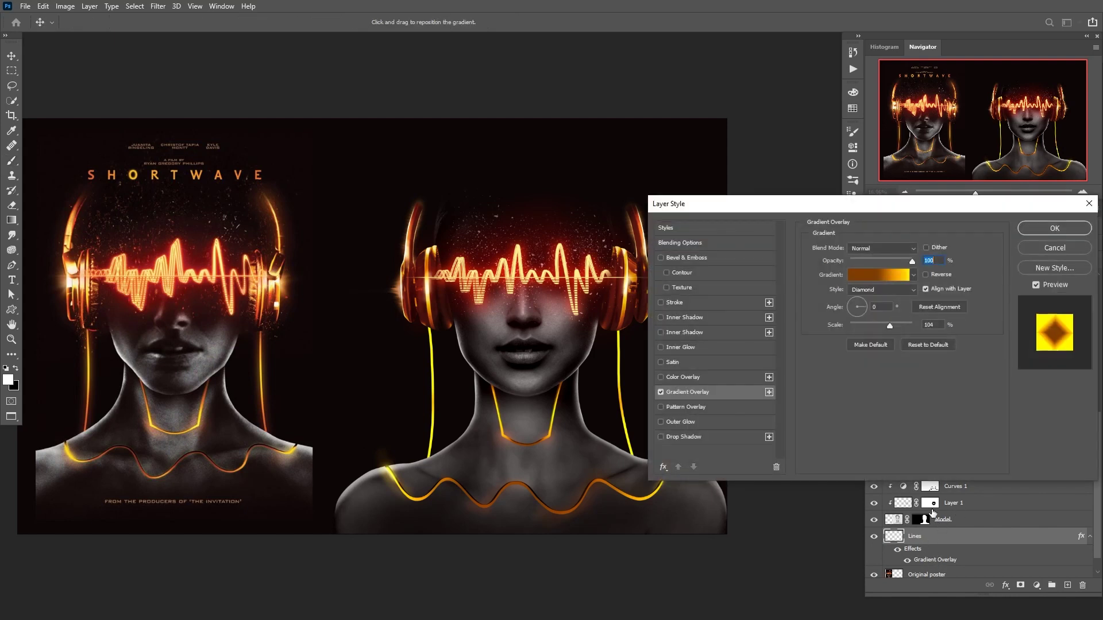
left_click(893, 288)
left_click(872, 322)
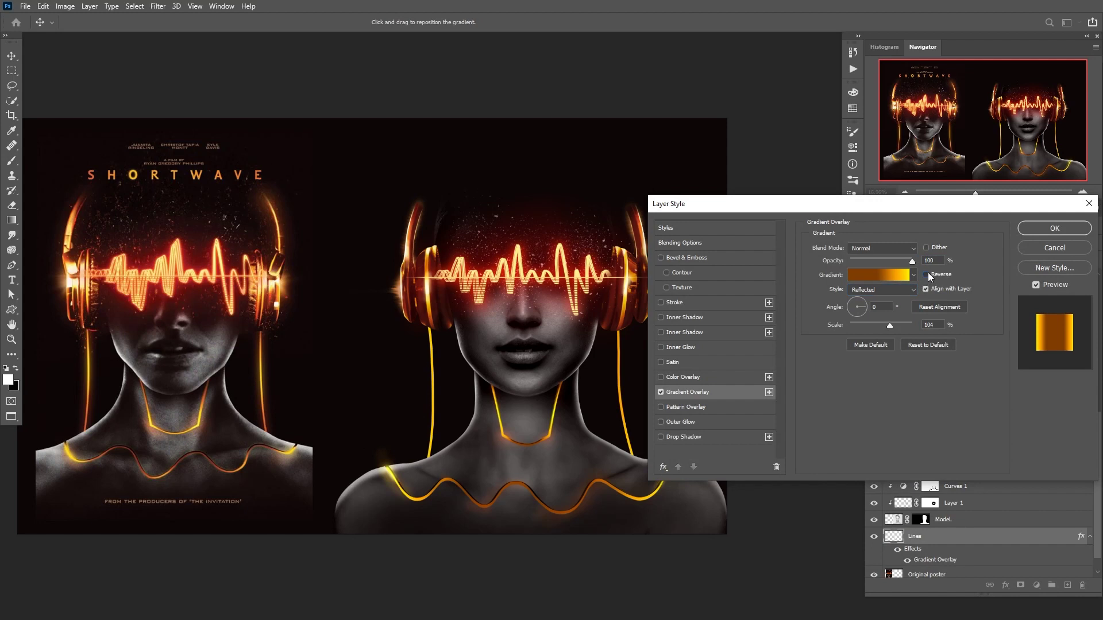
left_click(926, 275)
left_click_drag(881, 327, 864, 301)
left_click(861, 300)
left_click(859, 299)
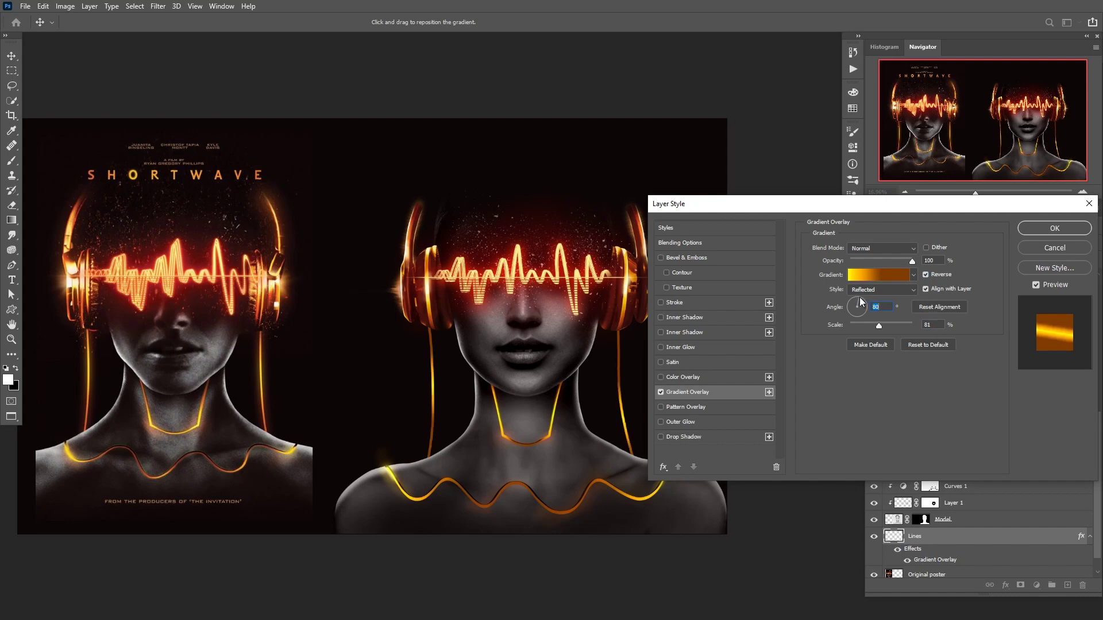
Step: Fine-tune the Gradient Overlay's angle to about 97° and apply the layer style
key("Down")
key("Down")
key("Up")
key("Up")
key("shift+Up")
key("shift+Up")
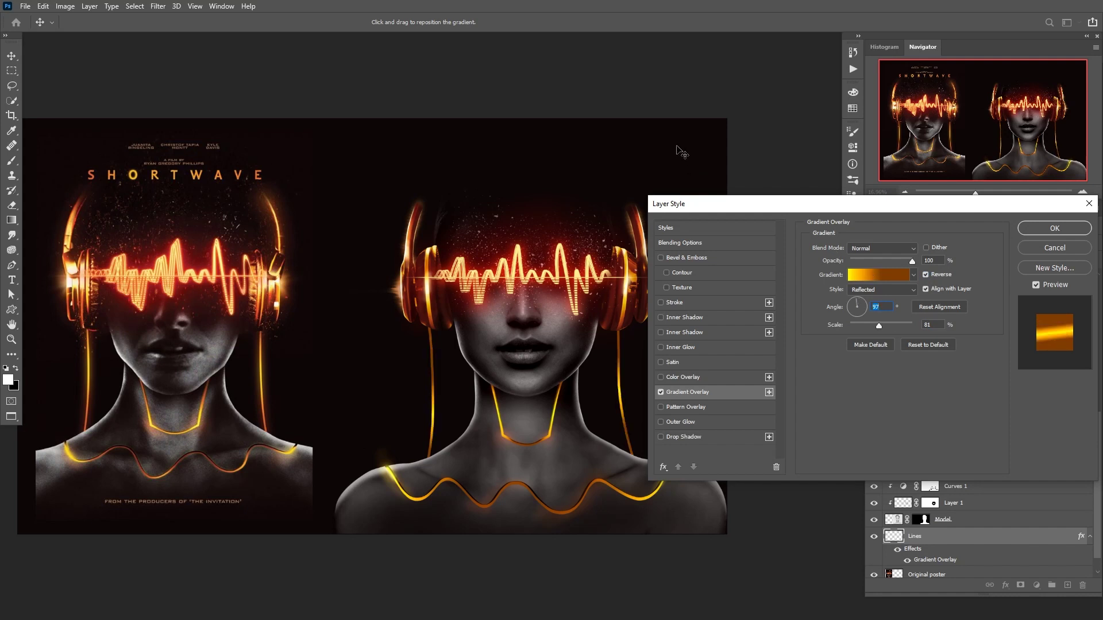
key("Down")
left_click(1044, 229)
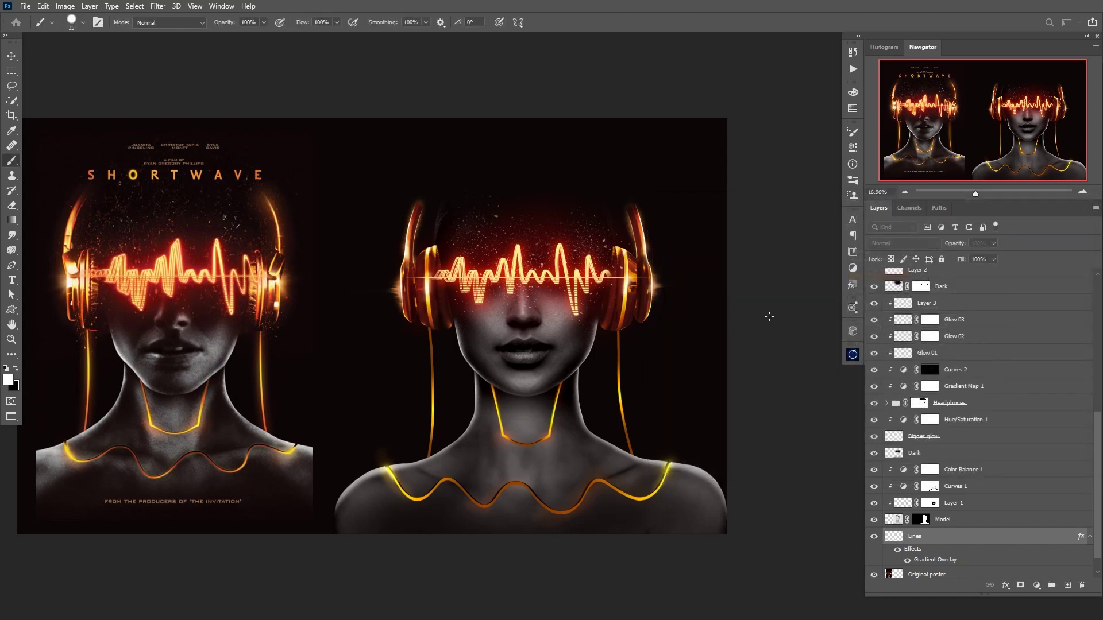
Step: Create a new layer named Glow directly above the Lines layer
left_click_drag(683, 339, 645, 345)
left_click_drag(497, 367, 627, 359)
left_click_drag(270, 360, 342, 371)
left_click_drag(438, 359, 336, 373)
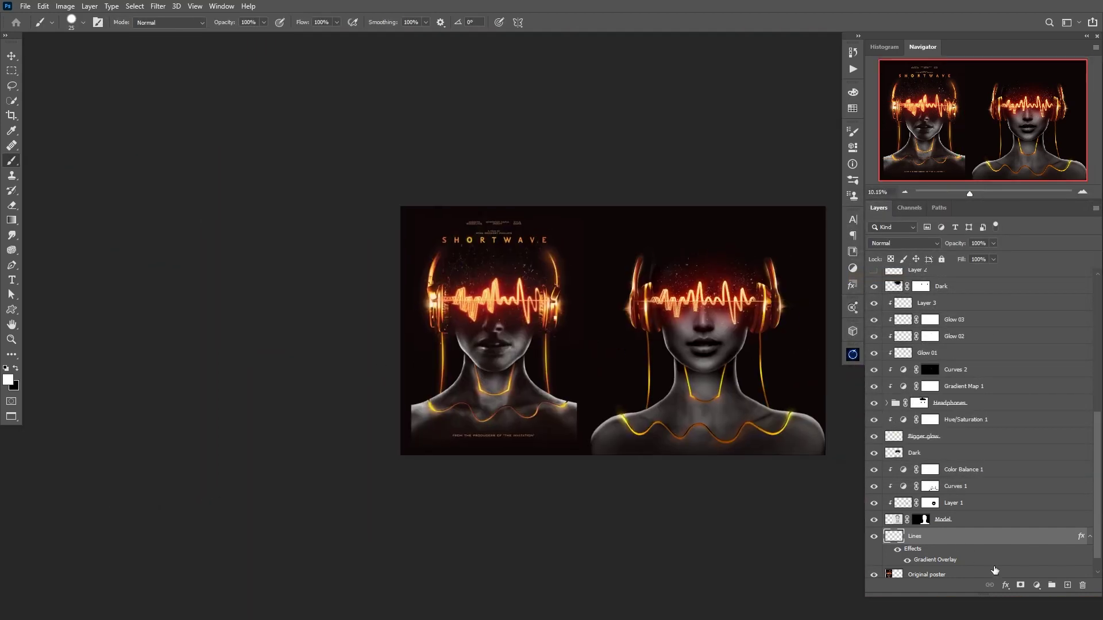
left_click(1067, 585)
double_click(919, 536)
type("Glow")
key("Return")
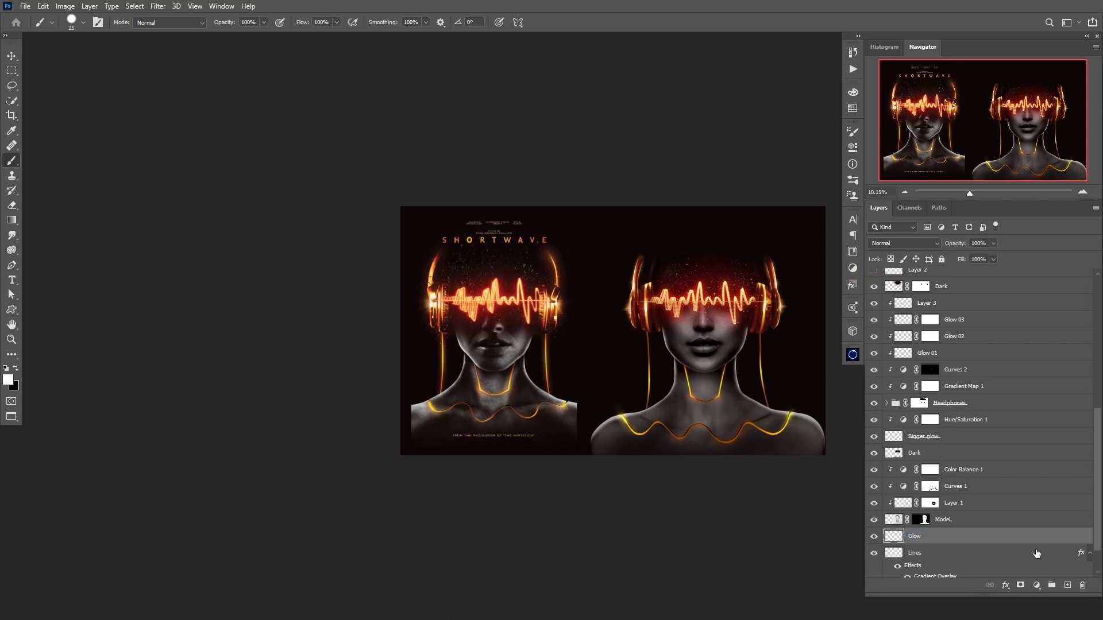
Step: Set the foreground colour to #840101 and paint a stroke over the upper part of the cable at the image's right
left_click_drag(570, 326, 584, 365)
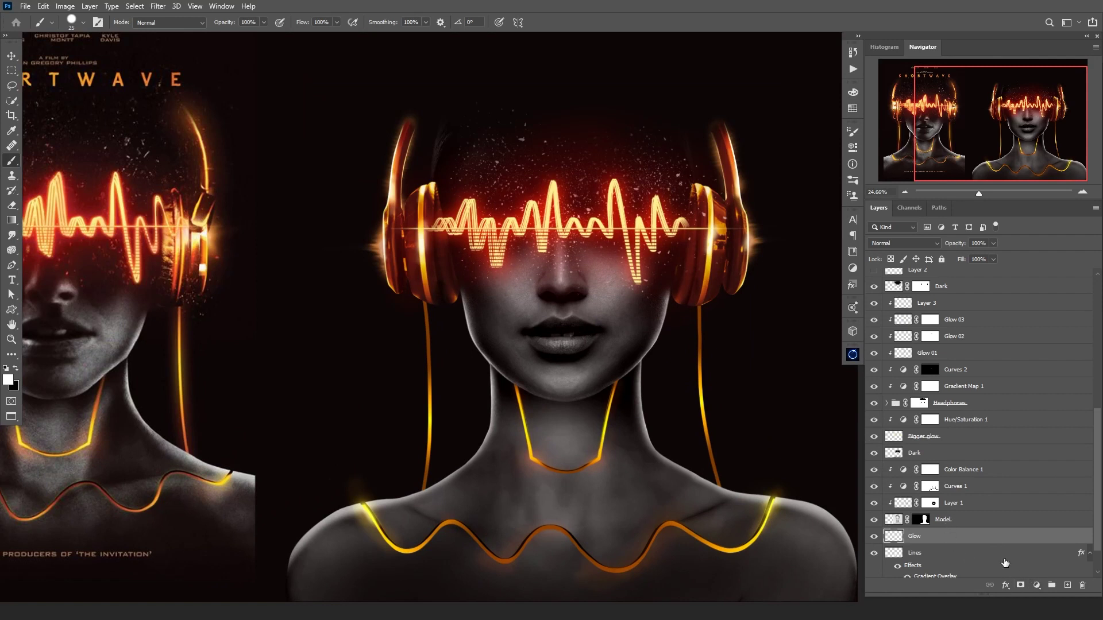
left_click(8, 379)
left_click(882, 179)
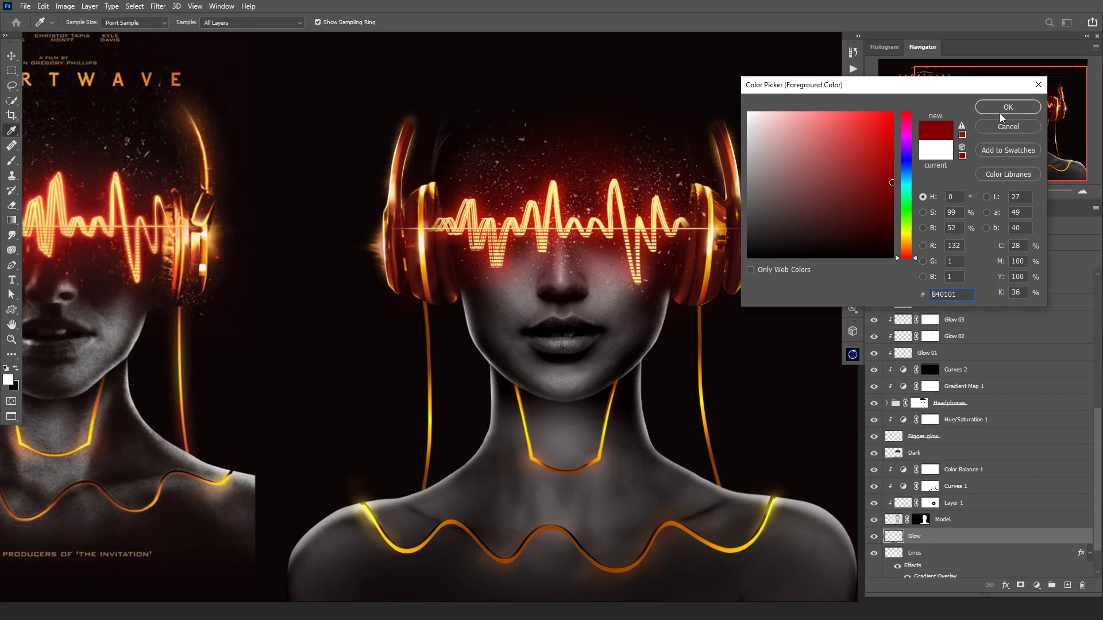
left_click(1000, 108)
left_click_drag(697, 312, 701, 361)
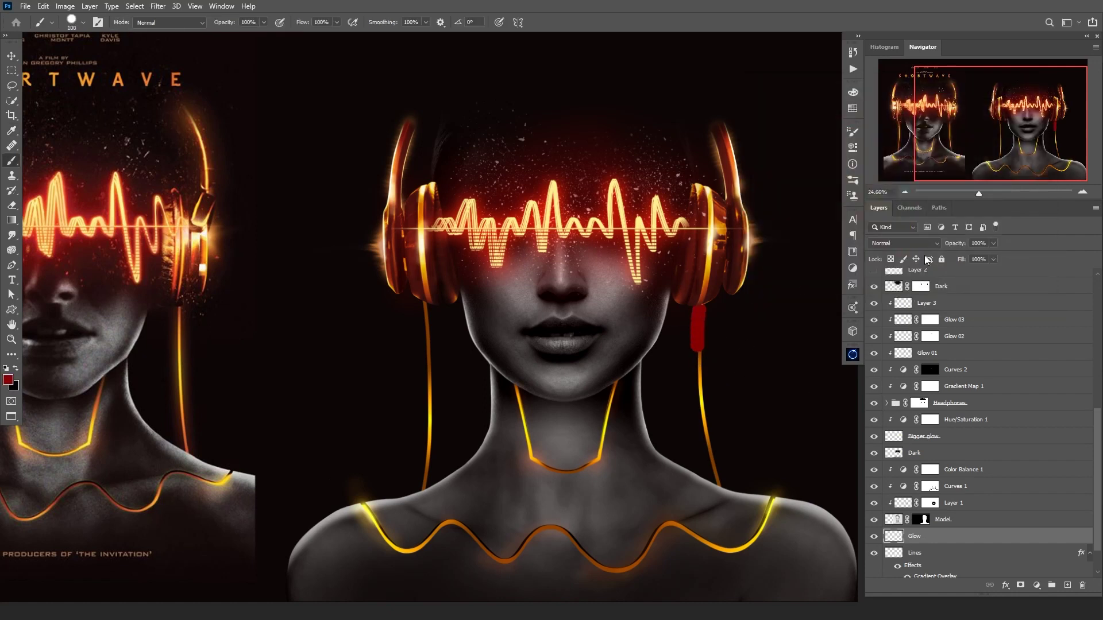
Step: Set the Glow layer's blend mode to Linear Dodge (Add) and switch to a Soft Round brush at 10% opacity
left_click(904, 243)
left_click(913, 363)
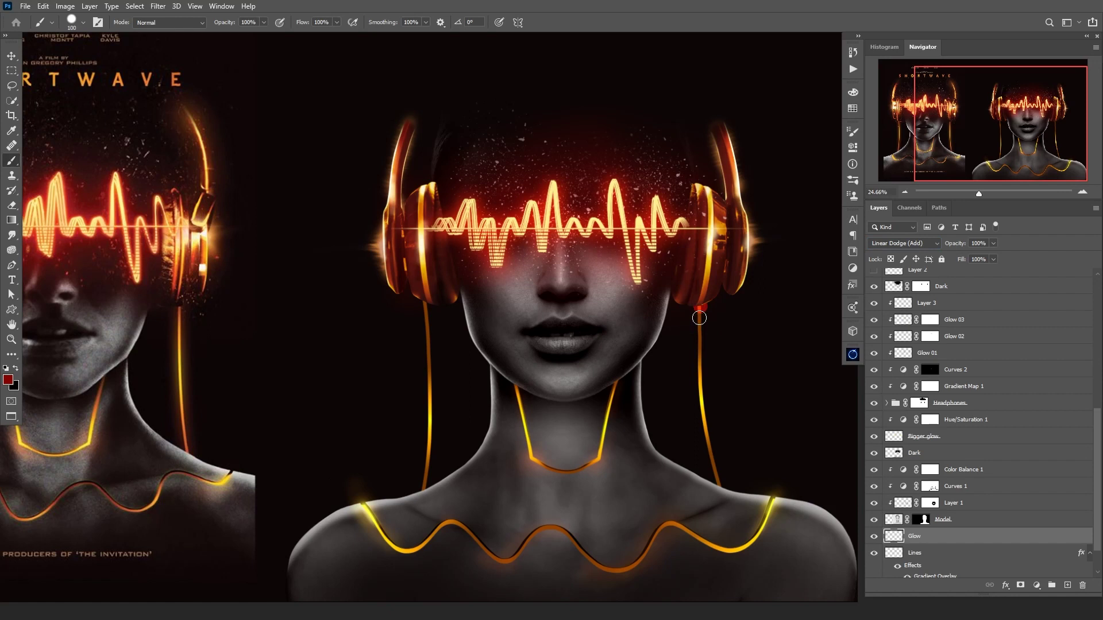
key("1")
right_click(706, 325)
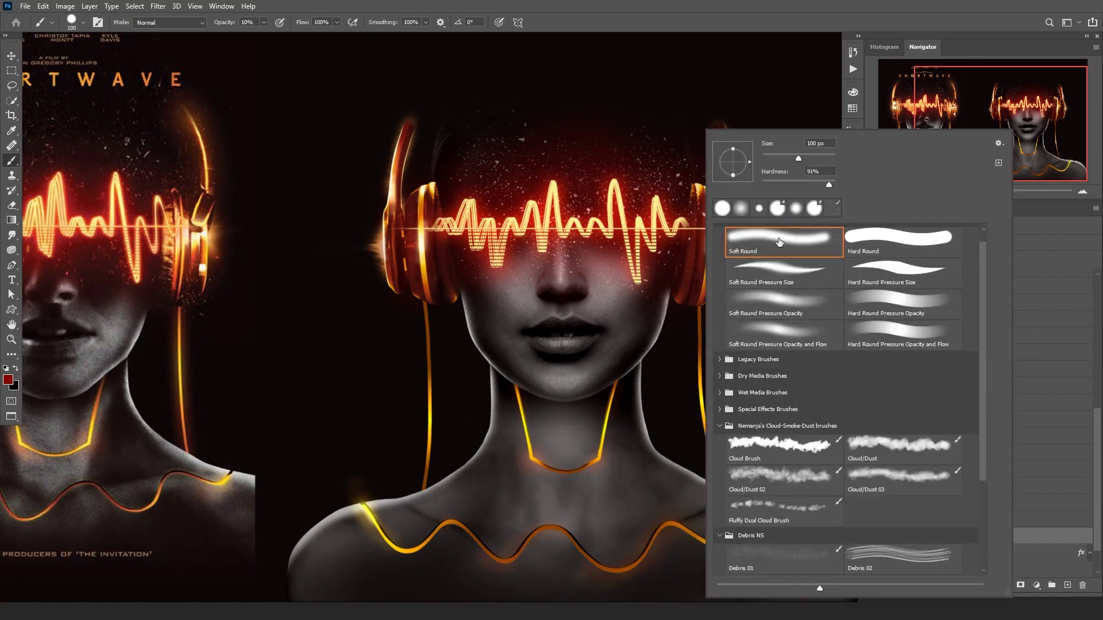
left_click(773, 29)
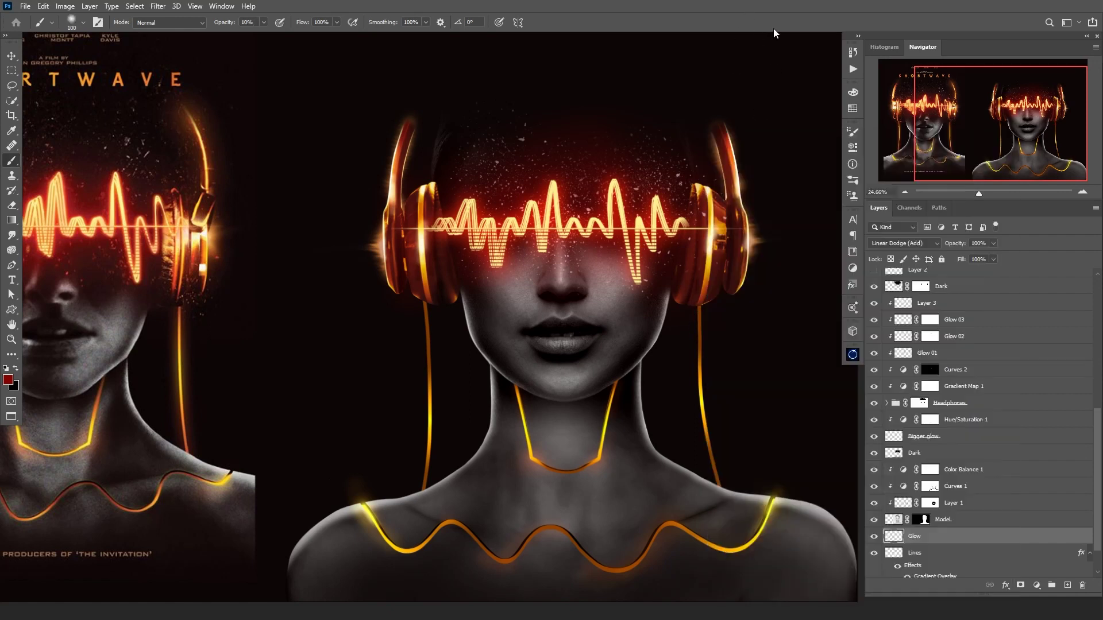
key("bracketleft")
key("bracketleft")
left_click(877, 537, "alt")
left_click(874, 537, "alt")
Step: Change the foreground colour to a saturated orange and paint a soft glow along both headphone cables on the Glow layer
left_click(12, 378)
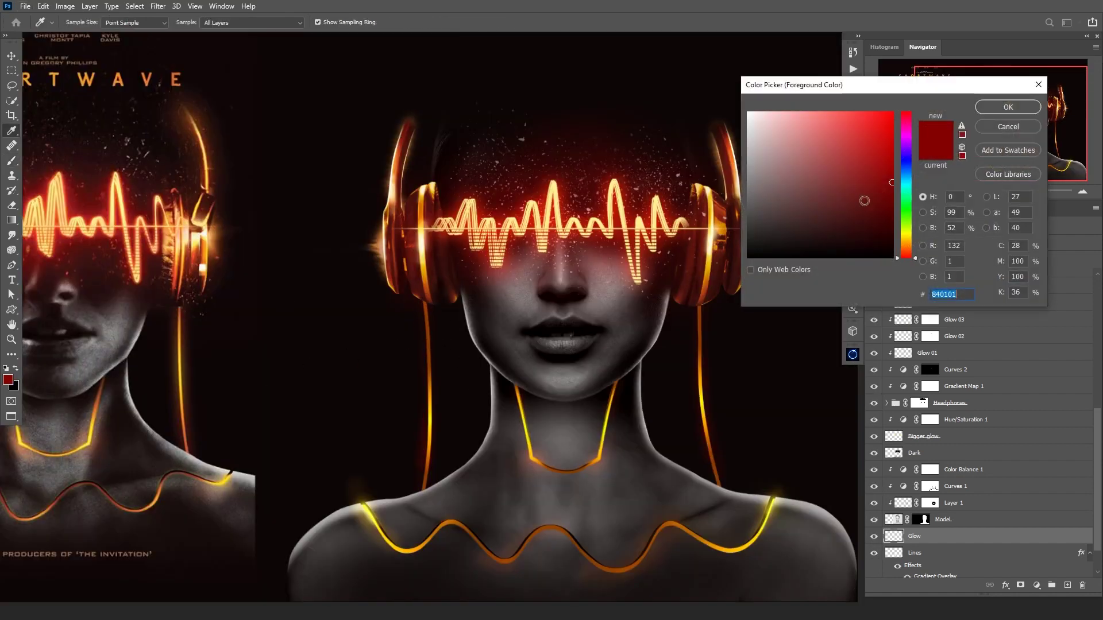
left_click(906, 250)
left_click(893, 135)
left_click(1002, 108)
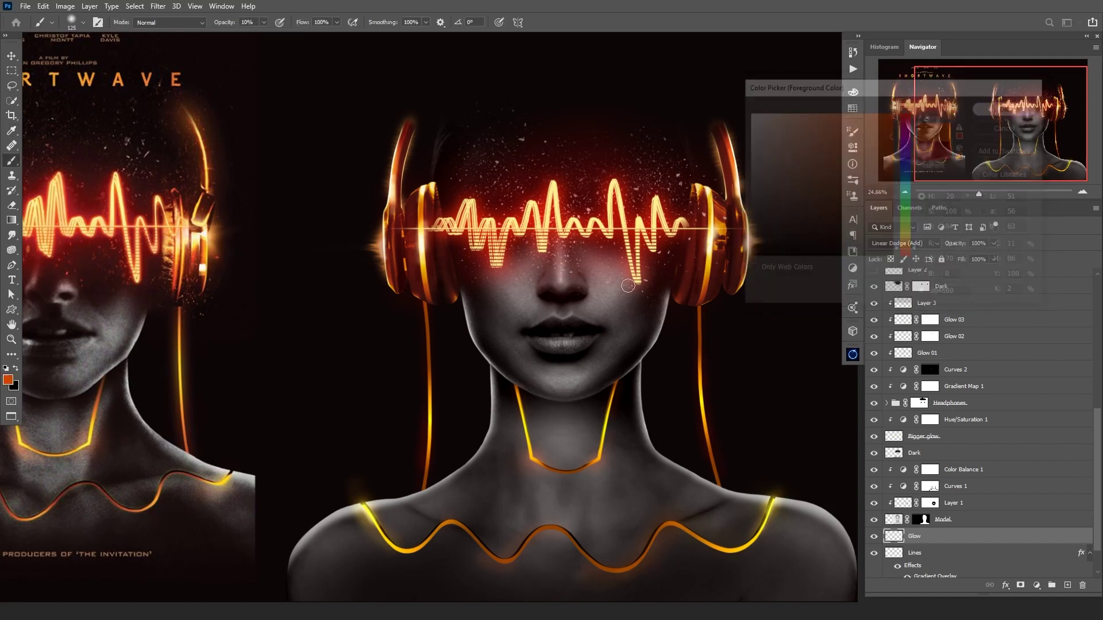
left_click_drag(429, 364, 429, 440)
left_click_drag(424, 491, 430, 364)
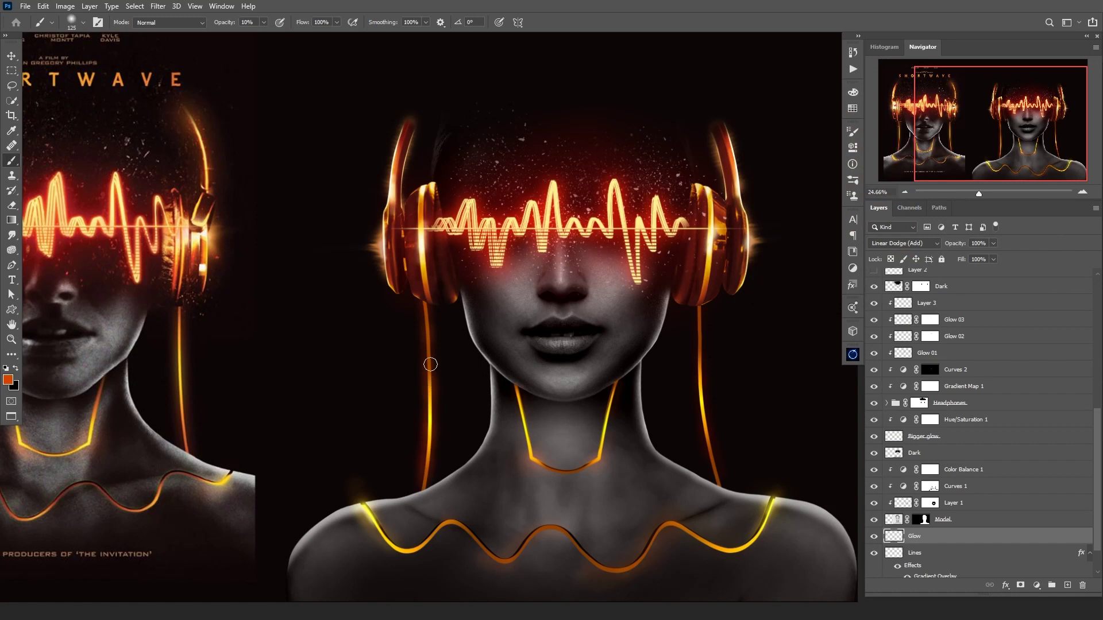
mouse_move(701, 317)
left_mouse_down()
mouse_move(696, 377)
mouse_move(720, 484)
mouse_move(702, 341)
mouse_move(706, 438)
left_mouse_up()
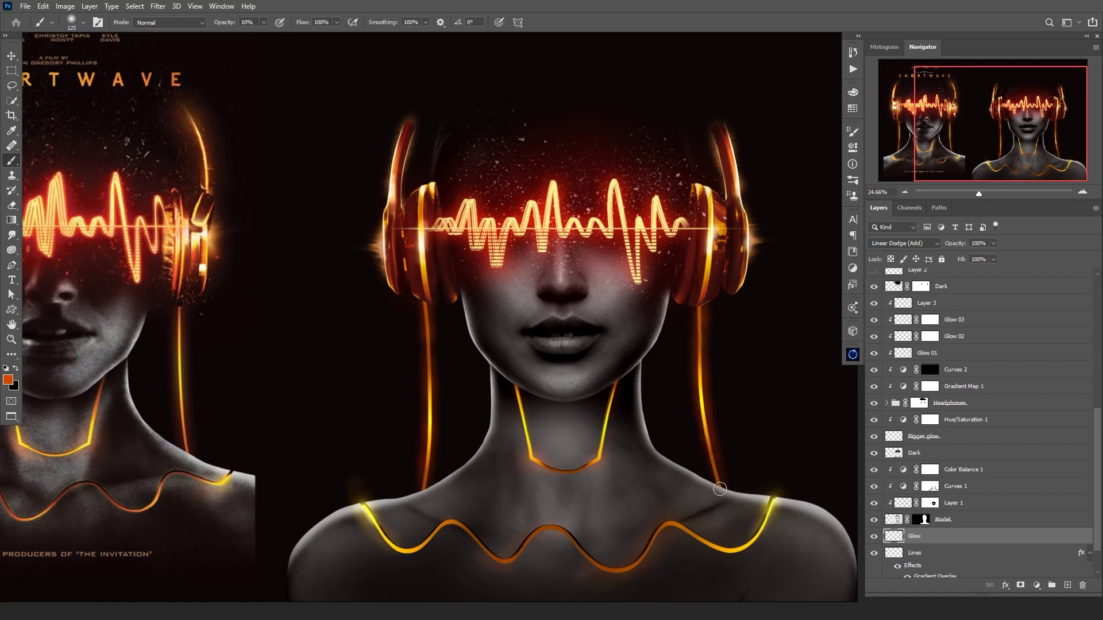
Step: On the Dark layer beneath Bigger glow, sample the near-black background and darken the face below the wave with a large soft brush
left_click_drag(506, 399, 499, 407)
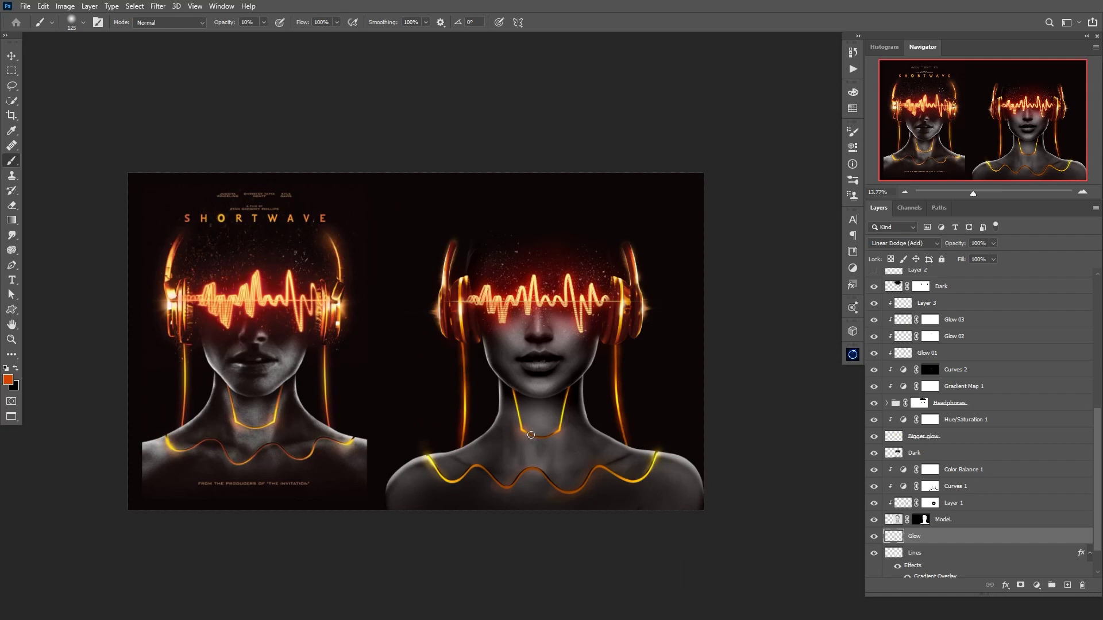
left_click_drag(563, 386, 548, 395)
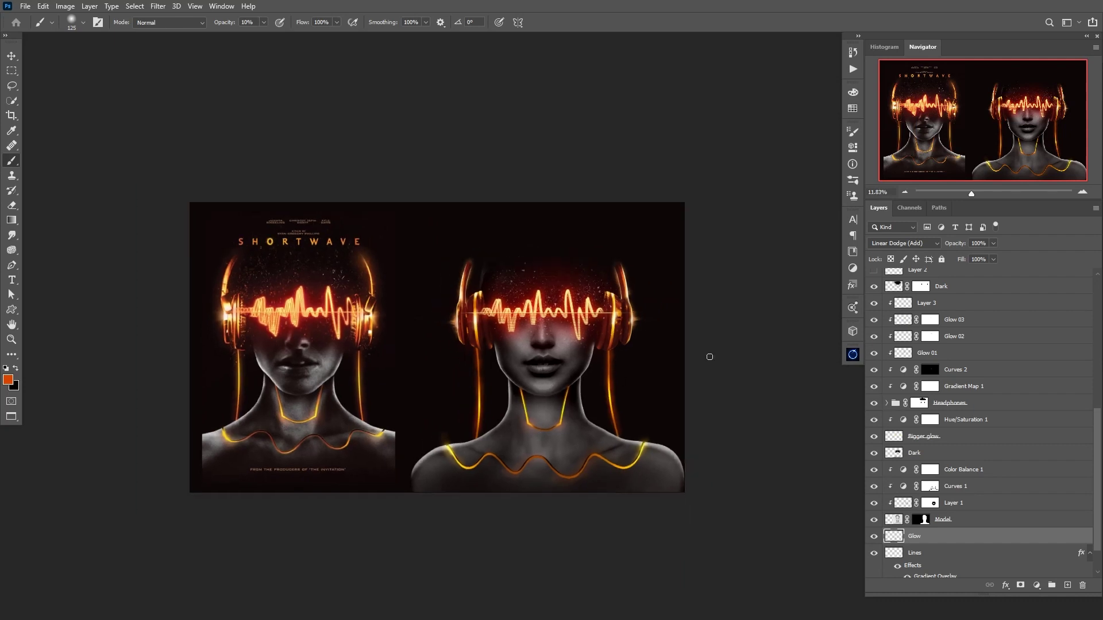
left_click(902, 453)
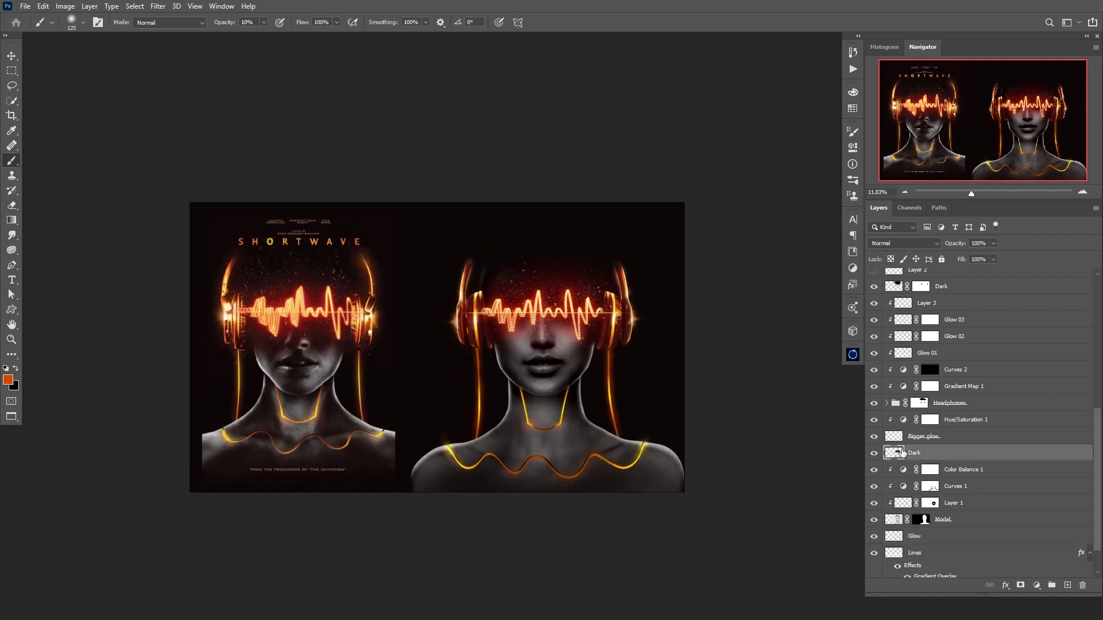
left_click(653, 339, "alt")
key("bracketright")
key("bracketright")
key("bracketright")
key("bracketright")
key("bracketright")
key("bracketright")
key("bracketright")
key("bracketright")
key("bracketright")
key("bracketright")
key("bracketright")
key("bracketright")
key("bracketright")
mouse_move(518, 329)
left_mouse_down()
mouse_move(519, 340)
mouse_move(574, 330)
left_mouse_up()
key("bracketleft")
key("bracketleft")
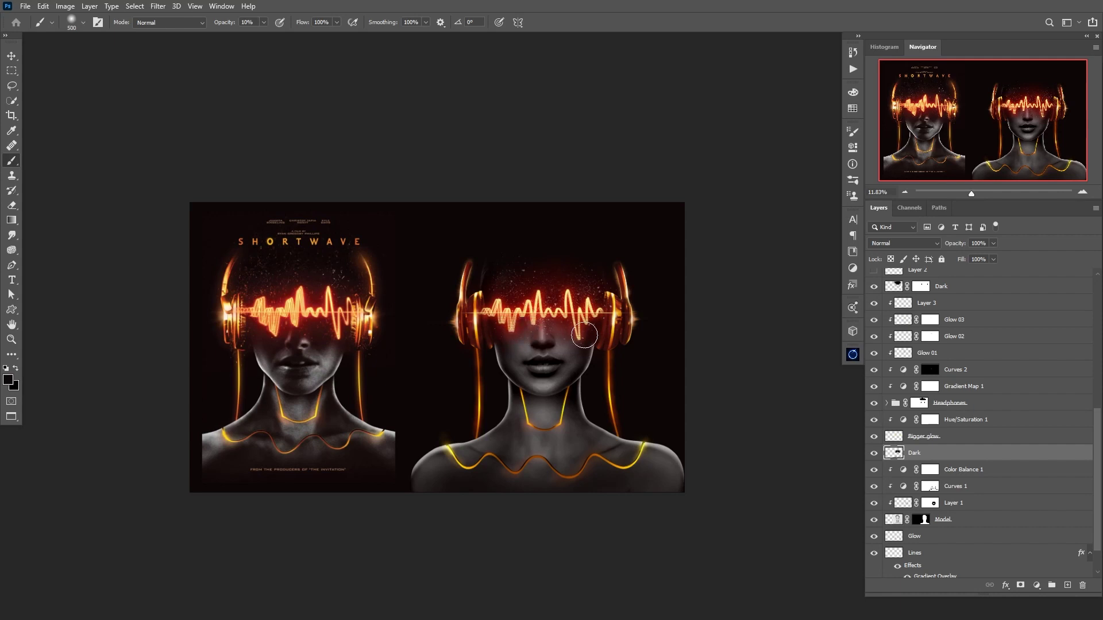
Step: Darken the model's lower chest and shoulders on the Dark layer using a 700-pixel soft brush
key("bracketright")
key("bracketright")
left_click(578, 442)
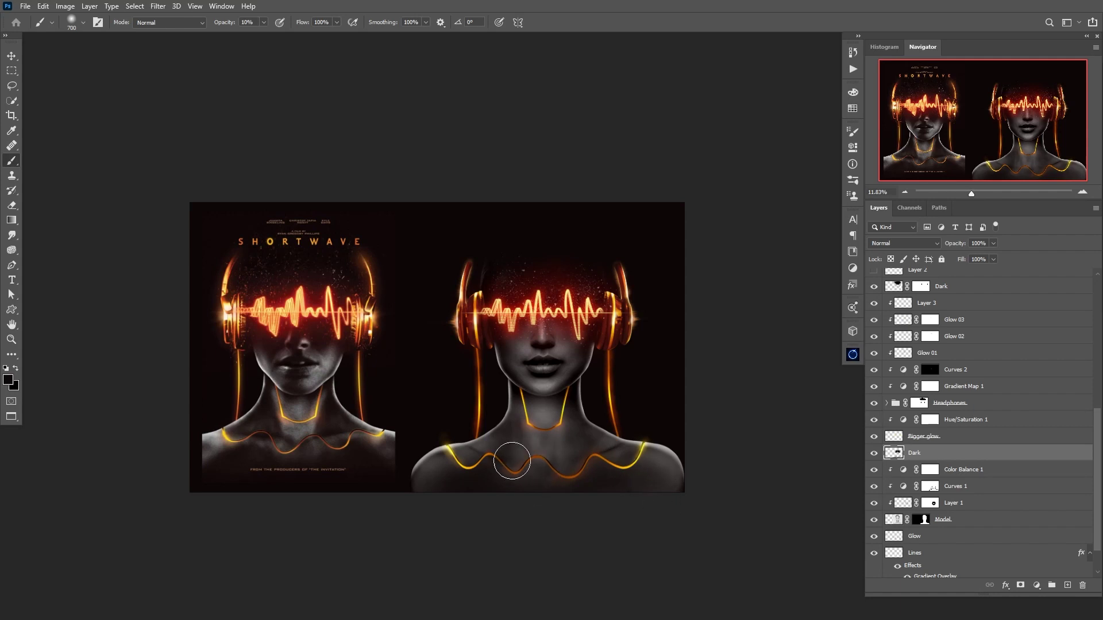
mouse_move(429, 481)
left_mouse_down()
mouse_move(679, 477)
mouse_move(626, 483)
left_mouse_up()
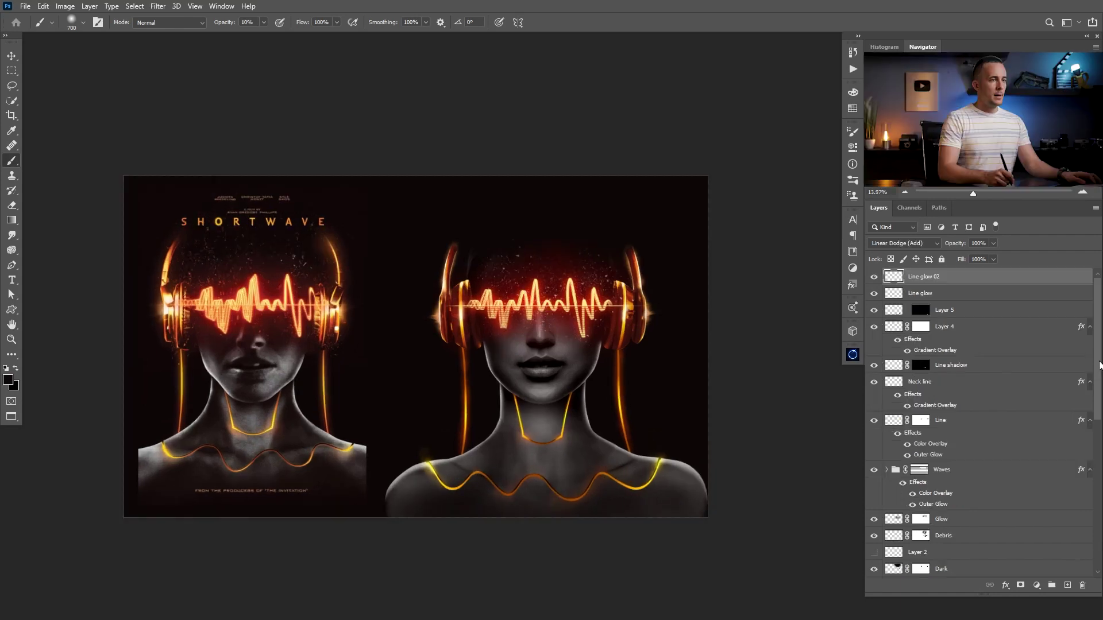
Step: Hide the Original poster layer so only the recreated model artwork remains on the background
left_click_drag(1099, 362, 1084, 525)
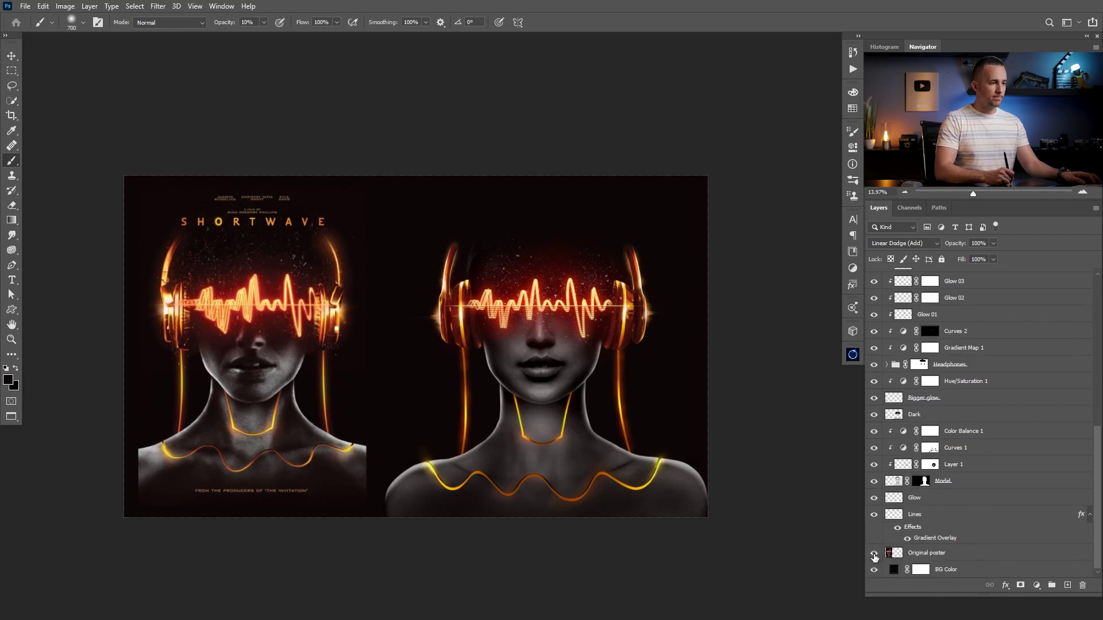
left_click(873, 555)
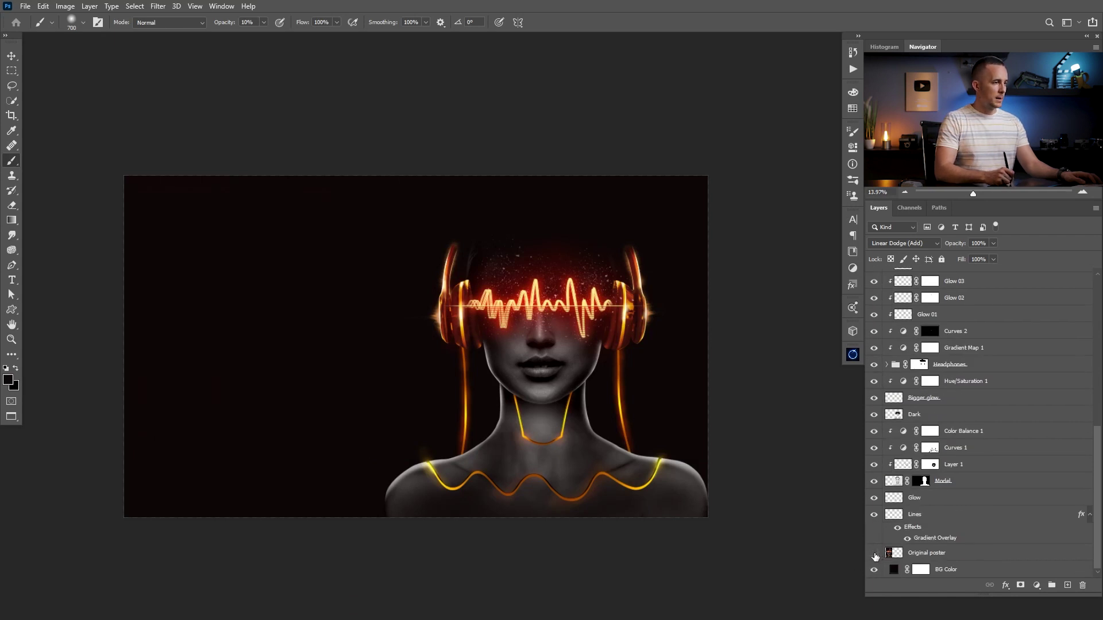
scroll(919, 275, "up", 15)
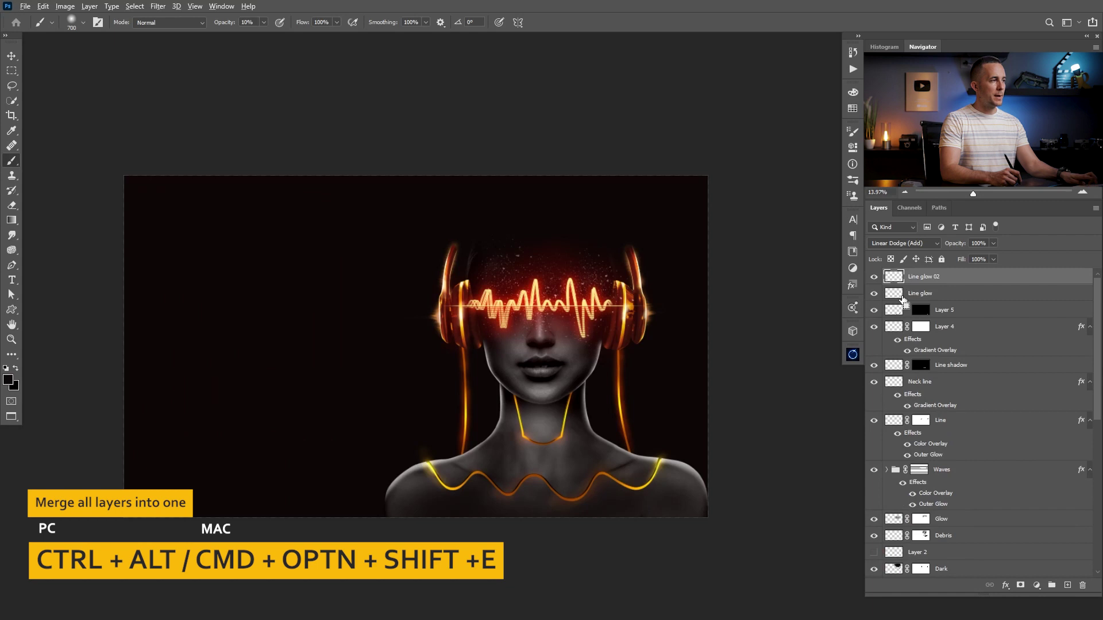
Step: Stamp all visible layers into a new top layer and open it in the Camera Raw Filter, trying a slight vignette
key("ctrl+alt+shift+e")
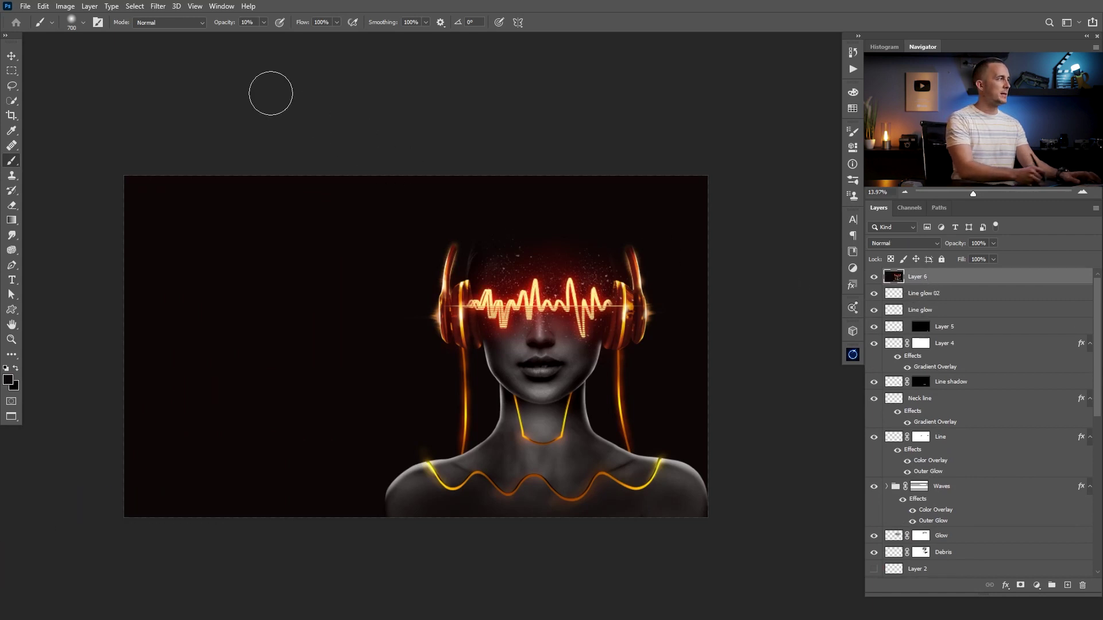
left_click(158, 6)
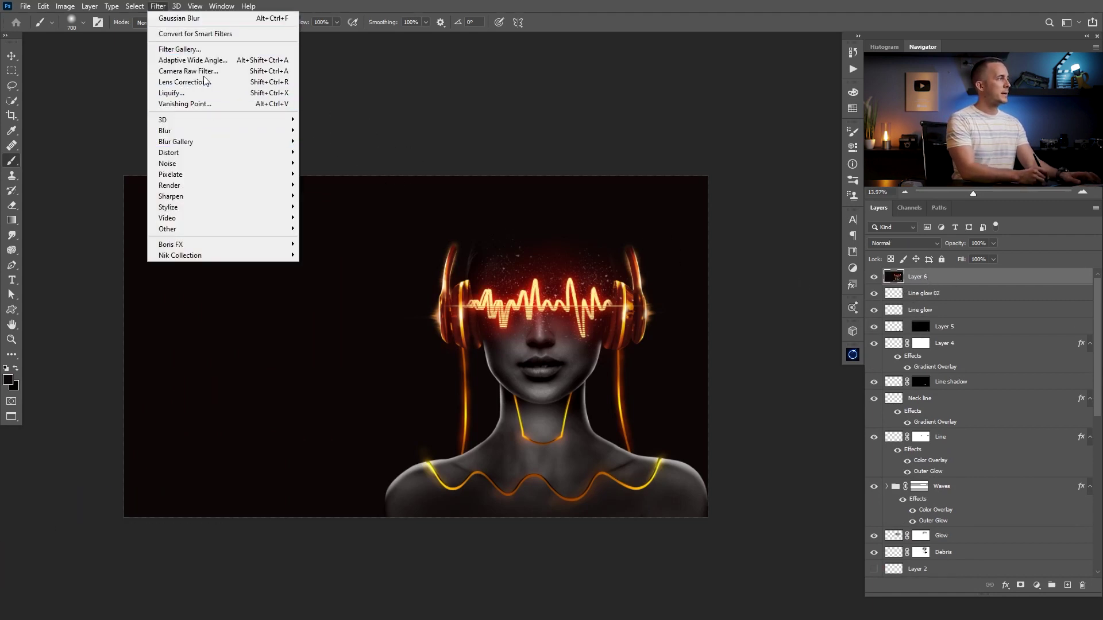
left_click(201, 72)
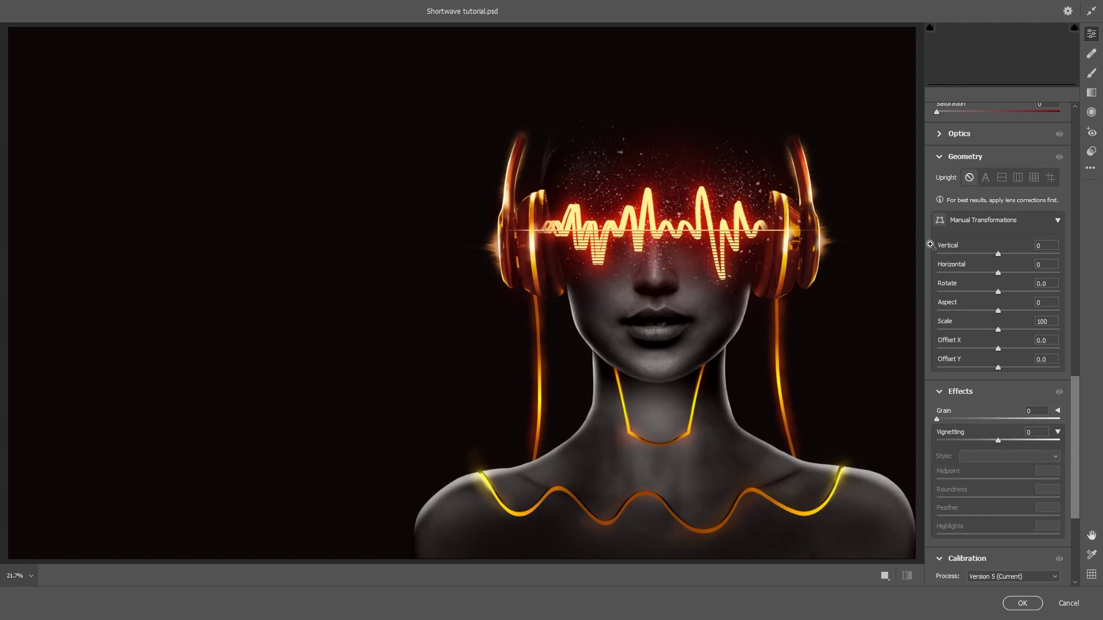
left_click(990, 443)
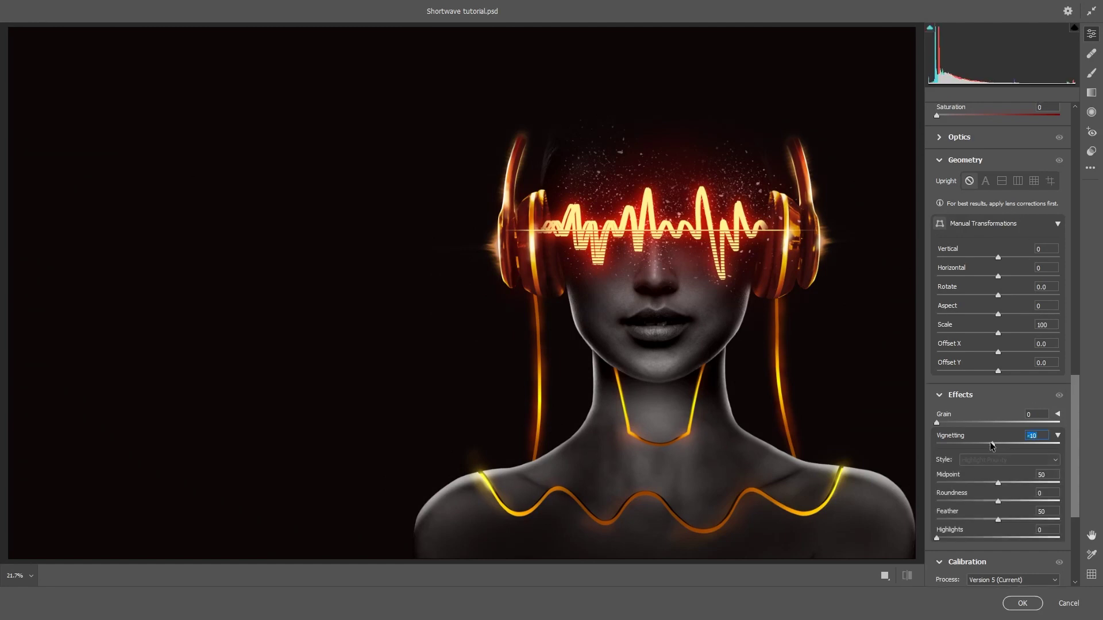
double_click(990, 442)
Step: Set contrast to +15, texture to +16, clarity to -7, dehaze to +7 and vibrance to +2 in the basic adjustments
left_click_drag(1073, 441, 1080, 124)
left_click_drag(998, 268, 1009, 268)
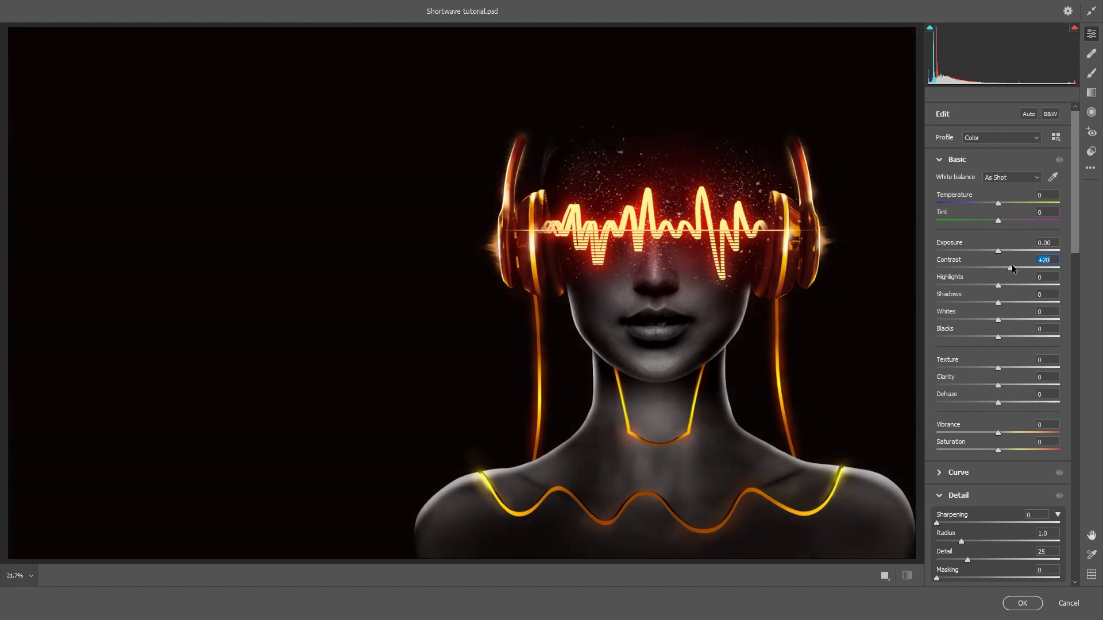
left_click_drag(1015, 367, 994, 384)
left_click(1008, 366)
left_click(1001, 403)
mouse_move(998, 403)
left_mouse_down()
mouse_move(987, 403)
mouse_move(1003, 403)
left_mouse_up()
left_click(1000, 433)
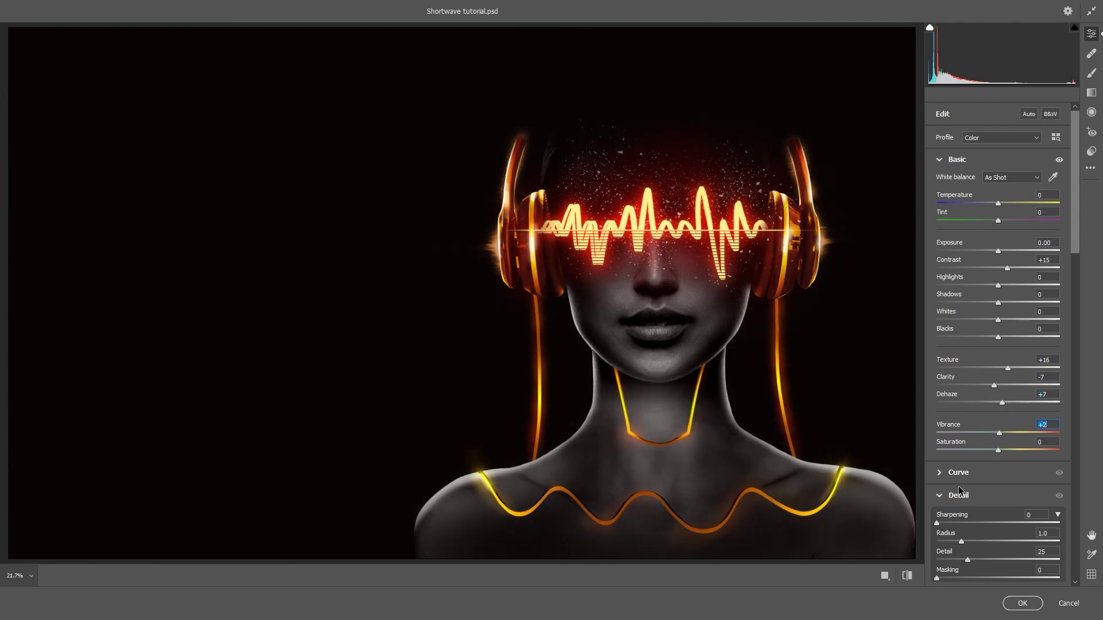
Step: Add masked sharpening, tint the shadows with hue 24 and saturation 2, and apply the Camera Raw adjustments
left_click_drag(937, 521, 1004, 519)
left_click_drag(936, 577, 1021, 566)
left_click_drag(1078, 251, 1067, 424)
mouse_move(940, 417)
left_mouse_down()
mouse_move(943, 394)
mouse_move(938, 412)
left_mouse_up()
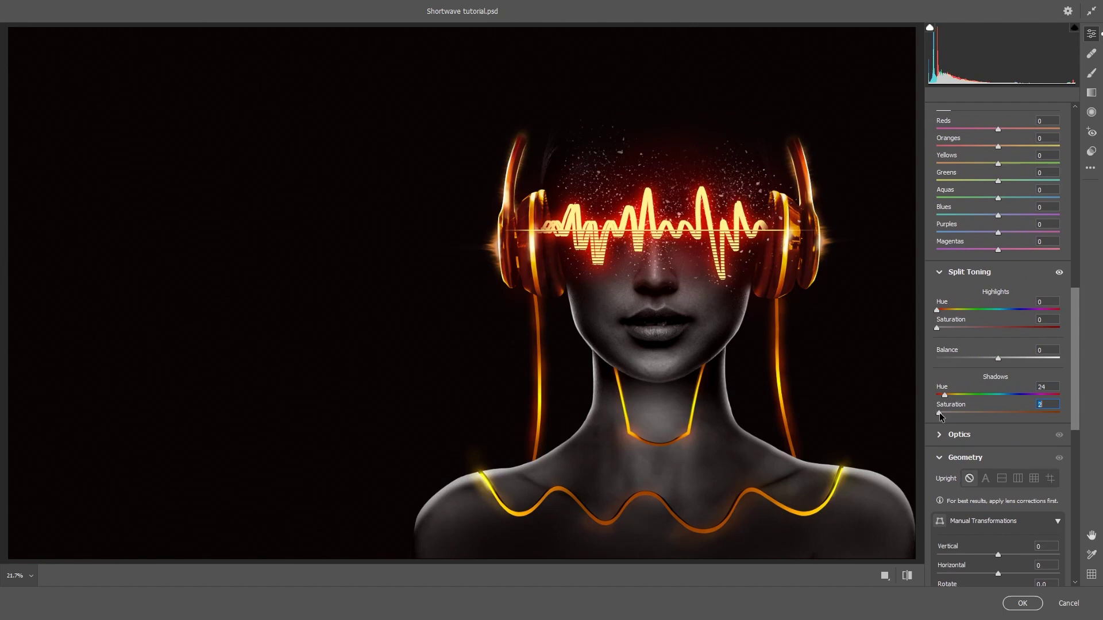
left_click(1022, 603)
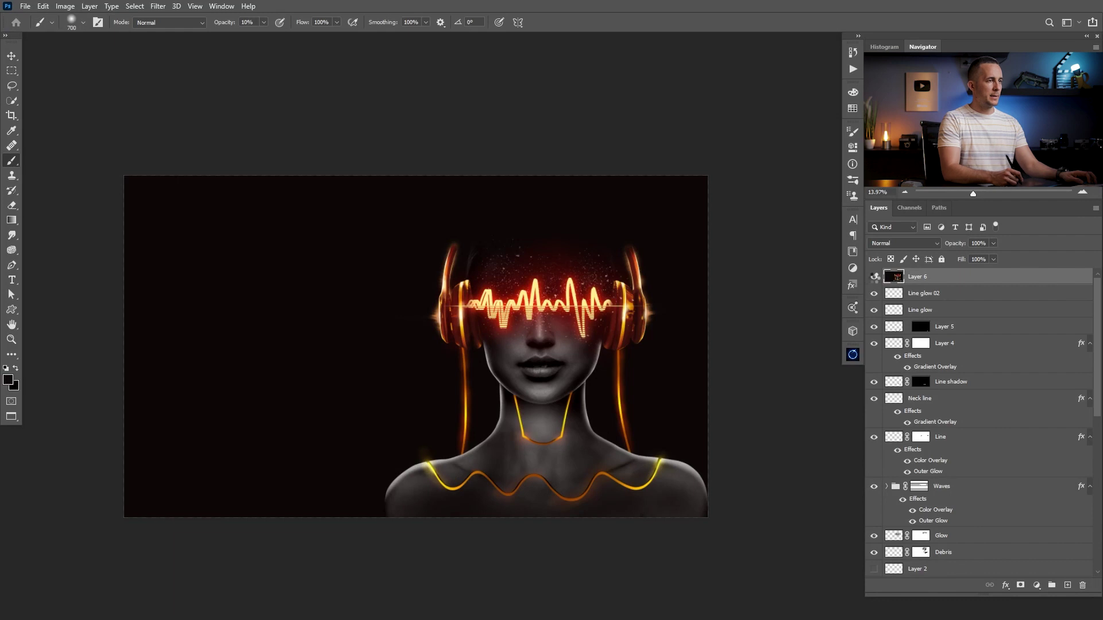
Step: Compare the artwork with and without the filtered Layer 6 and add a white layer mask to that layer
left_click(874, 277)
left_click(874, 277)
left_click(874, 278)
left_click(875, 277)
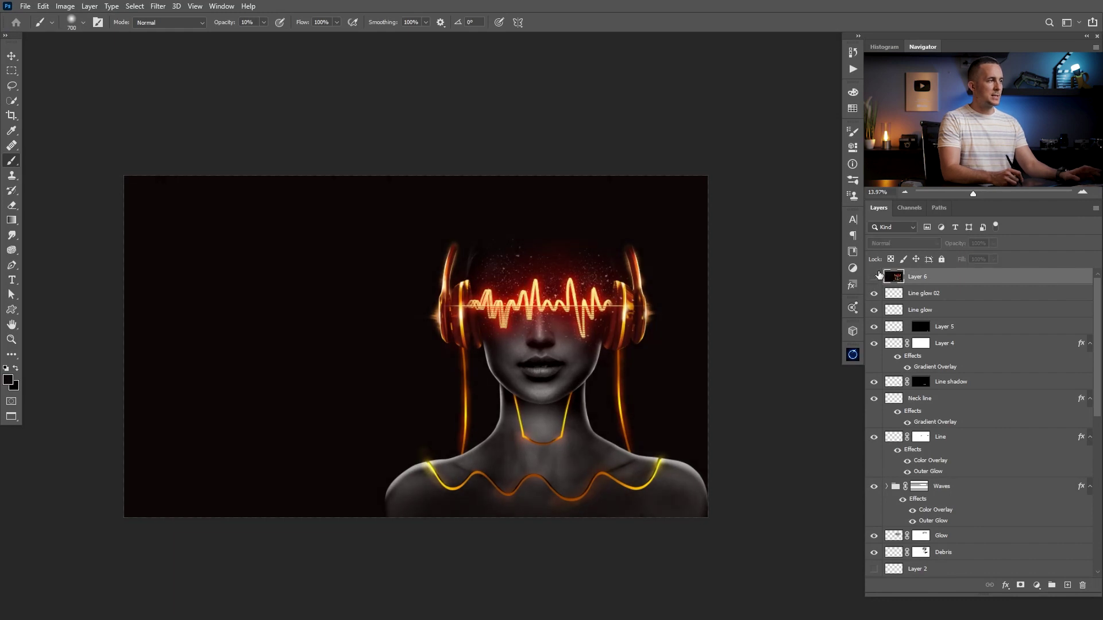
left_click(1021, 585)
left_click(529, 299, "ctrl")
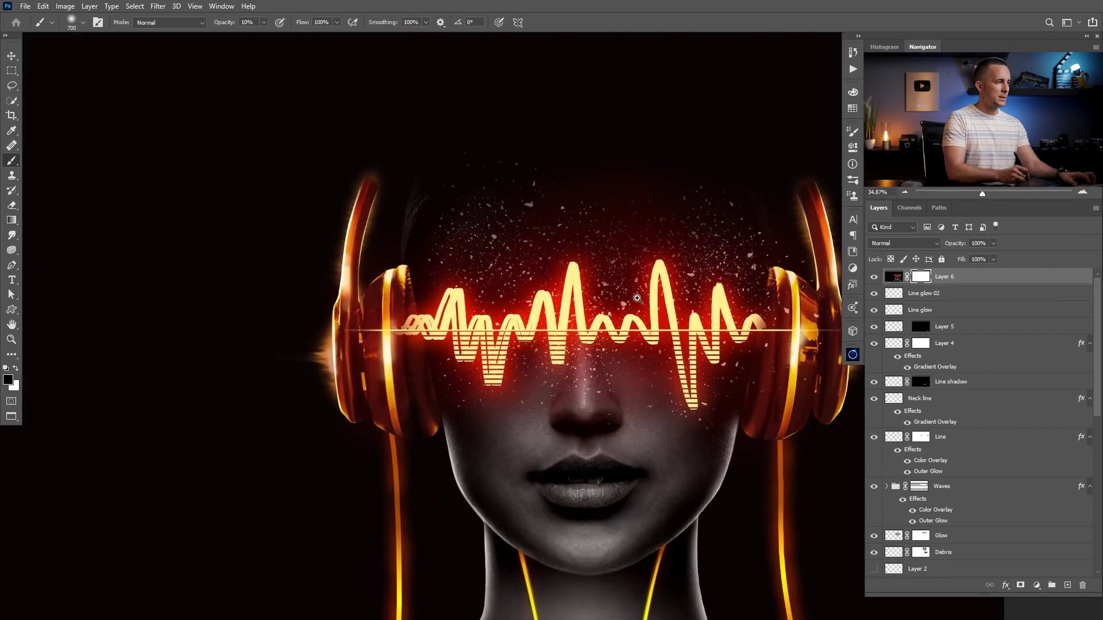
left_click(874, 278)
left_click(874, 278)
Step: Mask the filtered look off the glowing wave on Layer 6, painting black with a 175-pixel soft brush at 100% opacity
key("bracketleft")
key("bracketleft")
key("bracketleft")
key("bracketleft")
key("bracketleft")
key("bracketleft")
key("bracketleft")
key("bracketleft")
key("0")
key("9")
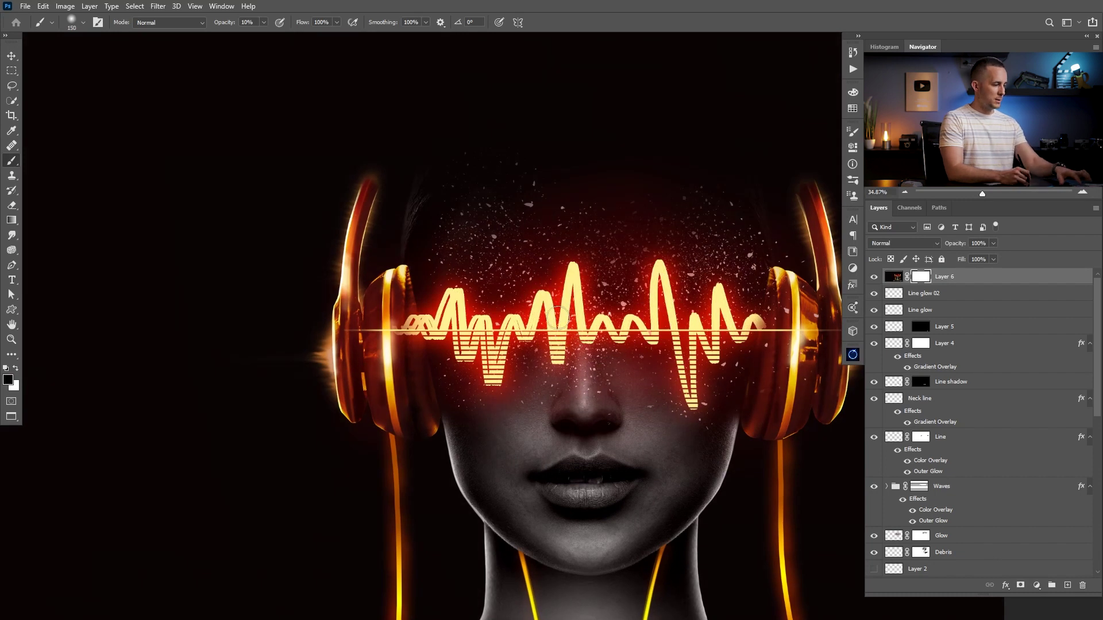
key("0")
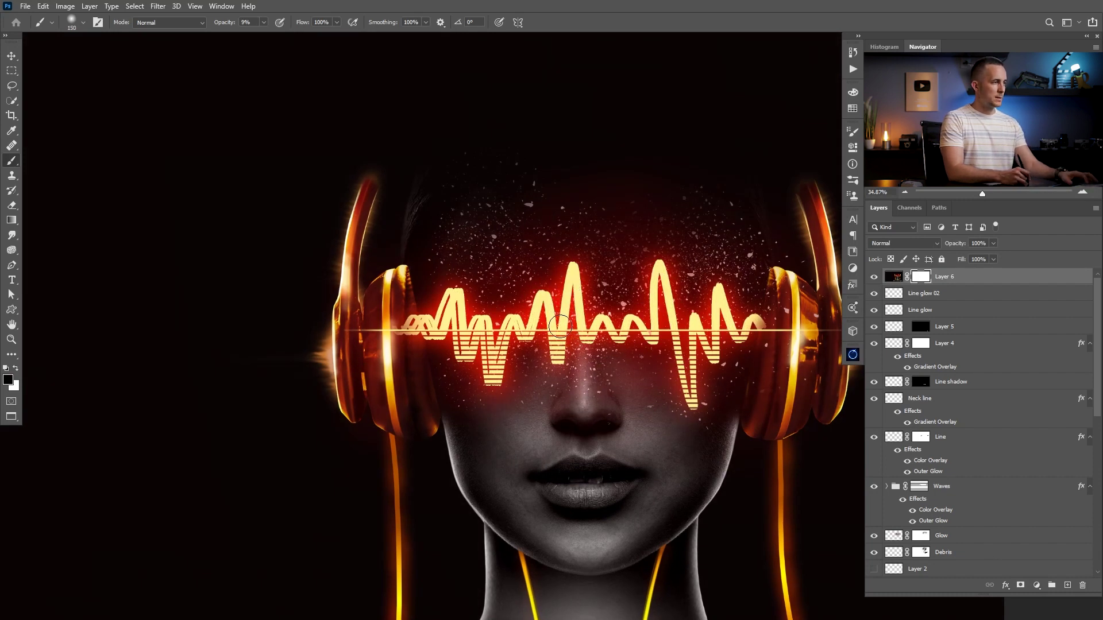
key("bracketright")
key("bracketright")
key("bracketleft")
left_click_drag(481, 360, 500, 330)
left_click_drag(453, 302, 401, 328)
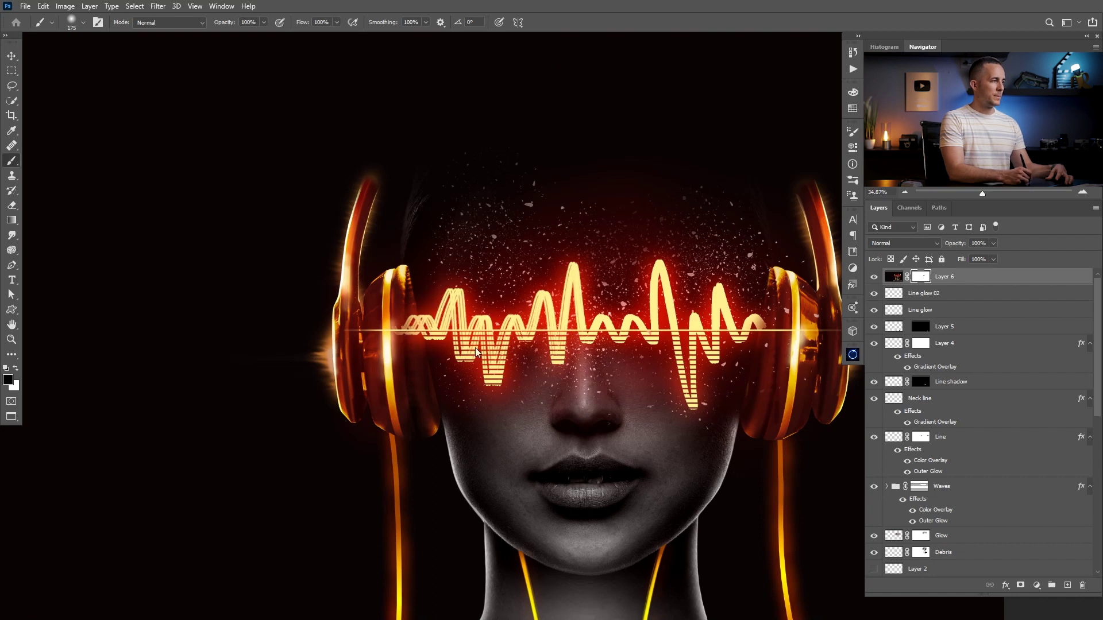
mouse_move(538, 314)
left_mouse_down()
mouse_move(581, 271)
mouse_move(611, 345)
mouse_move(651, 325)
mouse_move(666, 272)
left_mouse_up()
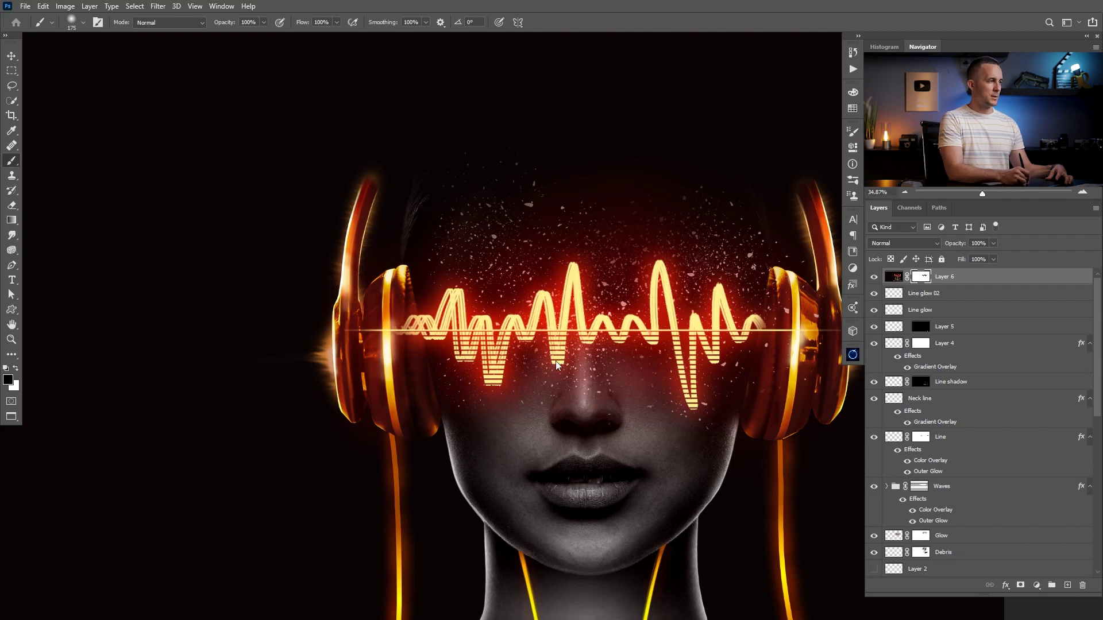
left_click_drag(642, 309, 602, 330)
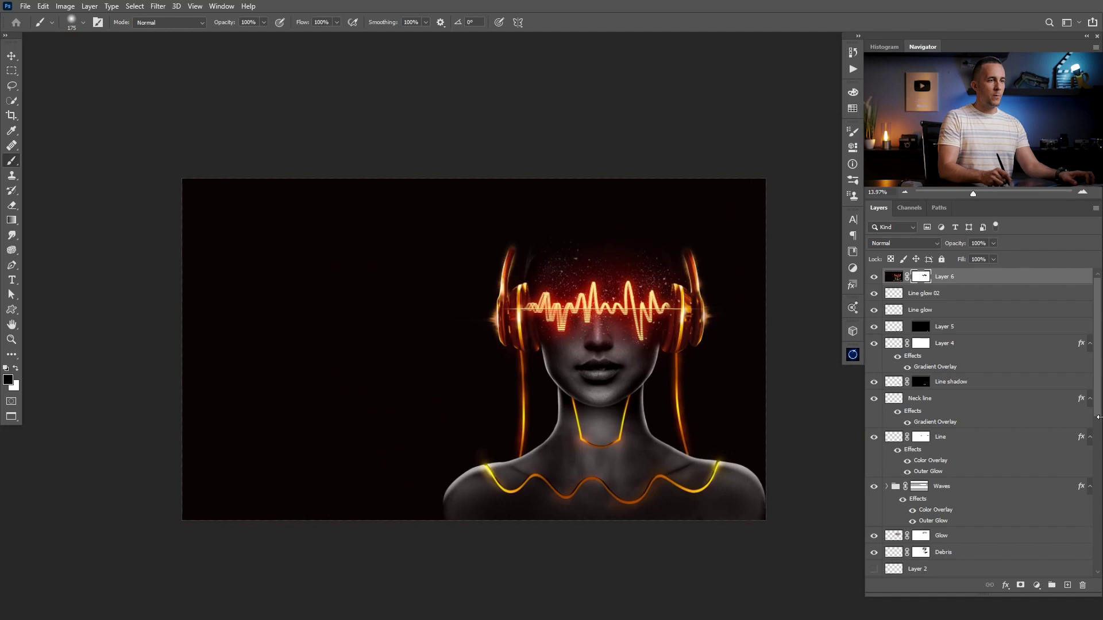
Step: Show the Original poster layer and bring it to the top of the layer stack
left_click_drag(1098, 414, 1096, 579)
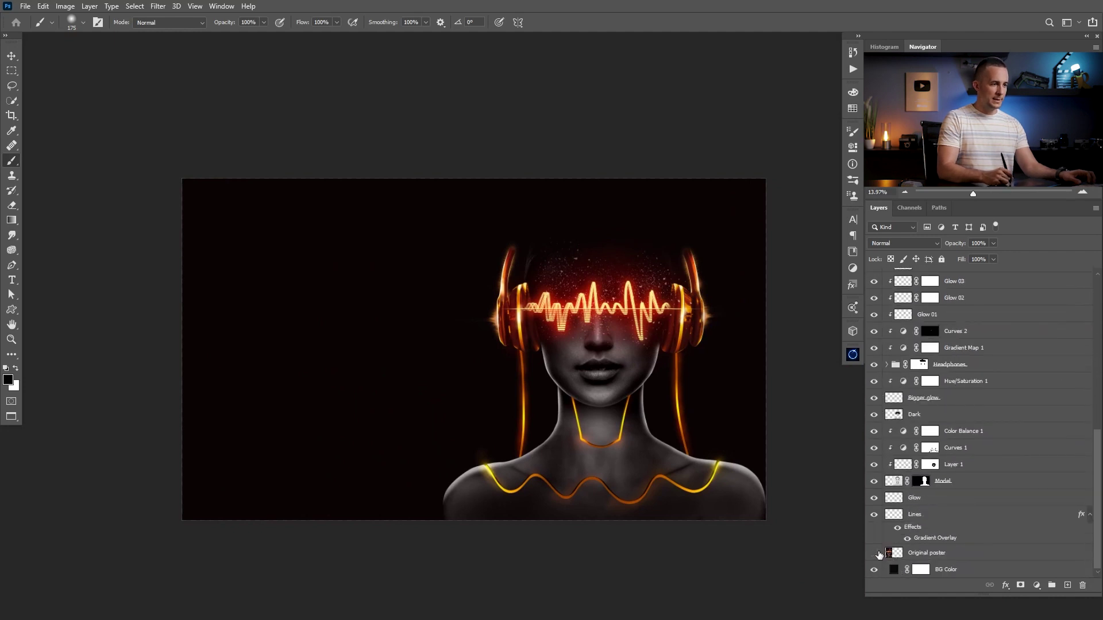
left_click(893, 554)
key("ctrl+shift+bracketright")
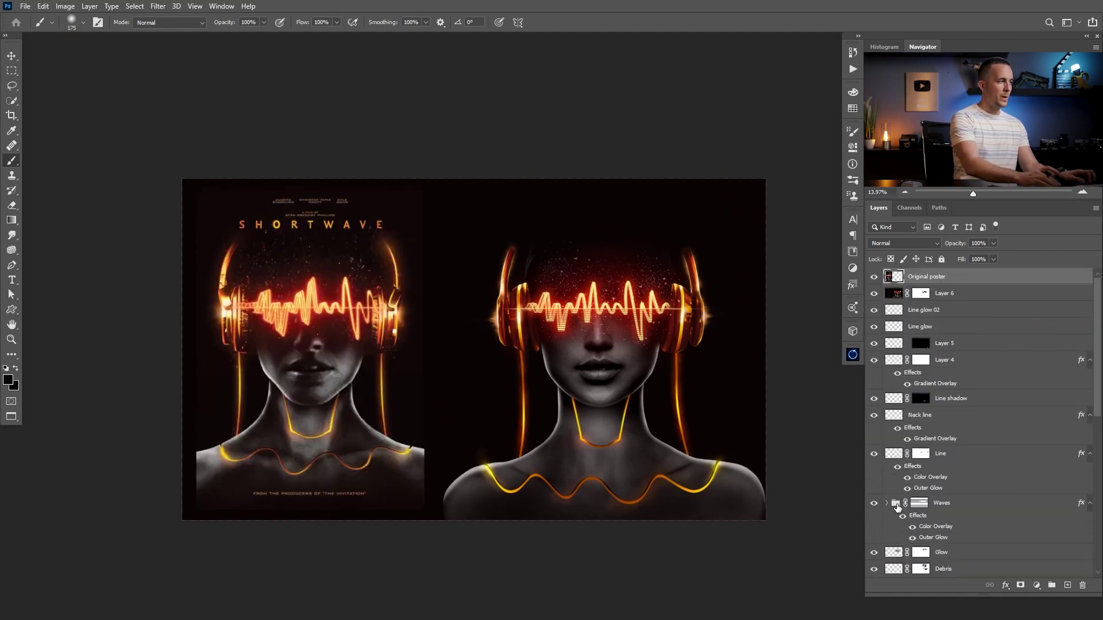
Step: Copy the title and credits strip of the original poster to a new layer and hide the Original poster layer
key("m")
left_click_drag(180, 173, 443, 235)
key("ctrl+j")
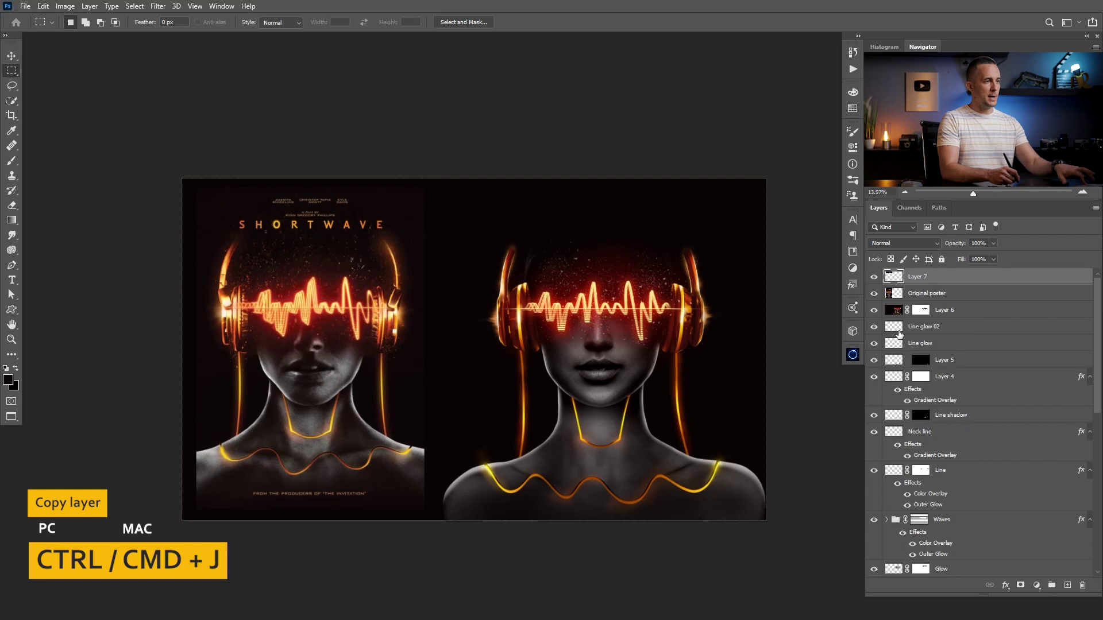
left_click(874, 292)
Step: Move the copied SHORTWAVE title strip so it sits centred above the recreated model's head
key("v")
left_click_drag(321, 240, 645, 226)
key("ctrl+z")
key("ctrl+z")
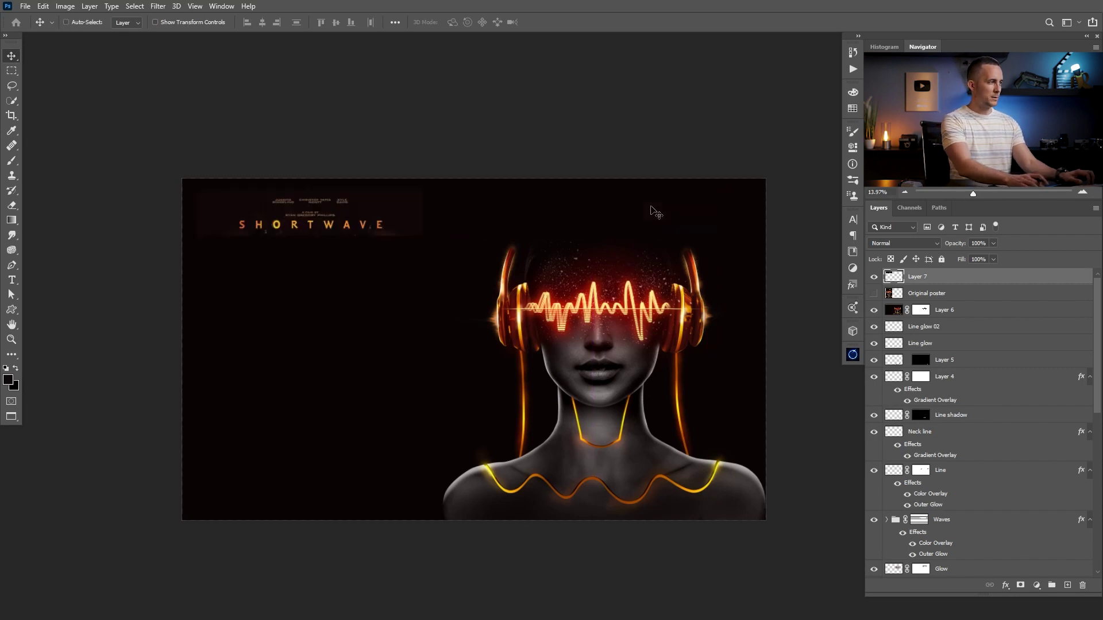
left_click_drag(322, 225, 611, 227)
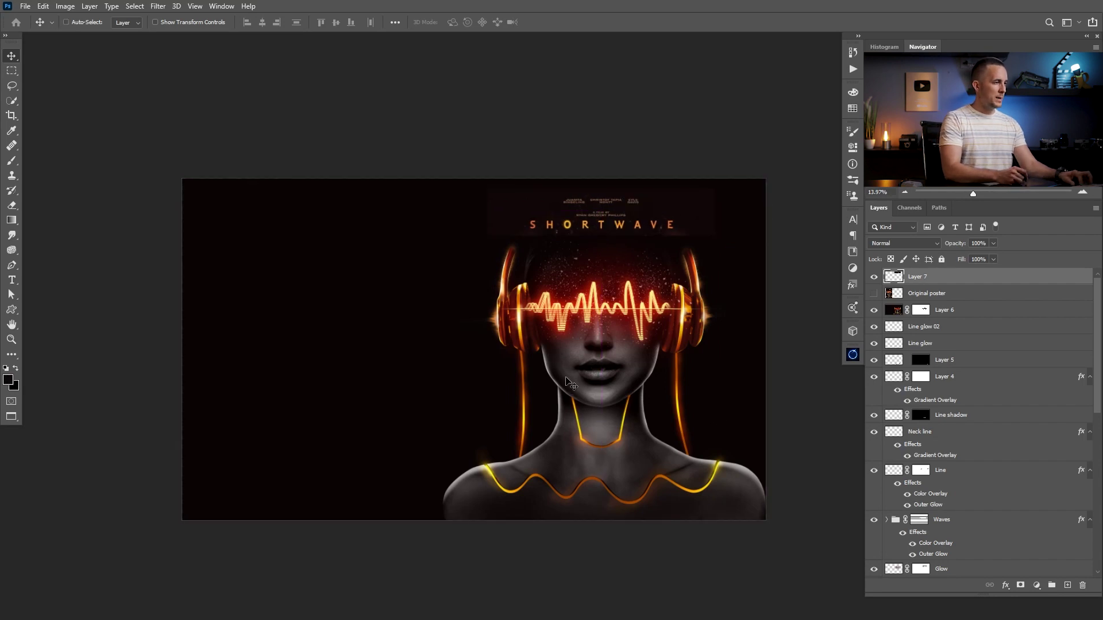
Step: Show the Original poster layer and frame a crop about 3307 px wide around the recreated poster
key("c")
left_click_drag(182, 343, 425, 362)
key("Escape")
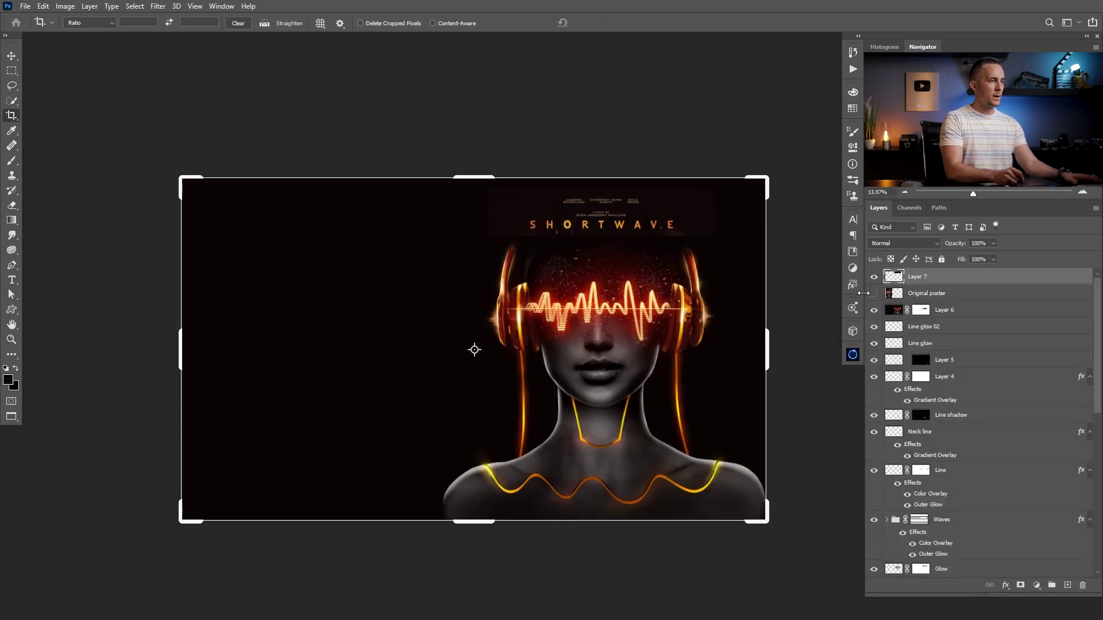
left_click(873, 294)
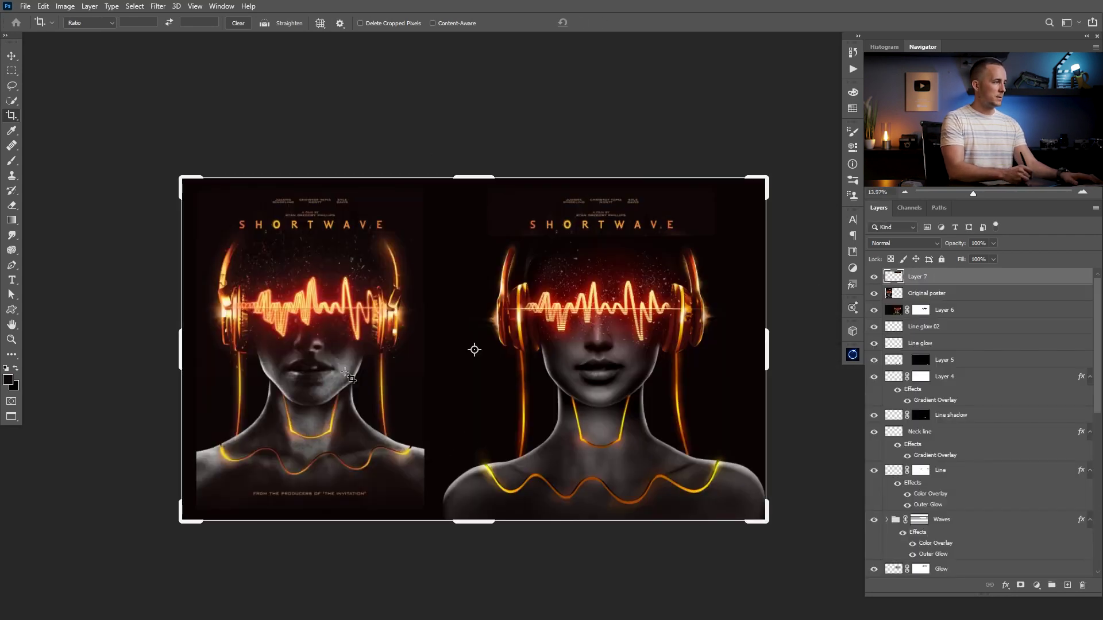
left_click_drag(179, 353, 326, 371)
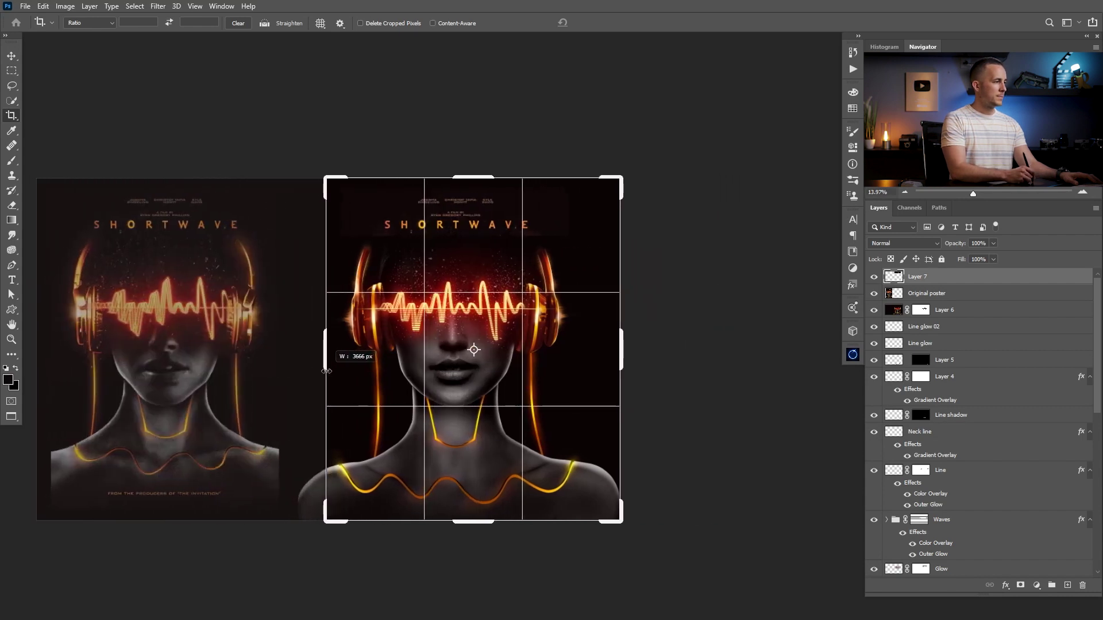
left_click_drag(621, 349, 608, 348)
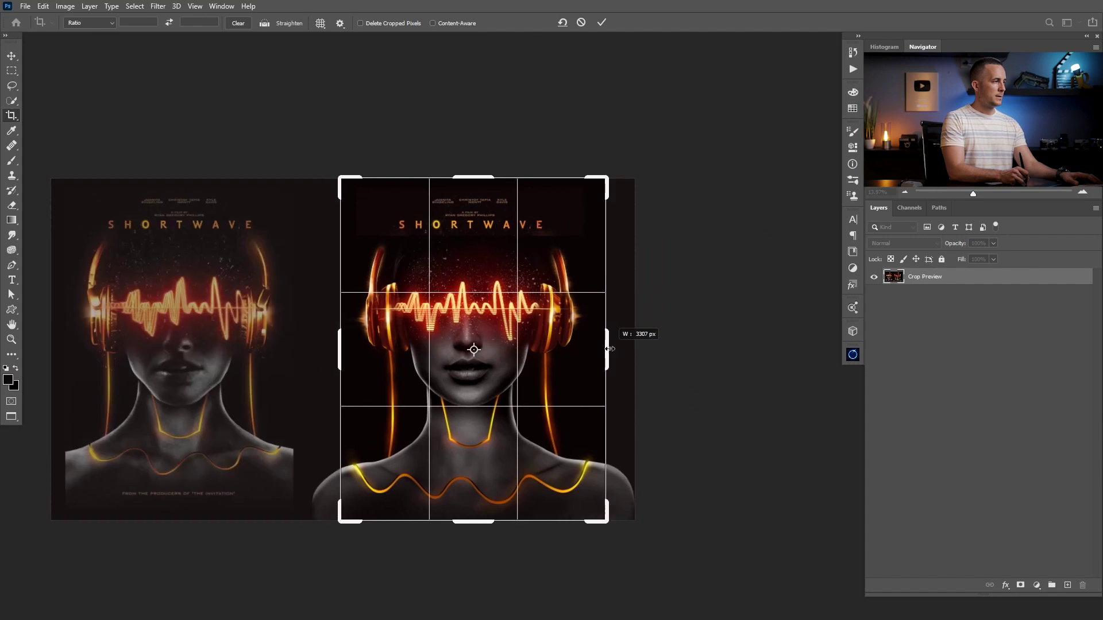
left_click_drag(610, 348, 606, 349)
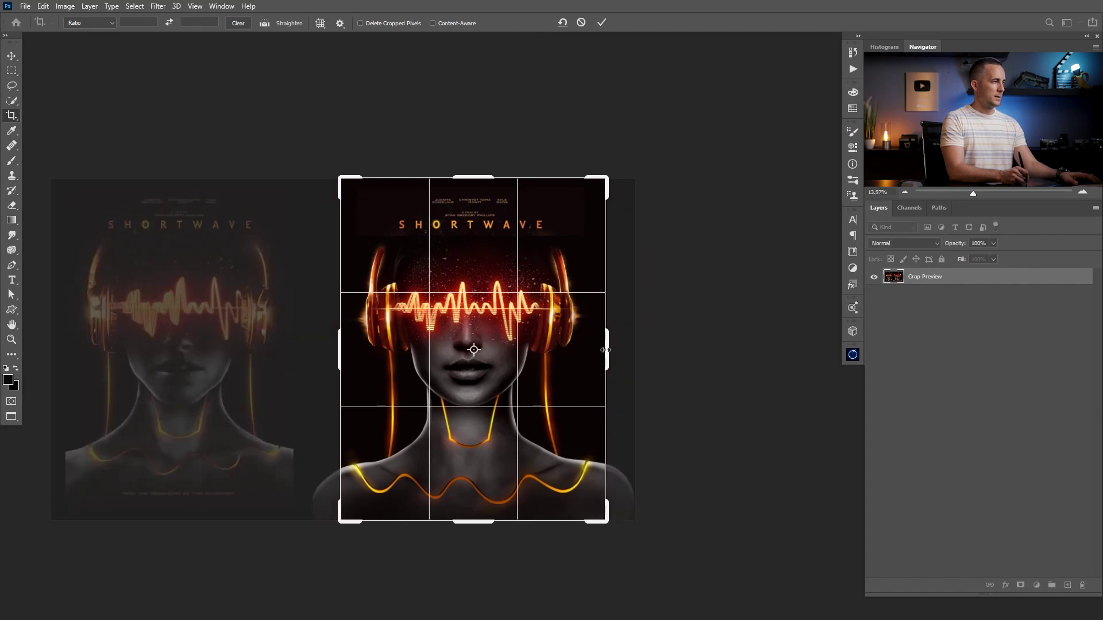